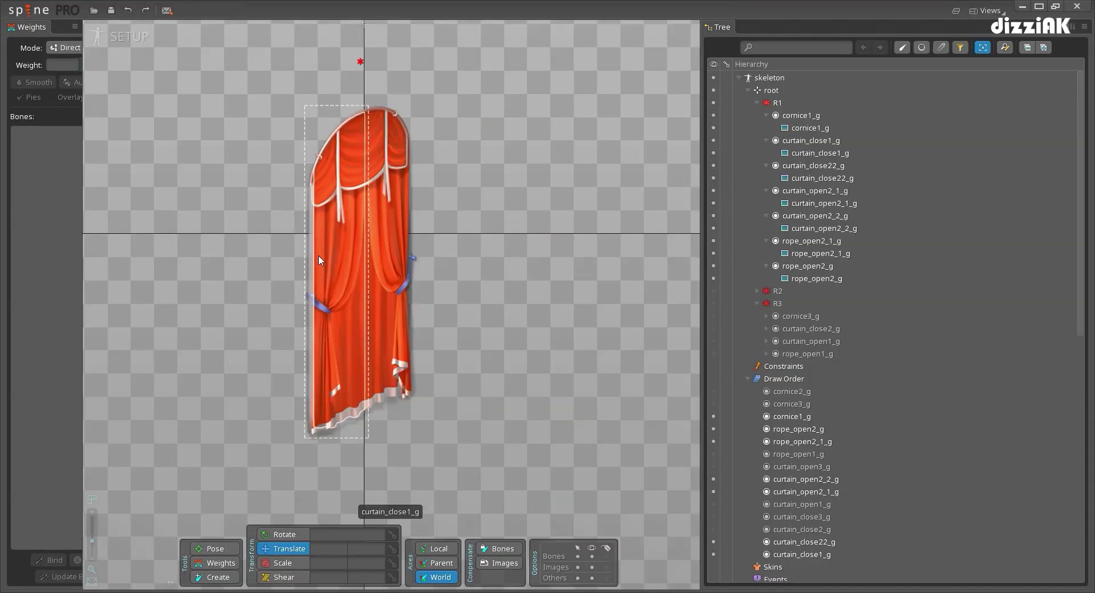
Test-move the cornice and the left closed curtain, undoing each move and clearing the selection
click(365, 126)
drag(362, 163, 494, 135)
key(ctrl+z)
click(336, 275)
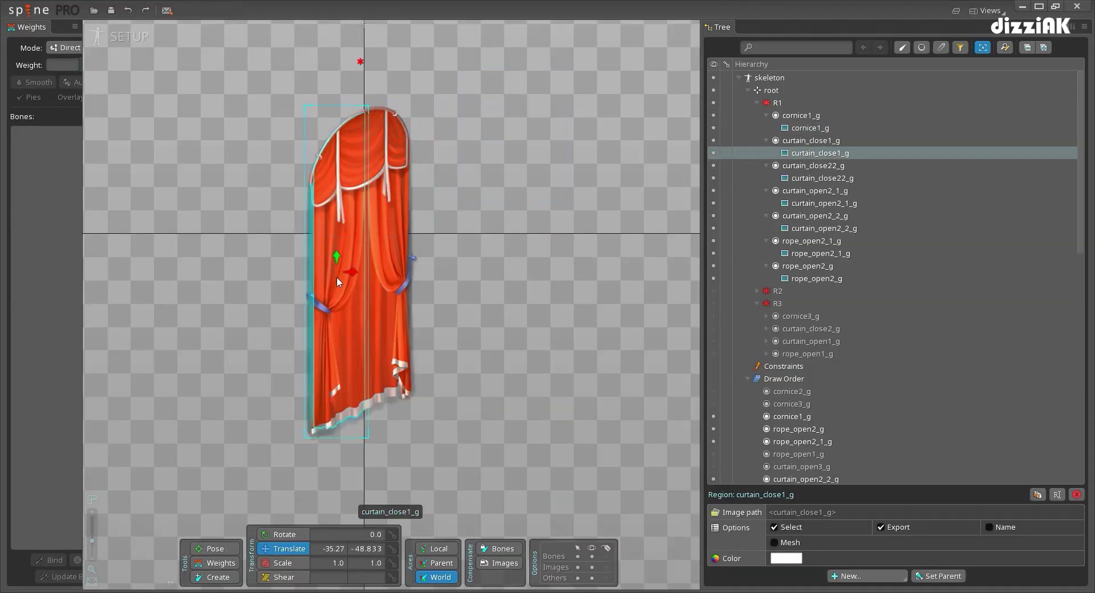
drag(337, 275, 210, 268)
key(ctrl+z)
click(336, 323)
click(327, 344)
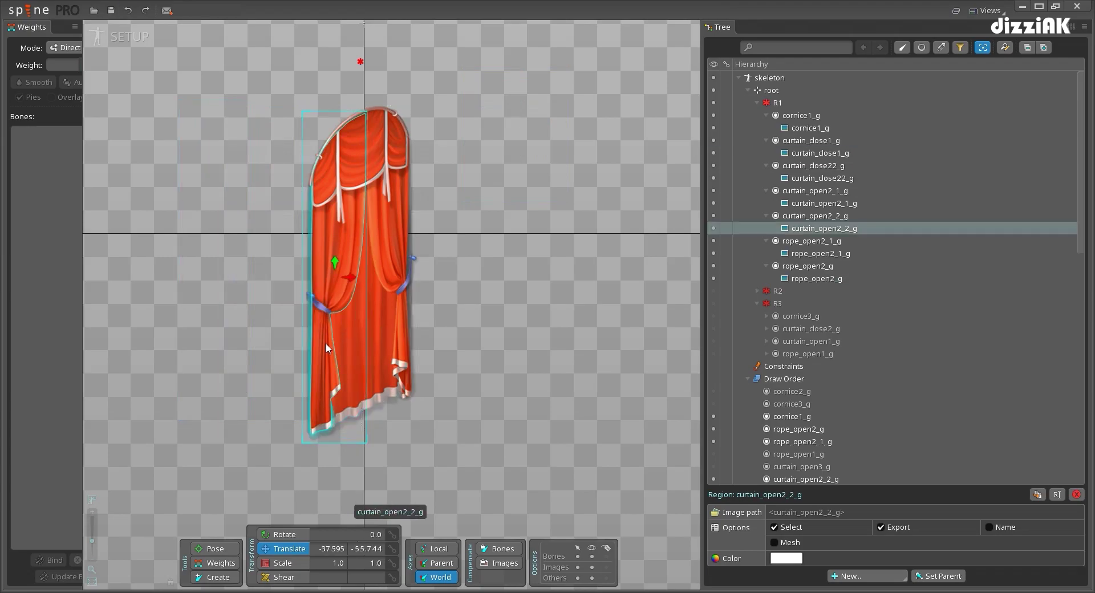
click(462, 288)
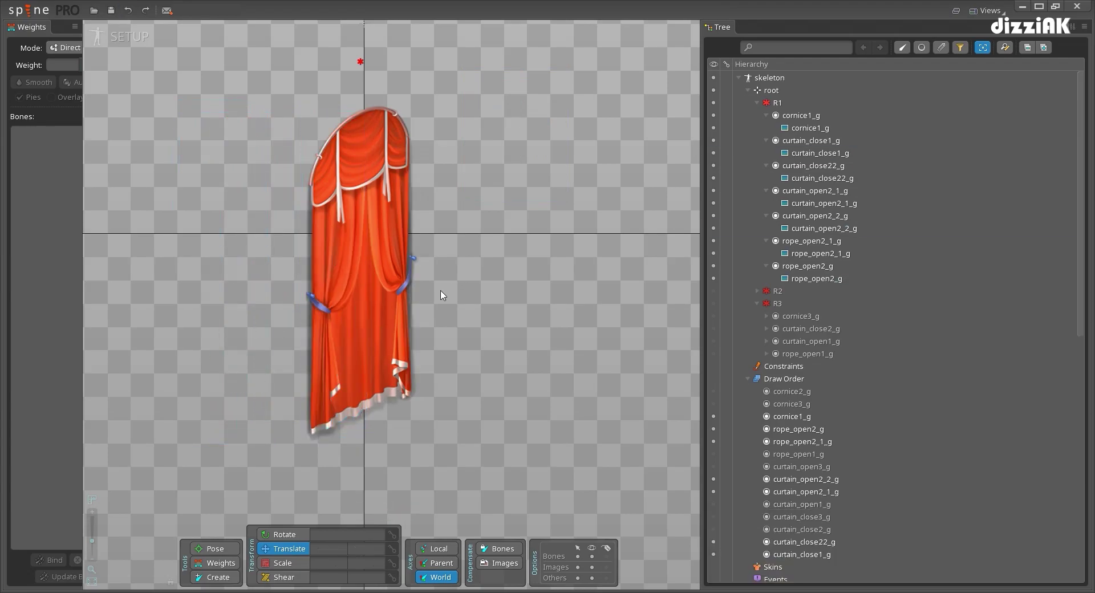
Temporarily hide the cornice1_g slot to inspect the curtains beneath it, collapse its entry, and show it again
click(354, 163)
click(714, 115)
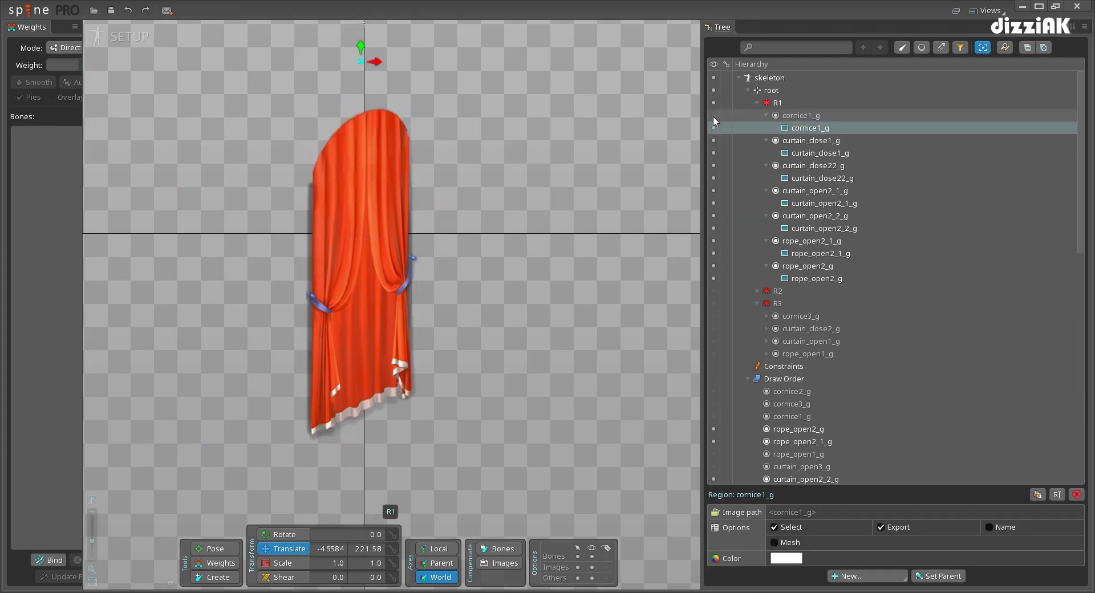
click(767, 115)
click(343, 248)
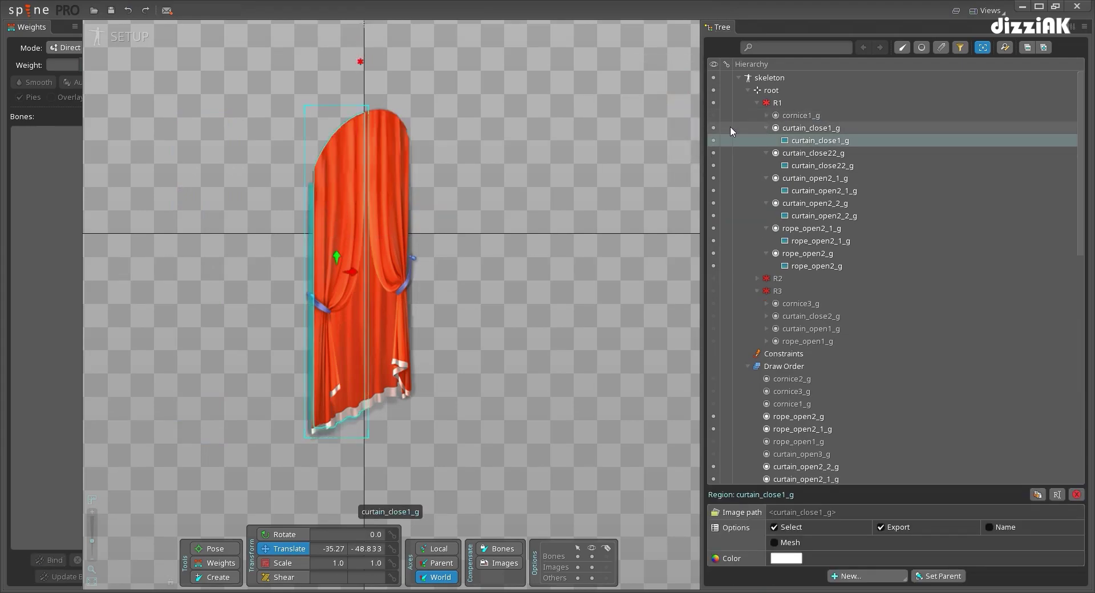
click(713, 115)
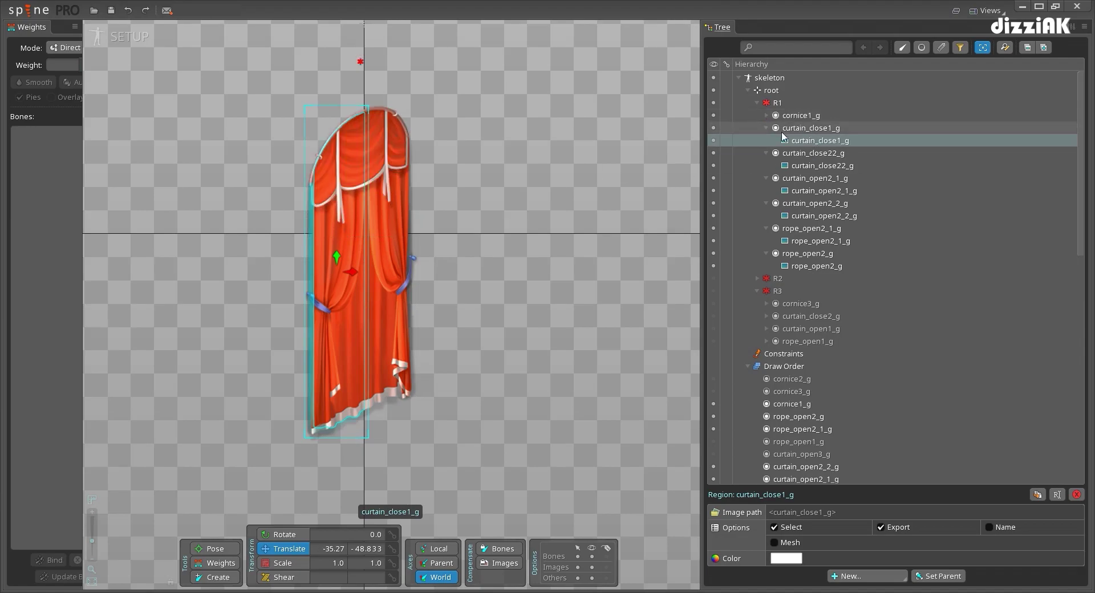
click(552, 151)
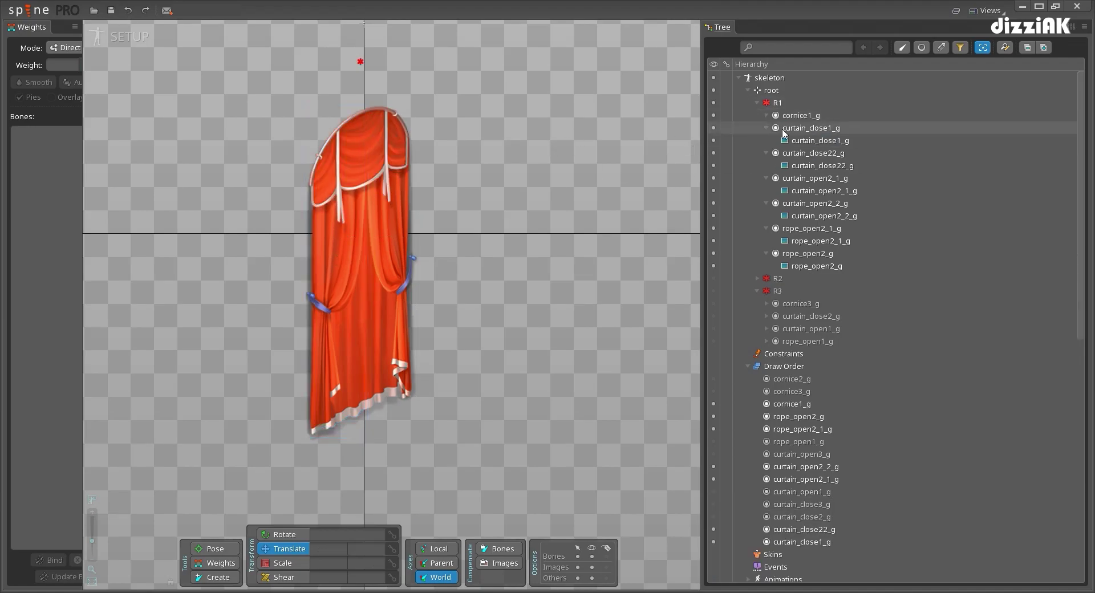
Create two child bones of R1 just beneath it, above the curtain artwork
click(777, 103)
click(208, 579)
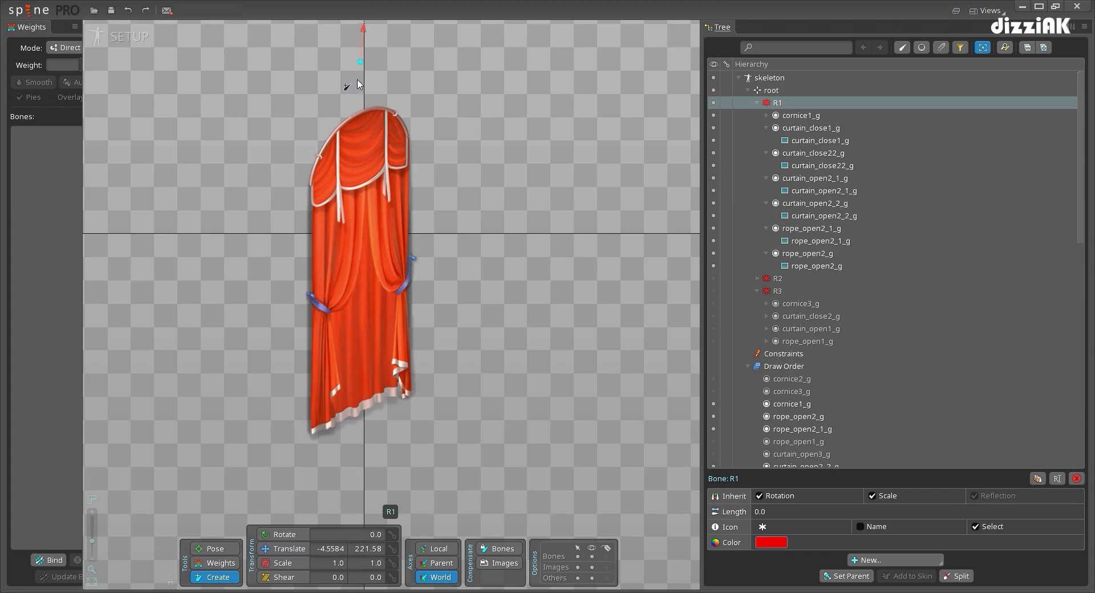
click(357, 81)
click(789, 280)
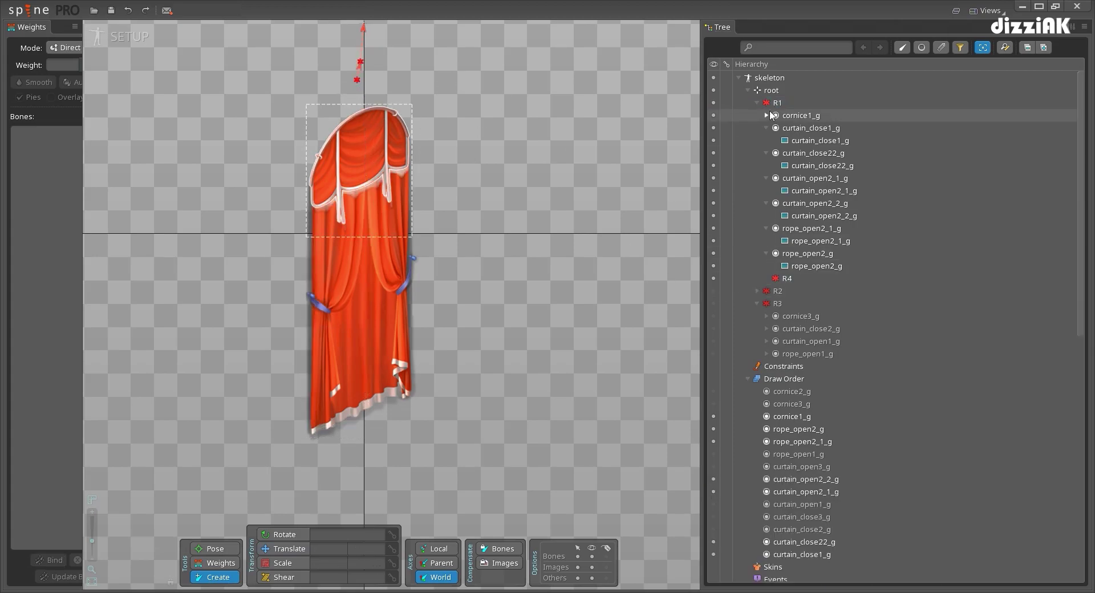
click(776, 105)
click(357, 89)
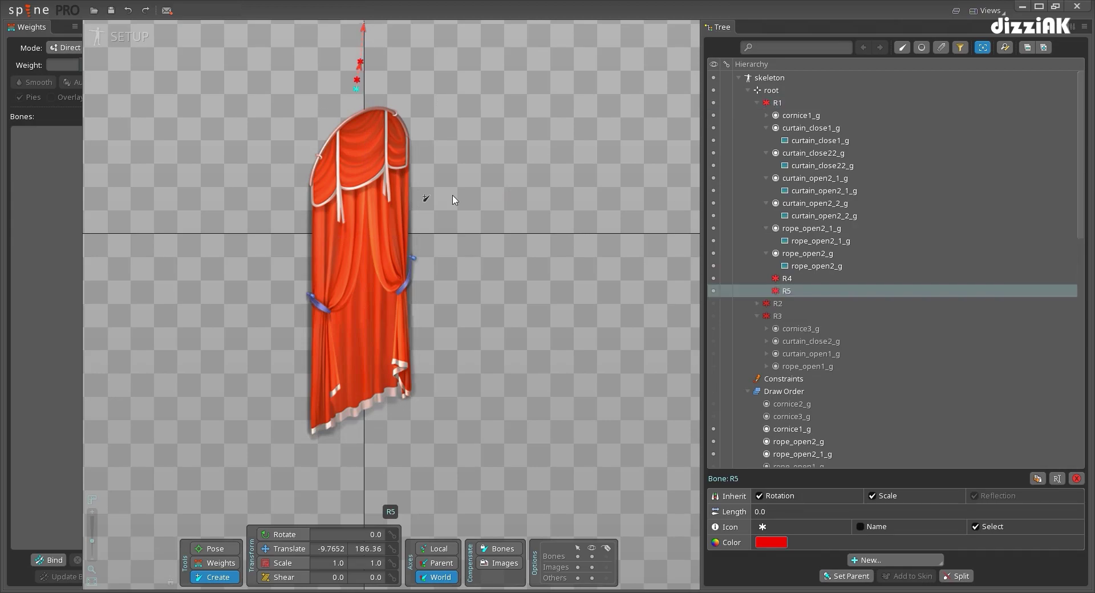
key(Escape)
click(274, 551)
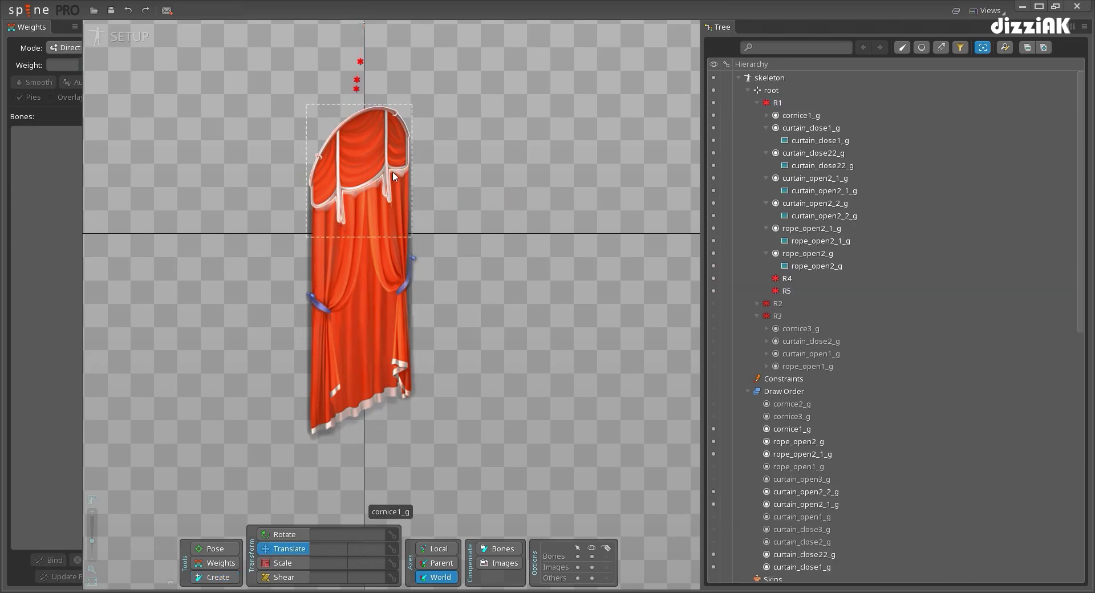
Move the cornice1_g, curtain_close22_g and curtain_open2_2_g slots under bone R4
click(350, 167)
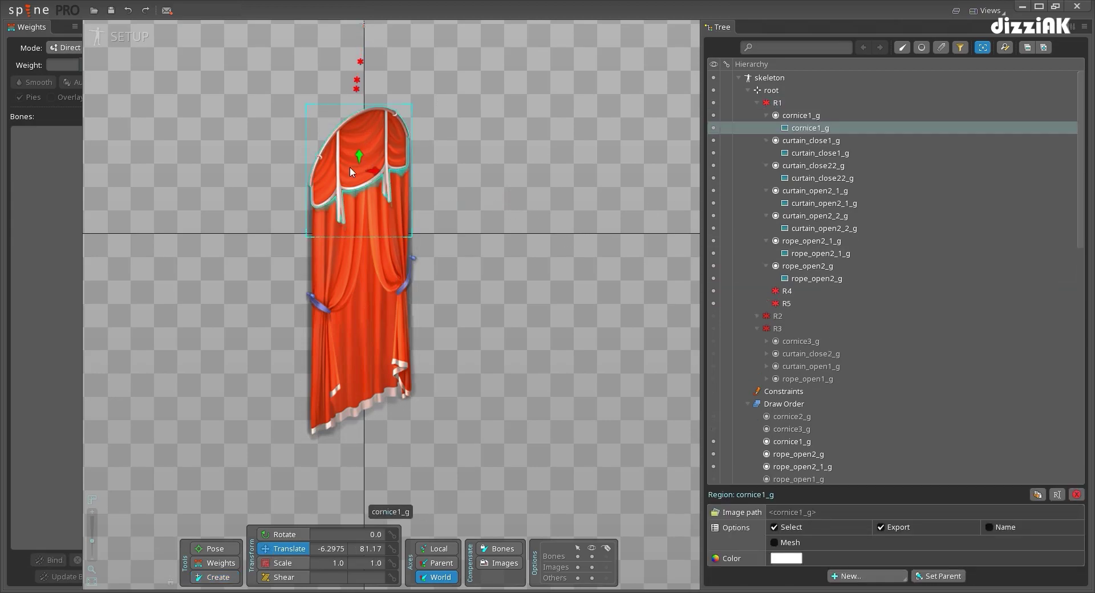
ctrl+click(355, 333)
ctrl+click(377, 330)
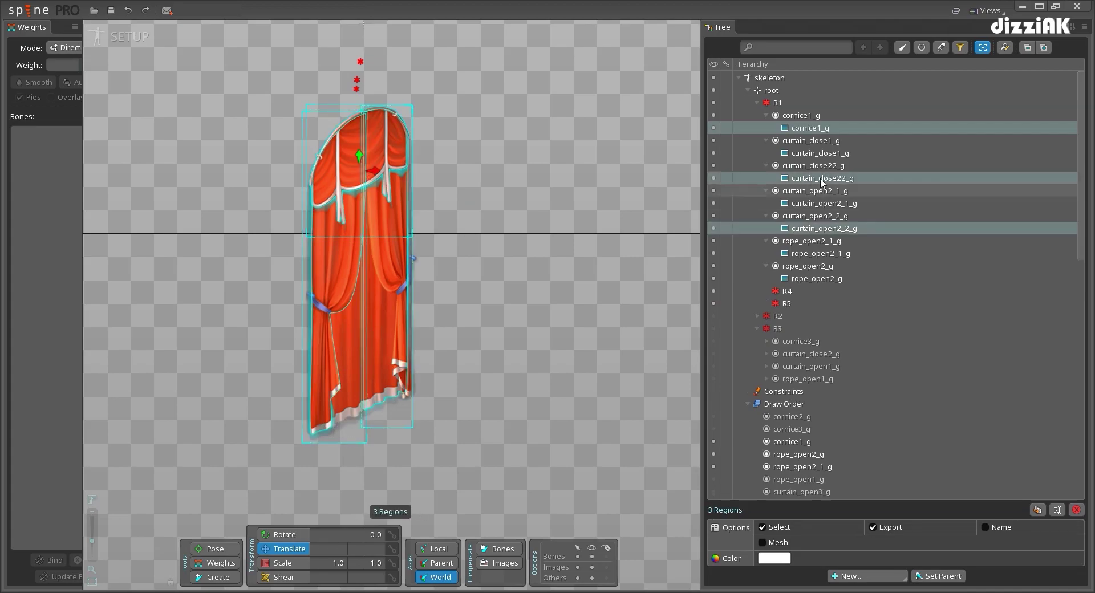
click(784, 116)
ctrl+click(793, 165)
ctrl+click(790, 217)
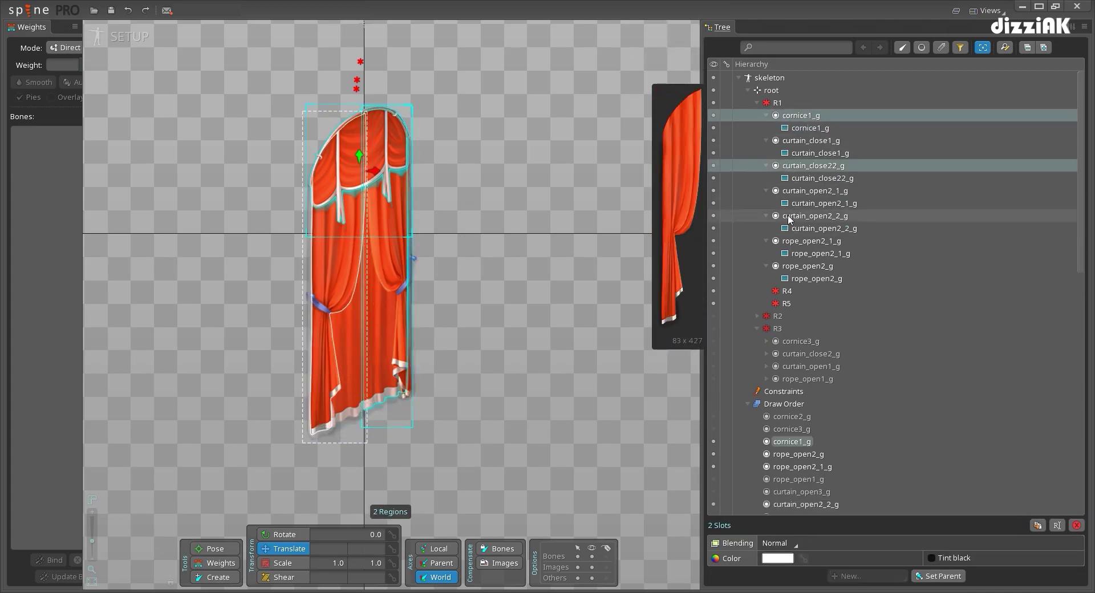
drag(790, 216, 787, 290)
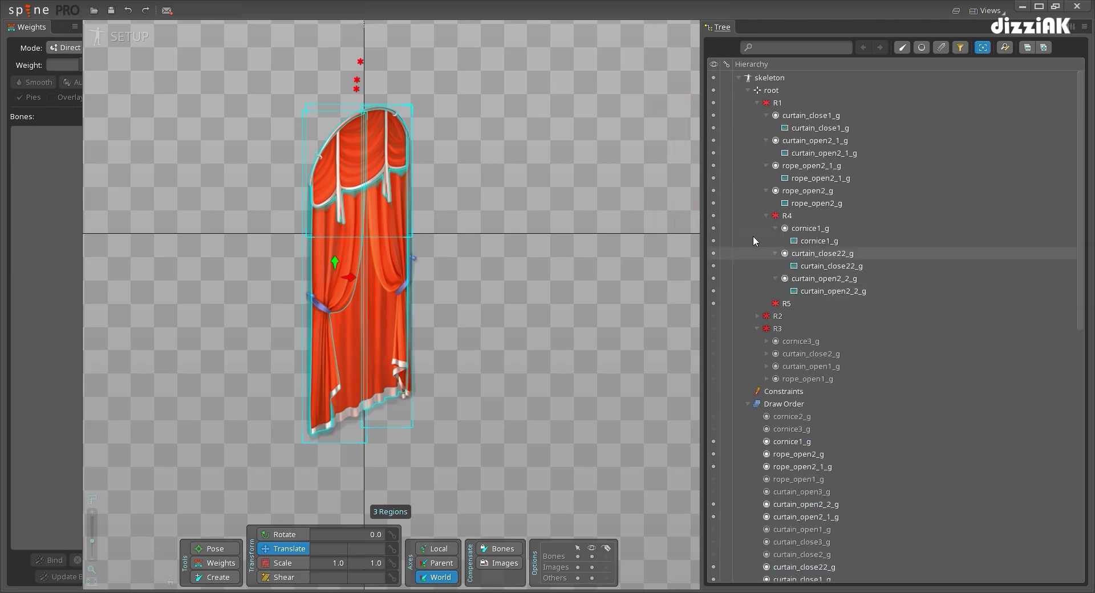
Test-move bone R4 to check which images follow it, and undo the move
click(357, 80)
drag(357, 83, 231, 89)
key(ctrl+z)
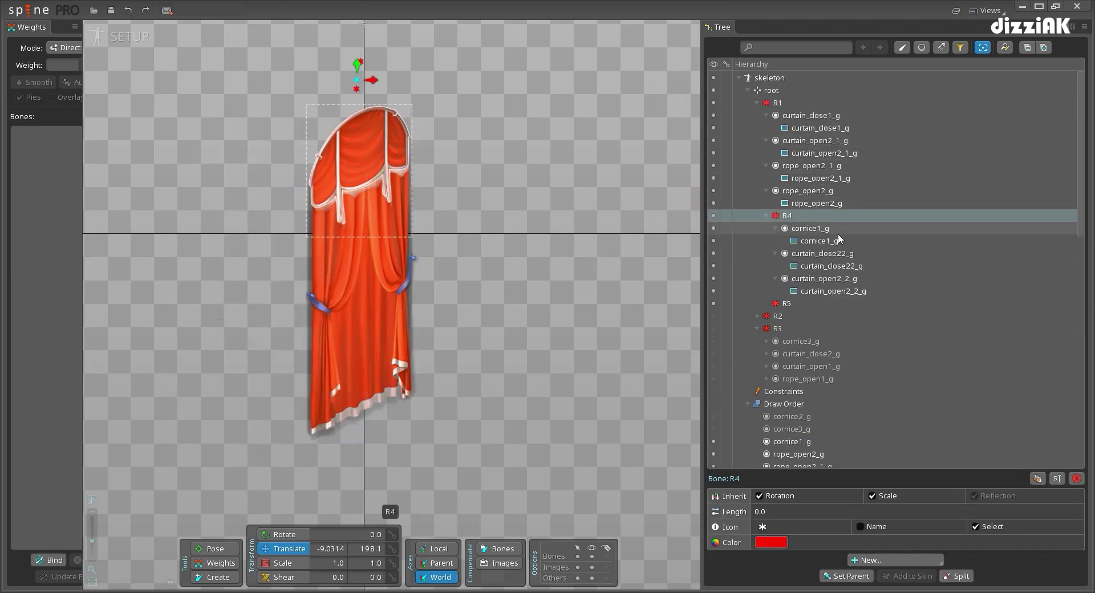
Move the curtain_open2_2_g slot under bone R5 and the curtain_close1_g slot under bone R4
click(798, 279)
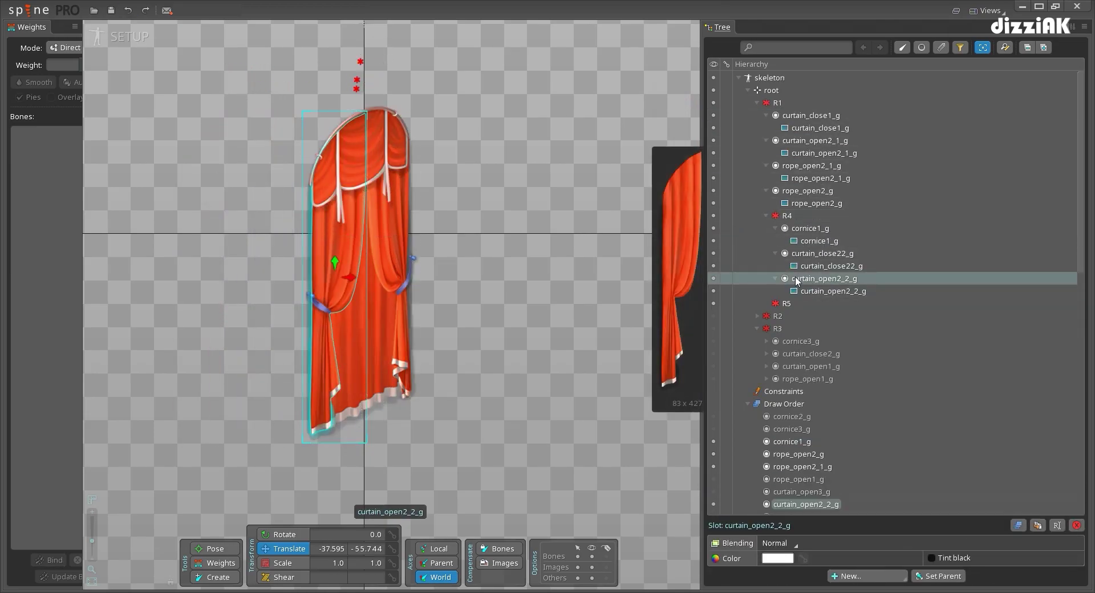
drag(785, 305, 786, 303)
click(811, 116)
drag(810, 115, 798, 219)
Move the curtain_open2_1_g, rope_open2_1_g and rope_open2_g slots under bone R5
click(814, 115)
ctrl+click(812, 140)
ctrl+click(807, 166)
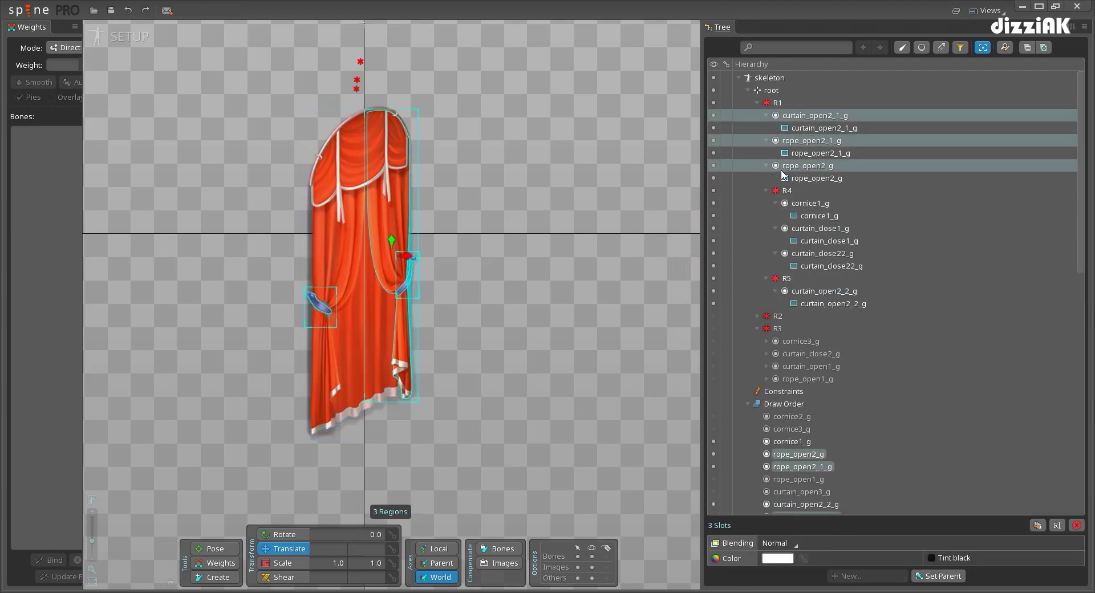
drag(807, 165, 786, 282)
Test-move bones R4 and R5 to check their attached curtain groups, undoing each move
click(357, 81)
drag(358, 81, 214, 82)
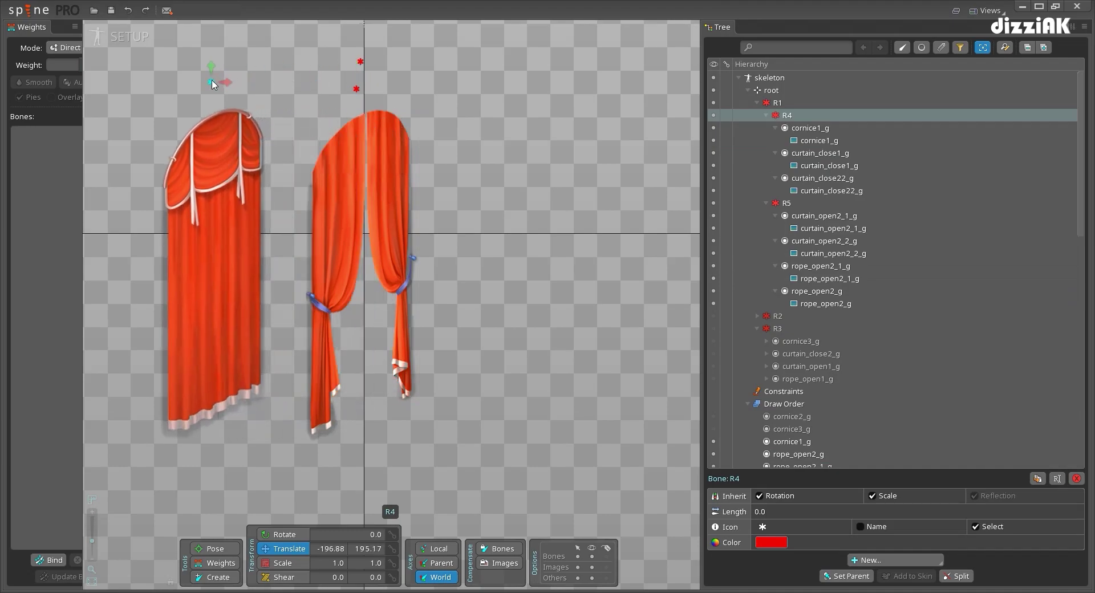
key(ctrl+z)
drag(356, 90, 494, 74)
key(ctrl+z)
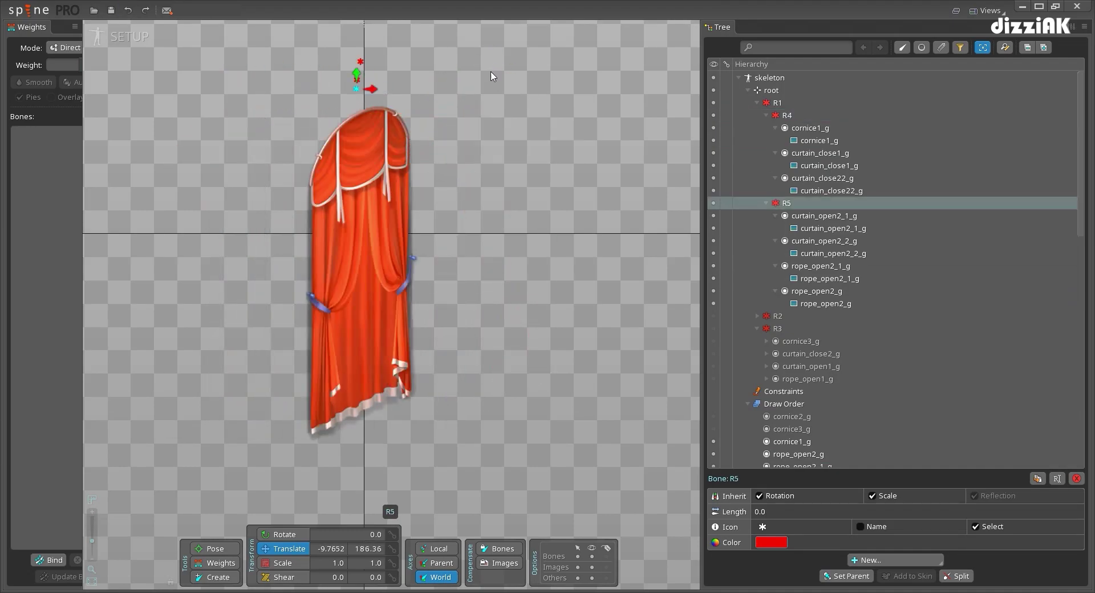
Save the project and clear the selection
key(ctrl+s)
click(480, 131)
Collapse and hide the open-curtain and rope slots under R5, and fold and hide the R5 bone itself
click(775, 215)
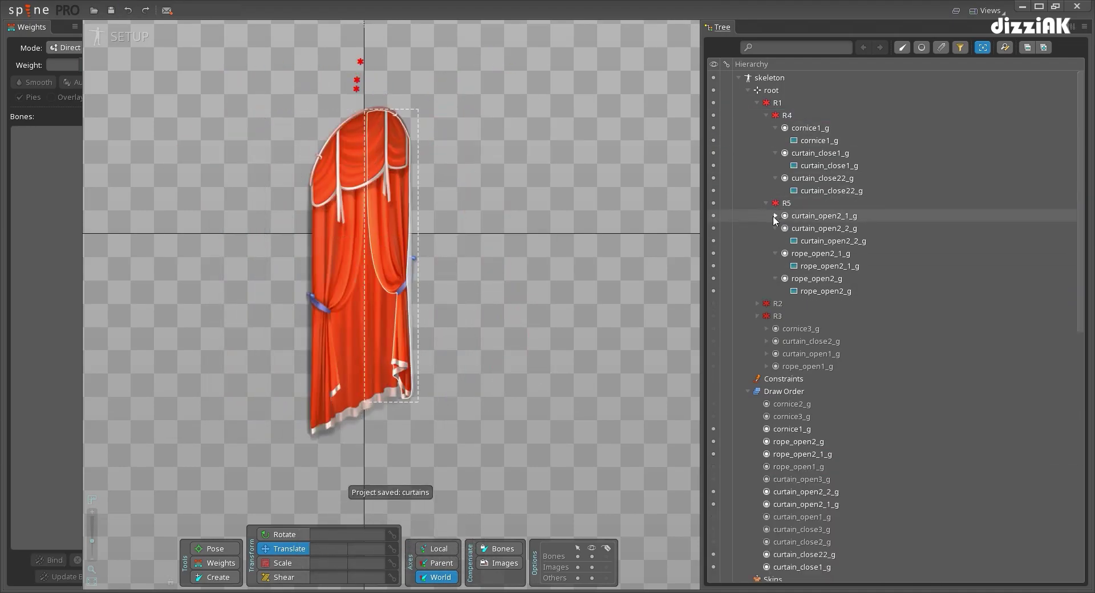
click(775, 228)
click(776, 241)
click(775, 254)
drag(713, 216, 714, 253)
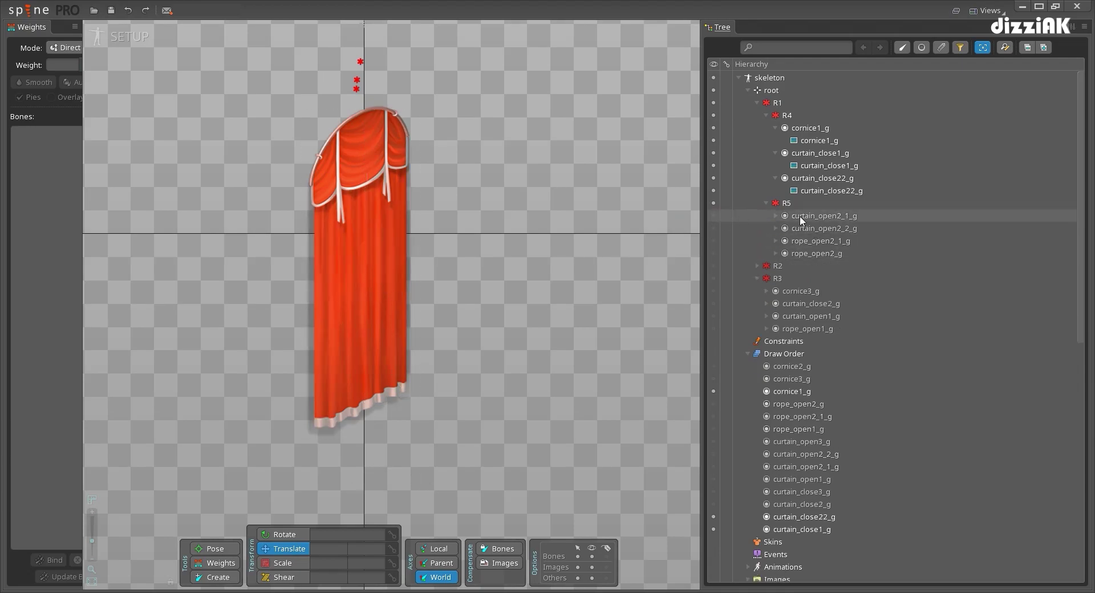
click(766, 203)
Collapse and hide the cornice1_g slot under R4
click(795, 141)
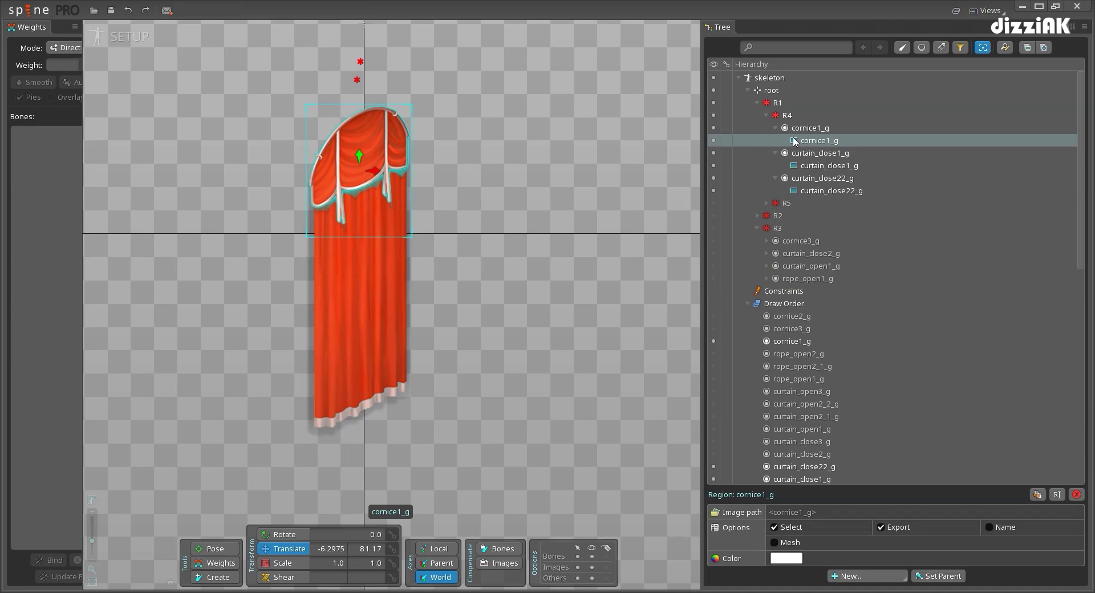
click(776, 128)
click(713, 128)
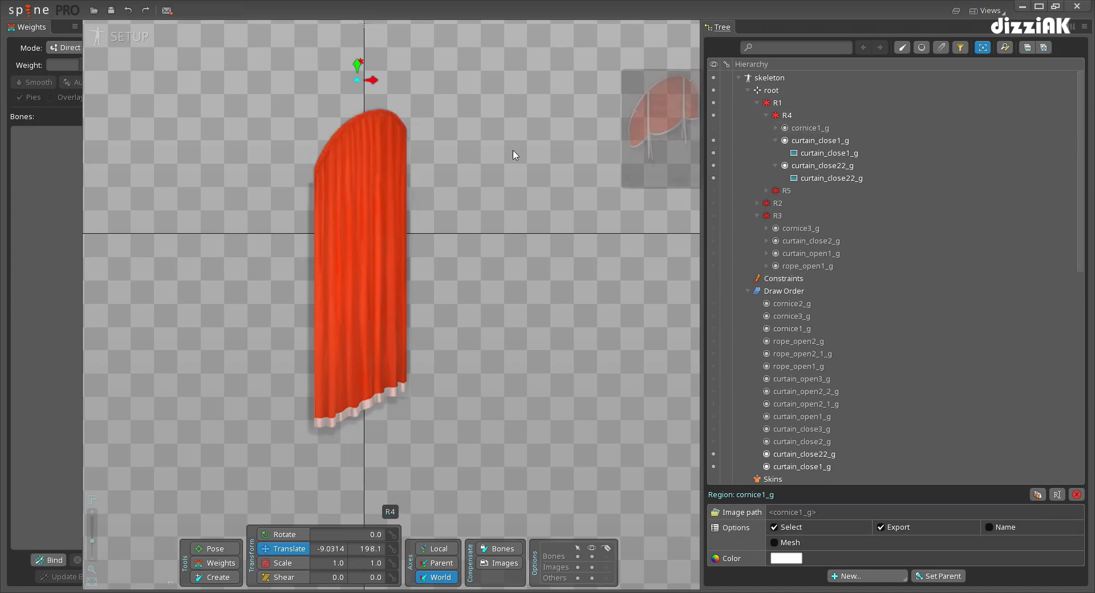
Convert the curtain_close1_g region to a mesh and start editing the mesh
key(space)
click(347, 202)
scroll(424, 225, up, 2)
mouse_move(495, 212)
mouse_down()
mouse_move(553, 203)
mouse_move(508, 221)
mouse_up()
scroll(509, 220, down, 1)
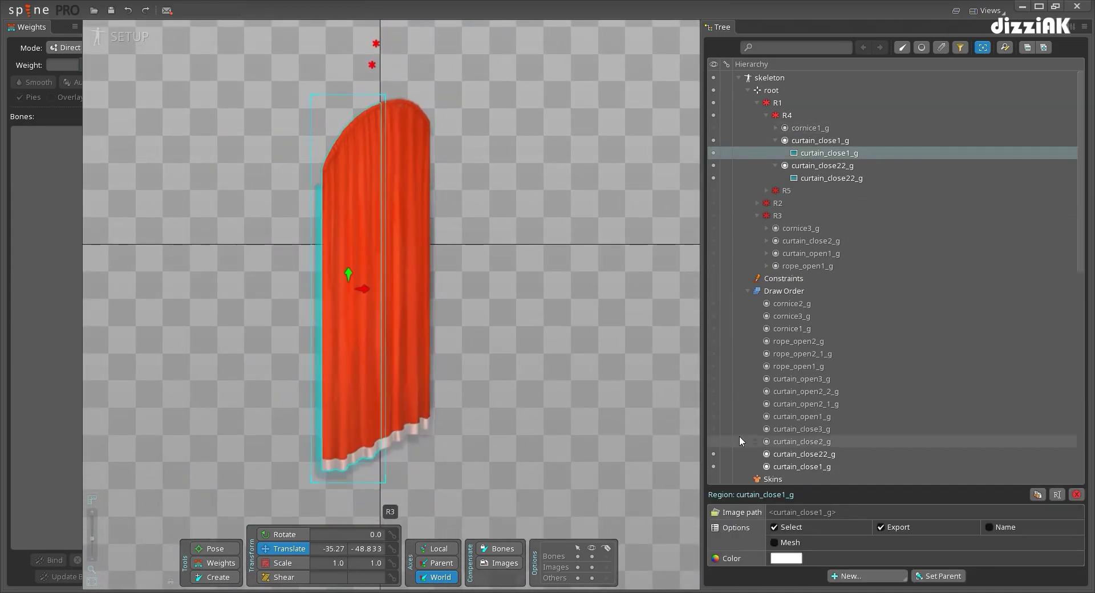
click(774, 543)
click(832, 557)
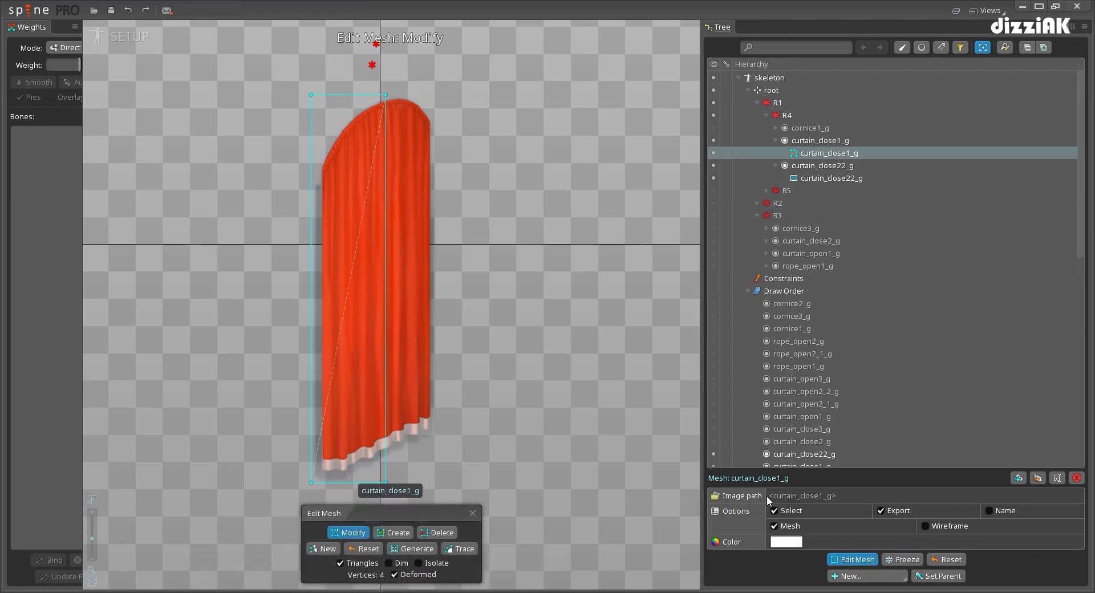
Draw a new closed ten-vertex mesh outline around the curtain_close1_g image, following its curved top and slanted hem
click(321, 549)
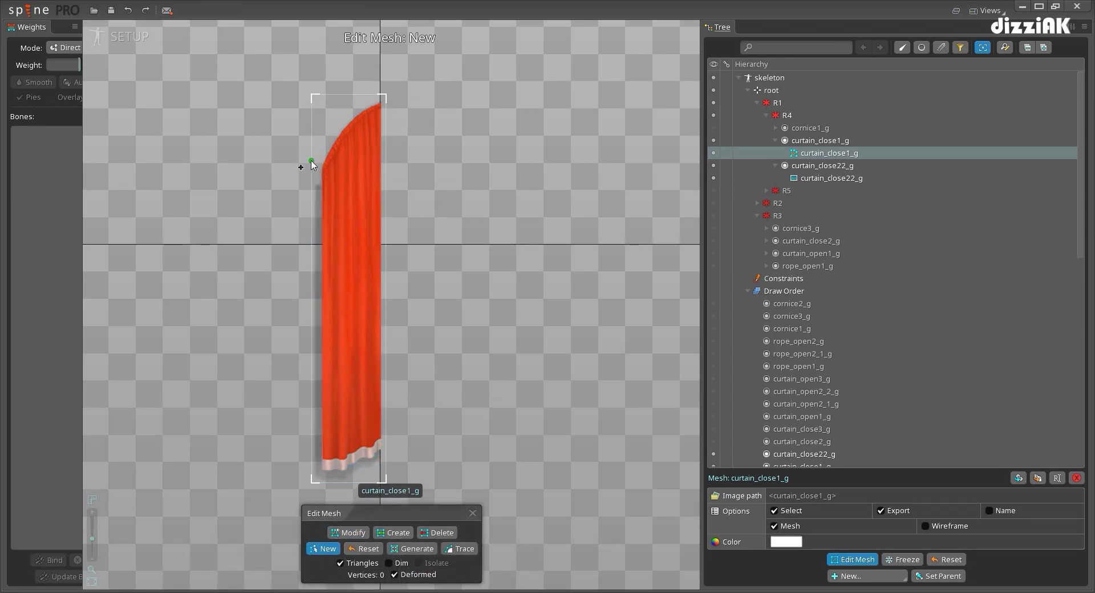
click(343, 118)
click(386, 95)
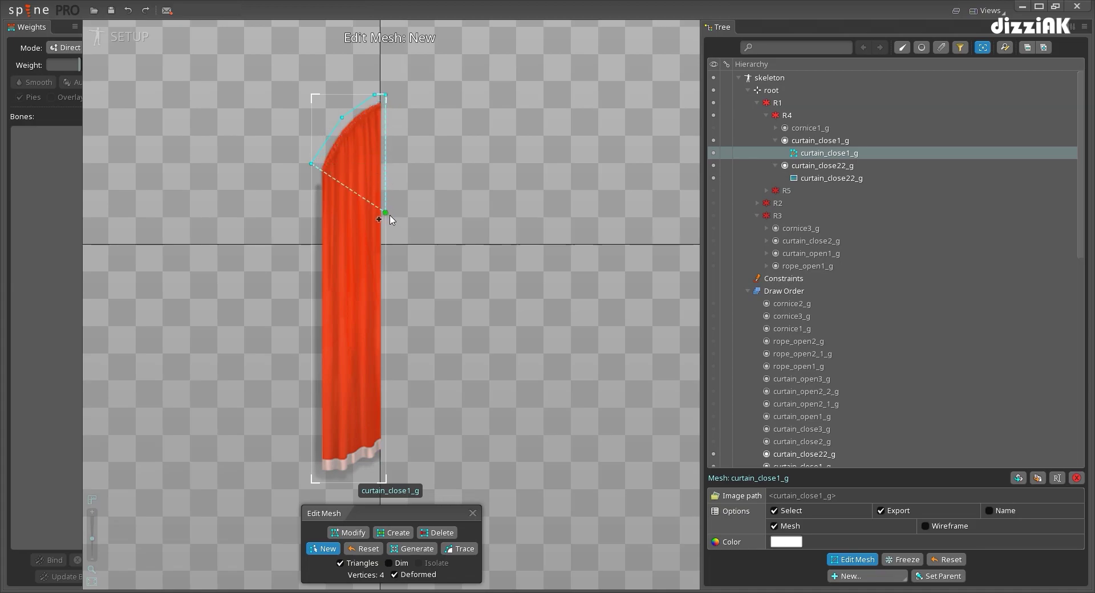
click(386, 283)
click(385, 464)
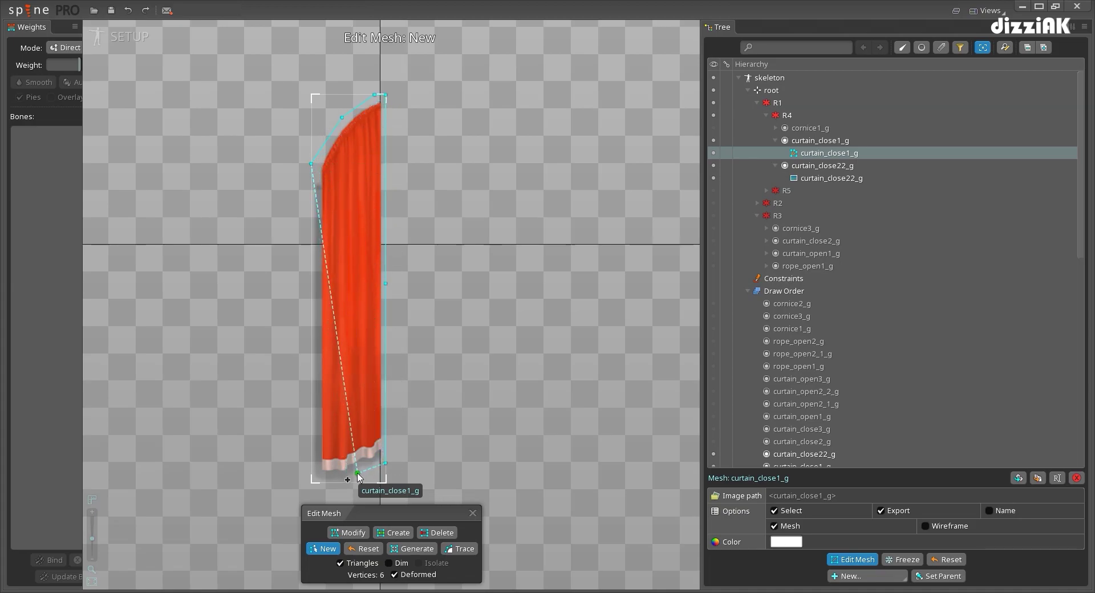
click(356, 475)
click(326, 483)
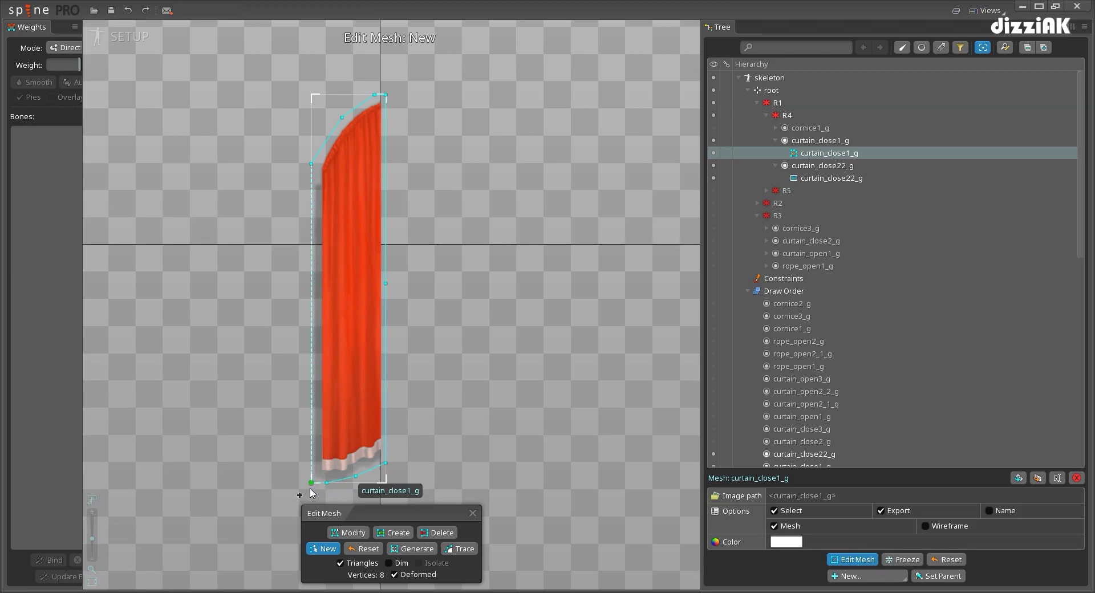
click(310, 312)
click(311, 163)
scroll(375, 141, up, 1)
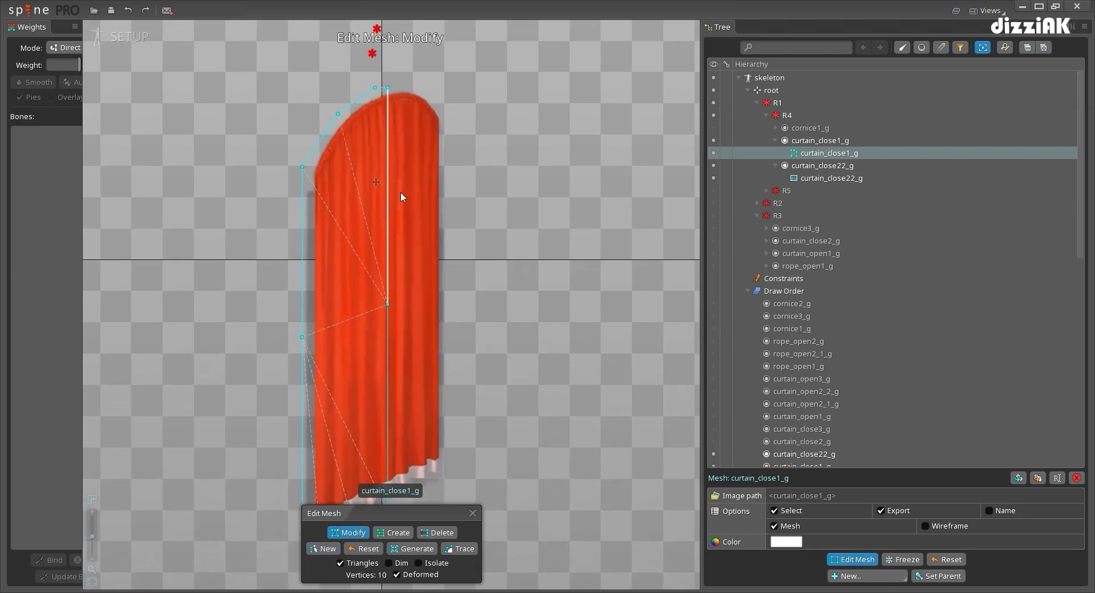
Add eight interior vertices to the curtain_close1_g mesh: three along the curved top, two across the middle and three along the hem
click(403, 534)
click(317, 174)
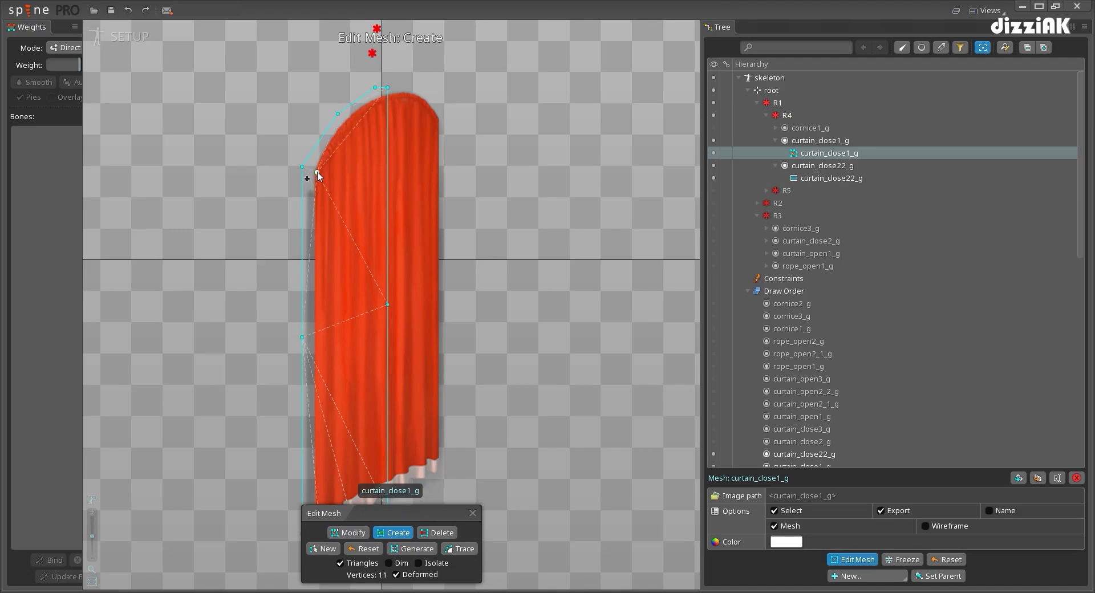
click(351, 119)
click(388, 99)
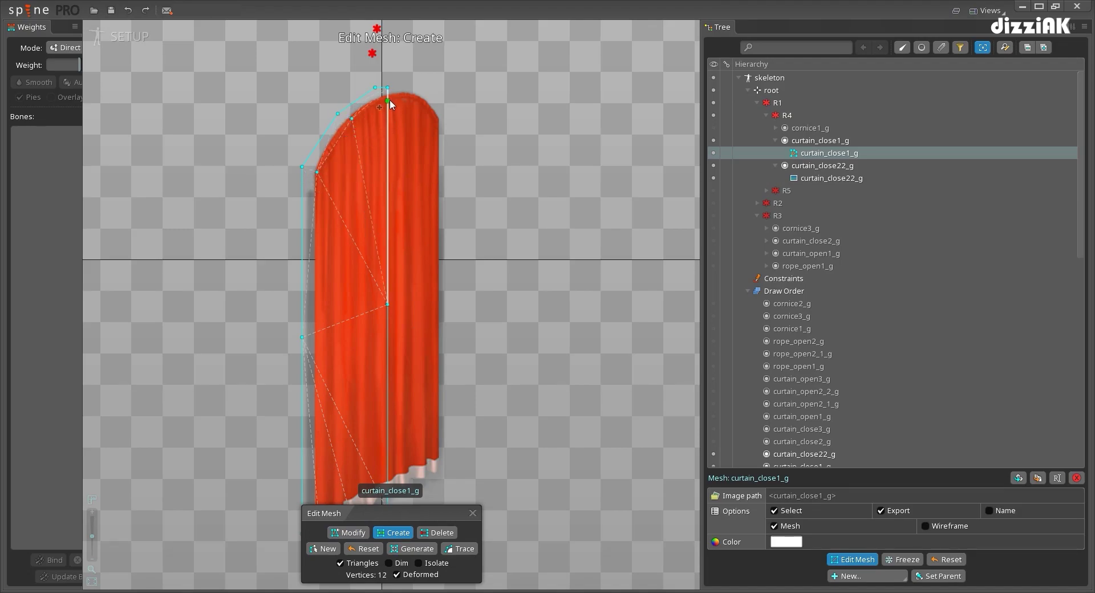
click(317, 334)
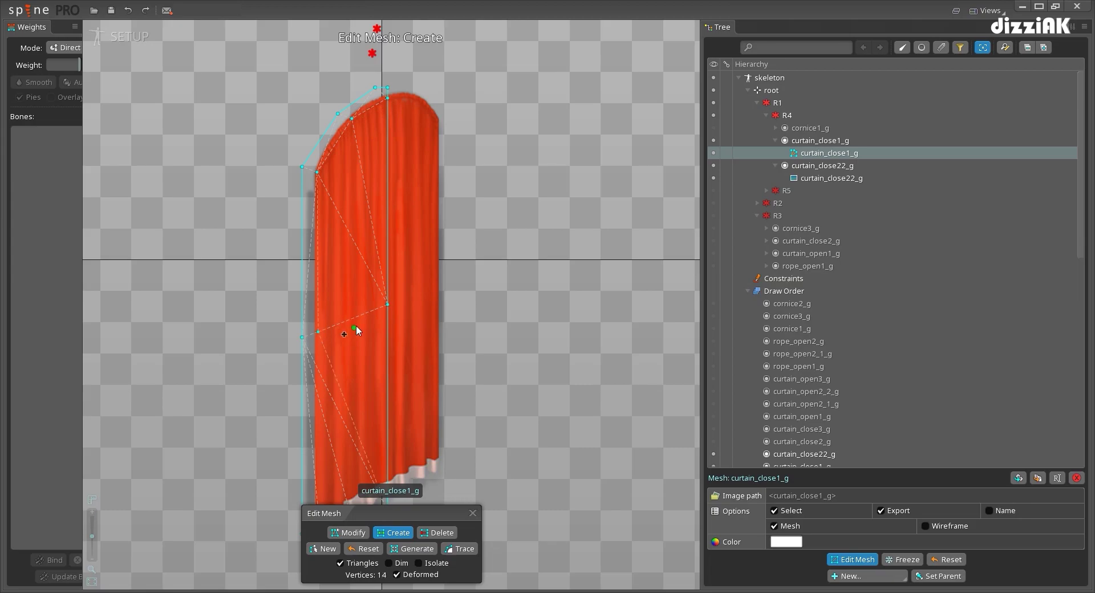
click(354, 319)
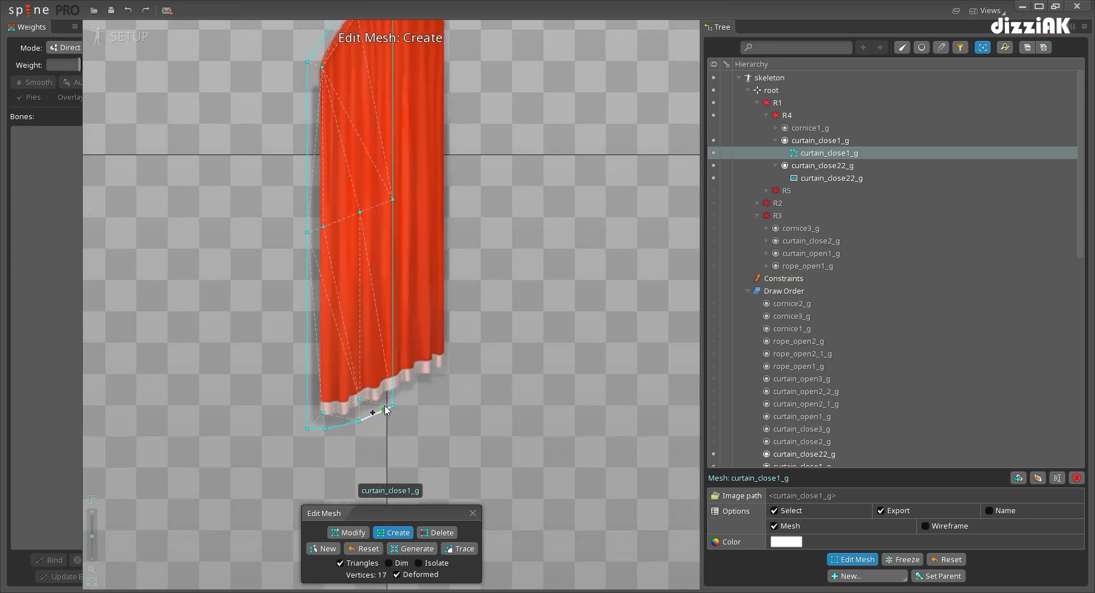
click(392, 388)
Join the curtain_close1_g mesh's interior vertices with vertical edges from top through middle to hem, then finish mesh editing and save the project
drag(433, 299, 399, 321)
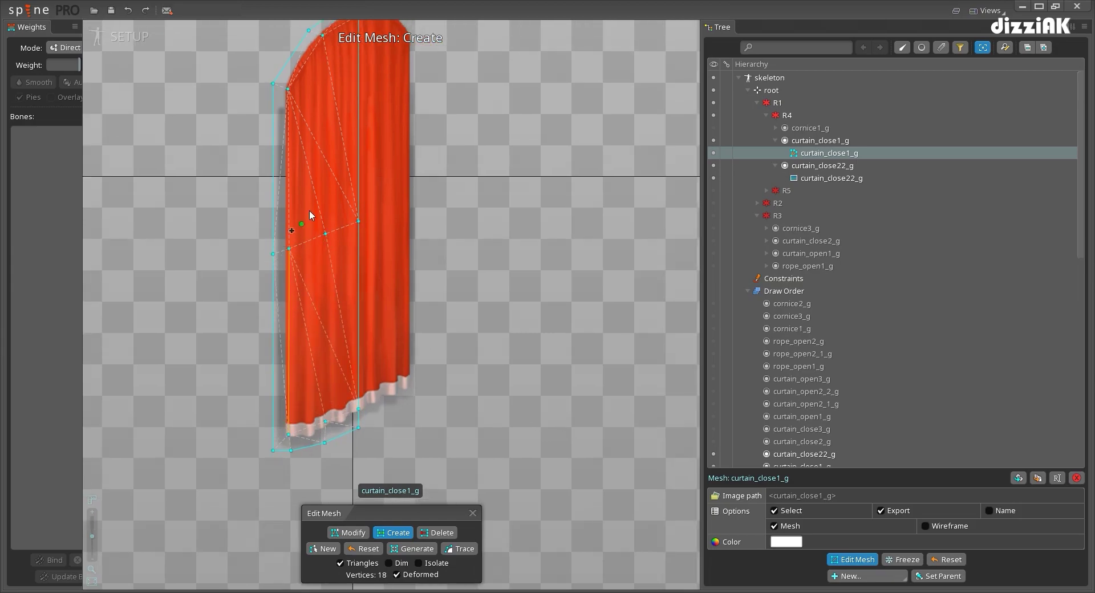
drag(367, 150, 354, 197)
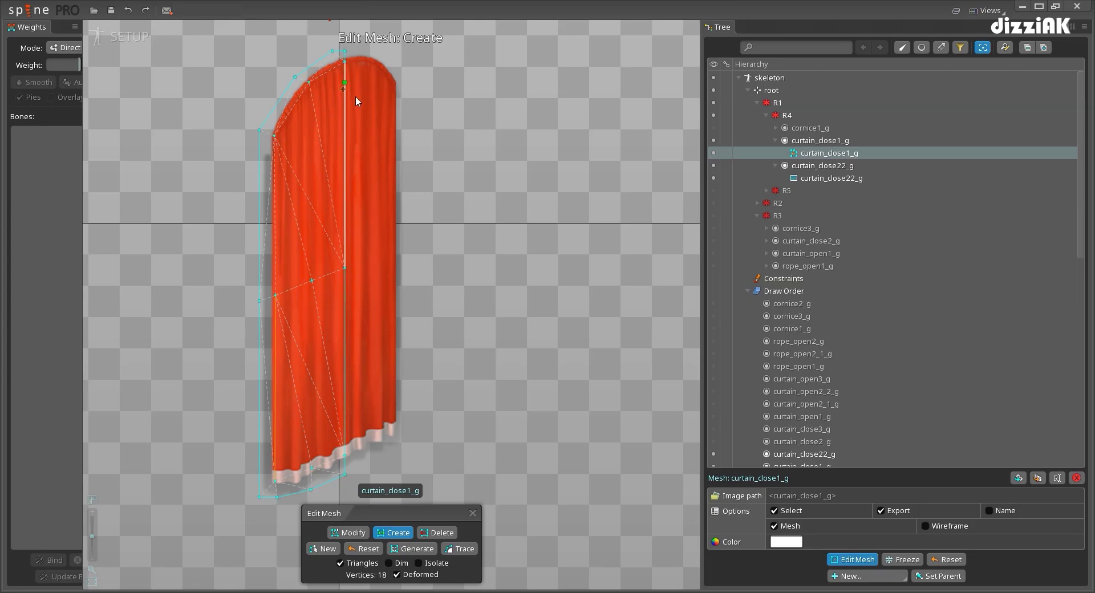
drag(312, 280, 319, 115)
drag(312, 280, 312, 469)
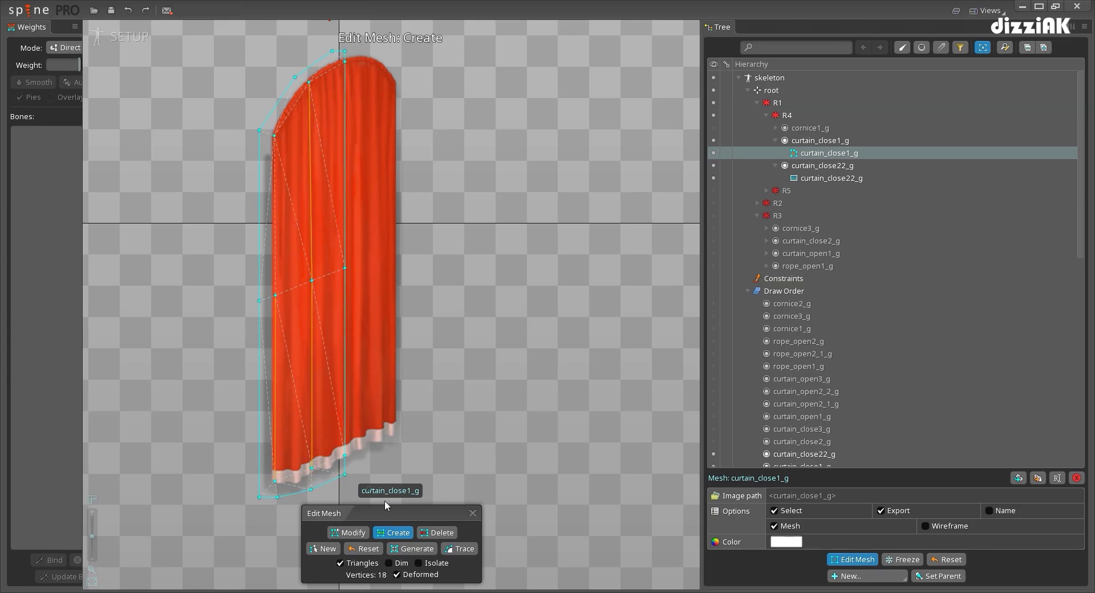
click(474, 512)
key(ctrl+s)
Convert the curtain_close22_g region to a mesh and start editing the mesh
click(373, 337)
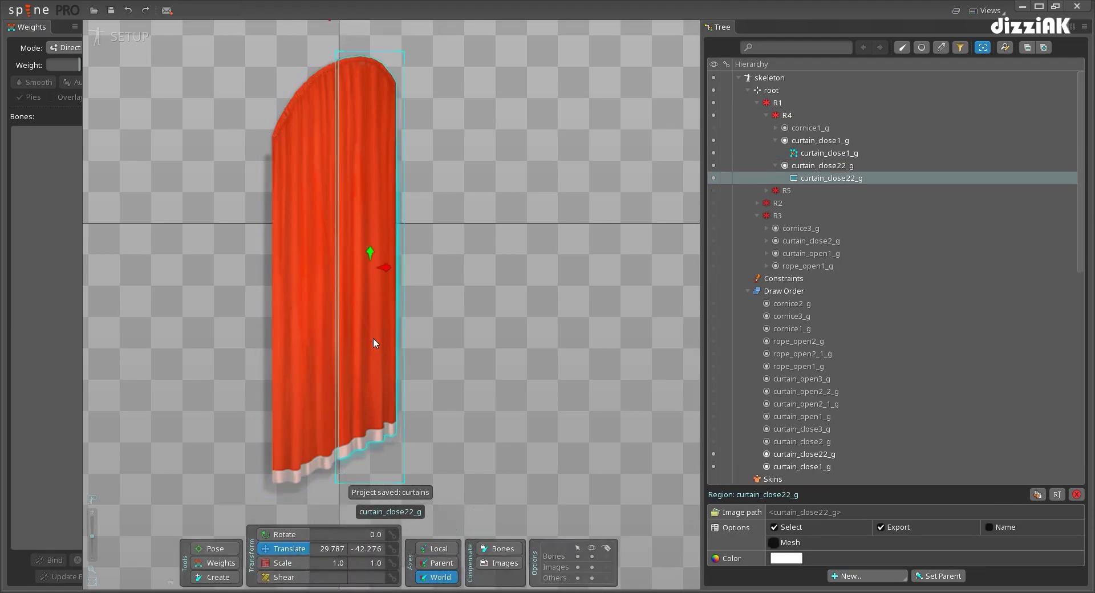
click(793, 541)
click(853, 560)
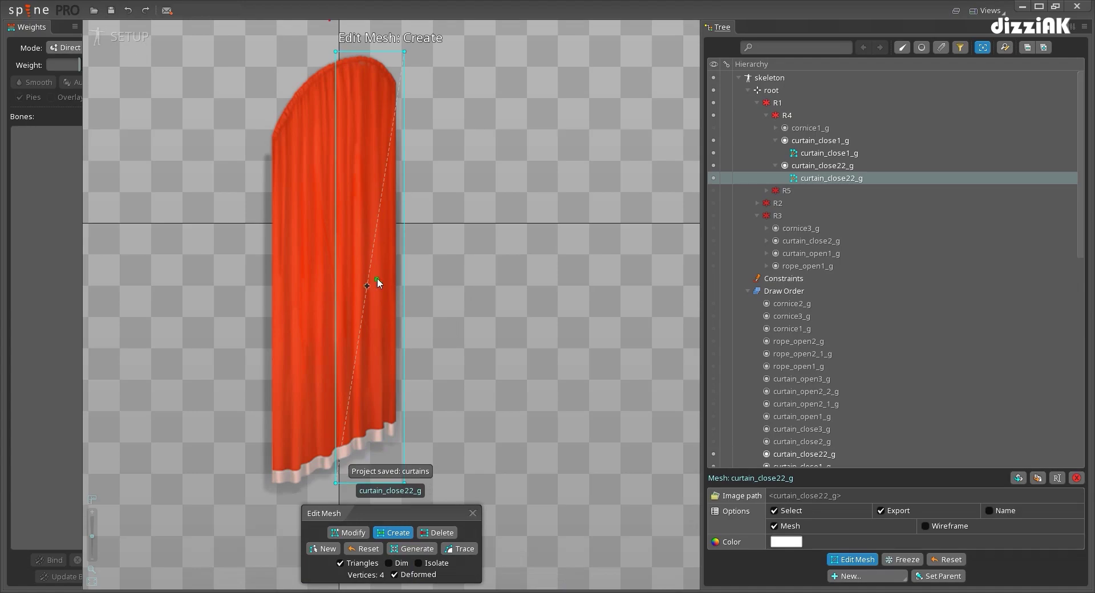
Draw a new closed eight-vertex mesh outline around the curtain_close22_g image, following its top, outer side and slanted hem
click(328, 549)
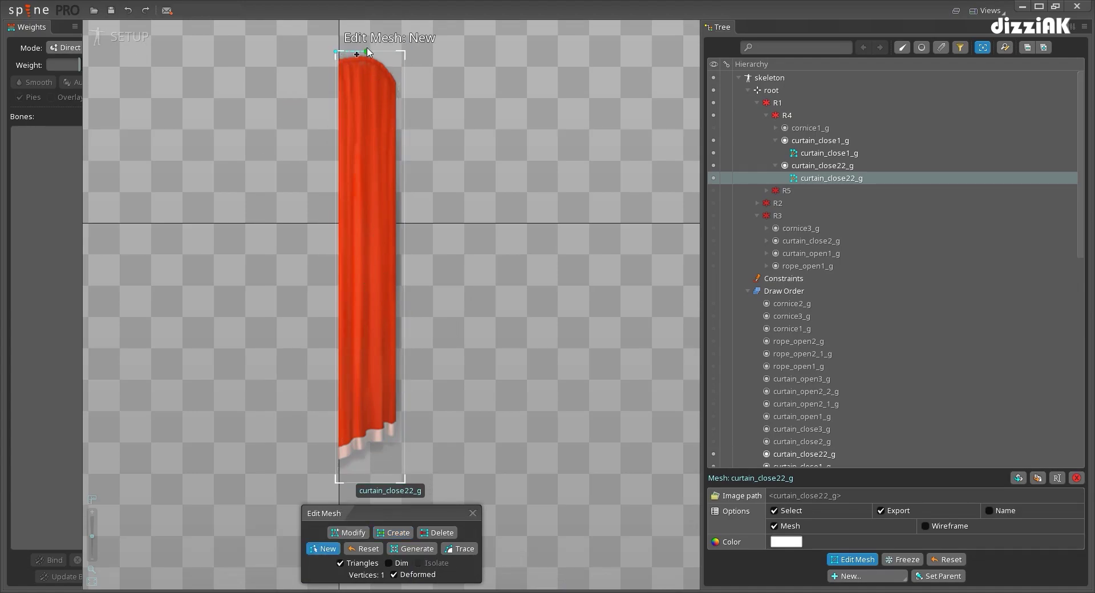
click(406, 70)
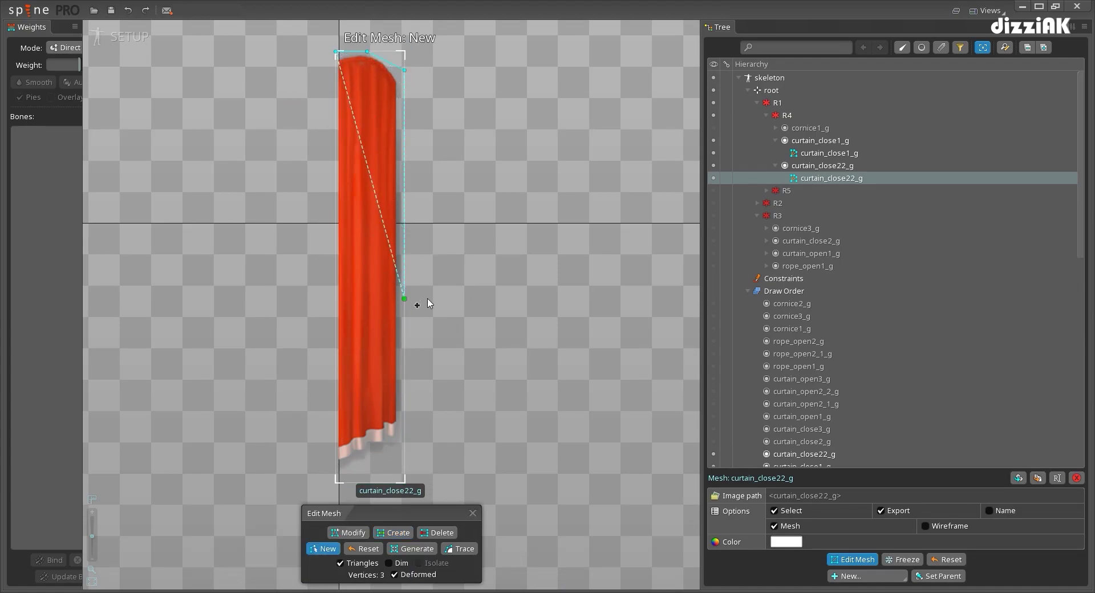
click(405, 247)
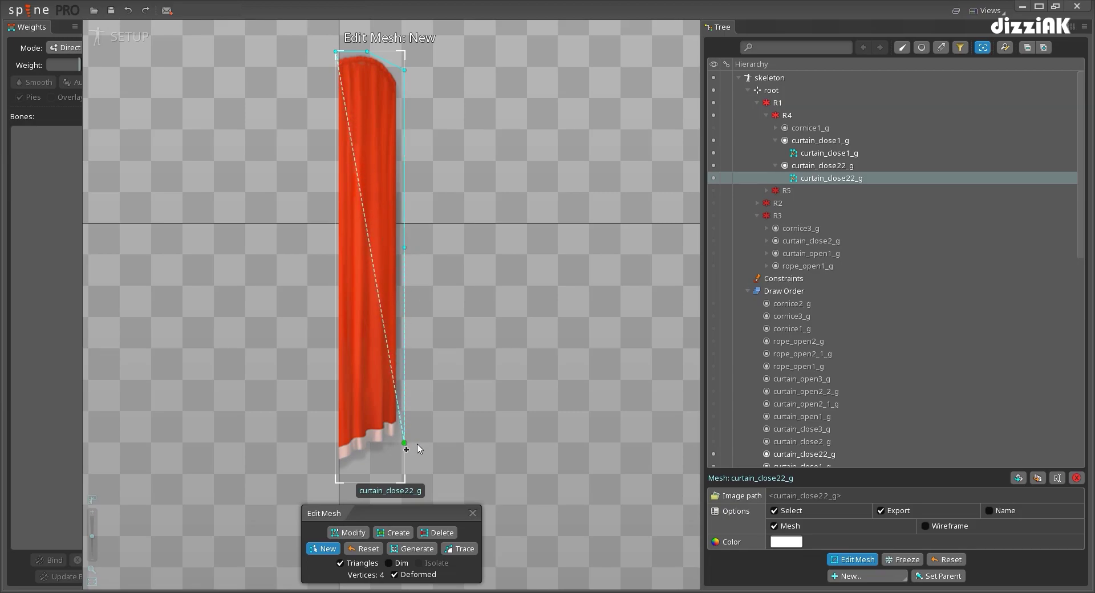
click(405, 444)
click(369, 462)
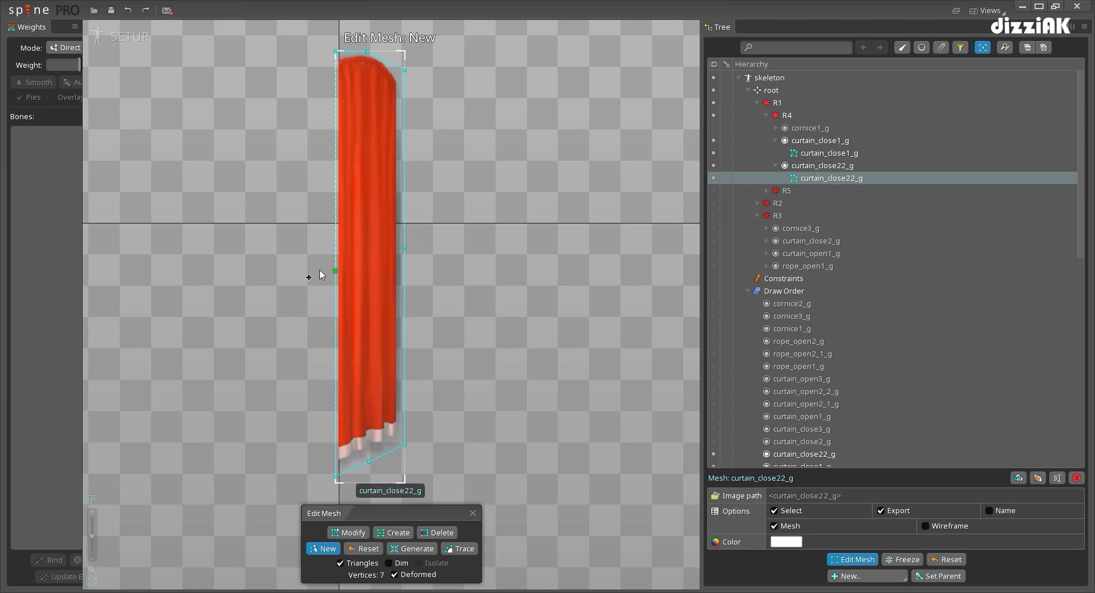
click(336, 52)
Add eight interior vertices to the curtain_close22_g mesh: three along the curved top, two across the middle and three along the hem
scroll(371, 71, up, 2)
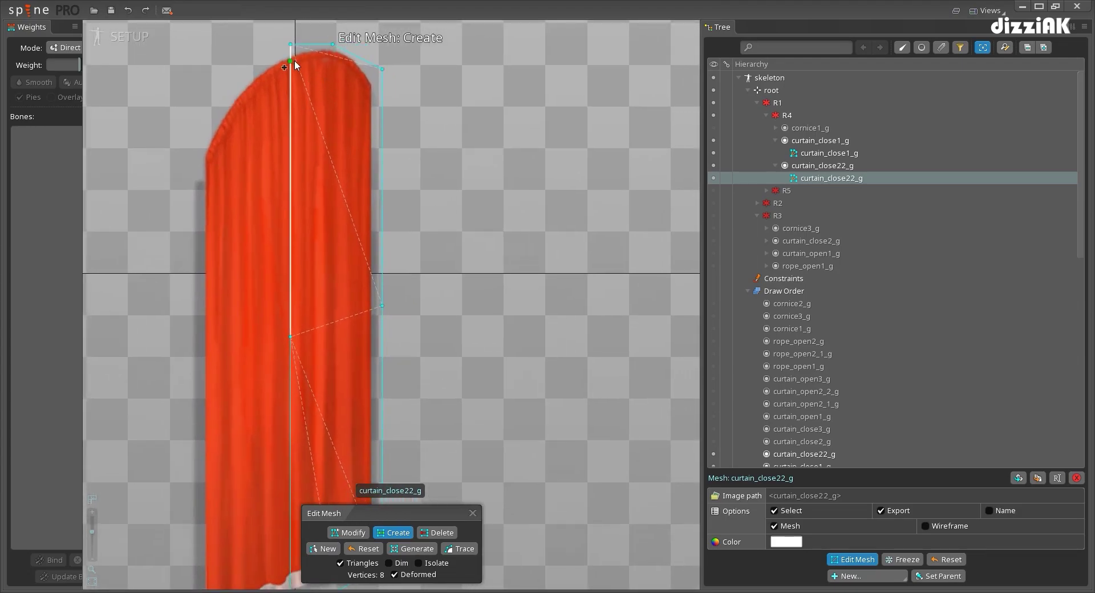
click(291, 59)
click(332, 53)
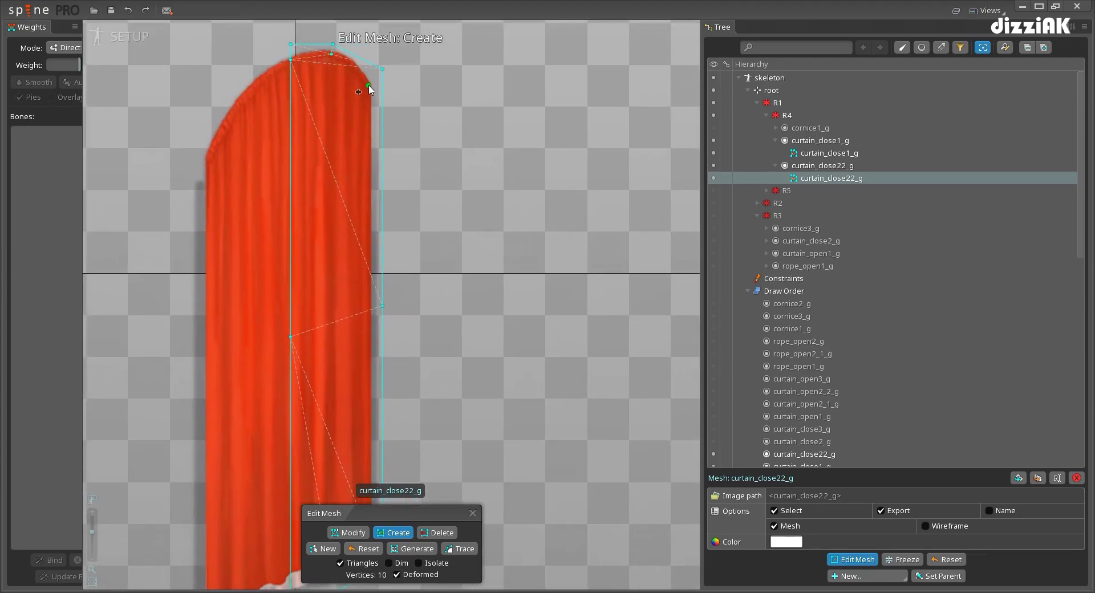
click(369, 85)
drag(377, 208, 365, 111)
click(357, 212)
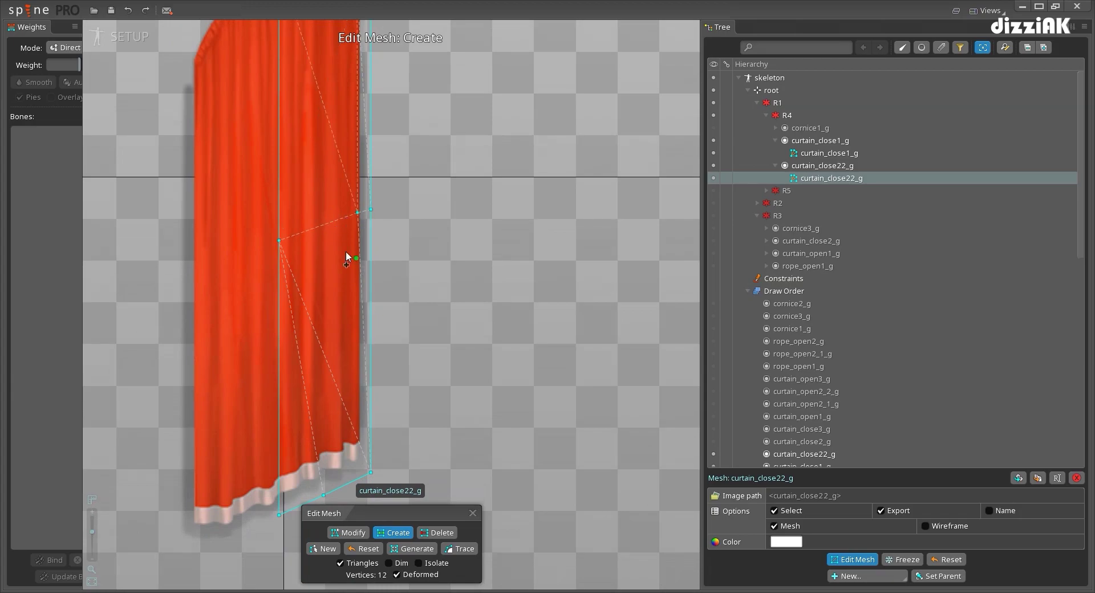
scroll(344, 358, down, 3)
click(327, 392)
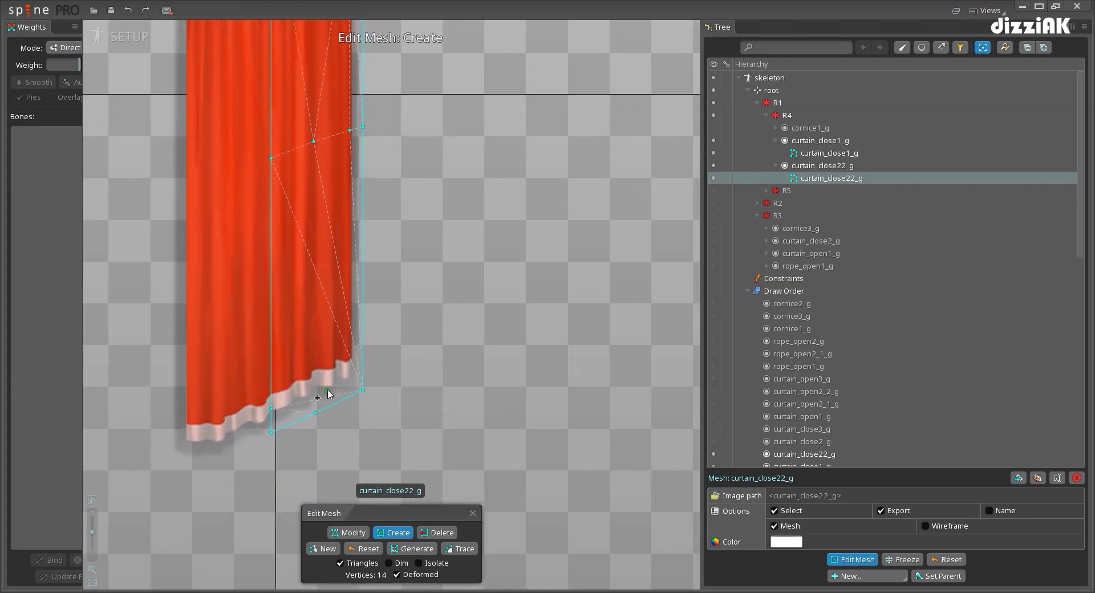
click(310, 388)
click(348, 374)
Connect the curtain_close22_g mesh's central vertices with a vertical edge from top to hem, then finish mesh editing and save the project
drag(429, 305, 400, 436)
scroll(379, 295, down, 2)
drag(306, 70, 310, 472)
key(Escape)
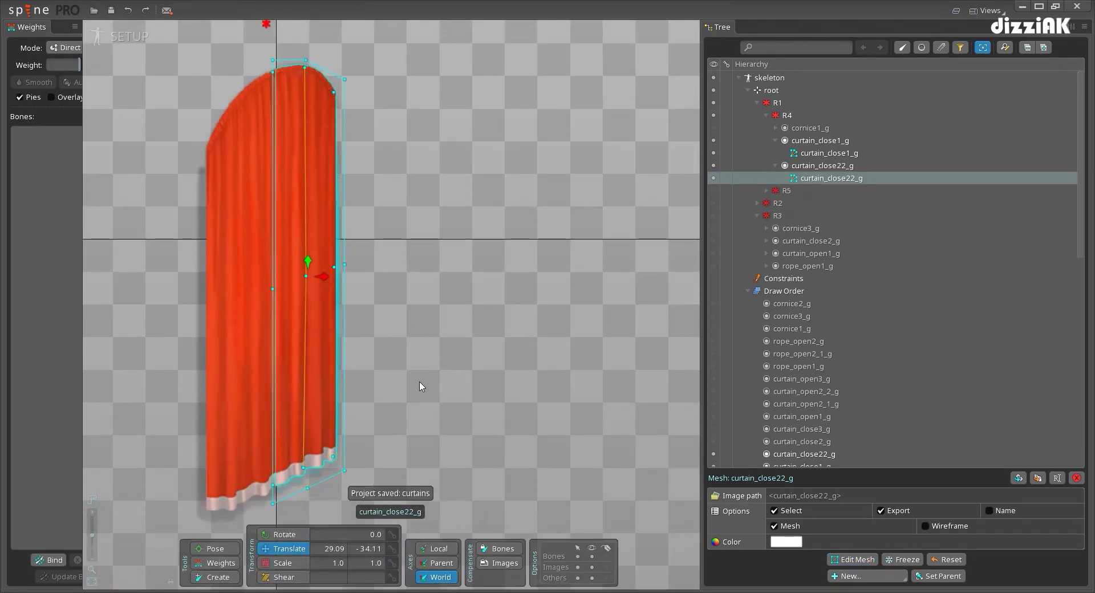
key(ctrl+s)
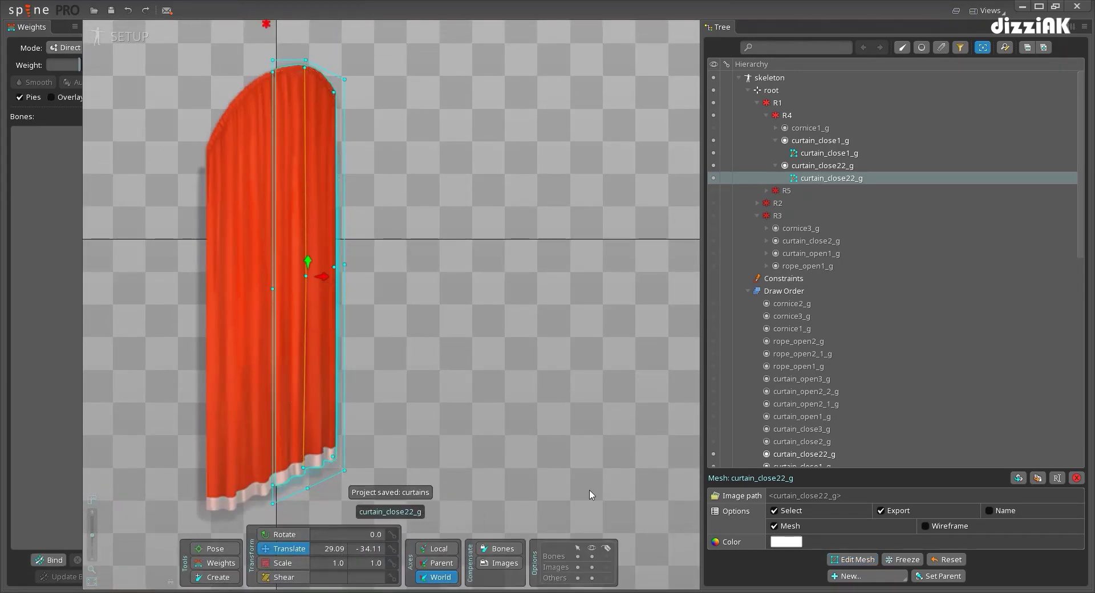
Hide the curtain_close22_g slot and create a child bone of R4 just above the curved top of curtain_close1_g
click(784, 114)
scroll(403, 230, down, 2)
drag(403, 230, 437, 215)
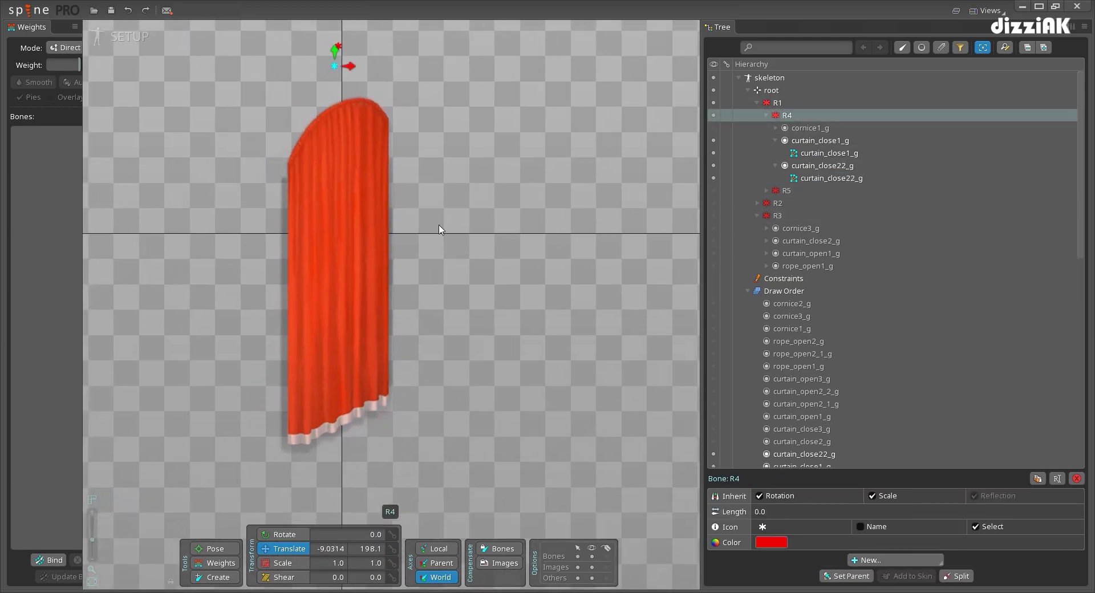
click(217, 578)
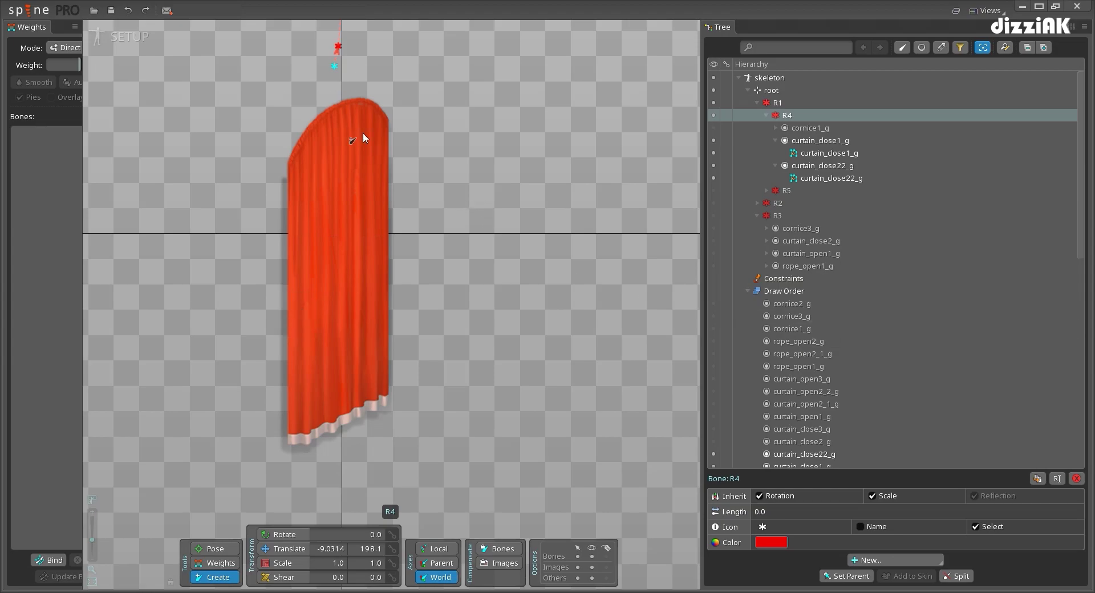
click(713, 166)
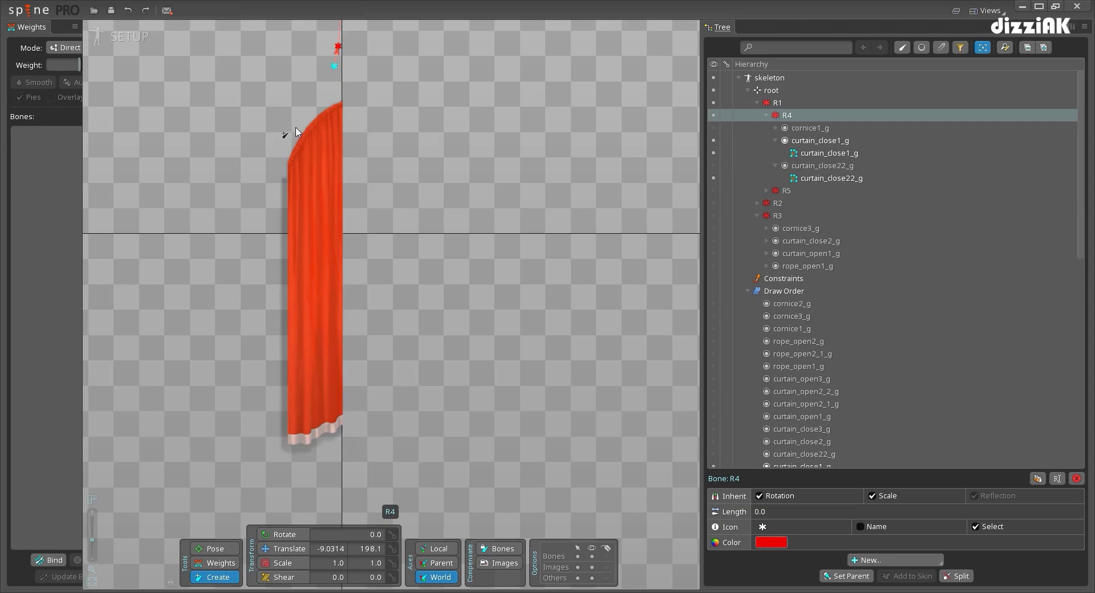
click(309, 104)
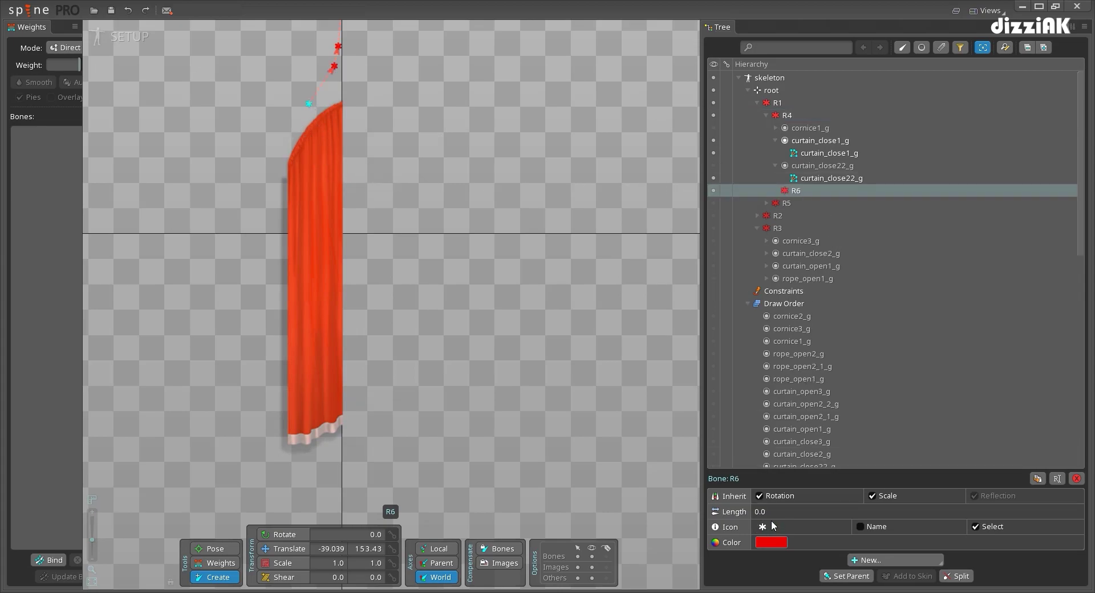
Create three child bones of R4 across the middle of curtain_close1_g, at its outer edge, center and inner edge
click(788, 115)
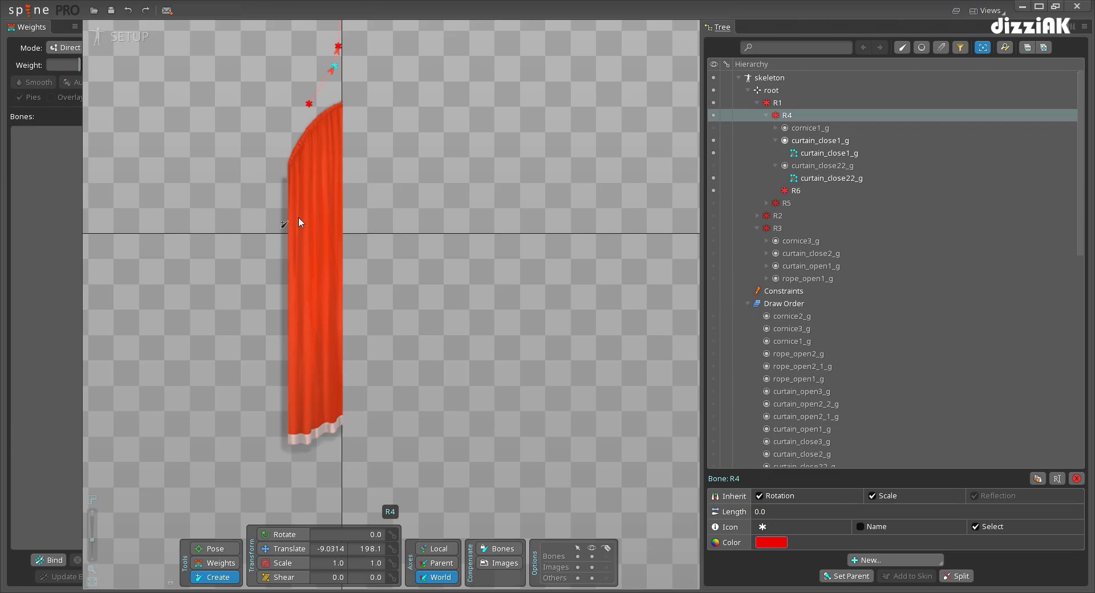
click(290, 282)
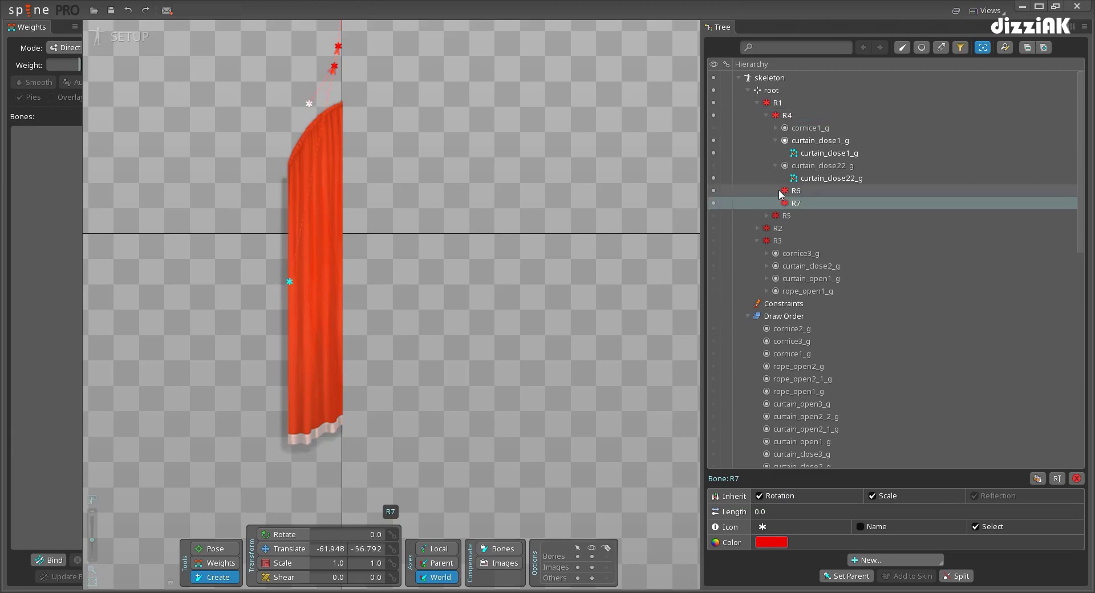
click(787, 115)
click(314, 271)
click(788, 115)
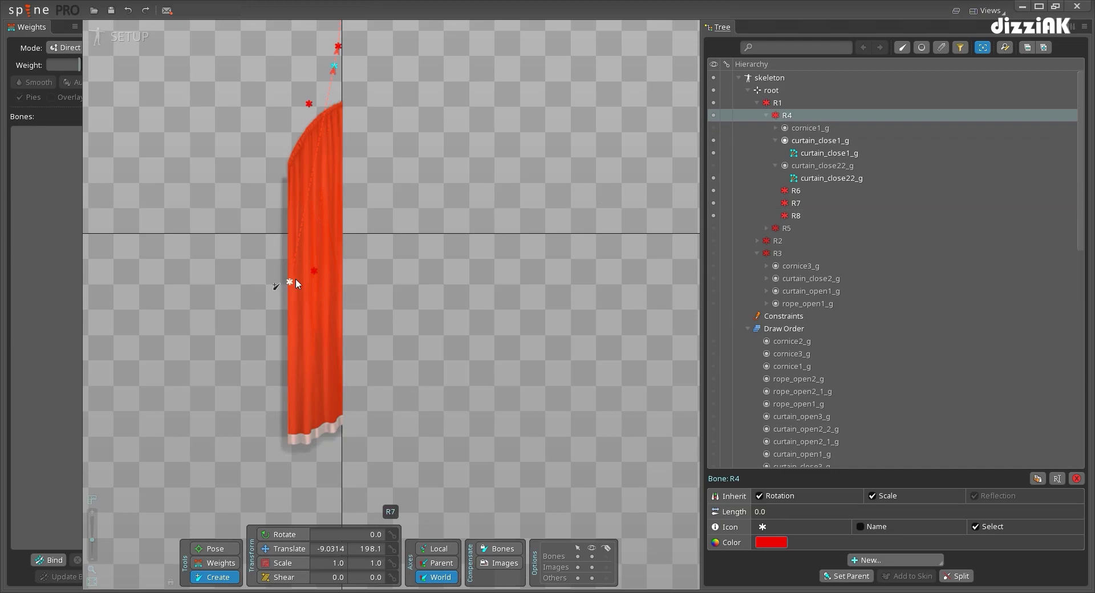
click(339, 260)
Create three child bones of R4 along the hem of curtain_close1_g, from outer to inner edge, and save the project
click(785, 117)
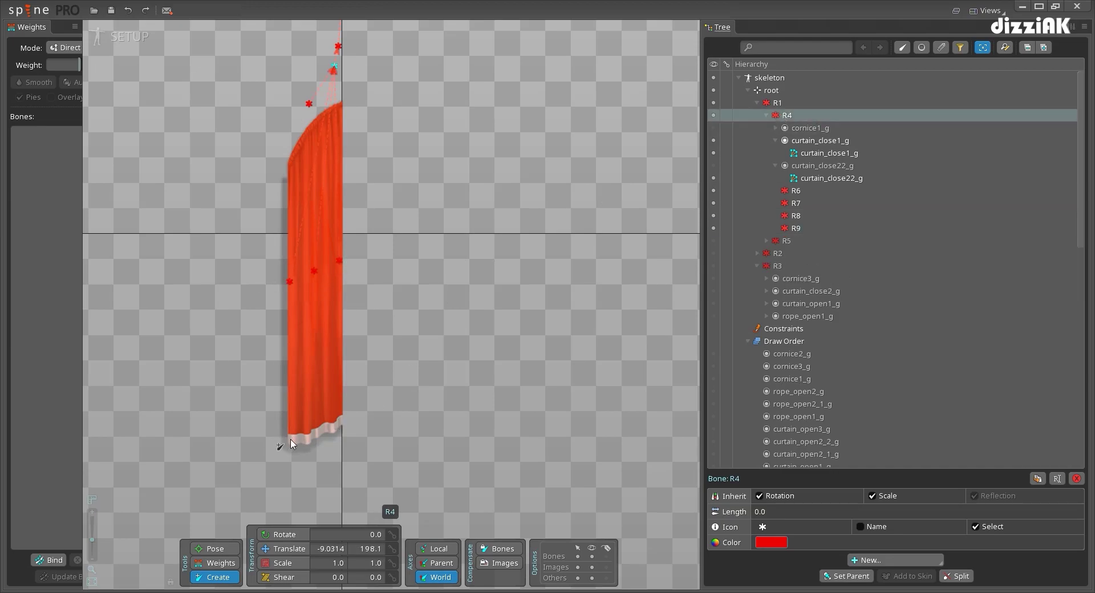
click(289, 441)
click(788, 115)
click(317, 432)
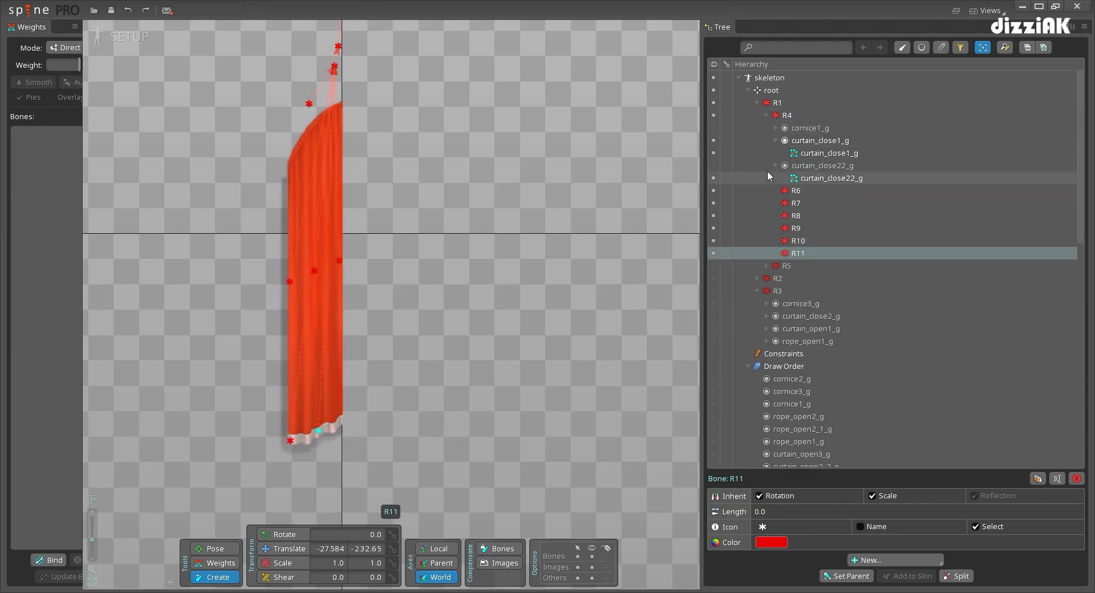
click(787, 115)
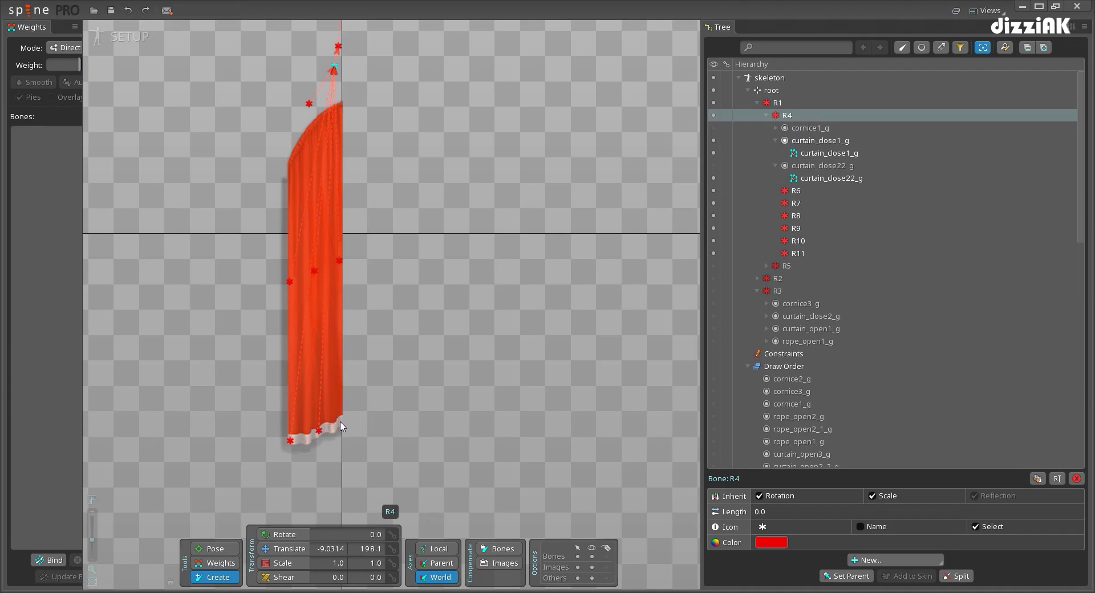
click(340, 423)
key(ctrl+s)
Change the icon of bones R6 through R12 to the open crosshair and set their color to white
click(802, 190)
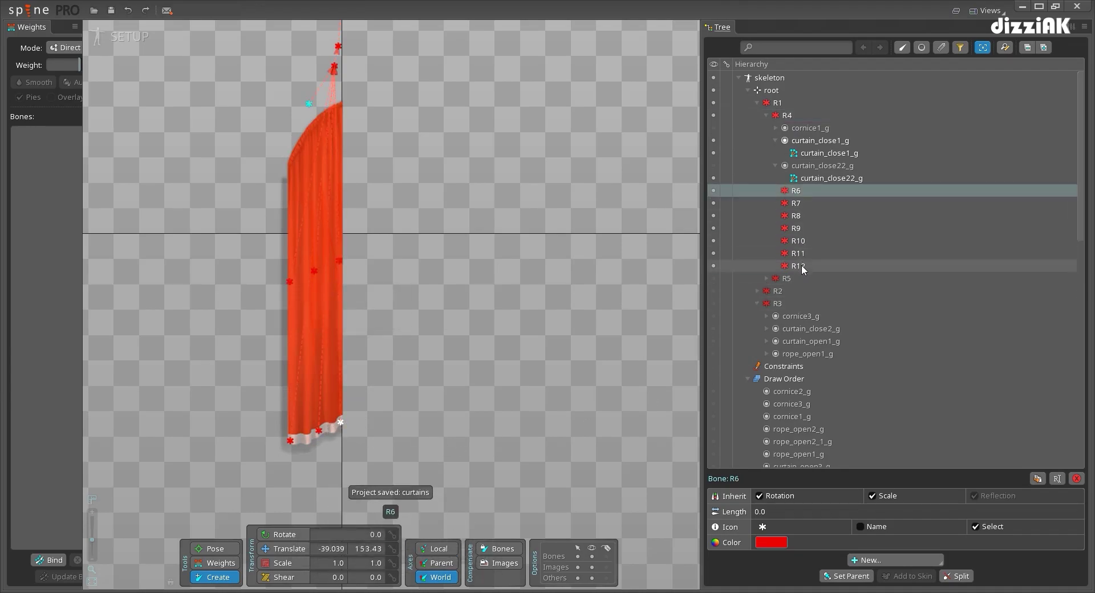
shift+click(803, 265)
click(765, 528)
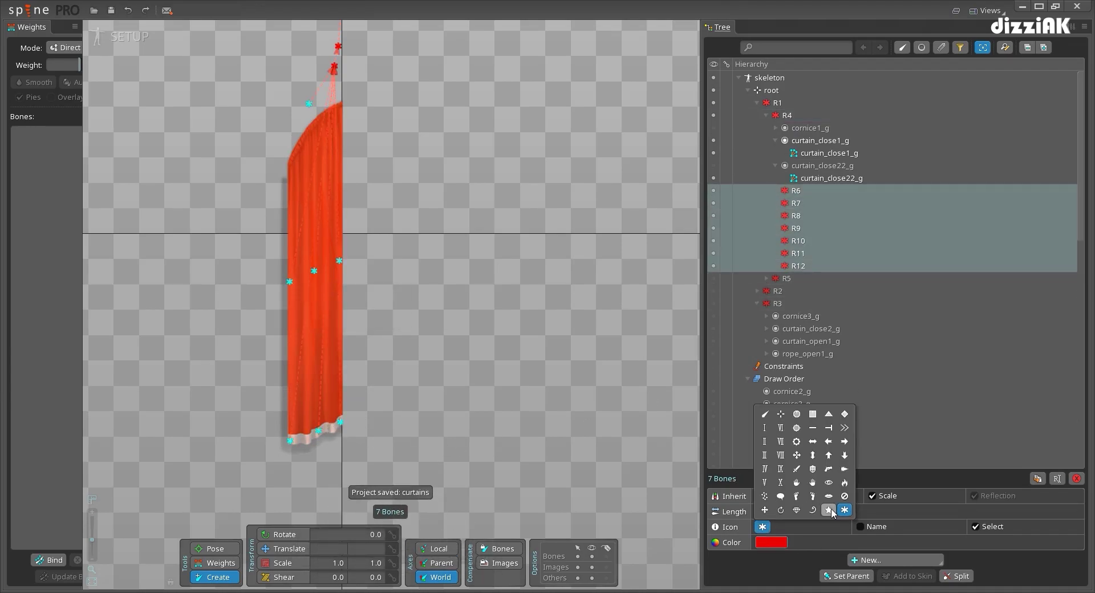
click(780, 414)
click(771, 542)
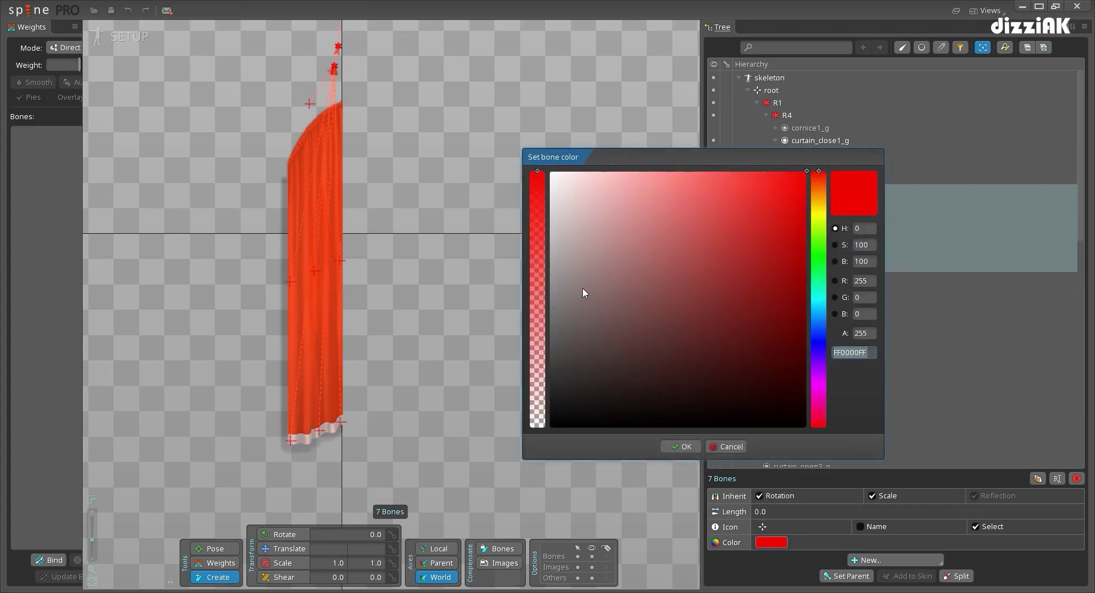
drag(583, 293, 549, 170)
click(680, 447)
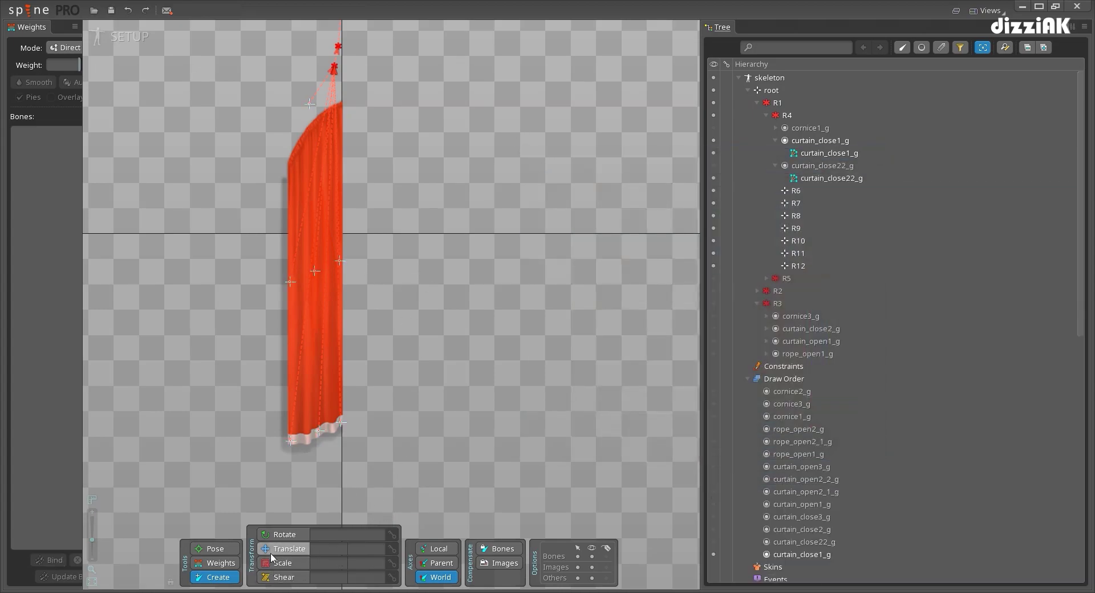
Bind bones R6 through R12 to the curtain_close1_g mesh
click(320, 548)
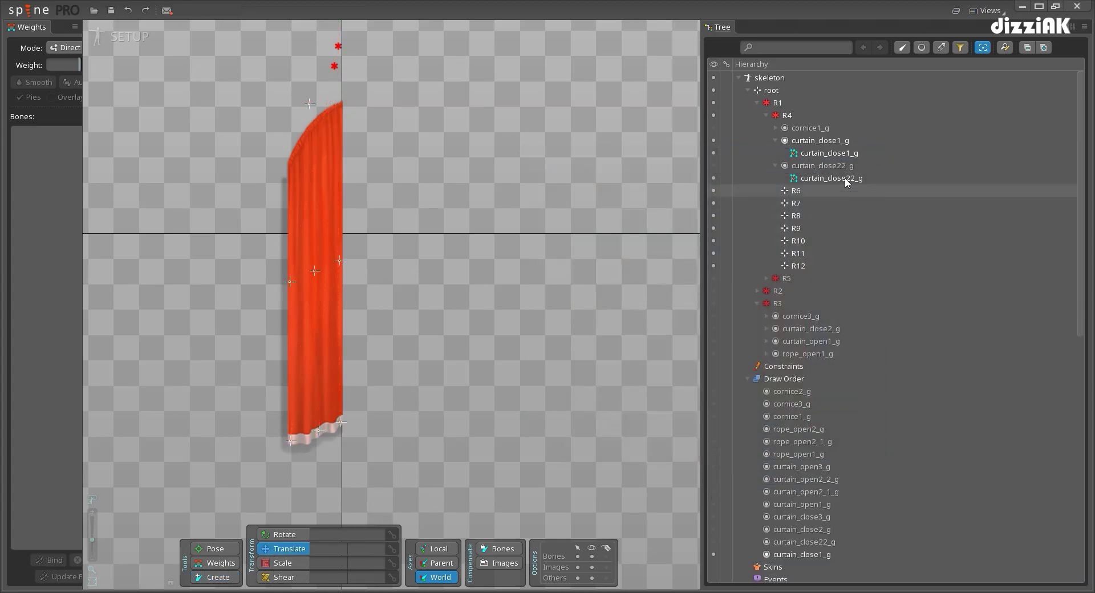
click(795, 191)
shift+click(798, 266)
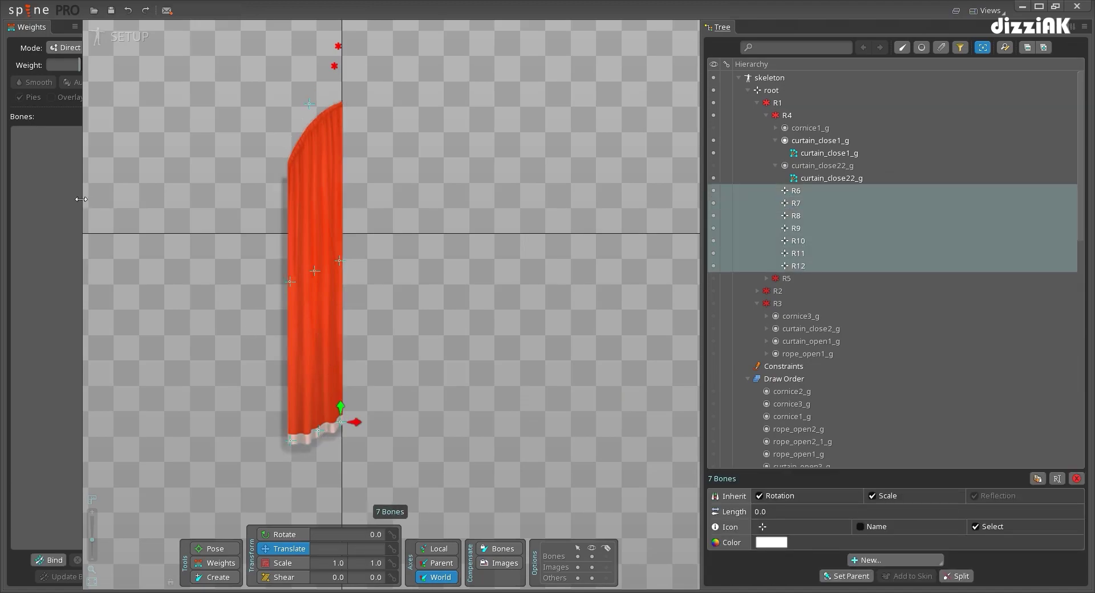
drag(81, 199, 150, 199)
click(56, 560)
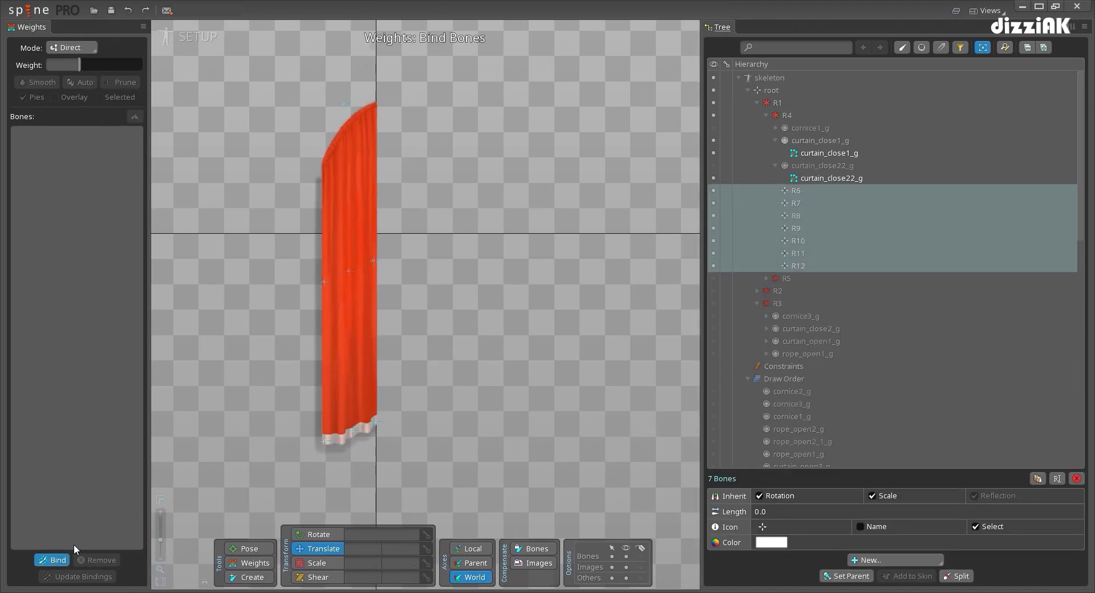
click(351, 333)
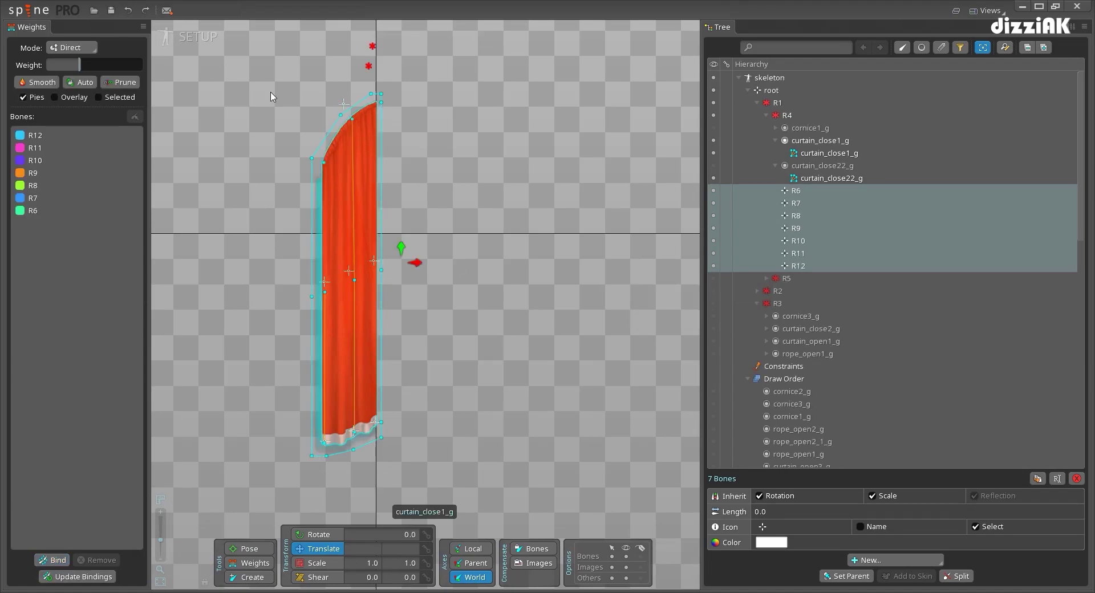
Give bone R6 a weight of 100 on all vertices around the curved top of curtain_close1_g
click(249, 564)
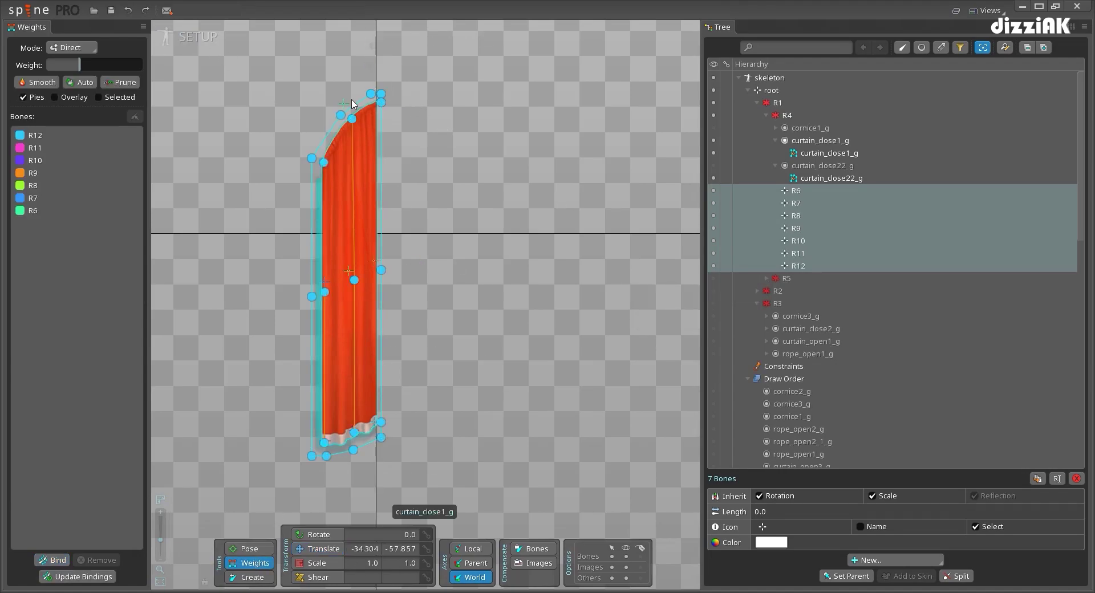
scroll(351, 100, up, 3)
click(337, 109)
drag(282, 209, 320, 27)
drag(354, 138, 359, 40)
drag(388, 92, 411, 5)
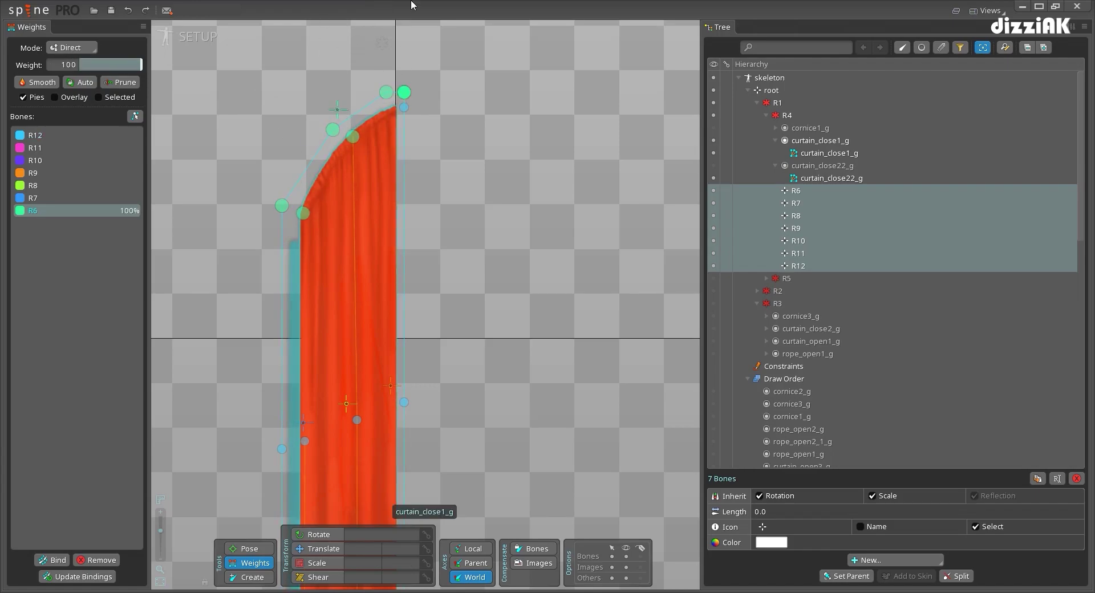
drag(405, 107, 411, 29)
Weight the middle vertices of curtain_close1_g at 100 to R7 on the outer edge, R8 in the center and R9 on the inner edge
drag(389, 335, 399, 158)
click(313, 246)
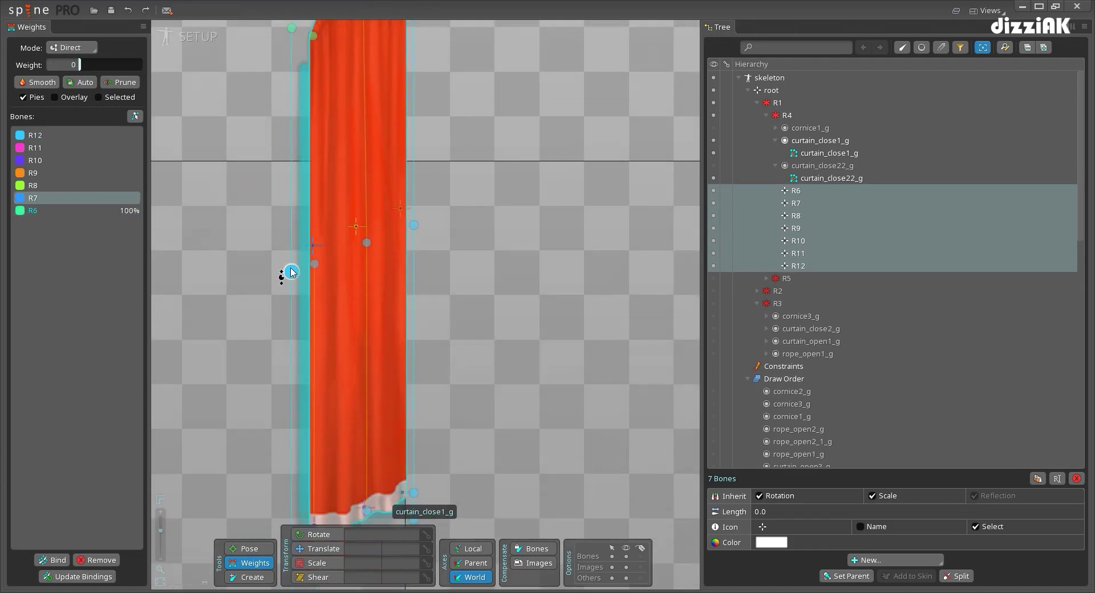
click(367, 244)
scroll(367, 244, up, 2)
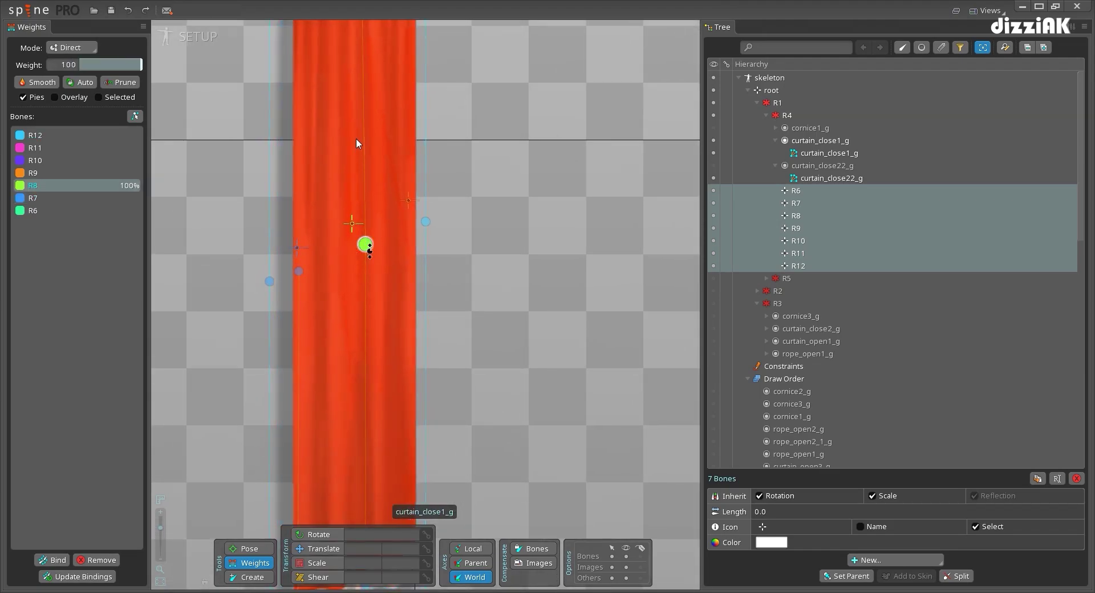
click(409, 201)
drag(425, 221, 414, 95)
Weight the hem vertices of curtain_close1_g to the hem bones, with the outer and center vertices at 100 for R10
scroll(482, 300, down, 1)
drag(482, 300, 474, 144)
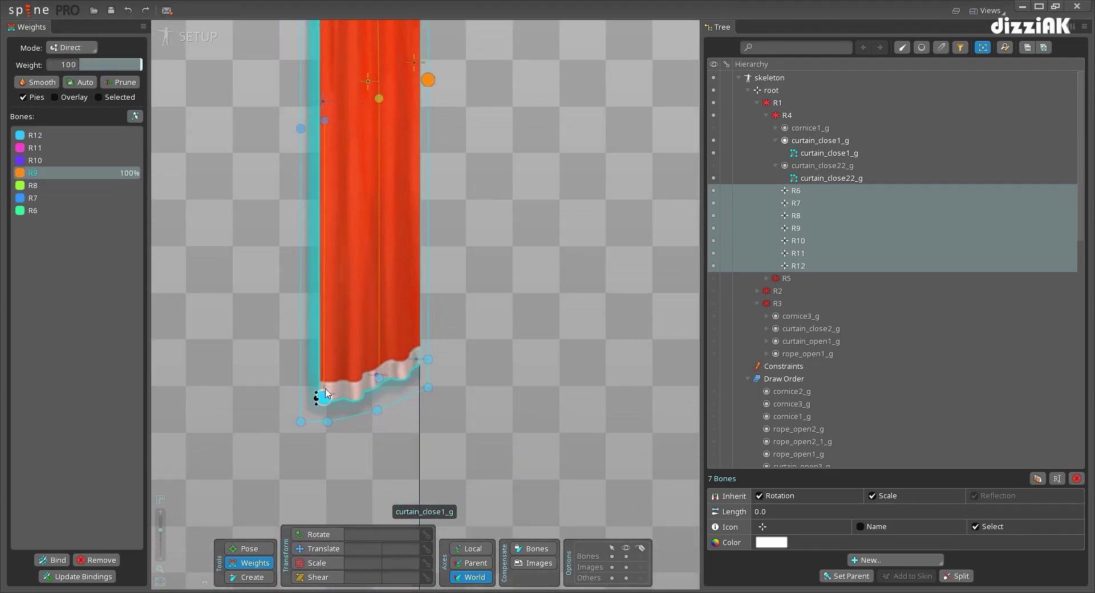
scroll(326, 393, up, 3)
click(323, 398)
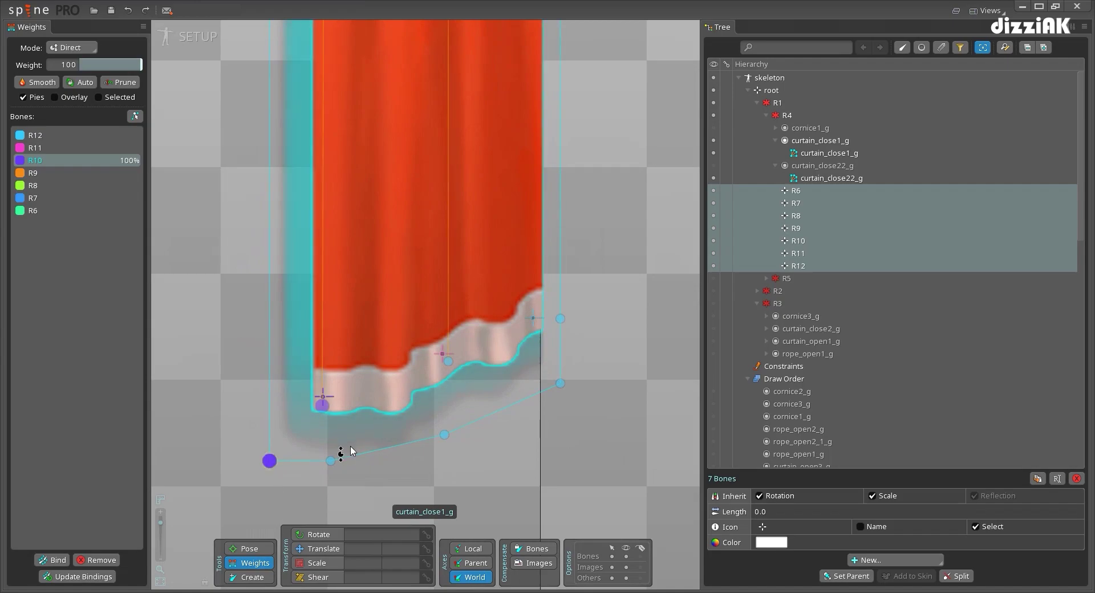
click(330, 460)
click(449, 361)
click(444, 434)
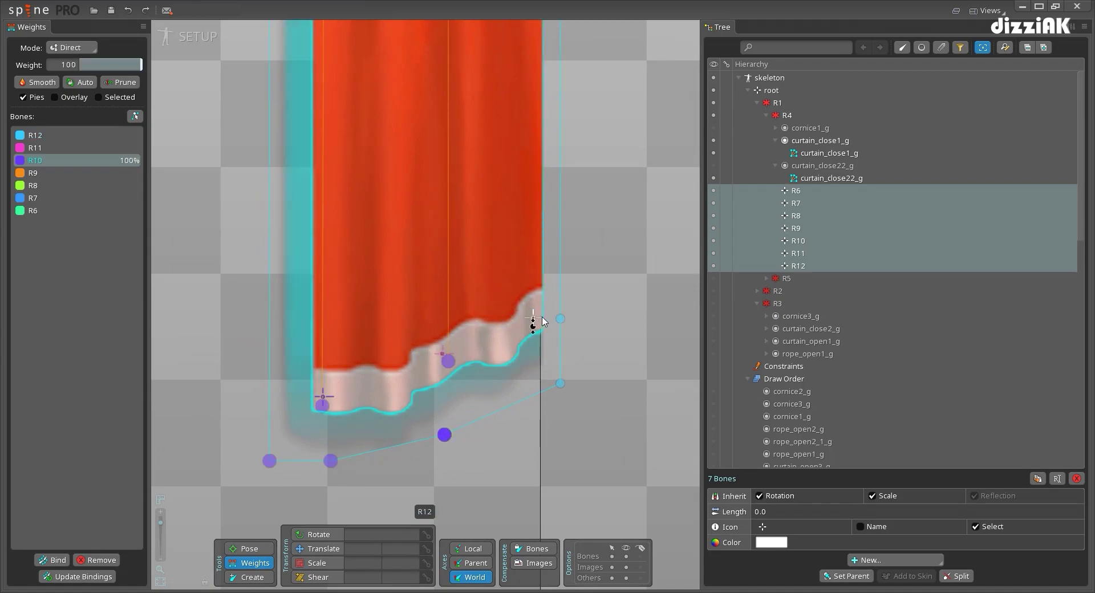
scroll(542, 322, down, 1)
drag(542, 321, 473, 294)
scroll(491, 377, down, 1)
drag(496, 451, 435, 437)
Test how curtain_close1_g deforms using bones R12, R8 and R6, and save the project
key(Escape)
scroll(457, 199, down, 1)
drag(445, 157, 414, 261)
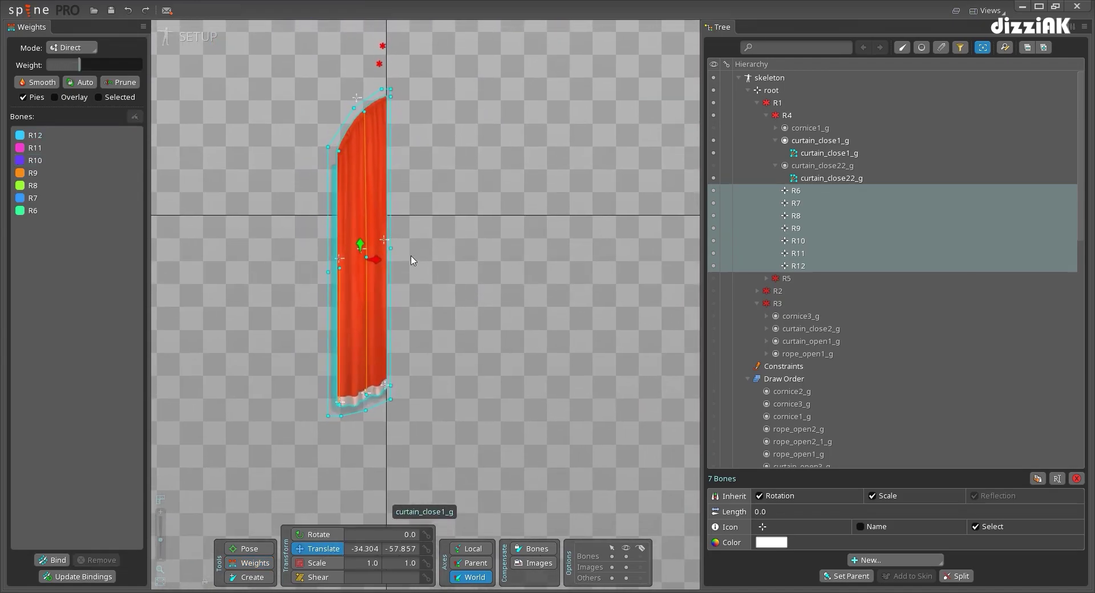
scroll(413, 261, up, 1)
click(419, 386)
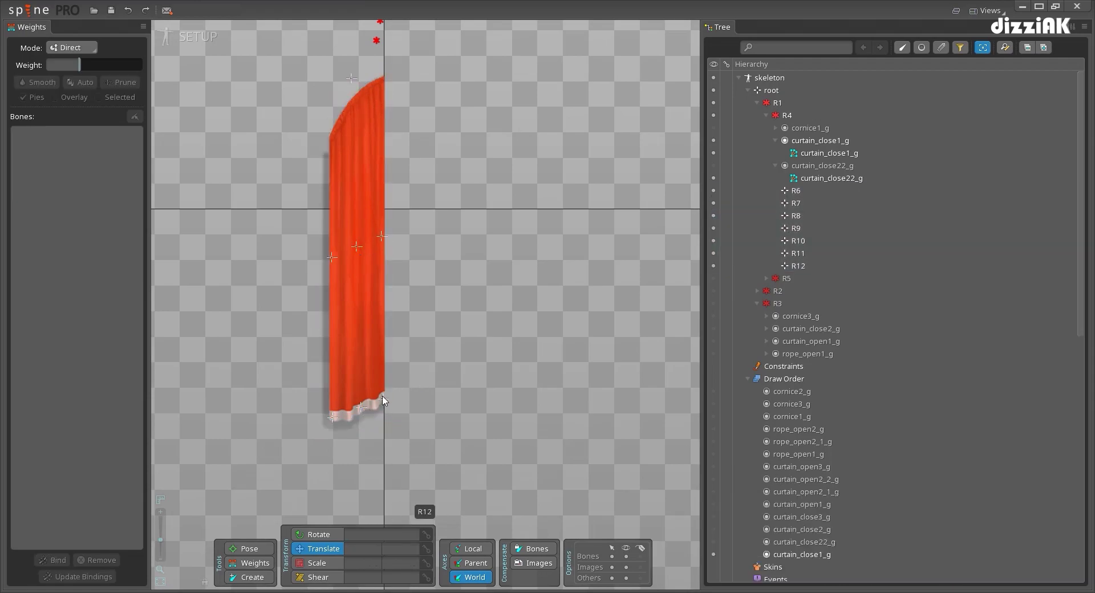
click(382, 398)
click(355, 227)
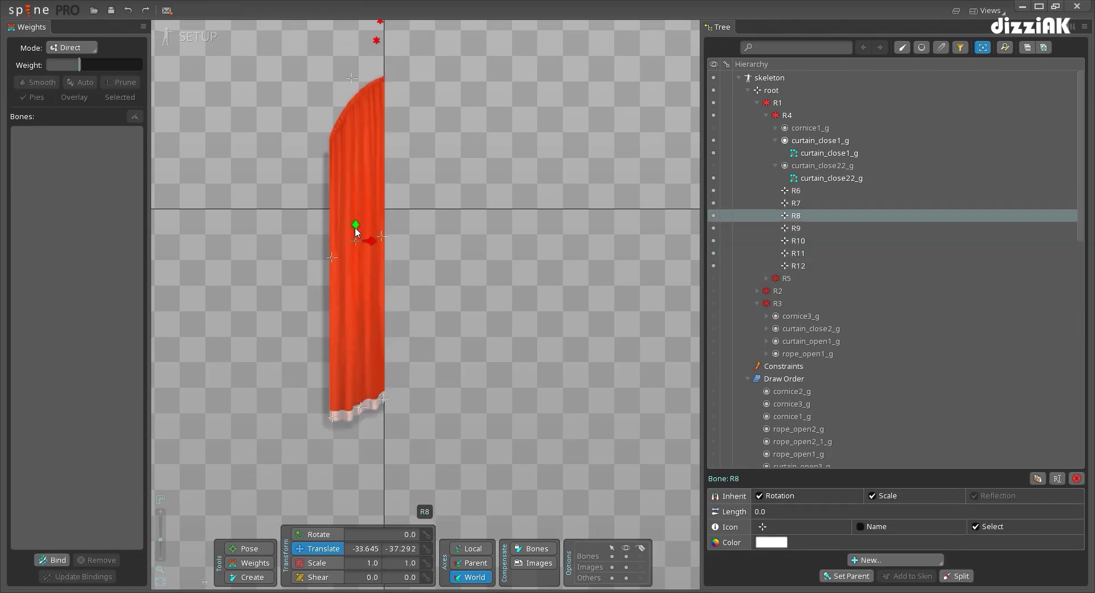
click(351, 79)
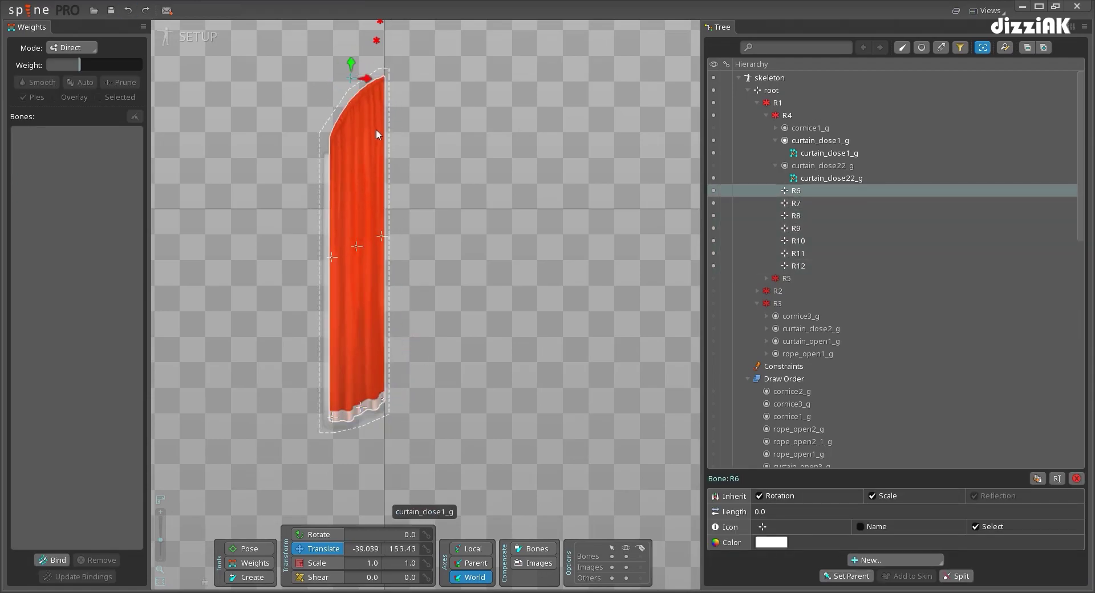
key(ctrl+s)
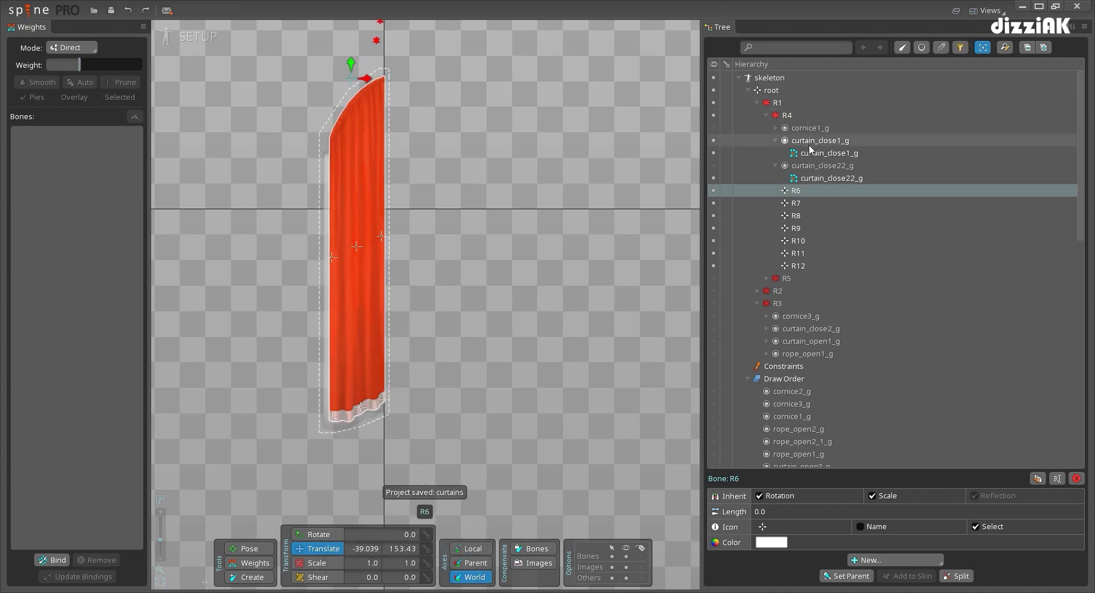
Show the curtain_close22_g slot and create a child bone of R4 just above its curved top
click(714, 165)
click(788, 115)
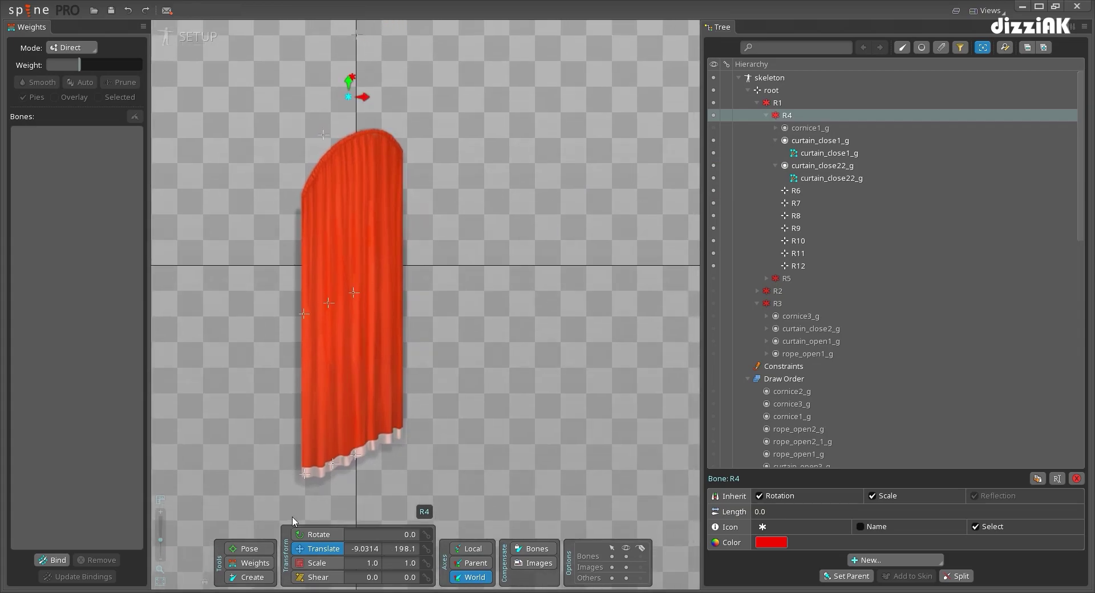
scroll(372, 121, up, 2)
click(369, 113)
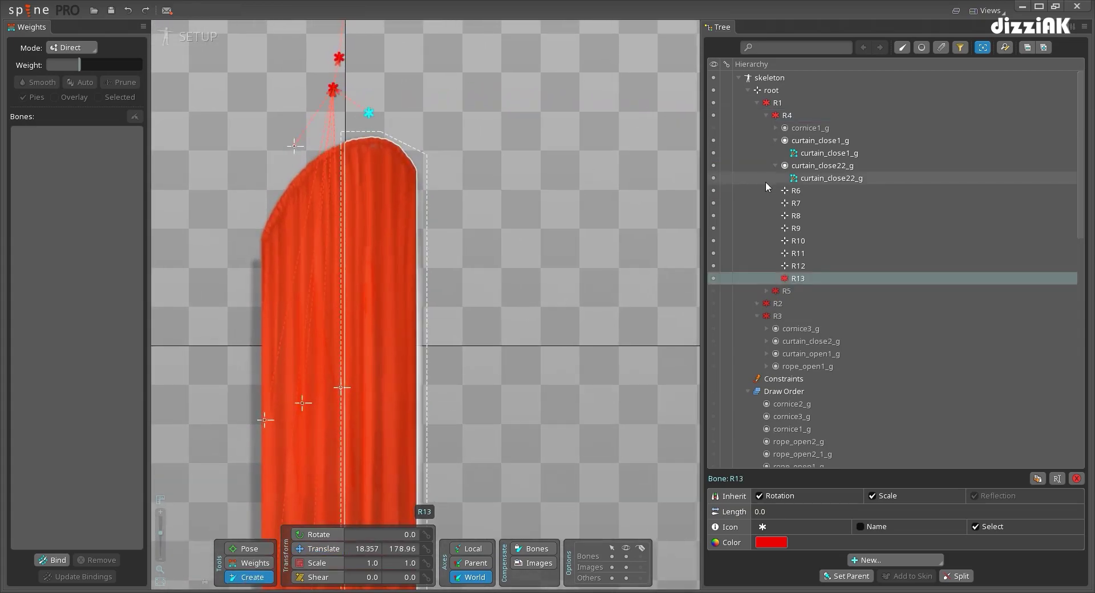
Hide curtain_close1_g and create three child bones of R4 across the middle of curtain_close22_g, at both edges and the center
click(713, 140)
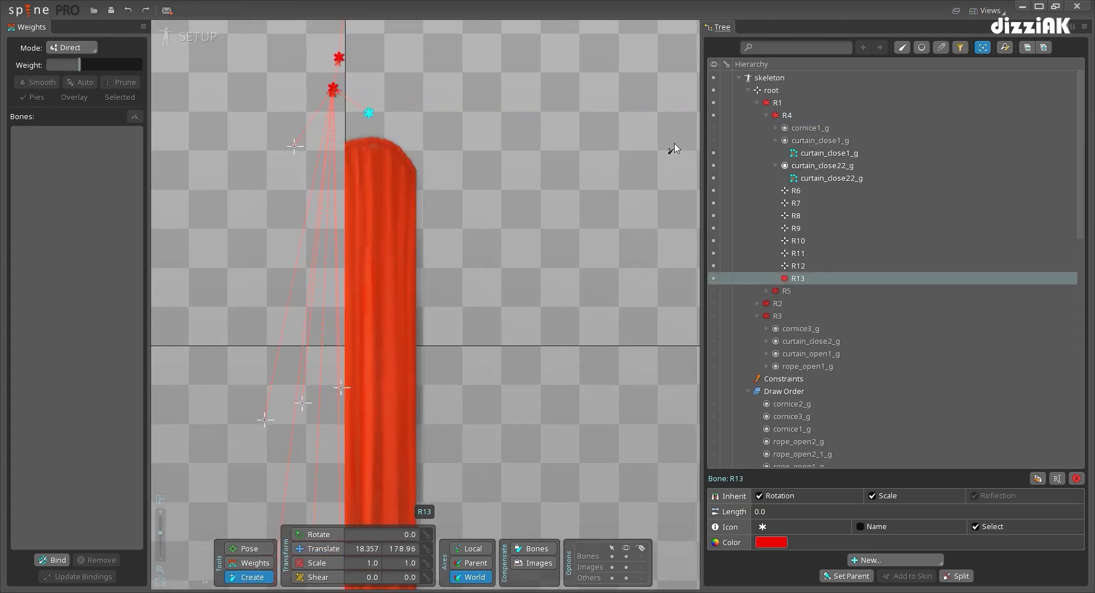
click(787, 116)
drag(369, 365, 351, 285)
scroll(332, 302, up, 1)
scroll(332, 301, up, 1)
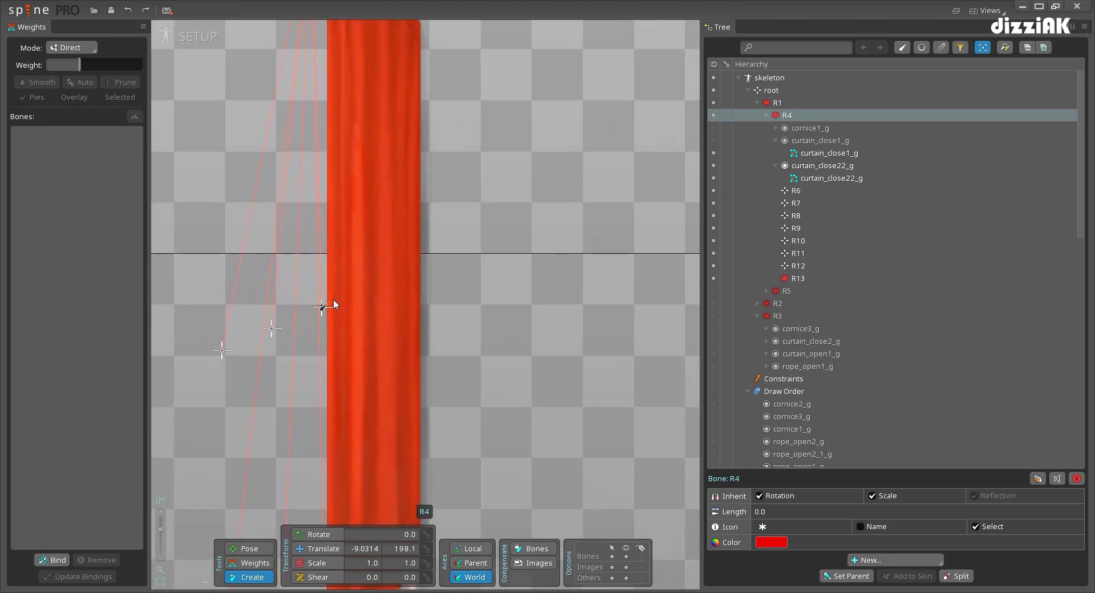
click(333, 300)
click(376, 285)
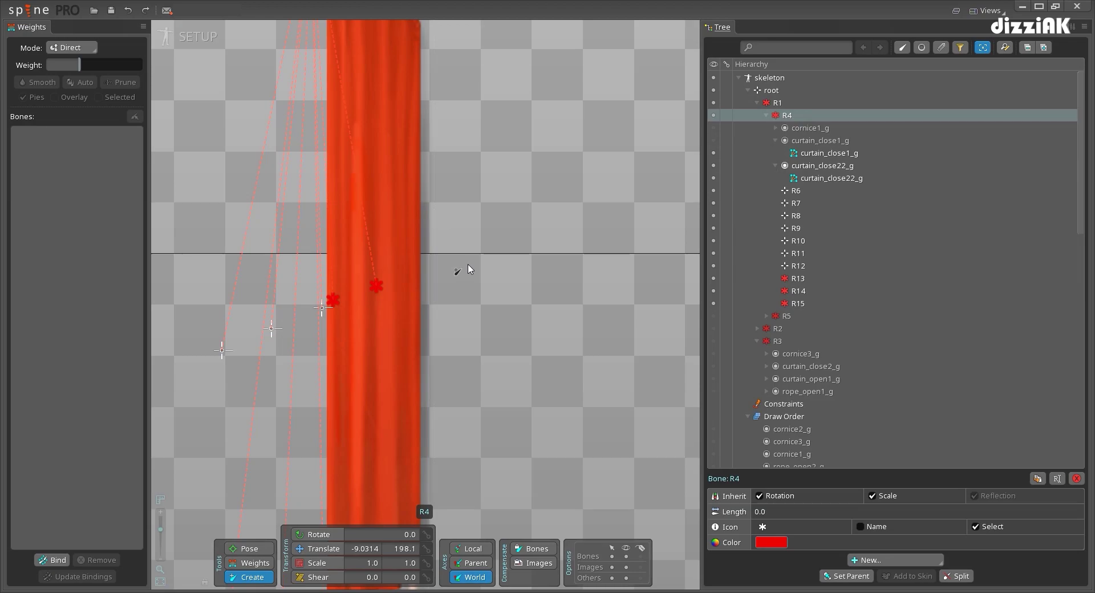
click(415, 275)
scroll(553, 227, down, 4)
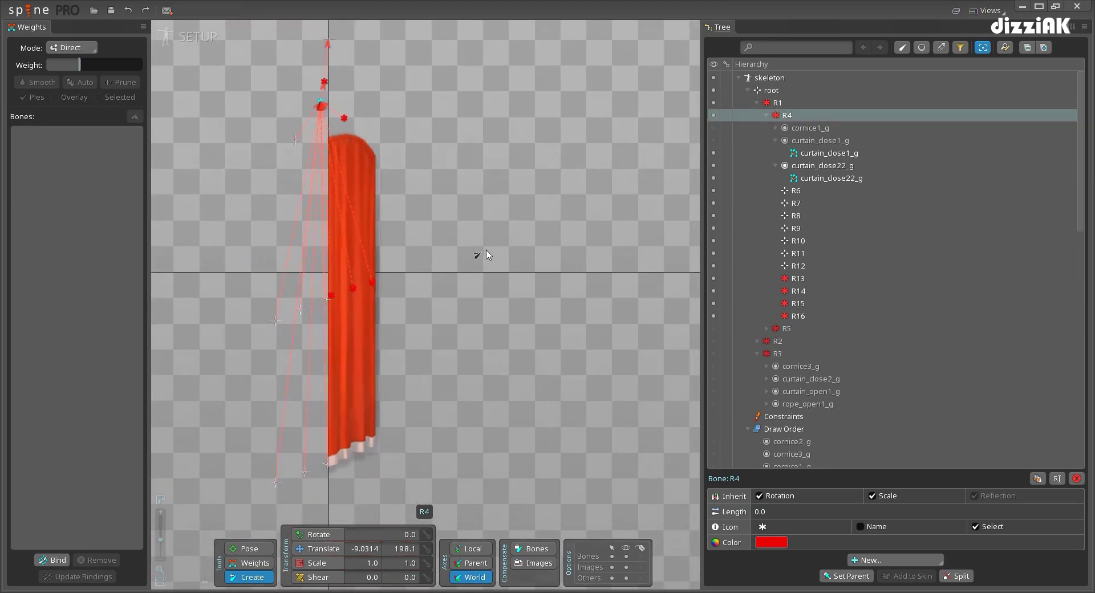
Create three child bones of R4 along the hem of curtain_close22_g, at both corners and the center
scroll(480, 263, up, 3)
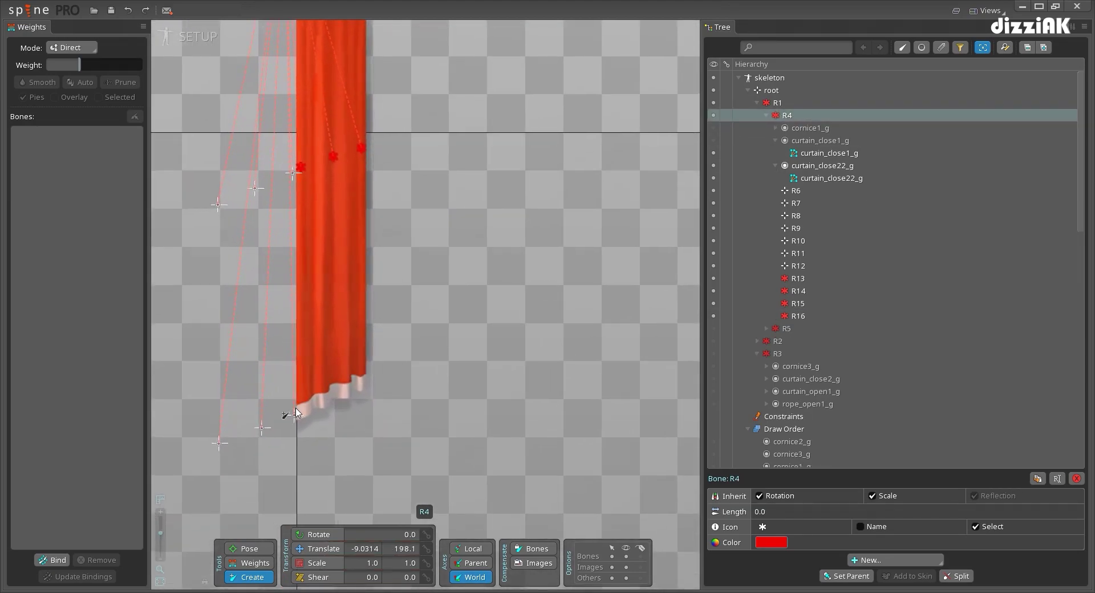
click(299, 412)
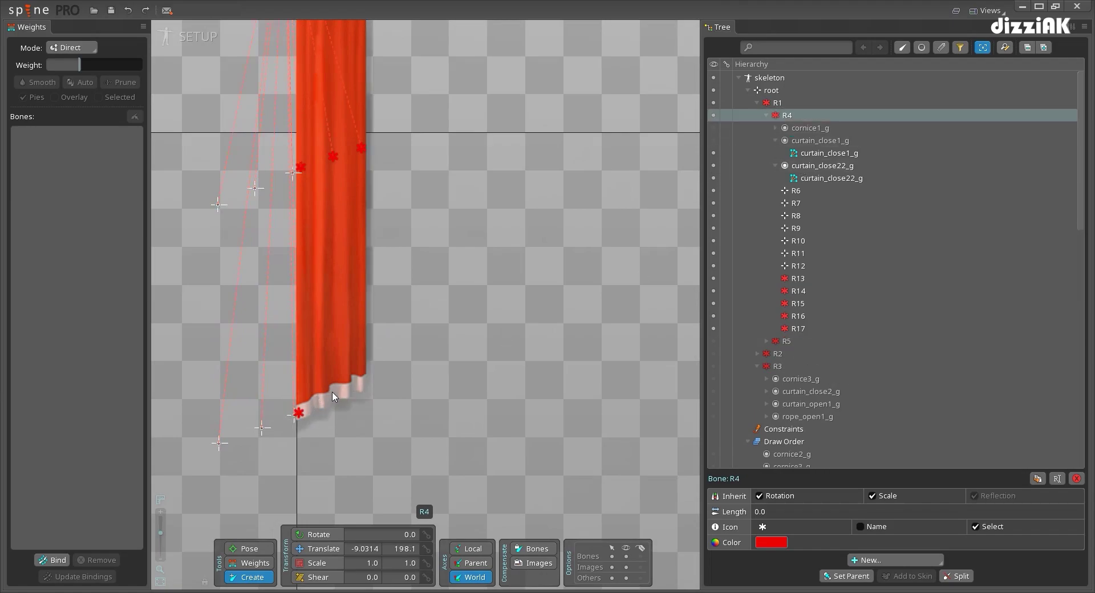
click(333, 393)
click(788, 115)
click(361, 383)
Set the color of bones R13 through R19 to yellow FFE800 and their icon to the open crosshair, and save the project
click(798, 279)
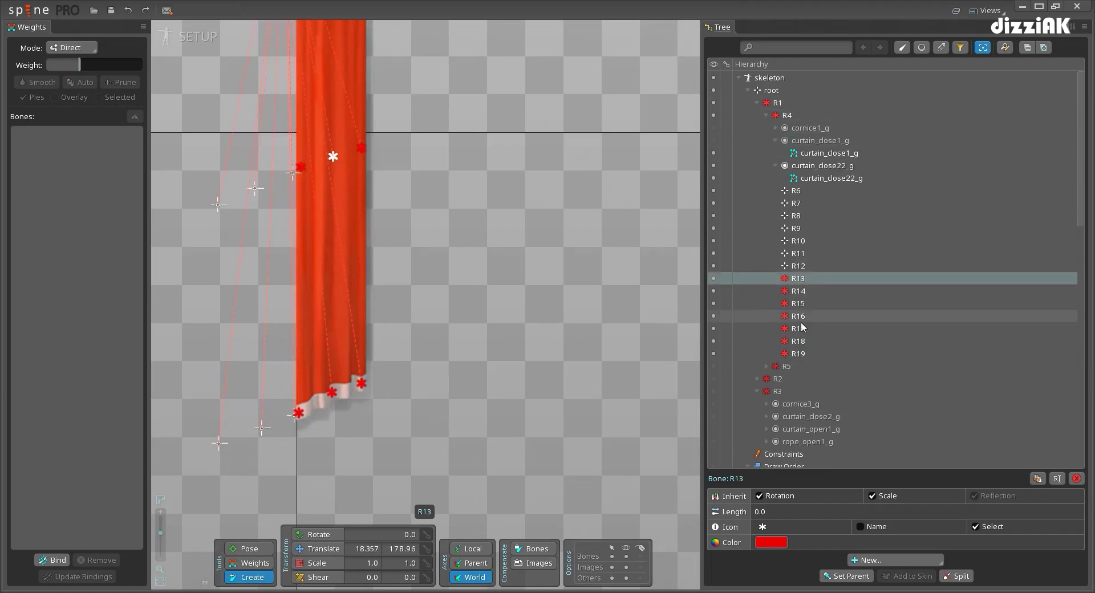
shift+click(798, 354)
click(771, 542)
click(818, 211)
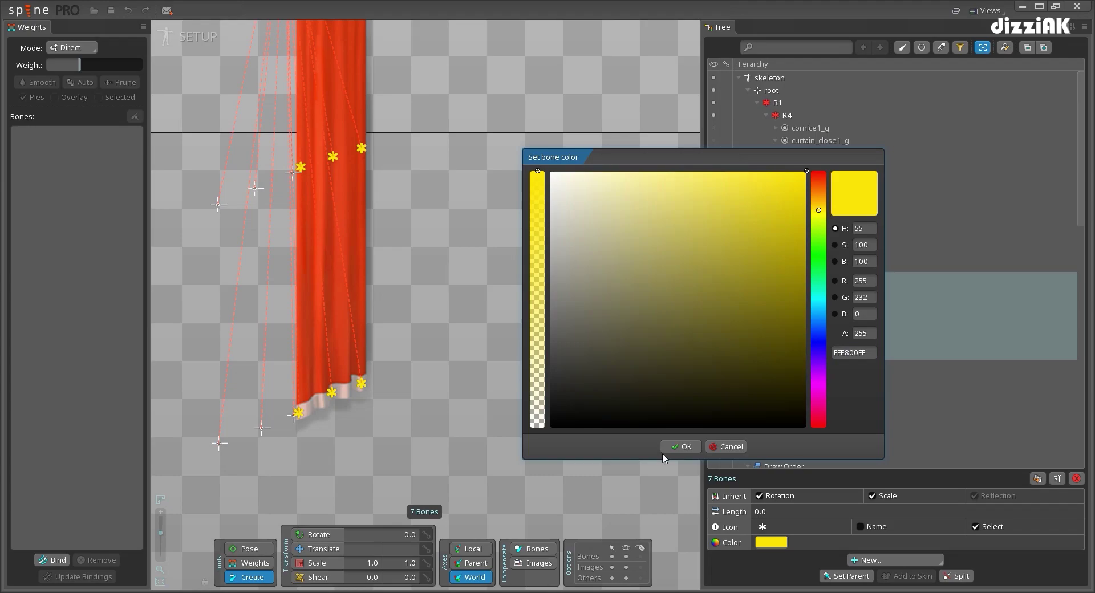
click(667, 448)
click(763, 527)
key(space)
scroll(448, 286, down, 2)
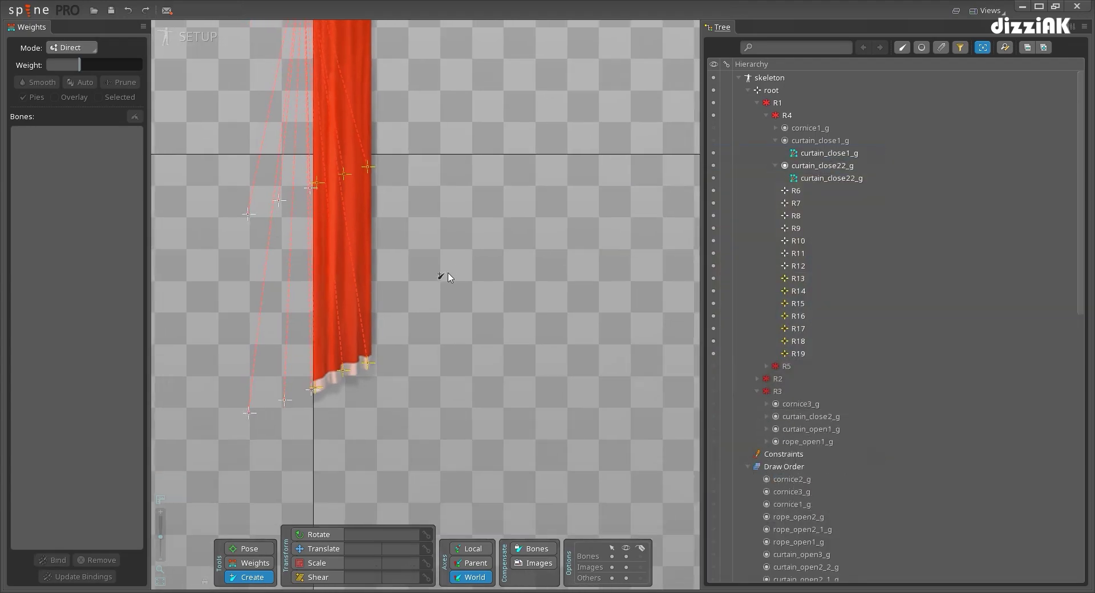
drag(441, 275, 434, 338)
key(ctrl+s)
Bind bones R13 through R19 to the curtain_close22_g mesh
click(801, 279)
shift+click(799, 353)
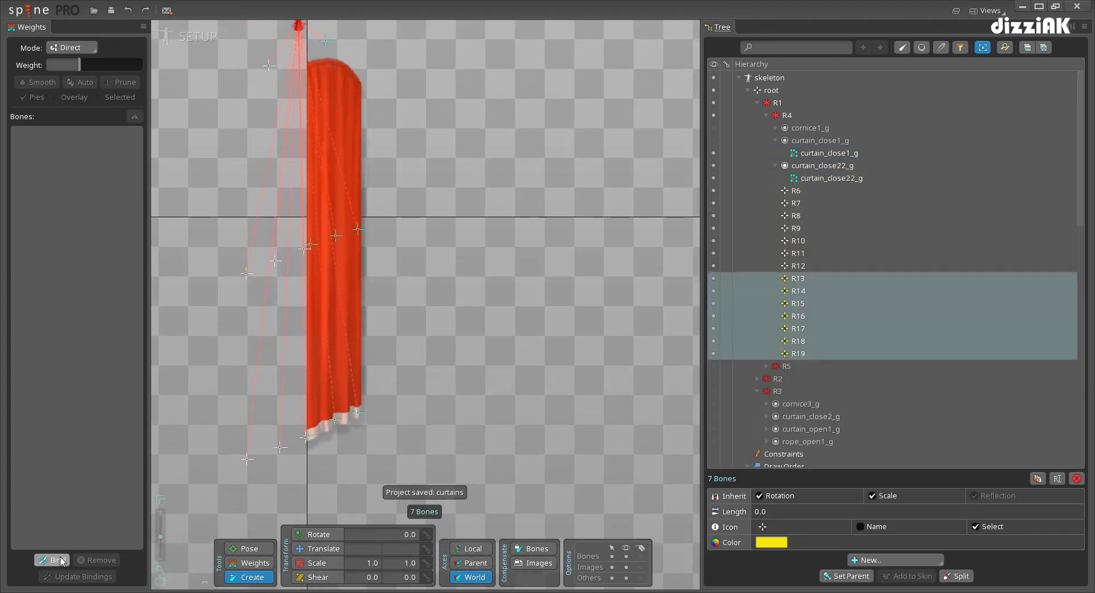
click(343, 267)
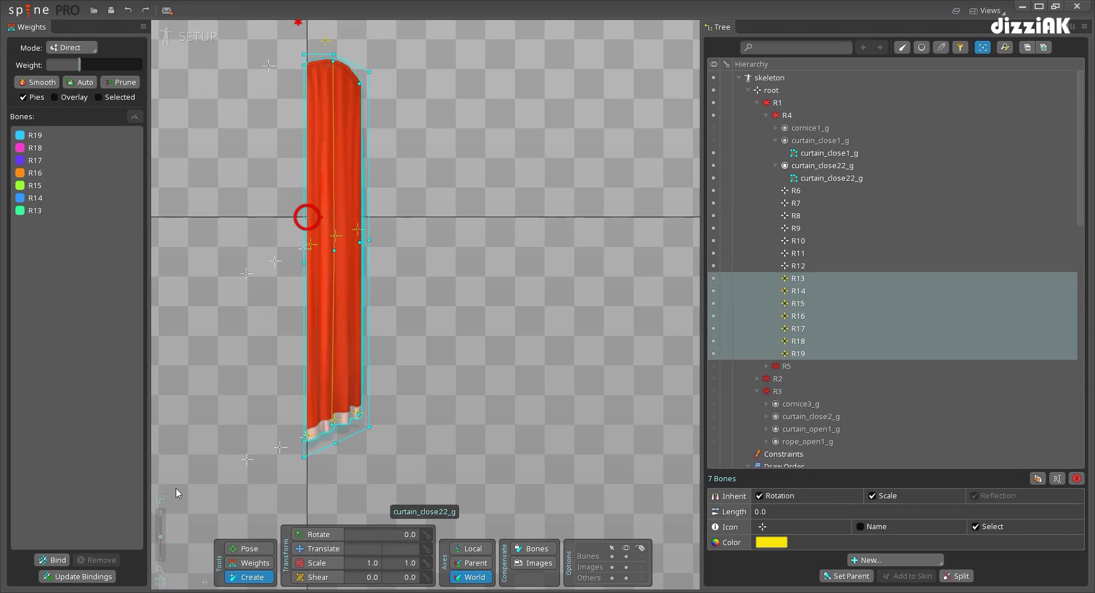
Give bone R13 a weight of 100 on the vertices around the curved top of curtain_close22_g
click(242, 569)
drag(334, 46, 335, 115)
scroll(329, 105, up, 3)
click(324, 117)
drag(288, 141, 285, 90)
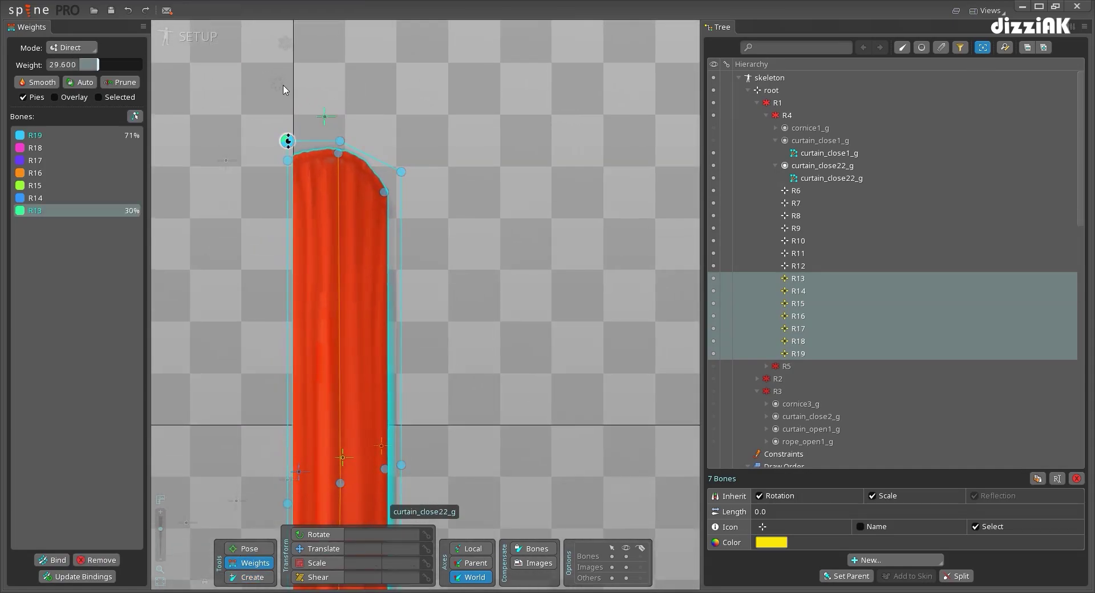
drag(288, 161, 289, 55)
drag(339, 141, 340, 40)
drag(338, 153, 335, 43)
drag(401, 172, 404, 60)
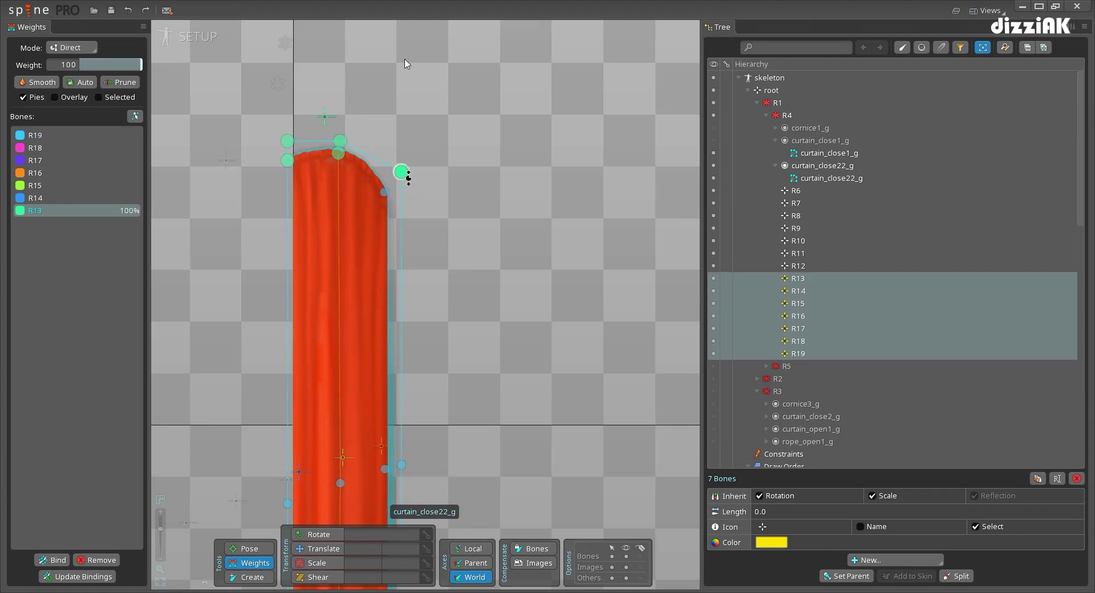
Weight the middle vertices of curtain_close22_g to R14 on the edge nearest curtain_close1_g, R15 in the center and R16 on the far edge
scroll(367, 234, down, 2)
drag(331, 386, 335, 238)
scroll(334, 241, up, 2)
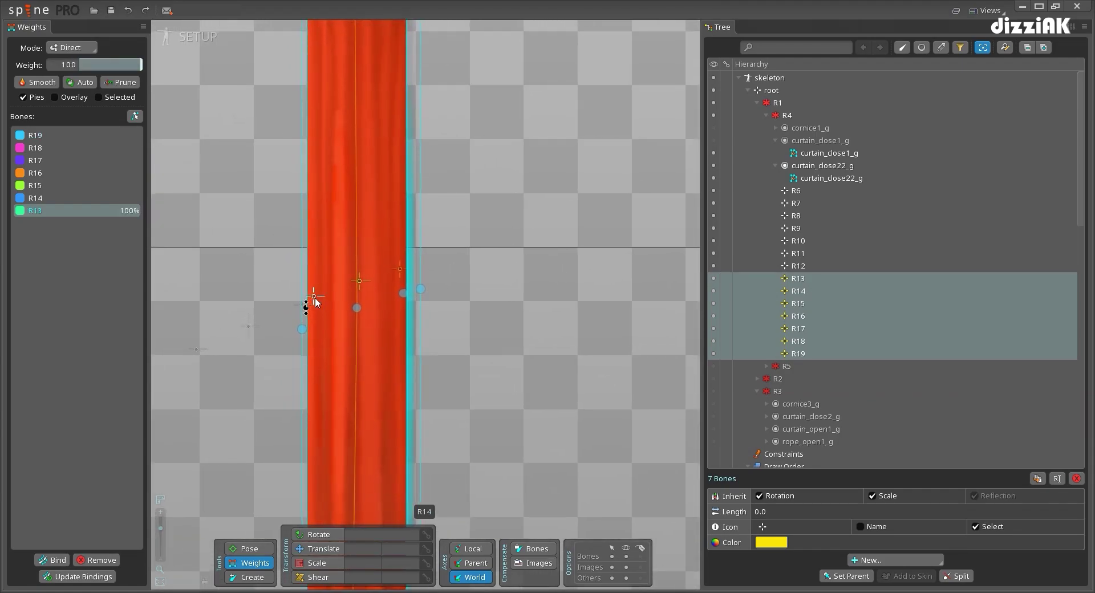
click(315, 297)
drag(302, 330, 304, 234)
drag(357, 309, 358, 217)
drag(404, 294, 401, 191)
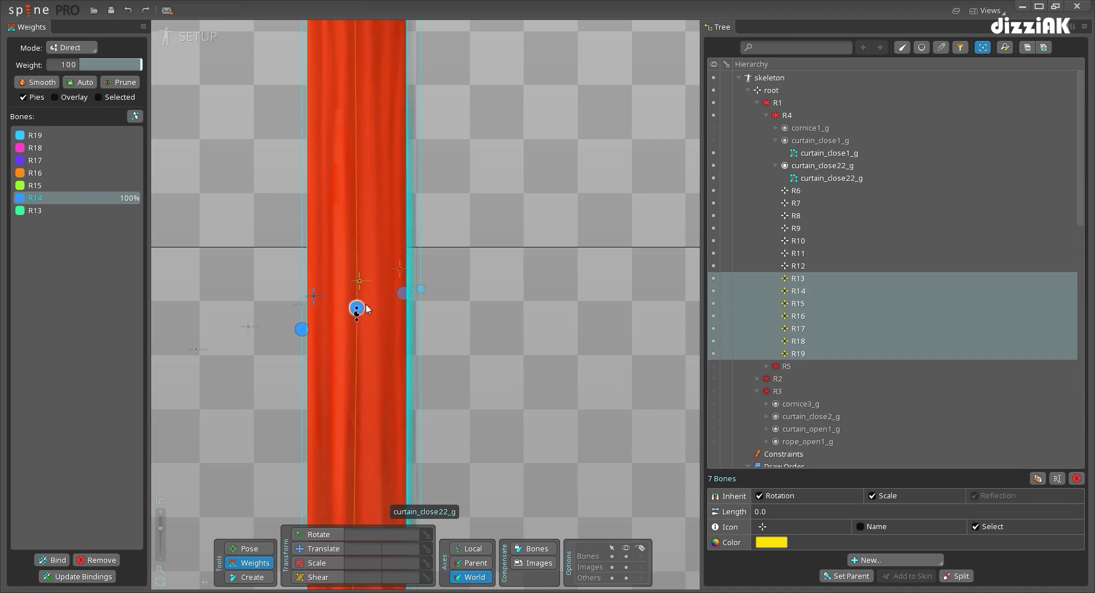
click(420, 290)
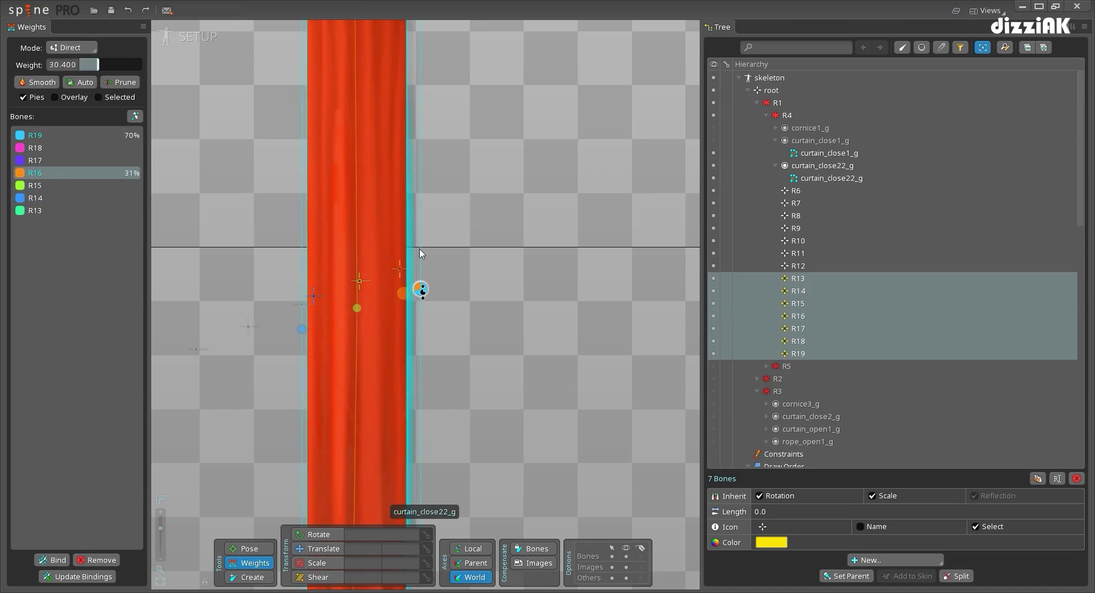
Weight the hem vertices of curtain_close22_g at 100 to R17 on the edge nearest curtain_close1_g and to R18 in the center
scroll(399, 371, down, 3)
scroll(301, 455, up, 2)
click(299, 461)
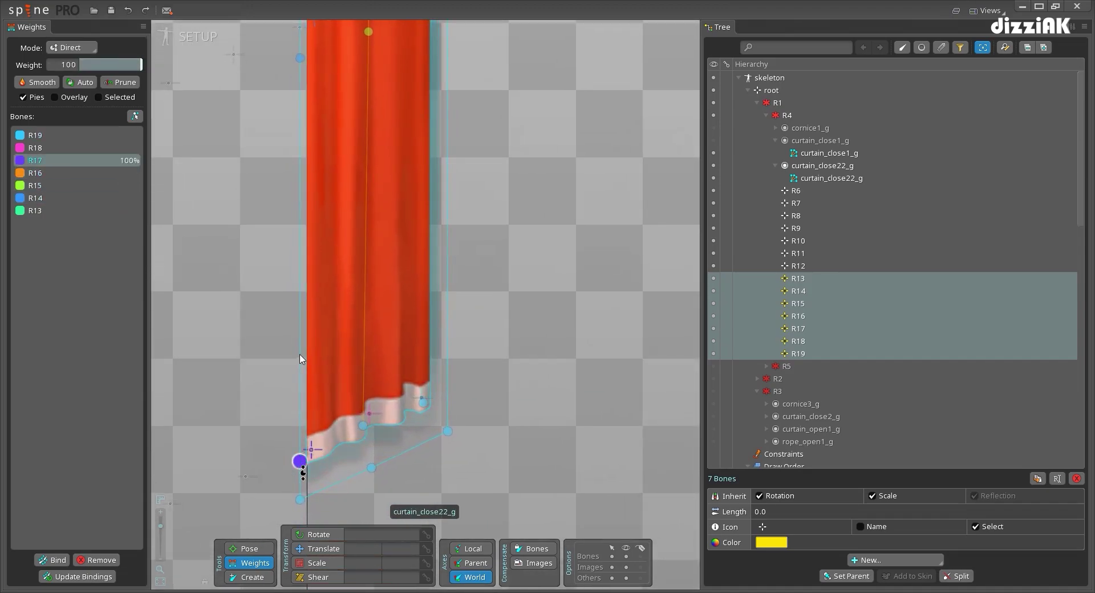
click(363, 424)
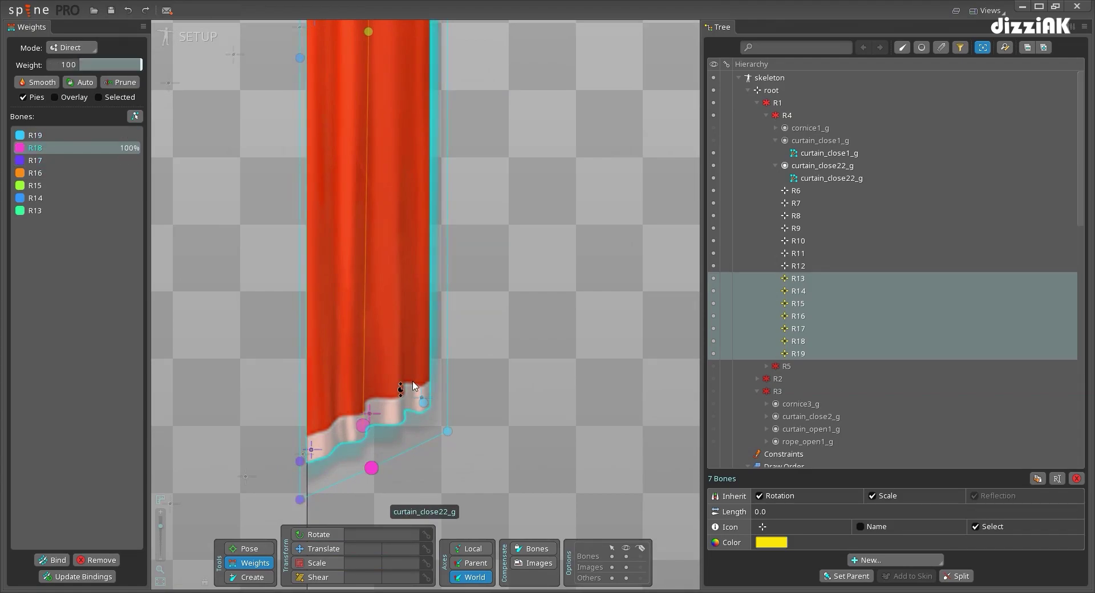
Translate bones R14, R15 and R16 slightly down toward the middle vertices of curtain_close22_g, with bone and image compensation on
click(337, 549)
scroll(499, 244, down, 2)
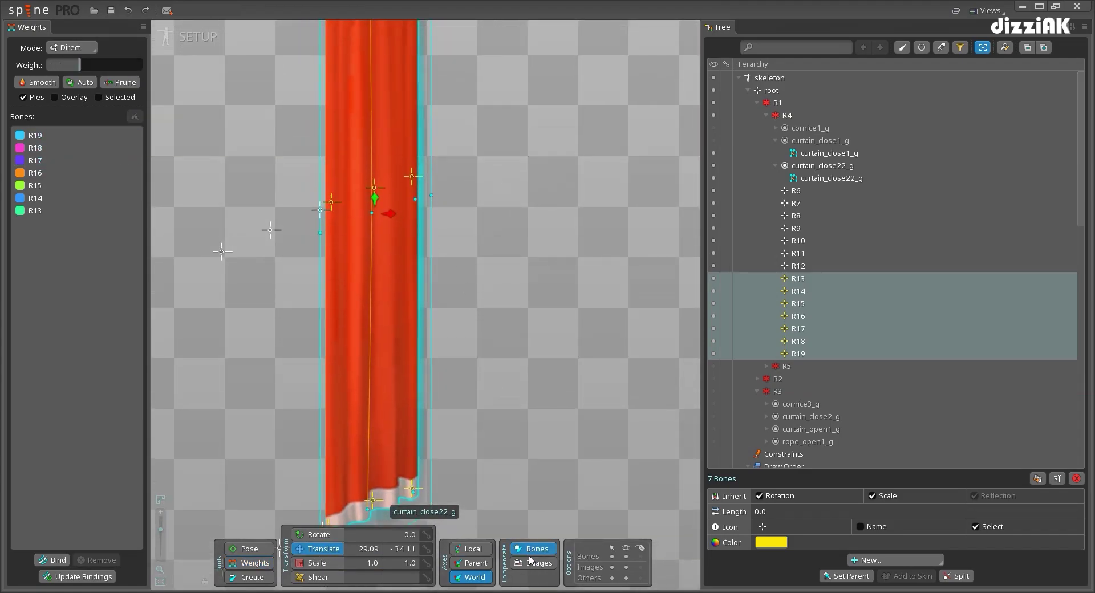
key(space)
click(332, 202)
ctrl+click(375, 188)
ctrl+click(412, 177)
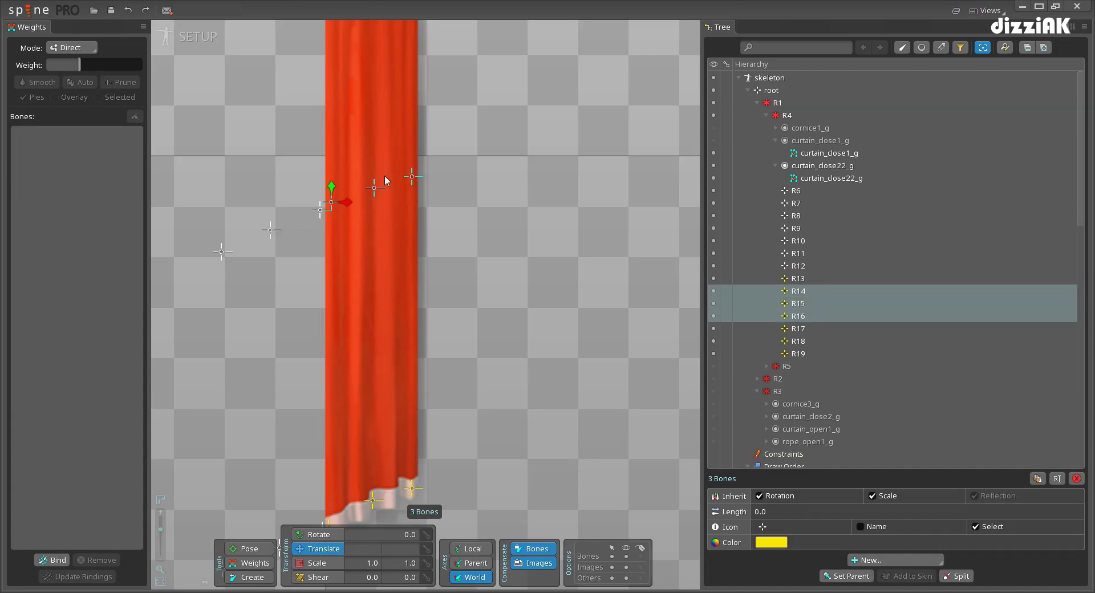
click(361, 279)
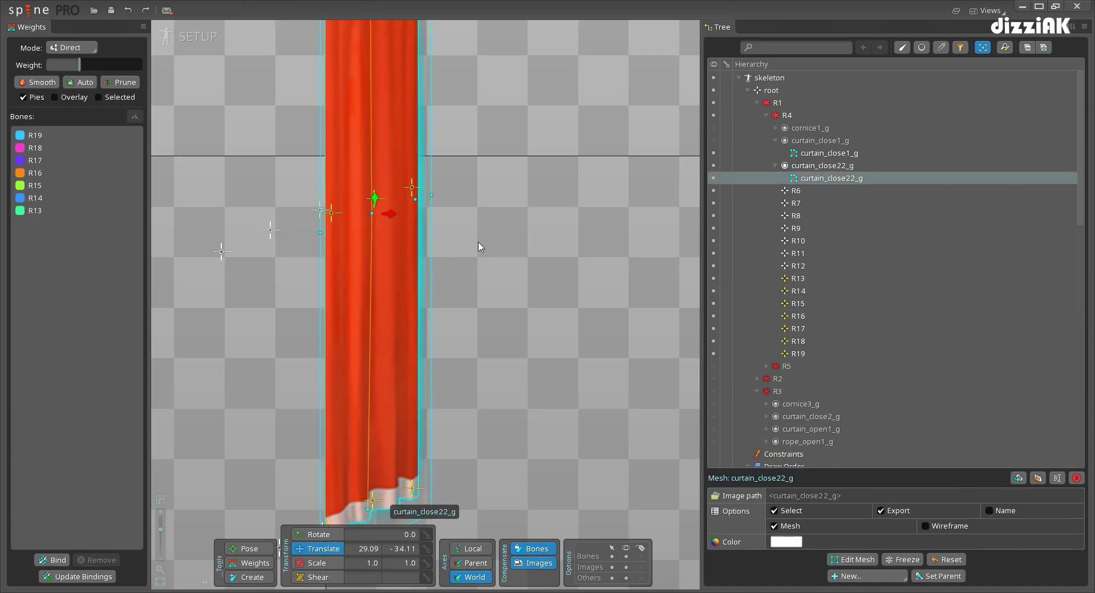
drag(481, 245, 491, 294)
click(490, 293)
scroll(502, 257, down, 3)
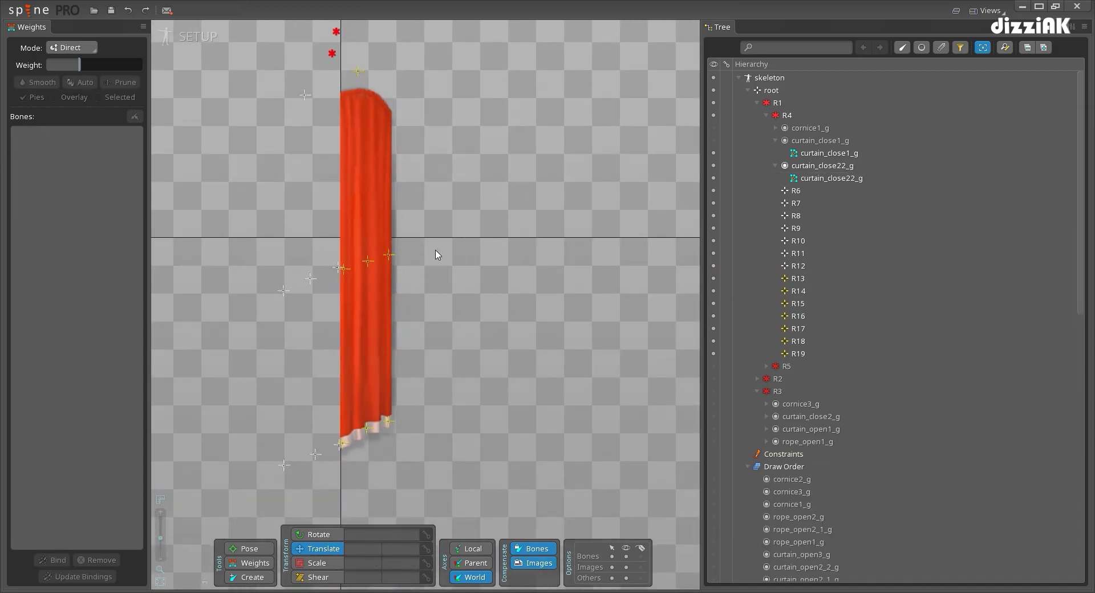
Turn off bone and image compensation, and test the mesh deformation by moving R16 and R19, undoing each move
drag(388, 255, 413, 240)
click(538, 553)
key(ctrl+z)
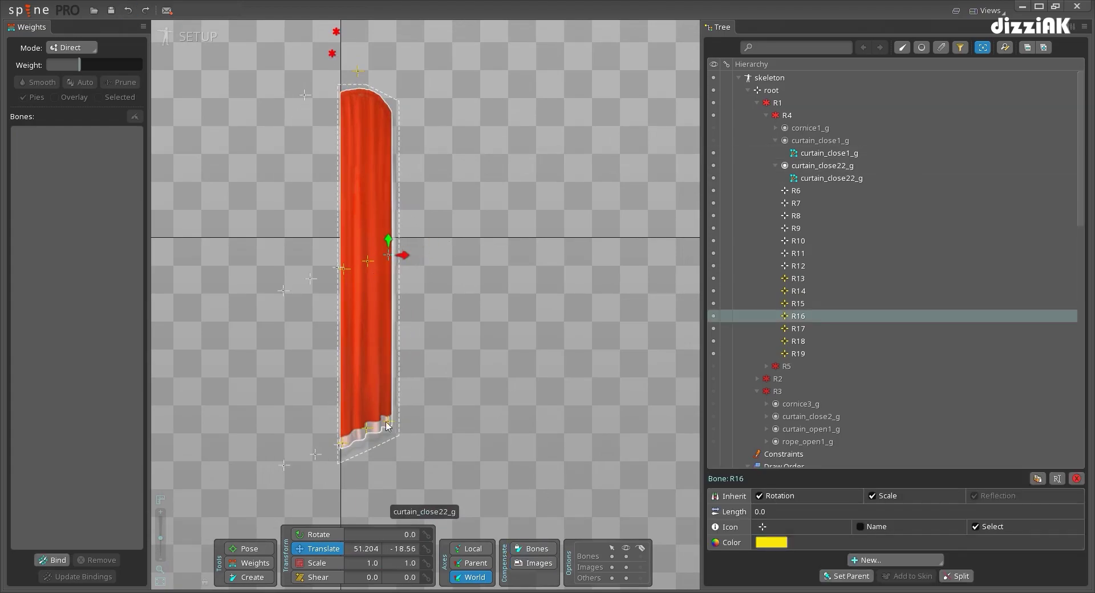
drag(388, 423, 434, 384)
key(ctrl+z)
click(341, 442)
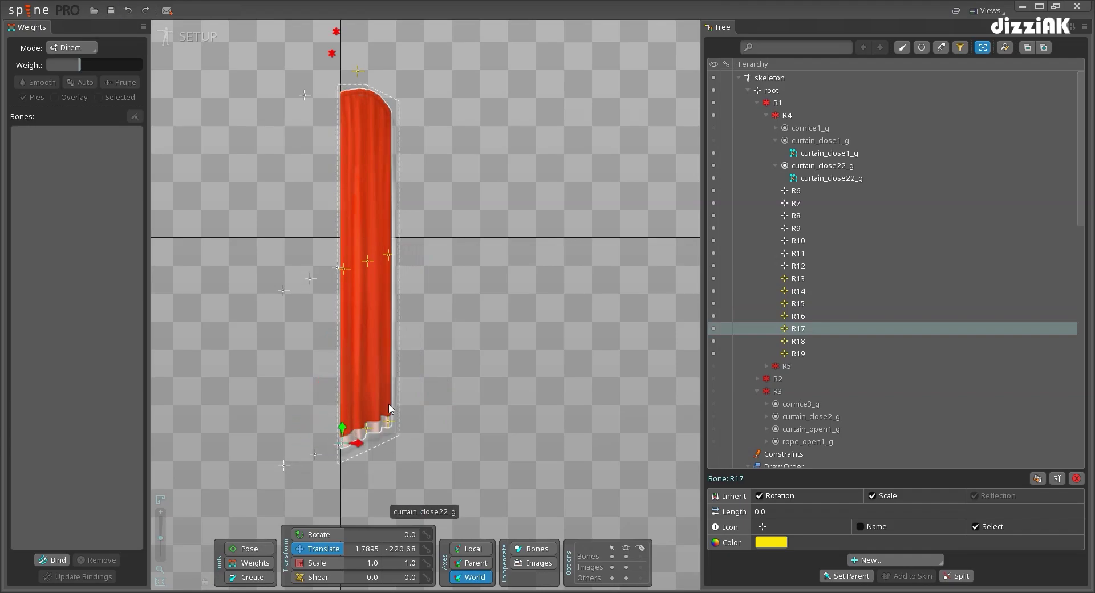
Make curtain_close1_g visible alongside curtain_close22_g and save the project
key(ctrl+s)
click(714, 127)
click(713, 128)
click(713, 140)
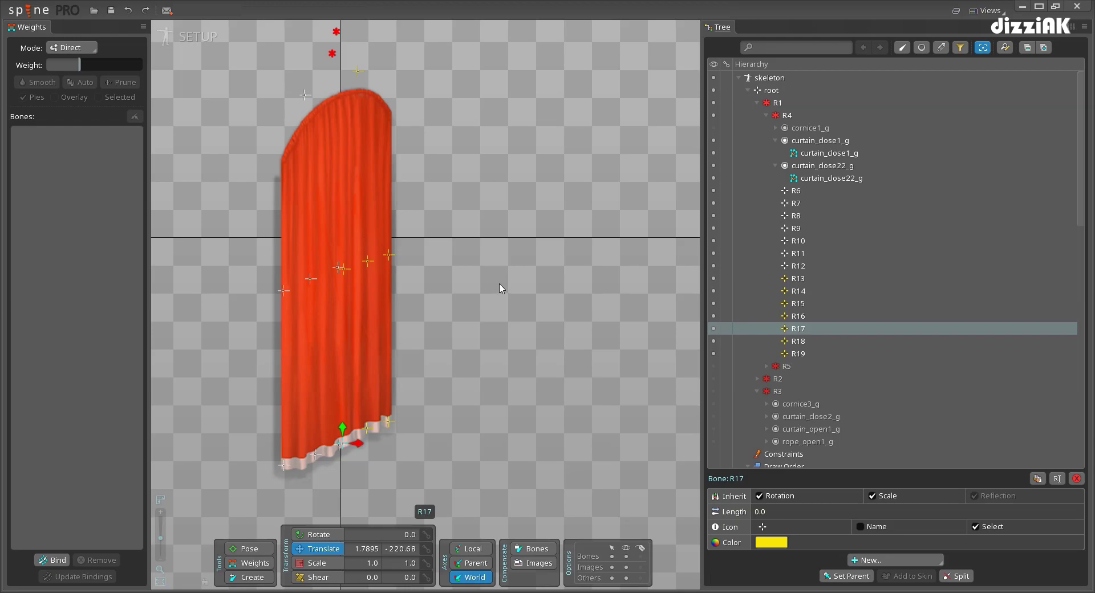
key(ctrl+s)
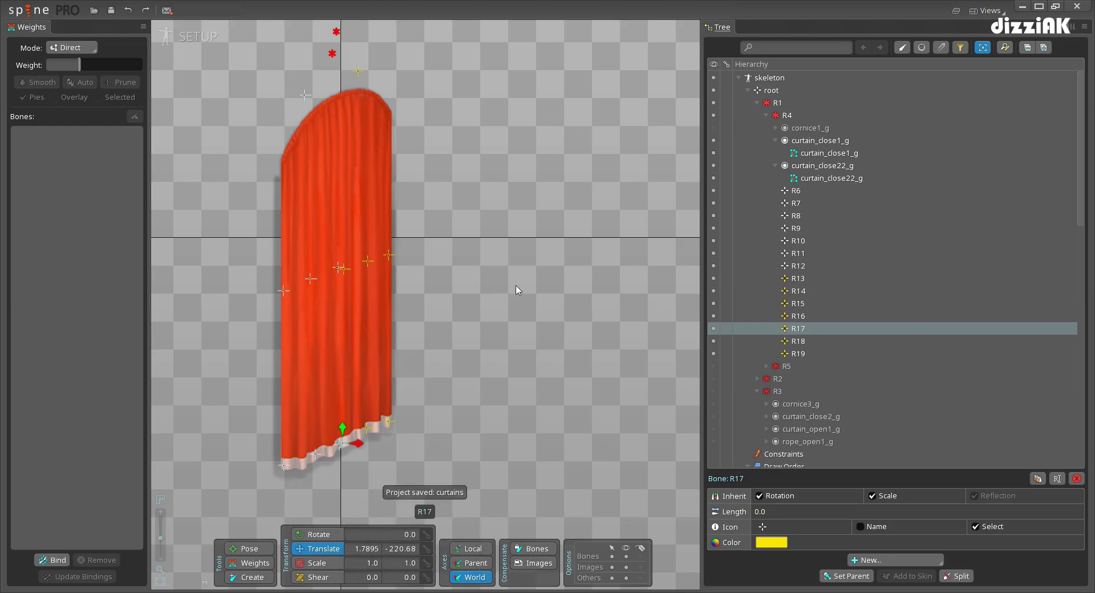
Switch to Animate mode, widen the dopesheet and recenter the curtain in the viewport
click(189, 36)
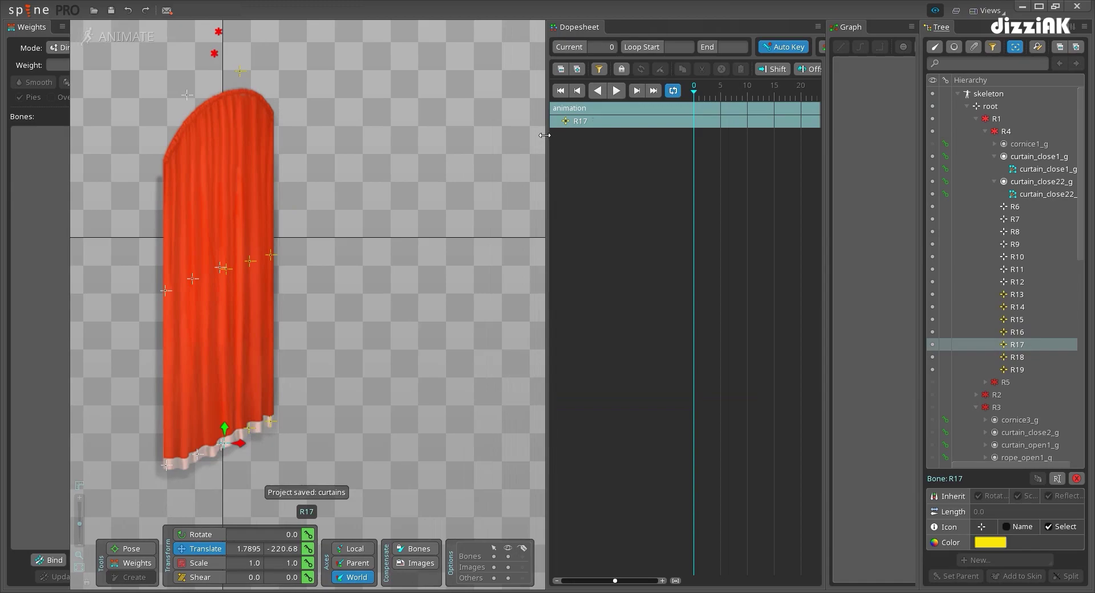
drag(545, 135, 452, 134)
drag(271, 200, 363, 196)
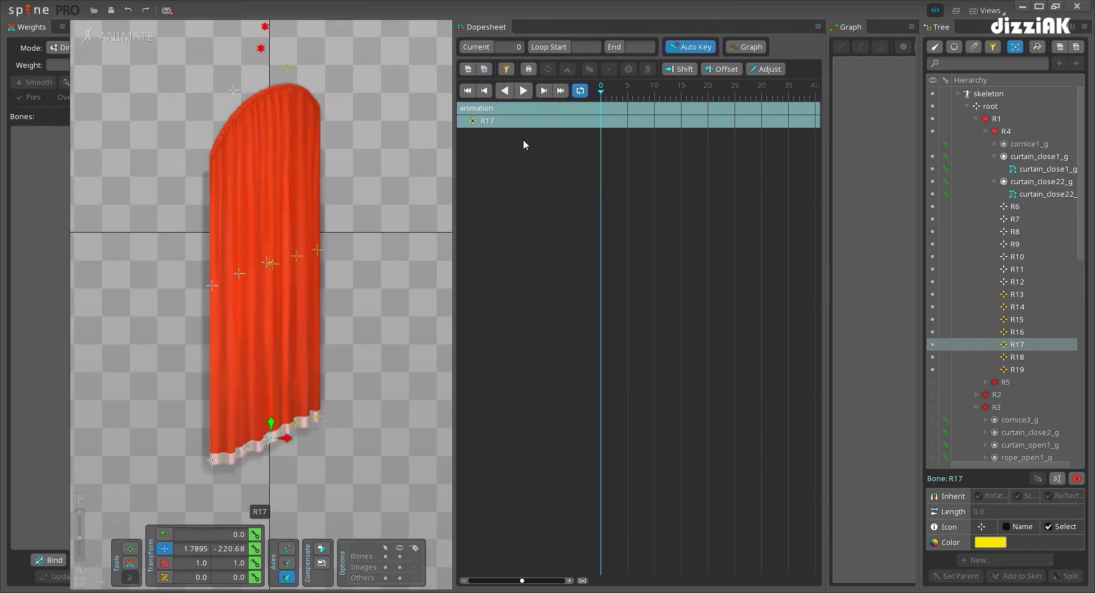
Key the translation of bones R7 to R12 and R14 to R19 at frames 0, 7, 12, 17, 22 and 27
click(1015, 219)
shift+click(1017, 369)
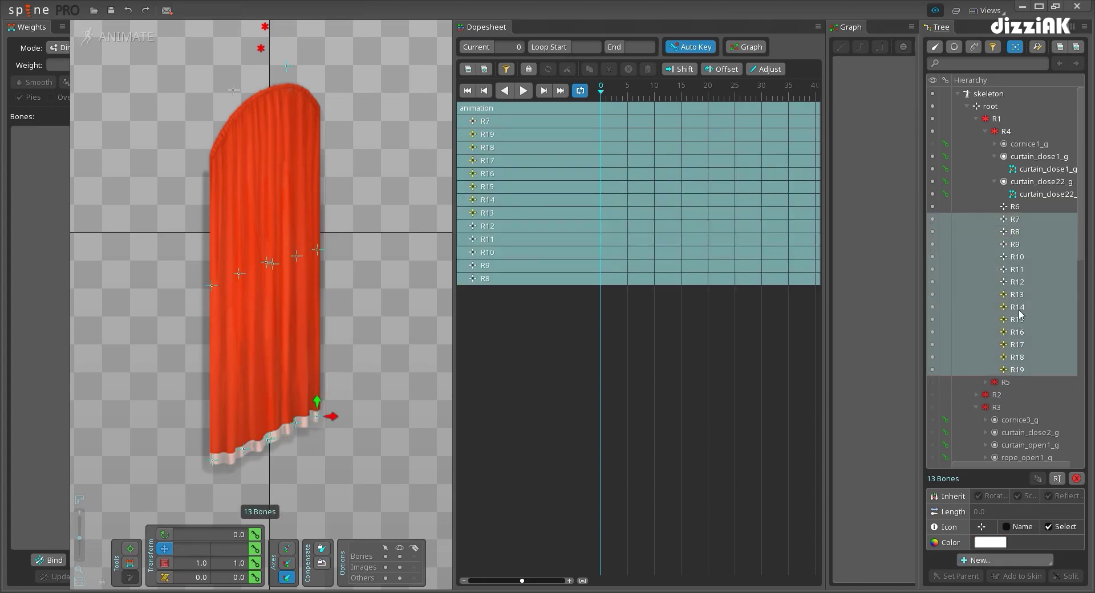
ctrl+click(1017, 294)
click(255, 549)
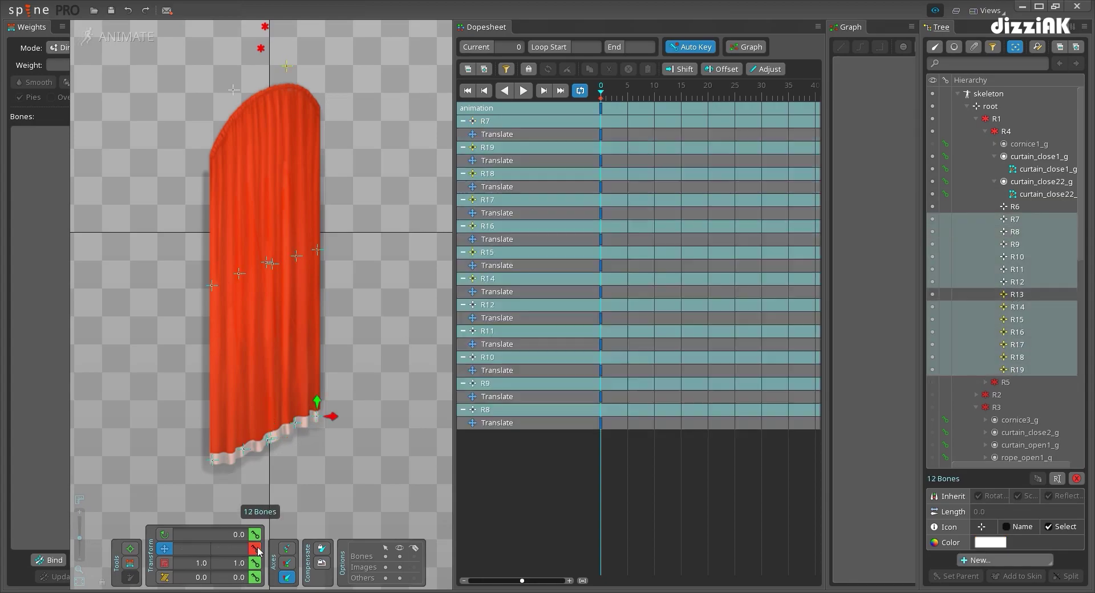
drag(605, 96, 635, 95)
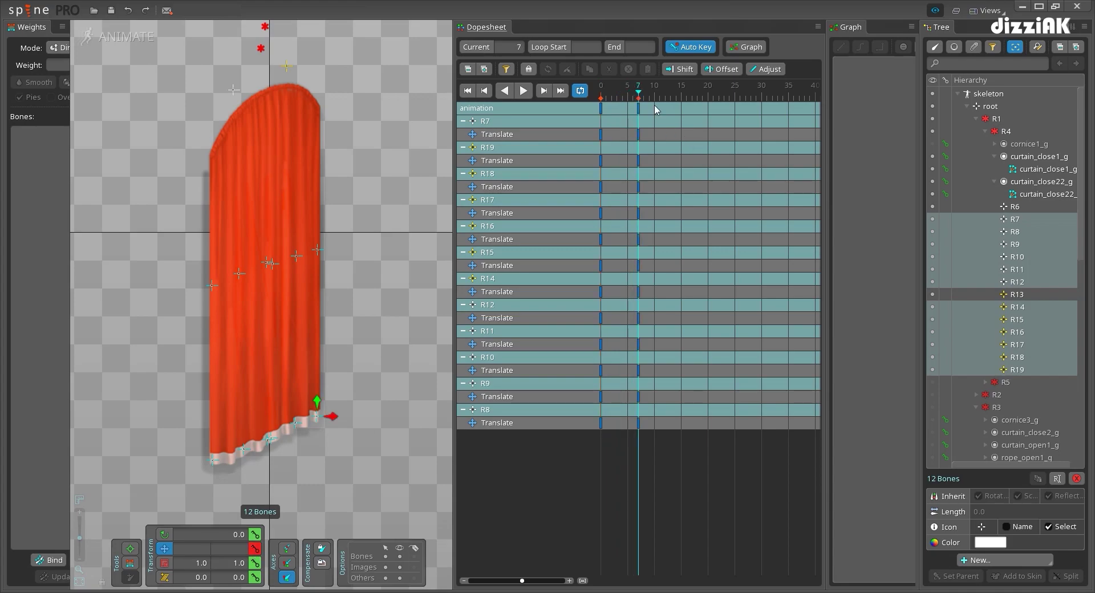
drag(656, 98, 665, 98)
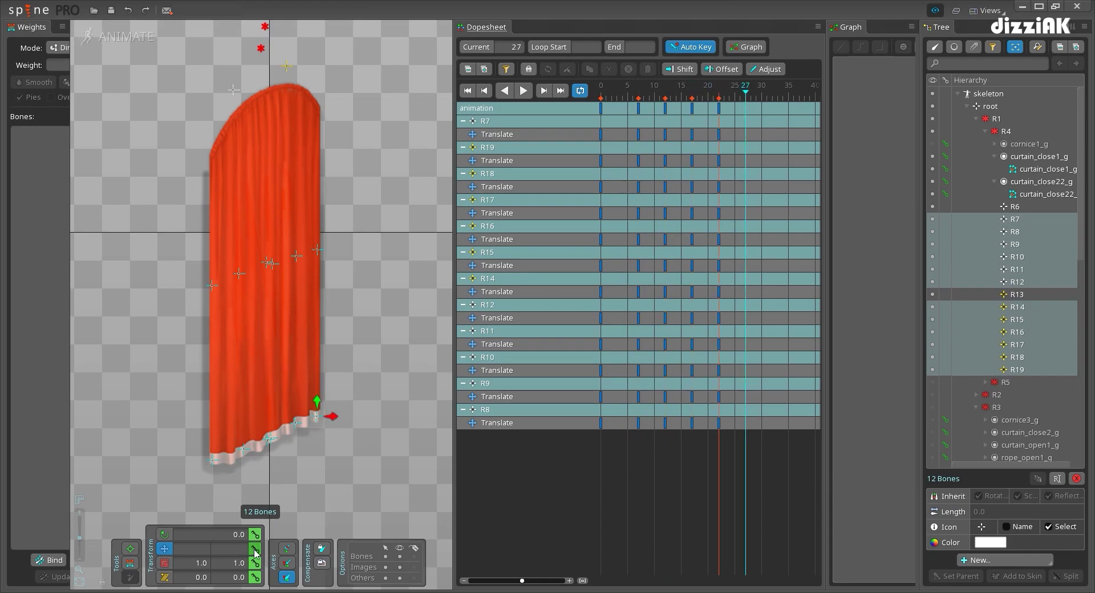
At frame 0, raise the middle bones R7, R8, R9, R14, R15 and R16 together toward the top of the curtain
click(211, 286)
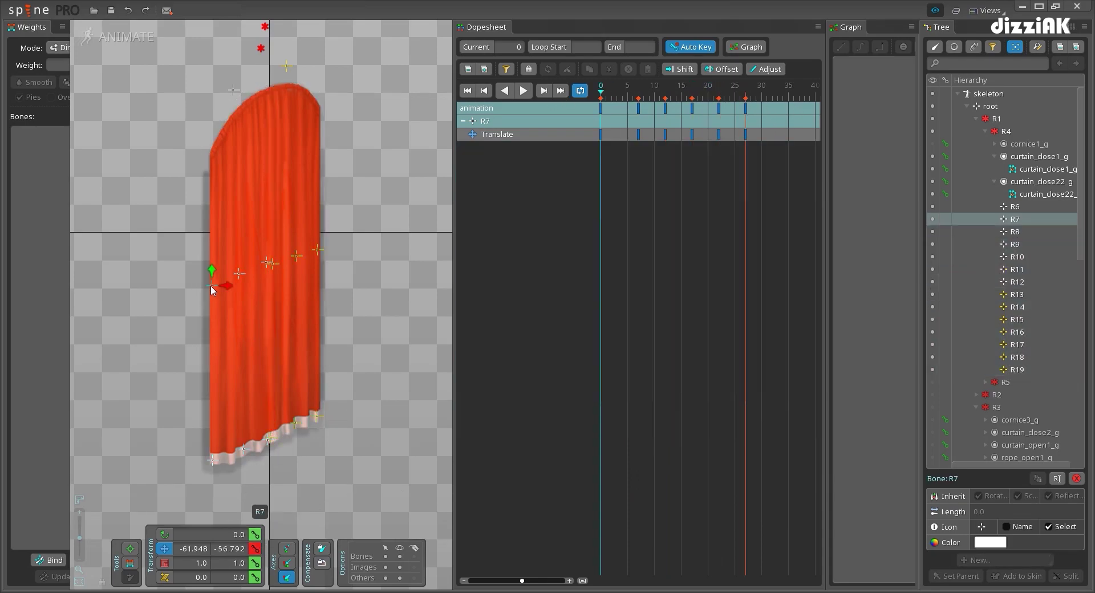
ctrl+click(240, 273)
ctrl+click(267, 262)
ctrl+click(274, 264)
ctrl+click(297, 256)
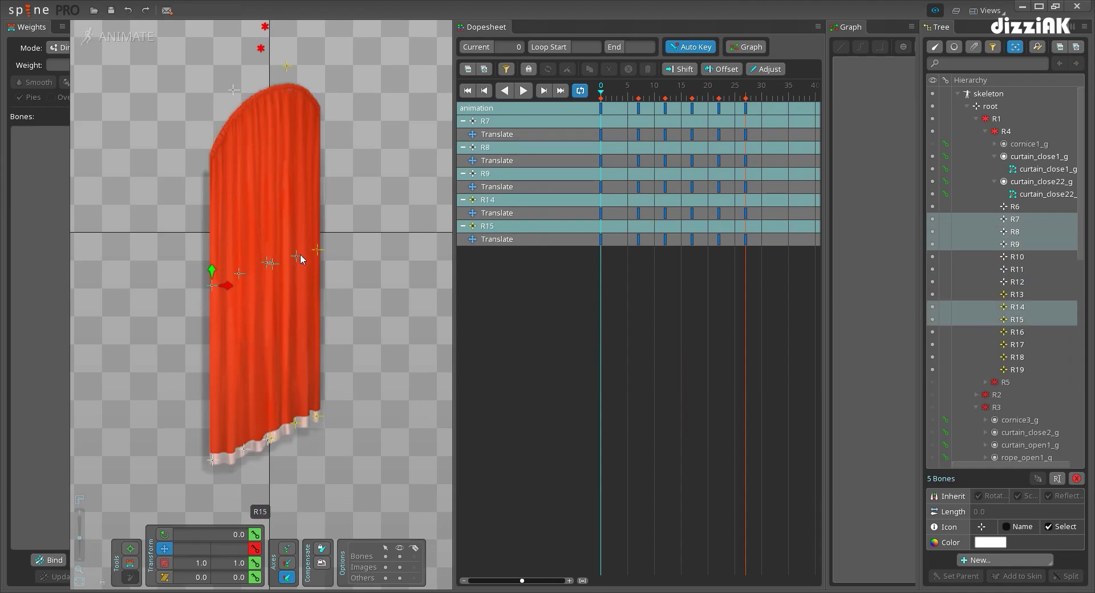
ctrl+click(318, 250)
drag(211, 268, 217, 181)
Raise R8, R9, R14, R15 and R16 individually at frame 0 so they follow the curtain's curved top edge
scroll(223, 154, up, 4)
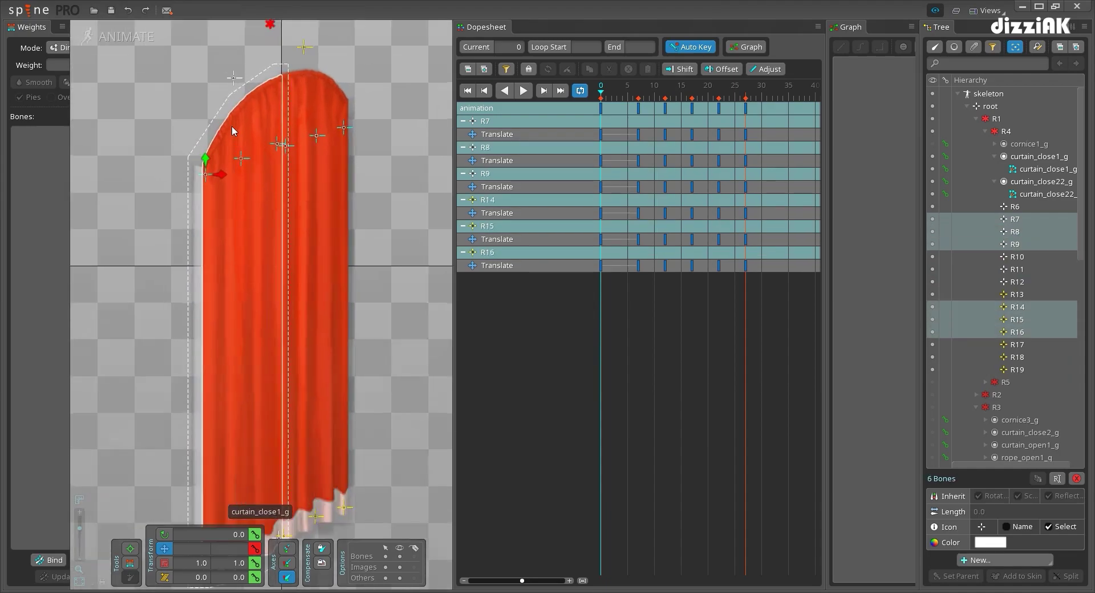
click(227, 139)
click(245, 174)
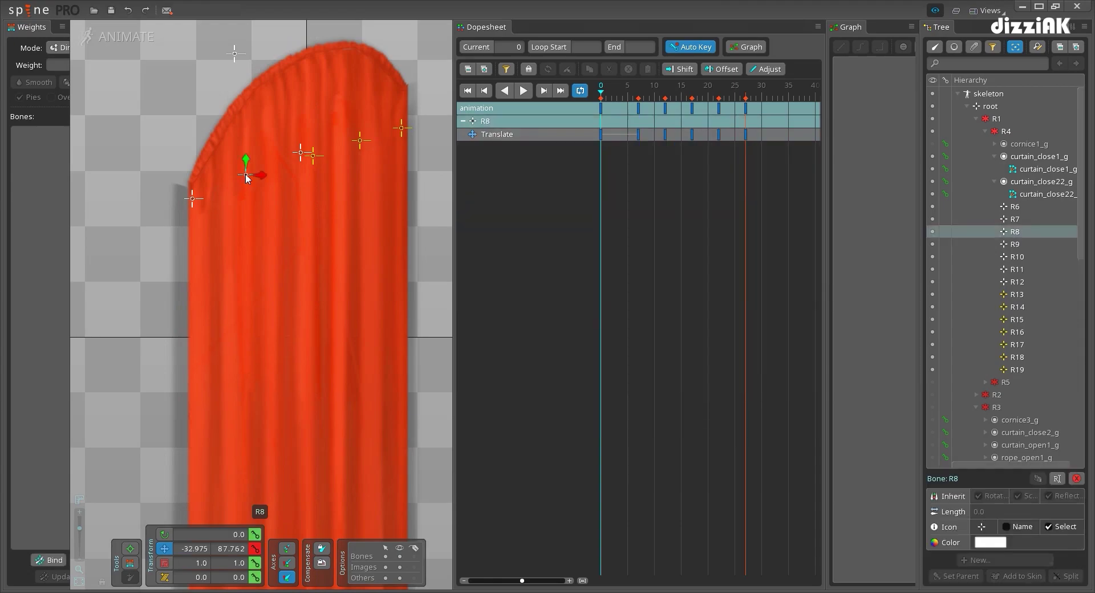
click(301, 153)
drag(301, 135, 350, 43)
click(313, 155)
drag(401, 129, 402, 83)
scroll(393, 149, down, 2)
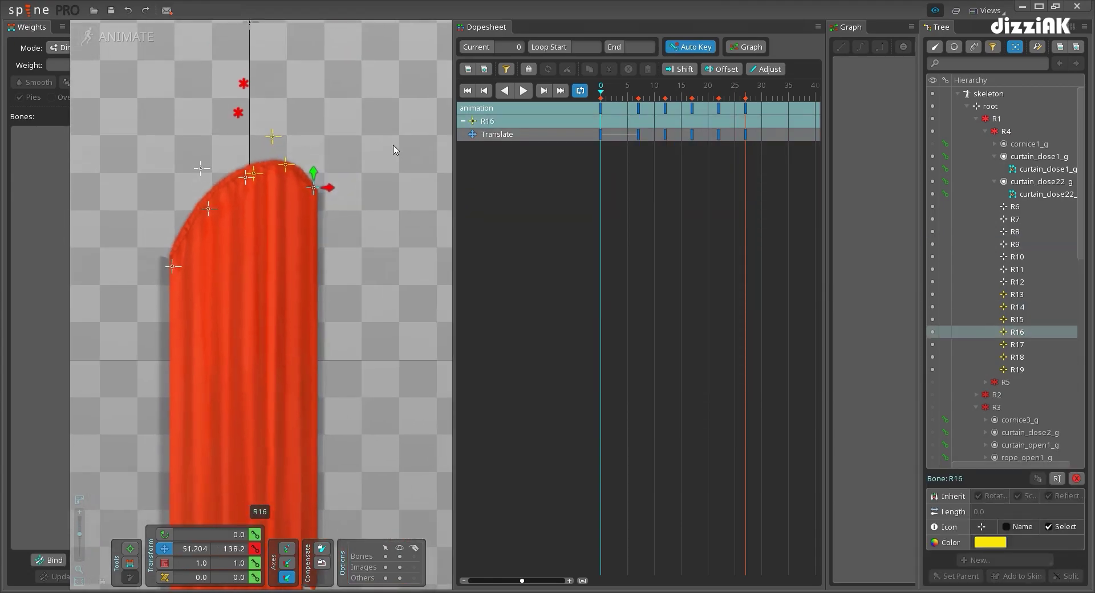
Raise the hem bones R10, R11, R12, R17, R18 and R19 together at frame 0 to lift the curtain's lower edge
scroll(245, 376, down, 2)
click(185, 429)
ctrl+click(216, 418)
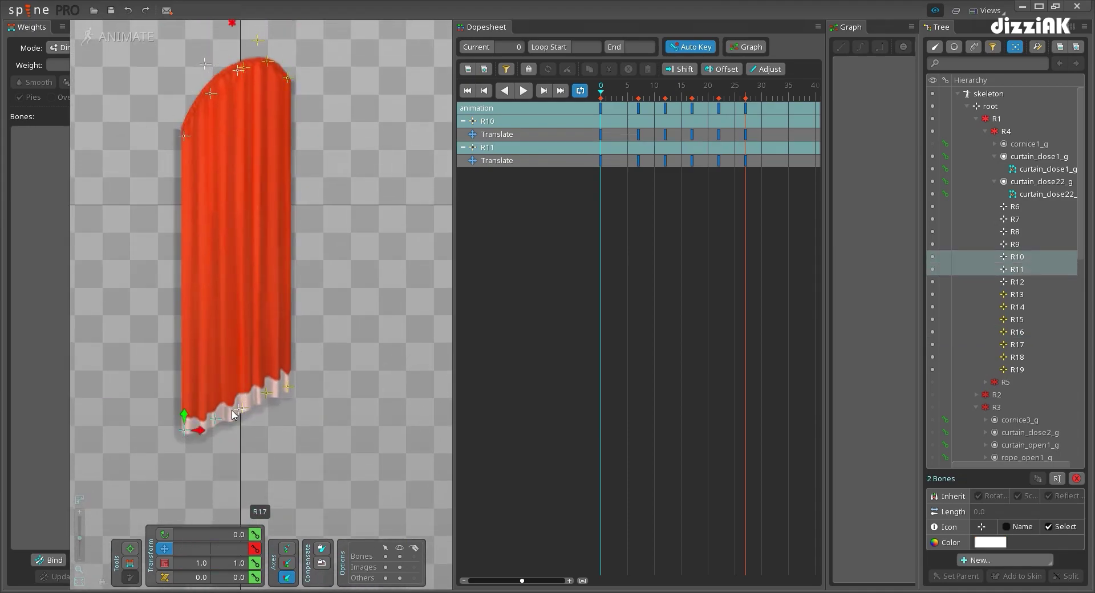
ctrl+click(239, 409)
ctrl+click(243, 407)
ctrl+click(267, 393)
ctrl+click(288, 387)
drag(184, 416, 186, 134)
Raise hem bone R10 slightly at frame 0 so it sits just below R7
scroll(200, 126, up, 3)
scroll(212, 155, up, 2)
click(170, 251)
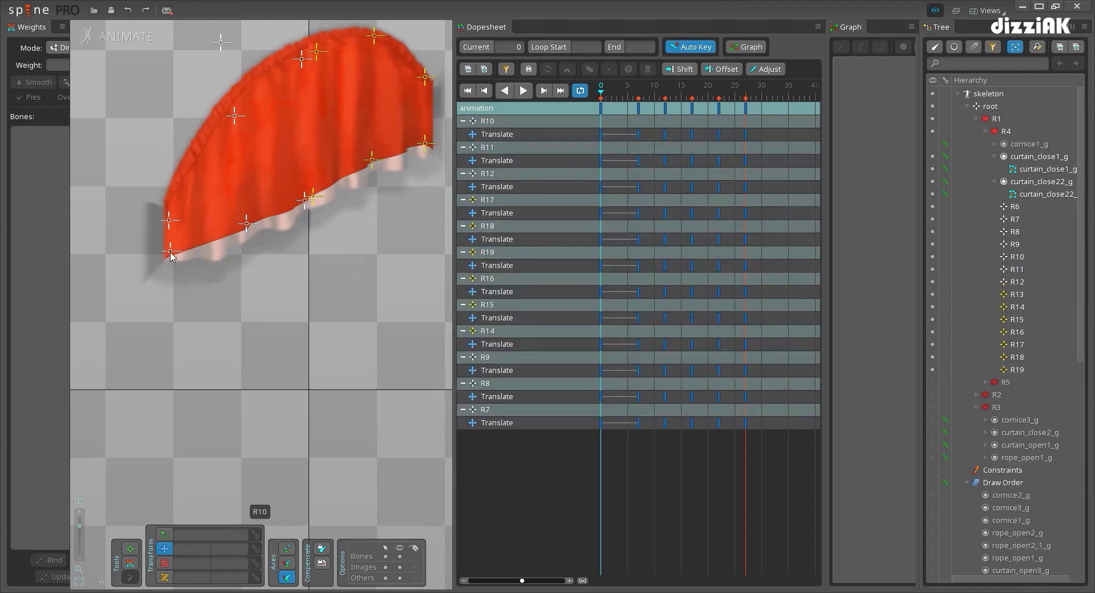
click(170, 250)
drag(170, 235, 171, 220)
Try raising R11 to just below R8 at frame 0, and raise R12 to just below R9
click(247, 221)
drag(248, 216, 247, 149)
key(ctrl+z)
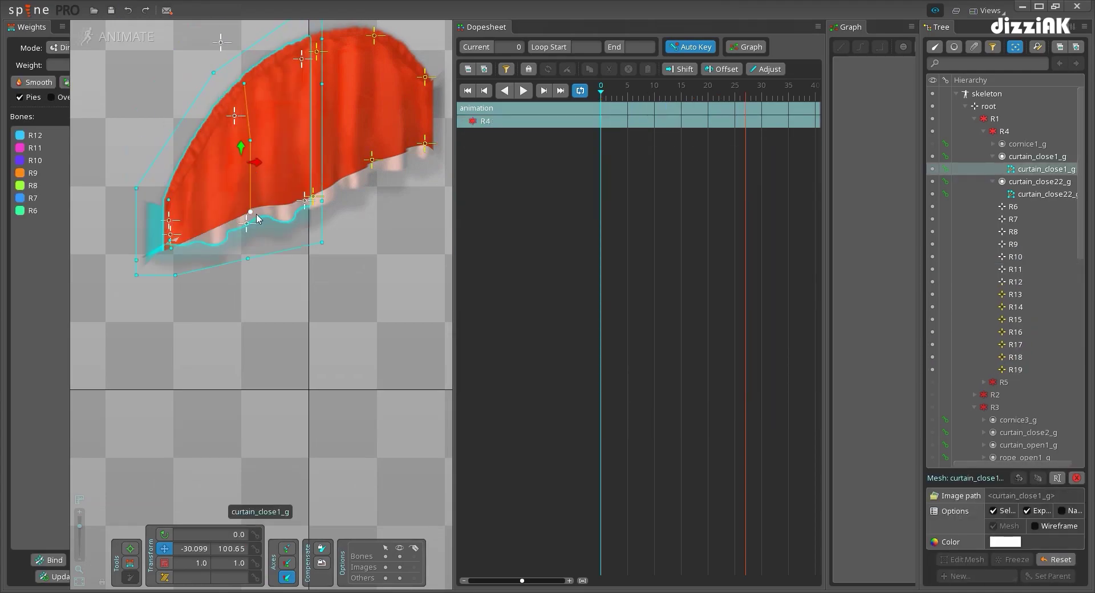
key(space)
click(246, 222)
drag(245, 212, 246, 129)
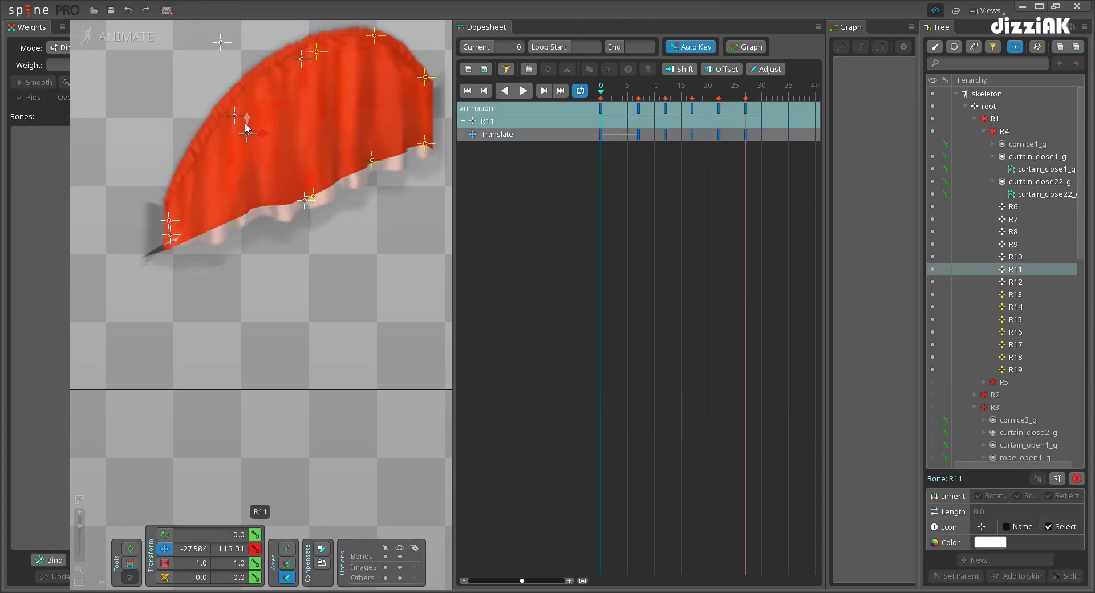
drag(305, 199, 304, 73)
click(247, 225)
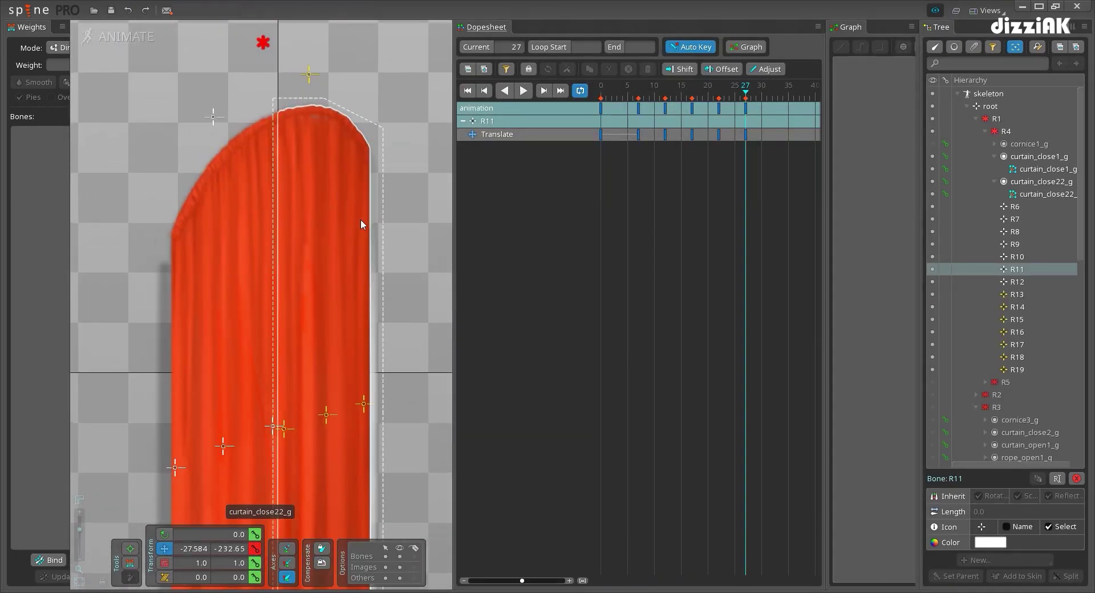
Reassign the two center hem vertices of curtain_close1_g from R10 to R11
click(188, 371)
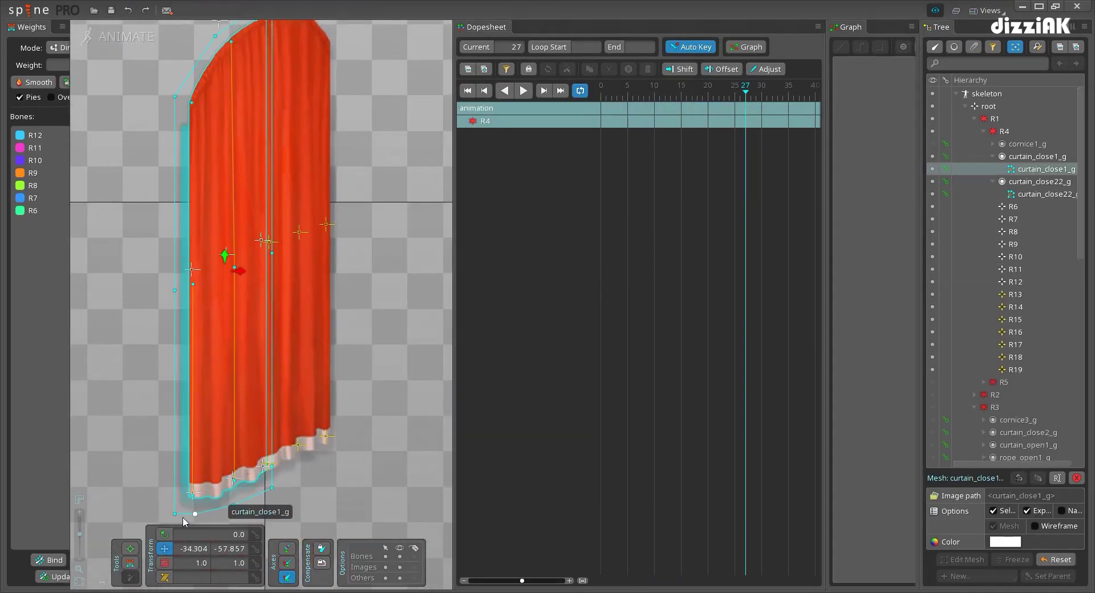
click(130, 563)
scroll(228, 496, up, 5)
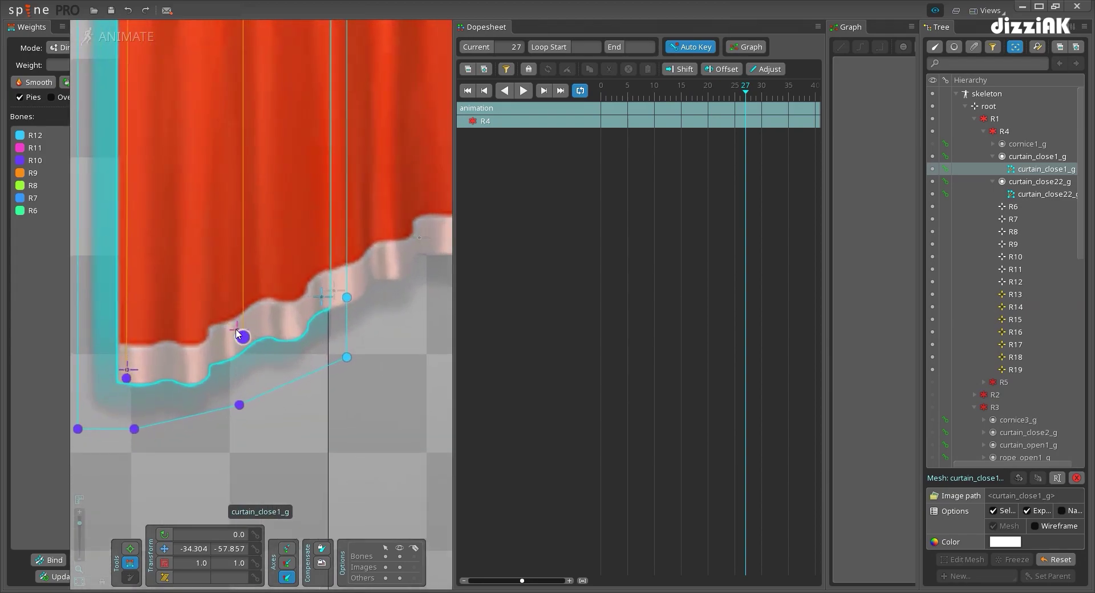
click(238, 331)
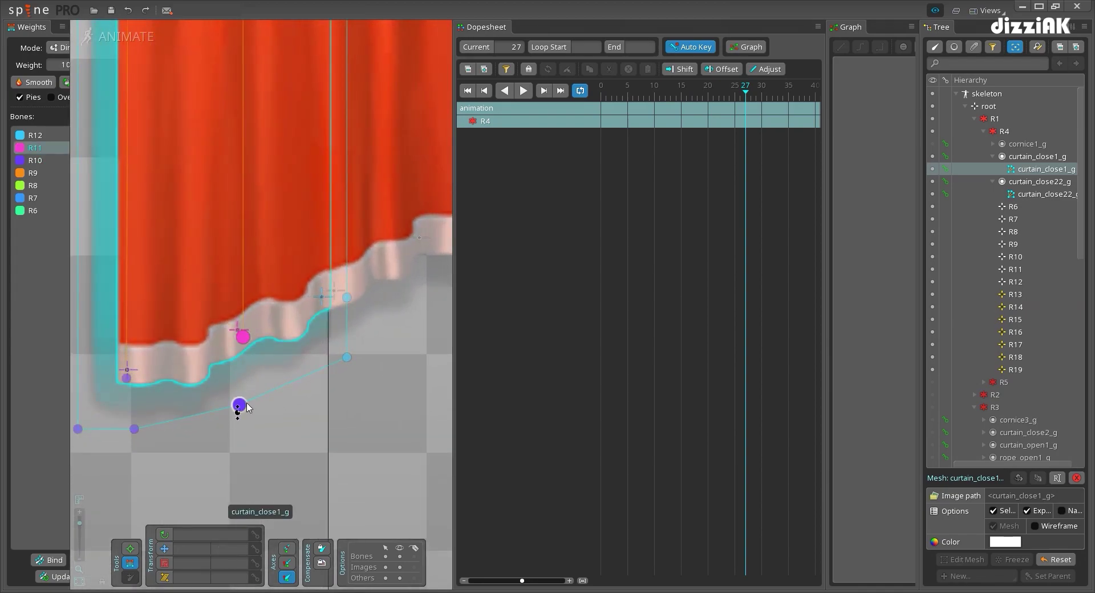
click(246, 405)
scroll(301, 371, down, 4)
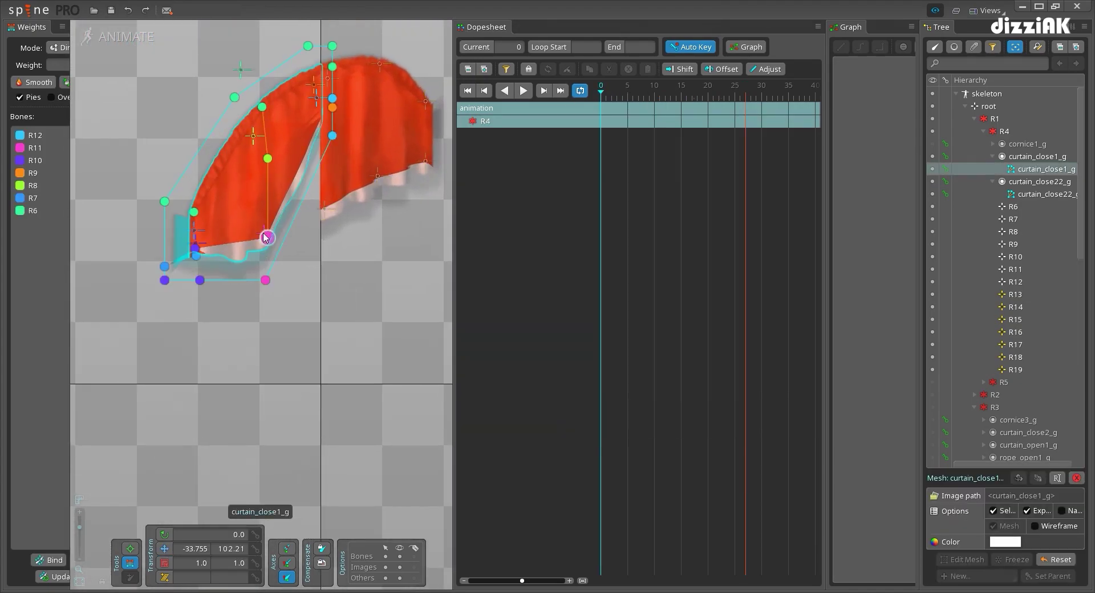
Raise bone R11 at frame 0 to just below R8, at a Y translation of about 119
key(space)
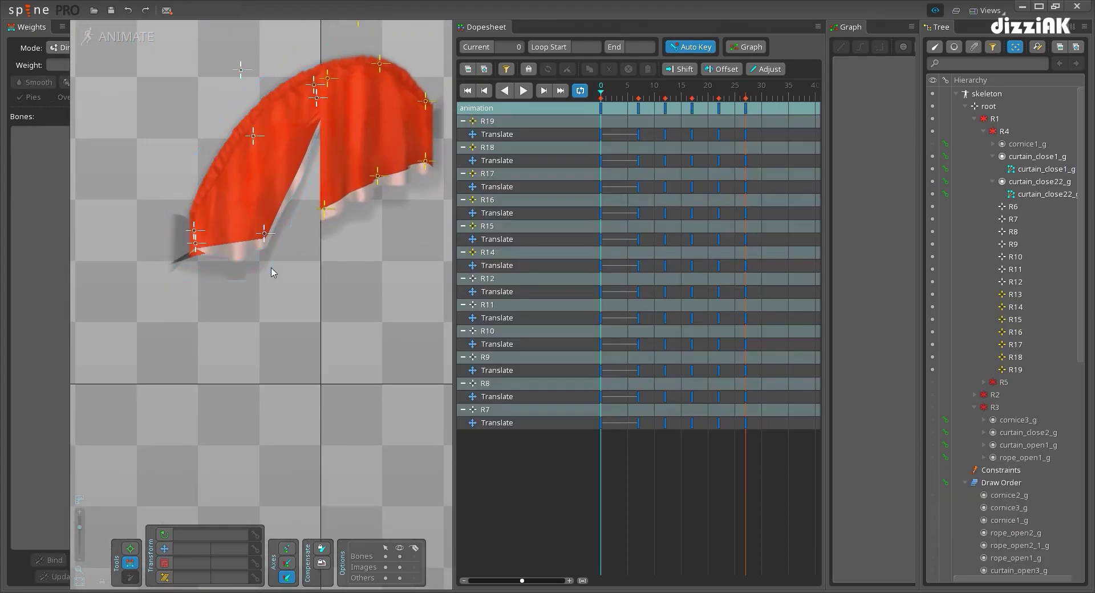
click(266, 238)
key(space)
click(267, 238)
key(space)
click(164, 550)
click(265, 237)
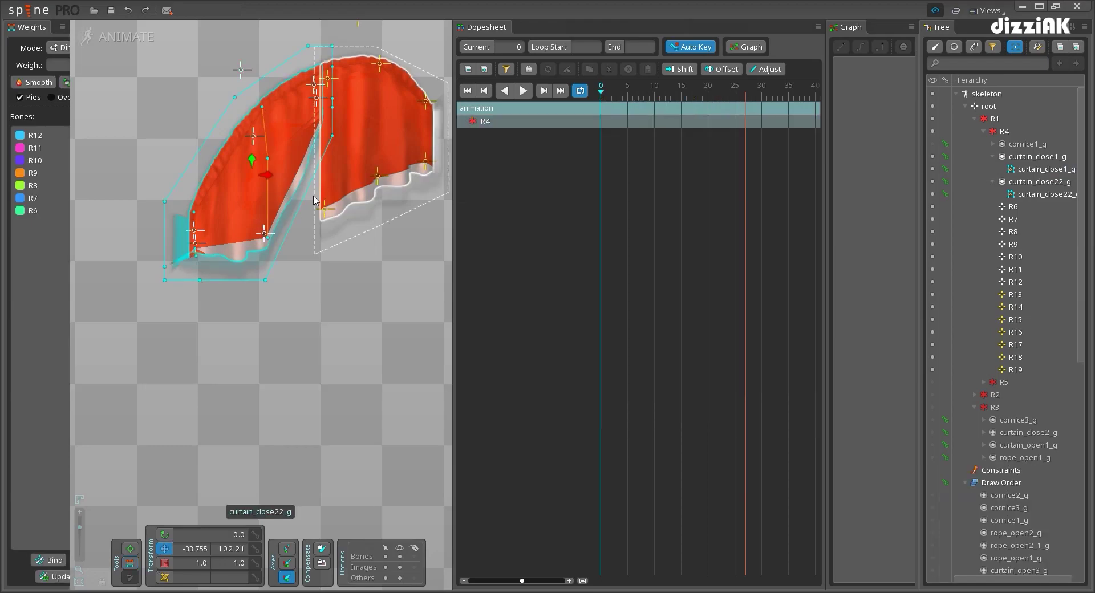
key(space)
click(264, 234)
drag(264, 221, 249, 129)
Nudge bones R8 and R12 slightly upward at frame 0 to tighten the gathered curtain_close1_g
drag(281, 183, 283, 227)
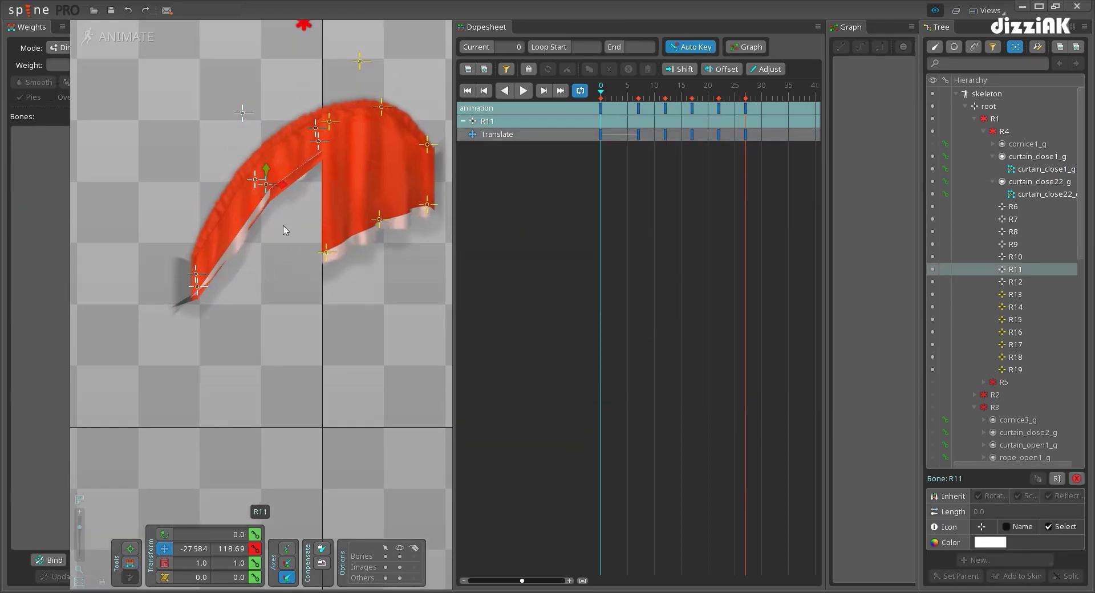
scroll(252, 186, up, 2)
click(254, 177)
drag(255, 164, 255, 154)
click(336, 130)
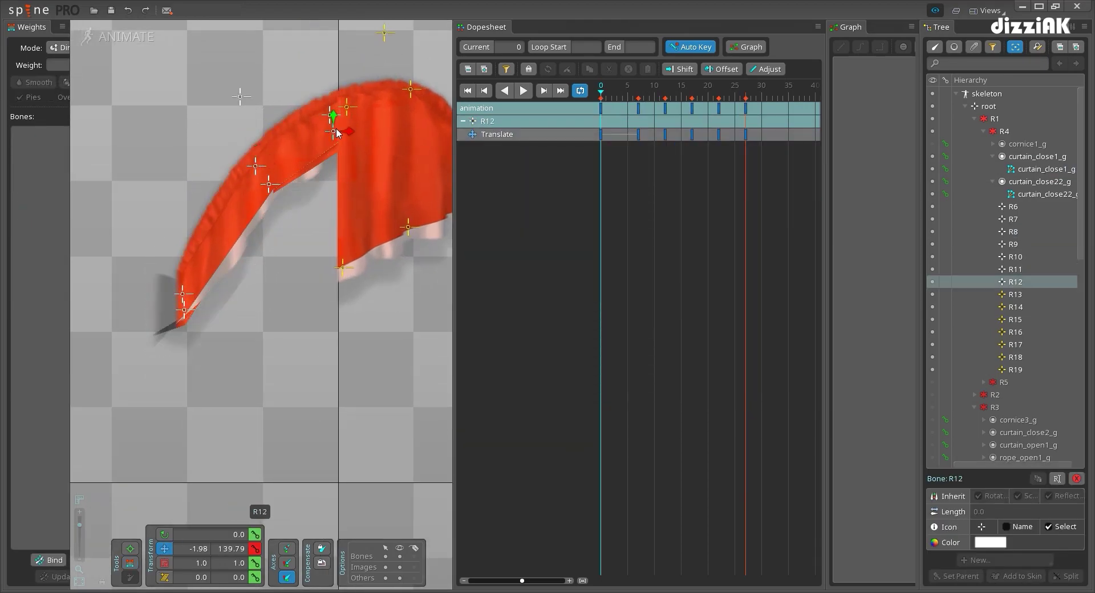
drag(334, 98, 333, 104)
Raise hem bones R17, R18 and R19 of curtain_close22_g at frame 0, with R18 at about Y 153.6 and R19 at about Y 136
drag(312, 274, 267, 136)
click(266, 313)
click(333, 271)
drag(332, 255, 334, 128)
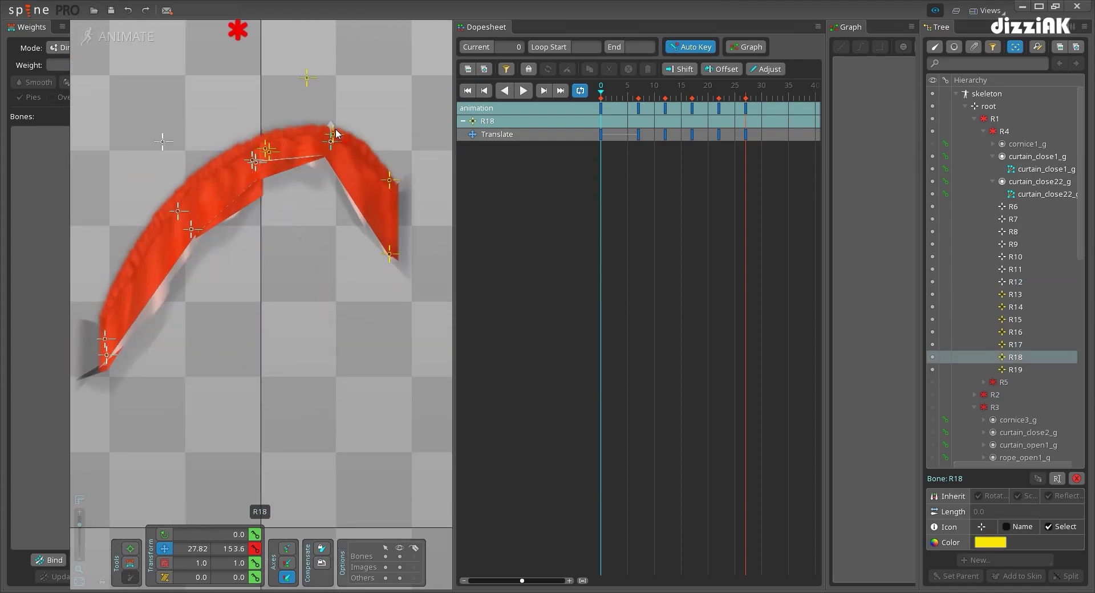
click(390, 255)
drag(388, 237, 383, 172)
scroll(244, 266, down, 6)
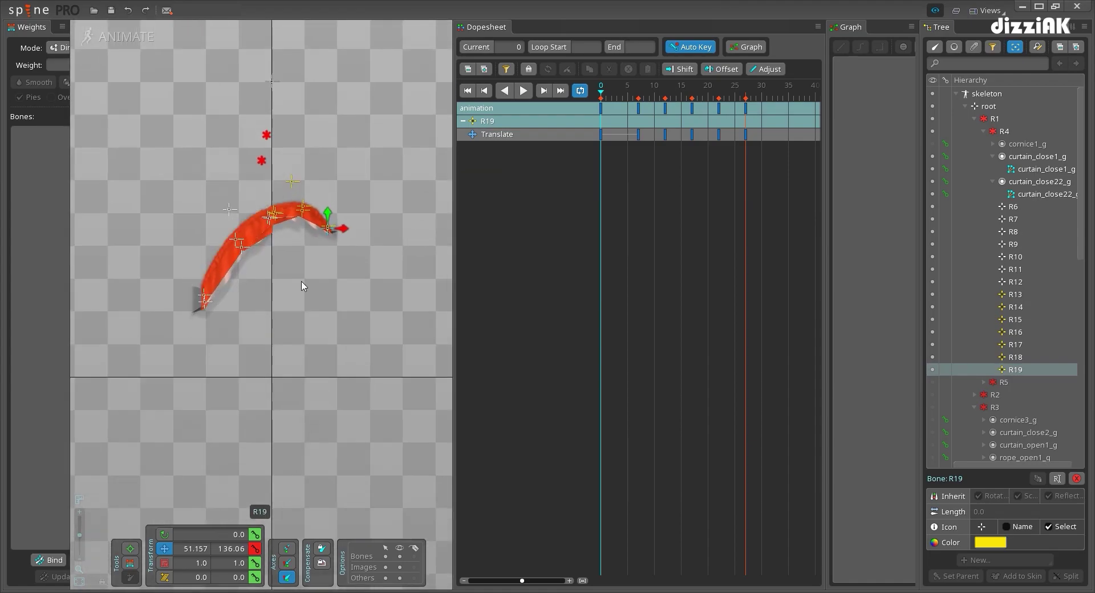
key(space)
drag(334, 365, 317, 308)
Give the frame 0 keys of all the control bones a Bezier ease-in curve that accelerates toward frame 7, and preview the motion
drag(603, 93, 639, 101)
drag(283, 256, 307, 162)
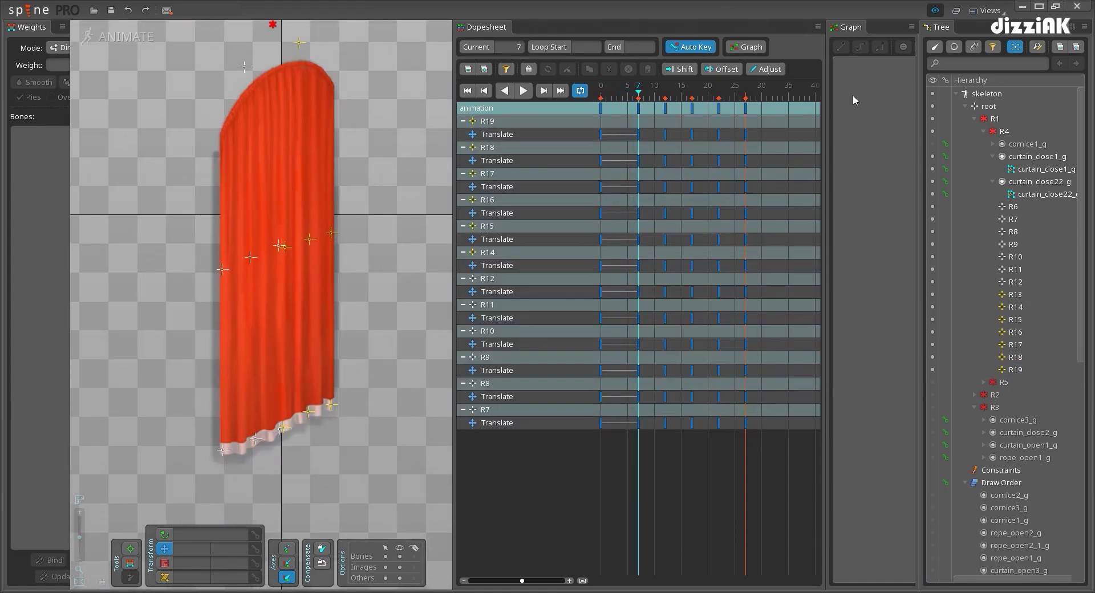
click(601, 112)
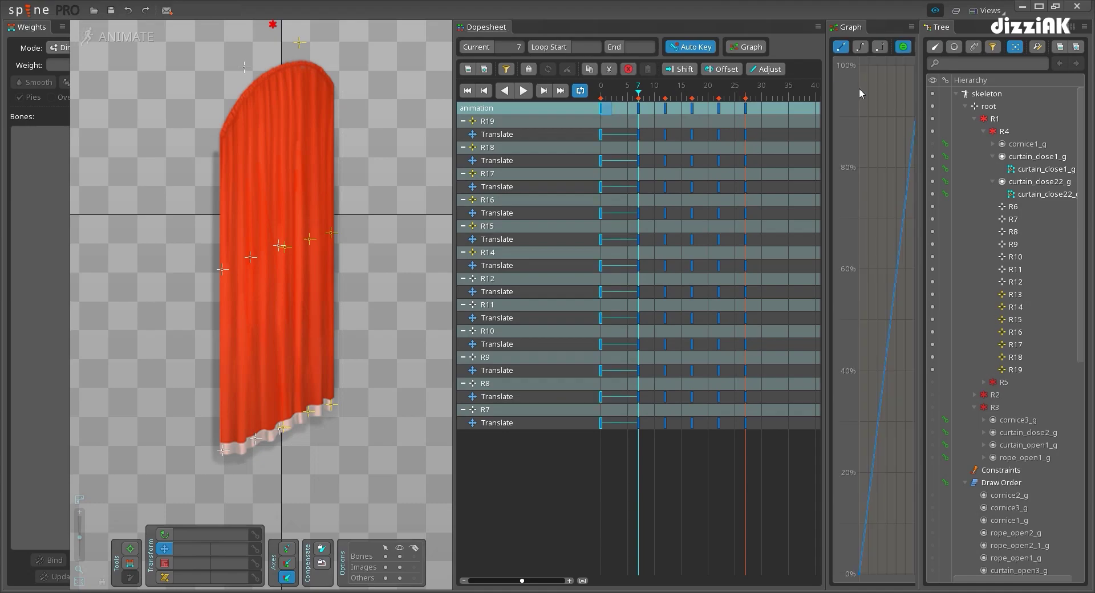
drag(823, 105, 778, 103)
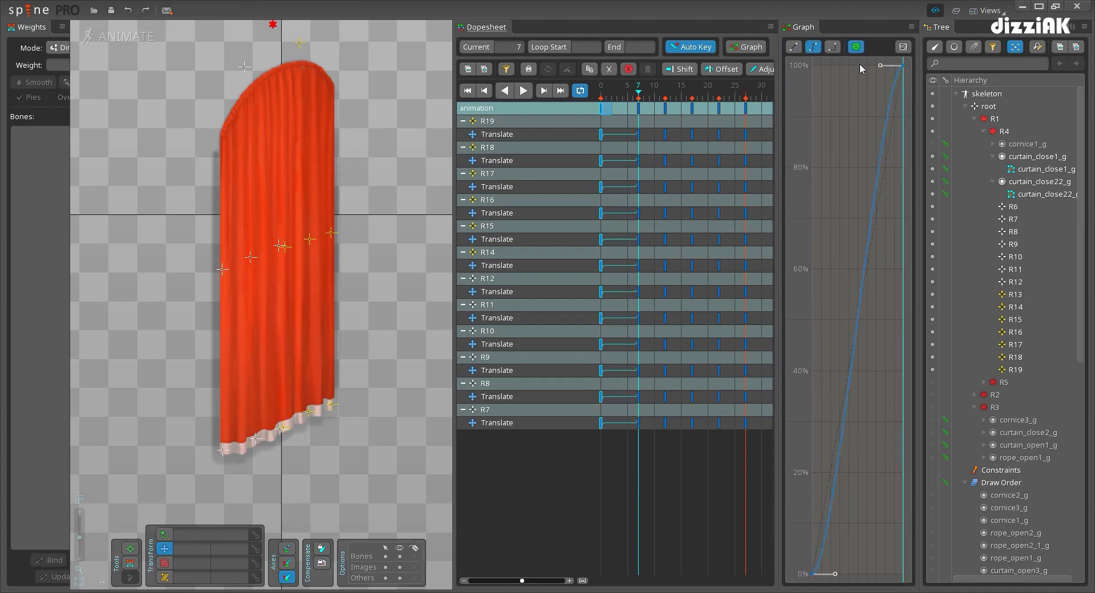
drag(880, 66, 884, 198)
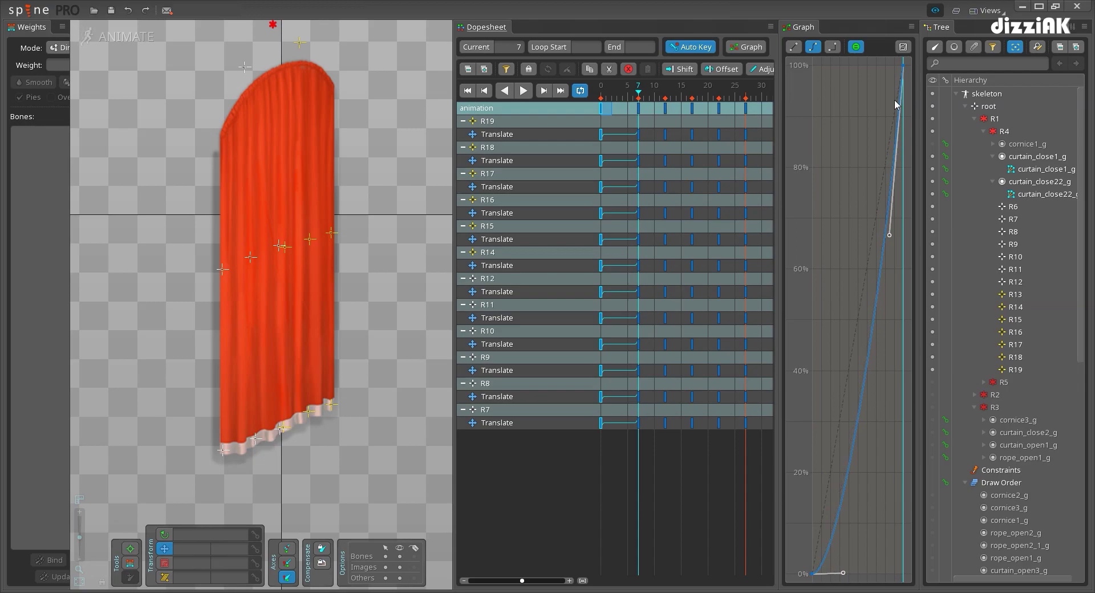
drag(603, 90, 578, 97)
key(d)
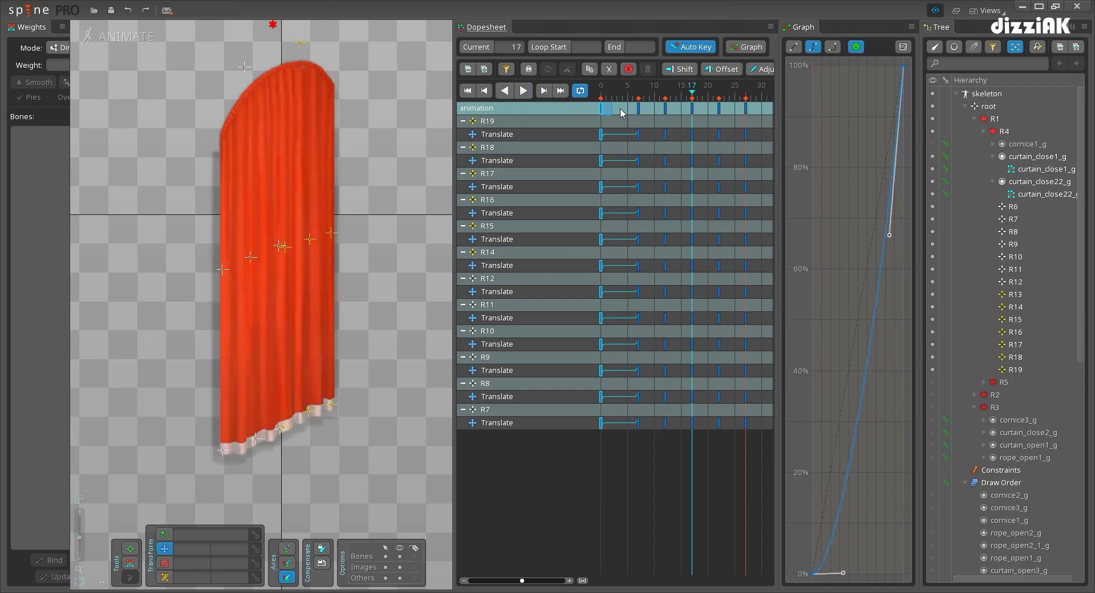
Shift all keys after frame 0 to frames 10, 15, 20, 25 and 30, and fine-tune the frame 0 ease-in curve
drag(455, 83, 386, 83)
drag(716, 108, 599, 104)
drag(550, 99, 501, 100)
key(d)
key(d)
key(d)
key(d)
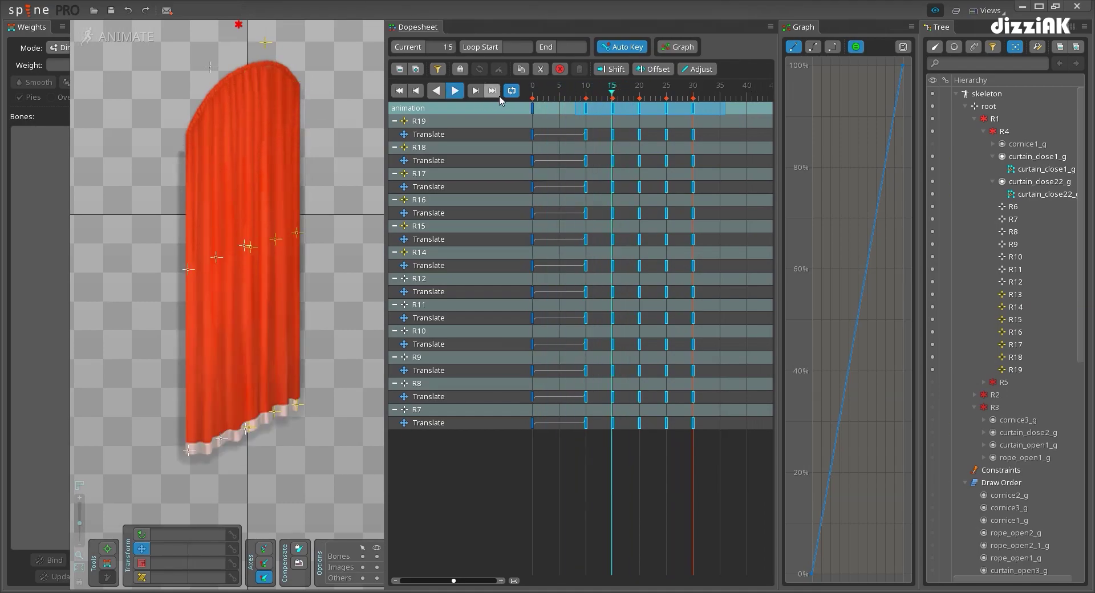
click(533, 108)
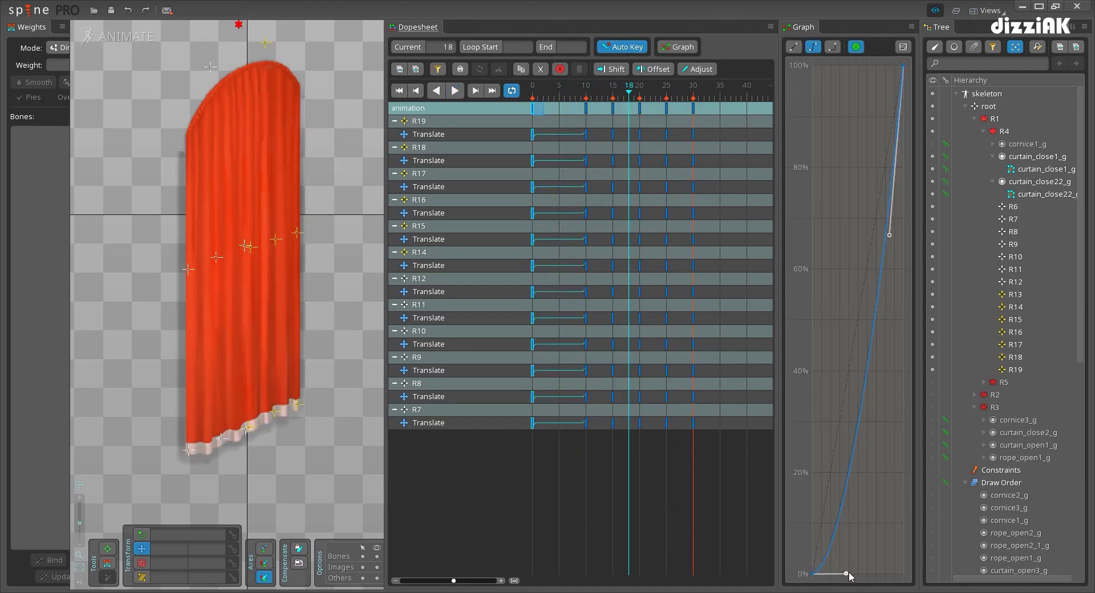
Shift the keys after frame 10 to frames 16, 21, 26 and 31, and give the frame 10 keys a fast-starting Bezier curve
drag(729, 110, 634, 106)
click(586, 108)
drag(835, 574, 822, 502)
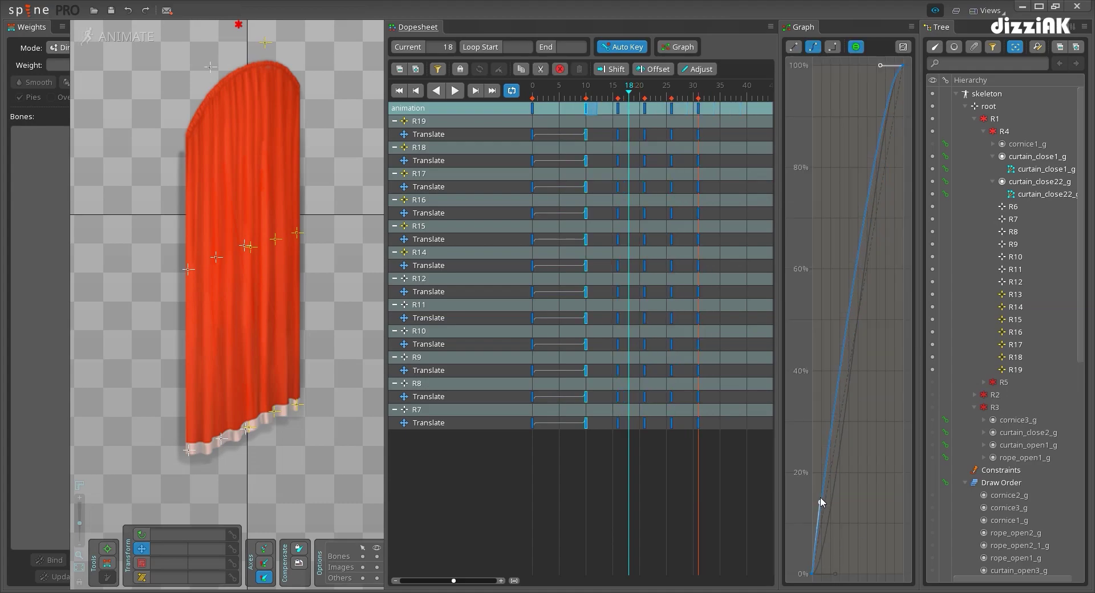
Apply a Bezier curve to the keys at frames 21, 26 and 31, and play the animation
drag(725, 113, 637, 113)
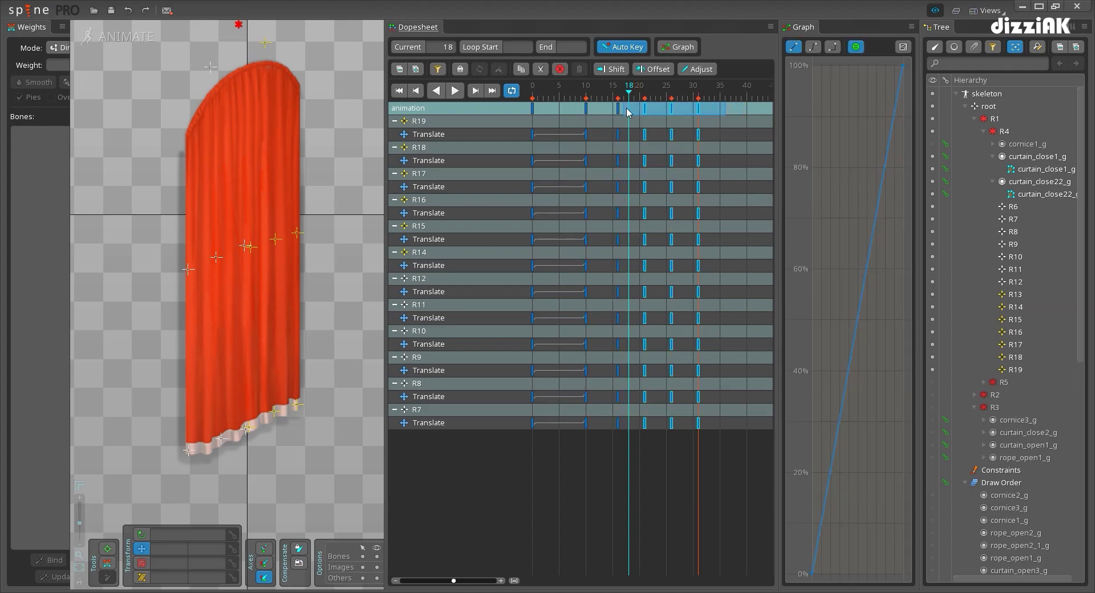
click(529, 98)
key(space)
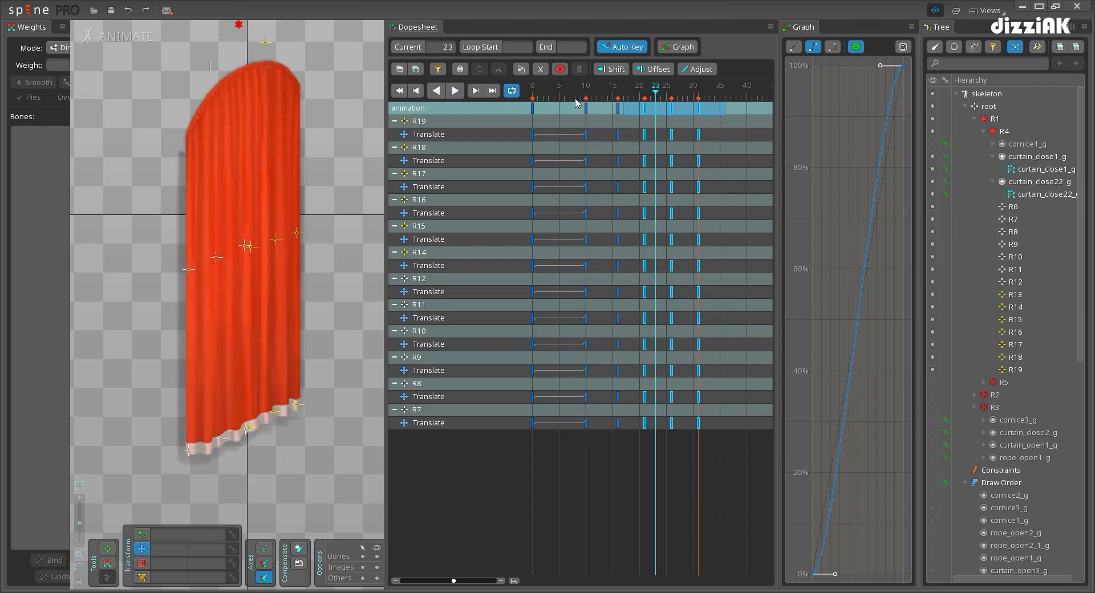
key(space)
Select control bones R7 to R12 and R14 to R19 at frame 10 and lower them slightly together to overshoot the drop
click(531, 95)
drag(530, 92, 592, 92)
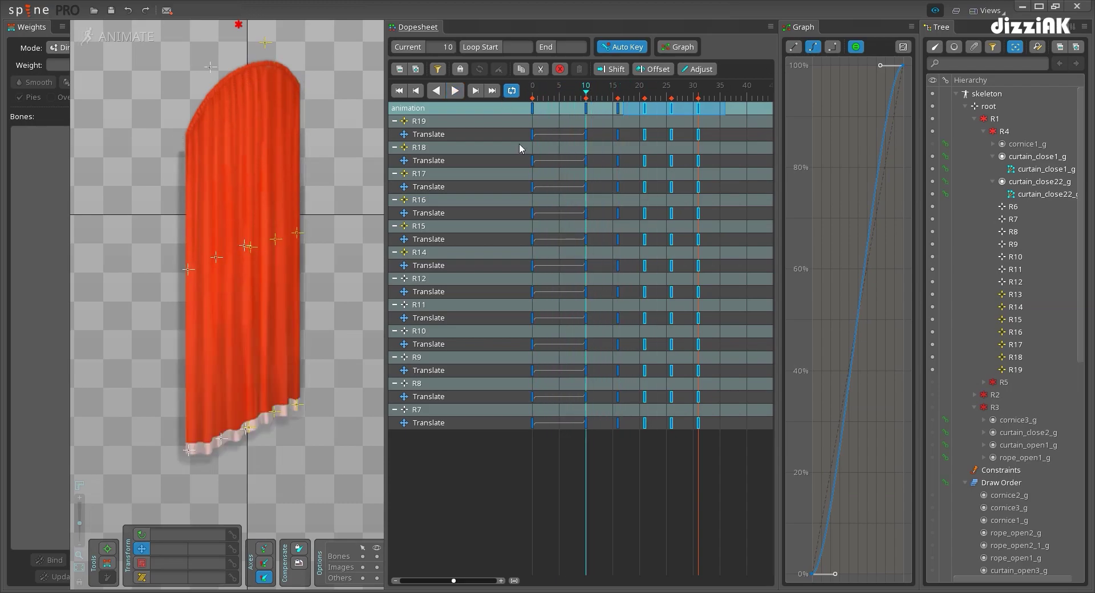
click(189, 269)
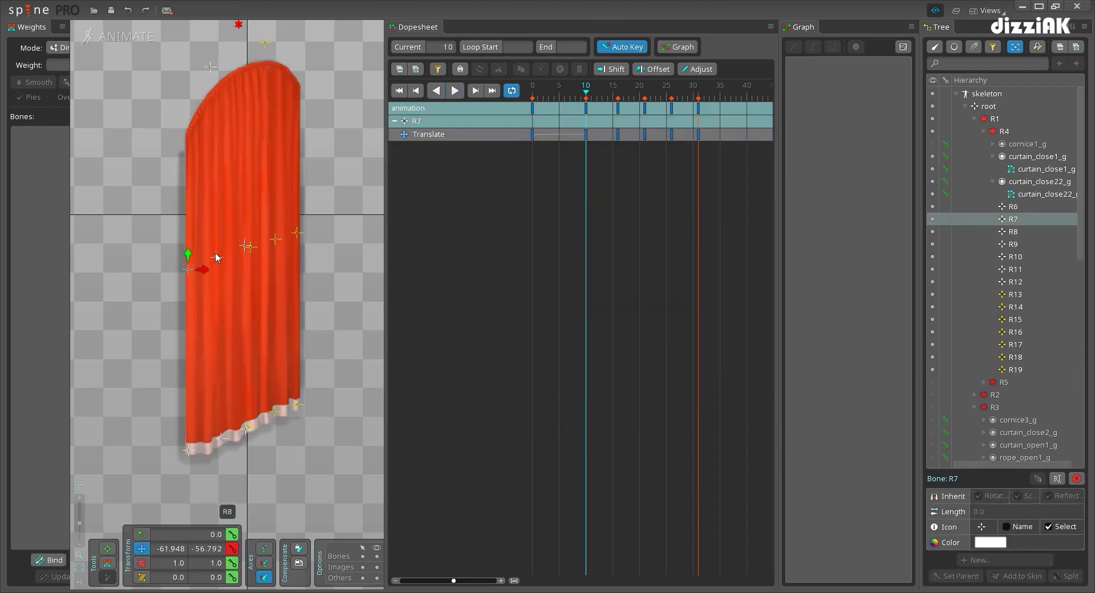
ctrl+click(216, 258)
ctrl+click(249, 246)
ctrl+click(275, 239)
ctrl+click(298, 232)
ctrl+click(296, 405)
ctrl+click(197, 450)
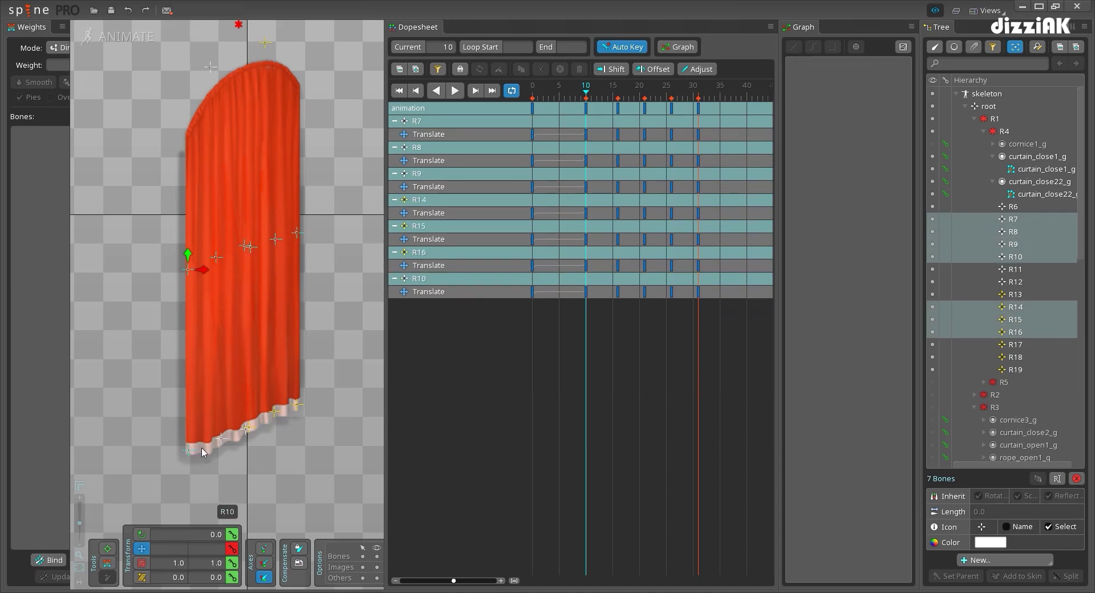
ctrl+click(221, 439)
ctrl+click(248, 430)
ctrl+click(247, 429)
ctrl+click(274, 412)
ctrl+click(296, 405)
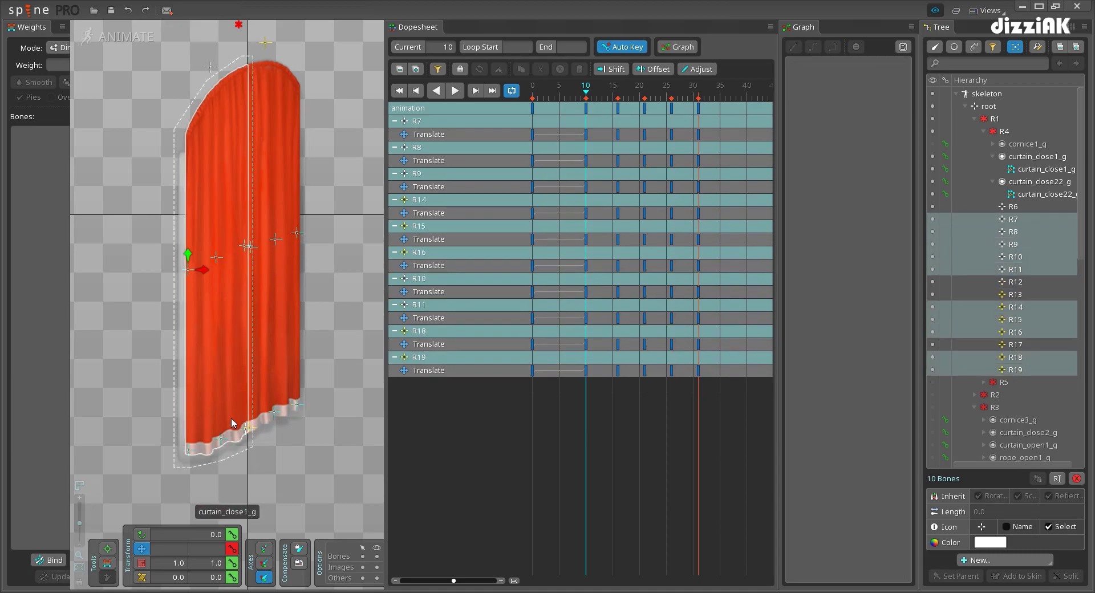
ctrl+click(249, 428)
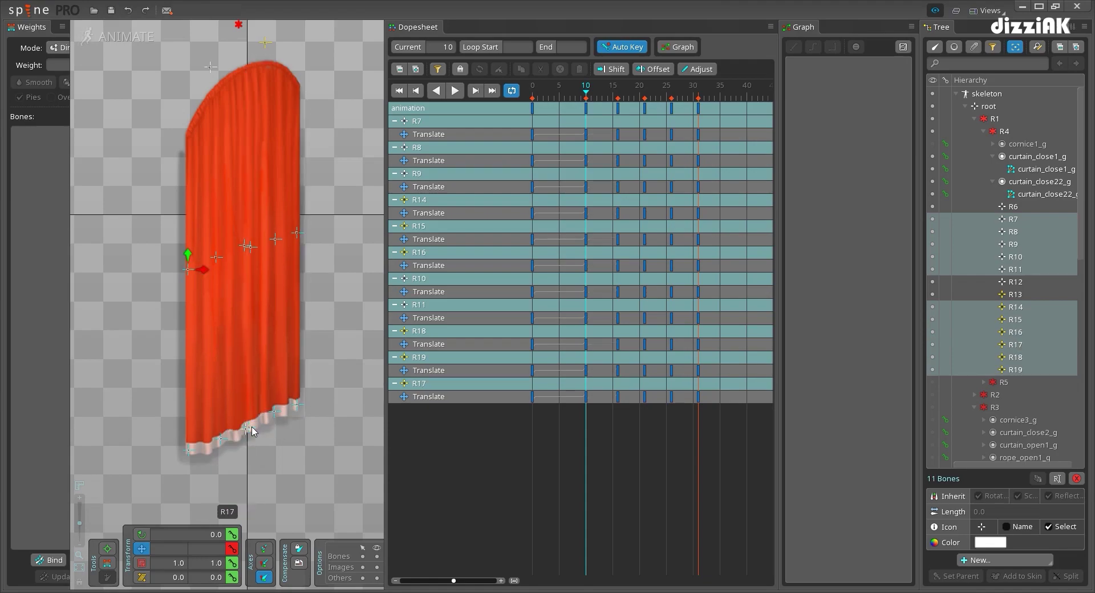
ctrl+click(245, 430)
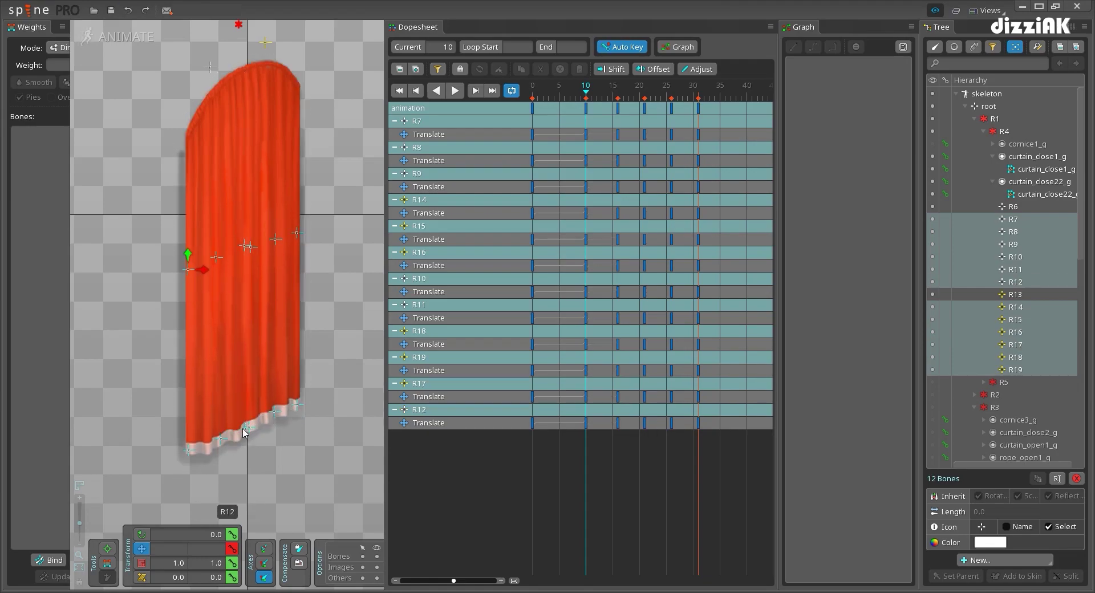
drag(188, 255, 188, 274)
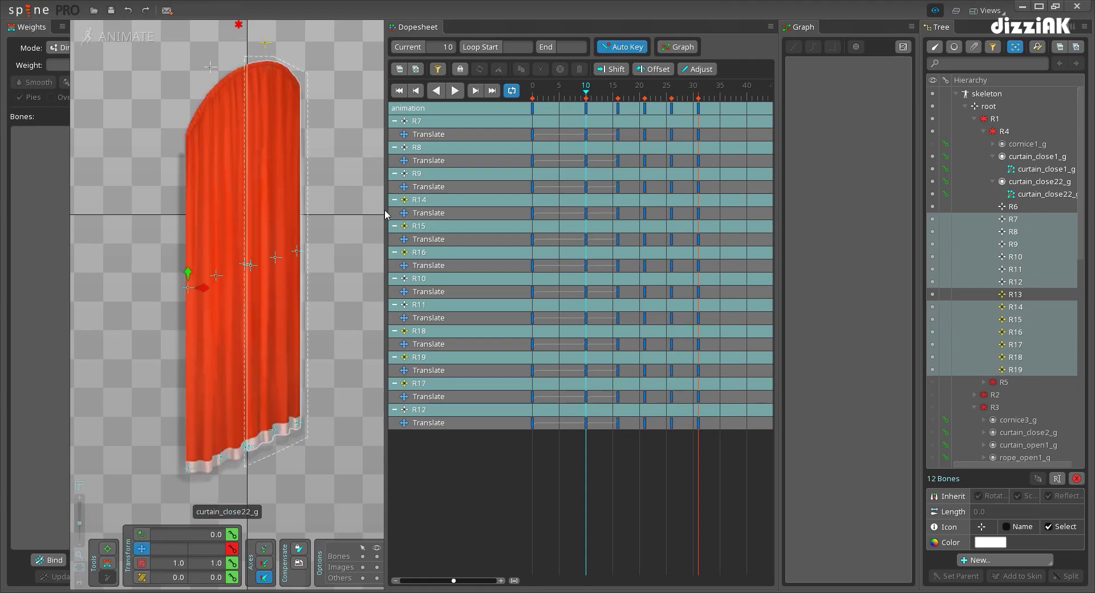
Key a decaying bounce on the twelve bones: raise them at frame 16, lower them at frame 21, and raise them less at frame 26
drag(580, 97, 618, 97)
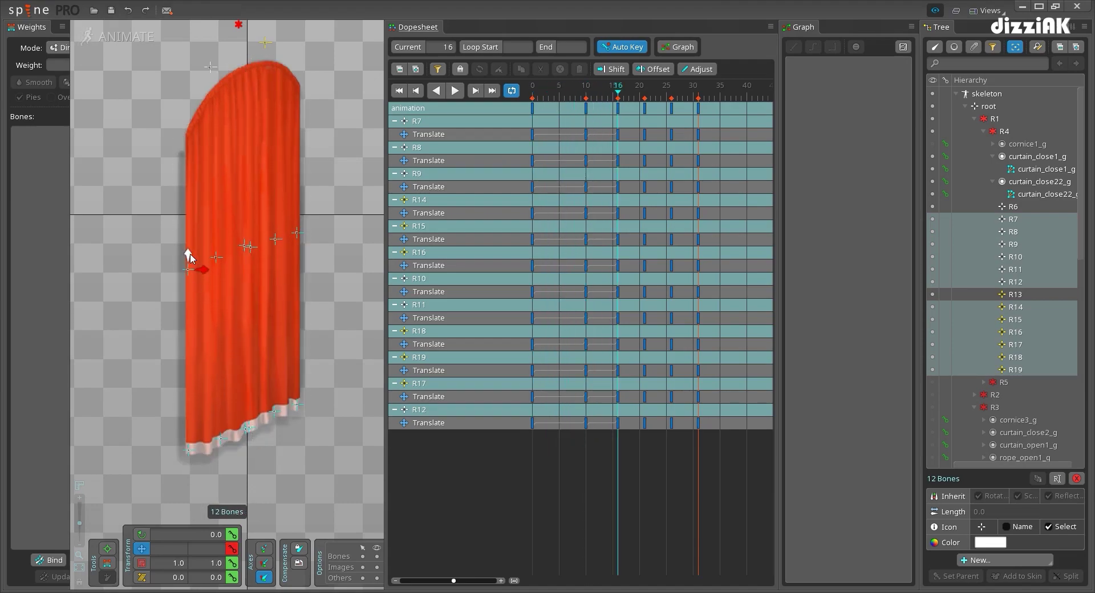
drag(188, 254, 200, 226)
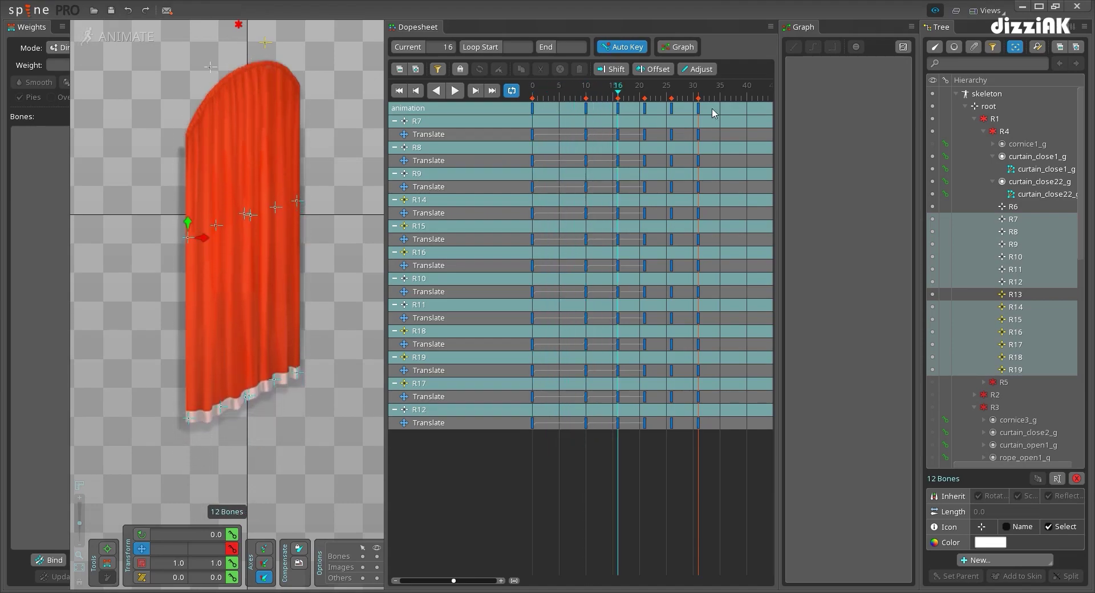
drag(581, 99, 620, 99)
mouse_move(188, 221)
mouse_down()
mouse_move(189, 264)
mouse_move(189, 240)
mouse_up()
click(644, 99)
click(673, 97)
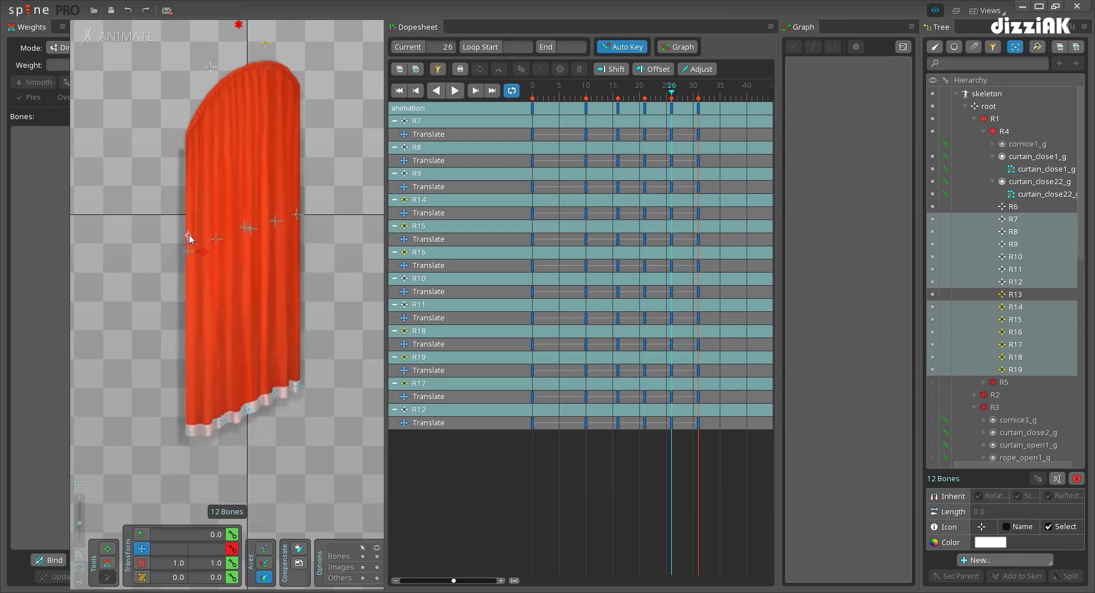
Key the twelve bones in their rest position at frame 36, apply a Bezier curve to the frame 31 keys, and preview the bounce
drag(701, 100, 725, 96)
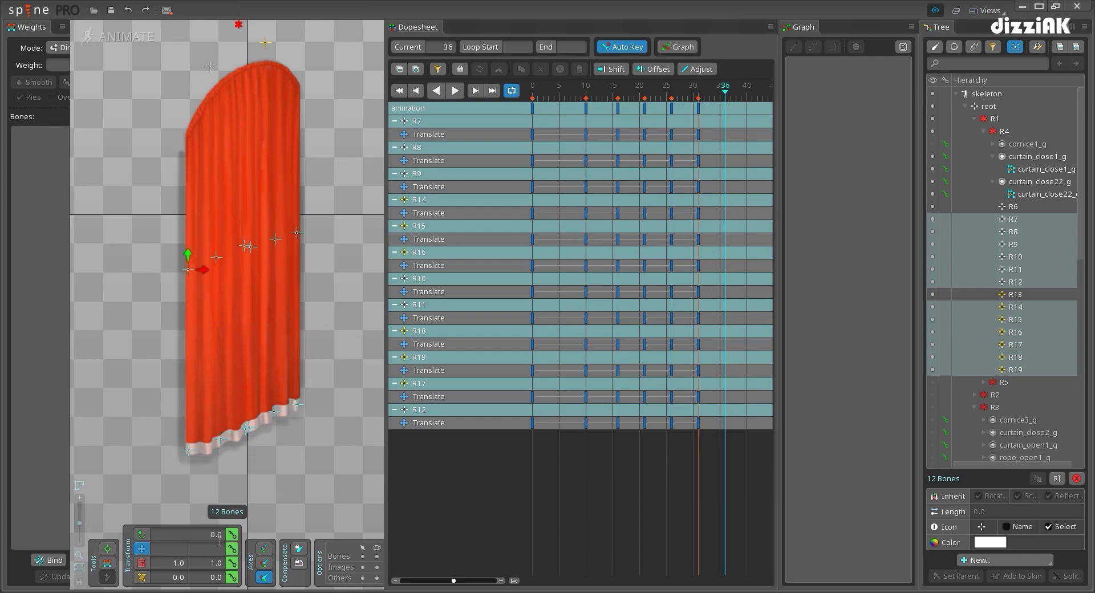
click(693, 112)
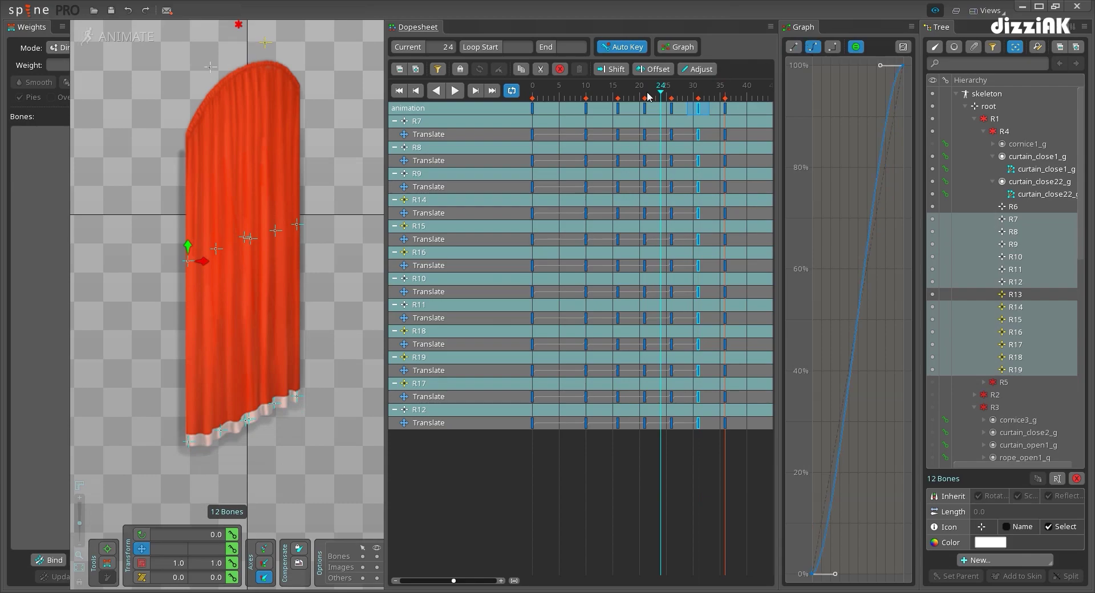
drag(653, 97, 674, 97)
click(699, 91)
key(space)
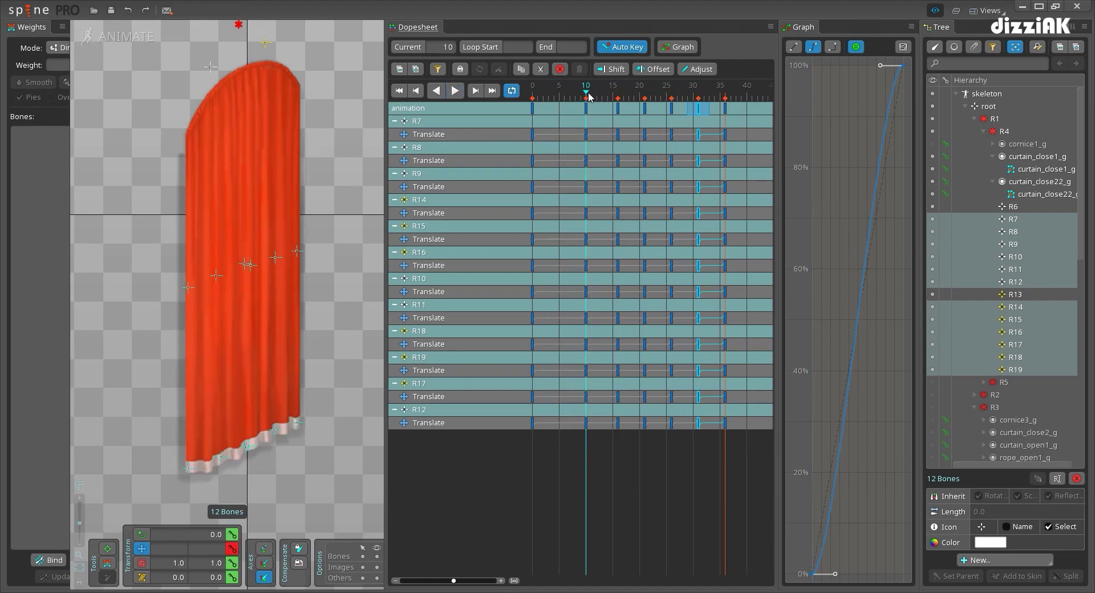
Raise the twelve bones slightly more at frame 16 and space the keys after it out to frames 23, 30, 36 and 41
click(615, 96)
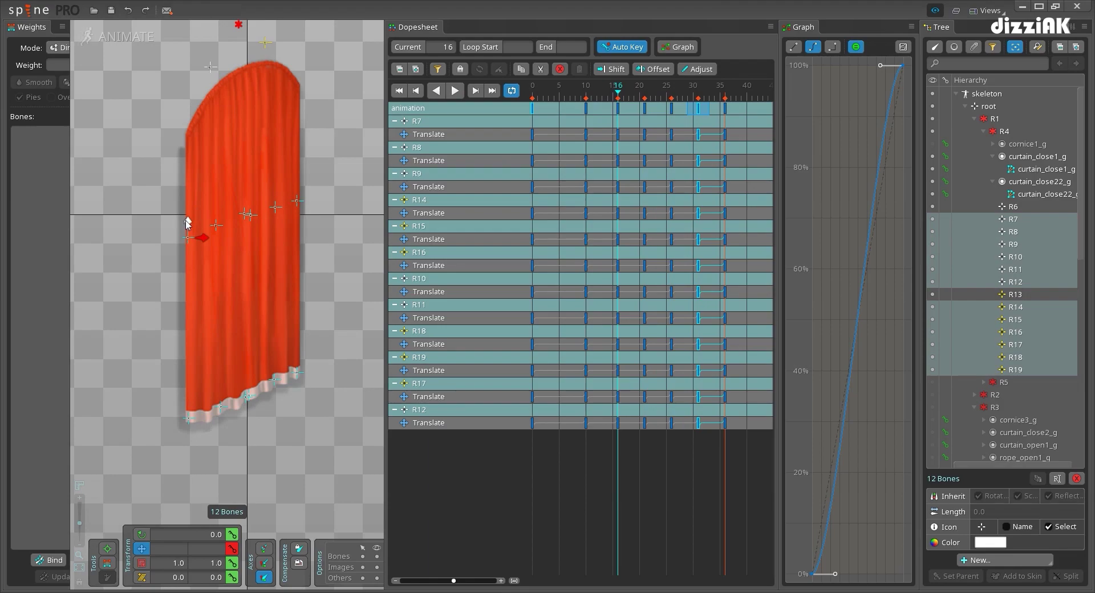
drag(578, 100, 665, 108)
click(565, 97)
key(d)
scroll(710, 97, down, 2)
drag(714, 113, 676, 112)
drag(686, 108, 705, 110)
click(704, 112)
click(532, 93)
key(d)
key(d)
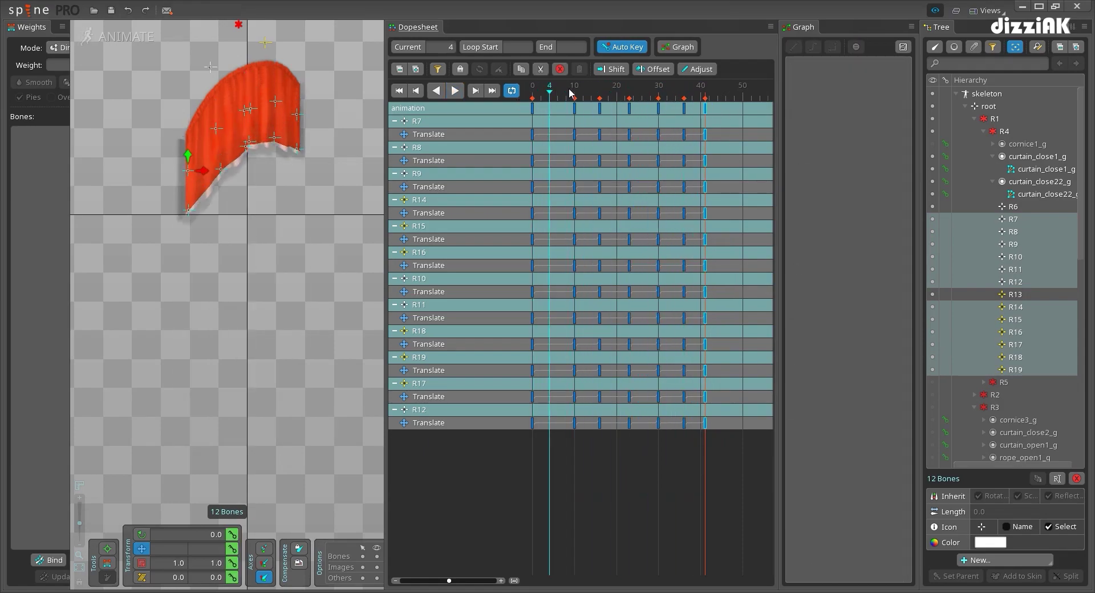
Try a tighter bounce timing with the last four keys at frames 22, 28, 34 and 39, and preview it
drag(570, 93, 630, 94)
mouse_move(740, 108)
mouse_down()
mouse_move(625, 113)
mouse_move(637, 109)
mouse_up()
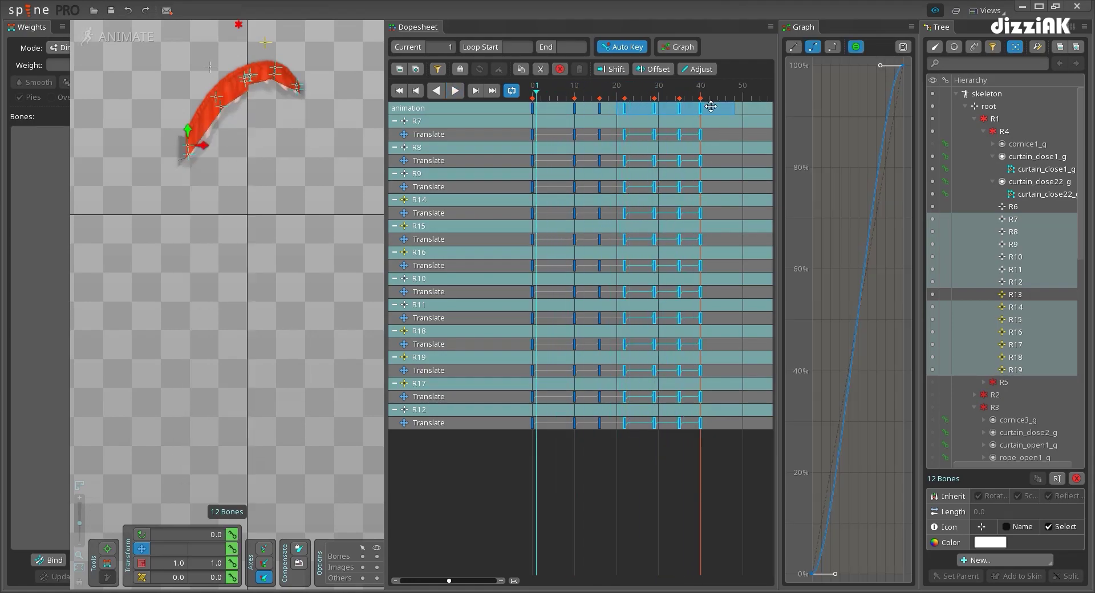
drag(735, 108, 654, 113)
drag(669, 109, 665, 109)
click(541, 94)
key(d)
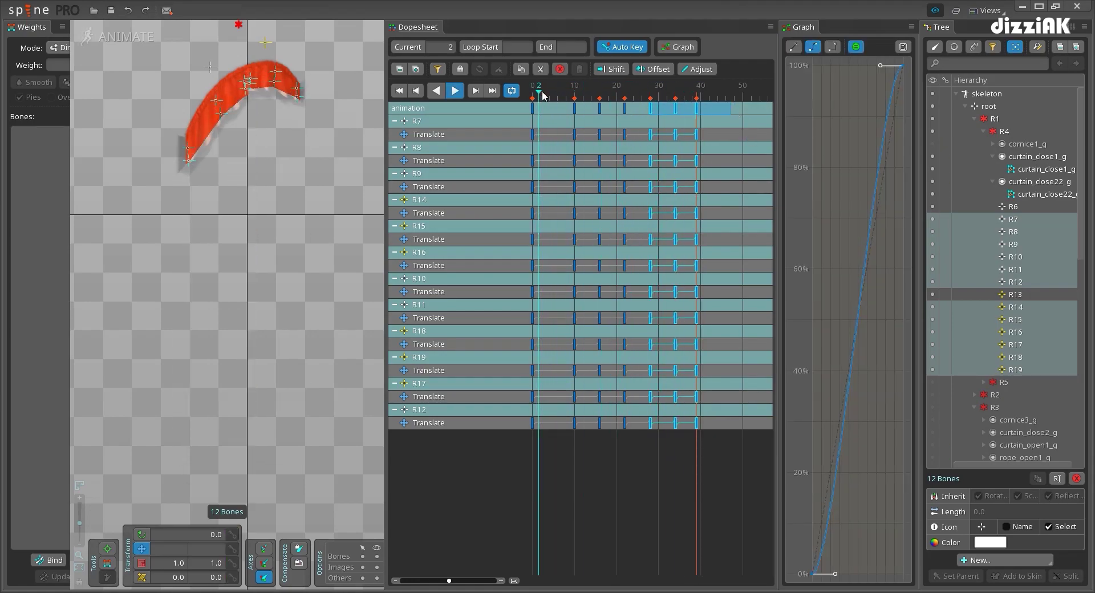
Apply a Bezier curve to the twelve bones' keys from frame 16 through frame 39, and check the motion
click(600, 94)
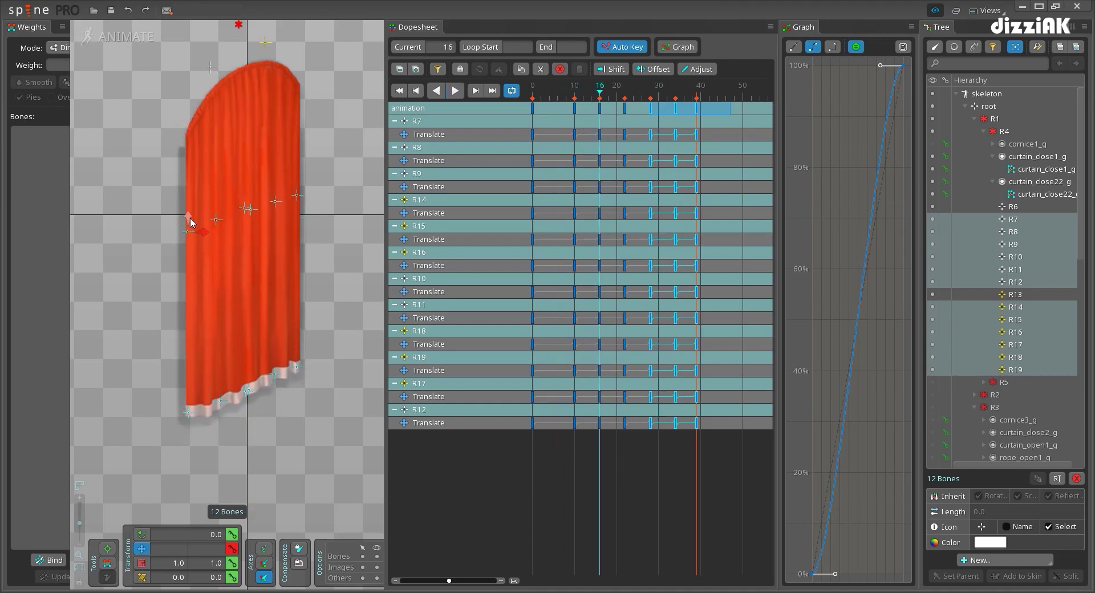
drag(593, 89, 612, 100)
drag(608, 106, 596, 116)
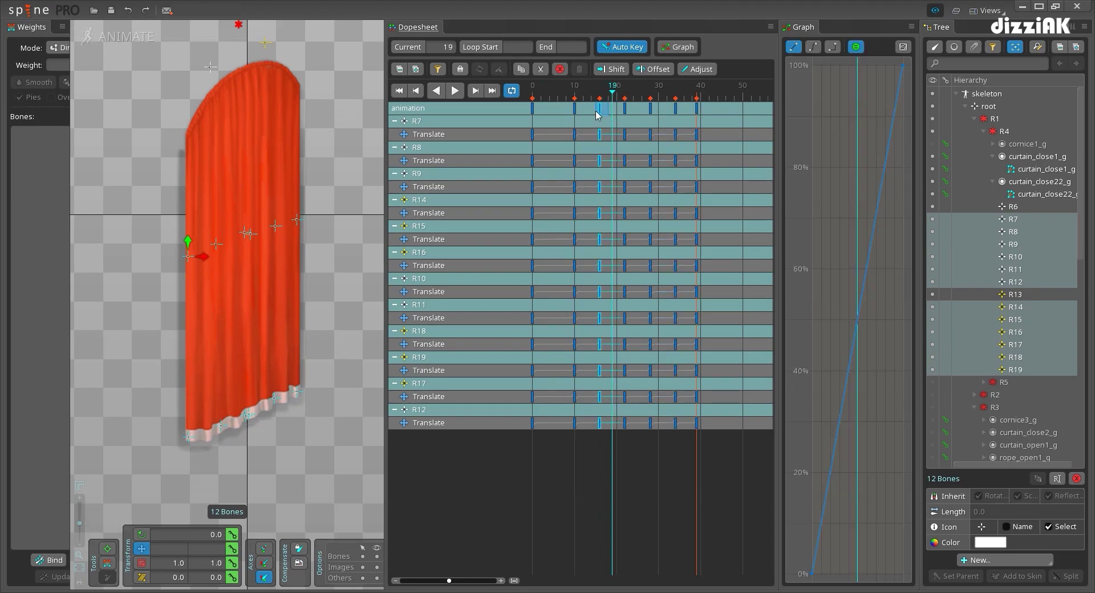
drag(726, 106, 613, 112)
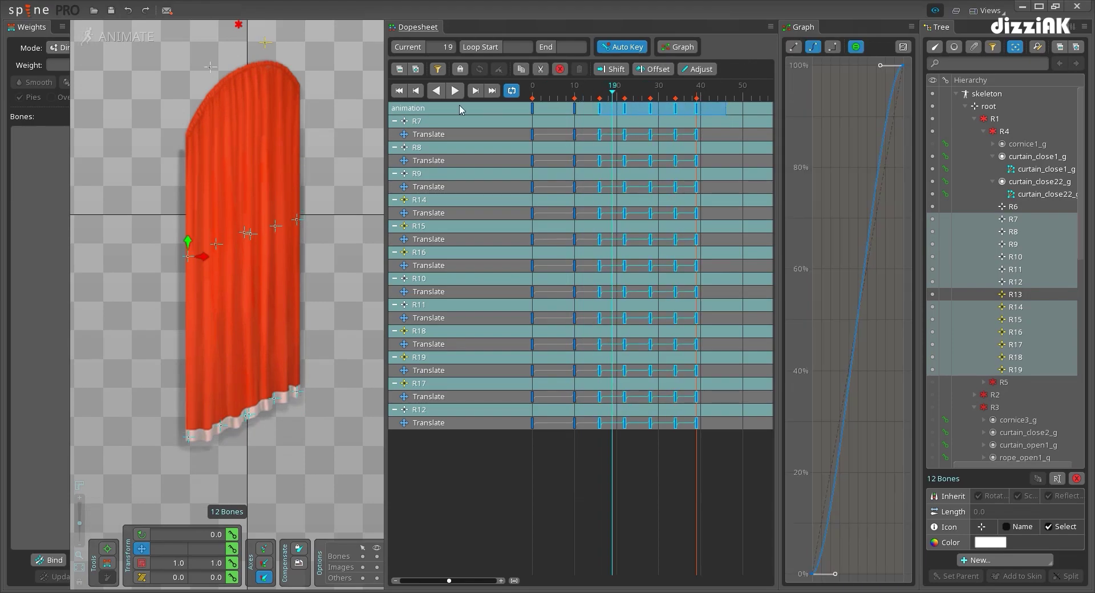
key(space)
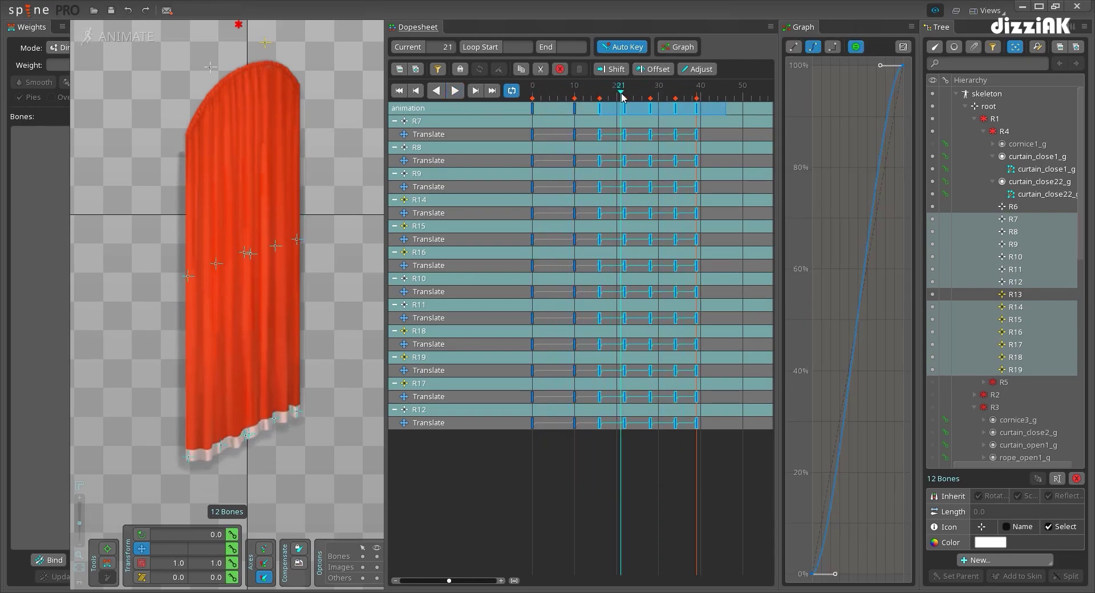
Retime the last four bounce keys to frames 23, 30, 36 and 41, playing the animation to check the rhythm
drag(737, 108, 645, 107)
click(566, 97)
key(space)
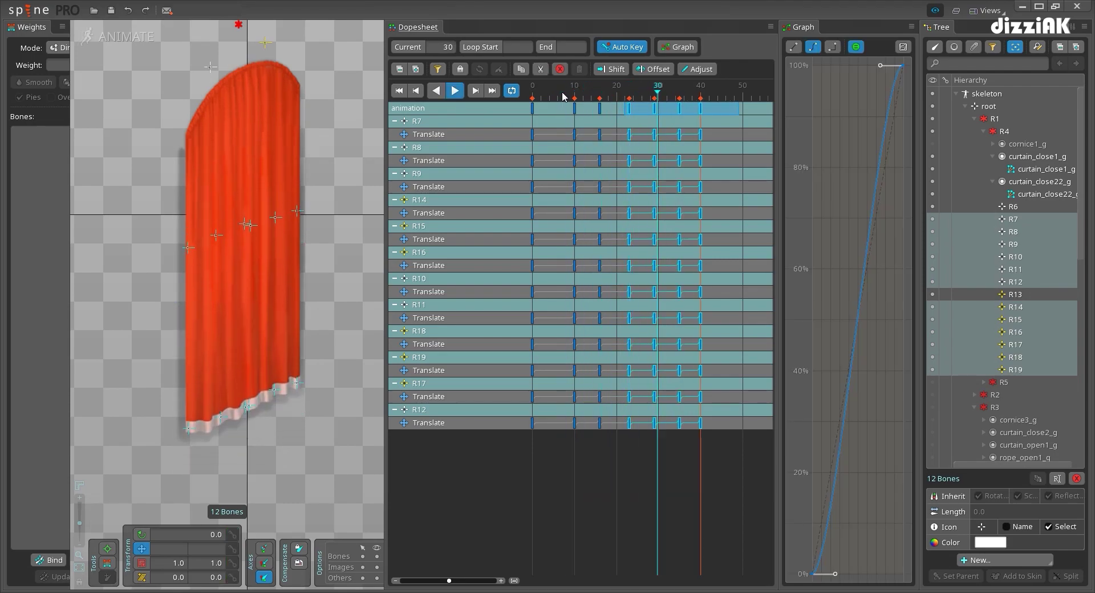
key(space)
drag(727, 136, 660, 107)
click(554, 95)
key(space)
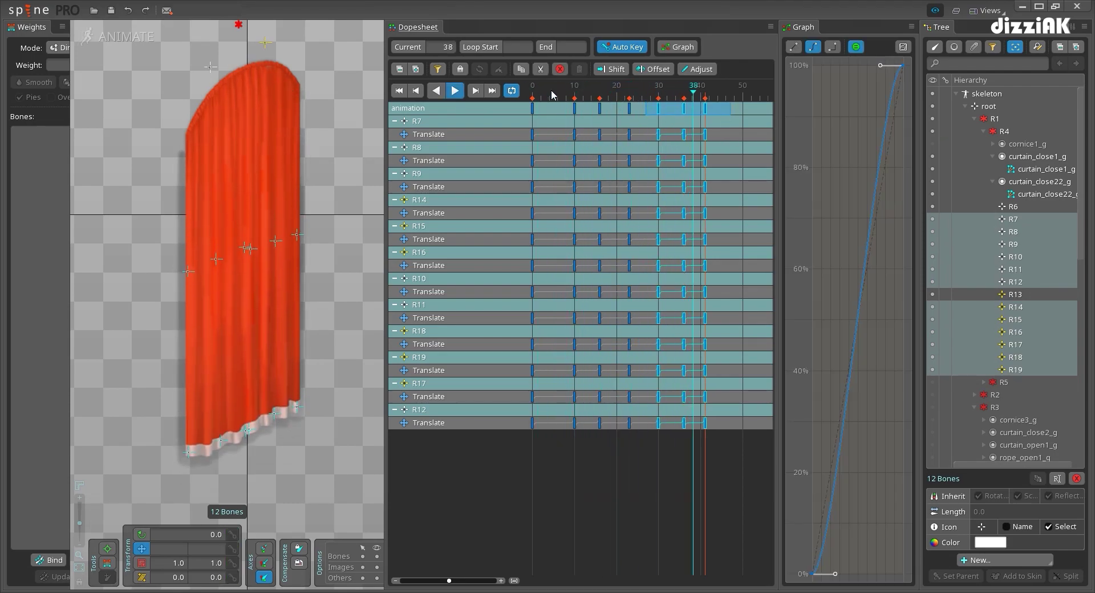
Move the twelve bones' last two bounce keys to frames 37 and 42 and play the animation from the start
key(space)
click(760, 144)
drag(734, 109, 709, 106)
click(526, 98)
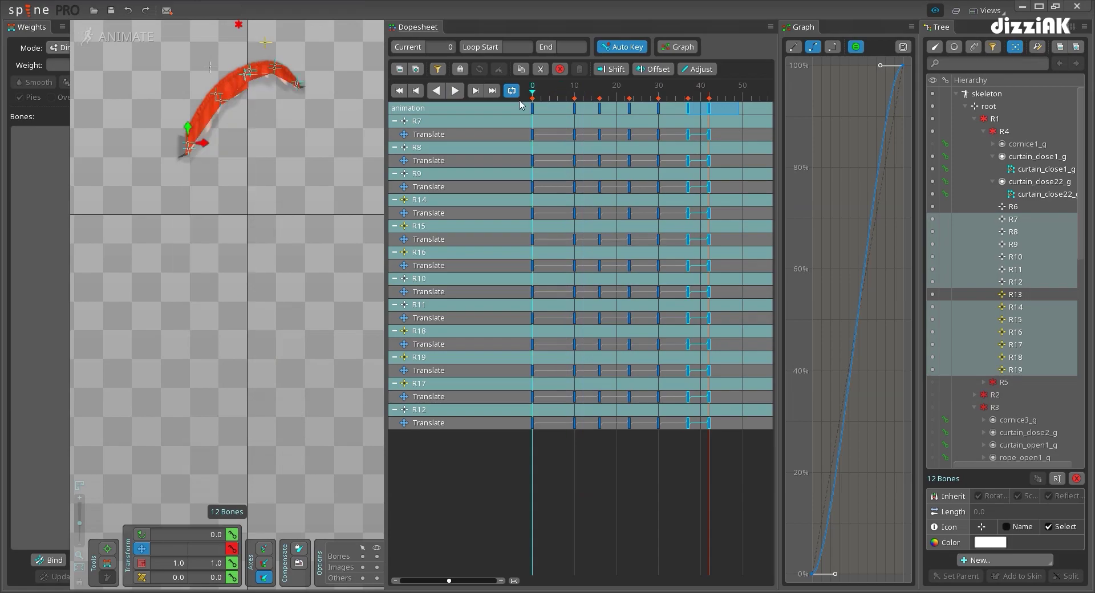
key(space)
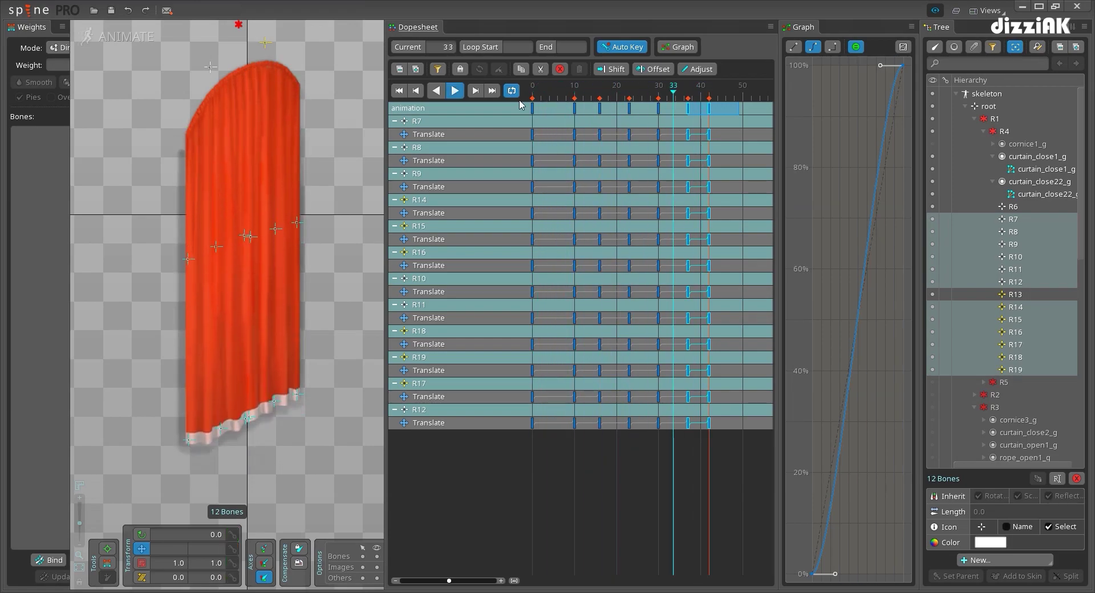
Play and scrub through the curtain animation to examine the unrolling and the bounce at frames 10, 16 and 23
click(579, 94)
drag(625, 99, 629, 99)
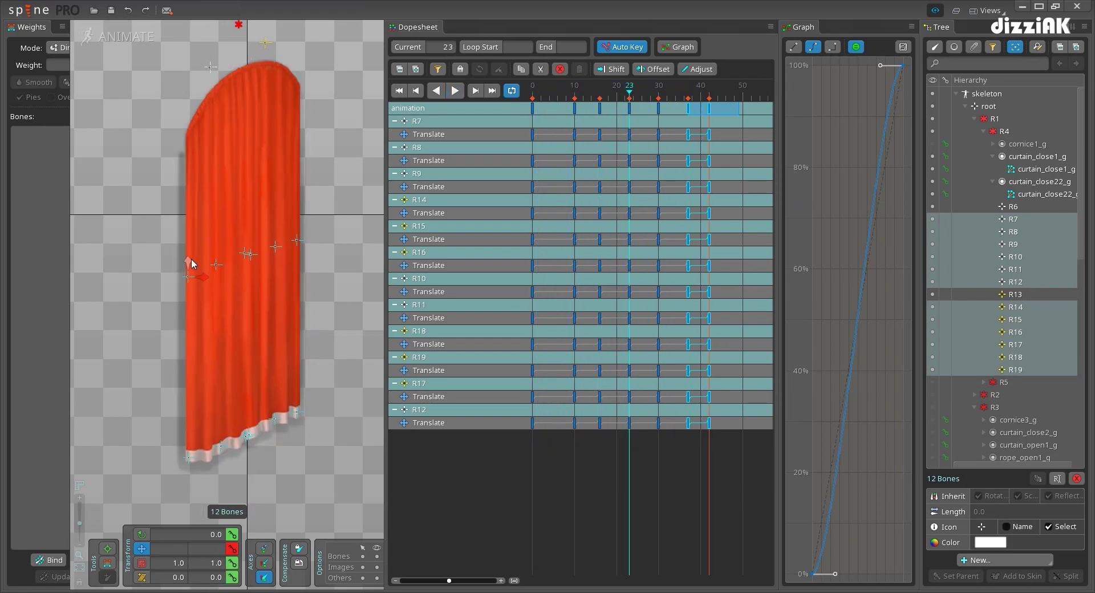
click(570, 96)
key(space)
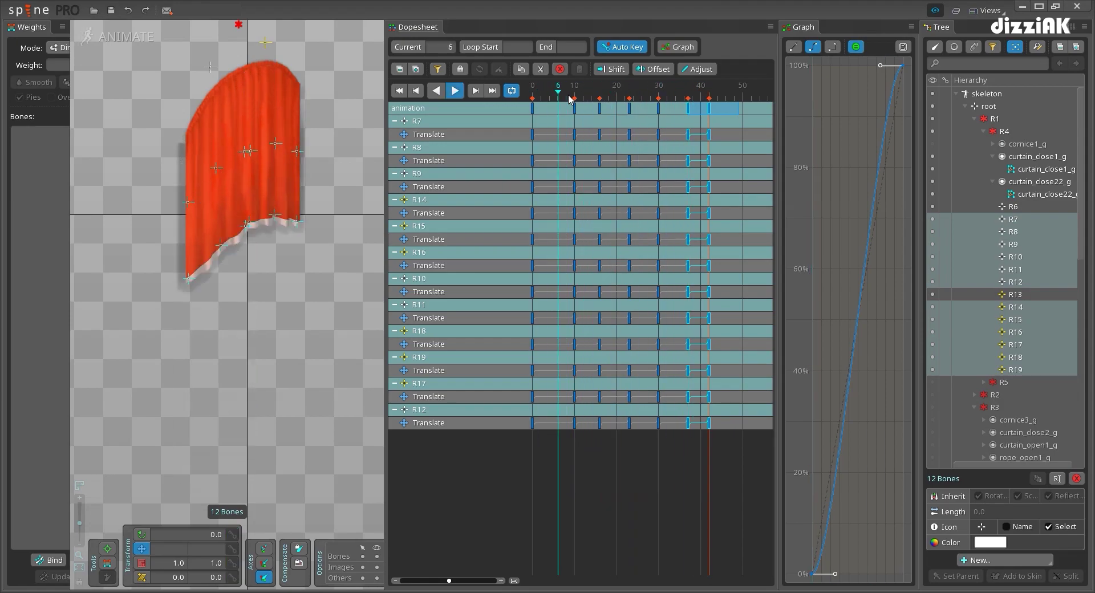
click(583, 101)
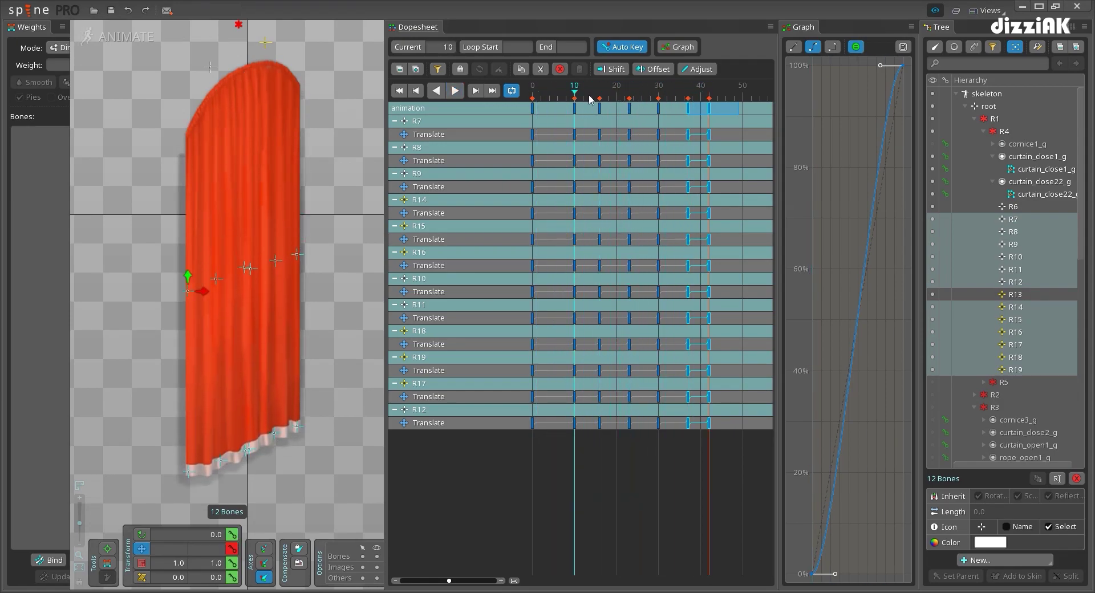
key(space)
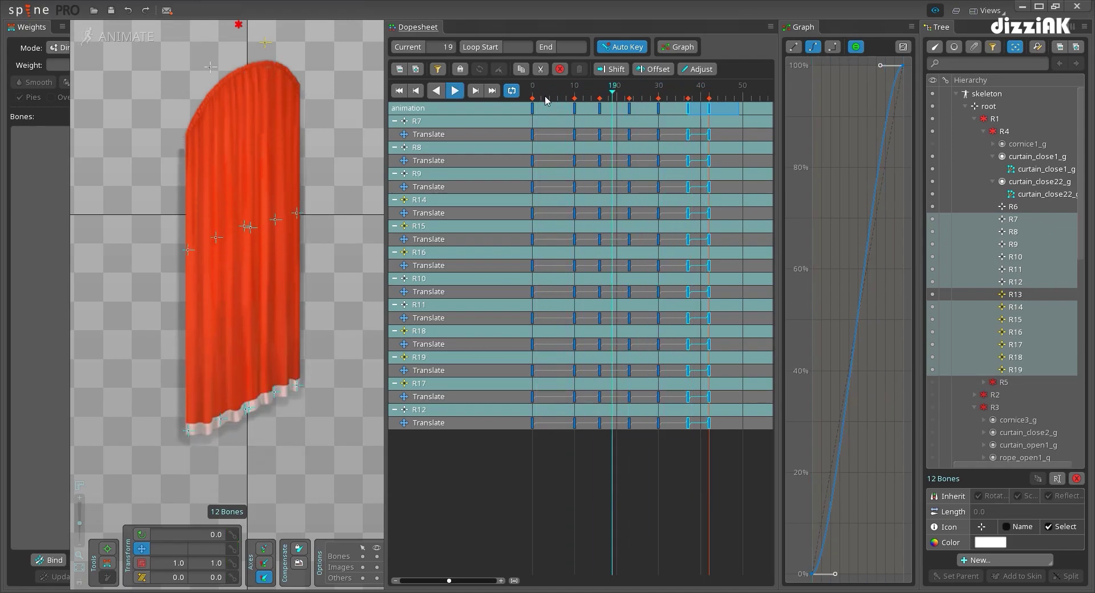
key(space)
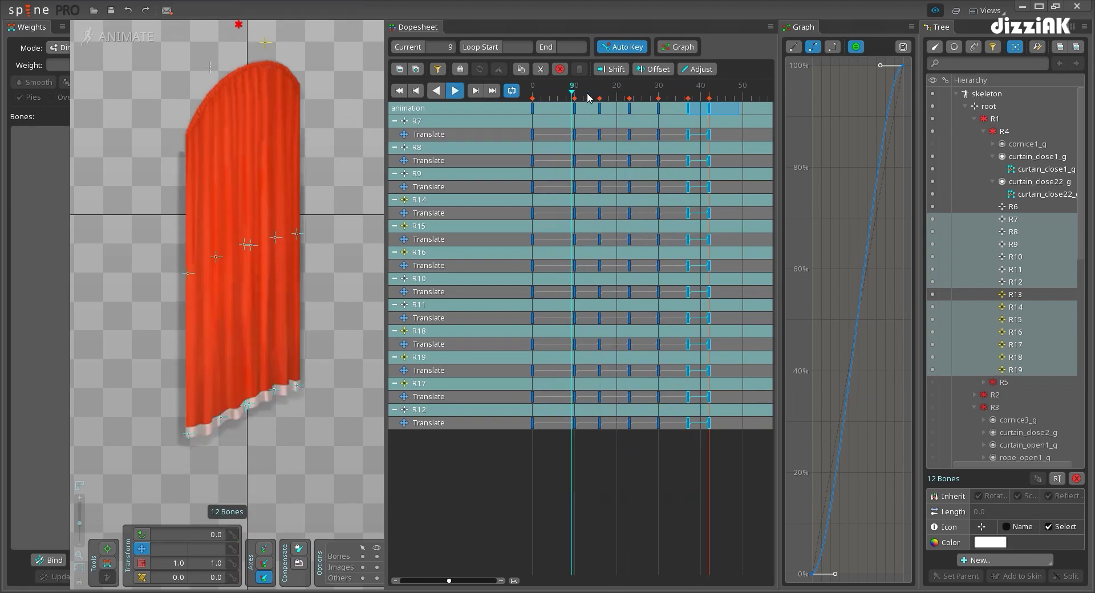
key(space)
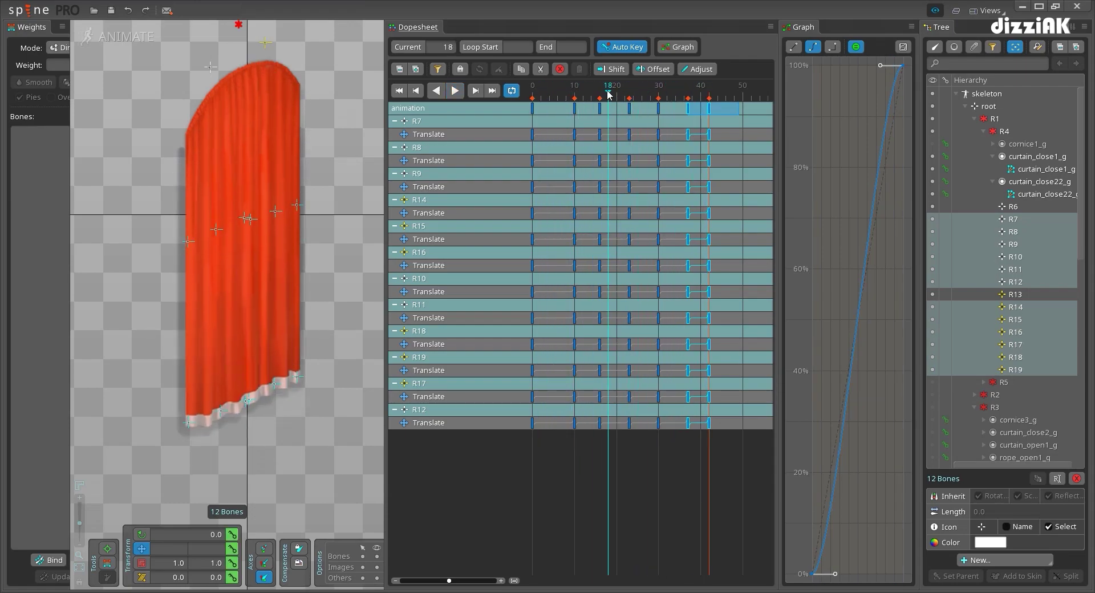
Raise the twelve bones slightly at frame 16 and replay the animation to check the rebound
drag(608, 94, 600, 95)
drag(187, 218, 188, 214)
click(550, 95)
key(space)
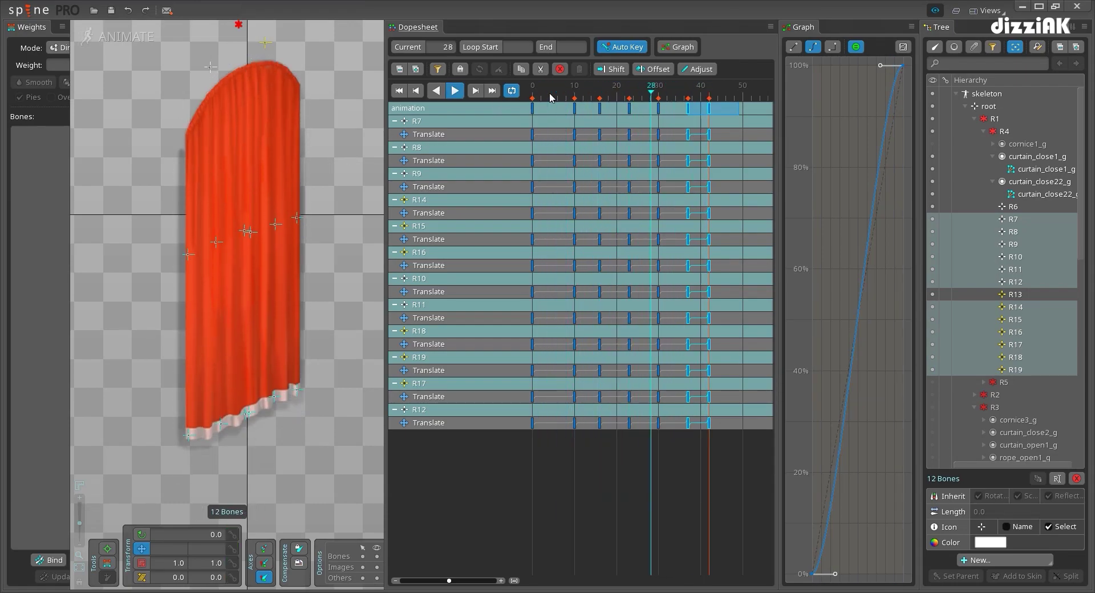
key(space)
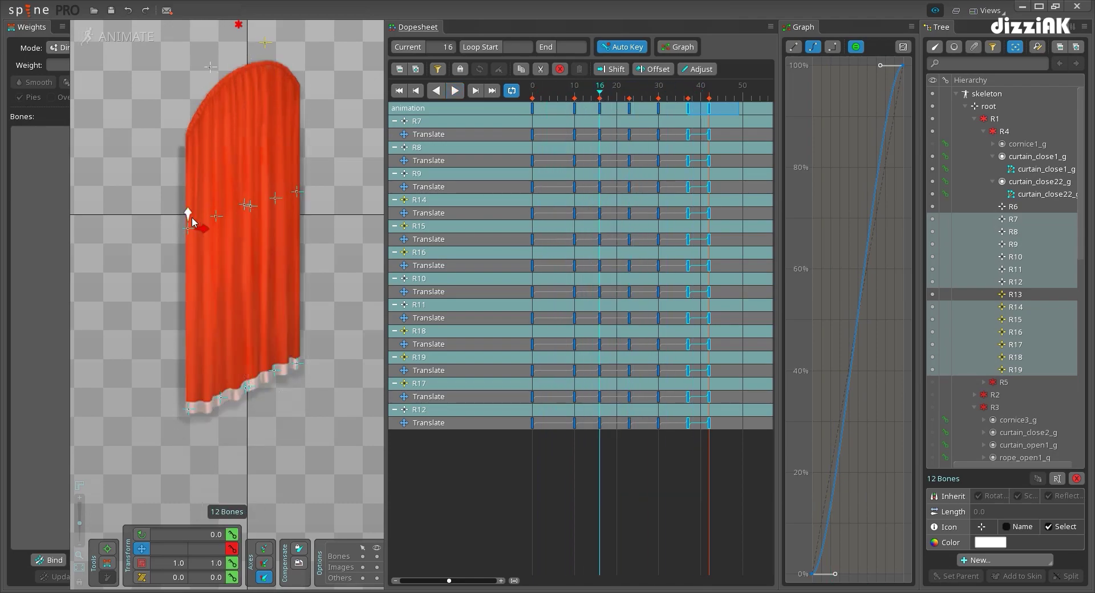
key(space)
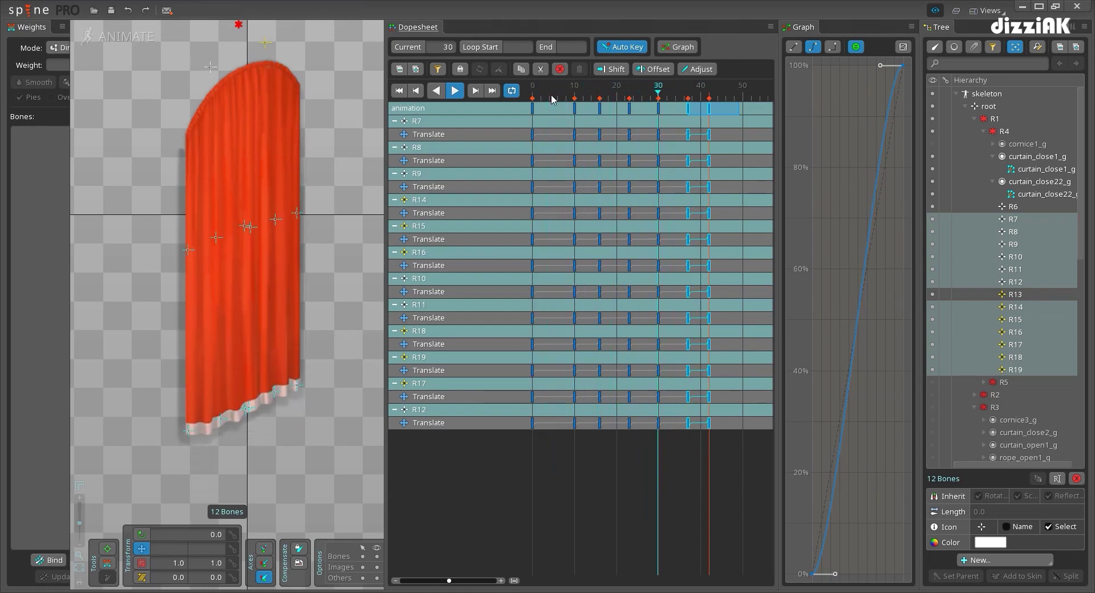
Check the bounce around frame 30 in playback, save the project, and go to frame 10
click(656, 98)
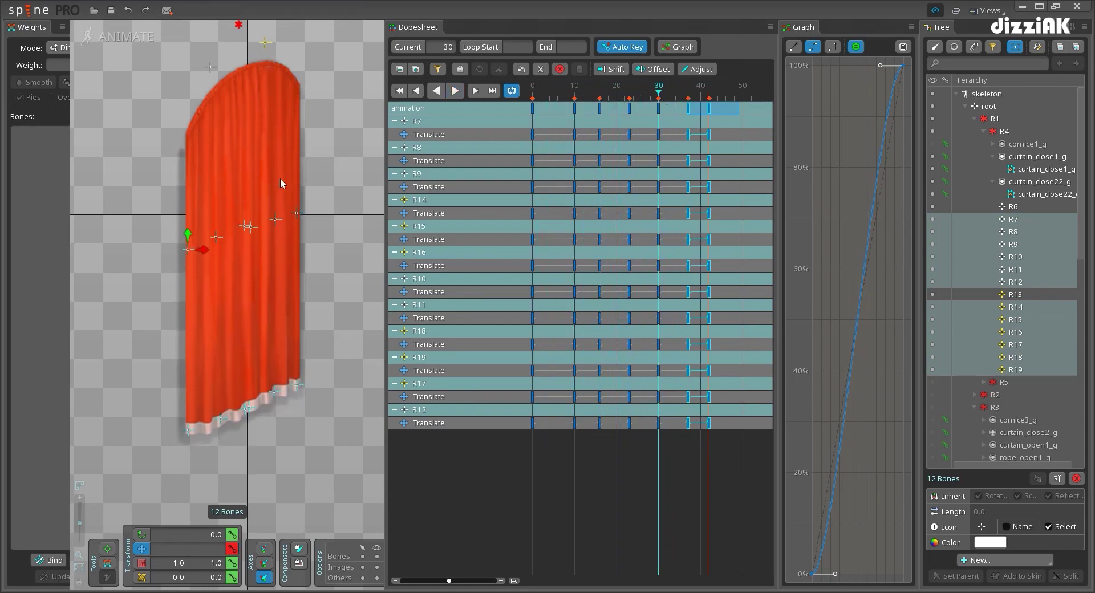
click(552, 100)
key(d)
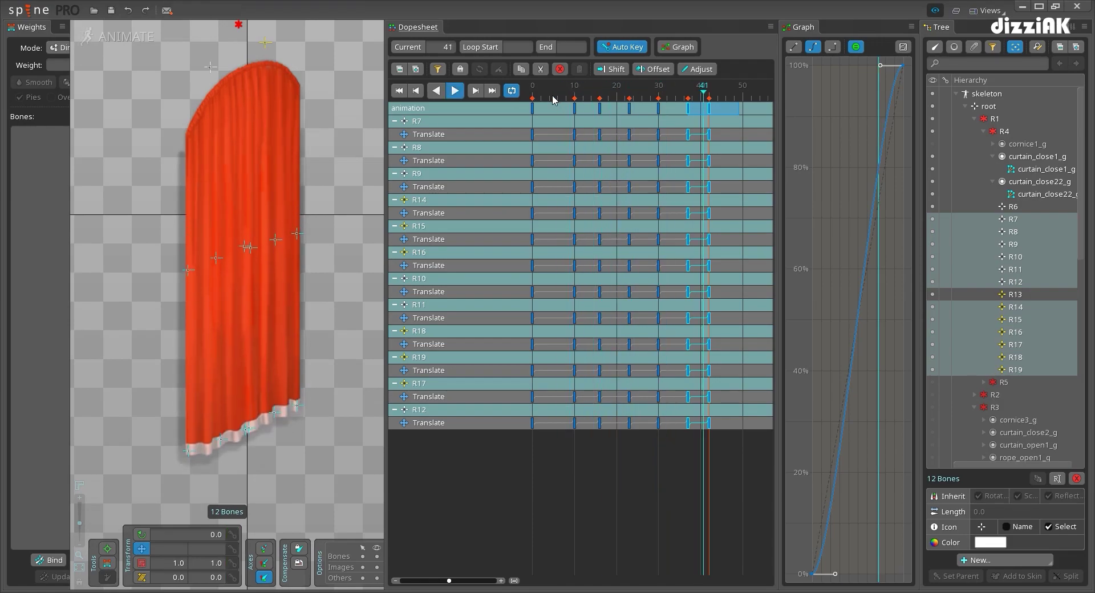
key(d)
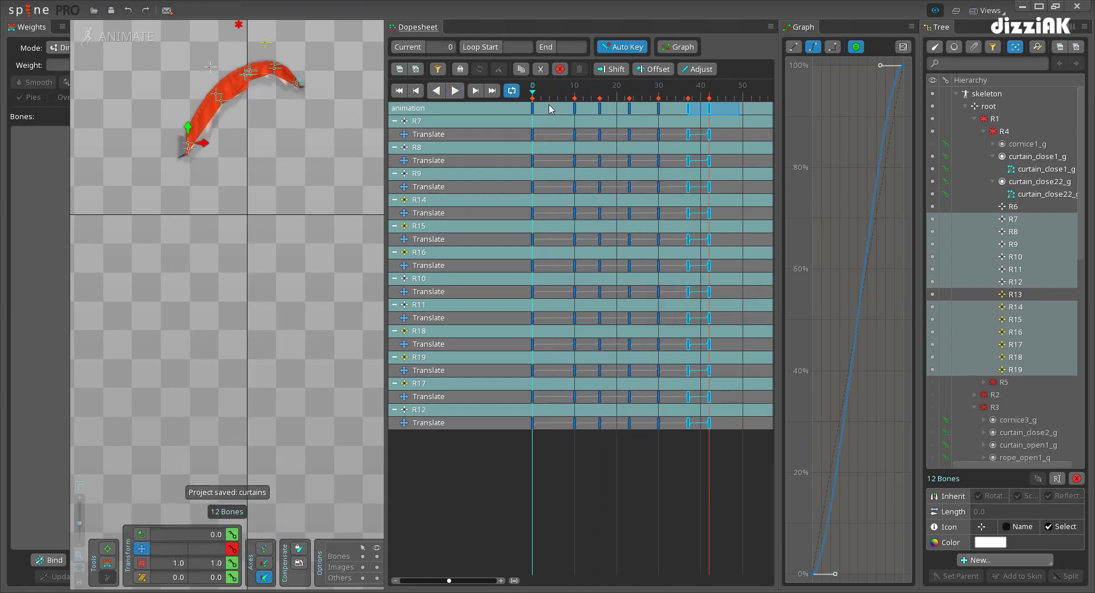
key(space)
drag(571, 97, 576, 98)
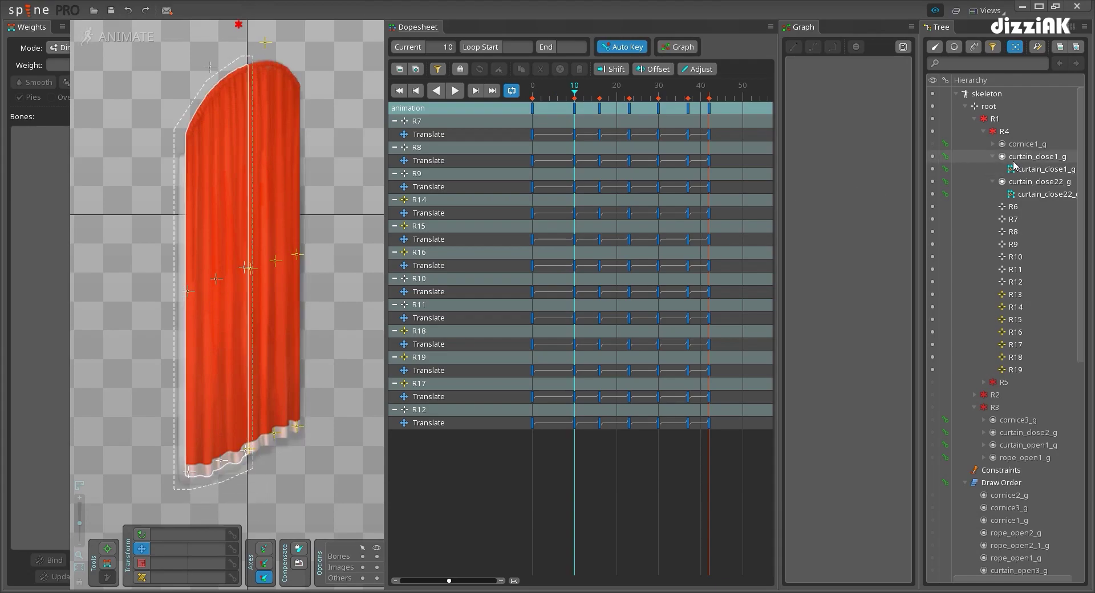
Hide the curtain_close22_g slot in Setup mode and return to Animate mode to see the other curtain half alone
click(106, 39)
click(813, 178)
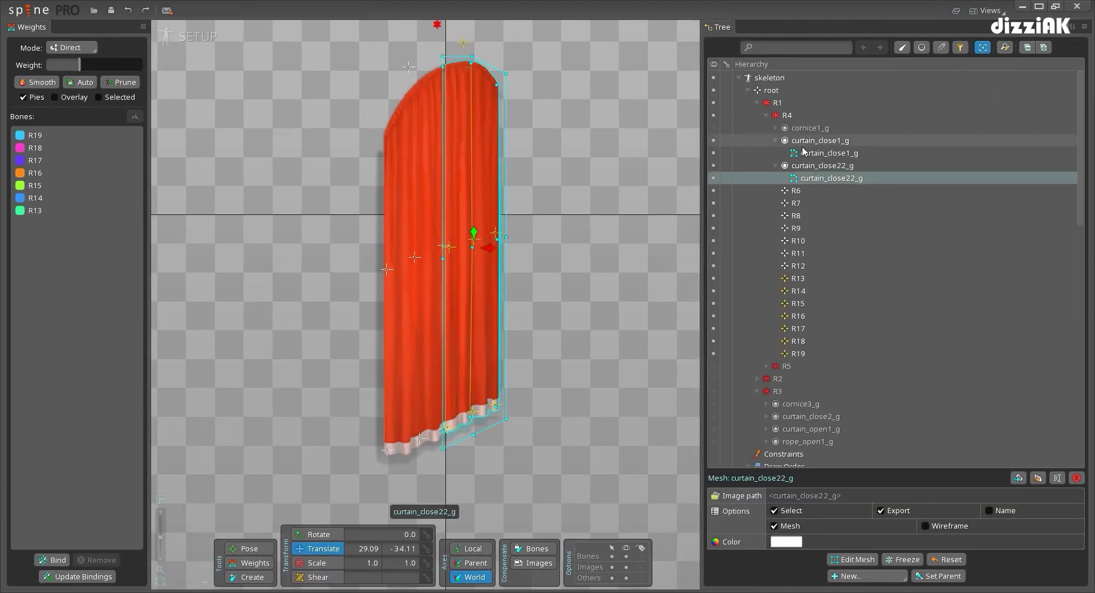
click(715, 166)
click(178, 39)
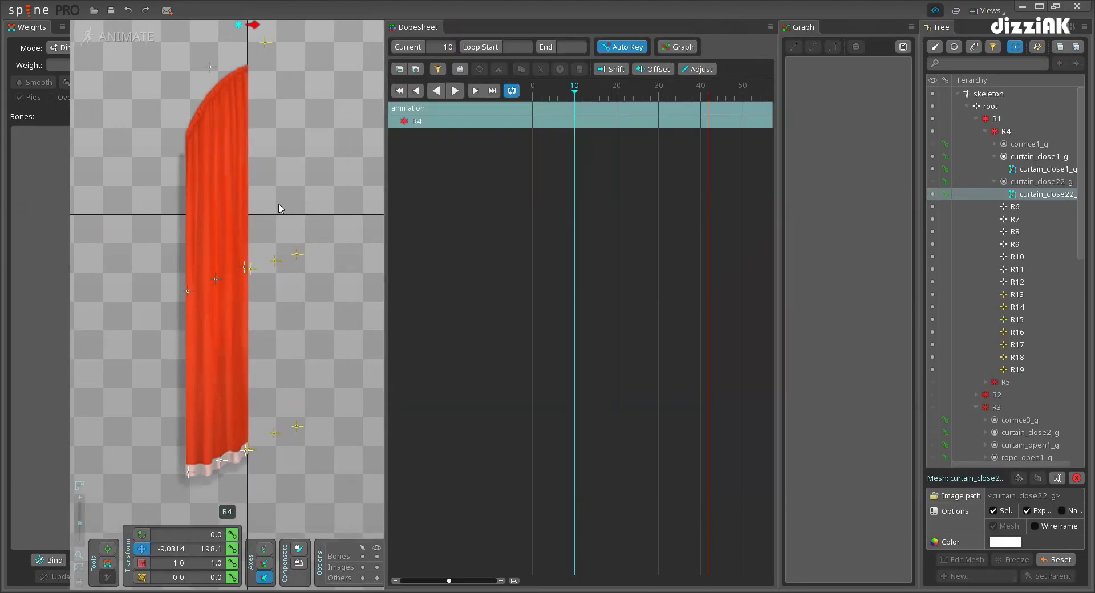
mouse_move(538, 100)
mouse_down()
mouse_move(532, 94)
mouse_move(549, 94)
mouse_up()
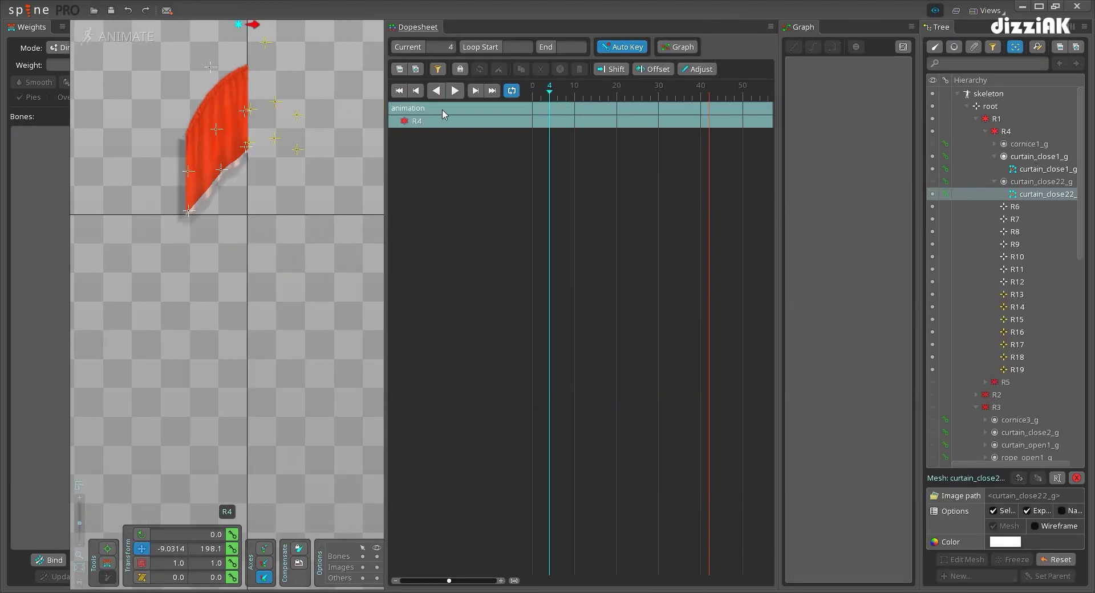
Try bulging the curtain's middle at frame 10 by moving bones R7 and R9 outward to opposite sides
click(1014, 220)
ctrl+click(1015, 232)
ctrl+click(1014, 244)
click(576, 95)
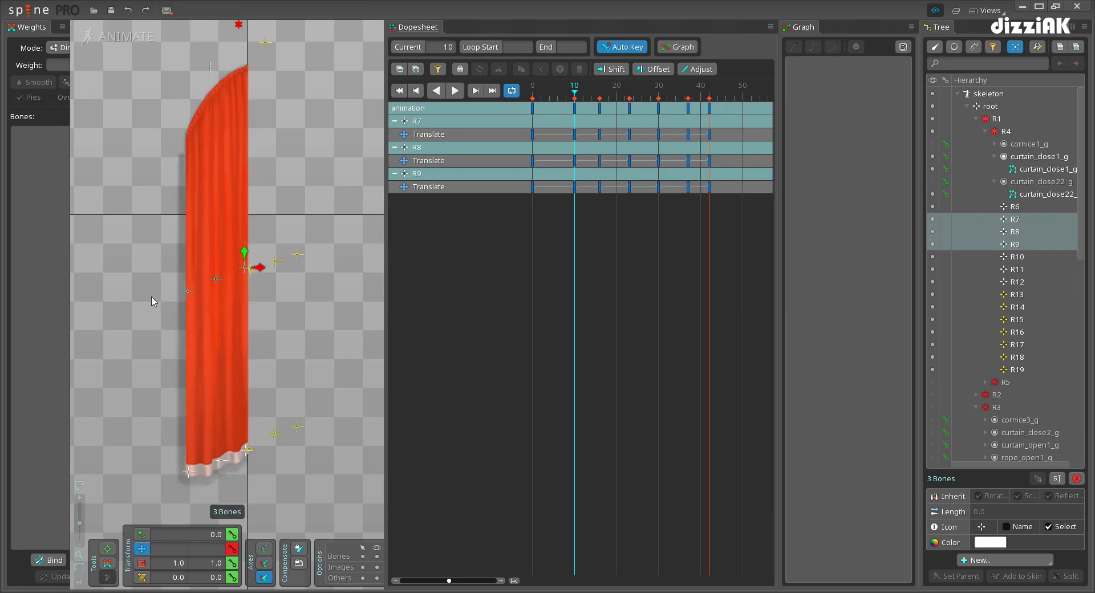
scroll(197, 316, up, 3)
click(204, 244)
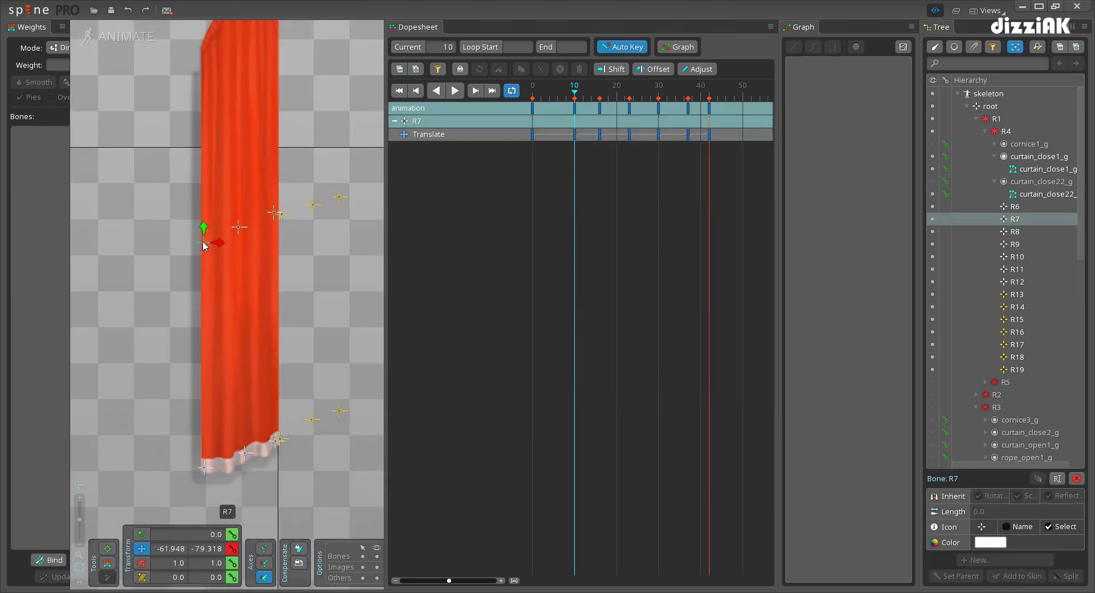
drag(204, 243, 180, 246)
drag(274, 212, 310, 202)
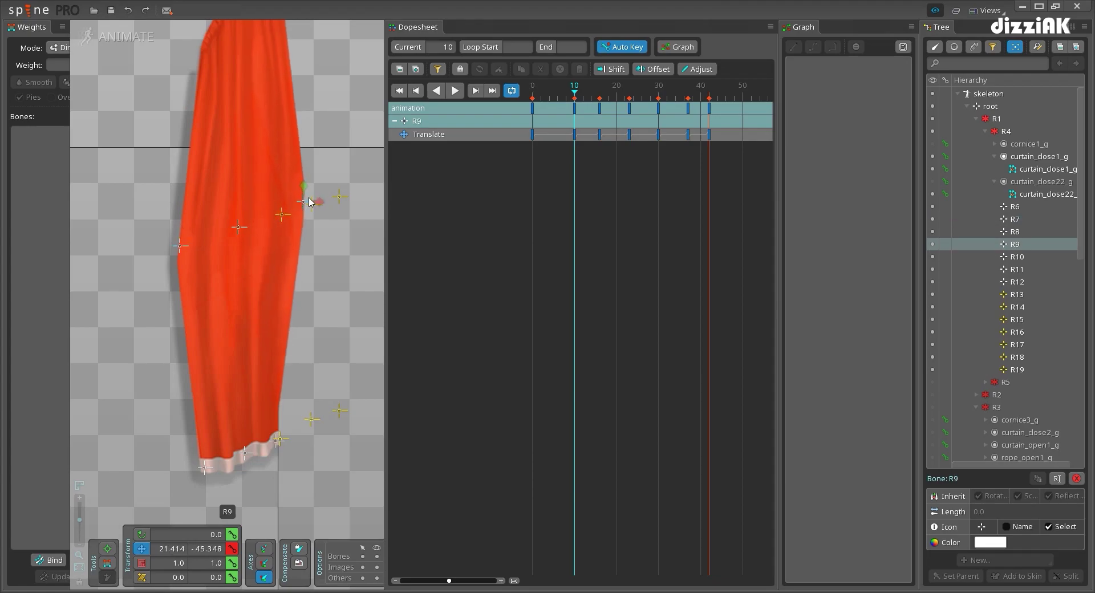
Try narrowing the curtain's hem at frame 10 by moving bones R10 and R12 slightly inward
click(195, 405)
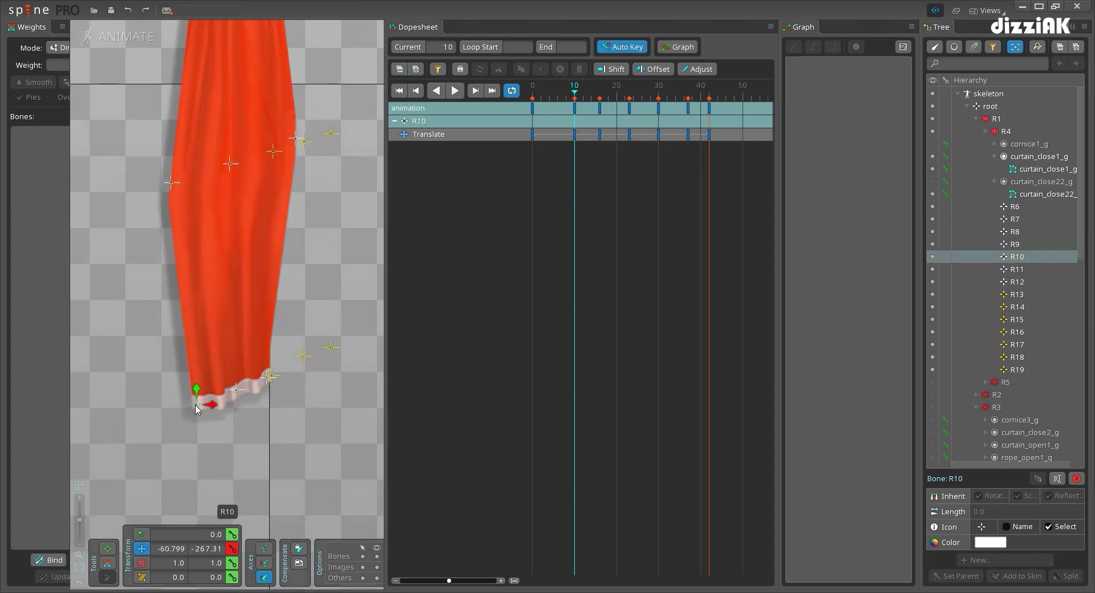
drag(196, 406, 204, 404)
click(265, 378)
drag(265, 380, 259, 383)
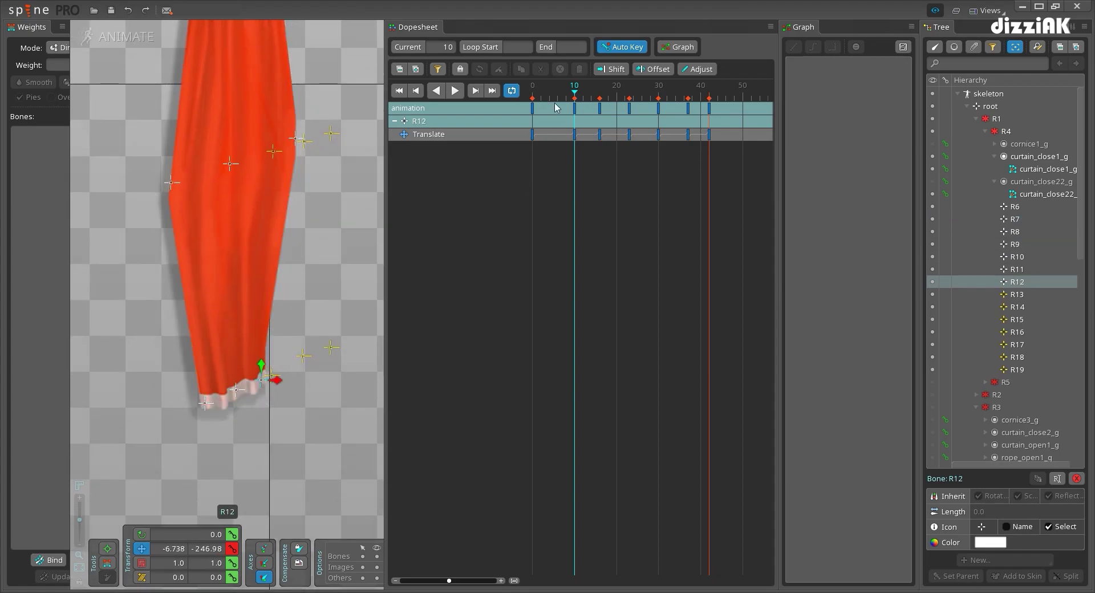
scroll(214, 243, down, 3)
drag(255, 246, 235, 281)
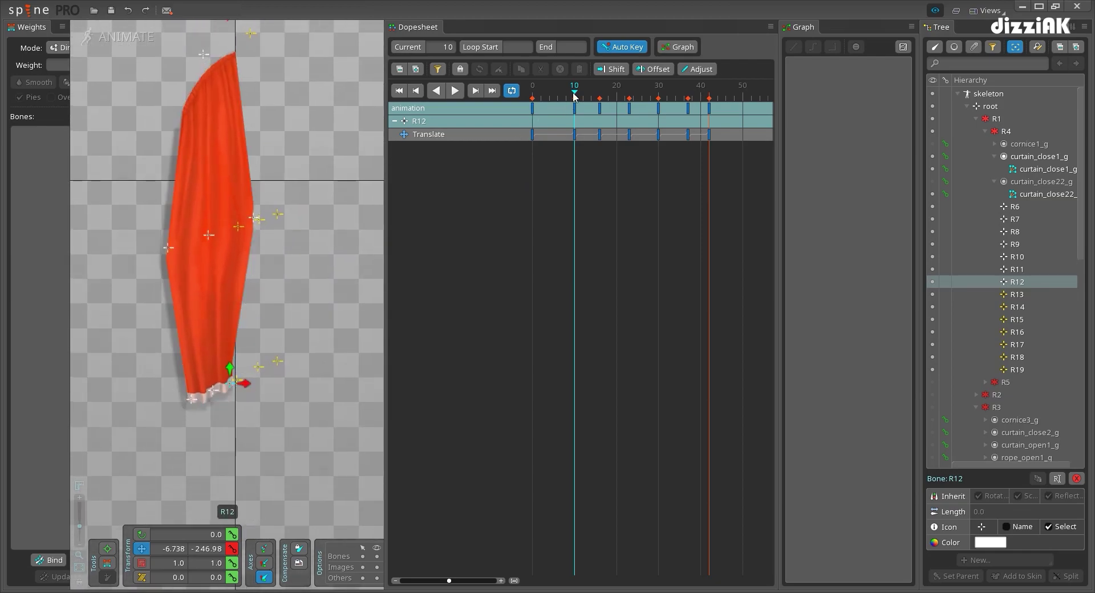
Undo the moves of bones R7, R9, R10 and R12 at frame 10
mouse_move(574, 94)
mouse_down()
mouse_move(561, 109)
mouse_move(575, 110)
mouse_up()
key(ctrl+z)
key(ctrl+z)
key(ctrl+z)
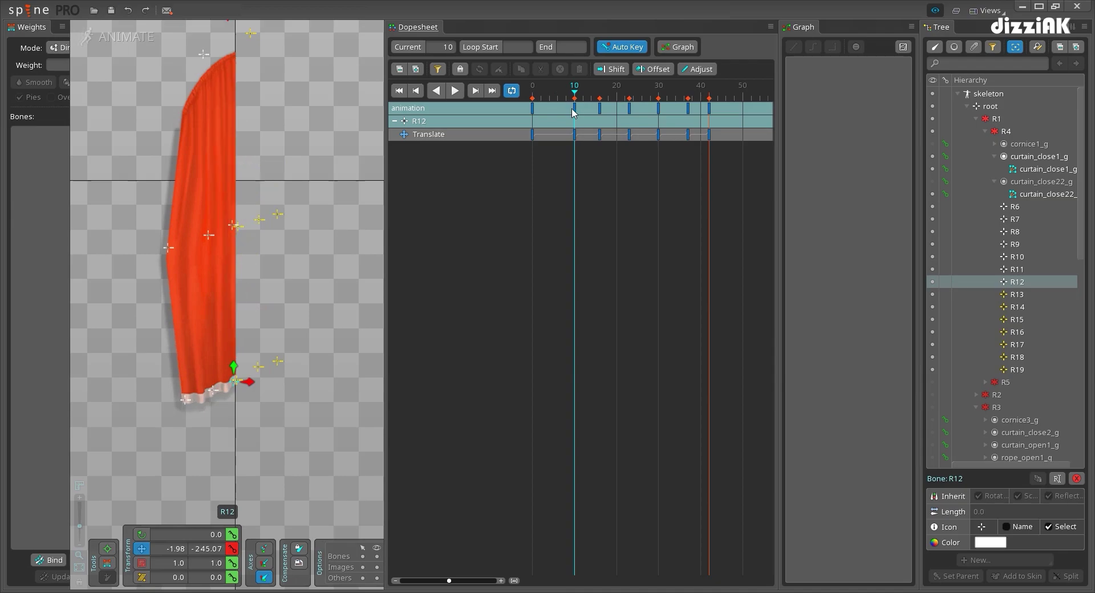
Try delaying all keys after frame 0 of the middle bones R7, R8 and R9 by three frames, and undo it
click(184, 244)
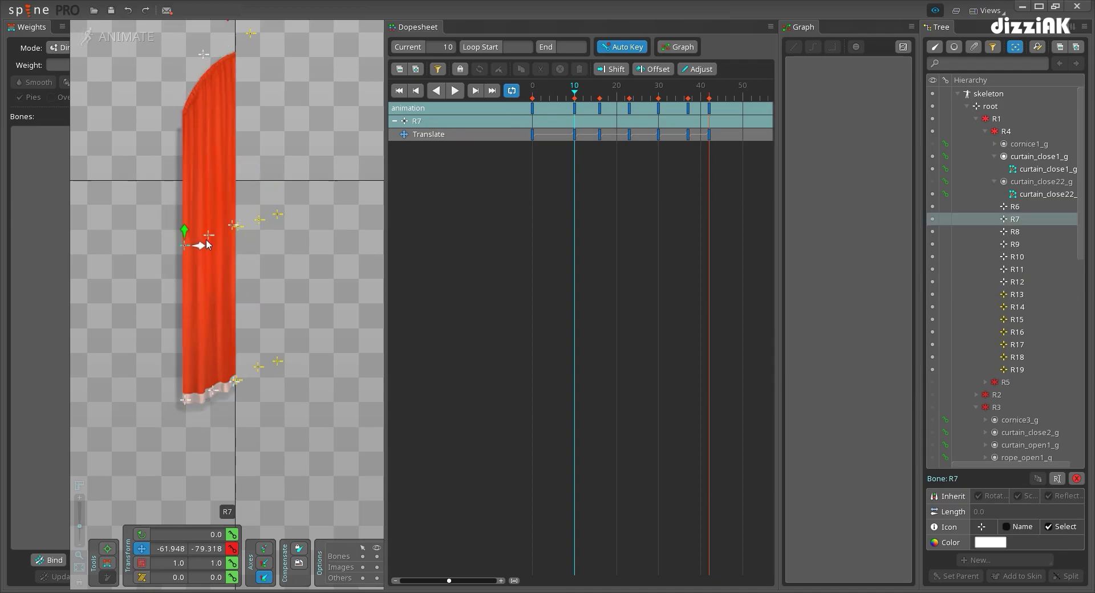
ctrl+click(209, 234)
ctrl+click(233, 225)
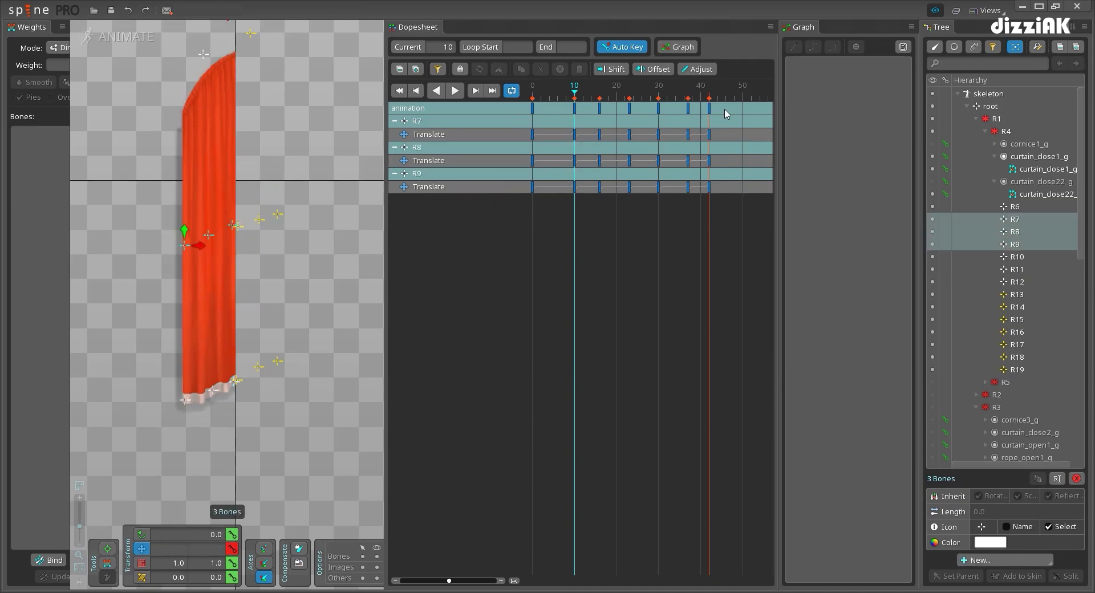
mouse_move(557, 93)
mouse_down()
mouse_move(688, 96)
mouse_move(578, 114)
mouse_move(597, 109)
mouse_move(541, 106)
mouse_move(562, 105)
mouse_up()
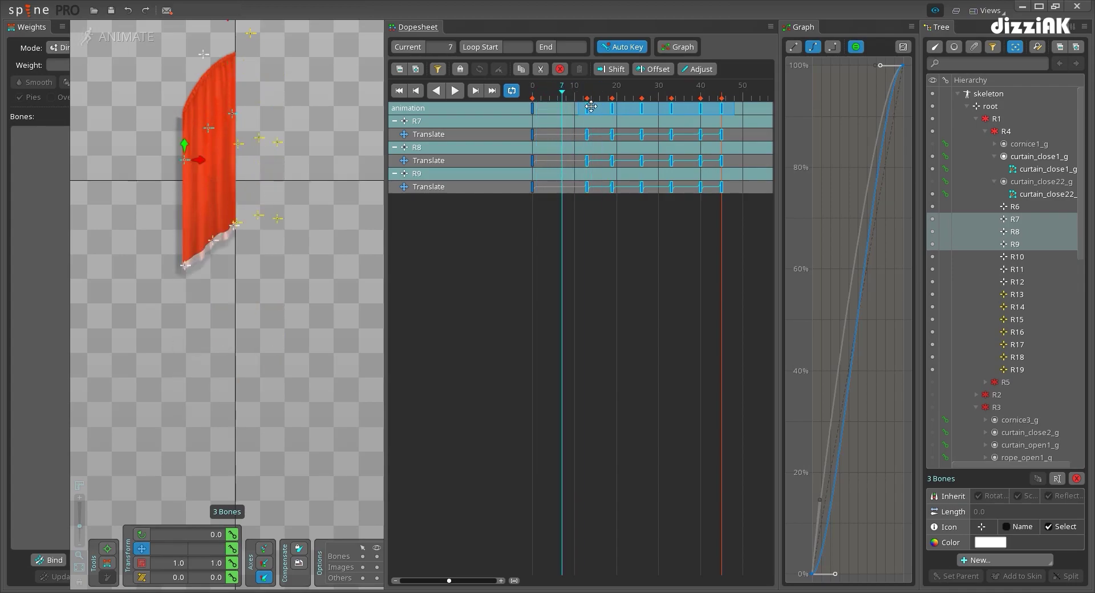
key(ctrl+z)
Try delaying all keys after frame 0 of hem bones R10, R11 and R12 by three frames, preview the motion and undo it
click(185, 265)
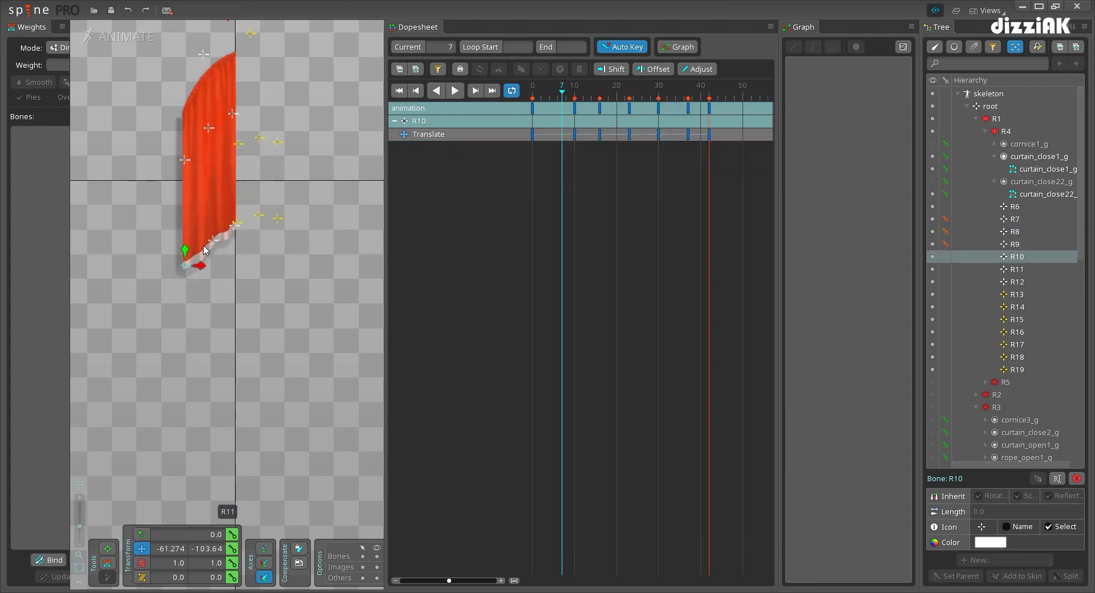
ctrl+click(213, 241)
ctrl+click(234, 226)
drag(726, 110, 596, 113)
key(space)
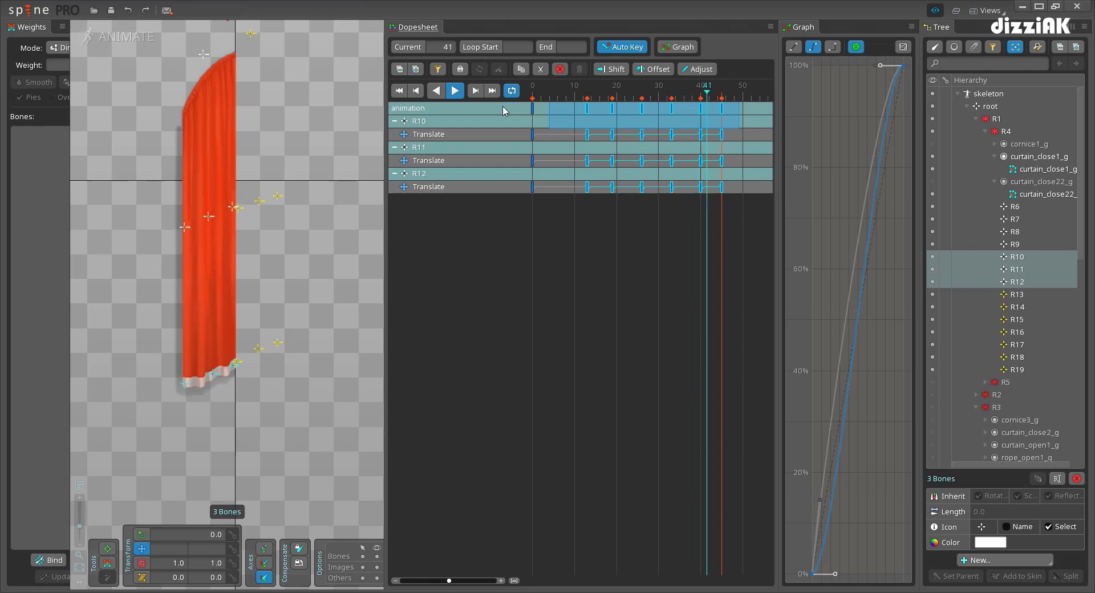
key(space)
key(ctrl+z)
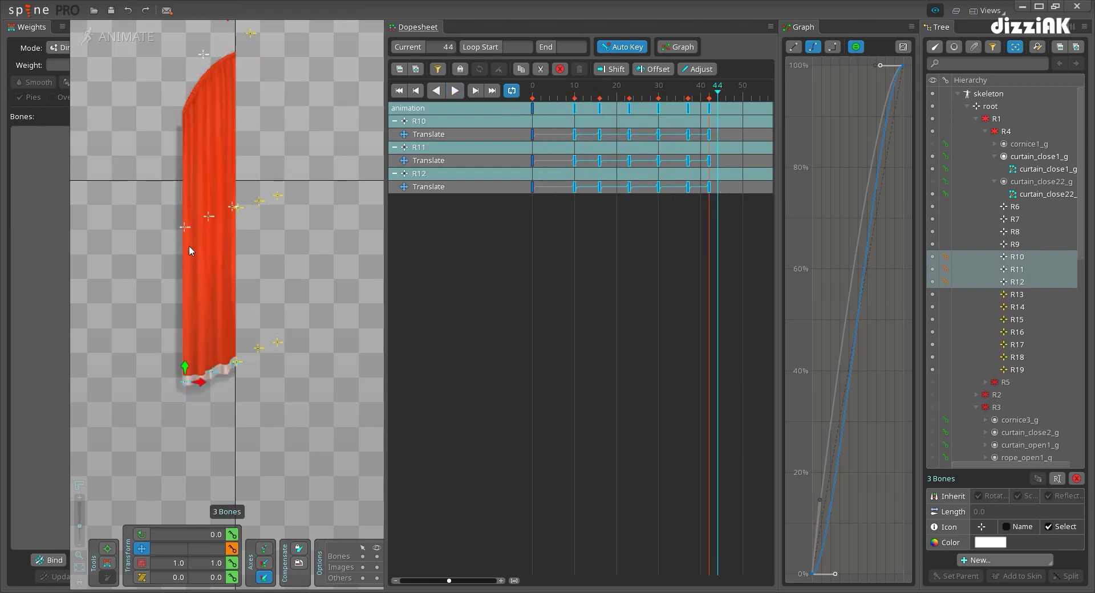
Stretch the keys after frame 16 of bones R7–R12 and R14–R19 so that their last key falls on frame 46
ctrl+click(208, 217)
click(1020, 224)
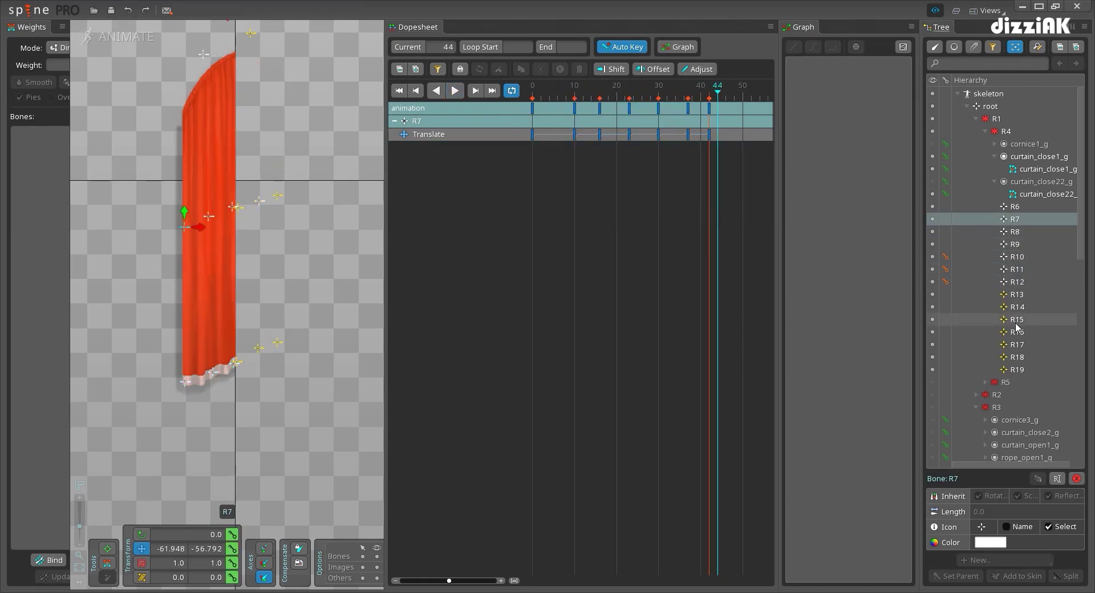
shift+click(1017, 370)
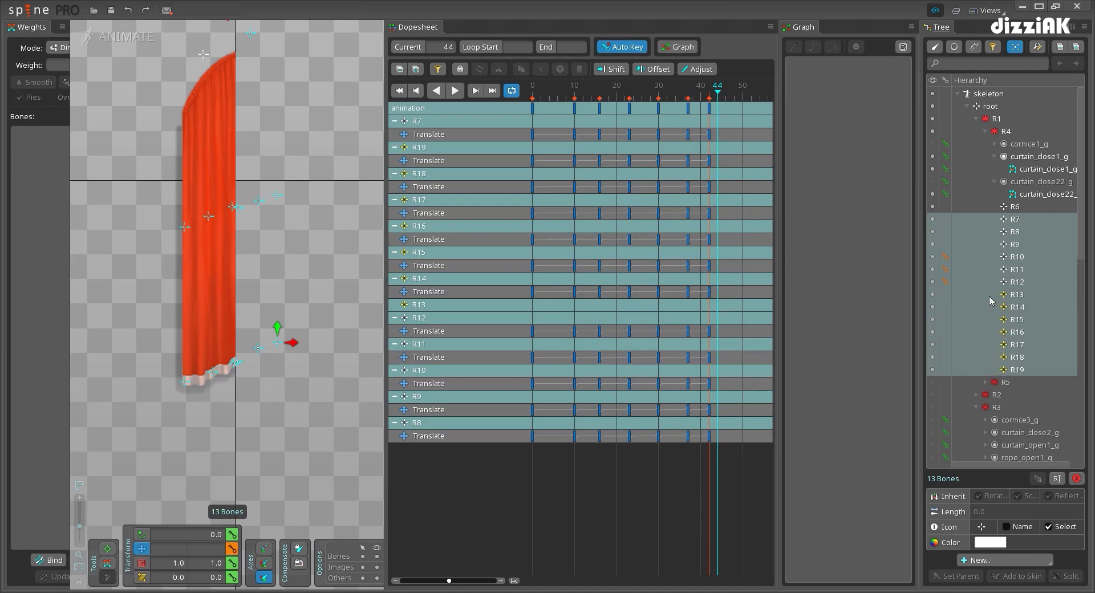
ctrl+click(1012, 295)
click(575, 97)
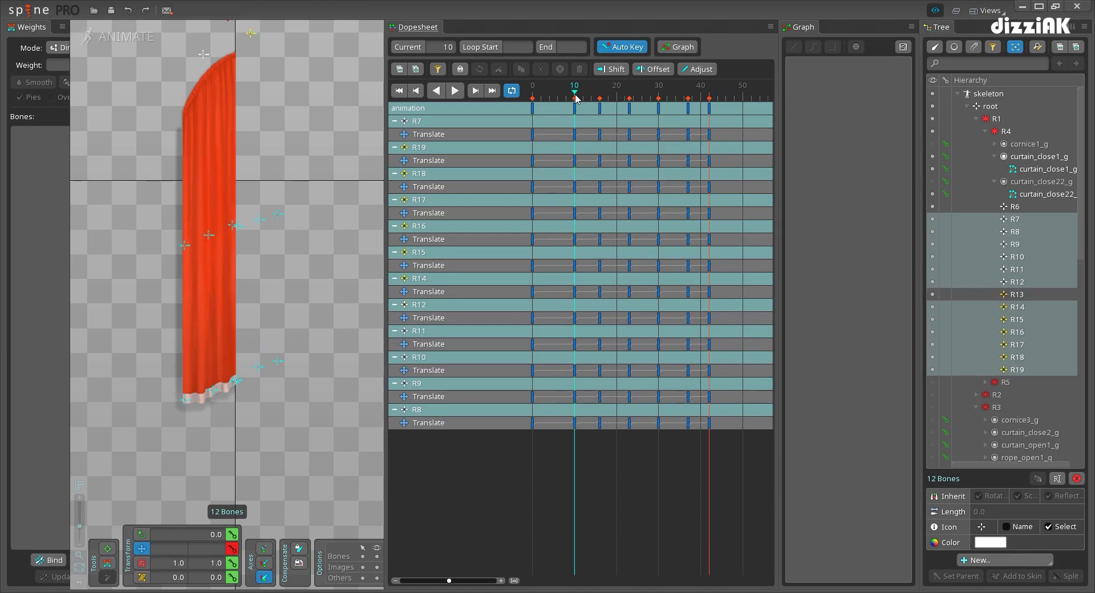
drag(746, 110, 640, 113)
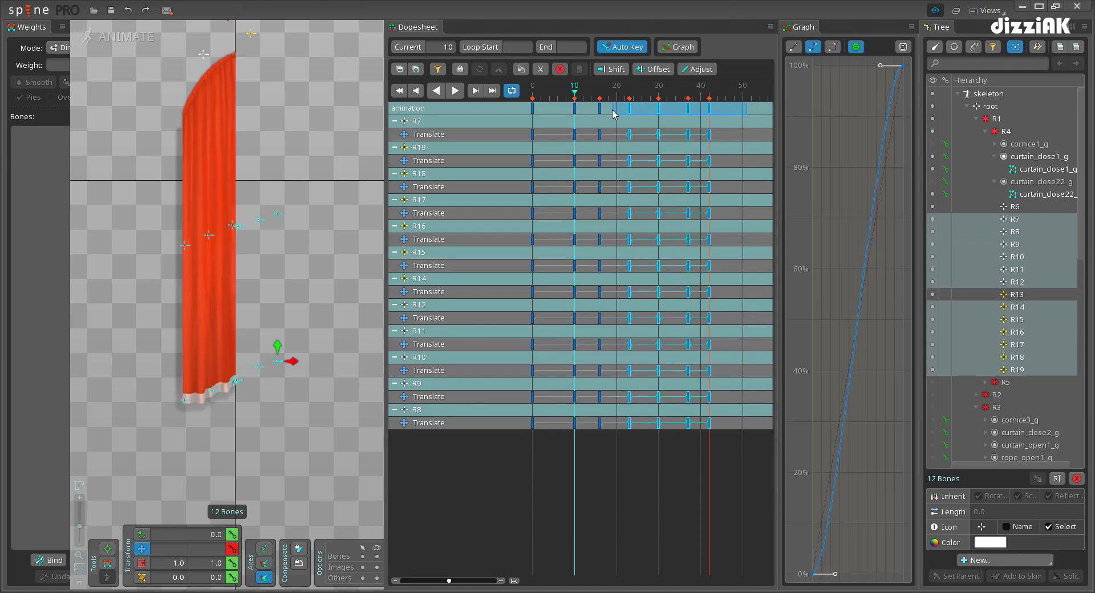
drag(746, 108, 766, 107)
click(551, 96)
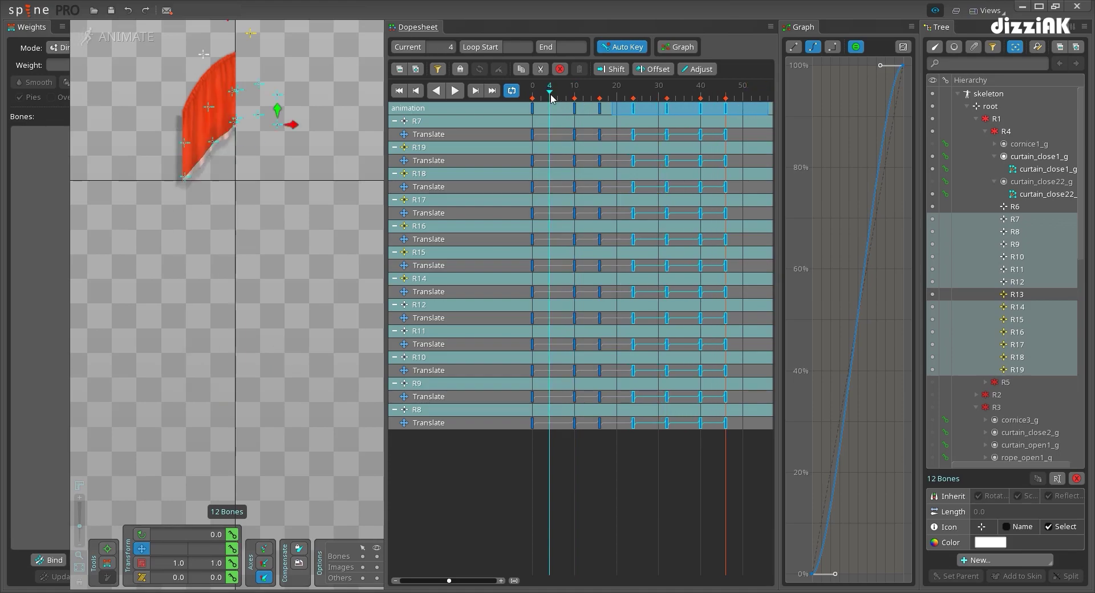
Preview the stretched curtain animation and save the project
key(Escape)
key(space)
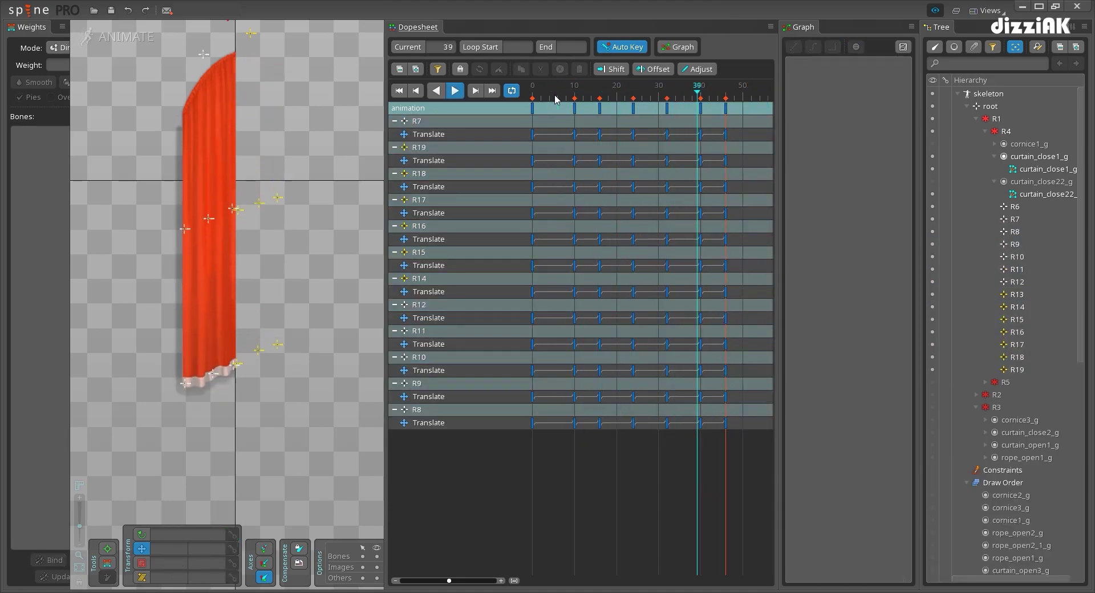
key(space)
key(ctrl+s)
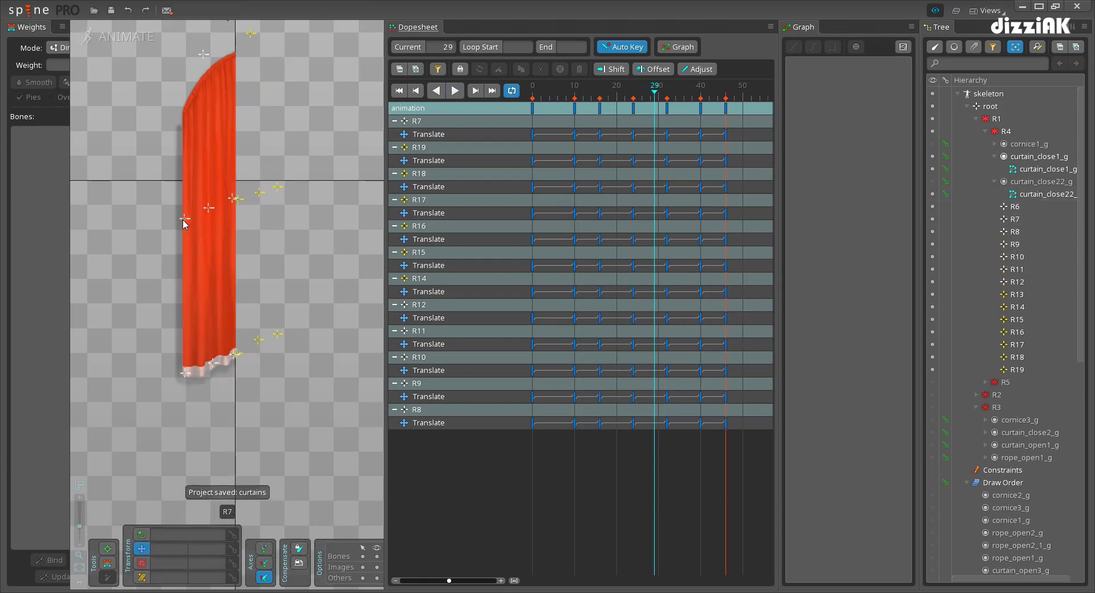
Delay all keys after frame 0 of hem bones R10, R11 and R12 by three frames and preview the motion
click(185, 372)
ctrl+click(213, 363)
ctrl+click(234, 355)
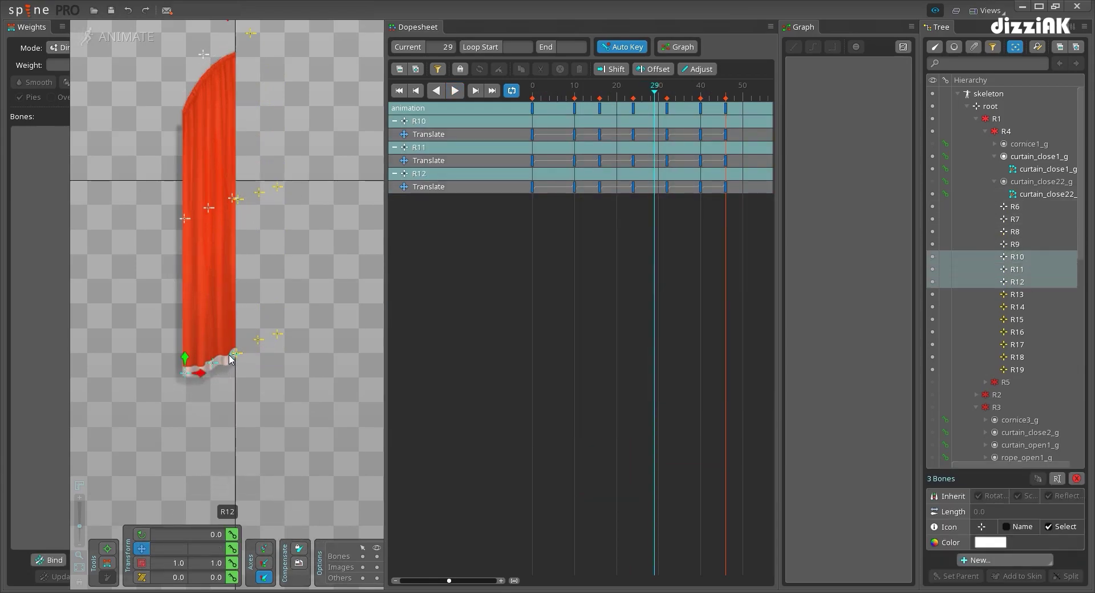
drag(755, 105, 612, 102)
key(space)
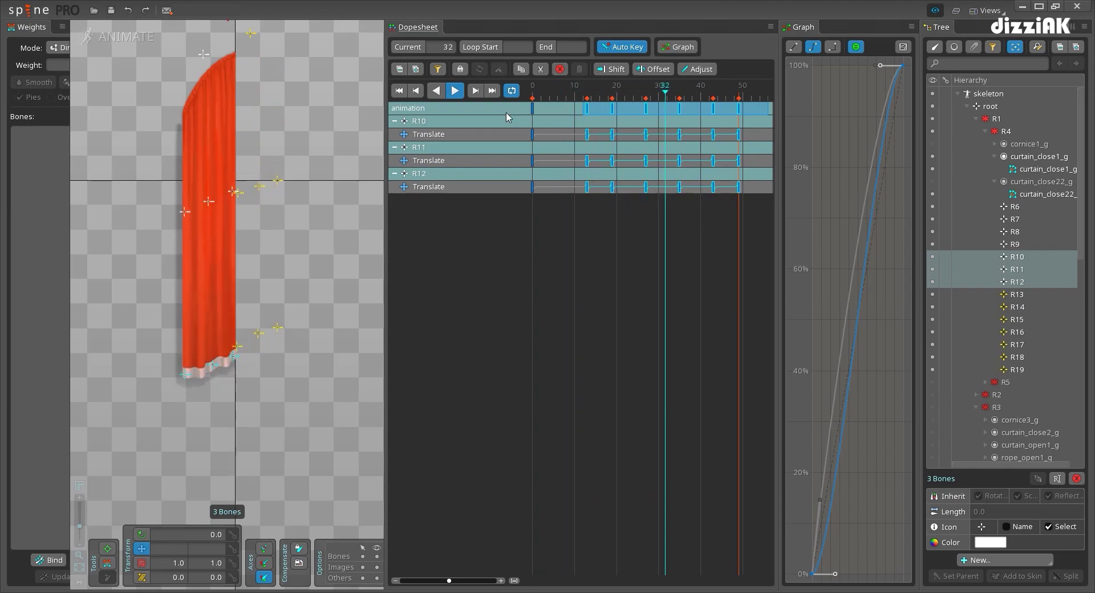
key(space)
Delay all keys after frame 0 of bones R17, R18 and R19 by three frames, preview the motion and save the project
click(237, 355)
ctrl+click(258, 342)
ctrl+click(277, 337)
drag(740, 108, 571, 108)
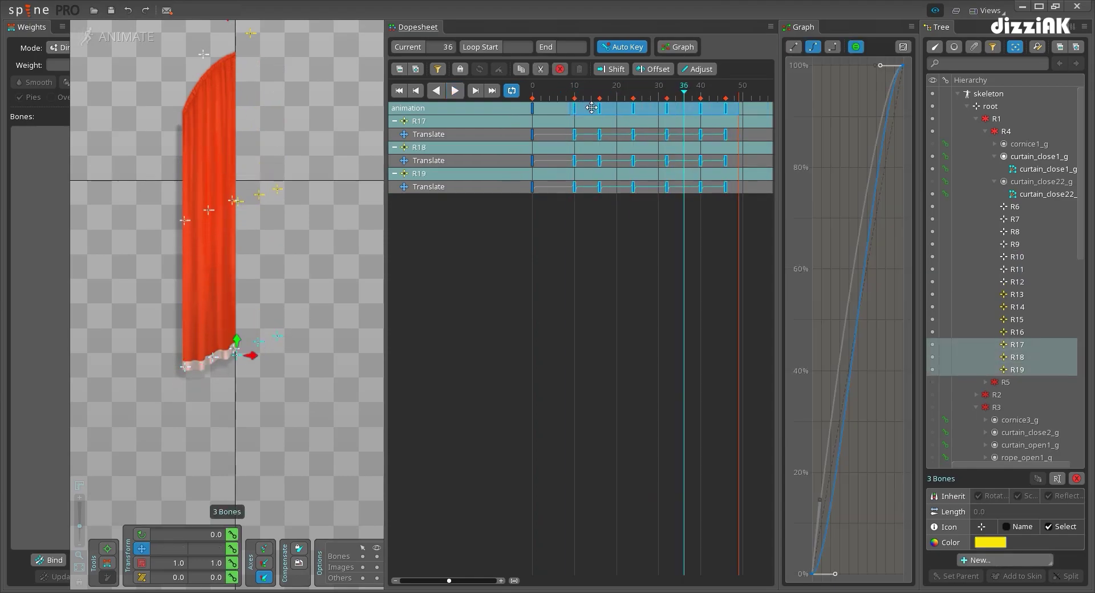
key(space)
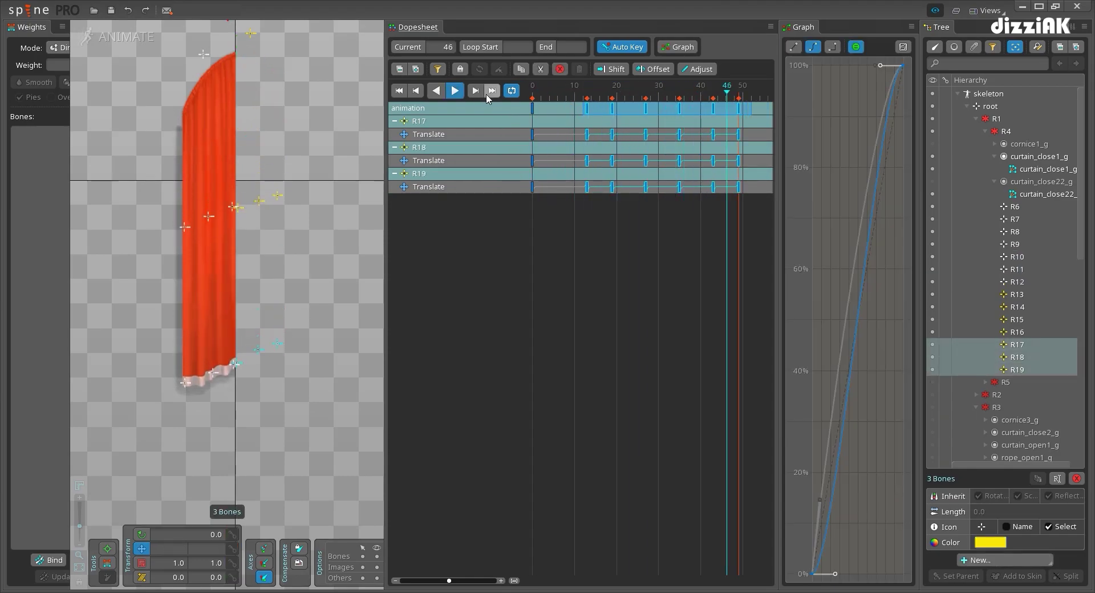
key(d)
key(ctrl+s)
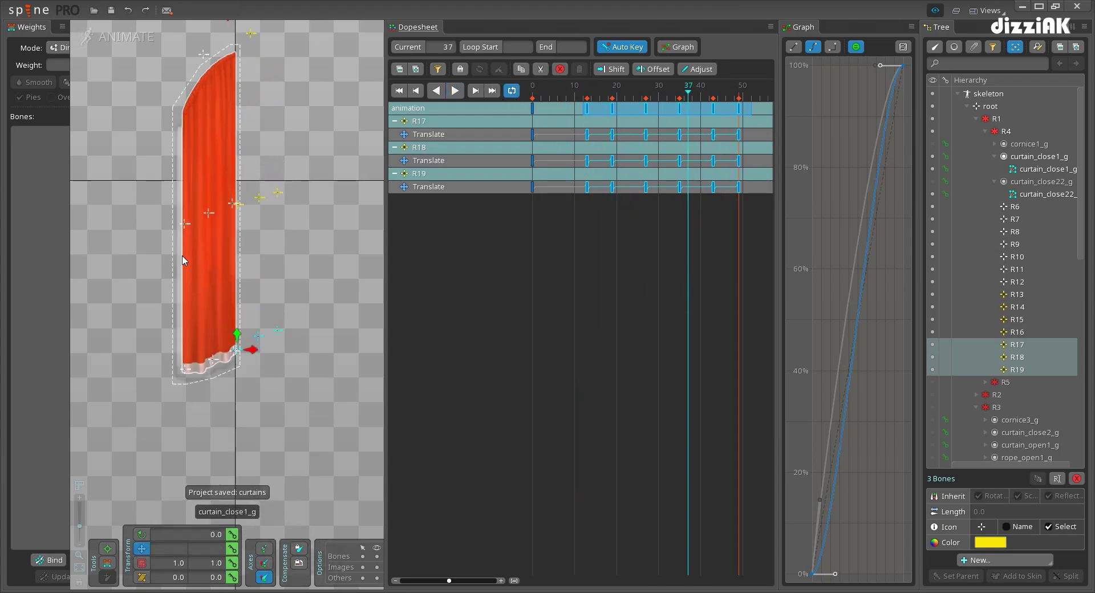
Widen the curtain's middle at frame 10 by moving bones R7 and R9 outward
key(space)
click(184, 226)
click(575, 101)
scroll(142, 253, up, 2)
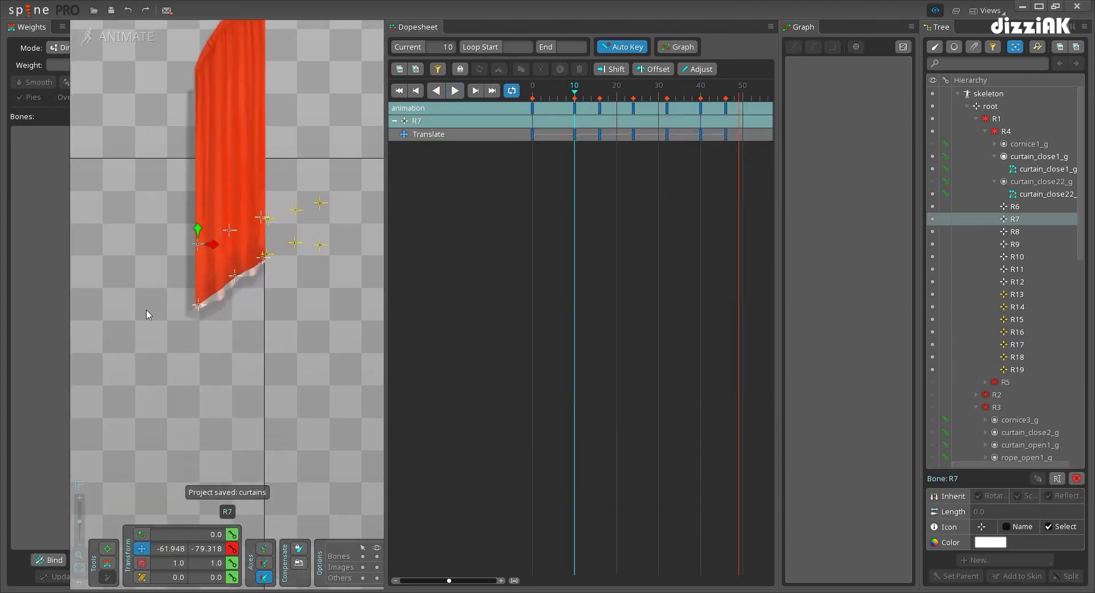
drag(148, 312, 132, 318)
drag(265, 219, 278, 215)
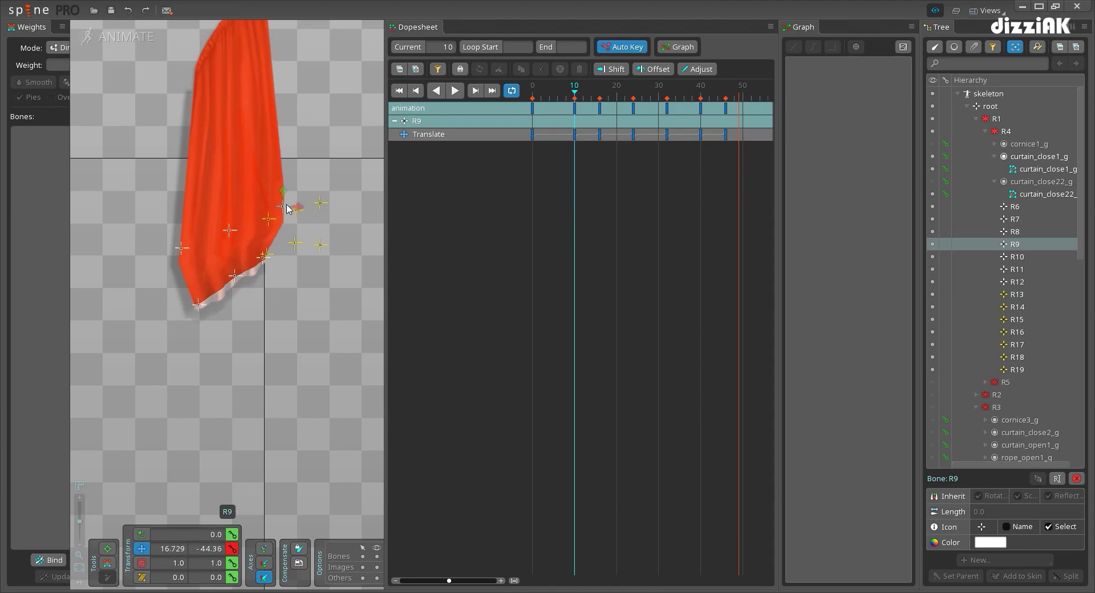
Narrow the curtain's hem at frame 13 by moving bones R10 and R12 inward
click(199, 305)
click(586, 94)
drag(200, 449, 212, 447)
scroll(258, 427, up, 2)
click(256, 424)
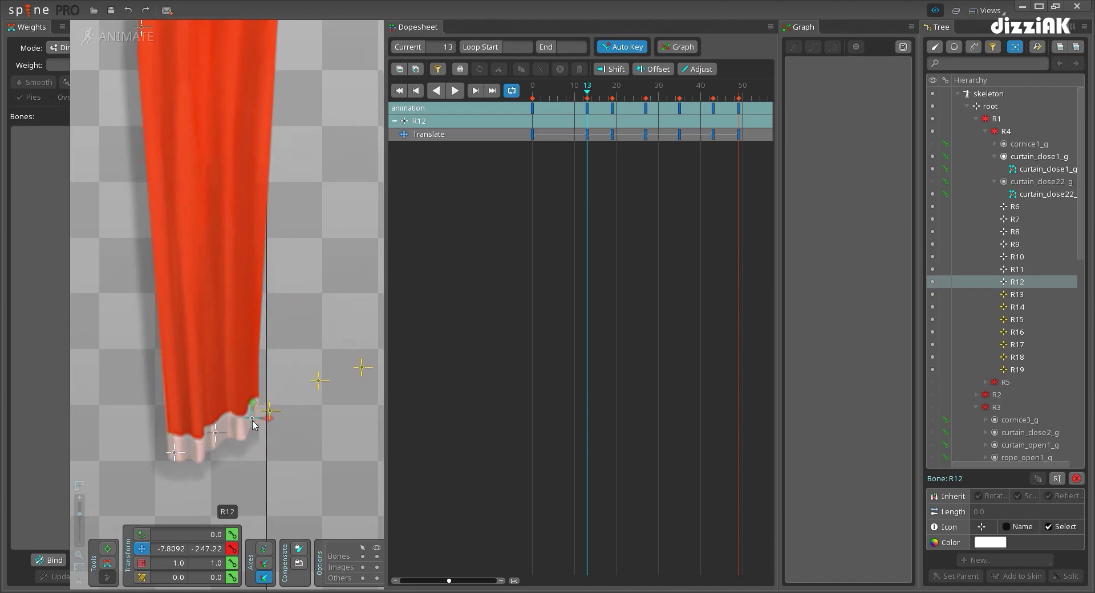
scroll(289, 344, down, 4)
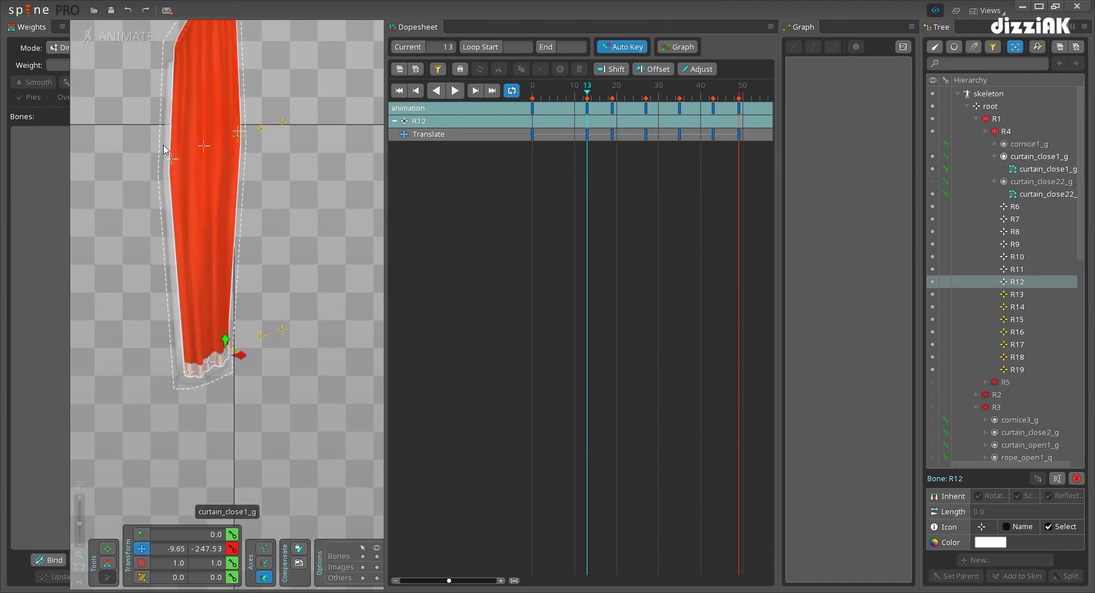
Narrow the curtain's middle at frame 16 by moving bones R7 and R9 inward
click(171, 159)
key(alt+Right)
scroll(197, 172, up, 2)
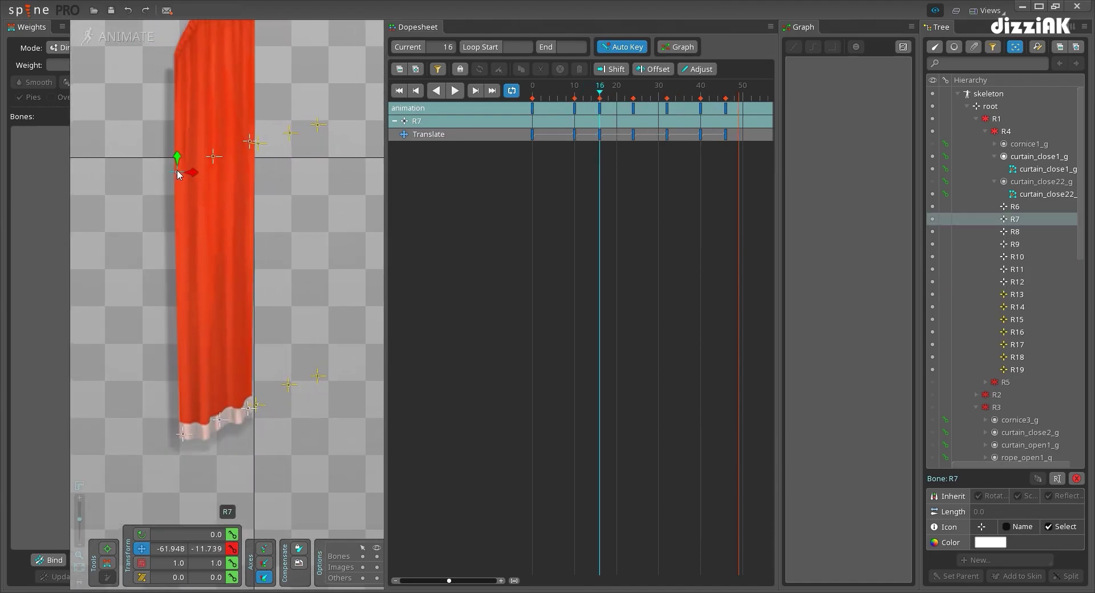
click(232, 150)
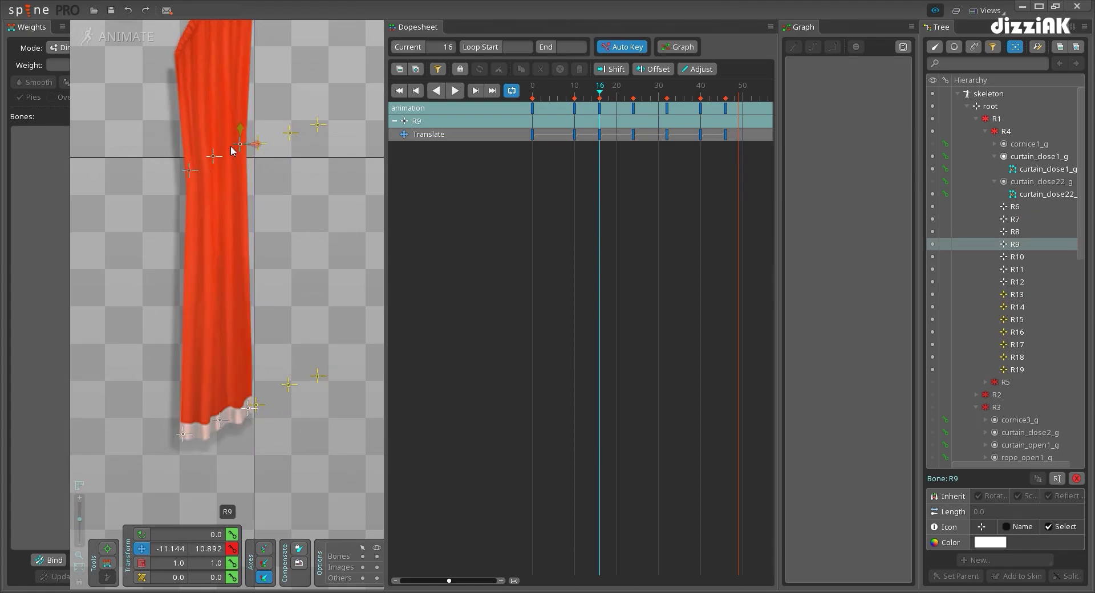
Widen the curtain's middle at frame 24 by moving bones R7 and R9 slightly outward
key(alt+Right)
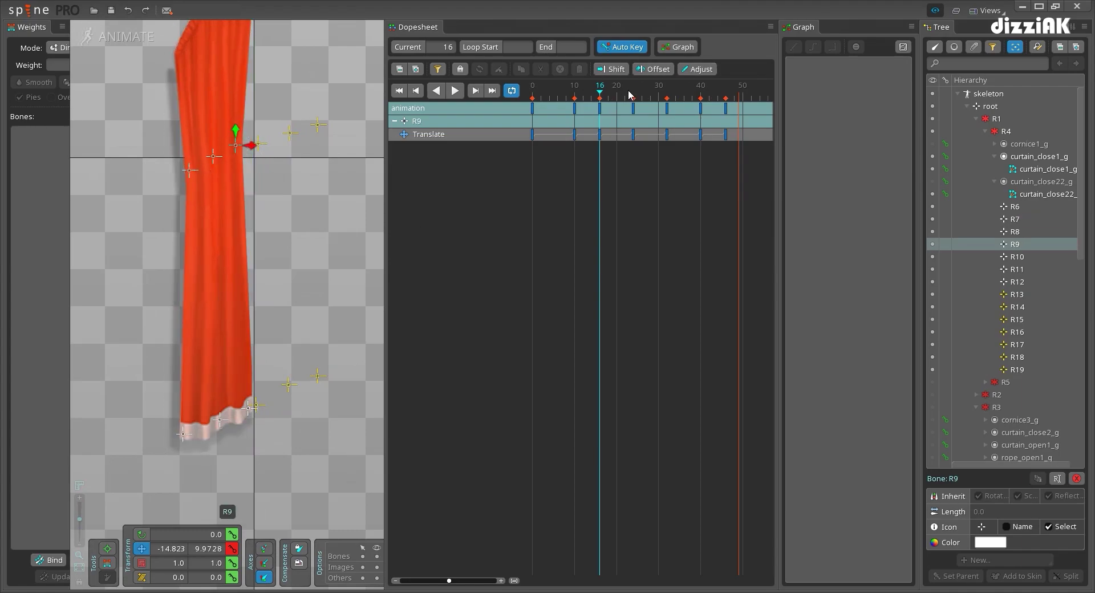
click(164, 238)
drag(162, 244, 159, 244)
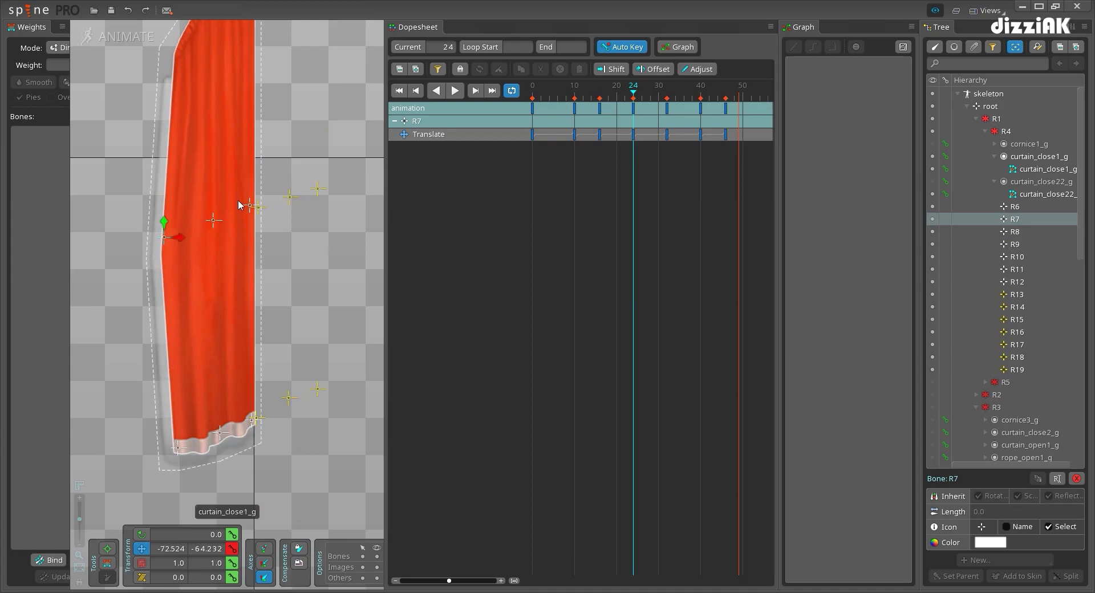
click(254, 206)
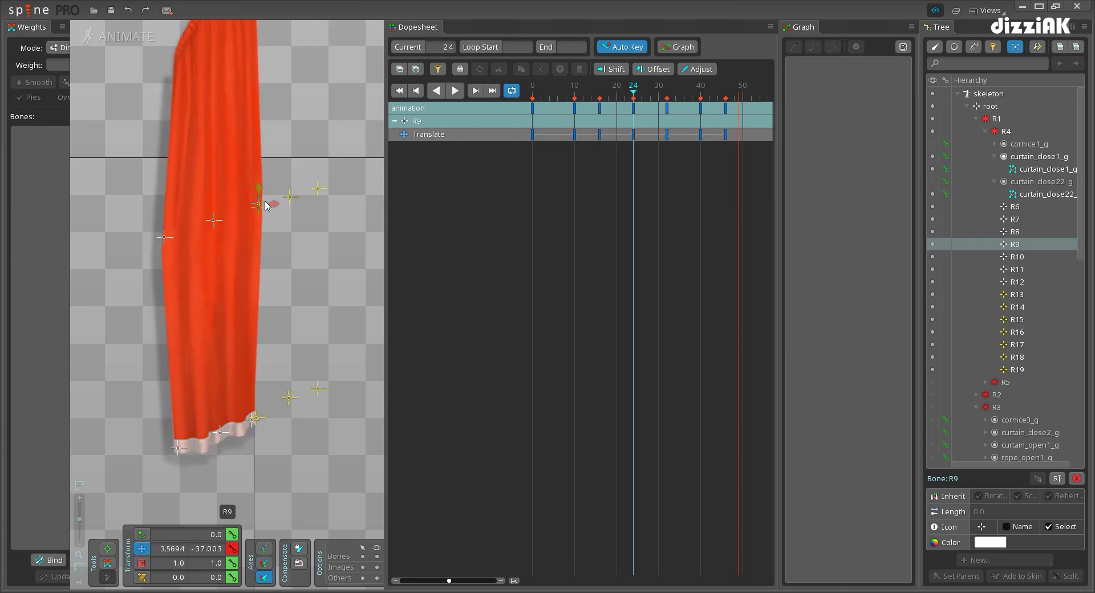
click(166, 236)
drag(166, 237, 170, 236)
click(262, 203)
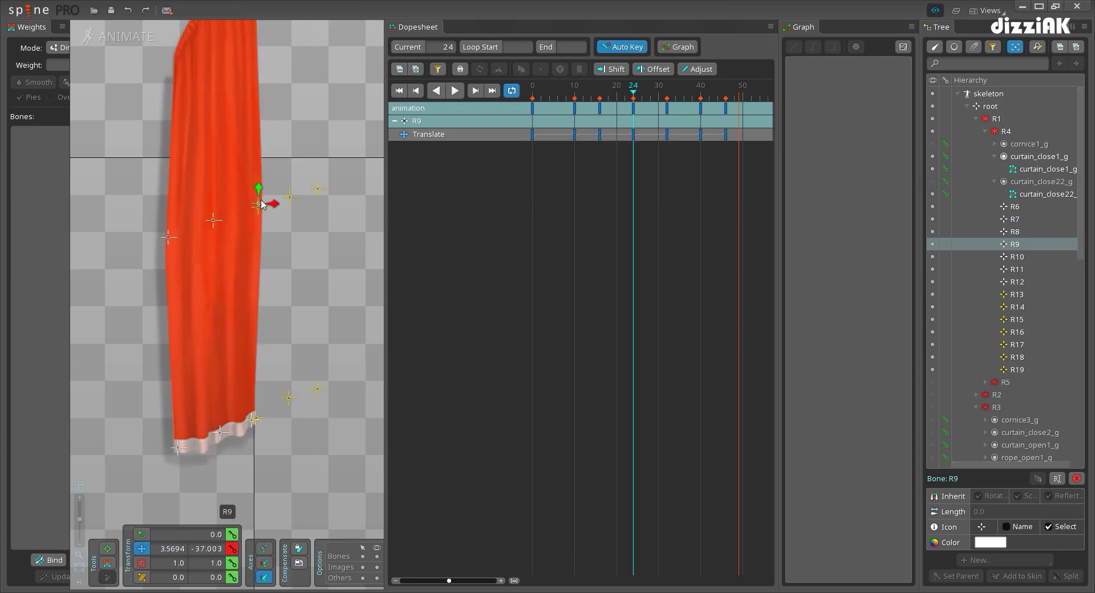
Move middle bones R9 and R7 slightly inward at frame 32 and nudge them outward at frame 40
key(alt+Right)
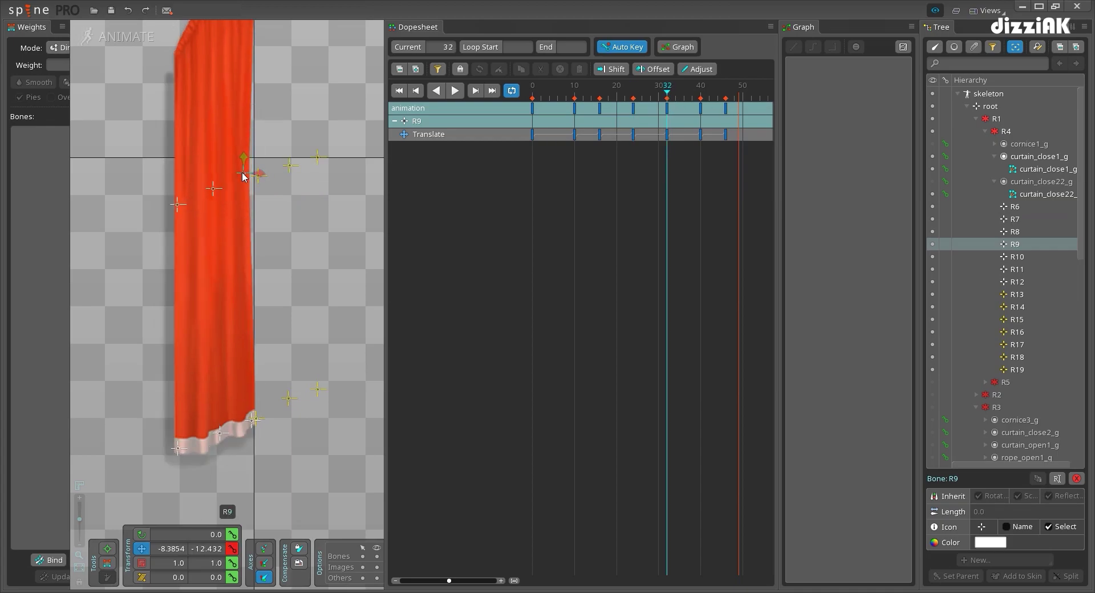
click(185, 202)
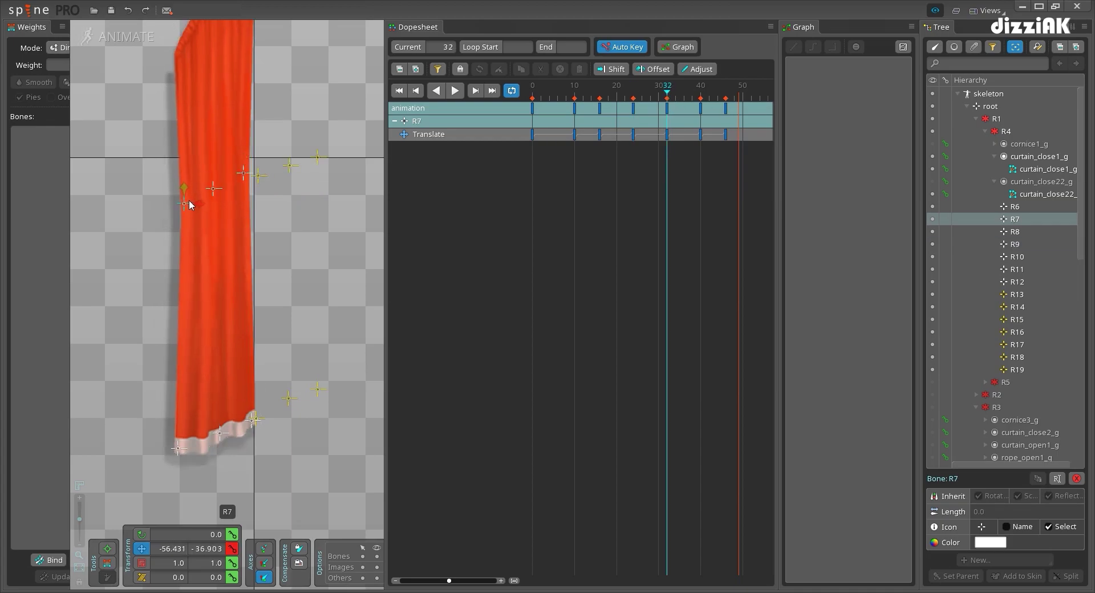
click(703, 95)
click(255, 203)
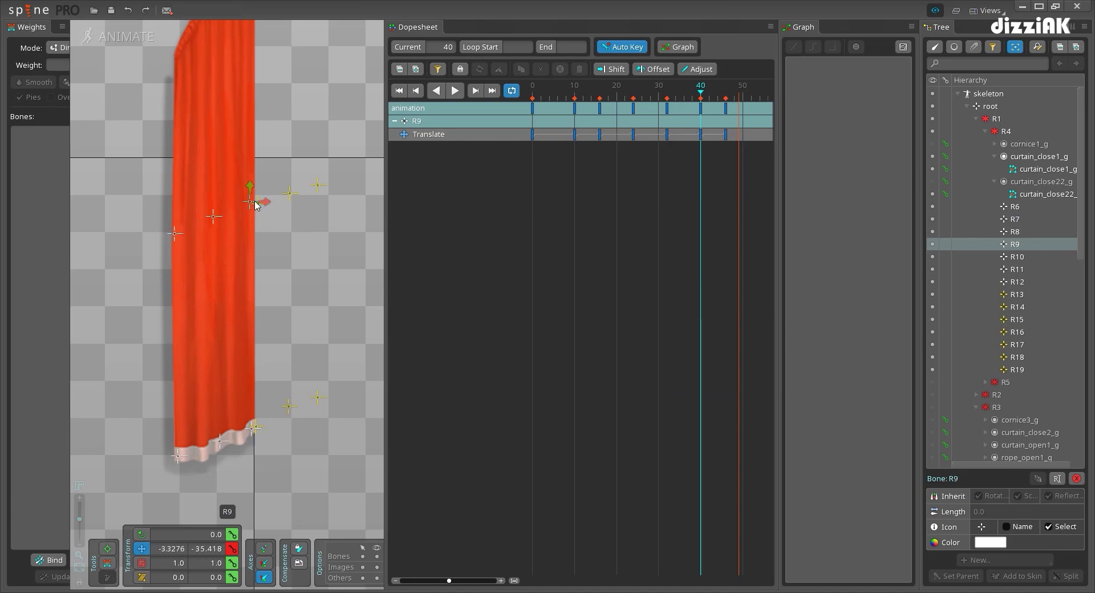
Spread hem bones R10 and R12 outward at frame 19 and pull them slightly inward at frame 27
click(178, 455)
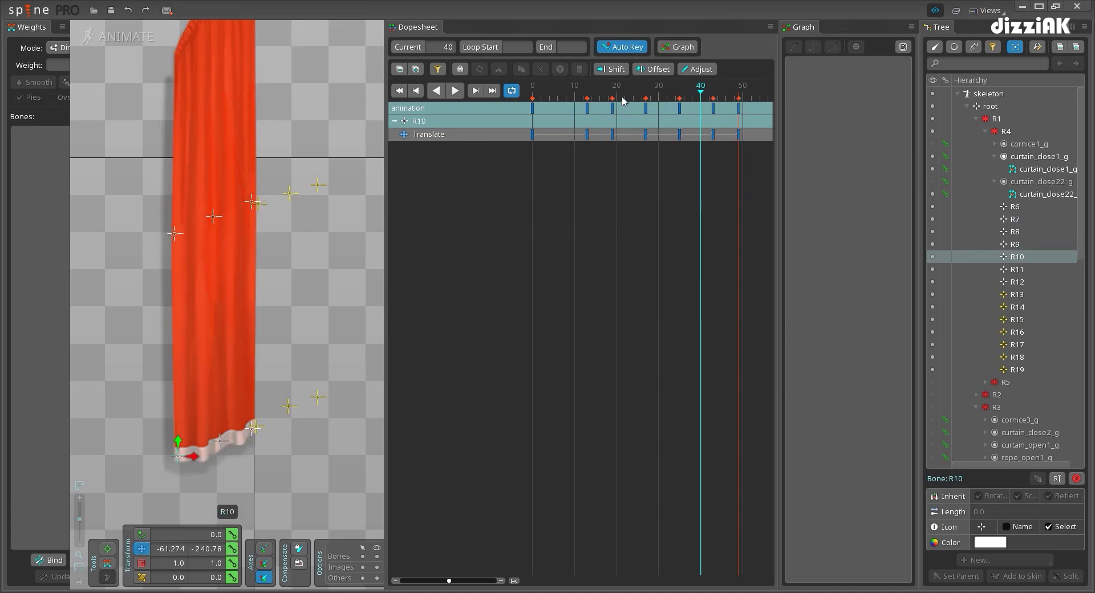
click(588, 93)
click(612, 93)
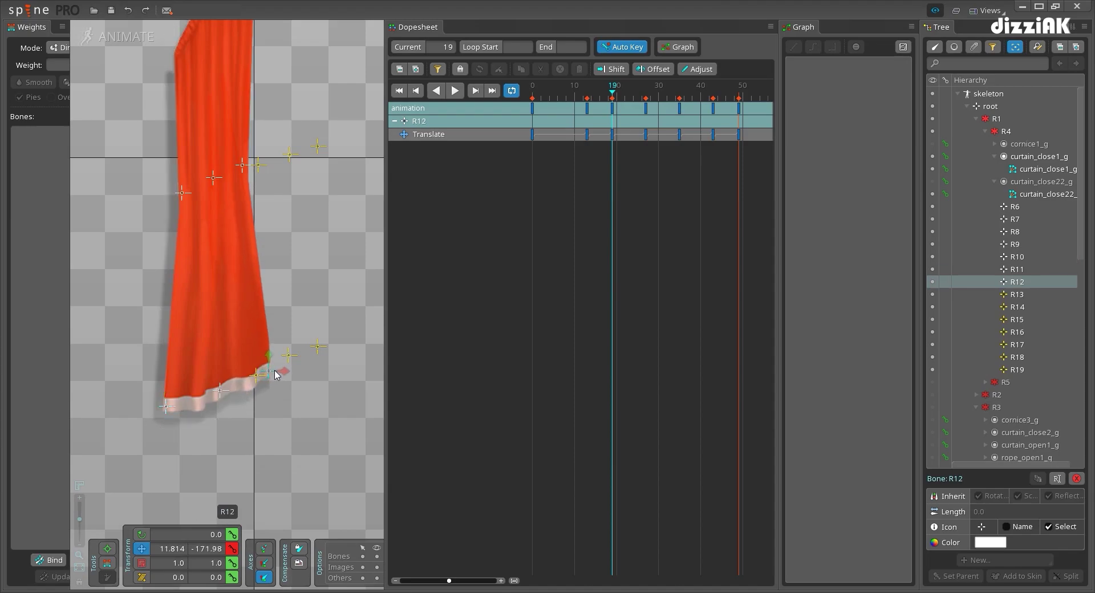
click(645, 103)
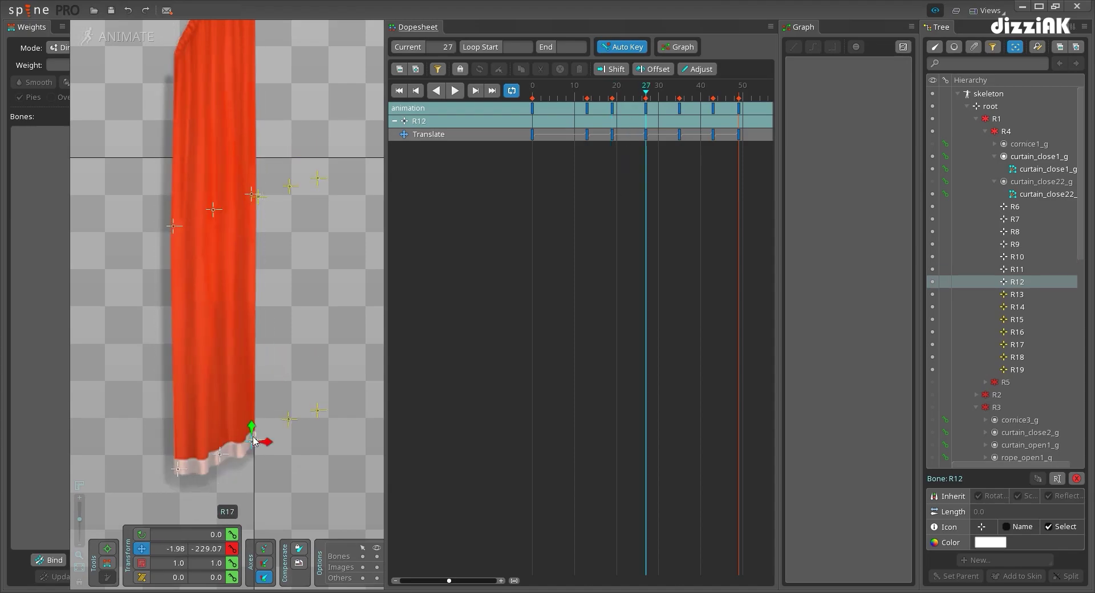
click(178, 469)
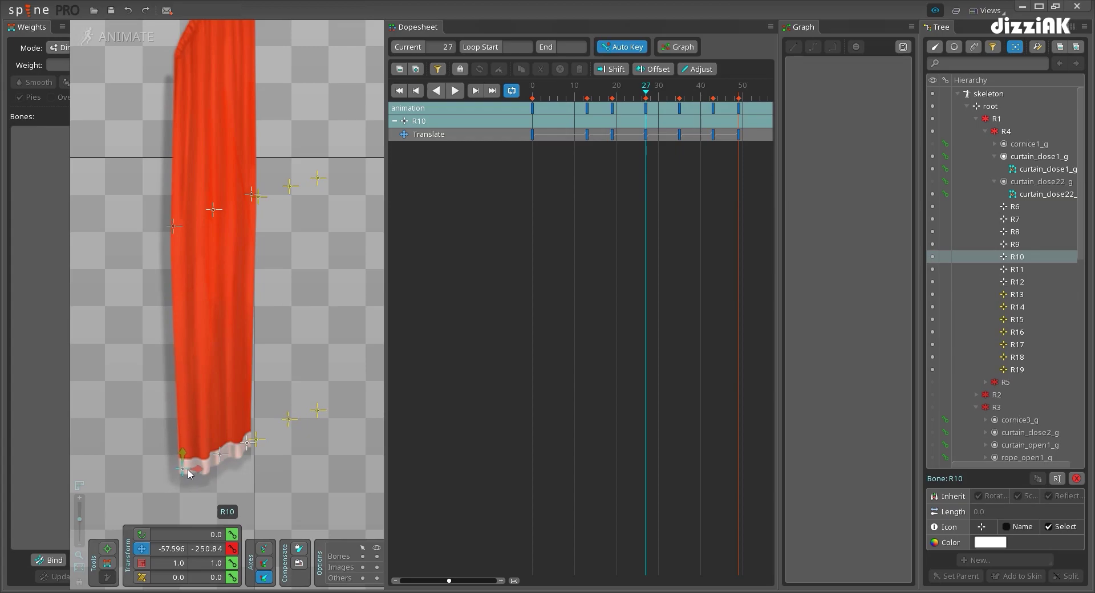
Move hem bones R10 and R12 outward at frame 35 and slightly inward at frame 43
click(680, 99)
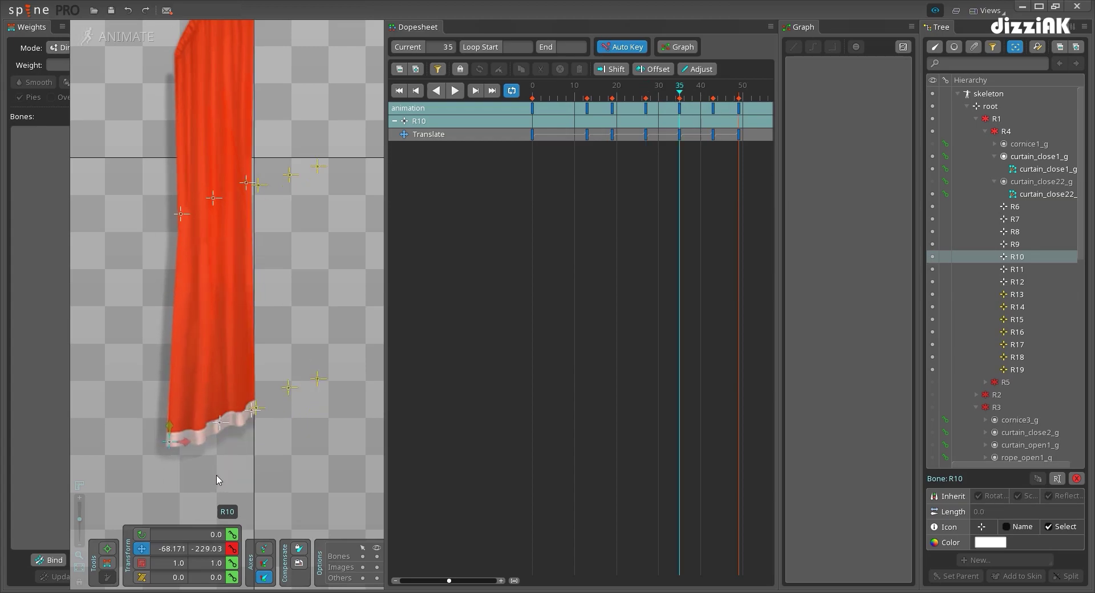
click(249, 415)
click(714, 100)
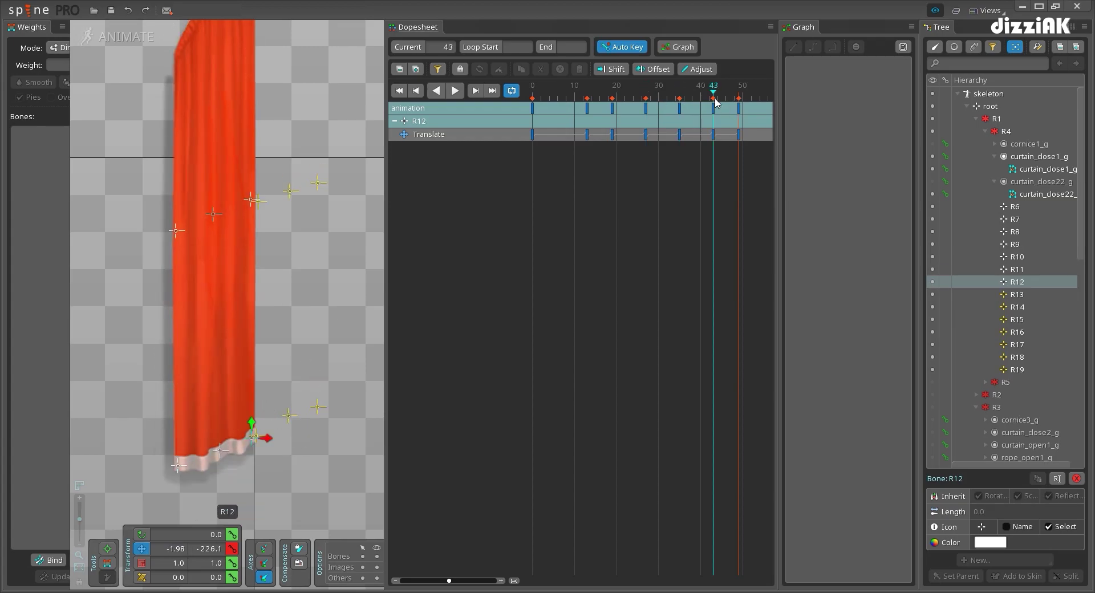
click(180, 466)
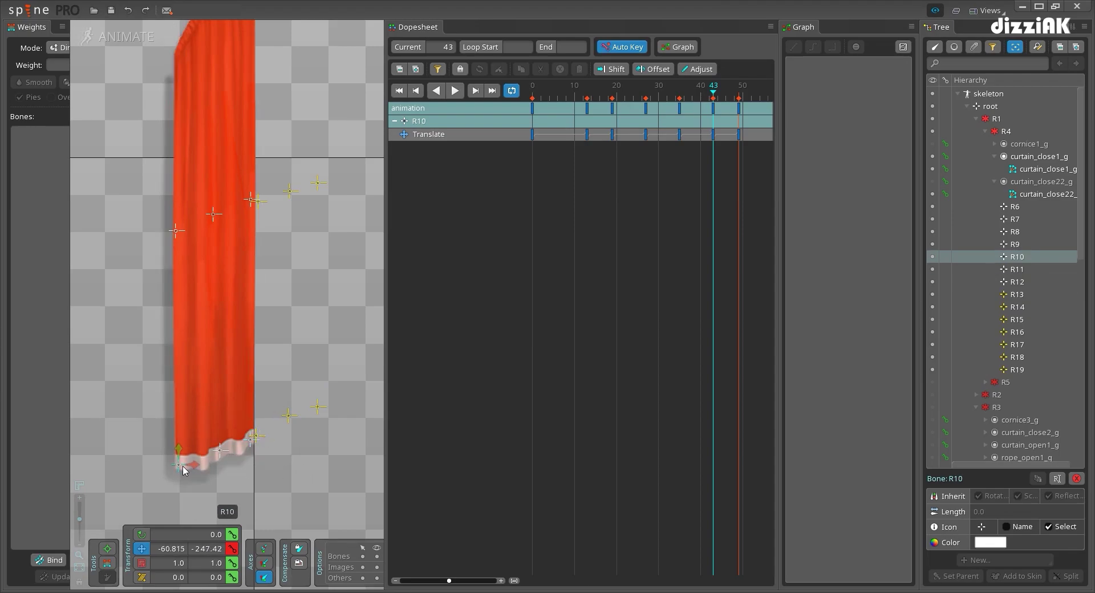
Preview the complete curtain animation with its widening and narrowing, and save the project
drag(708, 97, 496, 108)
scroll(297, 269, down, 2)
key(d)
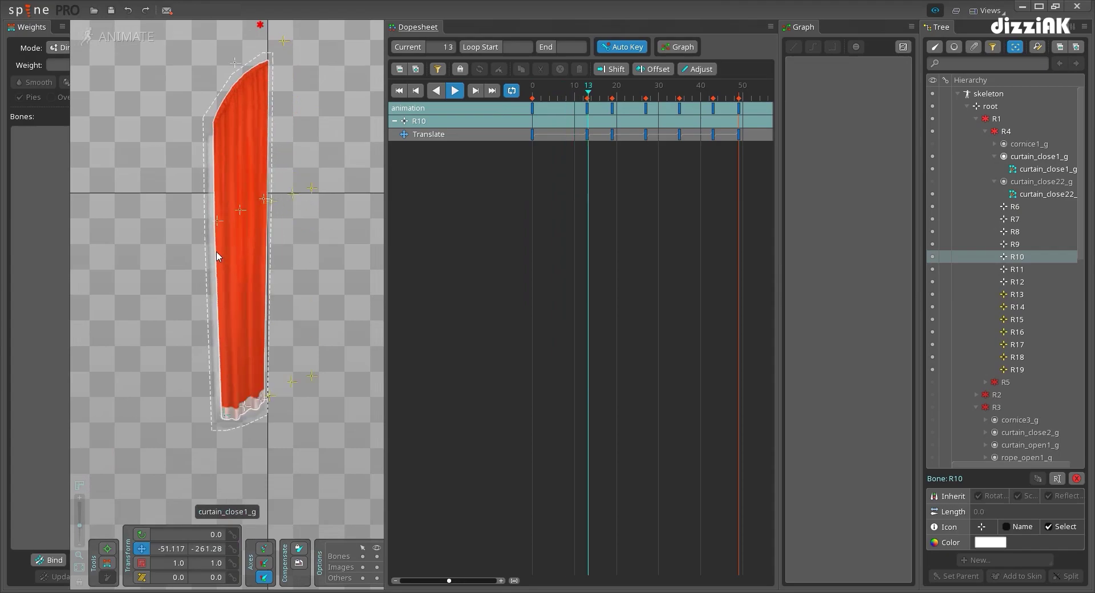
key(space)
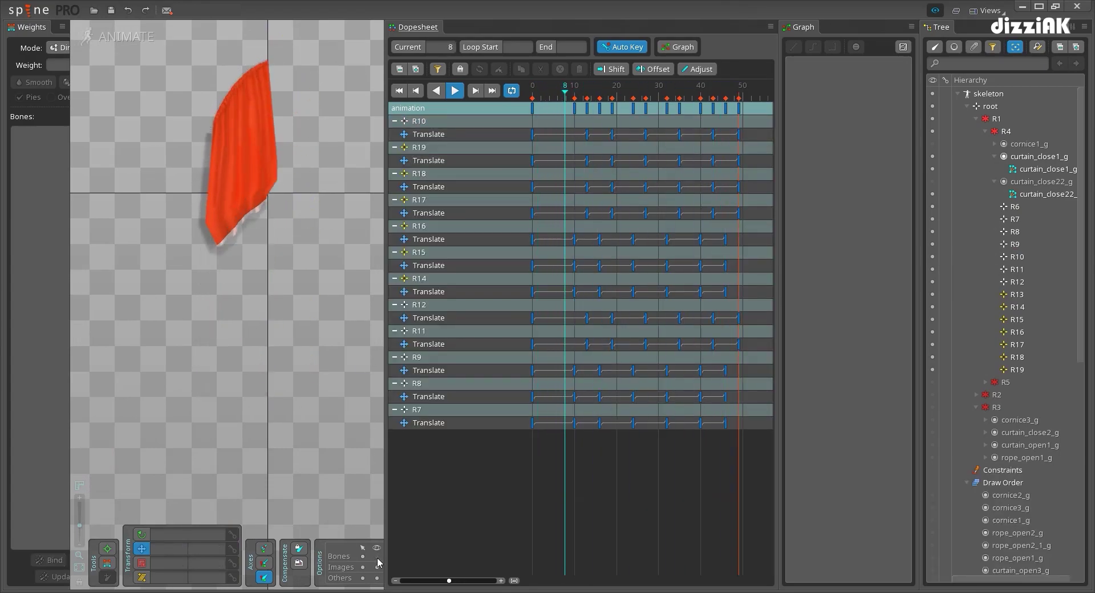
key(space)
key(ctrl+s)
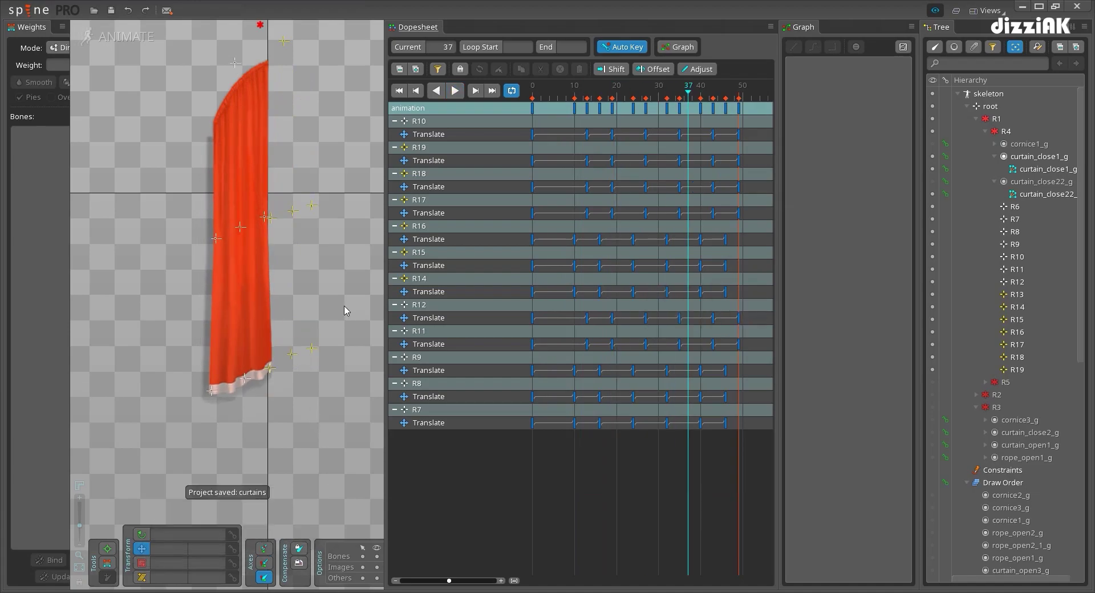
In setup mode, hide curtain_close1_g and show curtain_close22_g, and return to animate mode
click(122, 37)
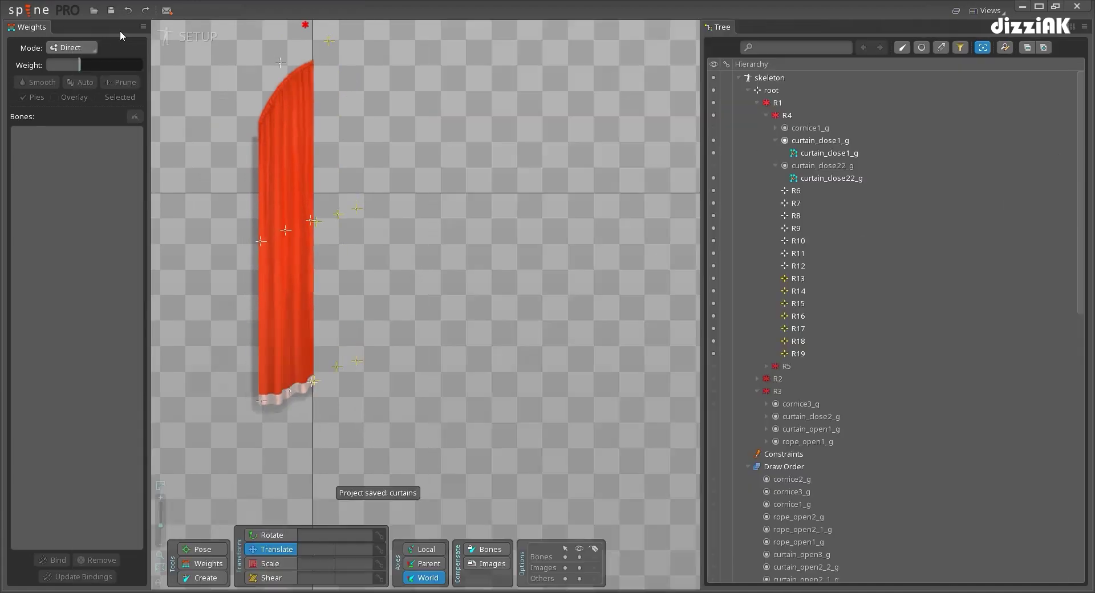
click(713, 141)
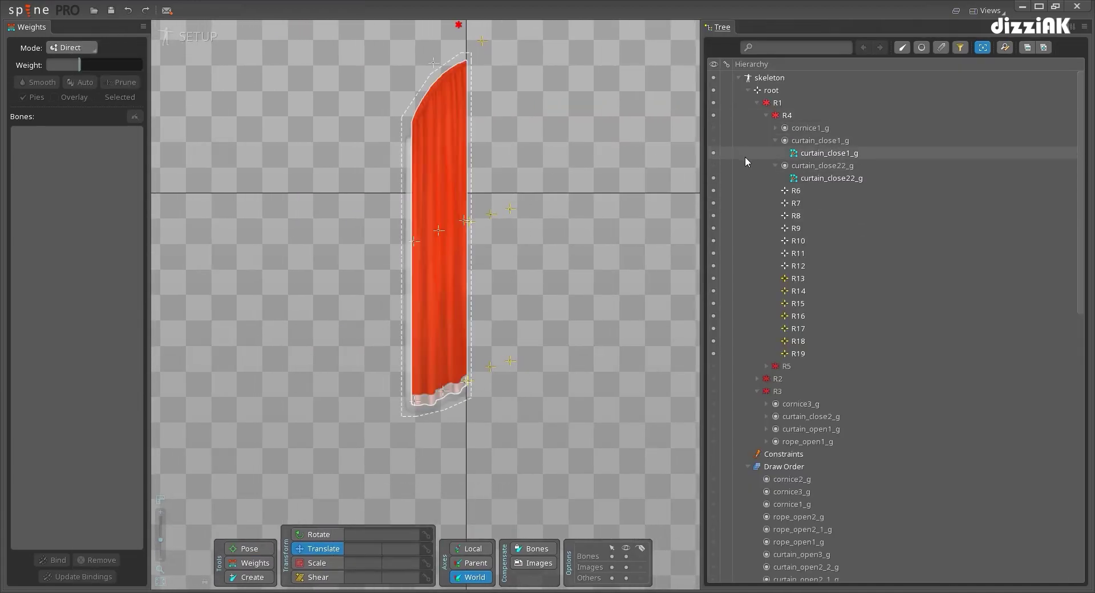
click(713, 165)
click(191, 37)
Spread middle bones R14 and R16 of curtain_close22_g outward at frame 10
click(537, 90)
drag(538, 91, 577, 103)
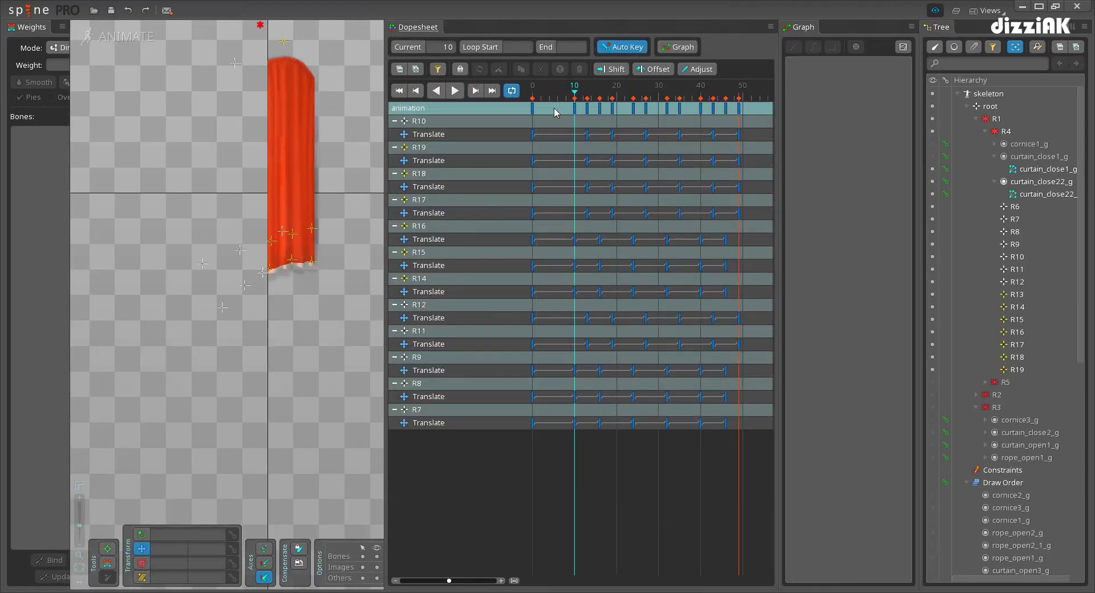
scroll(268, 245, up, 2)
click(261, 240)
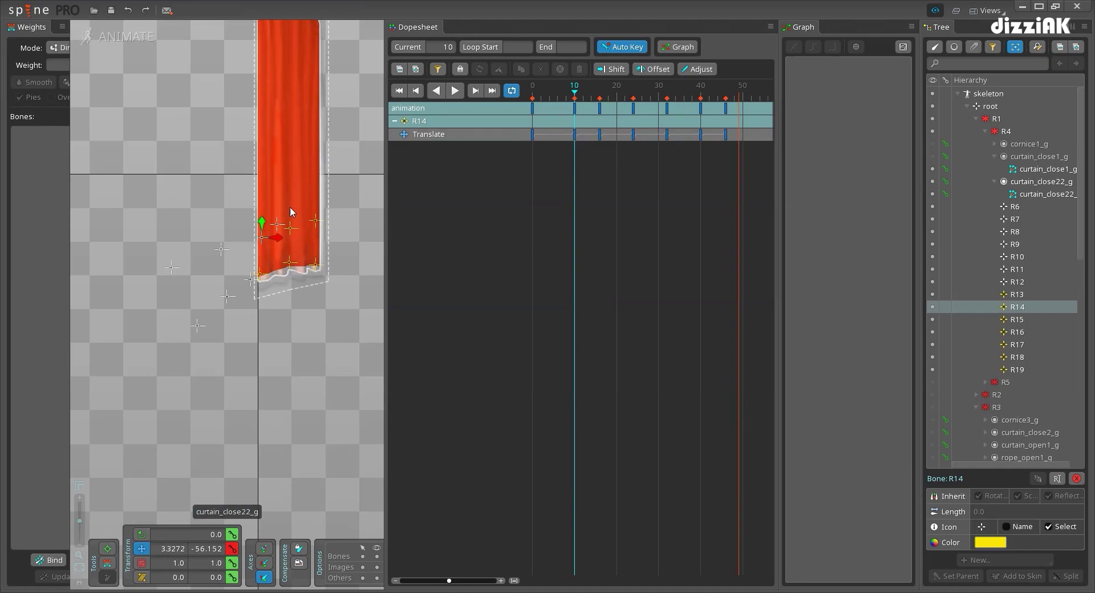
drag(262, 237, 246, 237)
click(318, 220)
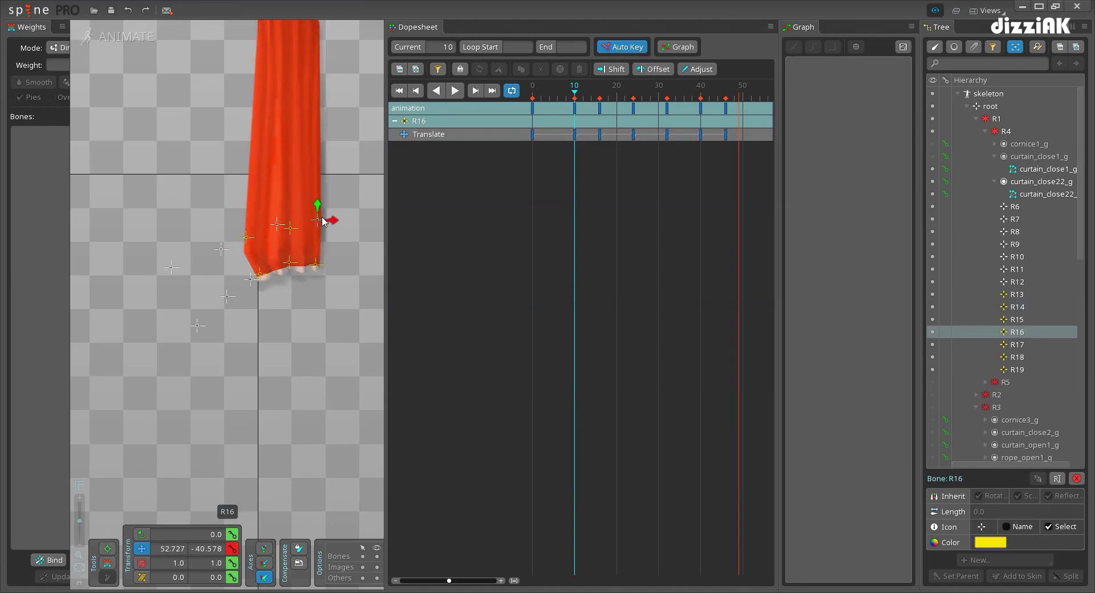
drag(323, 222, 339, 218)
drag(240, 242, 232, 244)
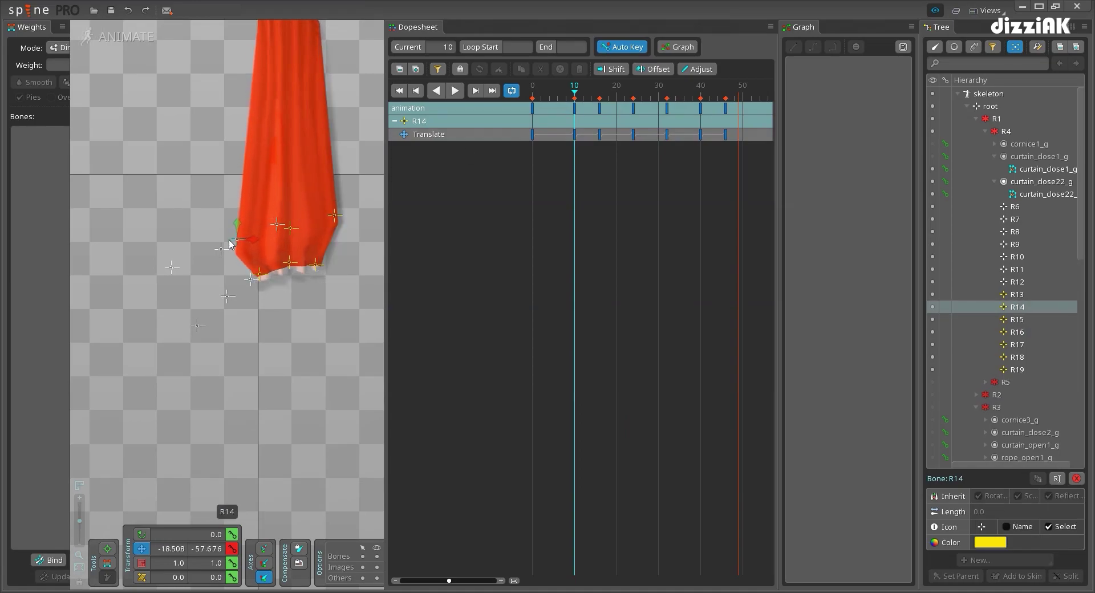
Pull middle bones R14 and R16 slightly inward at frame 16 and spread them outward at frame 24
click(601, 93)
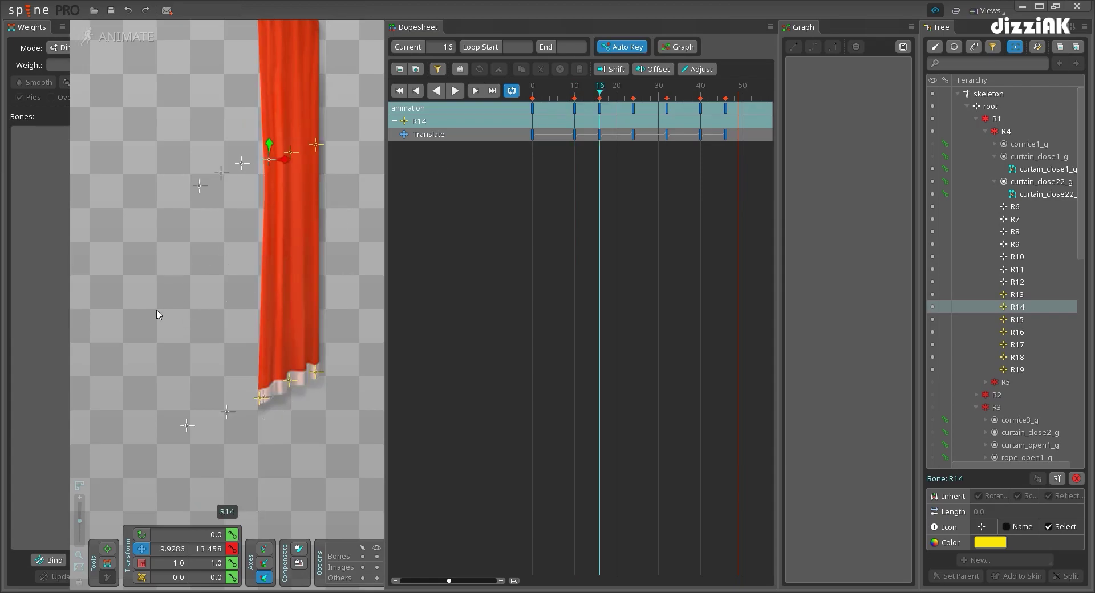
click(309, 148)
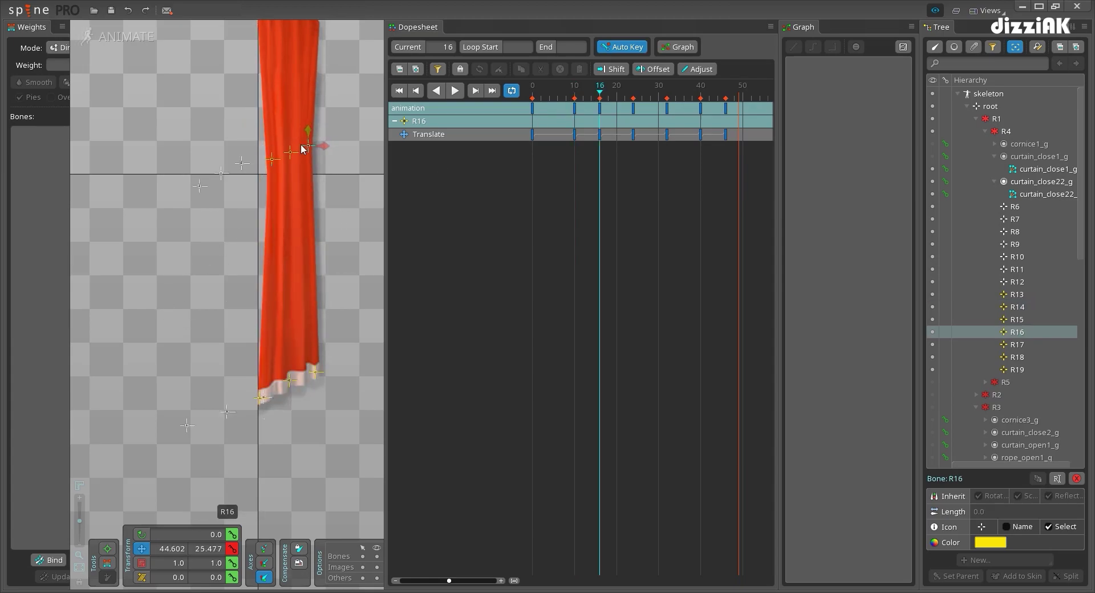
drag(606, 103, 633, 102)
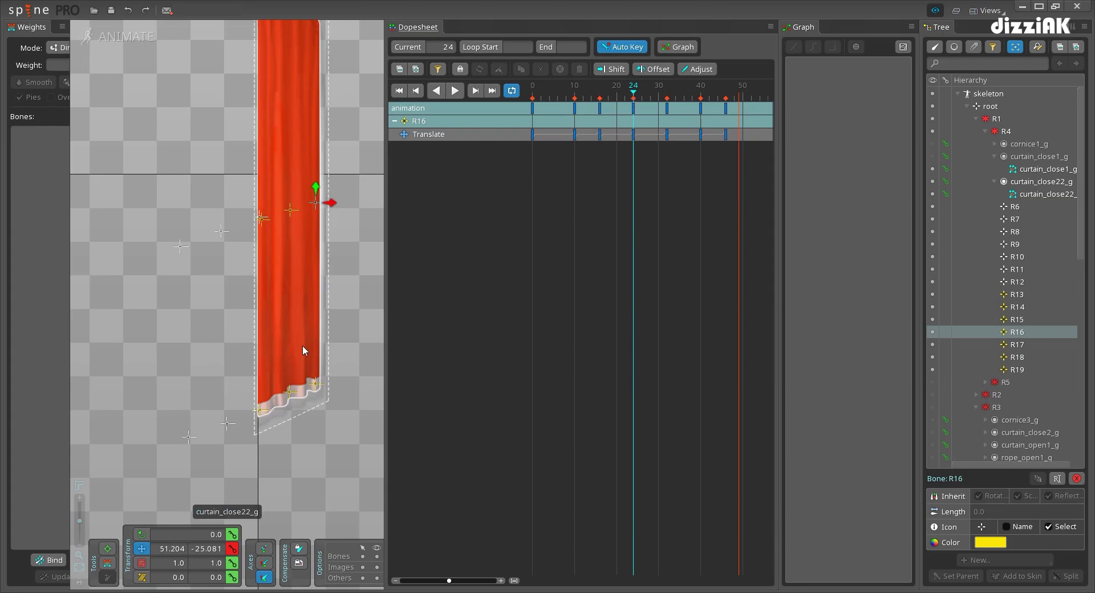
click(260, 218)
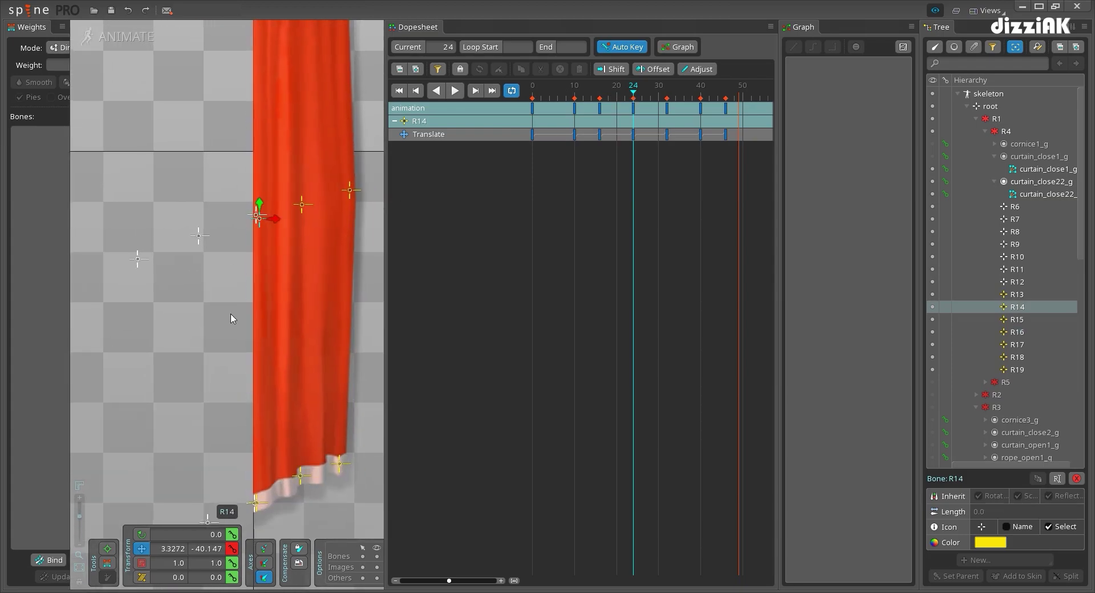
scroll(217, 325, up, 1)
Move middle bones R14 and R16 slightly inward at frame 32 and nudge them outward at frame 40
click(667, 98)
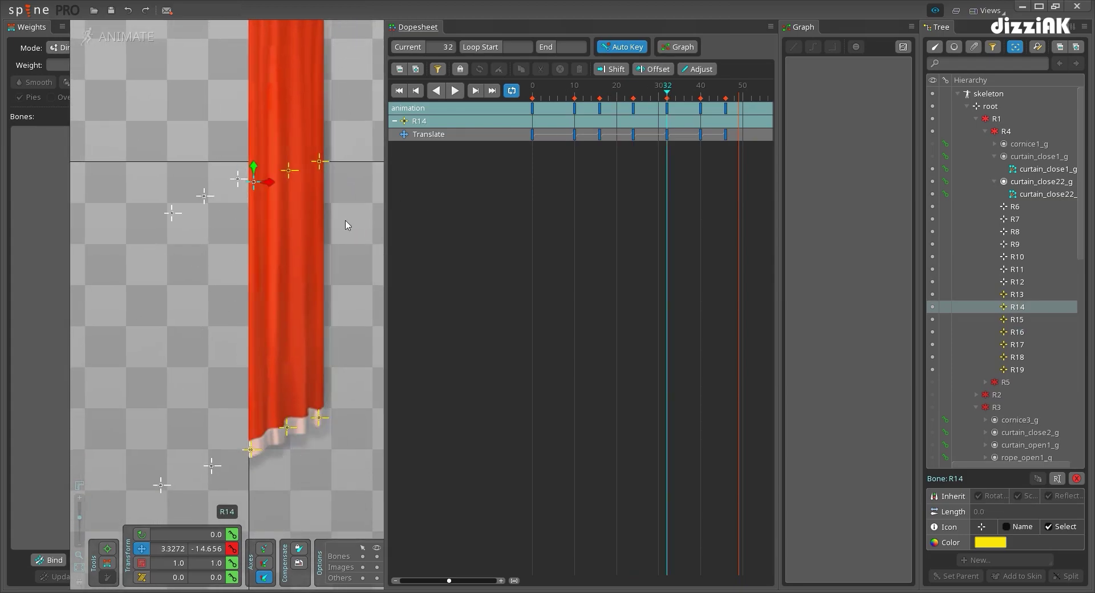
drag(317, 164, 313, 166)
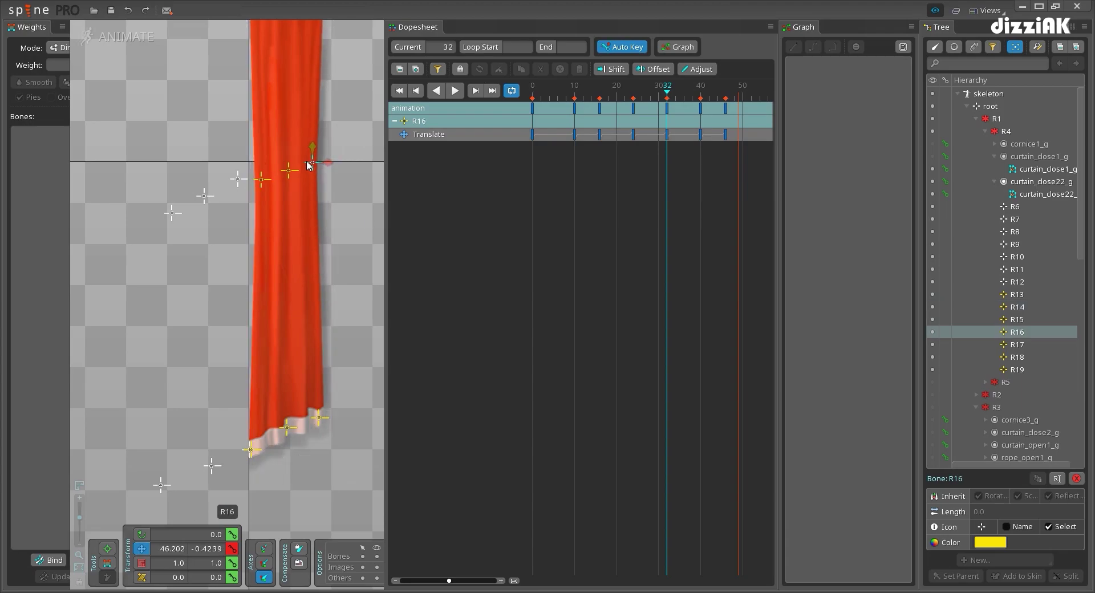
drag(696, 97, 700, 98)
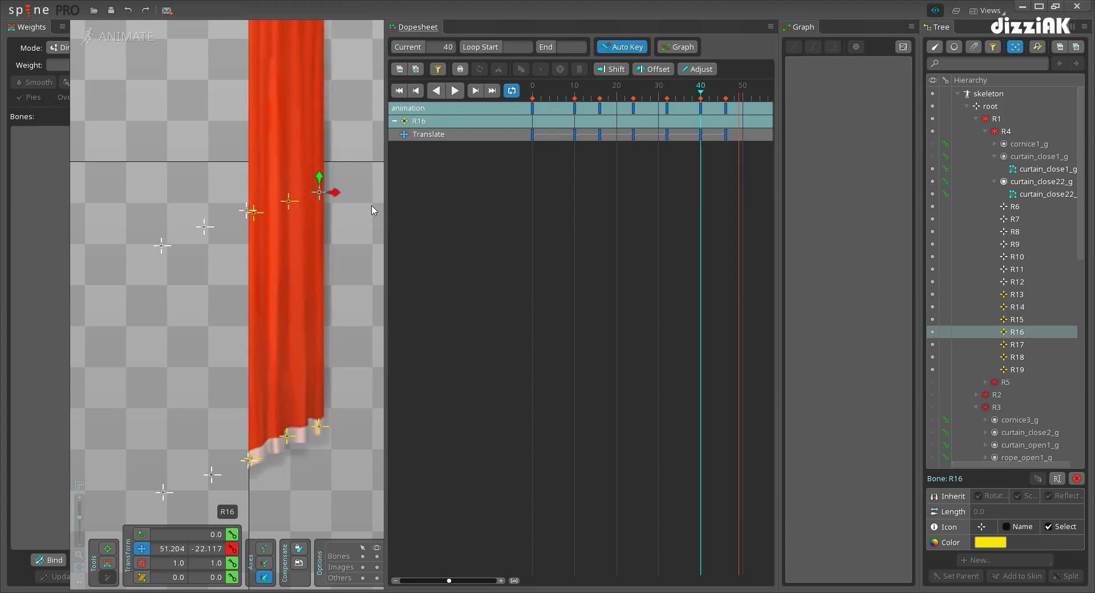
click(255, 211)
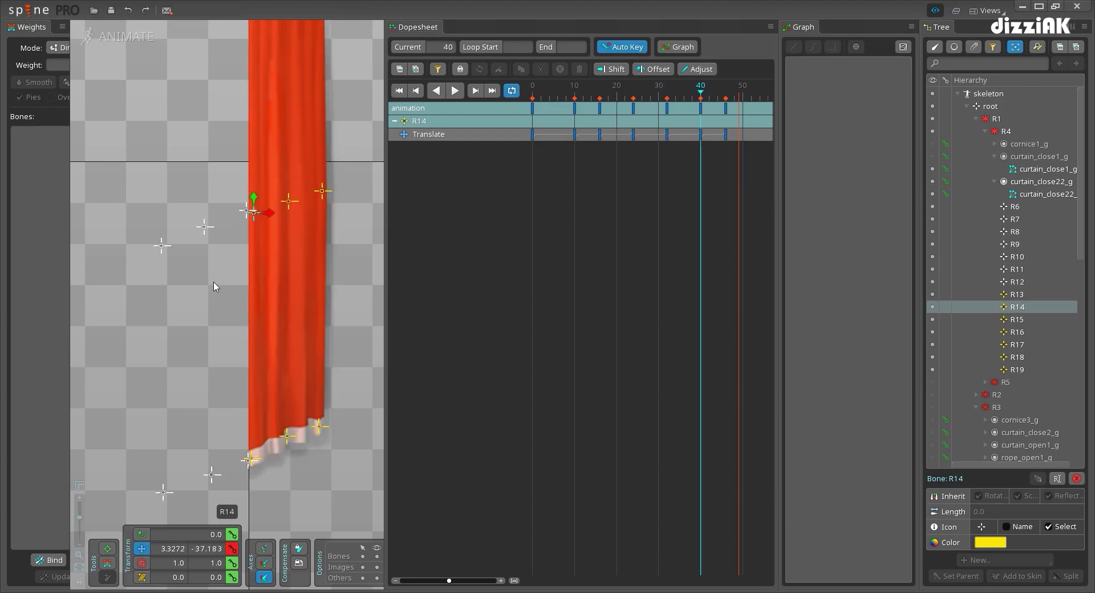
Pull hem bones R17 and R19 slightly inward at frame 13 and spread them outward at frame 19
click(251, 461)
click(587, 89)
scroll(303, 392, down, 2)
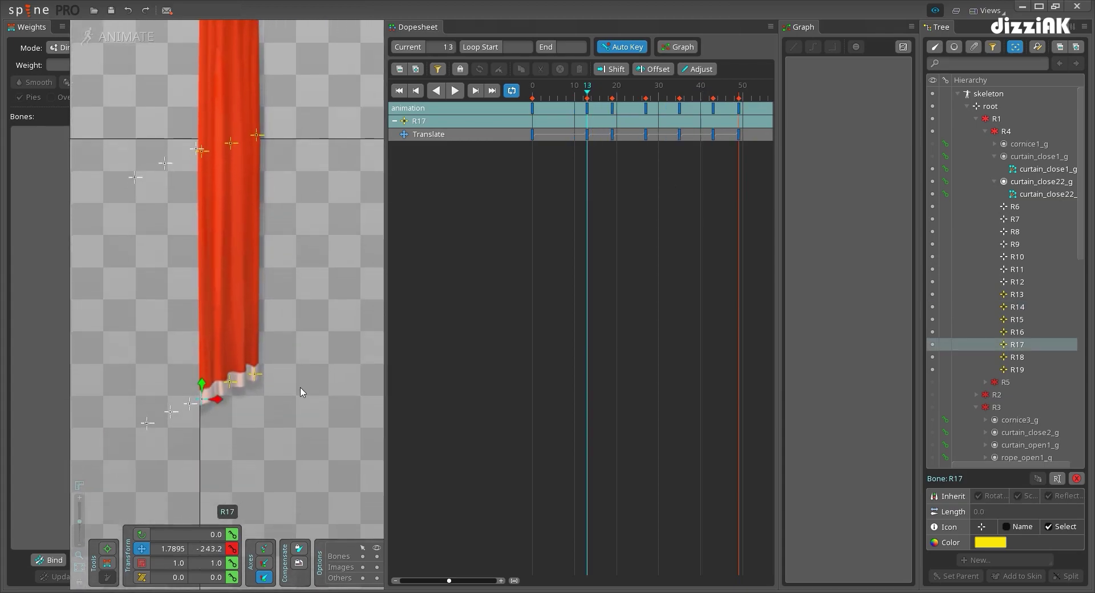
click(252, 375)
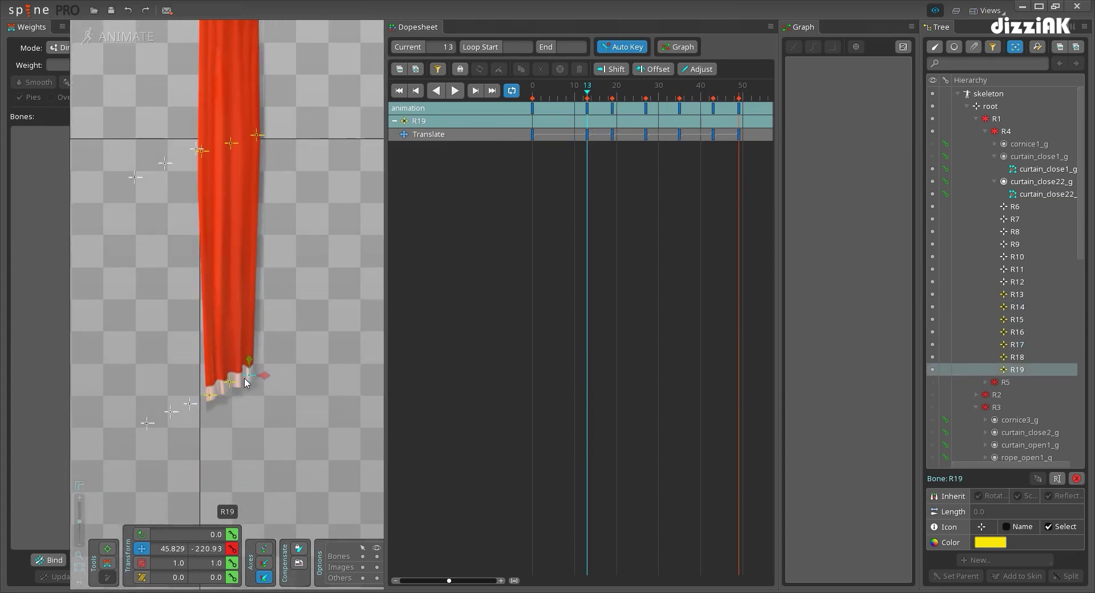
drag(600, 93, 613, 92)
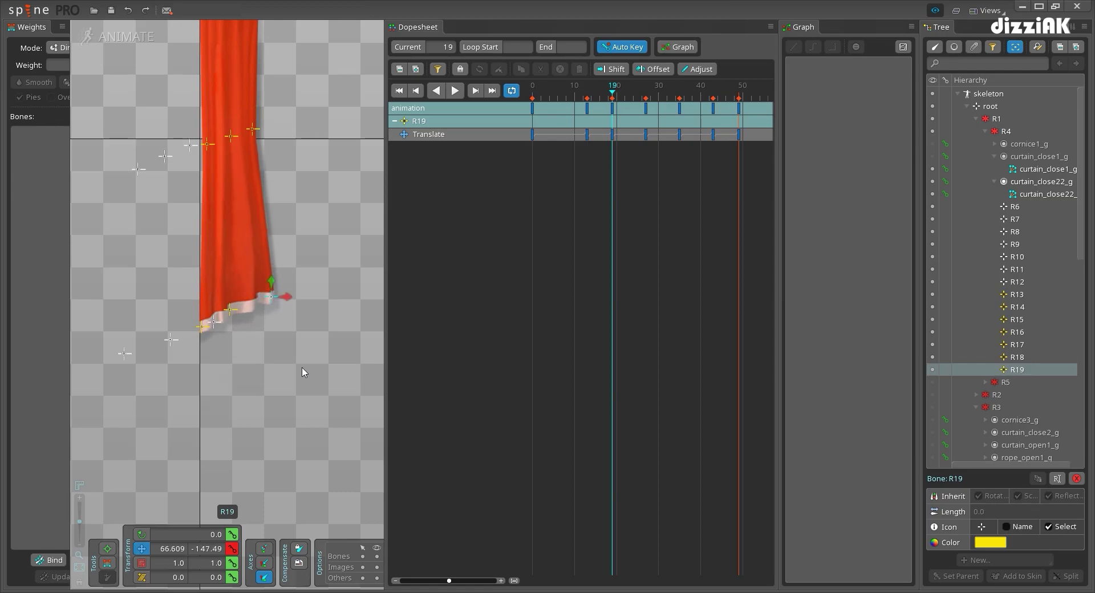
drag(199, 327, 183, 331)
Pull hem bones R17 and R19 slightly inward at frame 27 and save the project
click(643, 99)
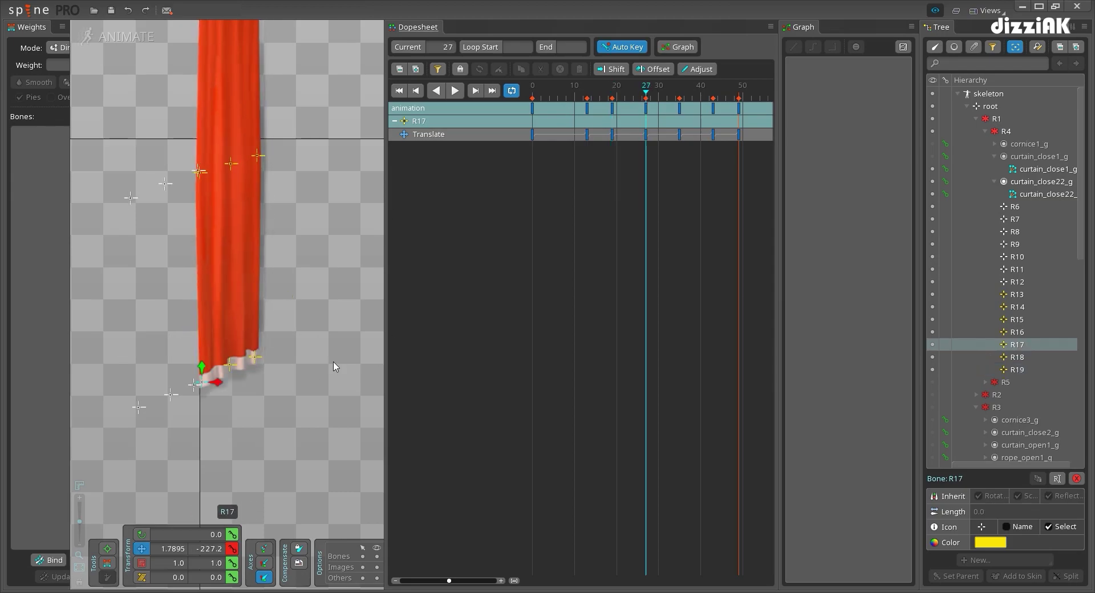
click(255, 359)
key(ctrl+s)
Move hem bones R17 and R19 outward at frame 35 and slightly inward at frame 43
key(ctrl+Right)
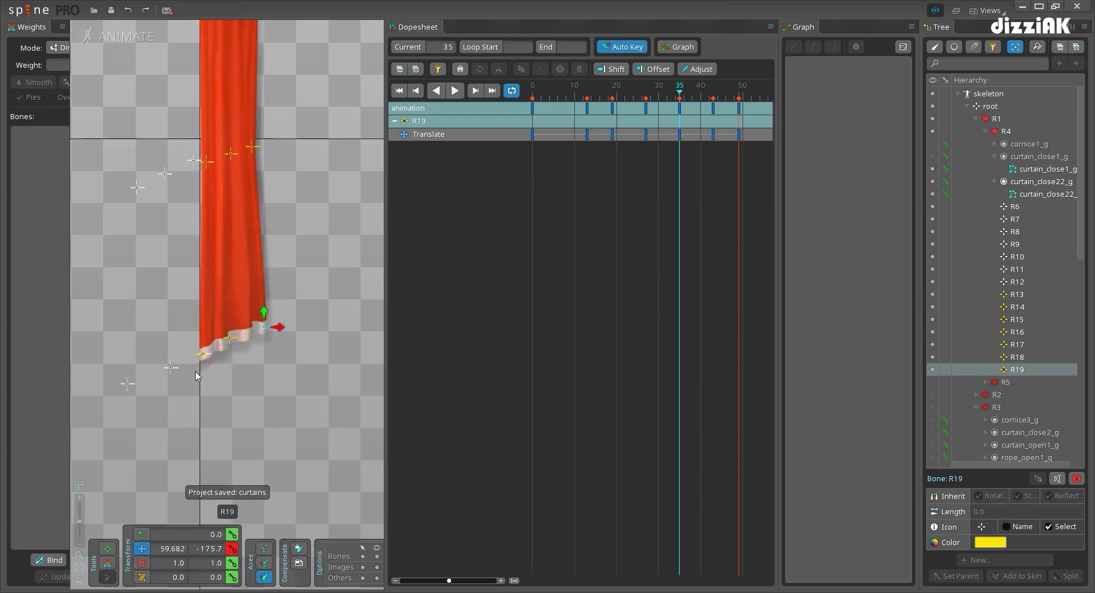
scroll(197, 365, up, 4)
click(207, 344)
key(space)
click(206, 345)
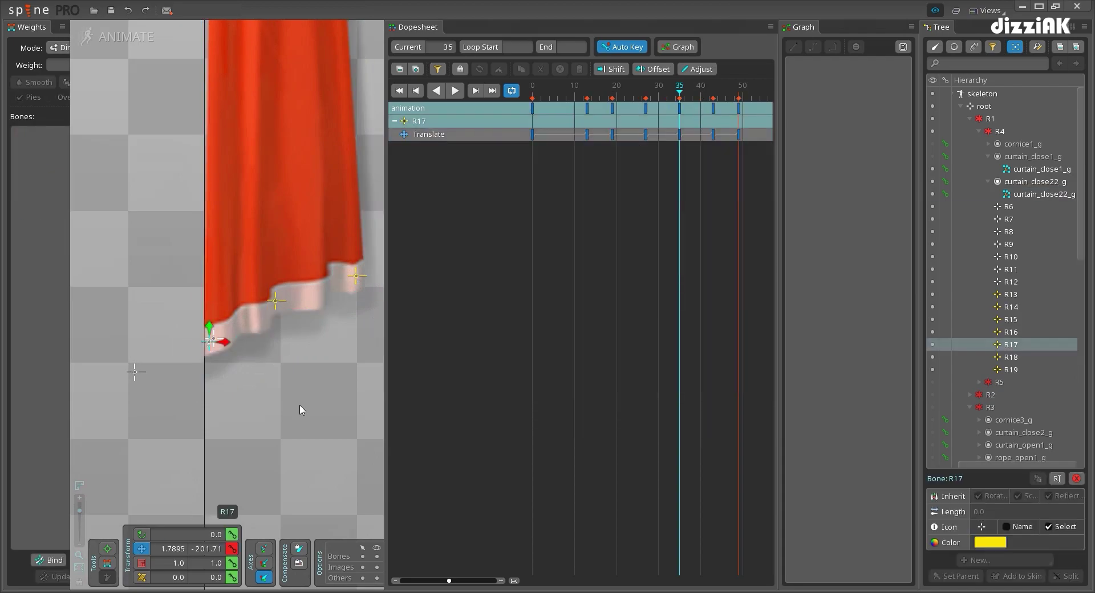
drag(301, 410, 287, 414)
scroll(282, 394, down, 3)
key(ctrl+Right)
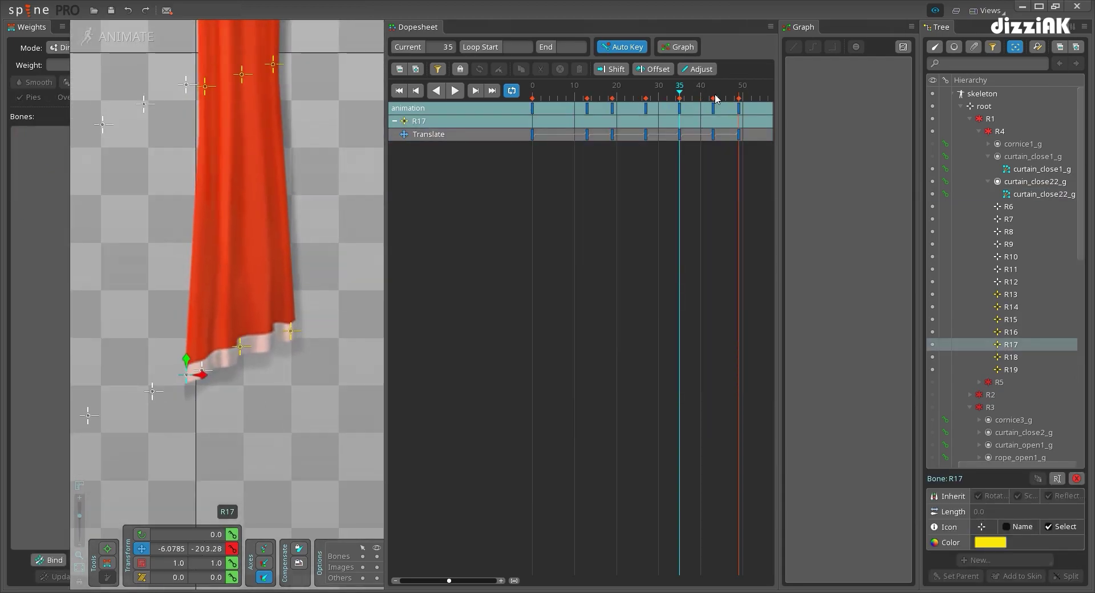
drag(276, 376, 271, 380)
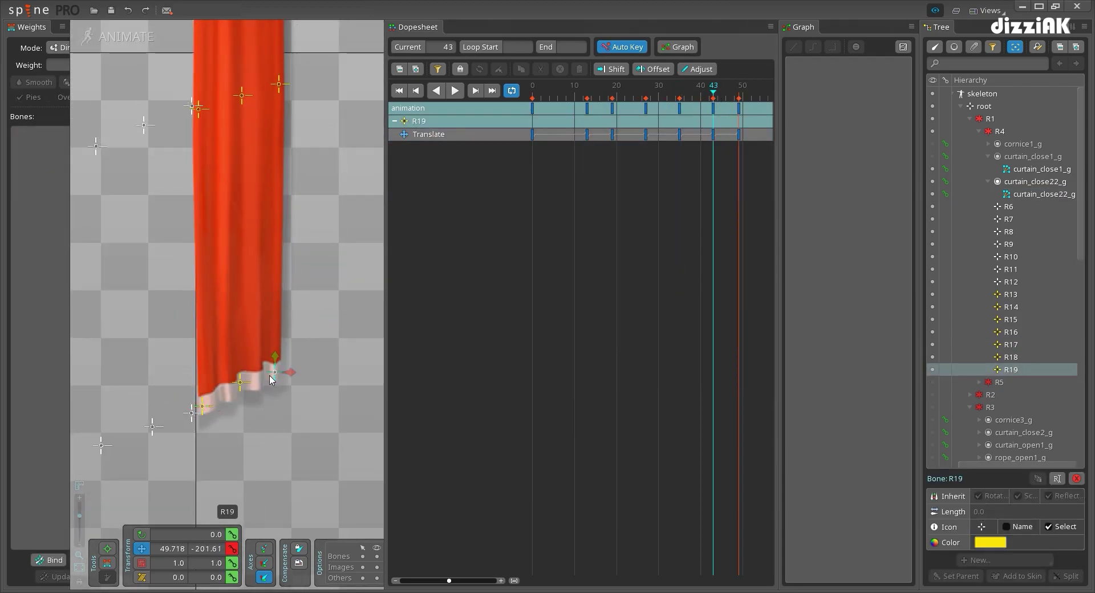
Save the project and preview the animation of the curtain_close22_g half
scroll(240, 183, down, 4)
key(ctrl+s)
drag(559, 97, 536, 100)
key(d)
scroll(253, 376, down, 3)
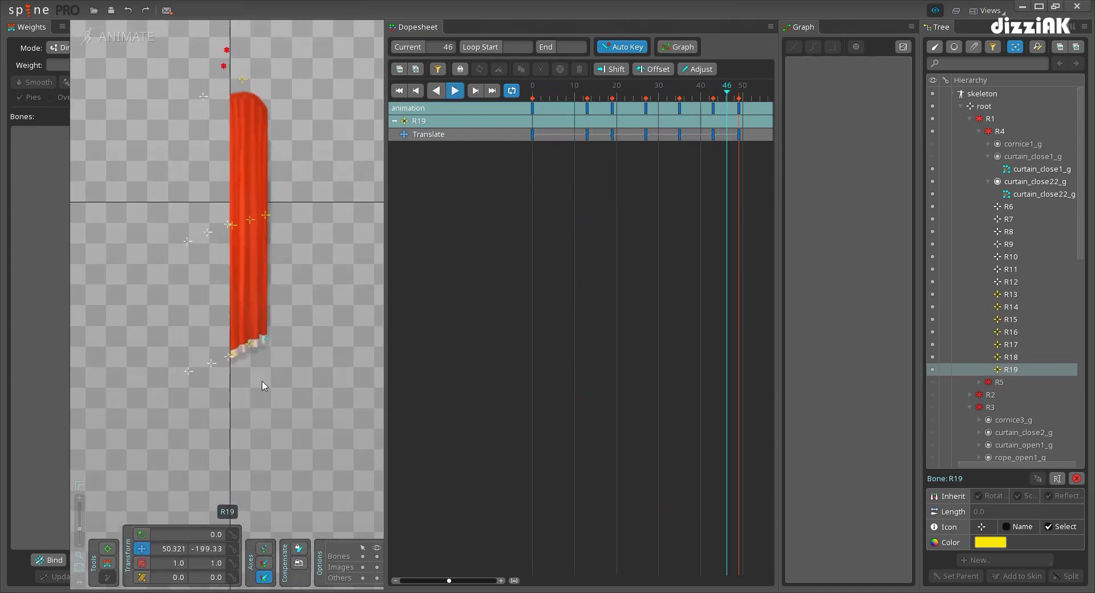
click(336, 494)
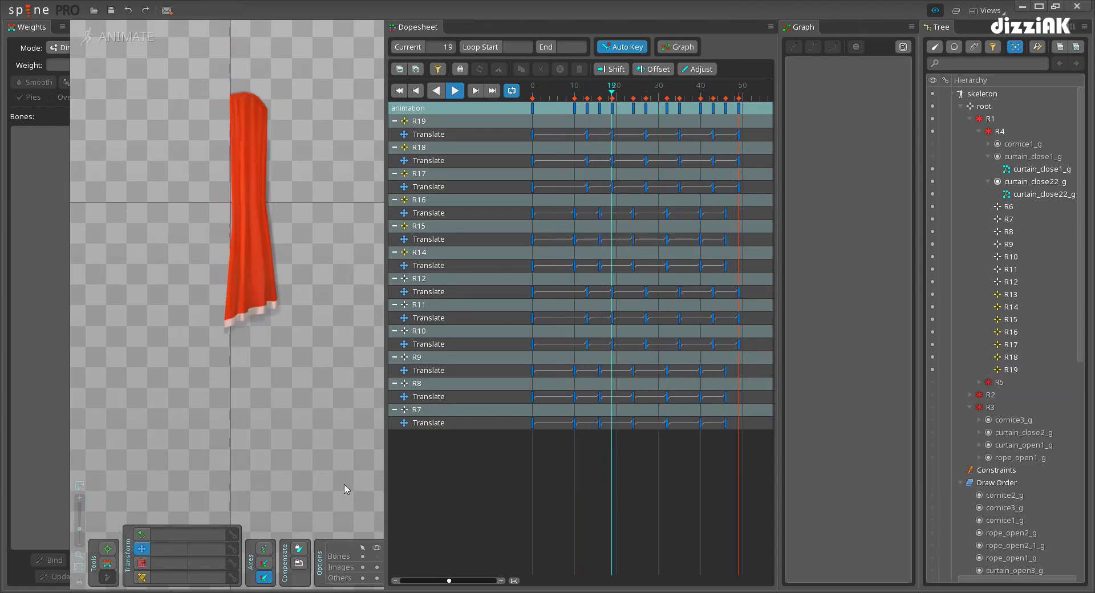
In setup mode, make curtain_close1_g visible alongside curtain_close22_g, and return to animate mode
click(141, 49)
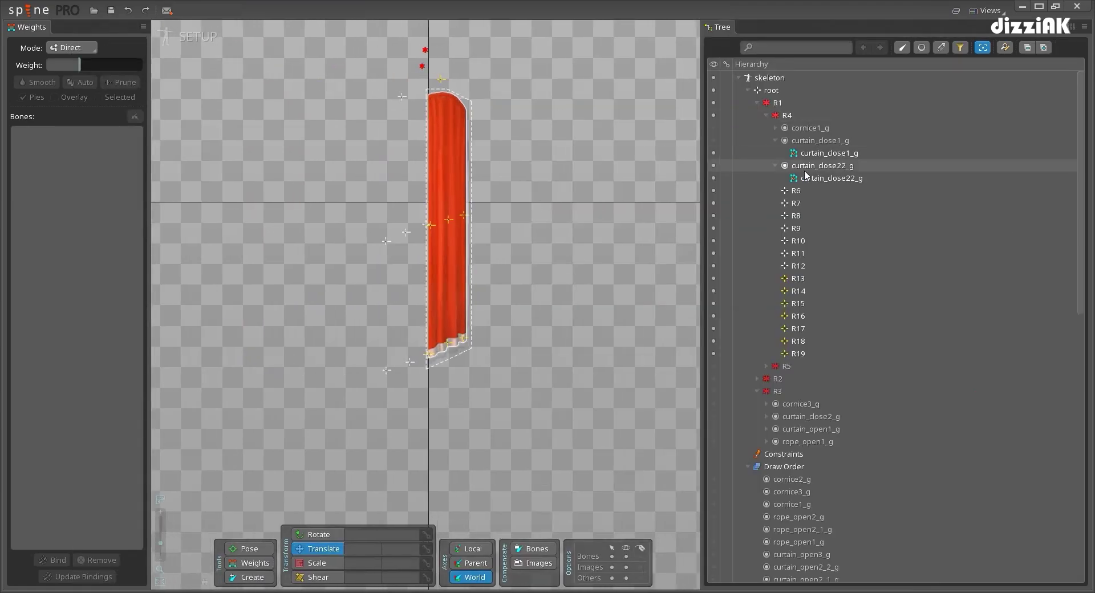
click(713, 128)
click(714, 128)
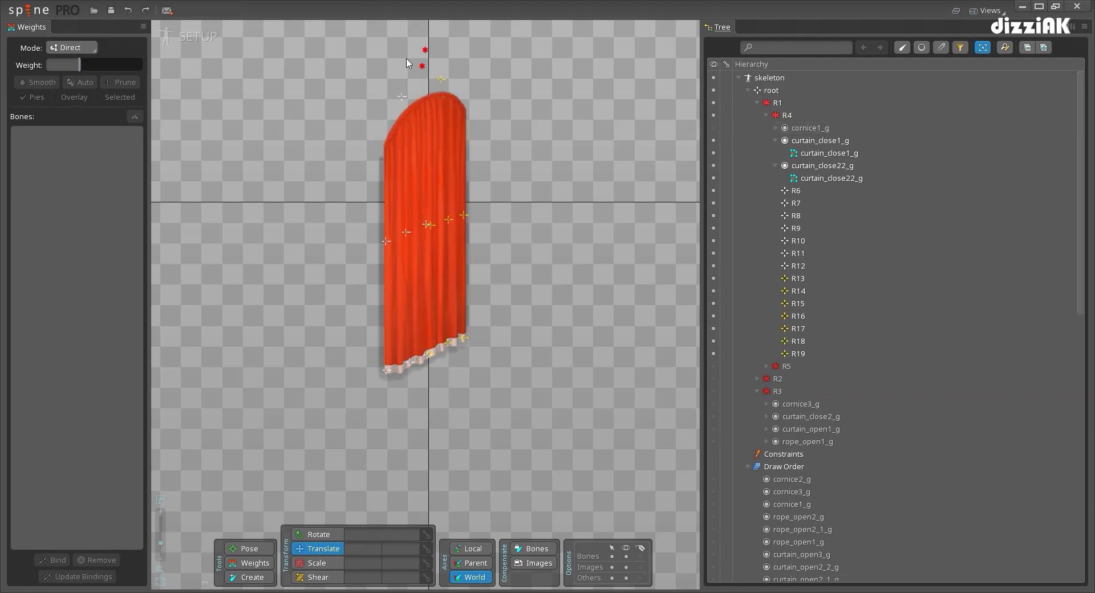
click(213, 33)
Preview both curtain halves moving together, stop the playback, and save the project
click(454, 90)
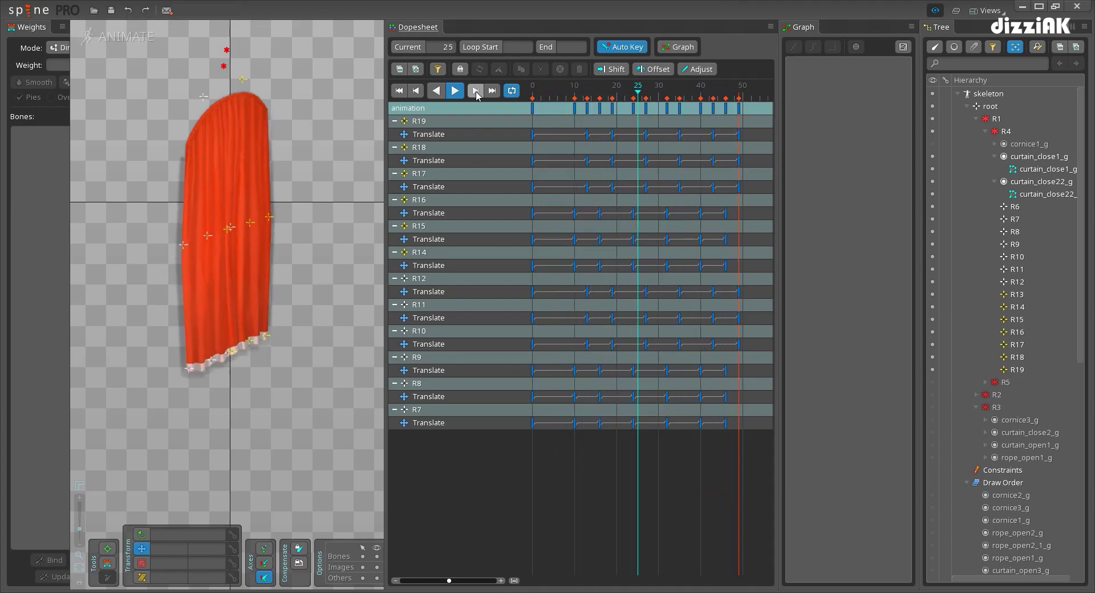
click(477, 94)
key(ctrl+s)
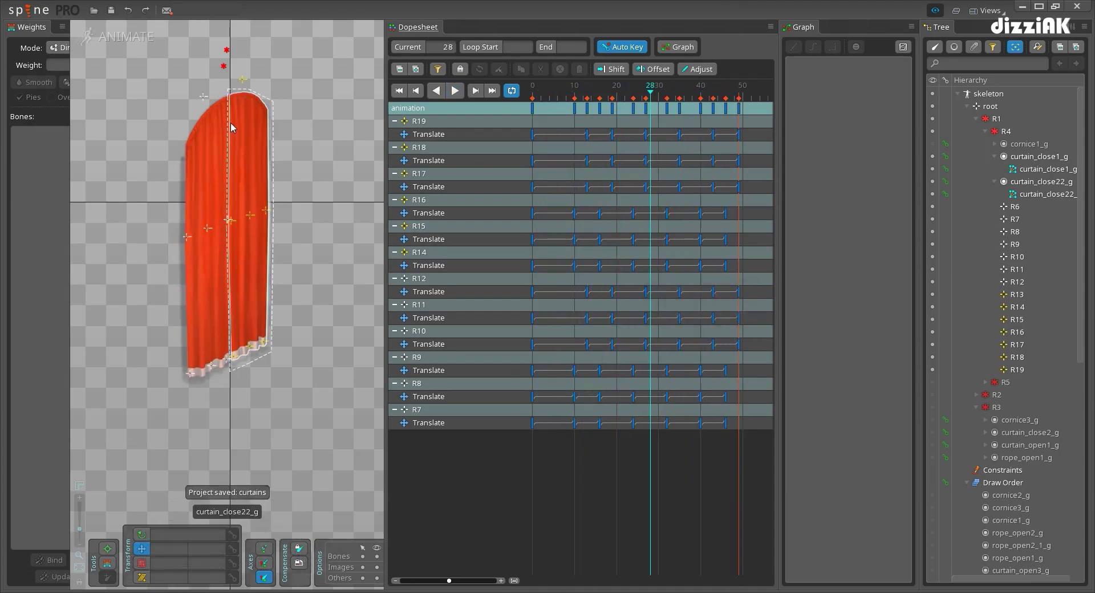
Select bones R13 through R19, delay all their keys after frame 0 by two frames, and preview the offset
click(243, 83)
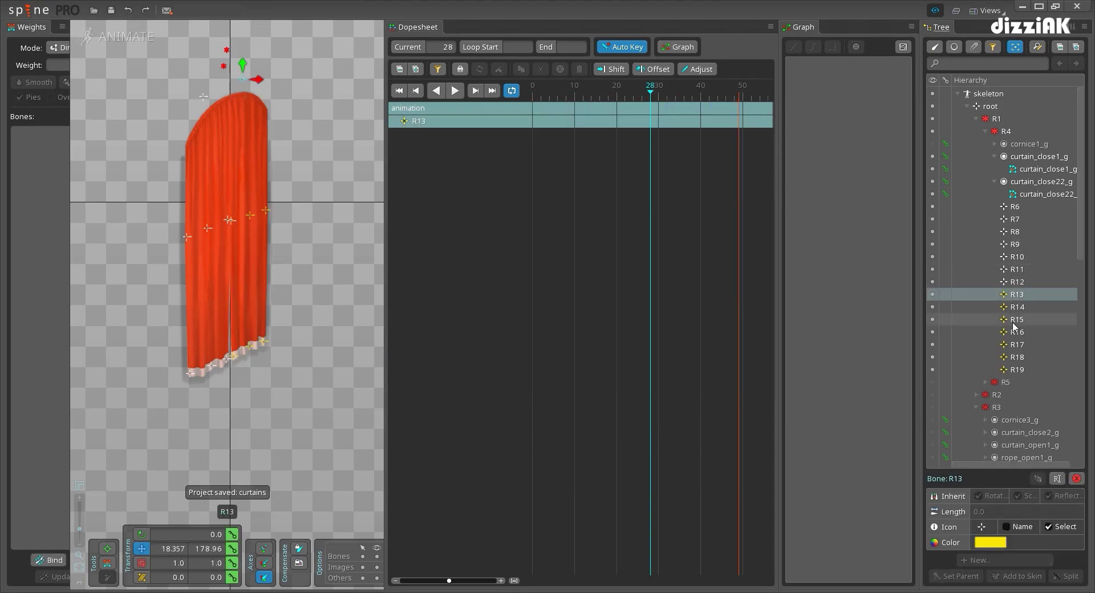
shift+click(1017, 371)
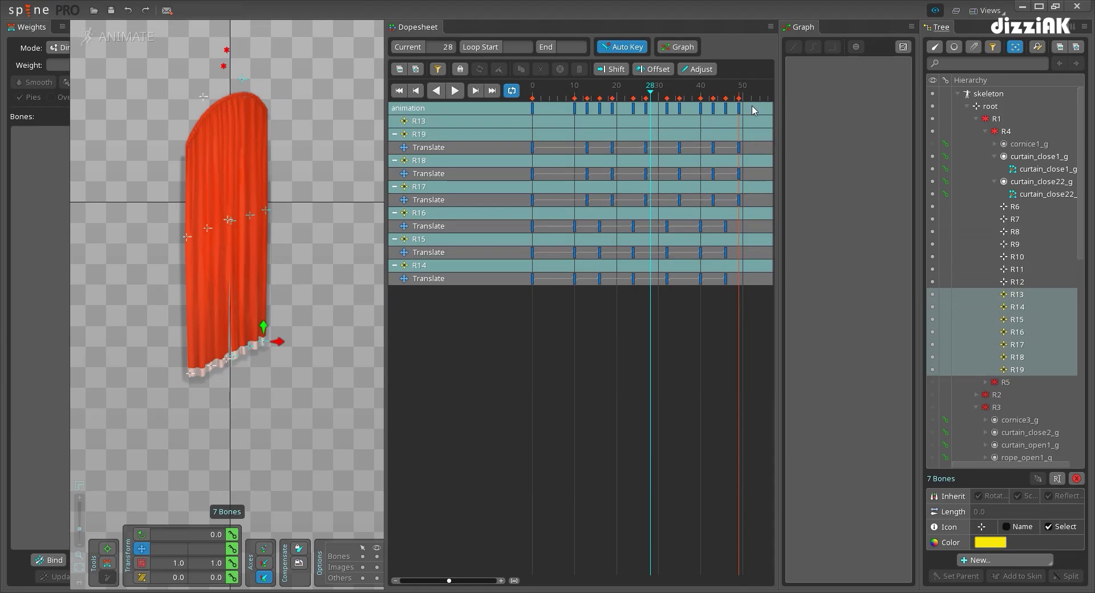
drag(752, 110, 509, 90)
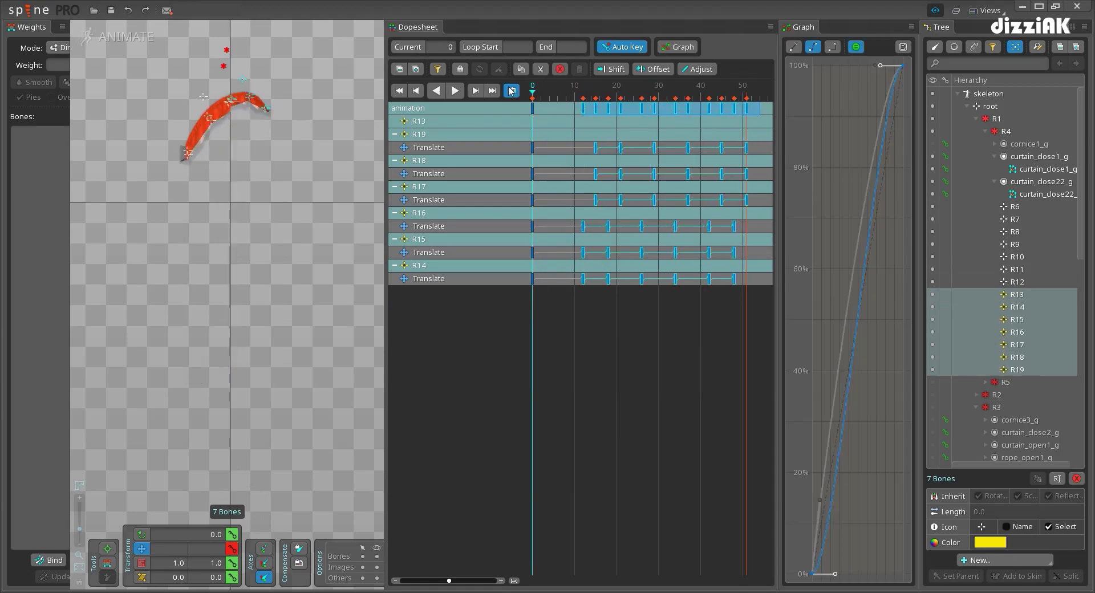
key(space)
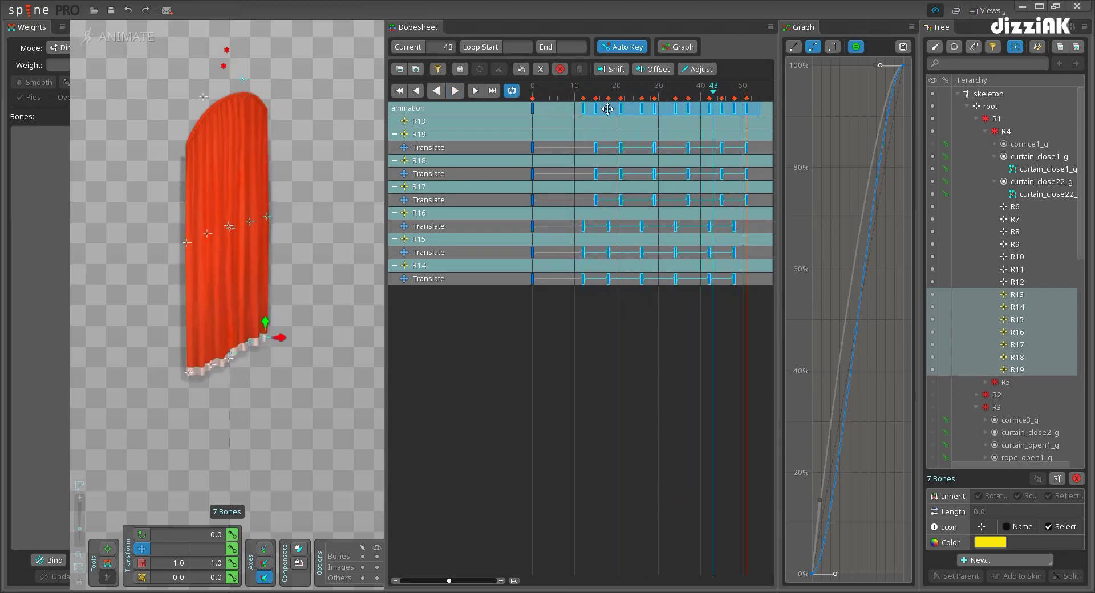
Try a one-frame delay for the selected bones' keys, preview it, and return the keys to the two-frame delay
drag(608, 108, 605, 108)
key(space)
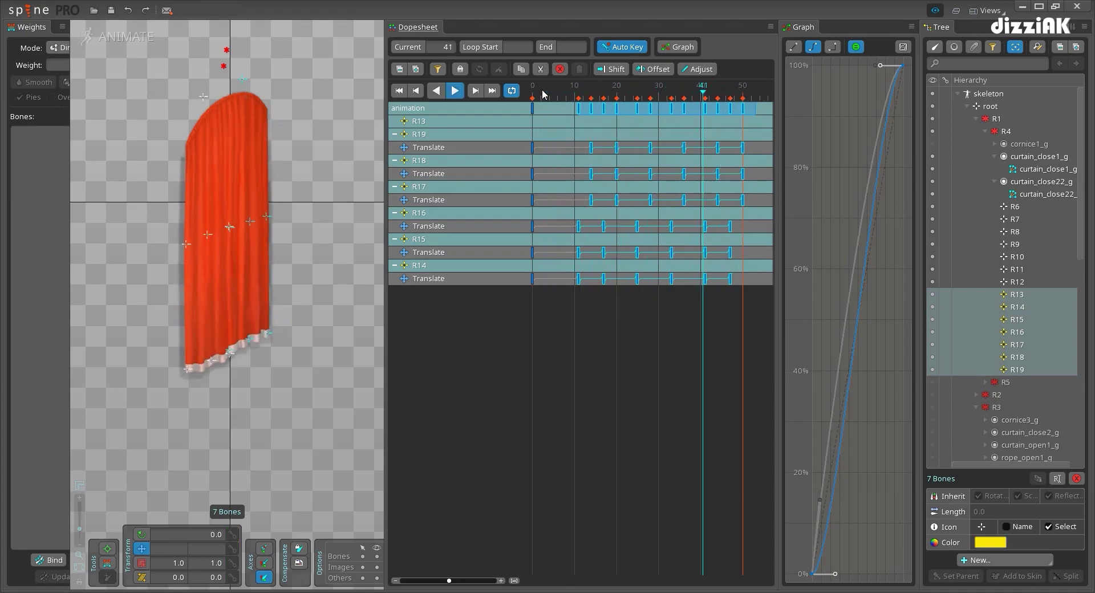
click(550, 96)
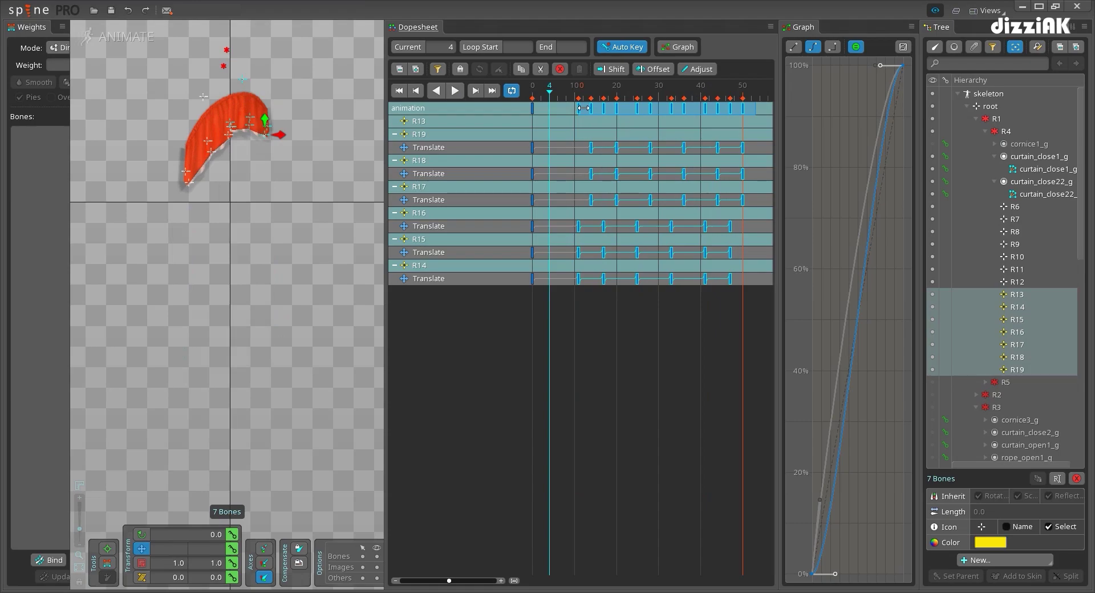
drag(589, 107, 594, 107)
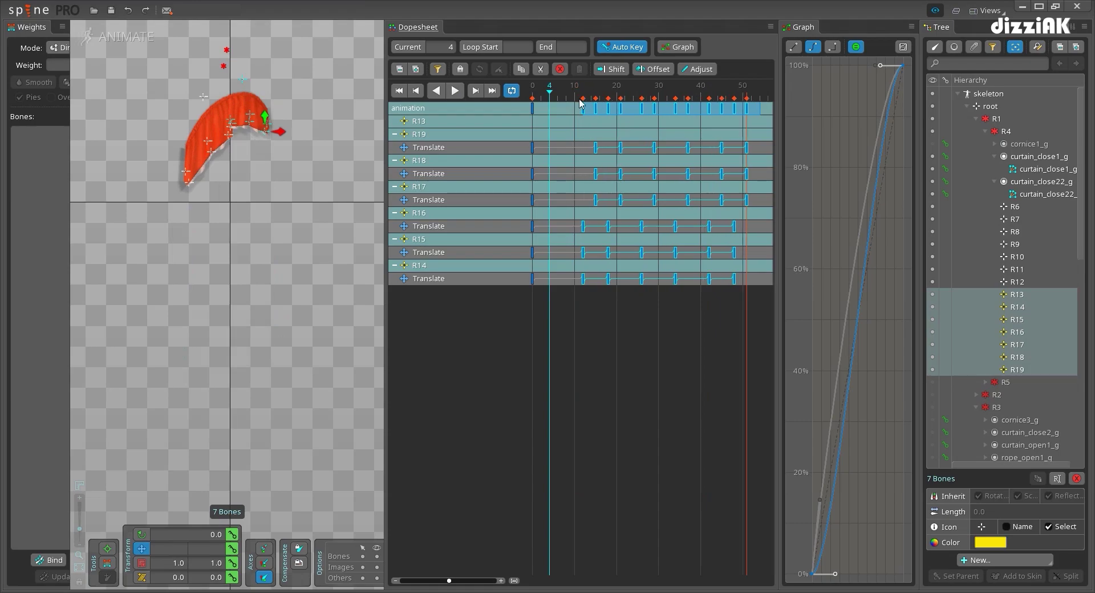
Play back the animation of both curtain halves, stop the playback, and save the project
key(space)
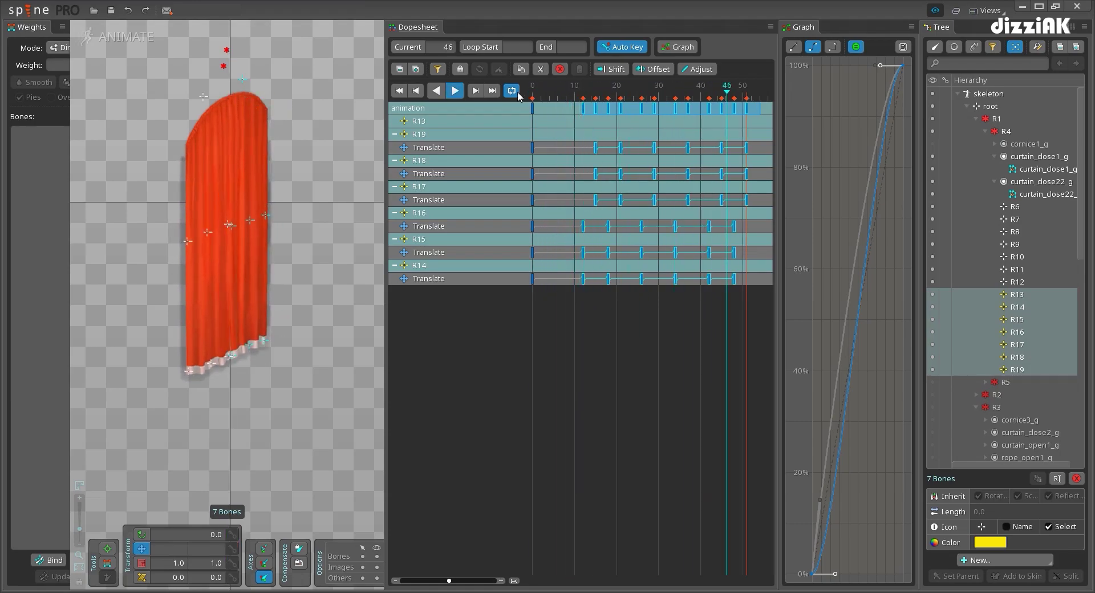
key(space)
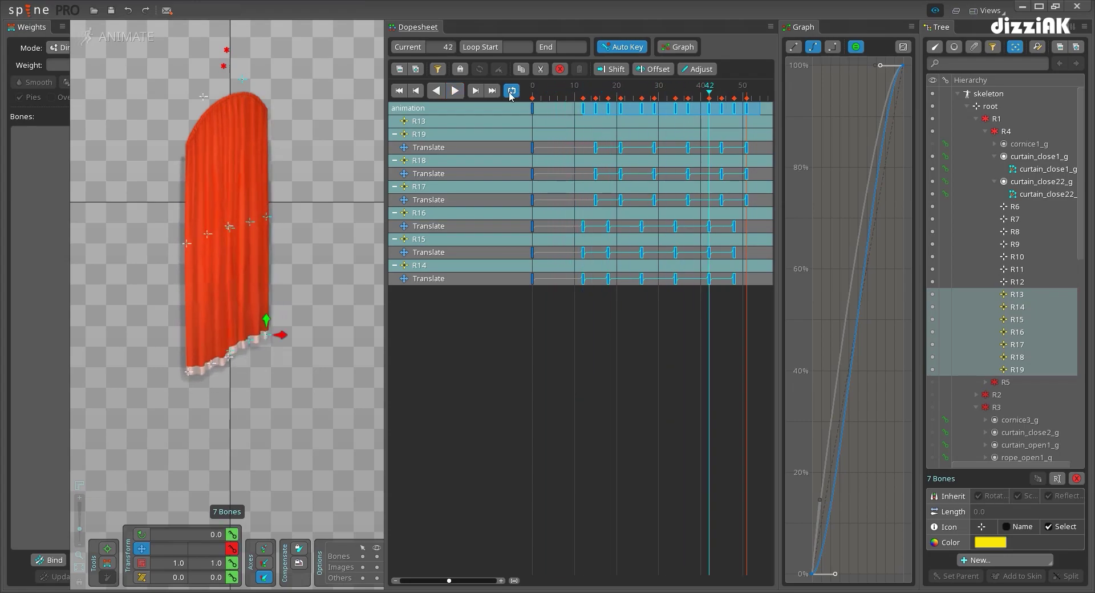
key(ctrl+s)
In setup mode, try moving curtain_close1_g above curtain_close22_g in the draw order
click(117, 41)
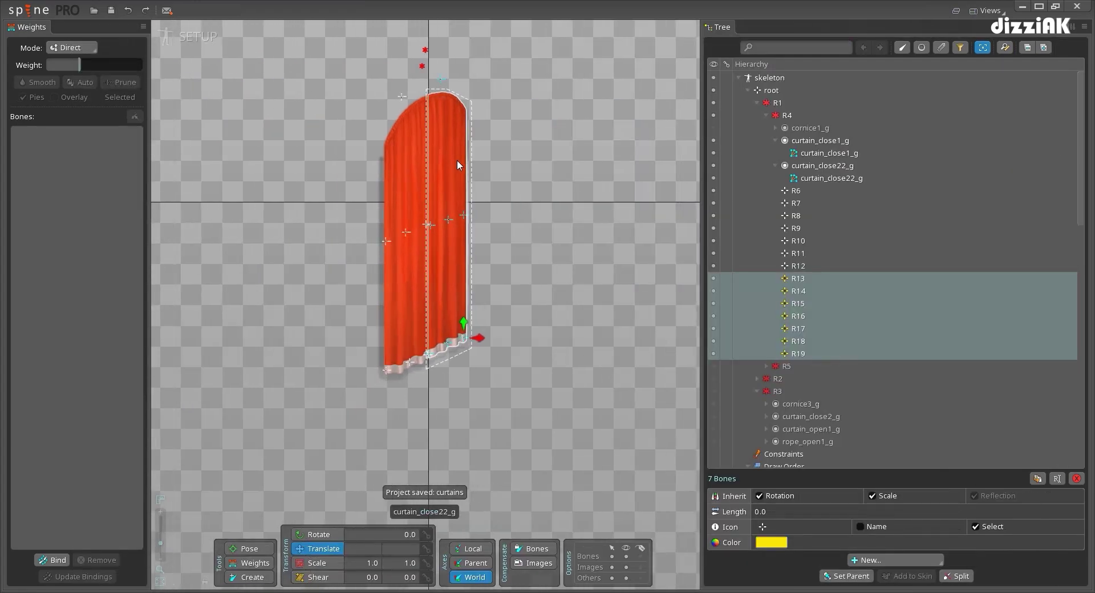
click(457, 160)
scroll(902, 316, down, 15)
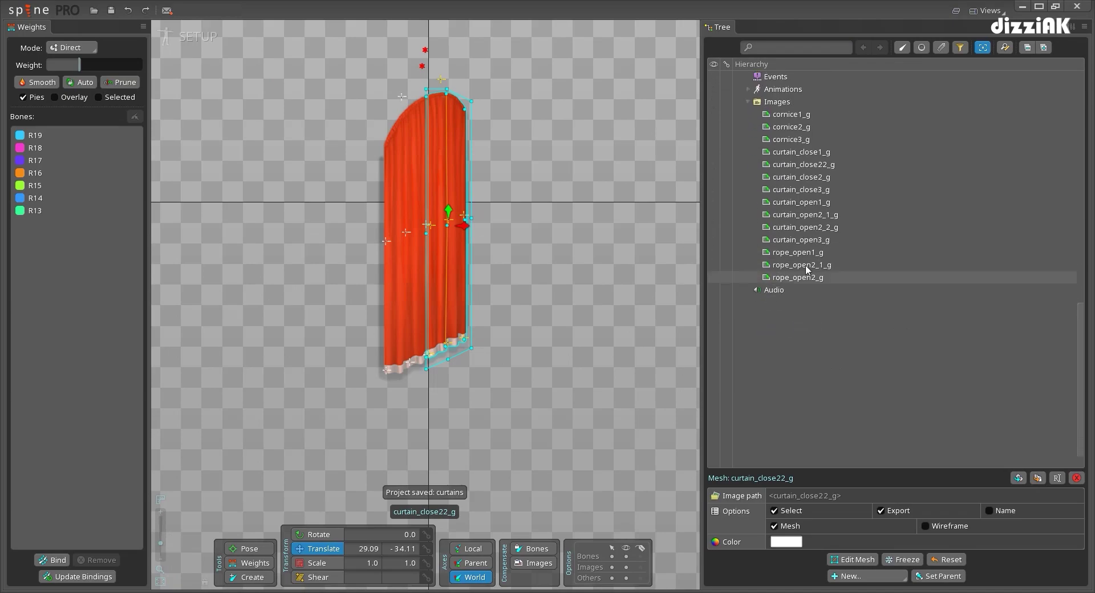
scroll(806, 269, up, 5)
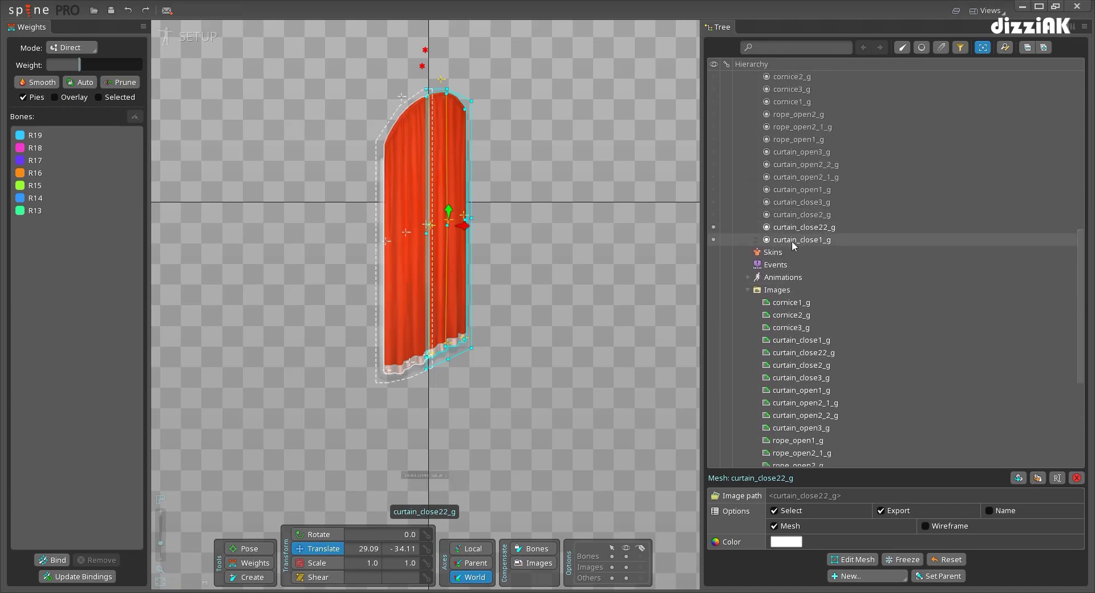
scroll(829, 246, up, 3)
key(Escape)
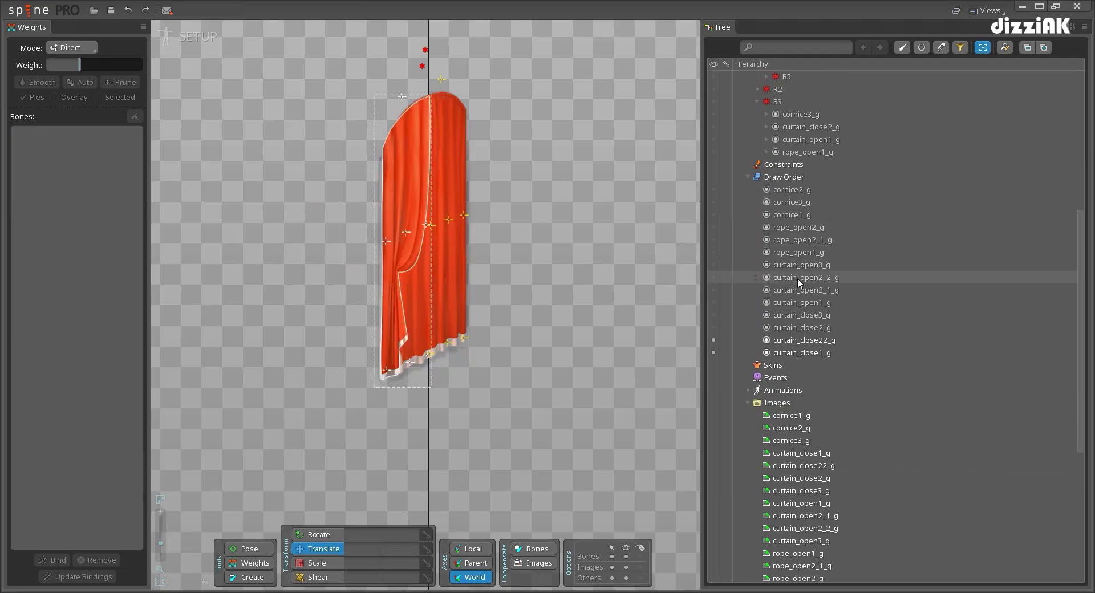
click(796, 340)
mouse_move(792, 354)
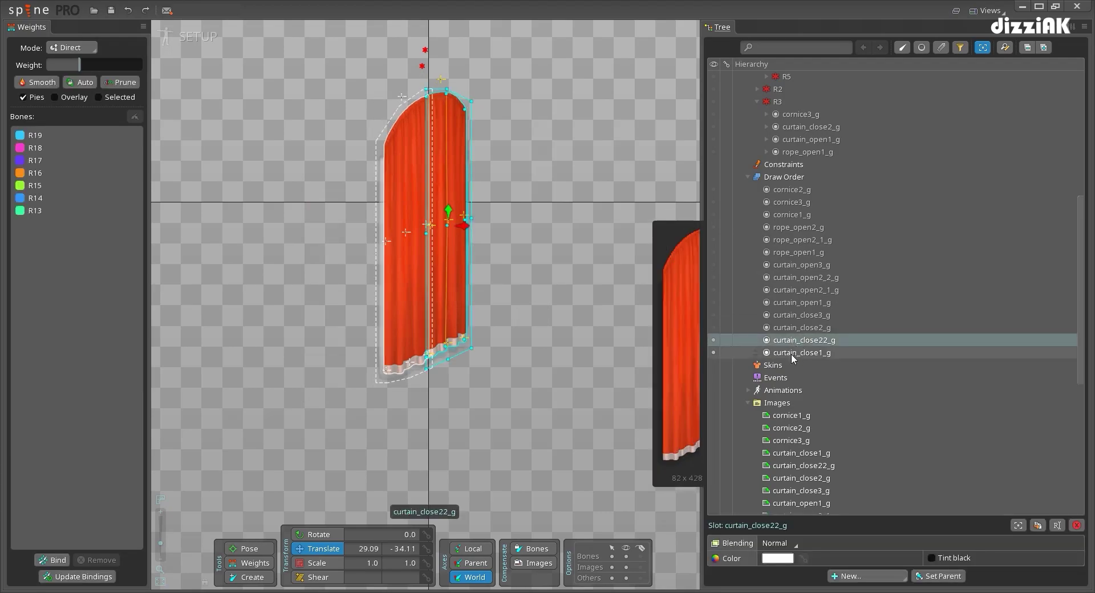
click(791, 353)
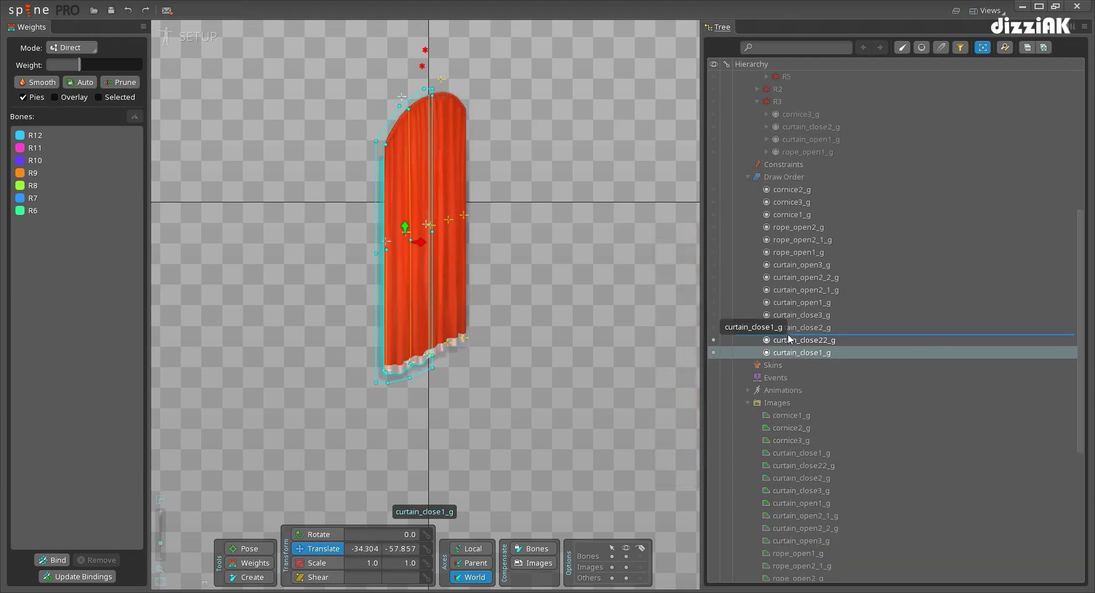
Return to animate mode and scrub through the unrolling to examine how the two curtain halves overlap
click(203, 39)
key(space)
drag(548, 93, 624, 103)
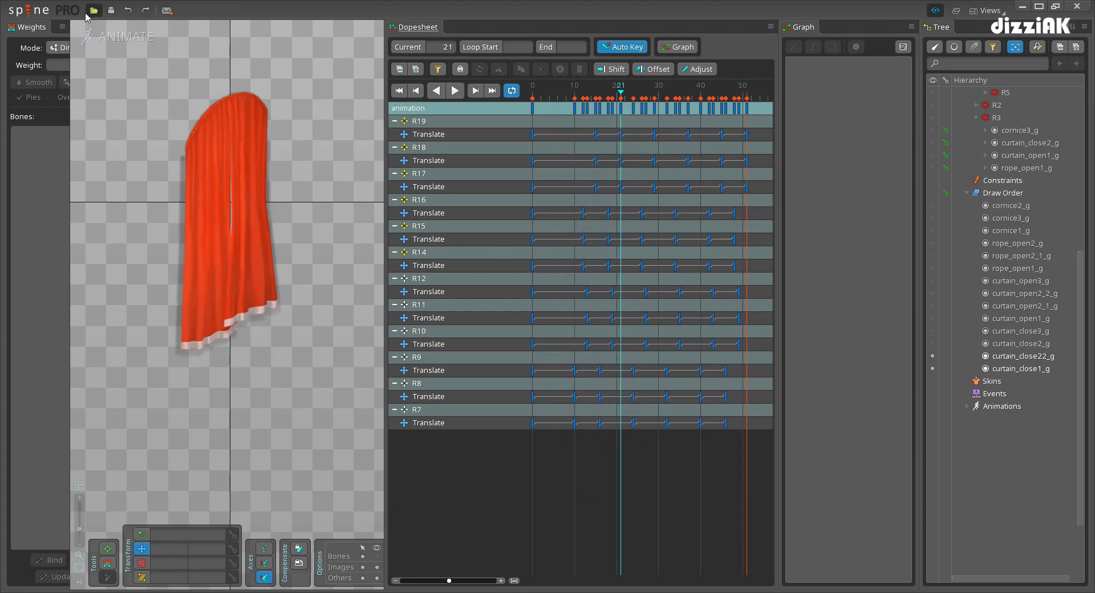
Try reordering curtain_close22_g and curtain_close1_g in the setup draw order, and scrub the animation to compare their overlap
click(102, 36)
click(450, 264)
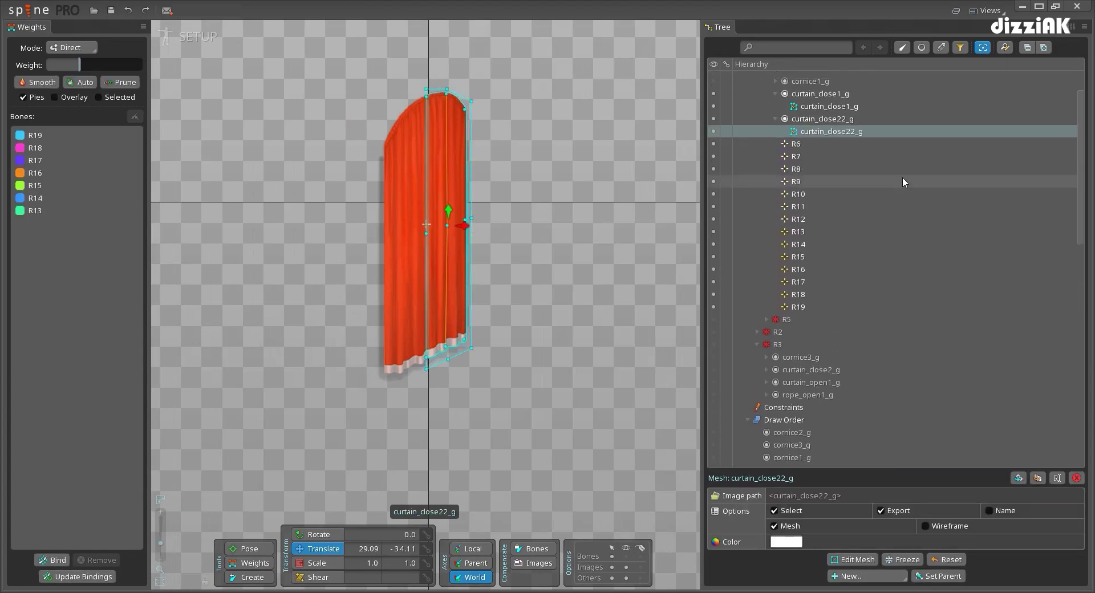
scroll(860, 142, down, 10)
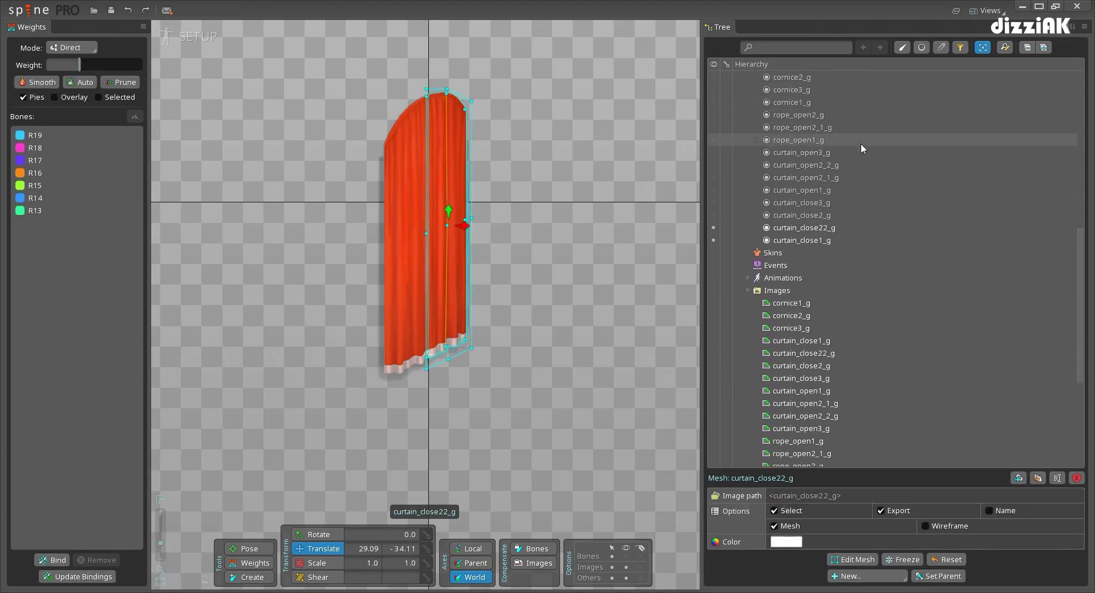
scroll(822, 208, down, 1)
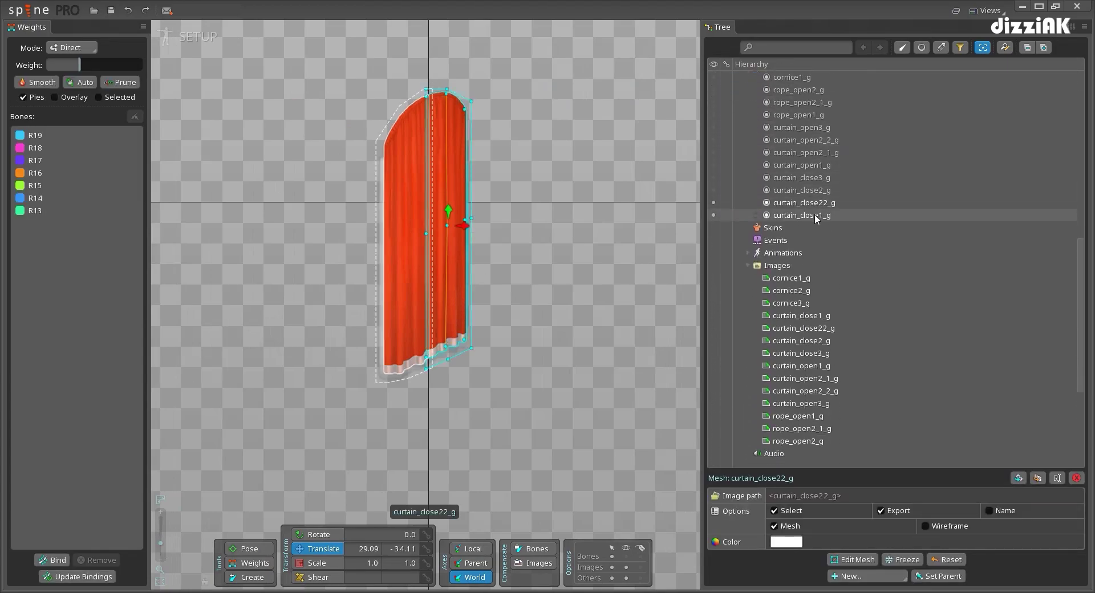
click(796, 203)
click(798, 213)
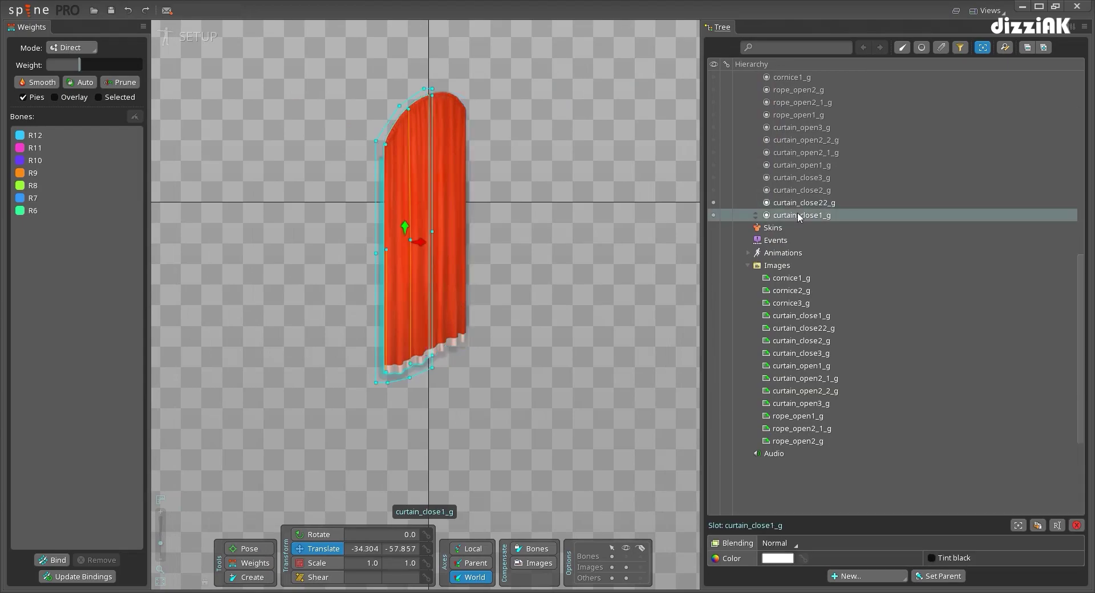
mouse_move(795, 204)
mouse_down()
mouse_move(794, 218)
mouse_move(790, 206)
mouse_up()
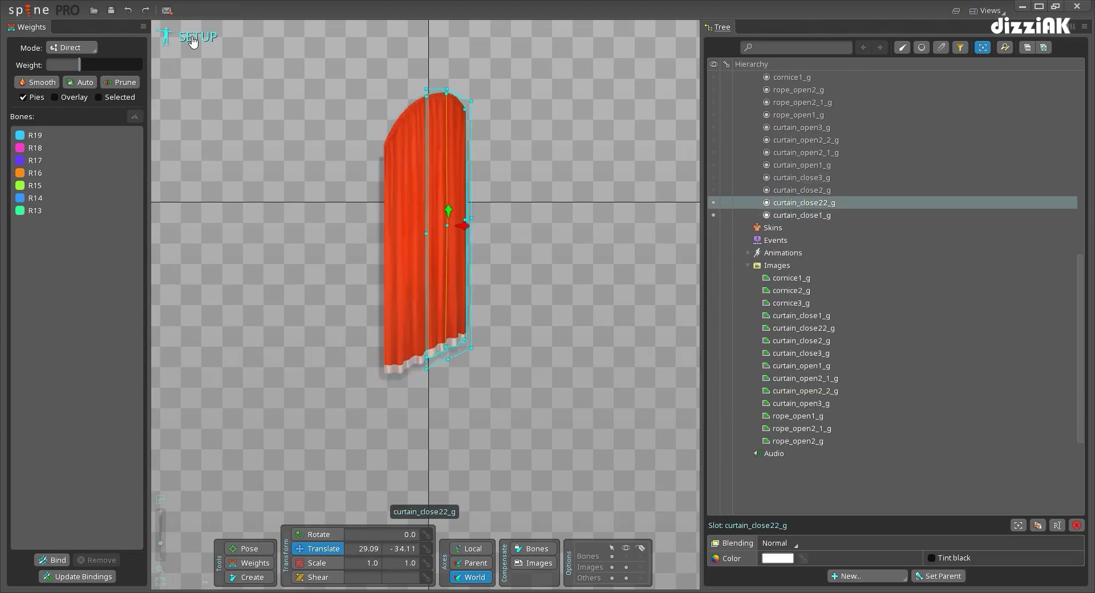
click(192, 40)
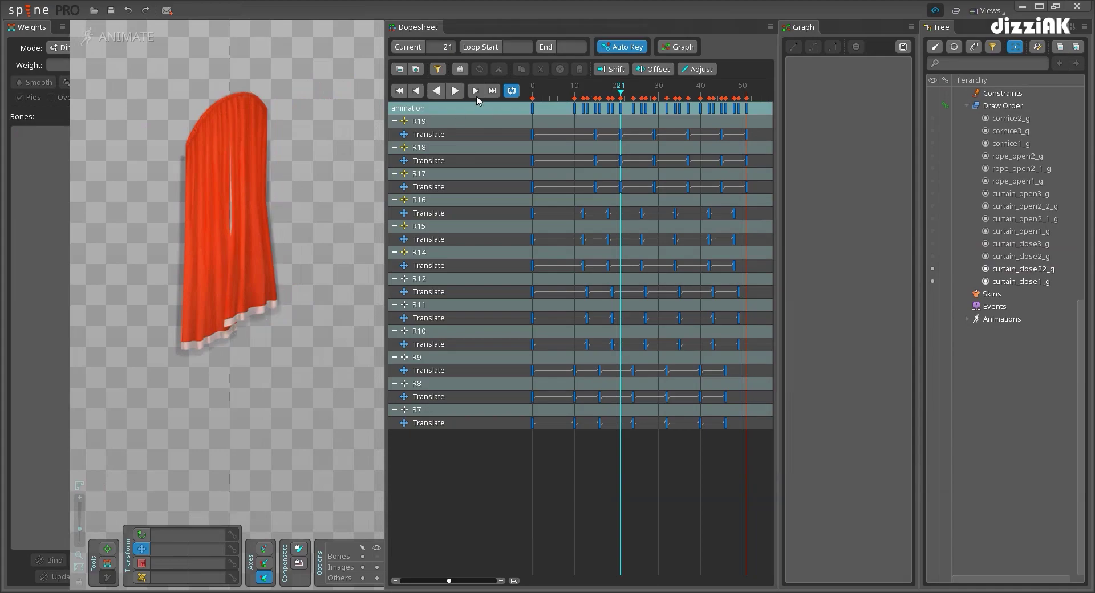
drag(561, 97, 622, 108)
In setup mode, place curtain_close1_g directly above curtain_close22_g in the draw order
click(112, 37)
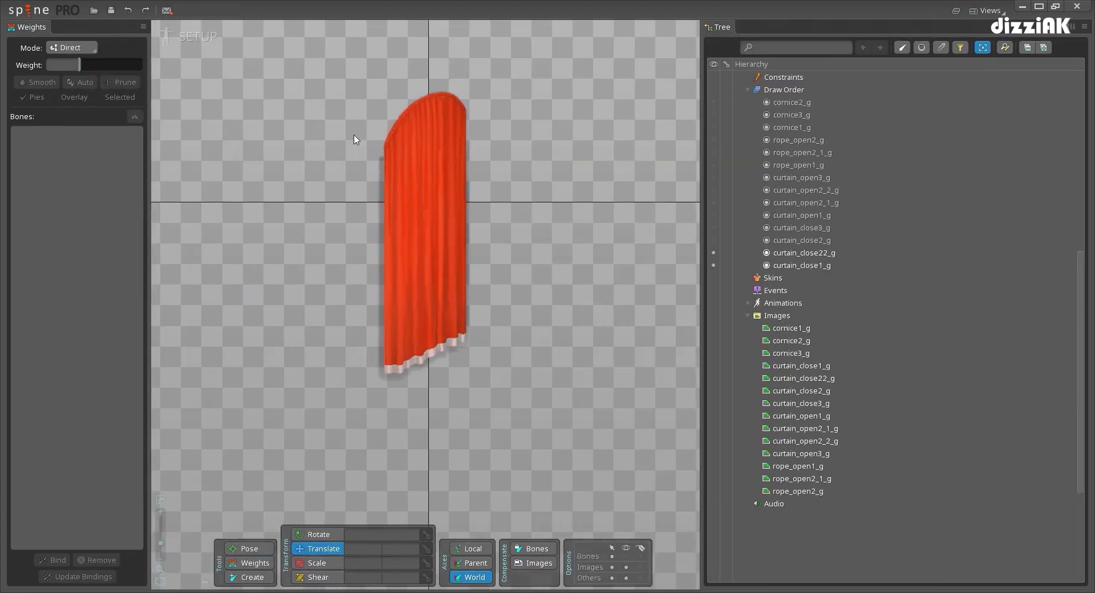
click(394, 237)
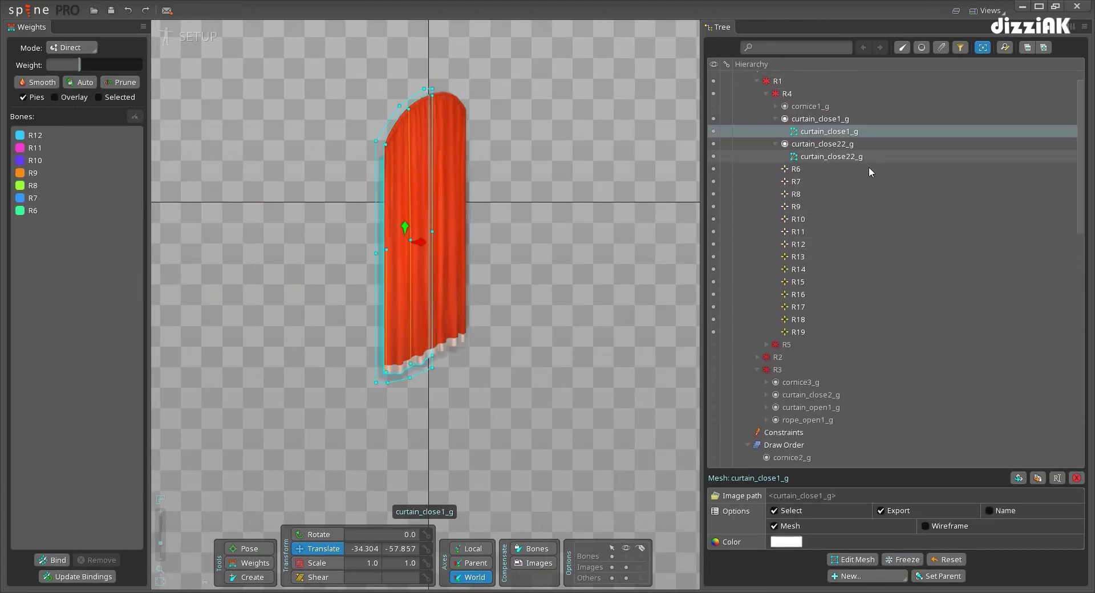
scroll(869, 171, down, 3)
scroll(870, 195, down, 1)
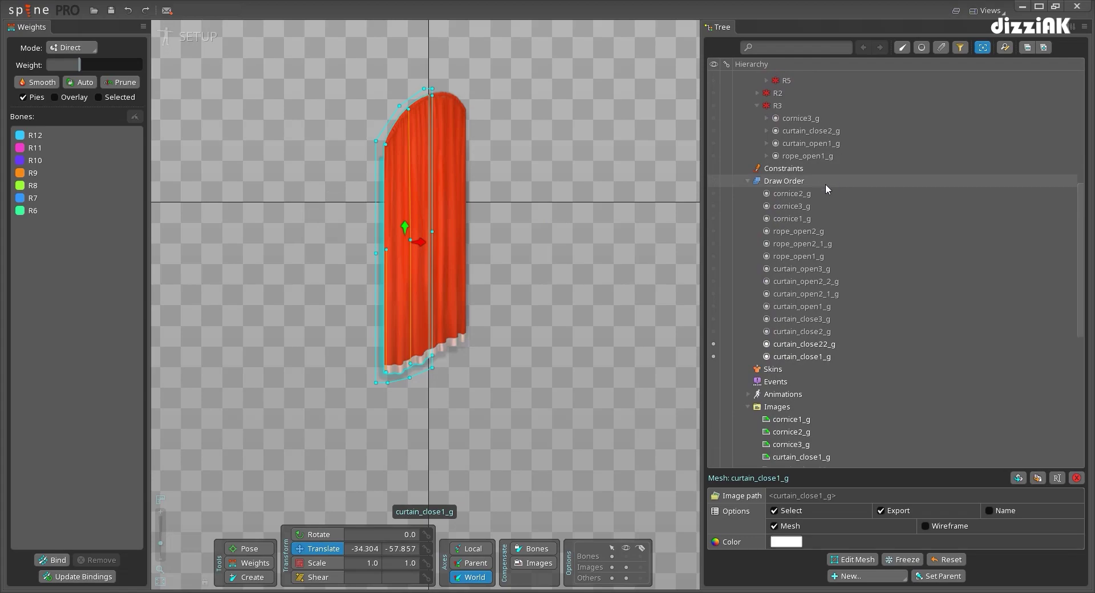
click(823, 356)
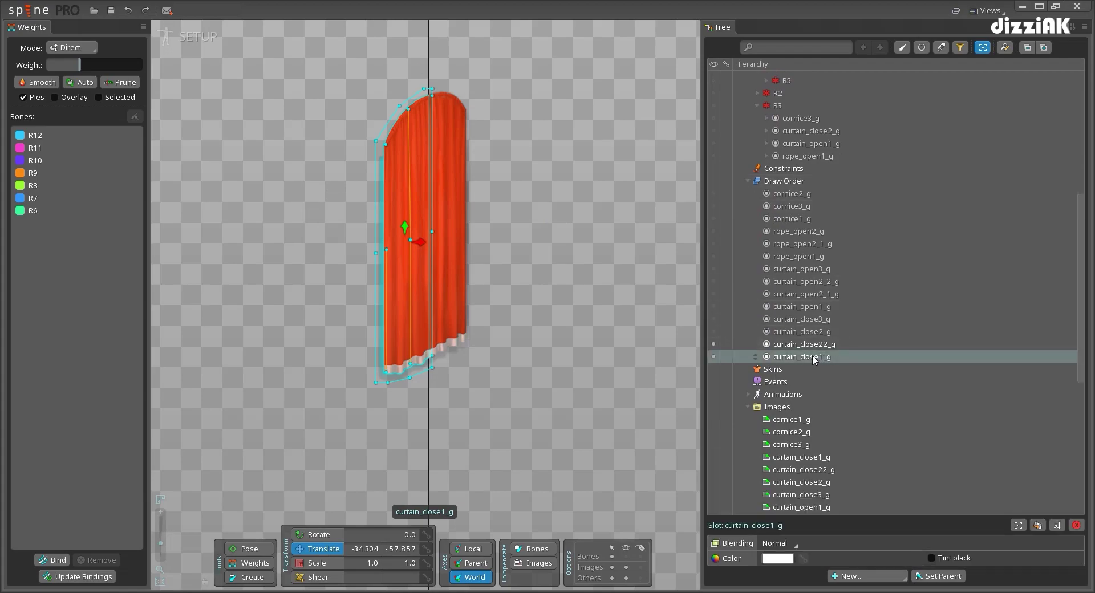
drag(811, 344, 810, 340)
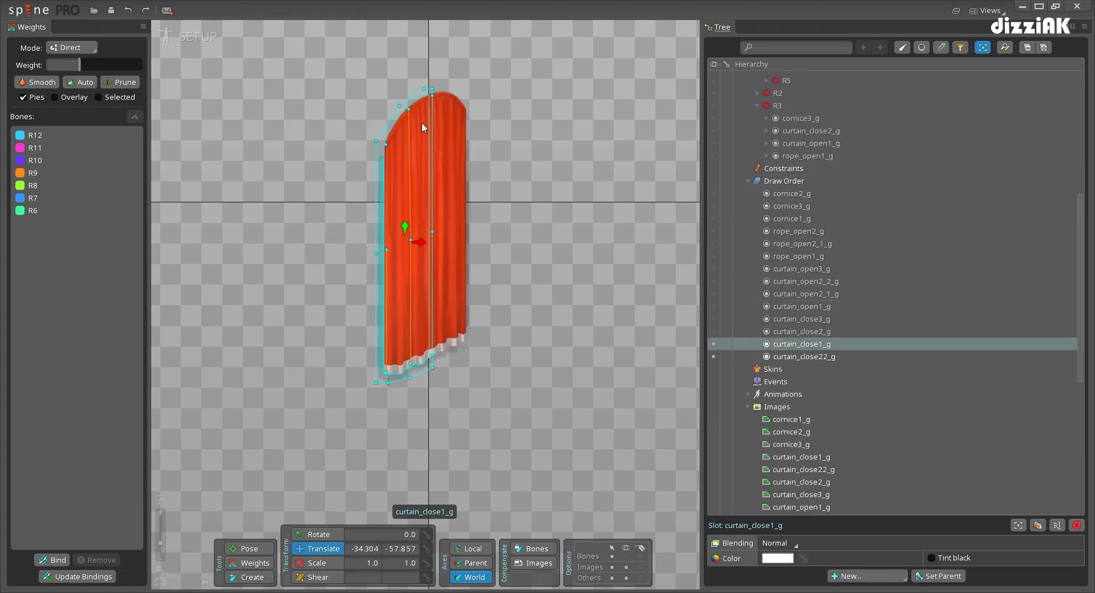
In animate mode, scrub and play the curtain animation to check the new draw order, and save the project
click(198, 34)
click(509, 175)
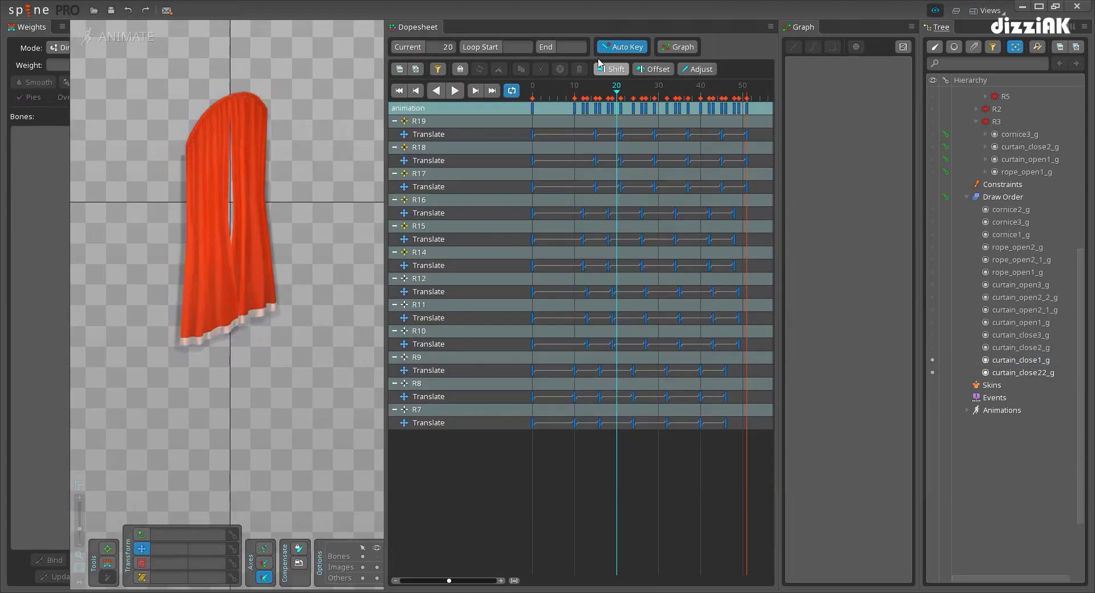
drag(603, 97, 503, 107)
key(space)
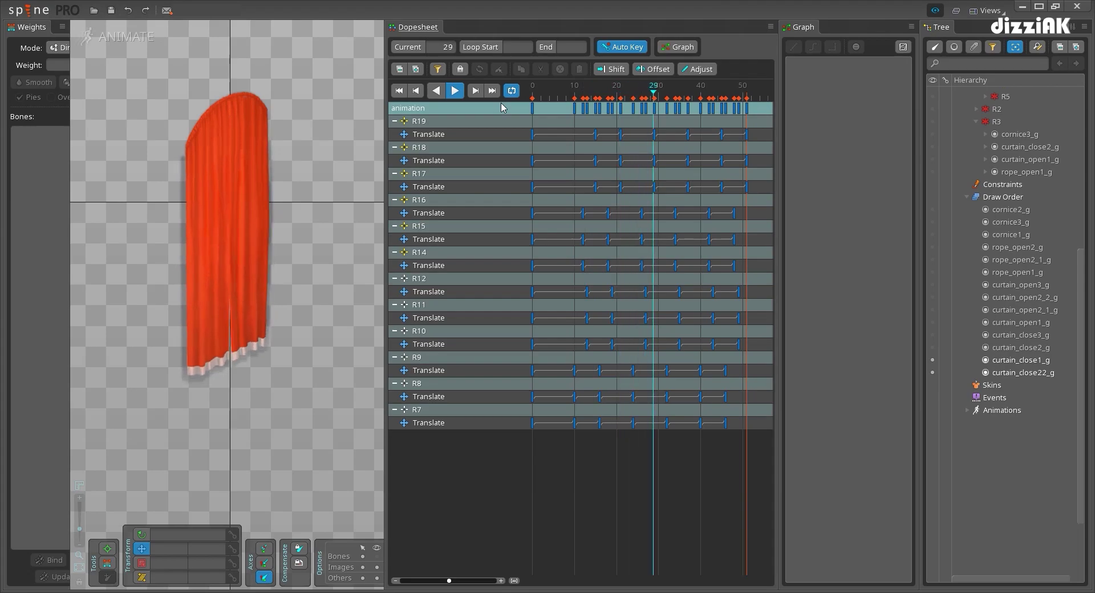
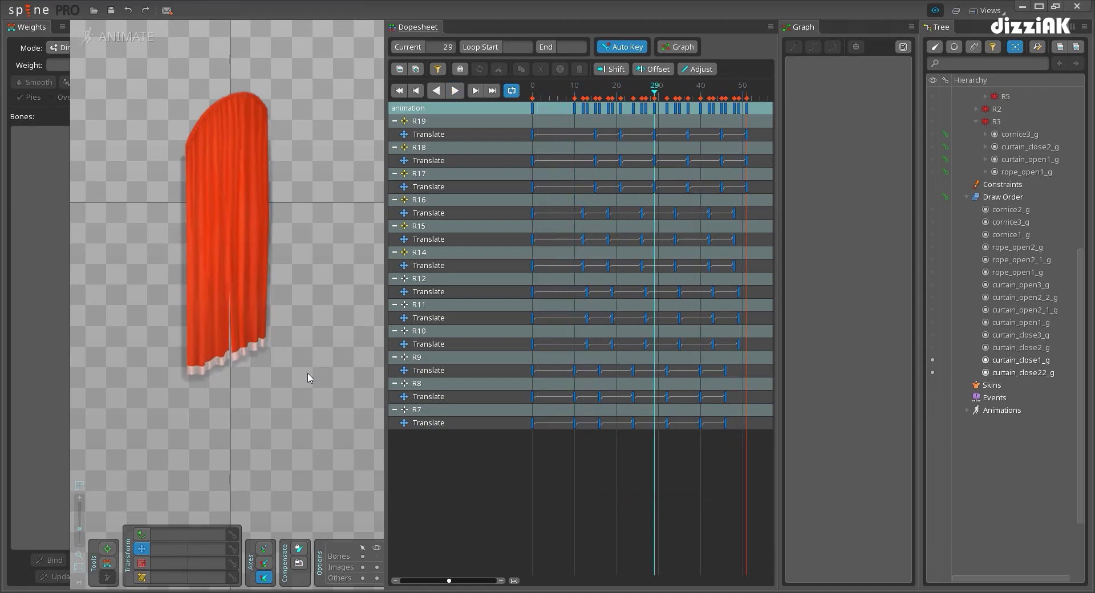
key(ctrl+s)
In setup mode, expand bone R5 to reveal its slots in the hierarchy and show bones in the viewport
click(113, 36)
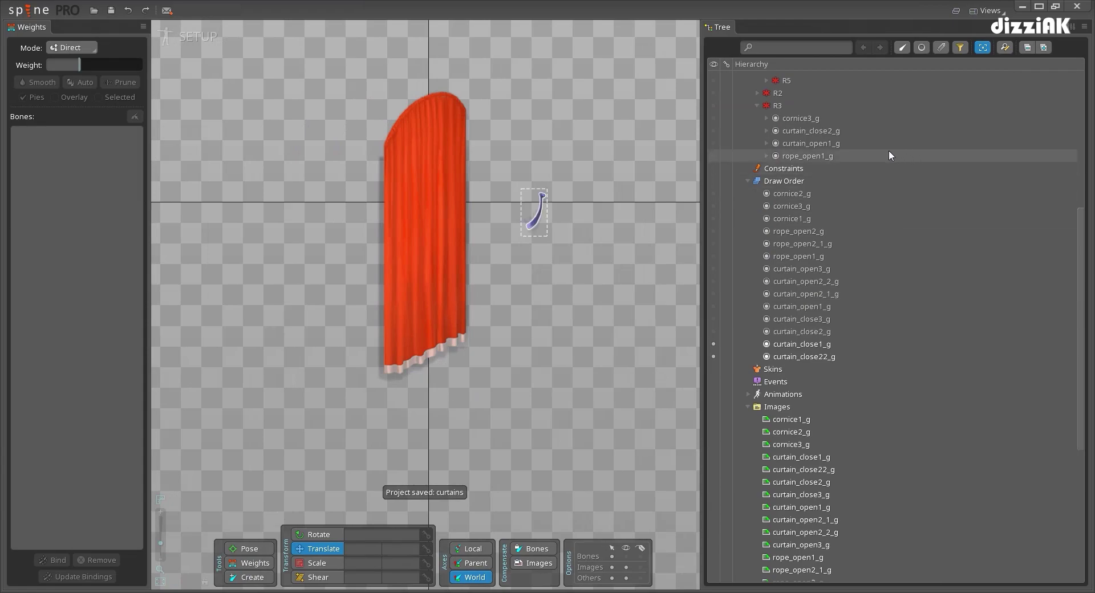
scroll(885, 152, up, 2)
scroll(866, 156, up, 5)
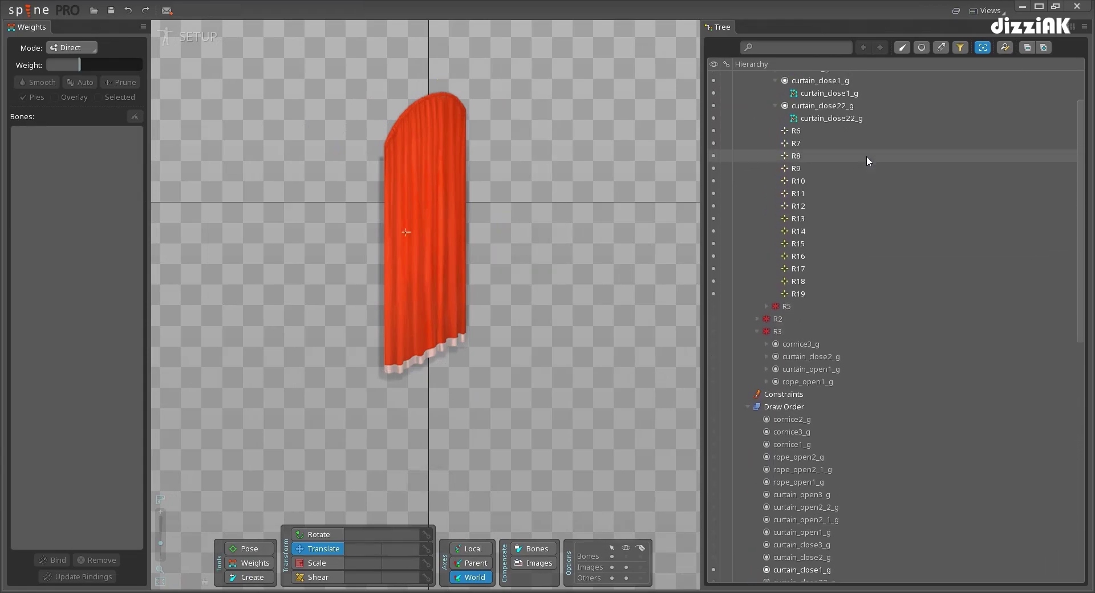
click(868, 155)
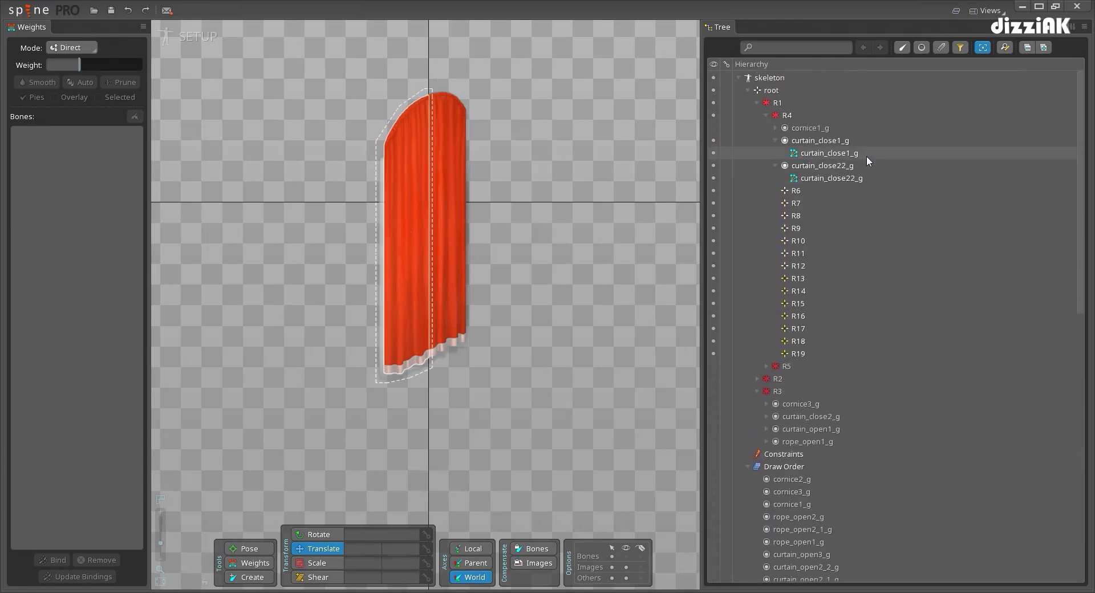
click(767, 366)
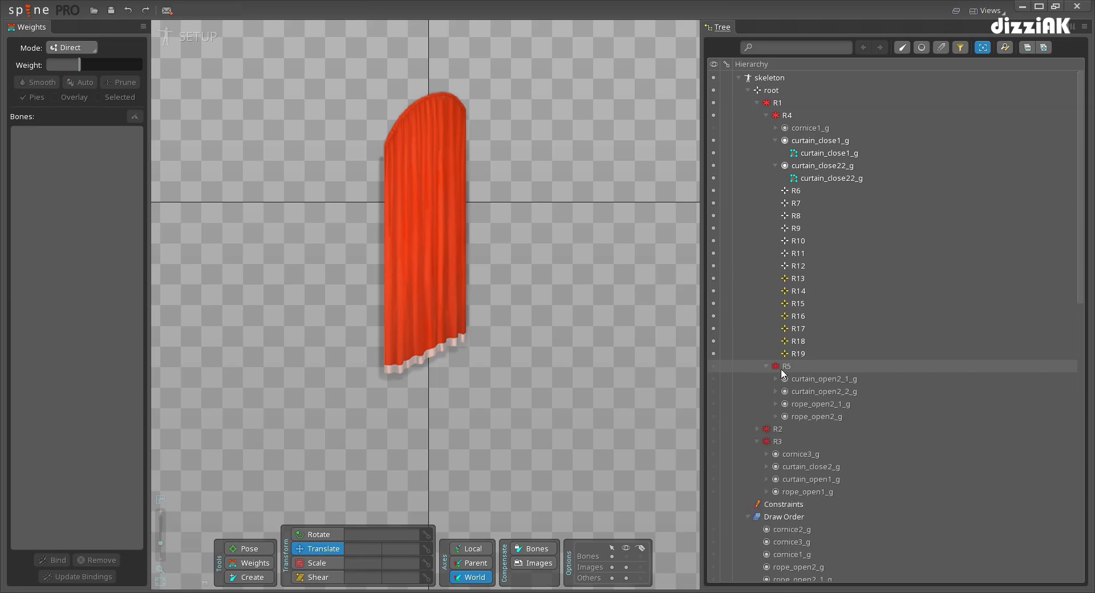
click(628, 549)
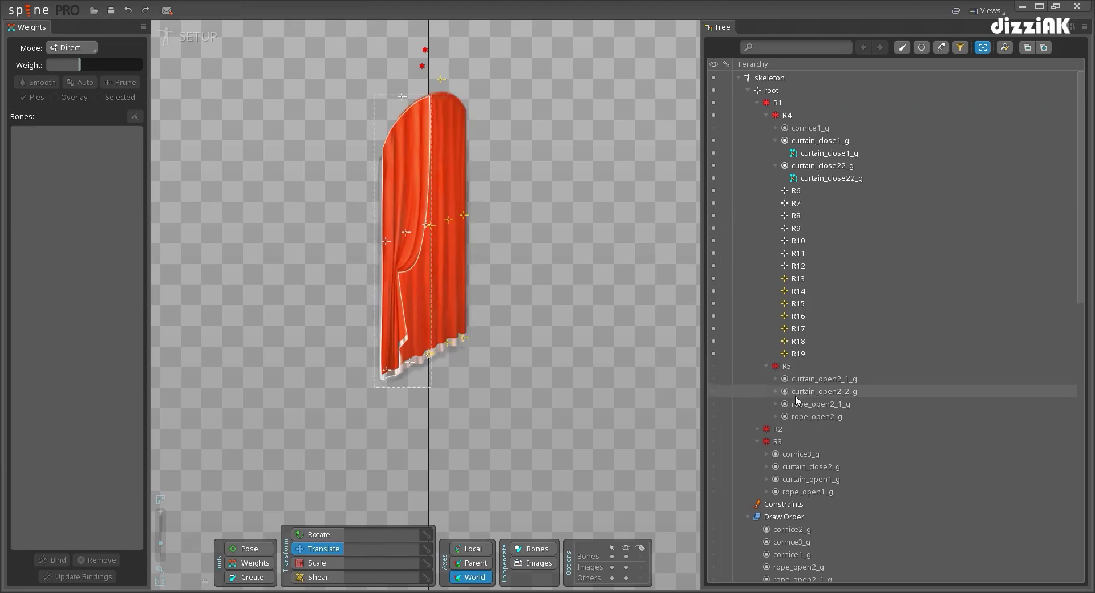
Hide everything under R4, make R5's open-curtain and rope slots visible, and save the project
mouse_move(795, 398)
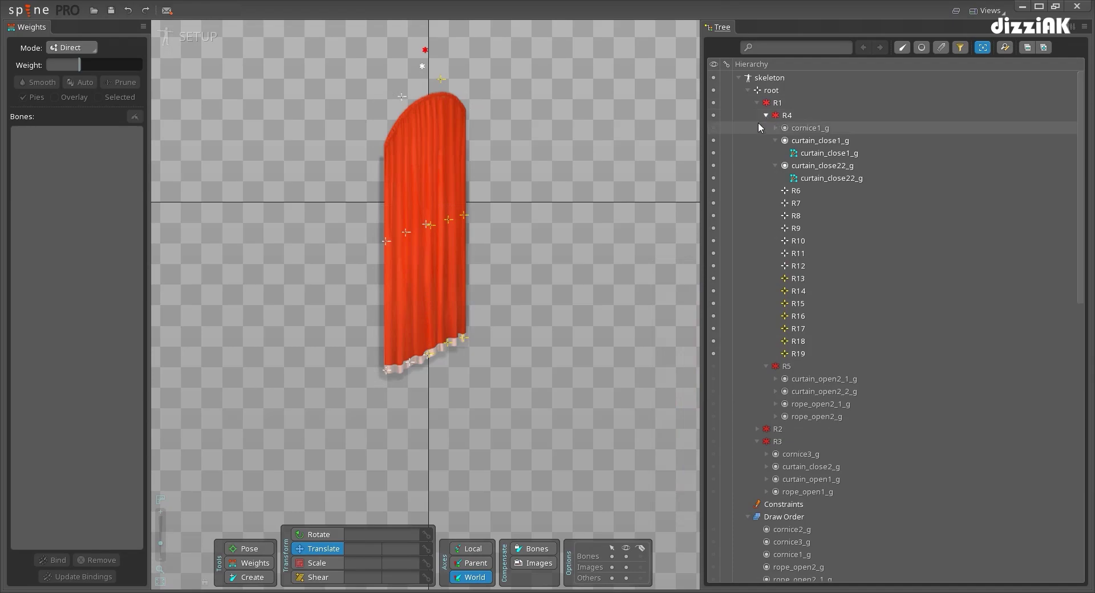
click(714, 128)
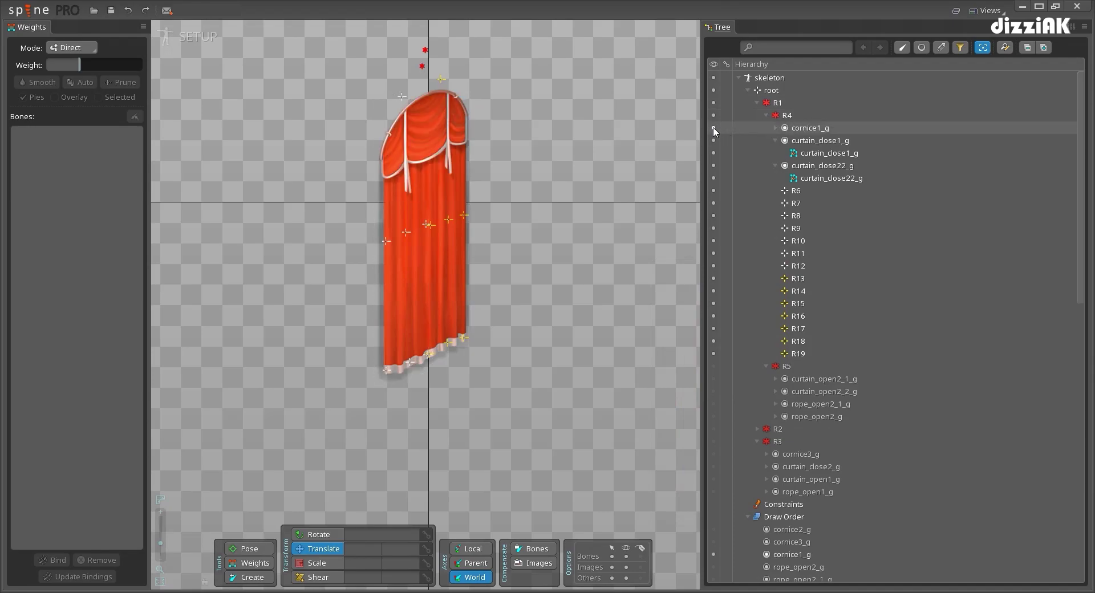
drag(714, 131, 714, 417)
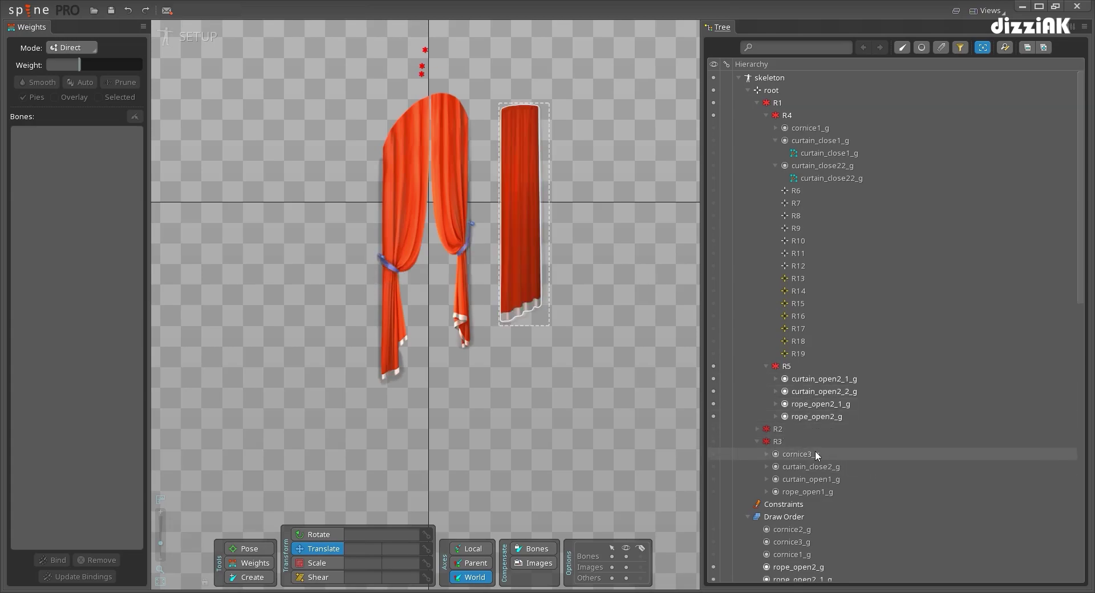
key(ctrl+s)
Convert the curtain_open2_2_g region to a mesh and open it for mesh editing
scroll(540, 176, up, 3)
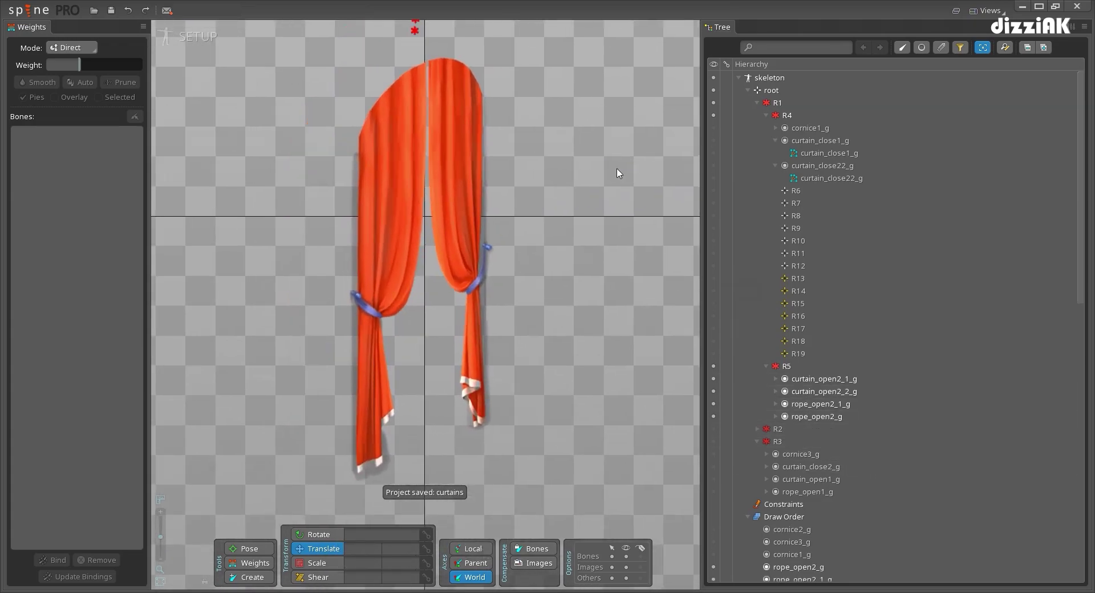
click(406, 173)
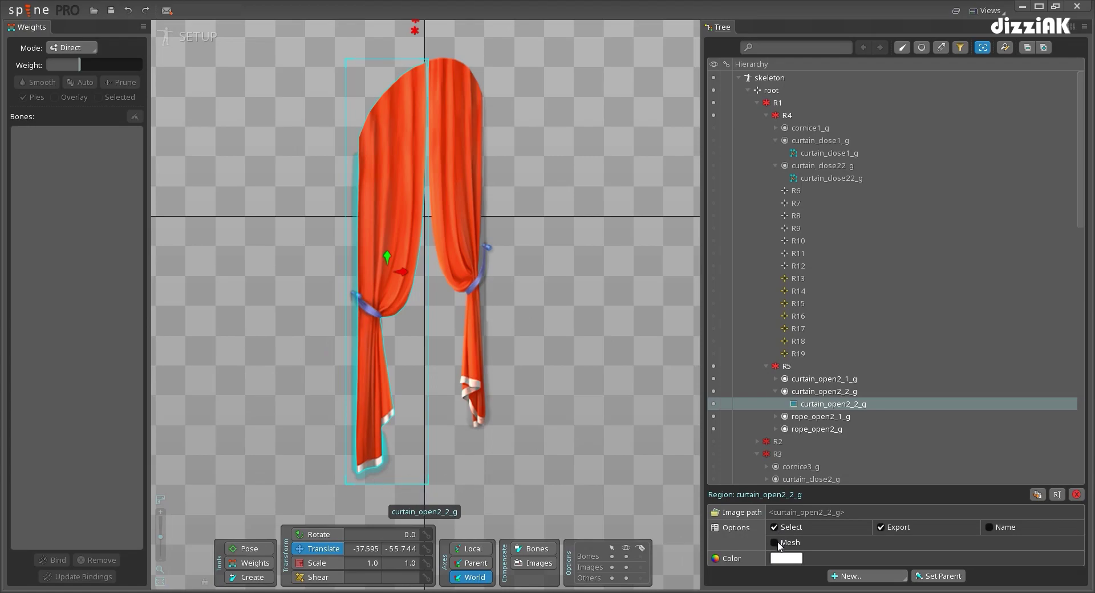
click(852, 560)
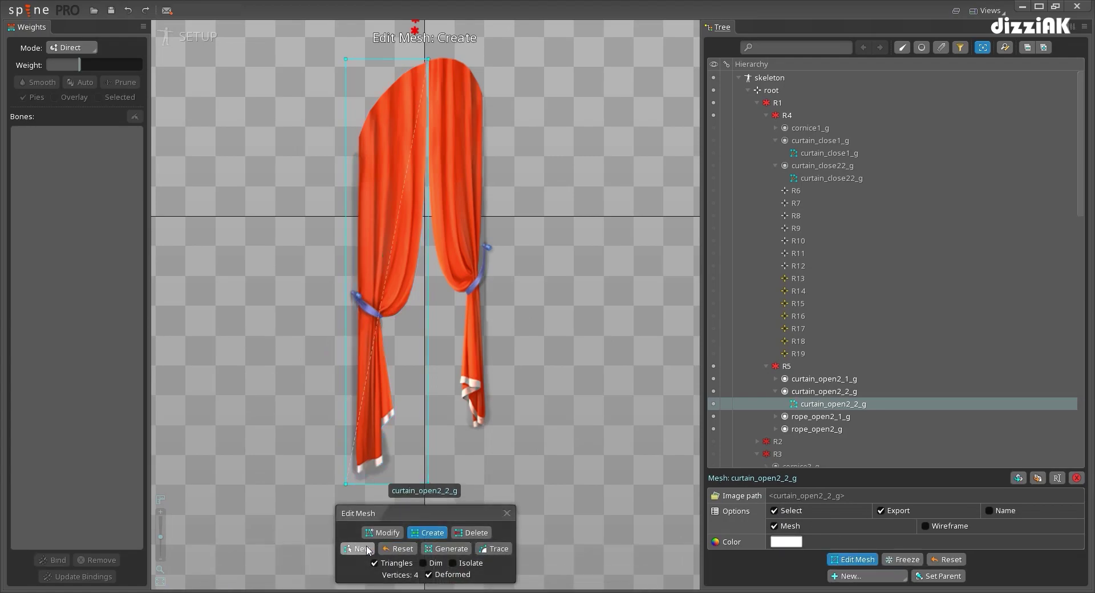
Start a new mesh outline for curtain_open2_2_g, tracing the arched top edge and the inner edge down to the rope tie
click(358, 549)
click(334, 131)
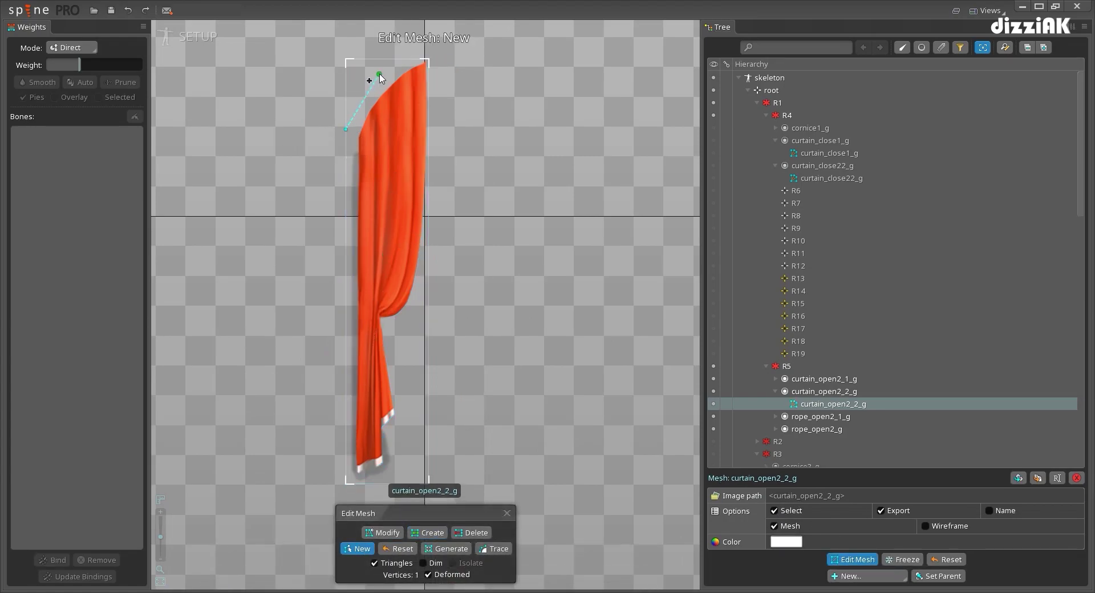
click(383, 82)
click(421, 59)
click(428, 59)
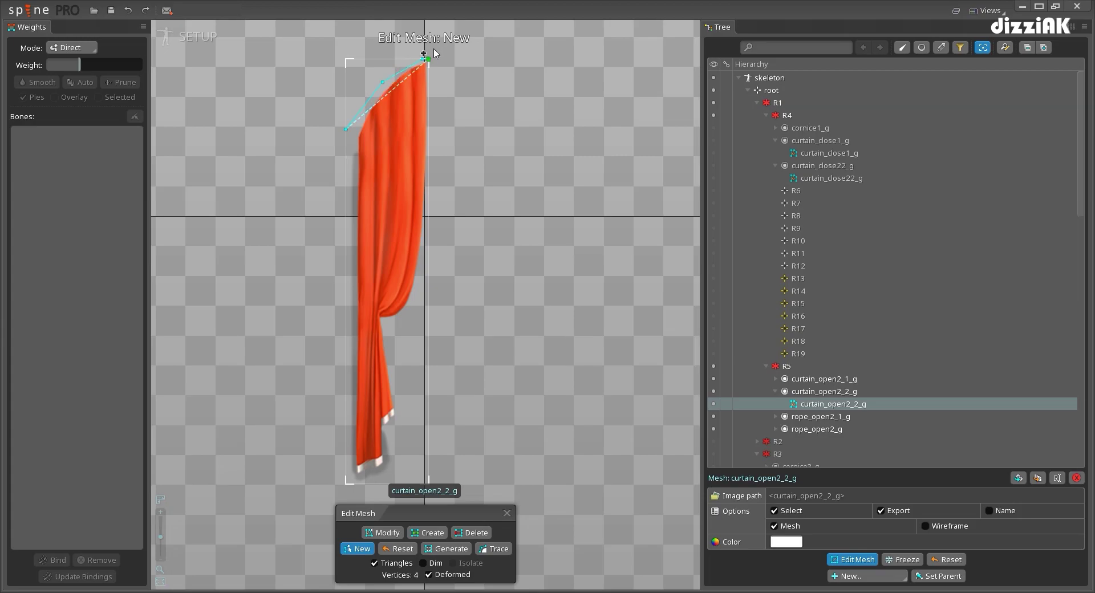
click(429, 203)
click(423, 269)
click(406, 315)
click(394, 323)
click(384, 321)
Outline the curtain's lower tail and hem, go back up the outer edge, and close the outline at its first vertex
click(403, 413)
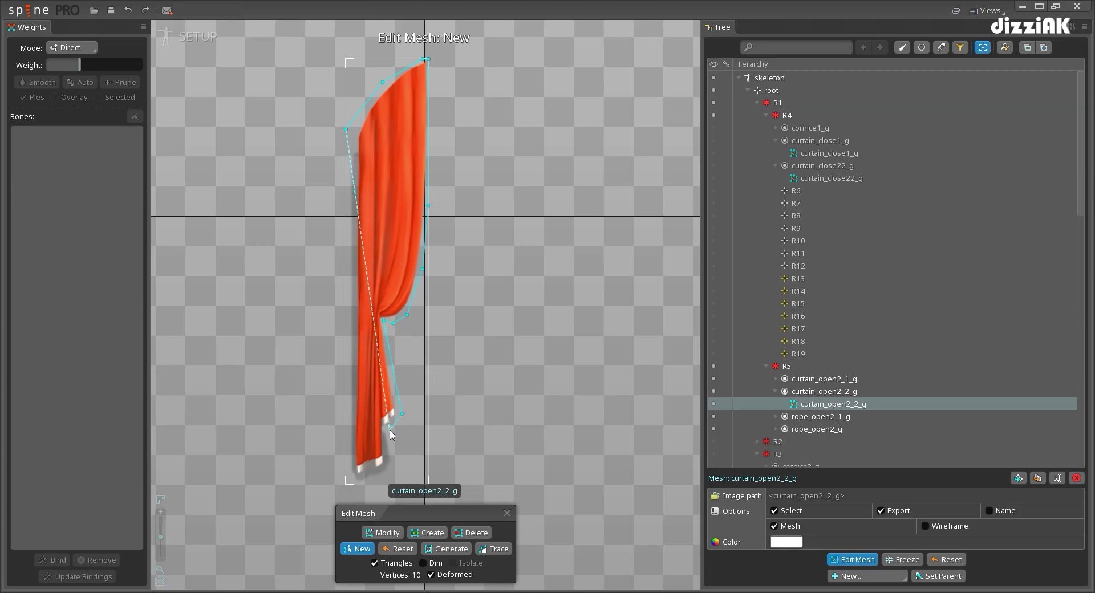
click(390, 430)
drag(398, 474, 396, 420)
click(395, 416)
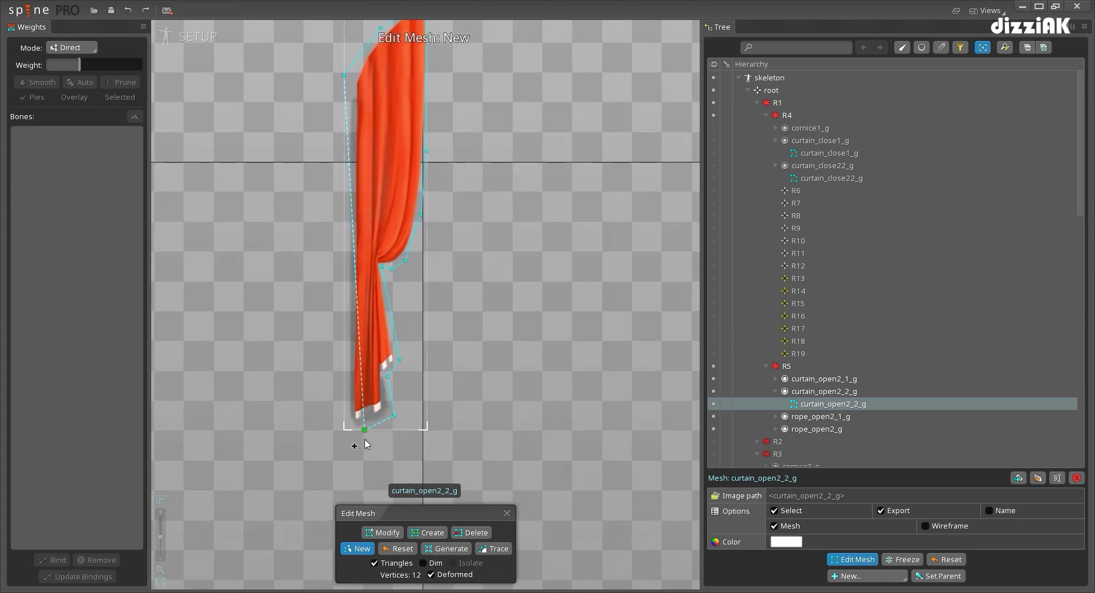
click(344, 430)
click(350, 267)
click(344, 261)
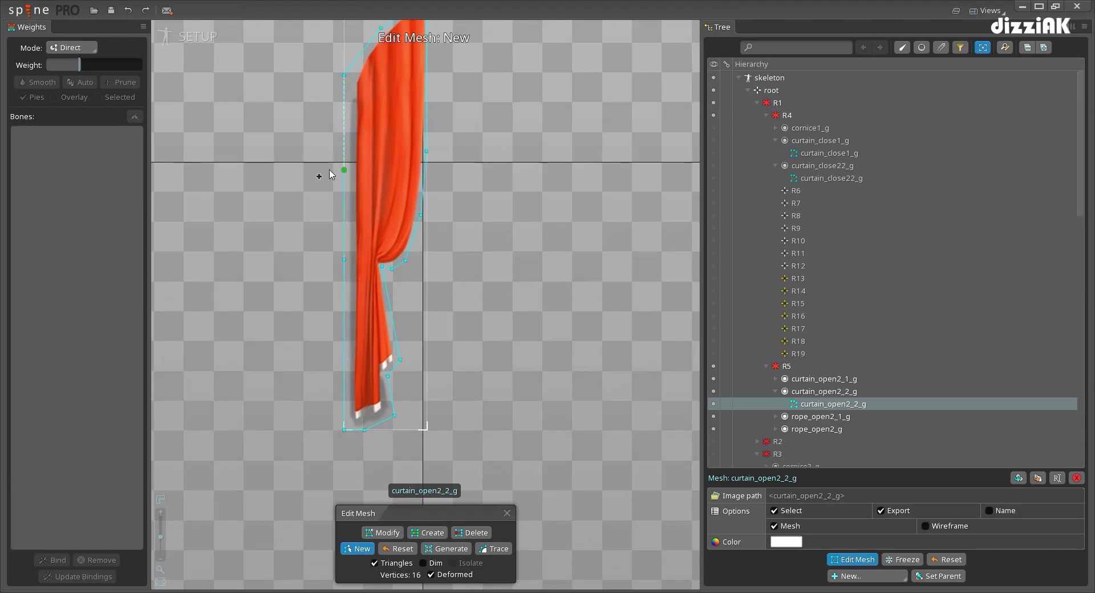
click(343, 76)
Raise the outer outline vertex level with the rope, and add interior mesh vertices along the rope tie
scroll(361, 270, up, 3)
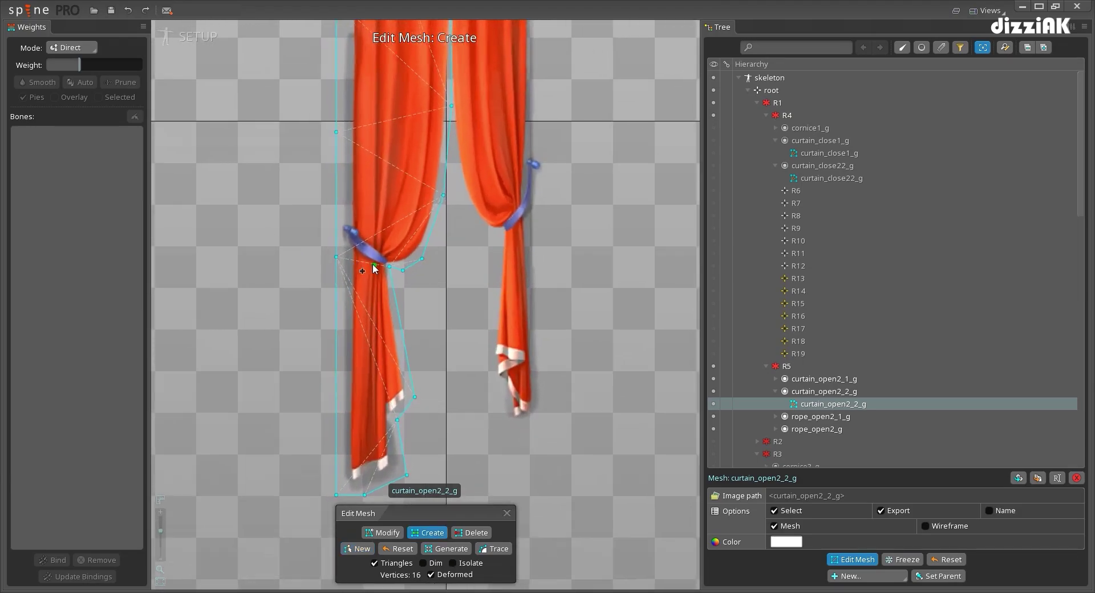
click(382, 533)
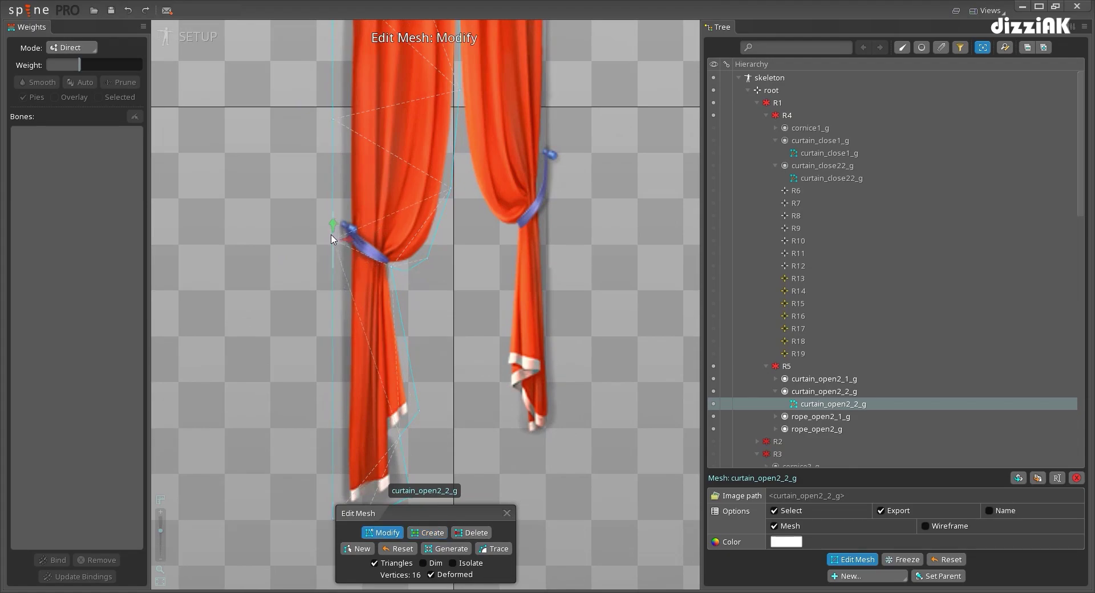
click(427, 533)
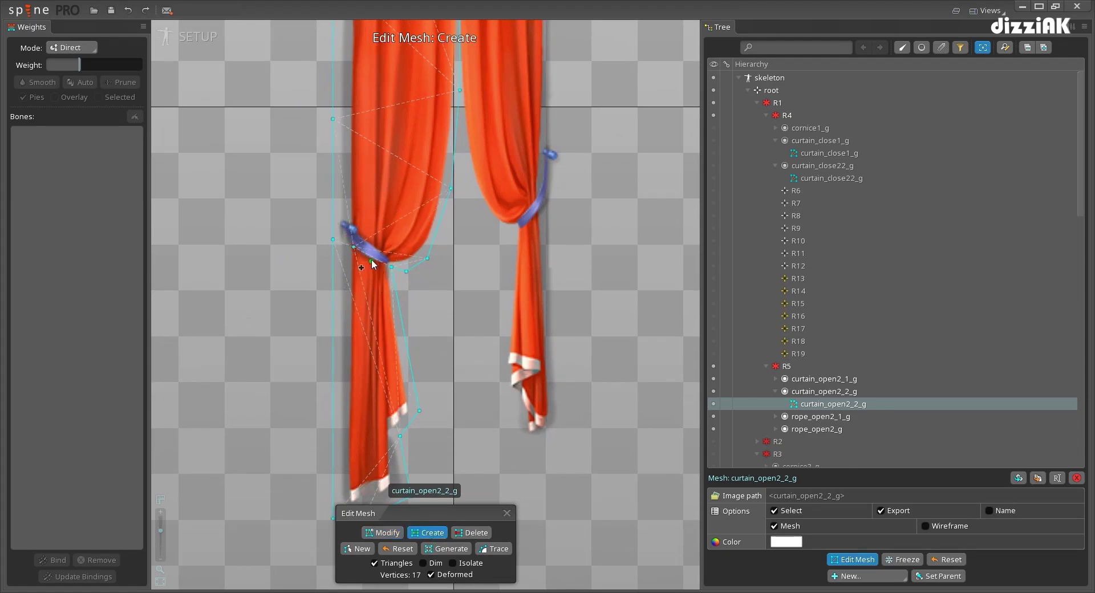
drag(385, 333, 361, 252)
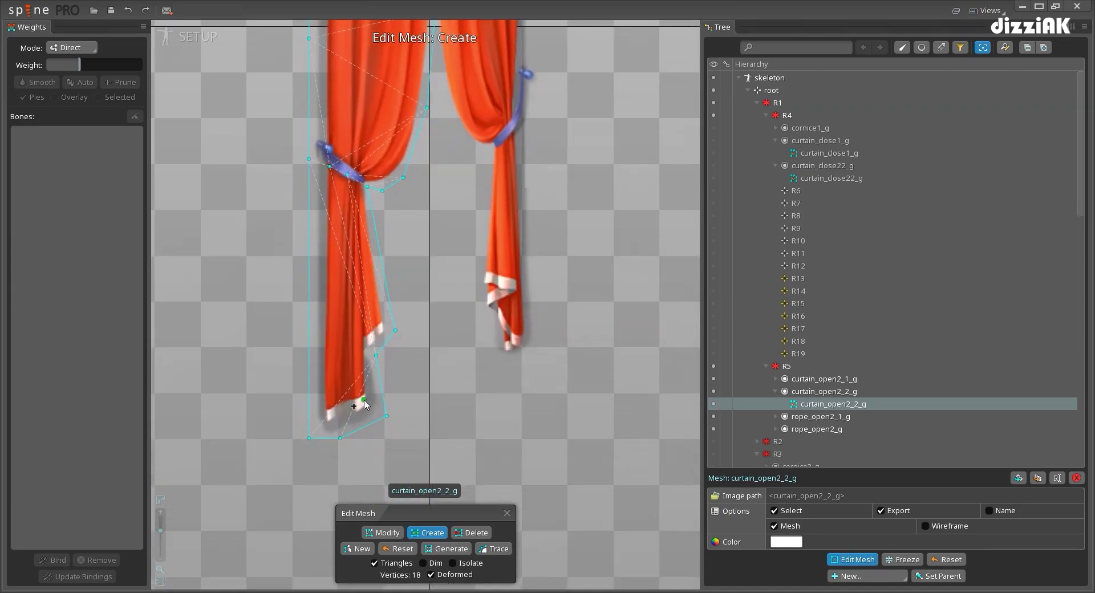
Add interior vertices along the tail's hem and connect them to the rope-tie vertices with mesh edges
drag(360, 334, 362, 344)
click(379, 370)
drag(347, 176, 363, 345)
drag(329, 166, 327, 422)
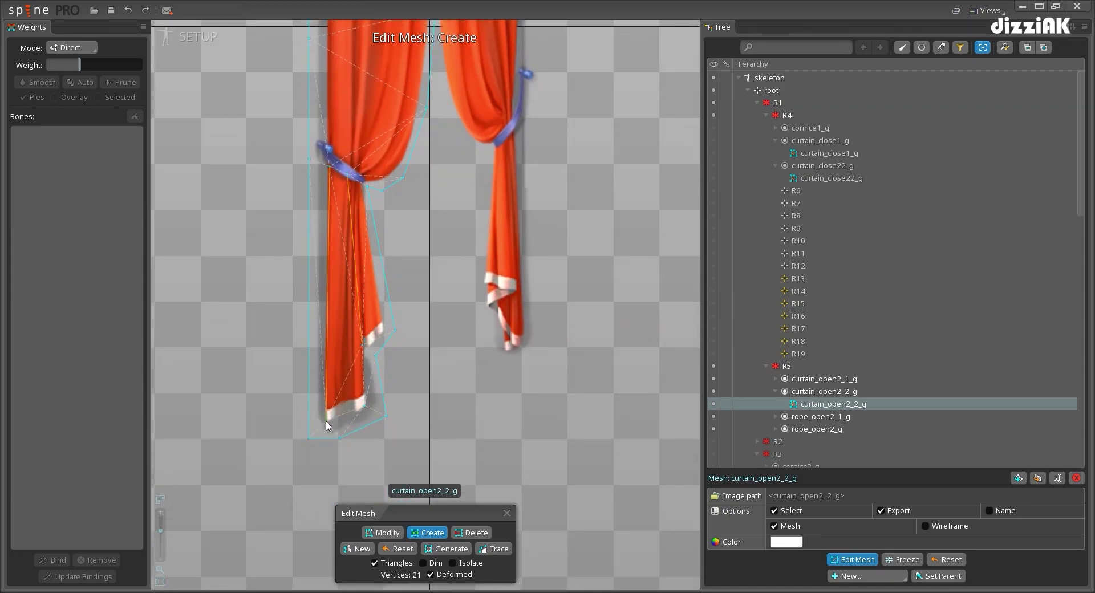
Add interior vertices on the upper curtain's outer corner and arched edge, and connect them to the rope-tie vertices with mesh edges
drag(461, 284, 440, 335)
scroll(440, 335, down, 2)
drag(415, 229, 385, 337)
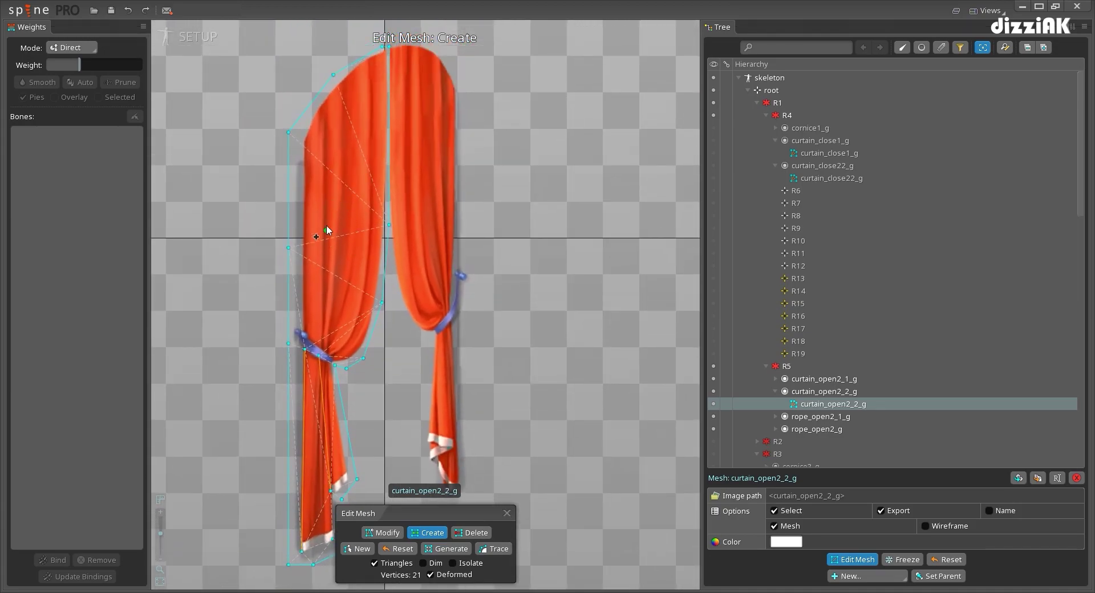
drag(305, 131, 306, 143)
click(341, 88)
click(303, 312)
drag(320, 354, 348, 78)
click(384, 535)
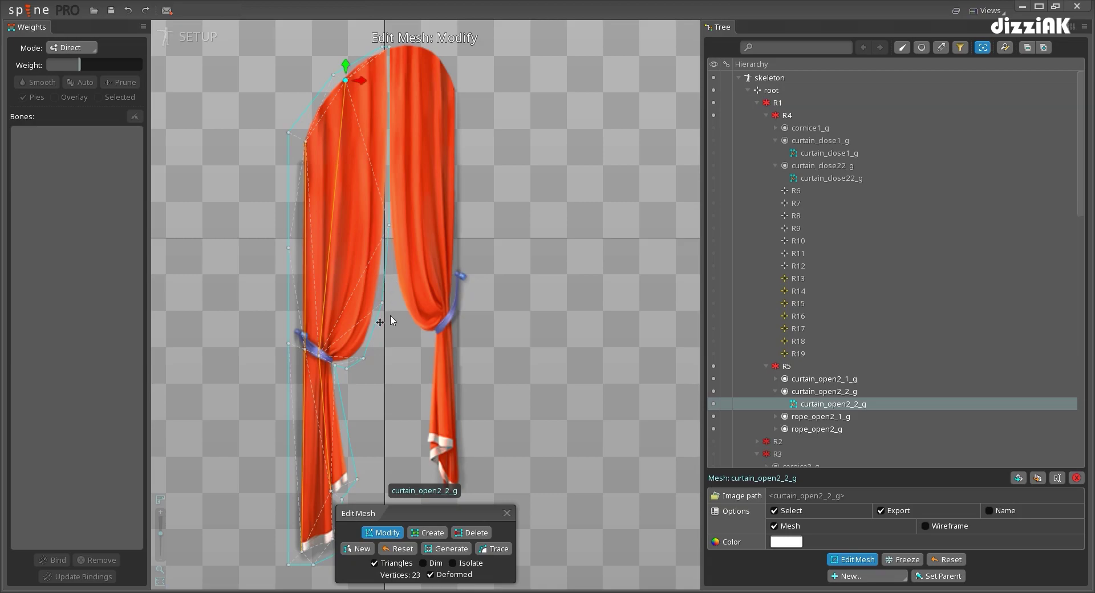
Finish editing the curtain_open2_2_g mesh and save the project
click(506, 513)
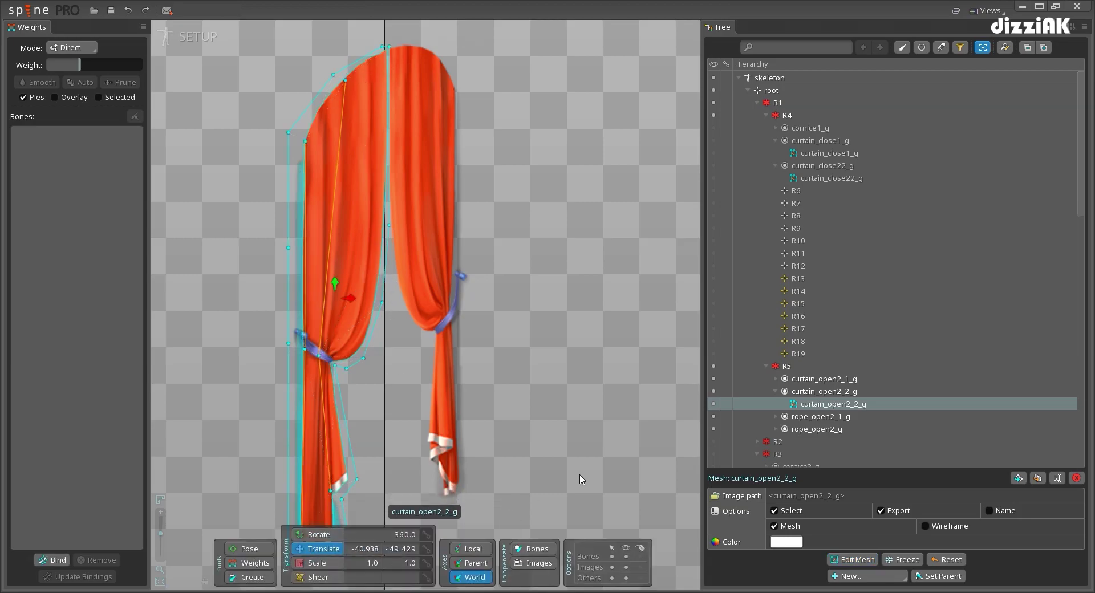
scroll(536, 245, up, 2)
key(ctrl+s)
scroll(491, 251, up, 2)
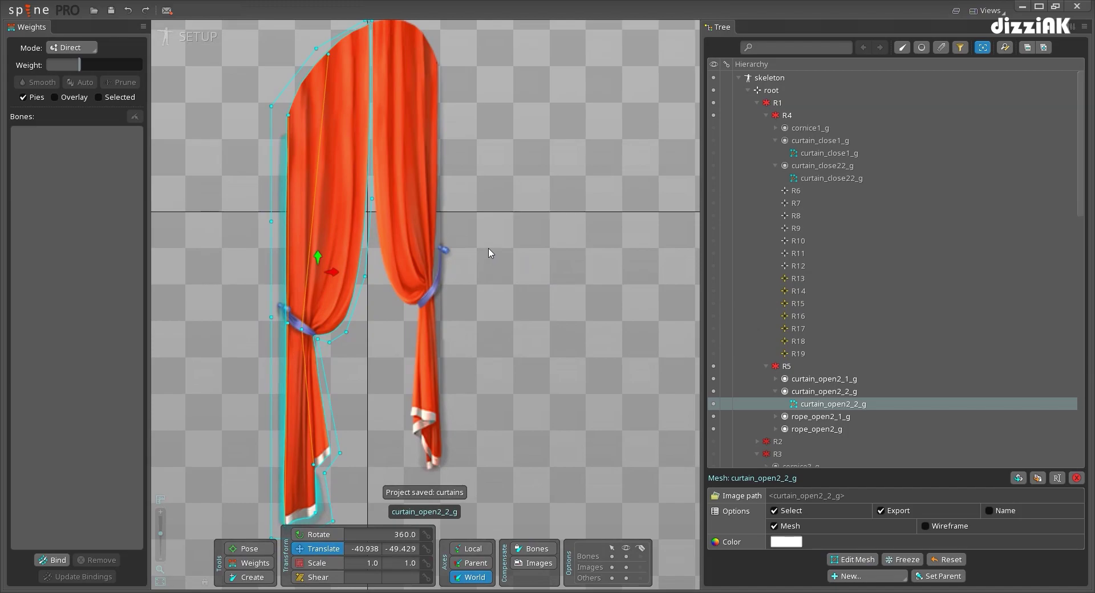
Start a new mesh for curtain_open2_1_g and place outline vertices along its curved top edge to the outer shoulder
click(415, 145)
click(775, 544)
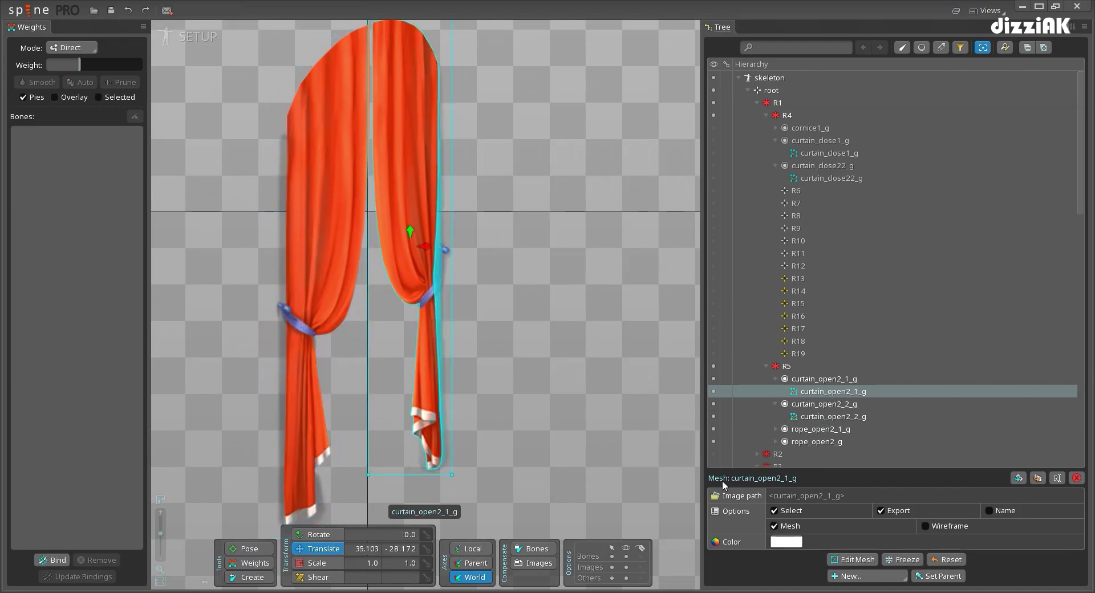
click(852, 560)
click(355, 548)
drag(499, 233, 478, 278)
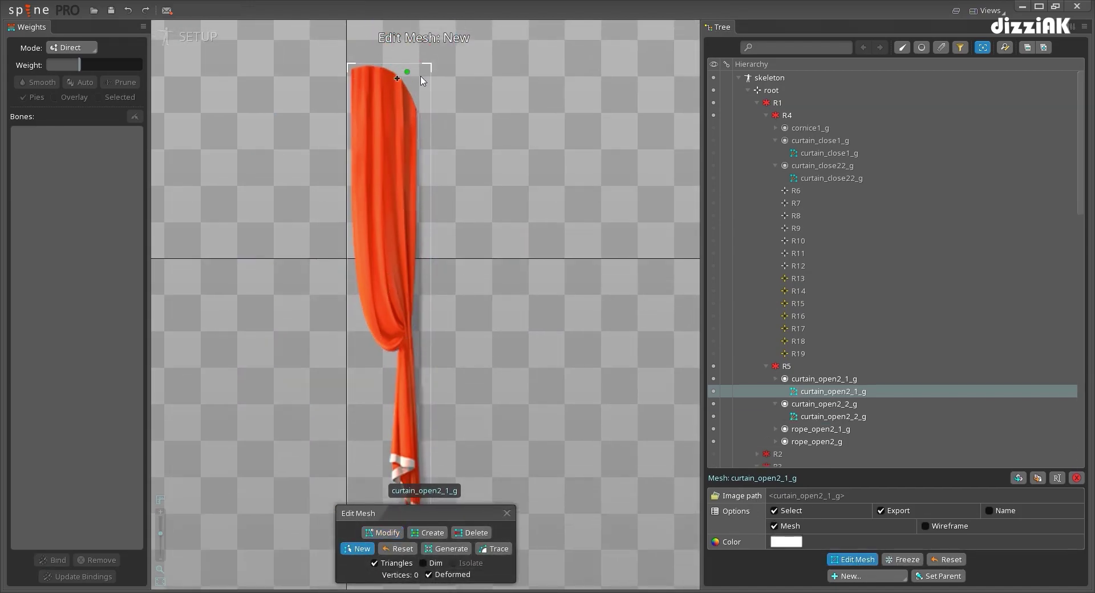
scroll(477, 118, down, 1)
click(372, 74)
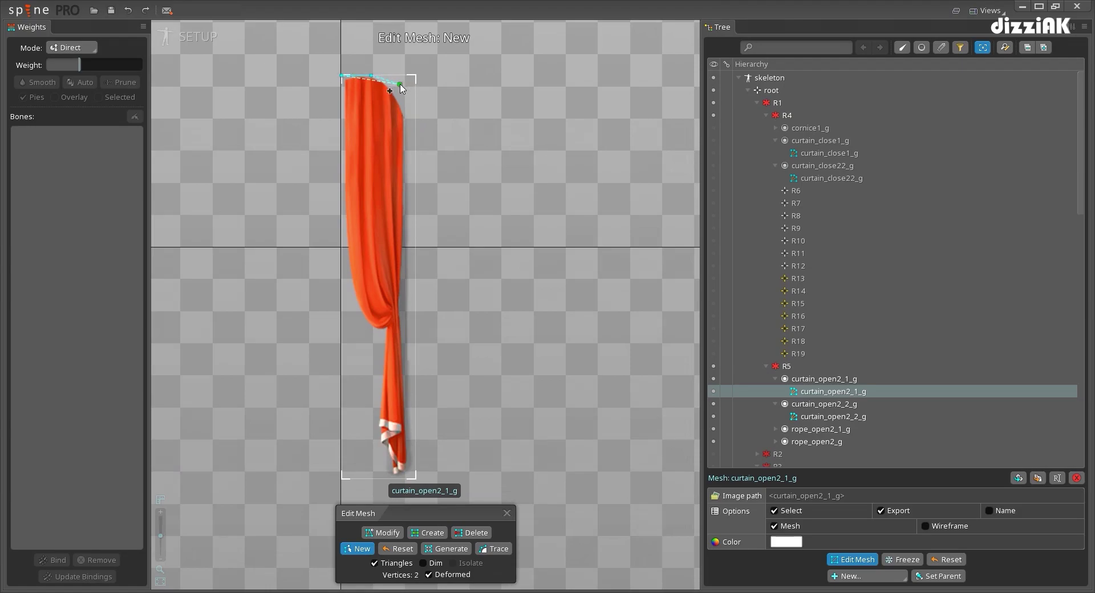
click(400, 87)
click(417, 118)
Continue the curtain_open2_1_g outline down the outer side, around the hem and folded bulge, and up the inner edge to close it
drag(438, 285, 437, 233)
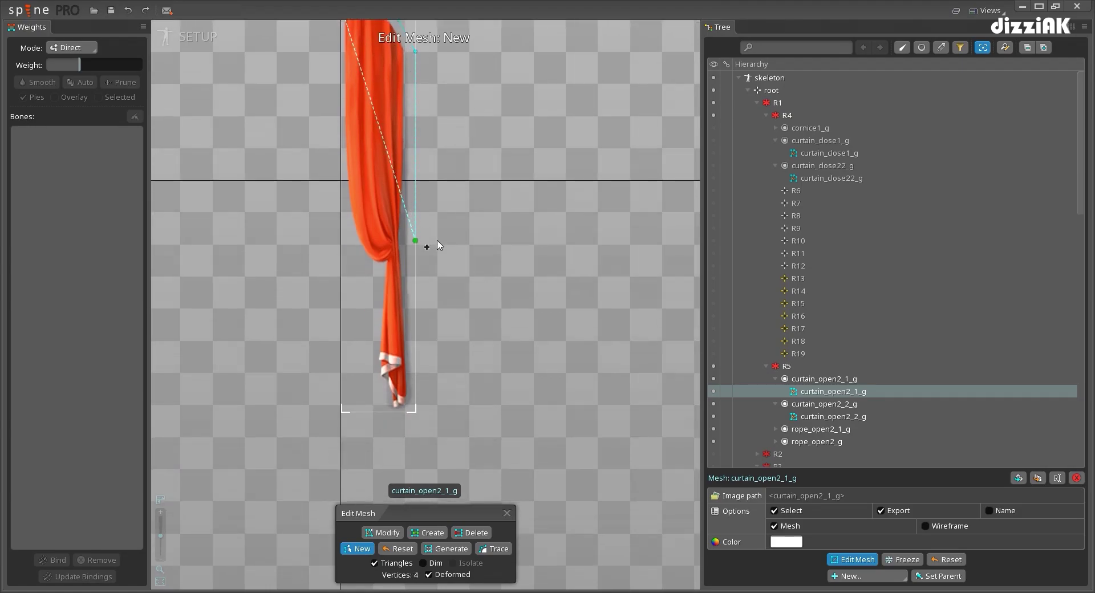
click(415, 412)
click(380, 412)
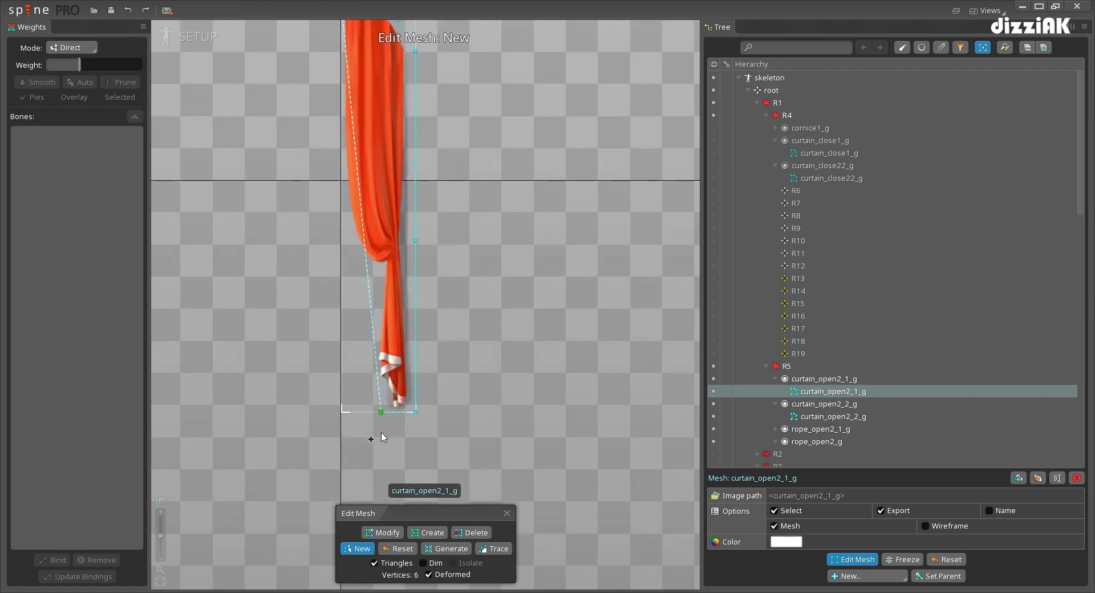
drag(382, 438, 372, 438)
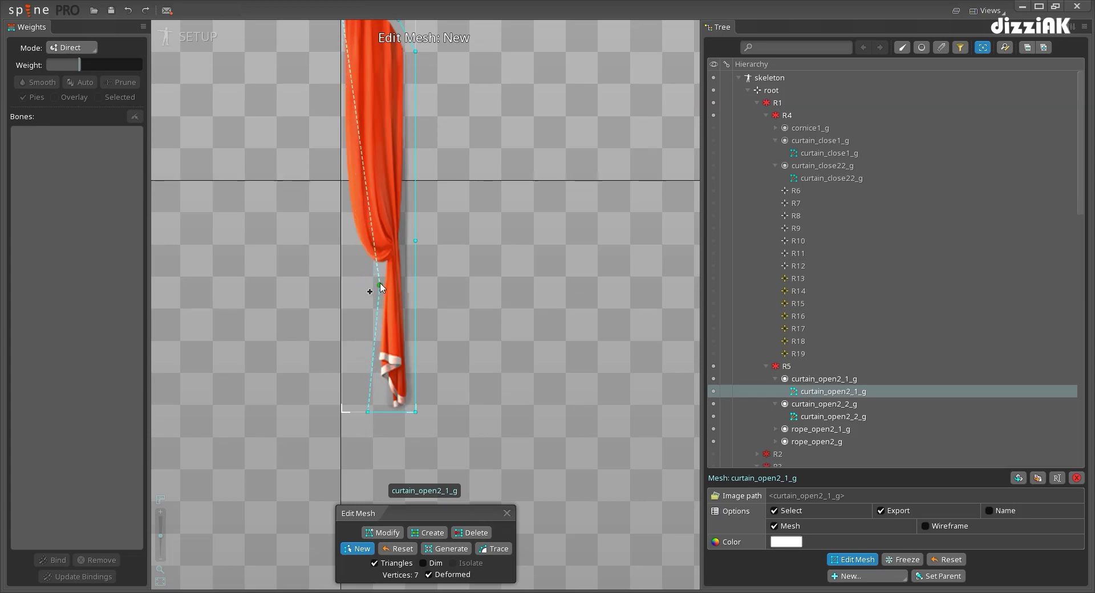
click(382, 264)
click(368, 264)
click(353, 241)
click(342, 198)
drag(342, 198, 323, 290)
click(322, 100)
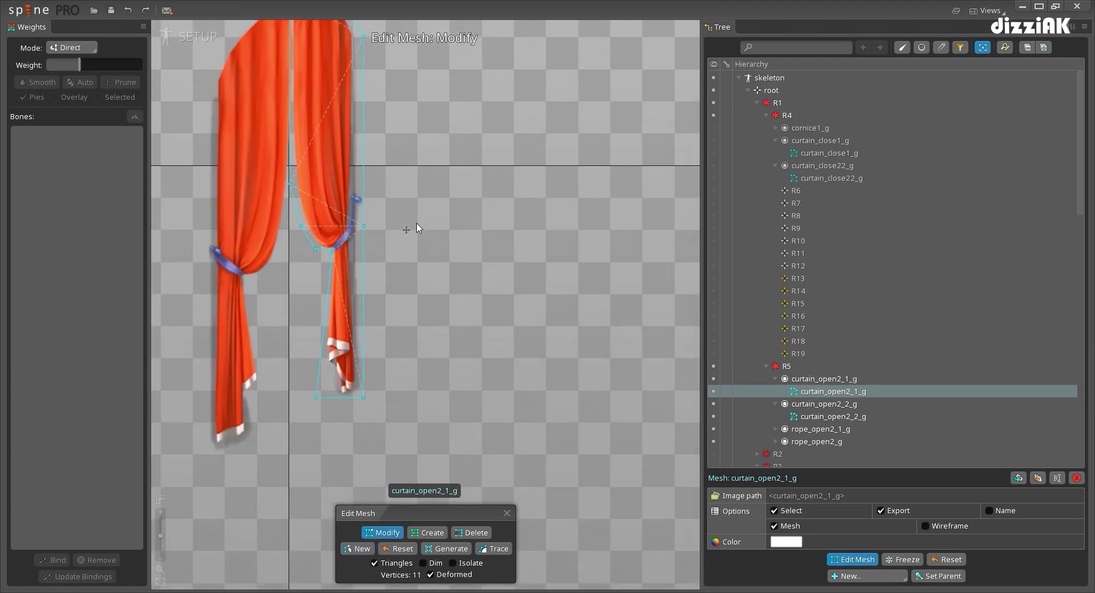
Add vertices to the curtain_open2_1_g mesh at the rope tie, mid-fabric, and on the outer and inner edges at mid-height of the upper part
click(427, 533)
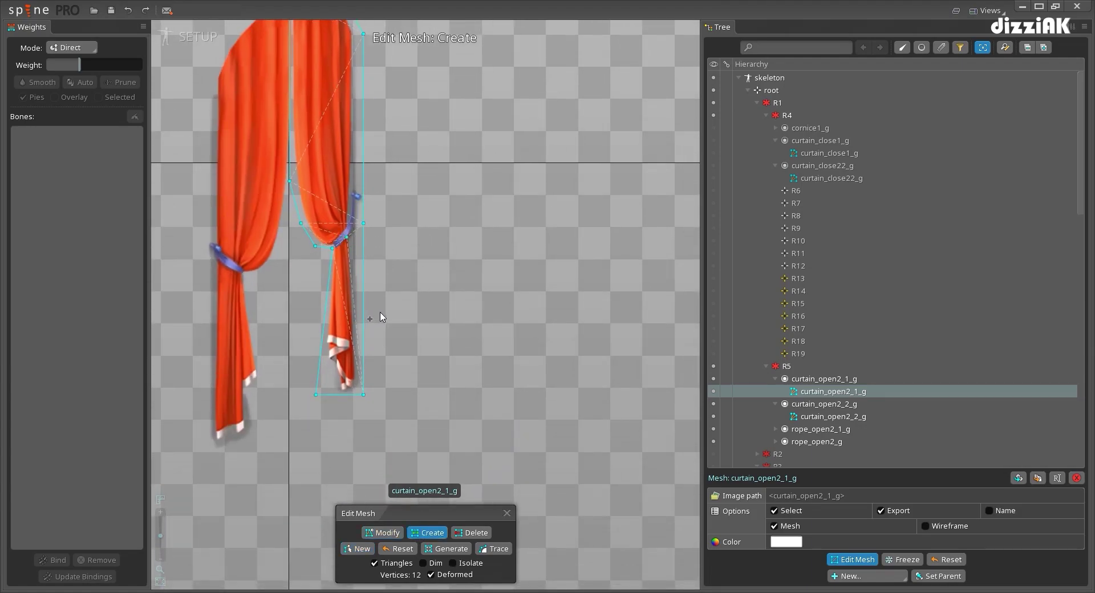
drag(421, 273, 419, 327)
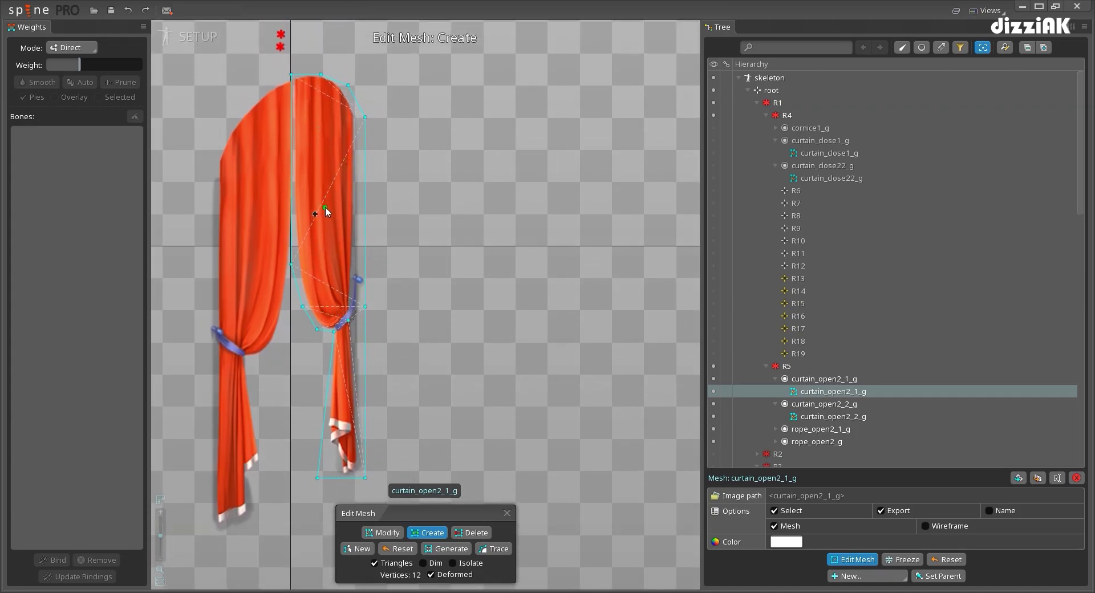
click(325, 210)
click(365, 199)
click(292, 217)
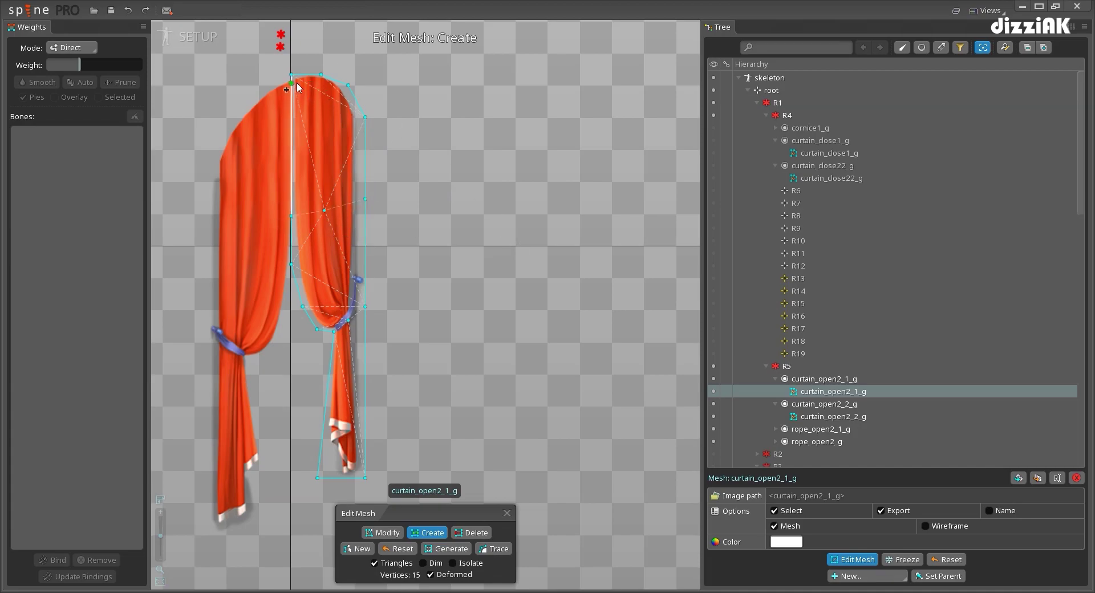
scroll(295, 82, up, 2)
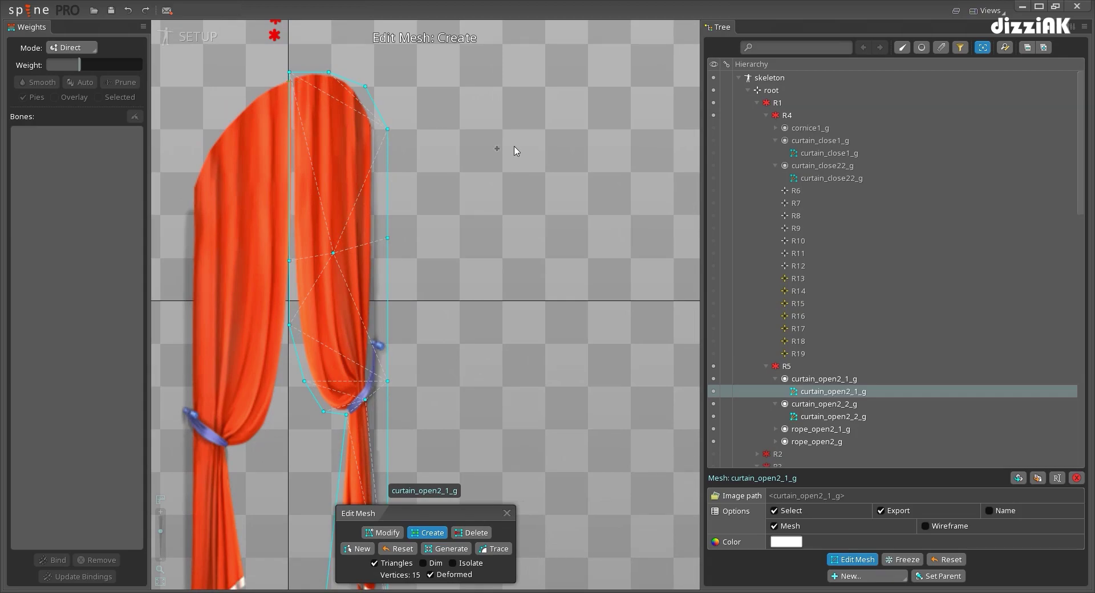
Finish editing the curtain_open2_1_g mesh, deselect it and save the project
scroll(517, 158, down, 2)
click(506, 513)
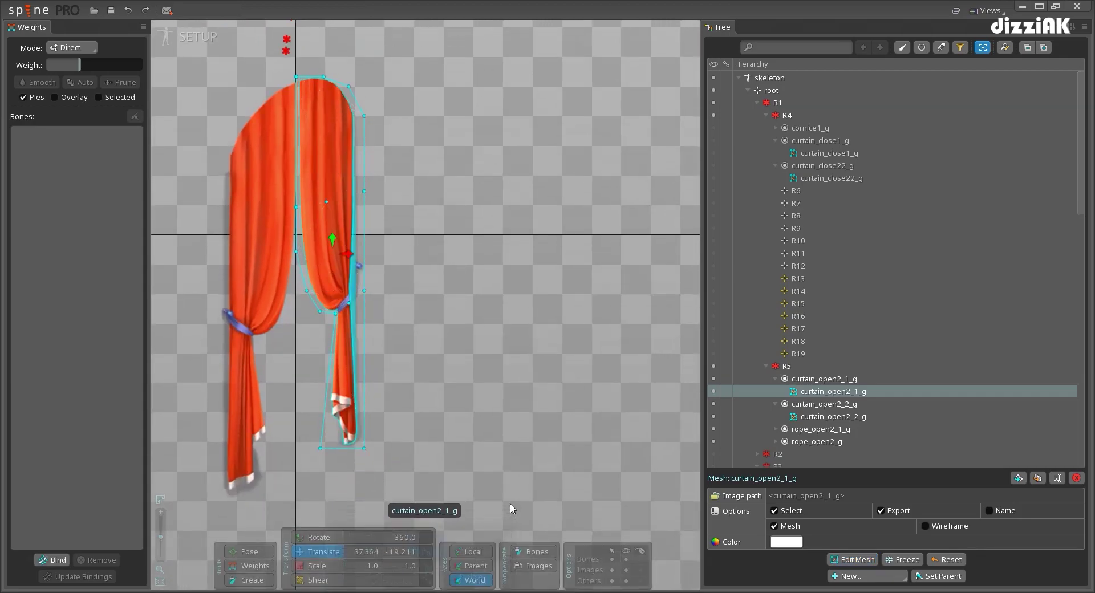
click(492, 364)
key(ctrl+s)
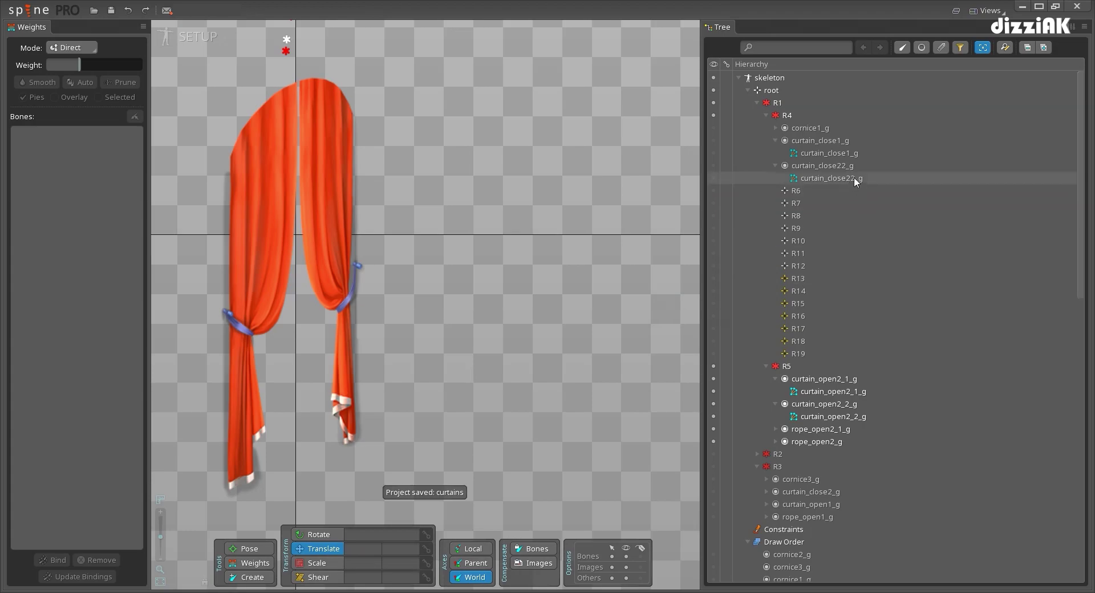
Create a bone about 197 long under R5, running from the left curtain's top down to its rope tie
click(801, 365)
scroll(472, 166, down, 1)
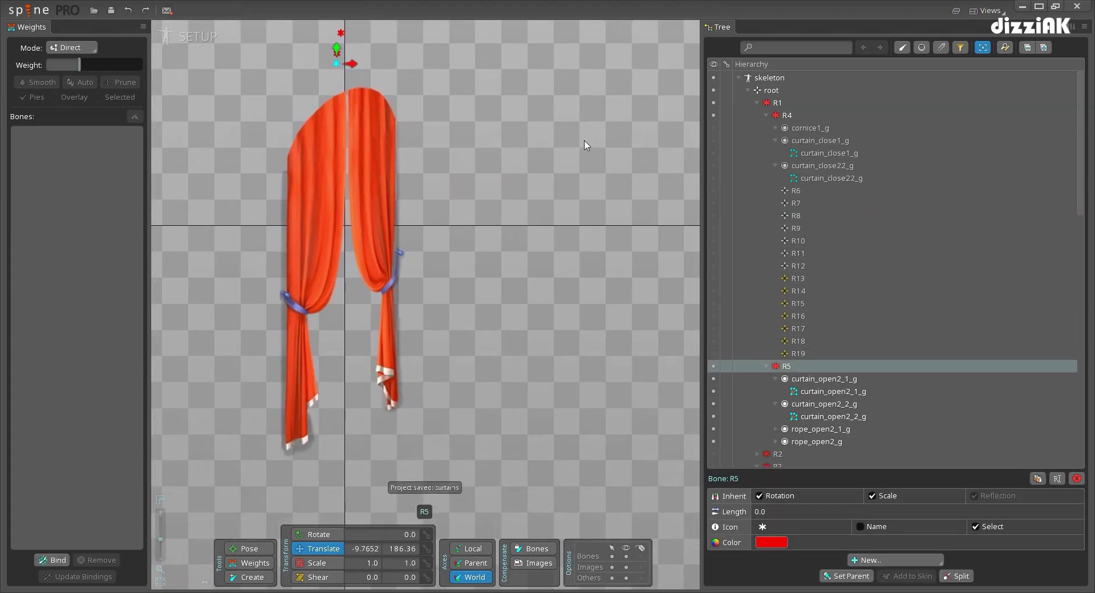
click(246, 578)
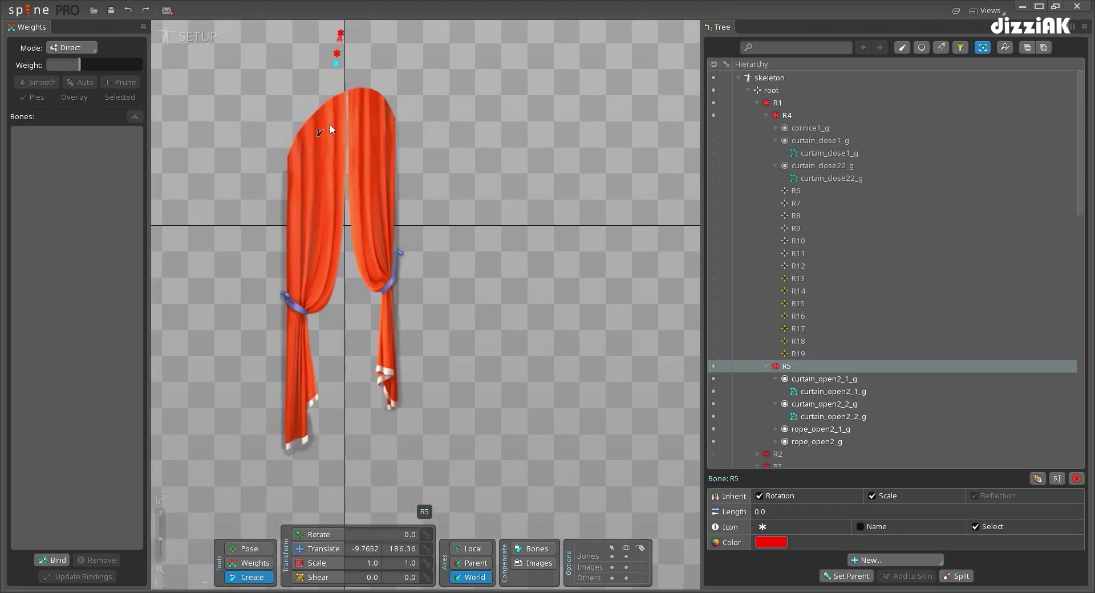
drag(321, 114, 302, 282)
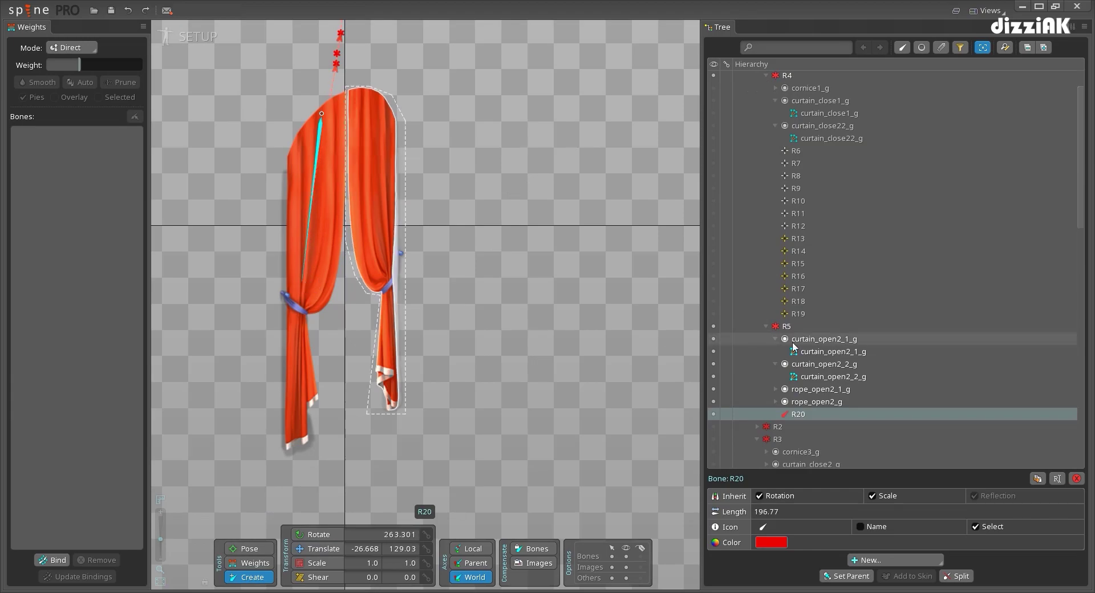
Add two child bones to R20 below the left rope tie, about 140 long to the outer hem and 92 long to the inner hem
scroll(825, 379, down, 4)
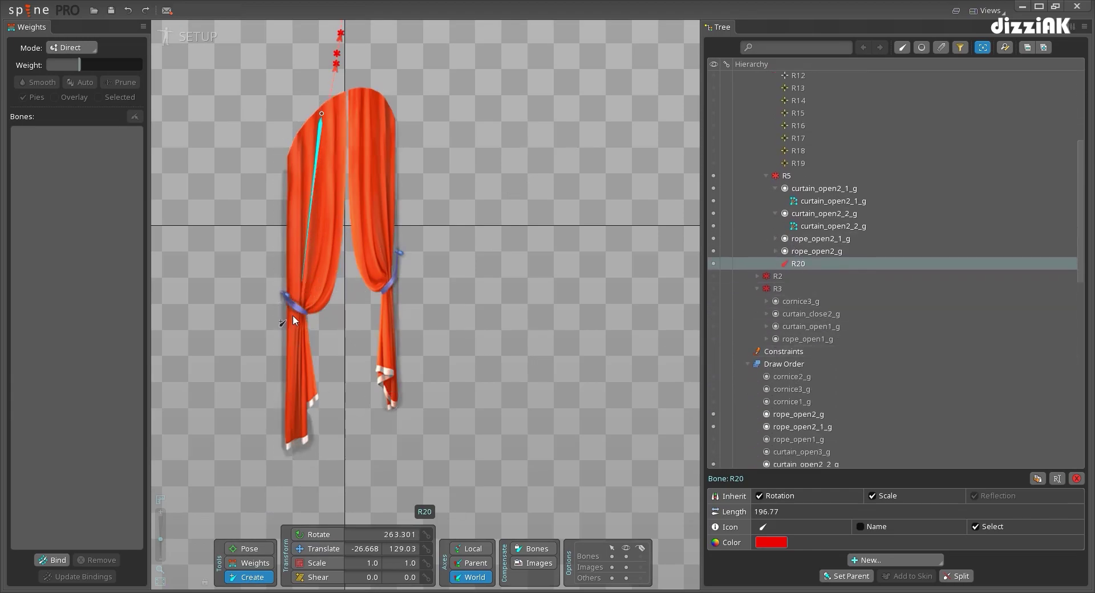
drag(292, 317, 295, 443)
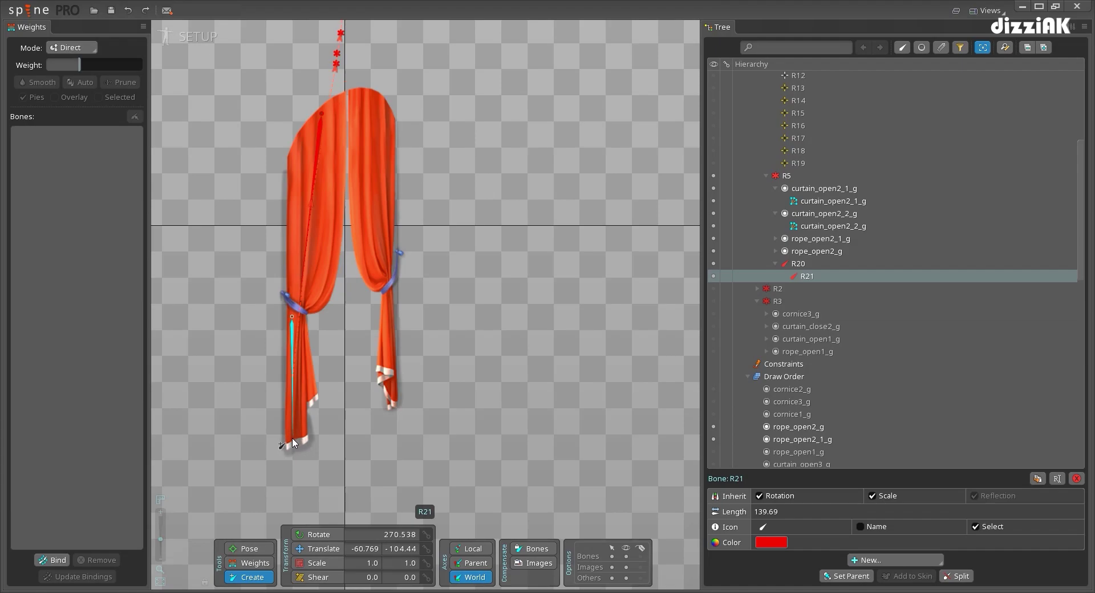
click(806, 265)
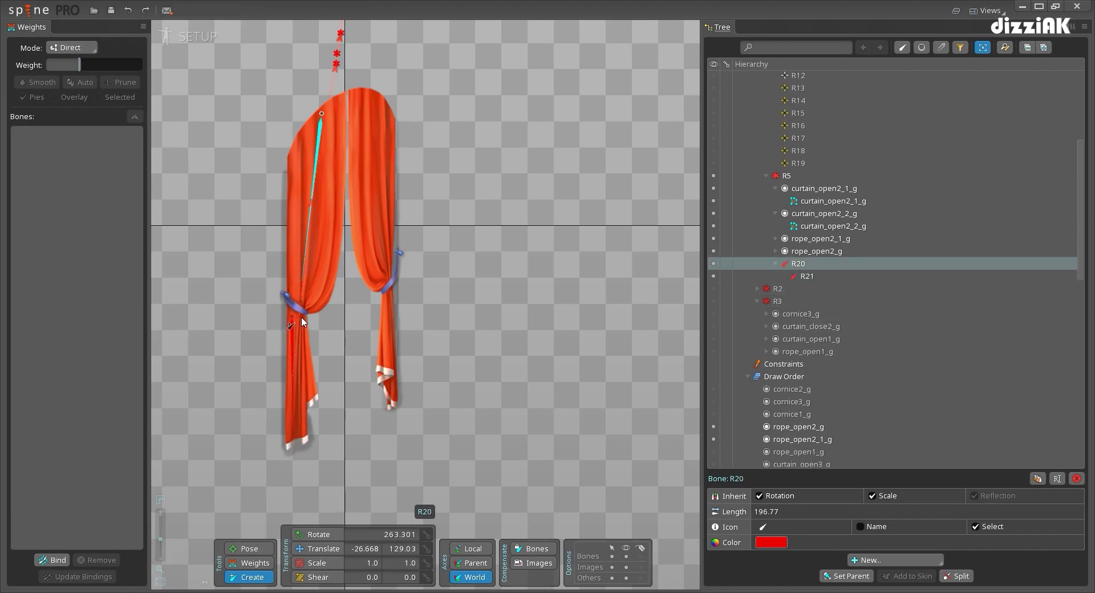
drag(299, 316, 309, 401)
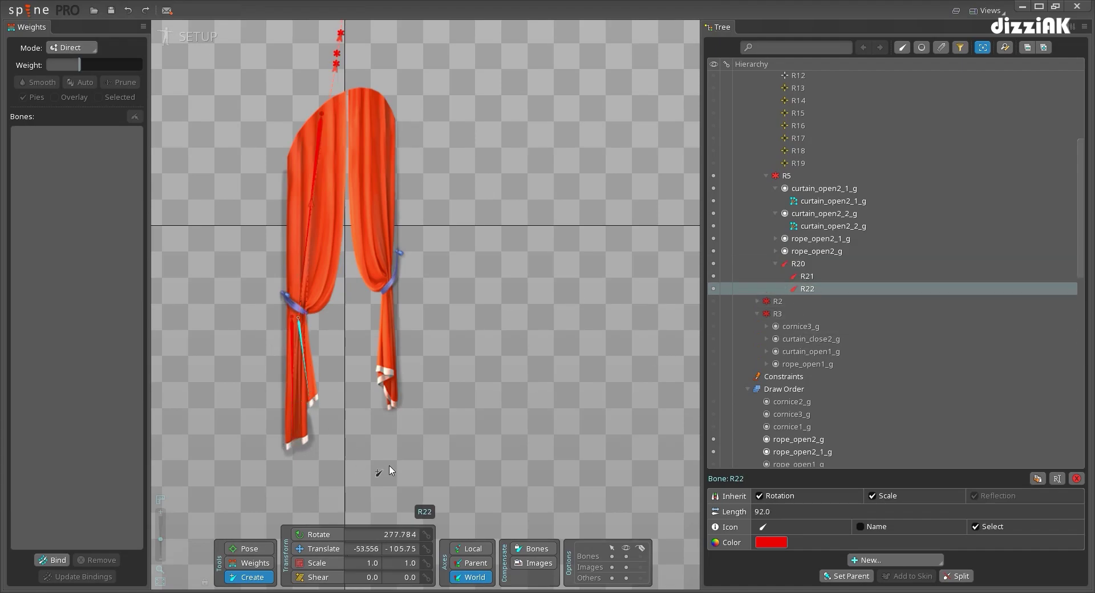
Set the color of bones R20, R21 and R22 to white and deselect them
shift+click(767, 264)
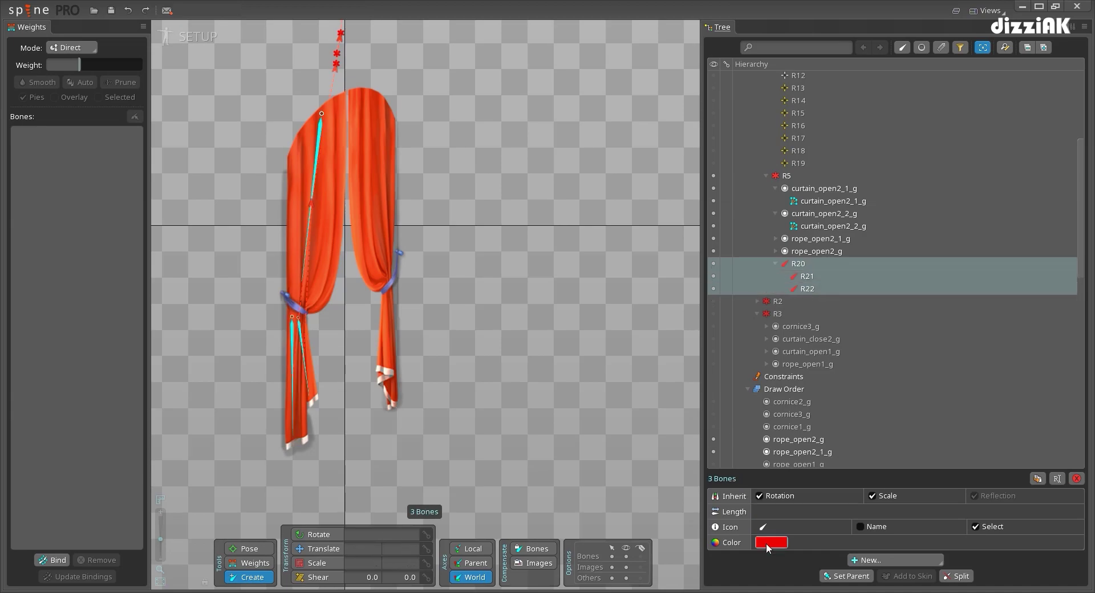
click(767, 545)
drag(550, 266, 519, 151)
click(682, 448)
key(space)
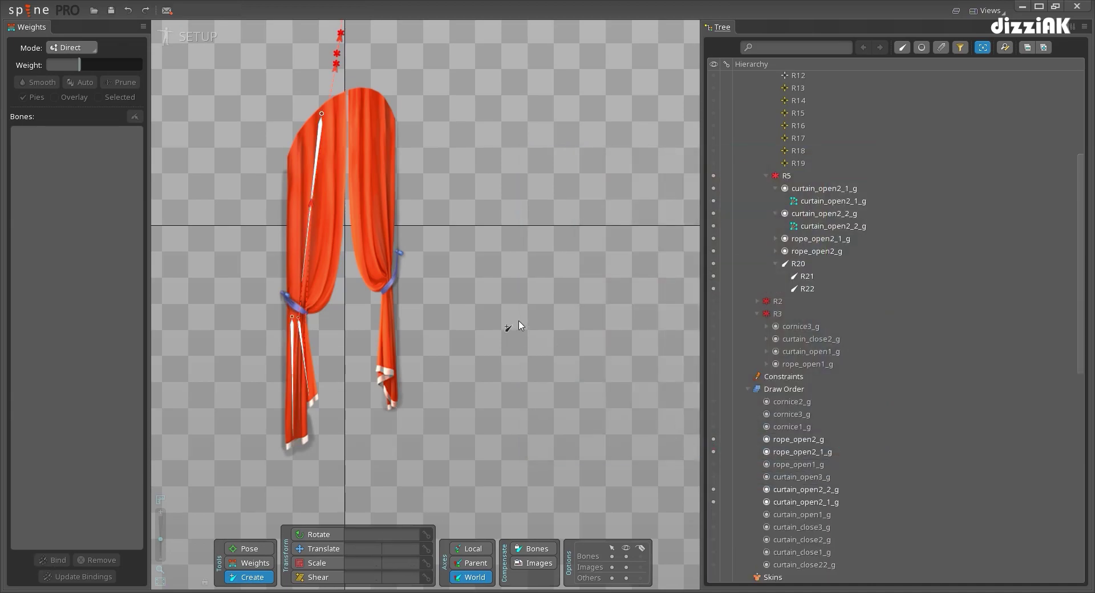
Create a bone about 186 long under R5 down the right curtain's upper part, plus a child bone below its rope tie
click(787, 175)
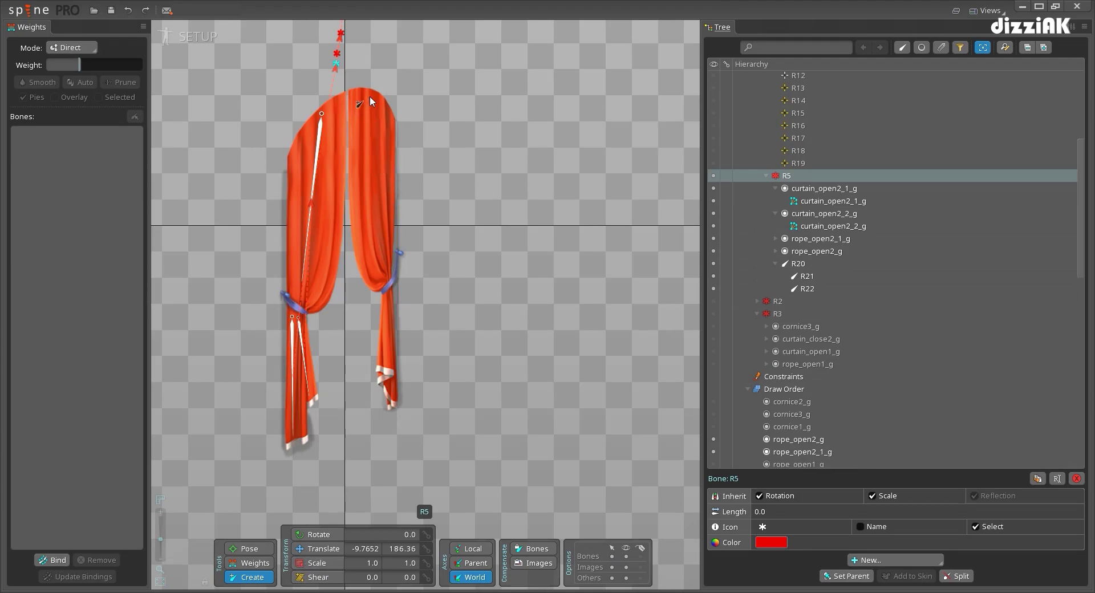
drag(369, 97, 381, 258)
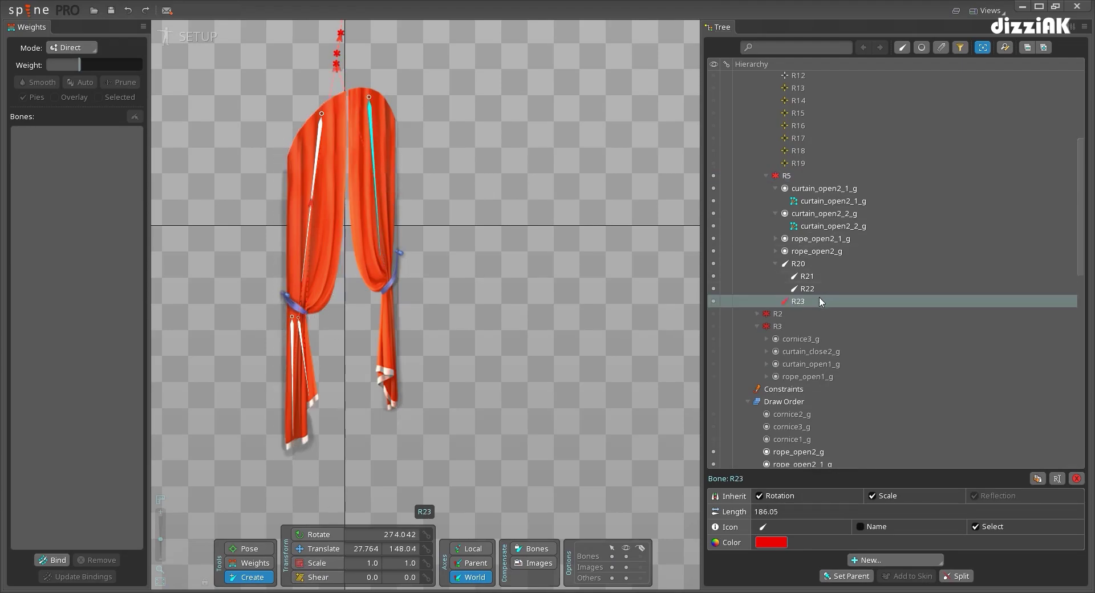
drag(386, 296, 388, 345)
Set the color of the right curtain's two bones to white (FFFFFFFF), deselect them and save the project
ctrl+click(809, 318)
click(771, 544)
drag(607, 256, 462, 113)
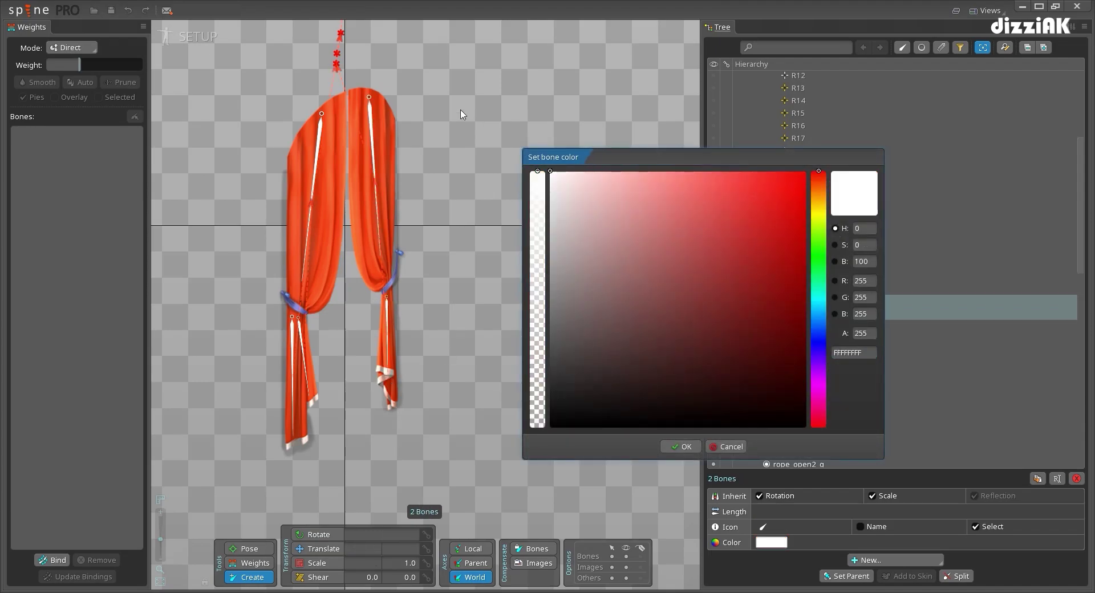
click(682, 448)
key(space)
key(ctrl+s)
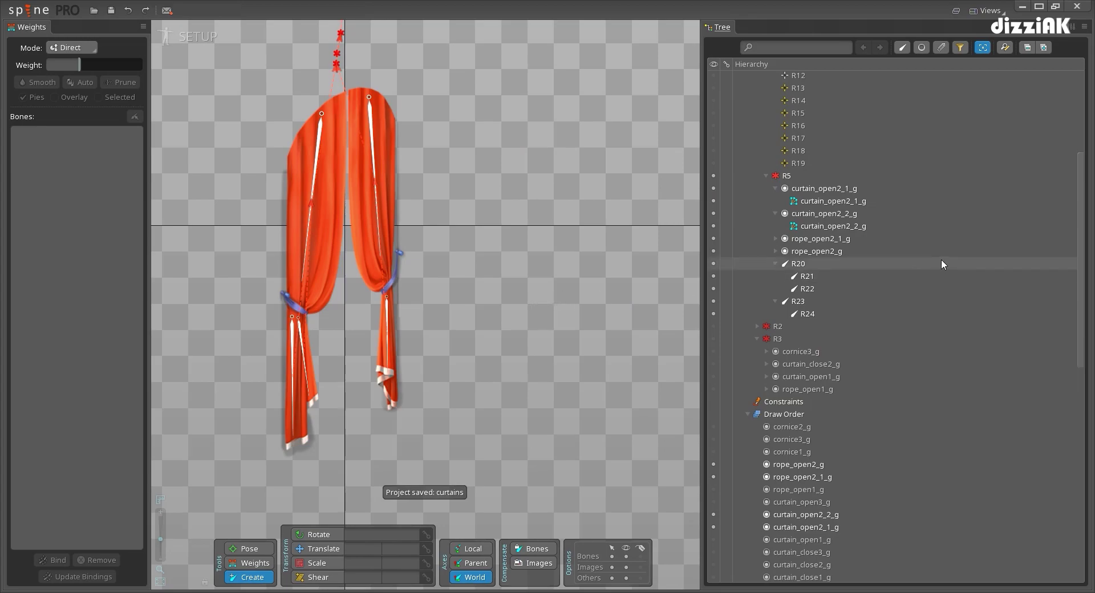
Create a zero-length bone under R5 at the outer end of the right curtain's rope
scroll(890, 217, up, 5)
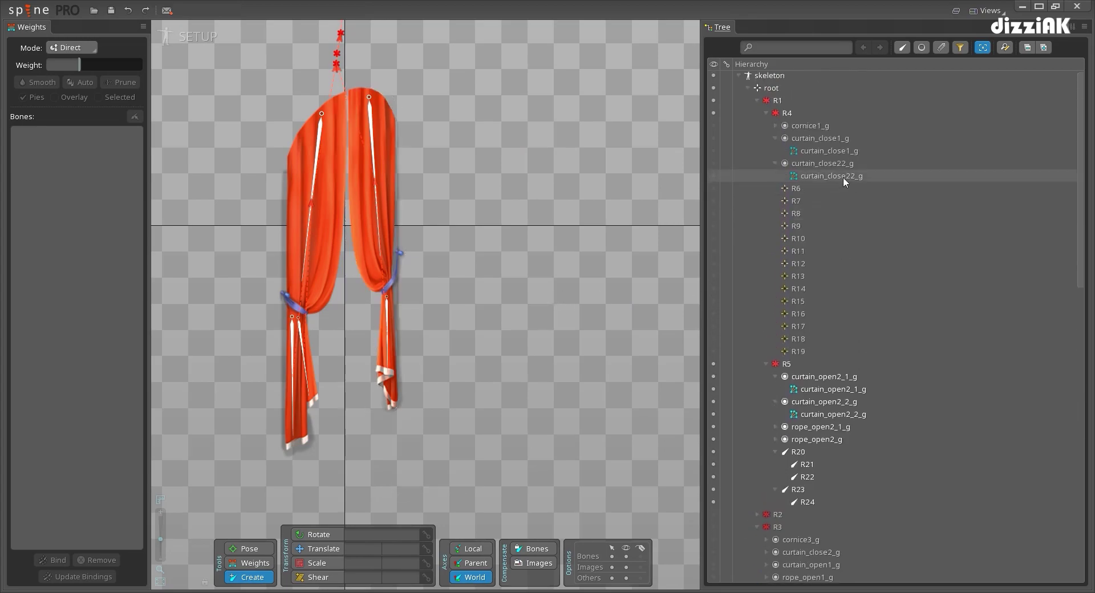
click(791, 363)
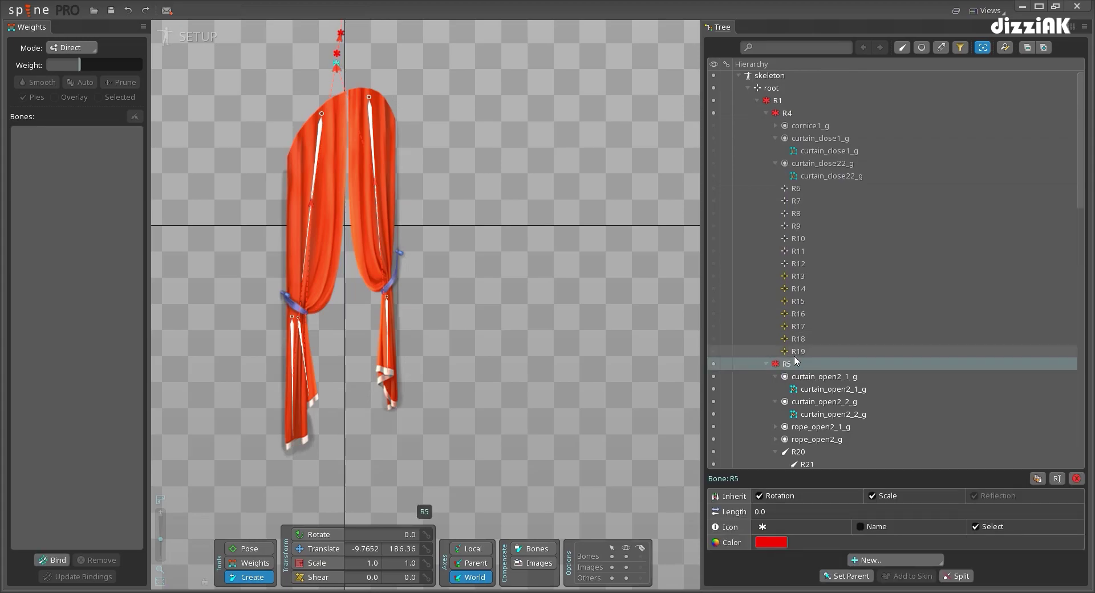
scroll(428, 318, up, 2)
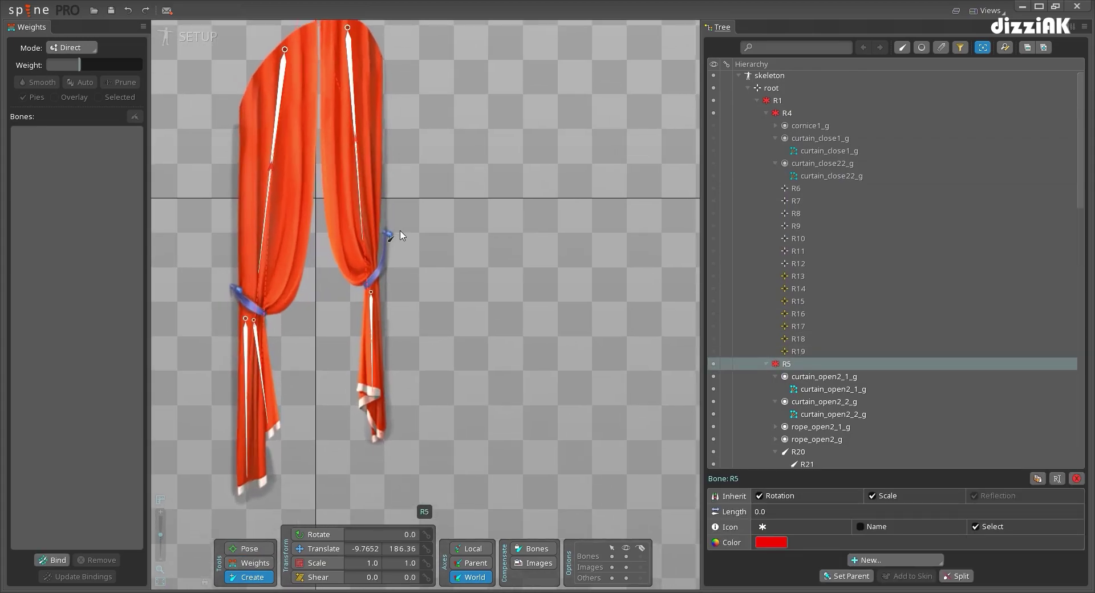
click(388, 234)
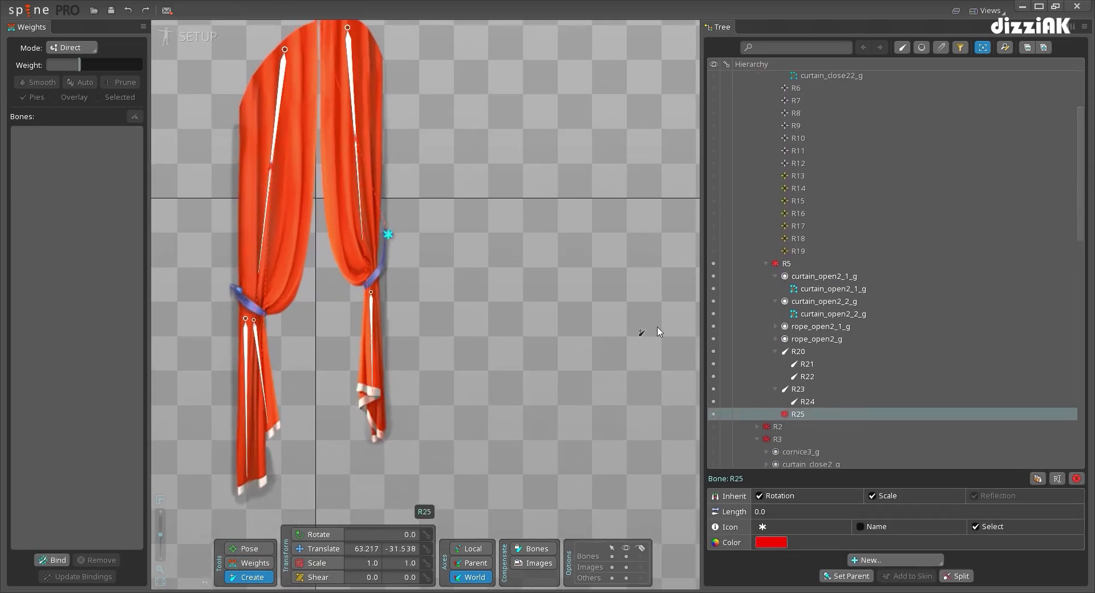
Set the R25 rope bone's color to white (FFFFFFFF) and its icon to a star
click(773, 542)
drag(559, 183, 482, 122)
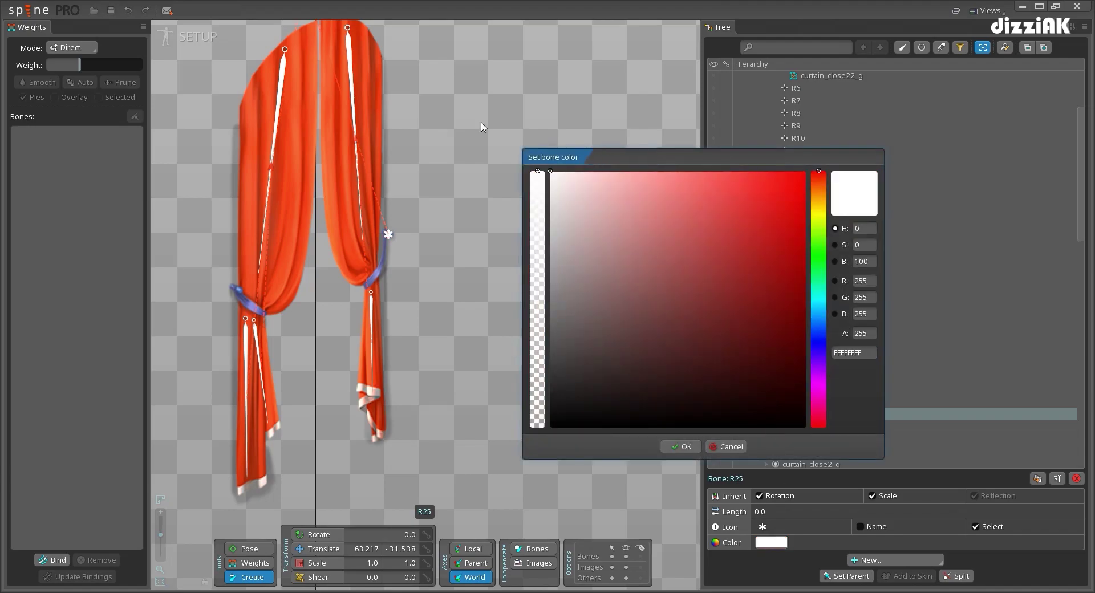
click(680, 447)
click(762, 527)
click(829, 510)
Create a zero-length bone under R5 at the outer end of the left curtain's rope
scroll(810, 279, up, 5)
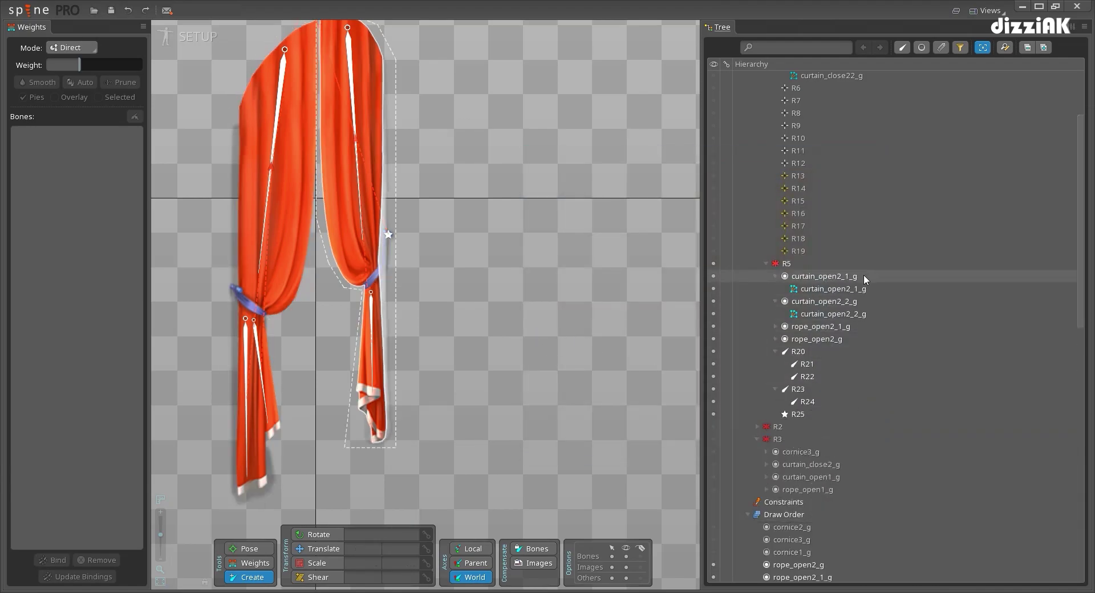
click(805, 367)
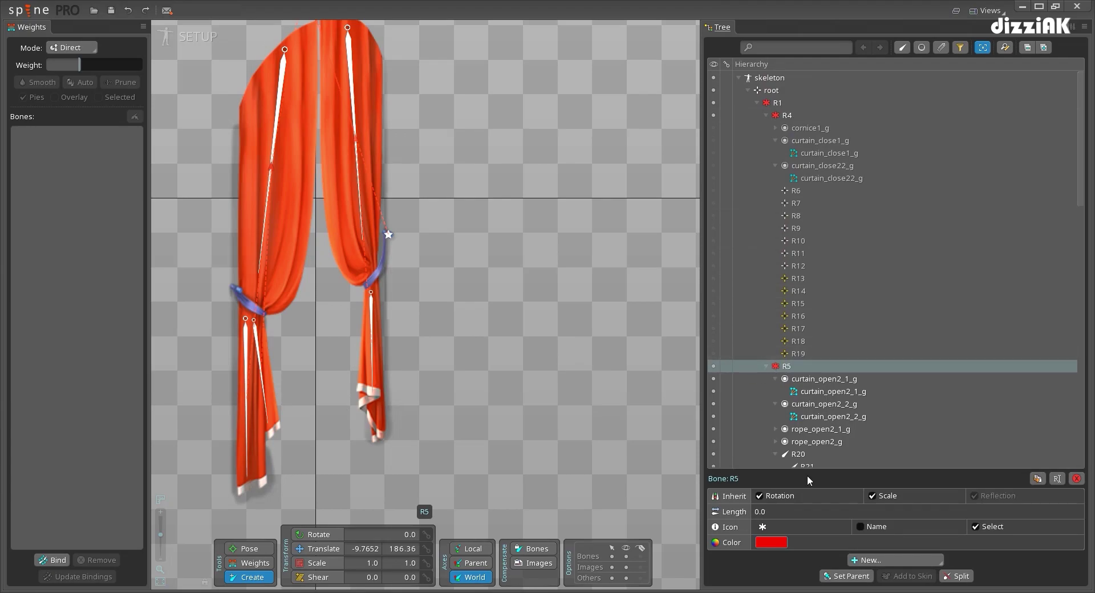
click(235, 292)
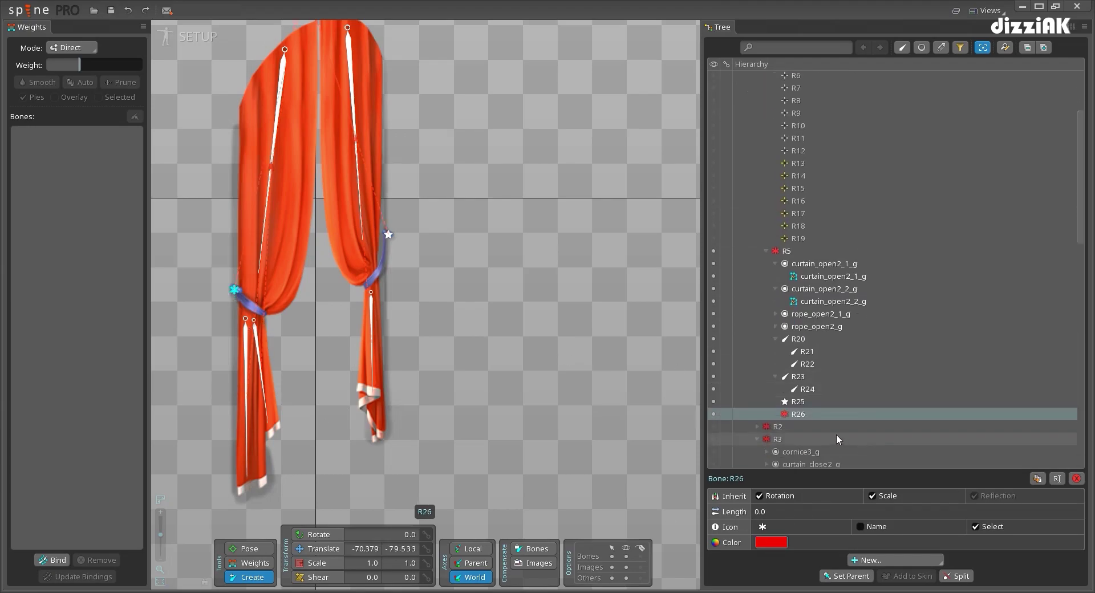
Set the R26 rope bone's color to white and its icon to a star, deselect it and save the project
click(773, 542)
click(680, 447)
click(763, 526)
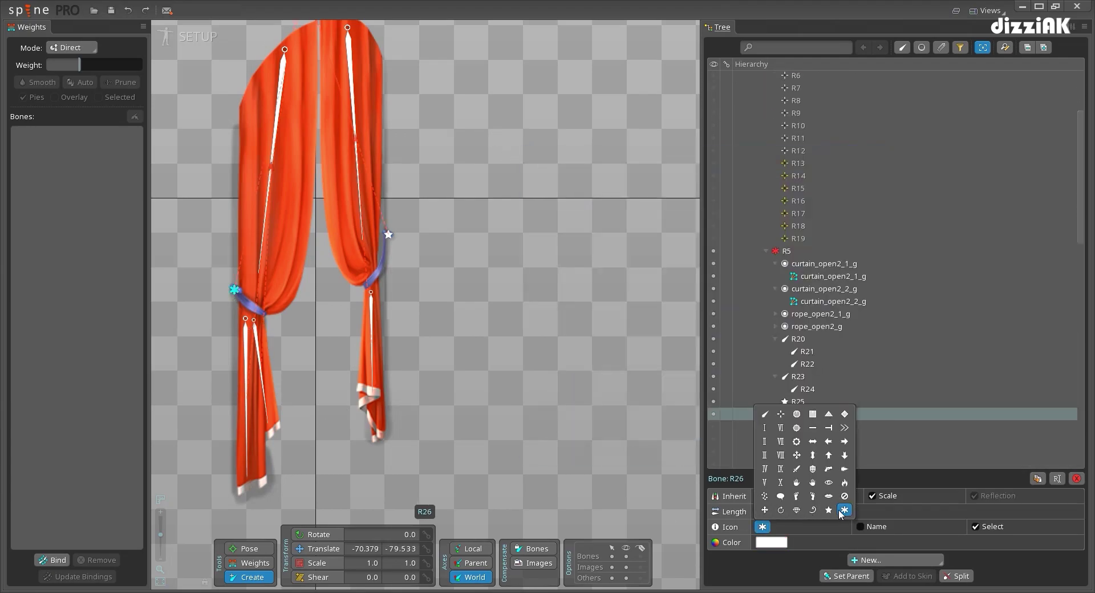
click(827, 510)
key(ctrl+s)
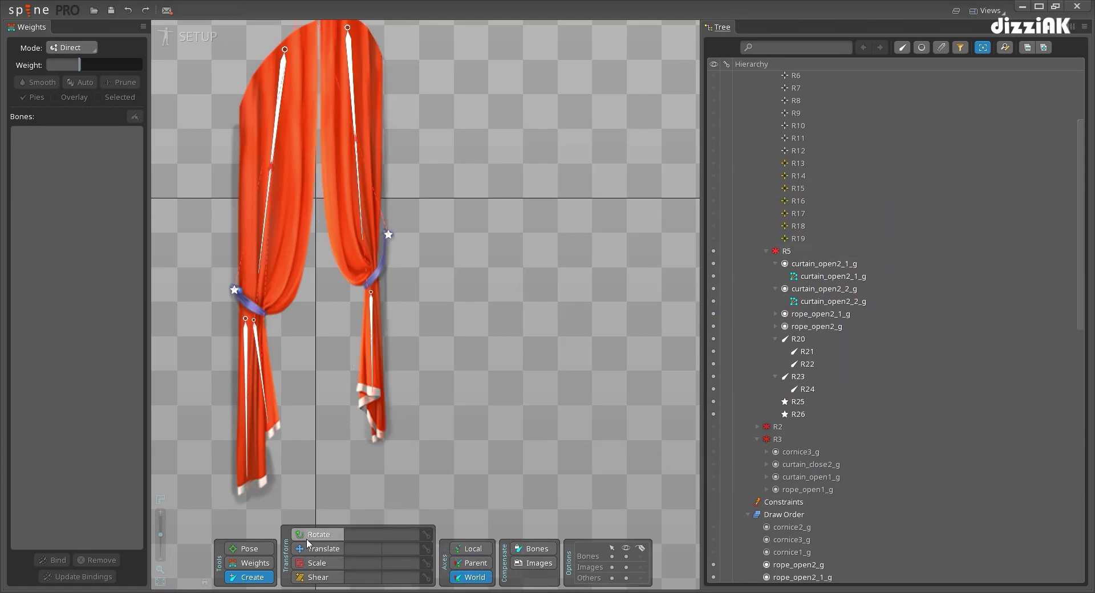
Set bone R26 as the parent of the left rope's slot rope_open2_g
click(265, 303)
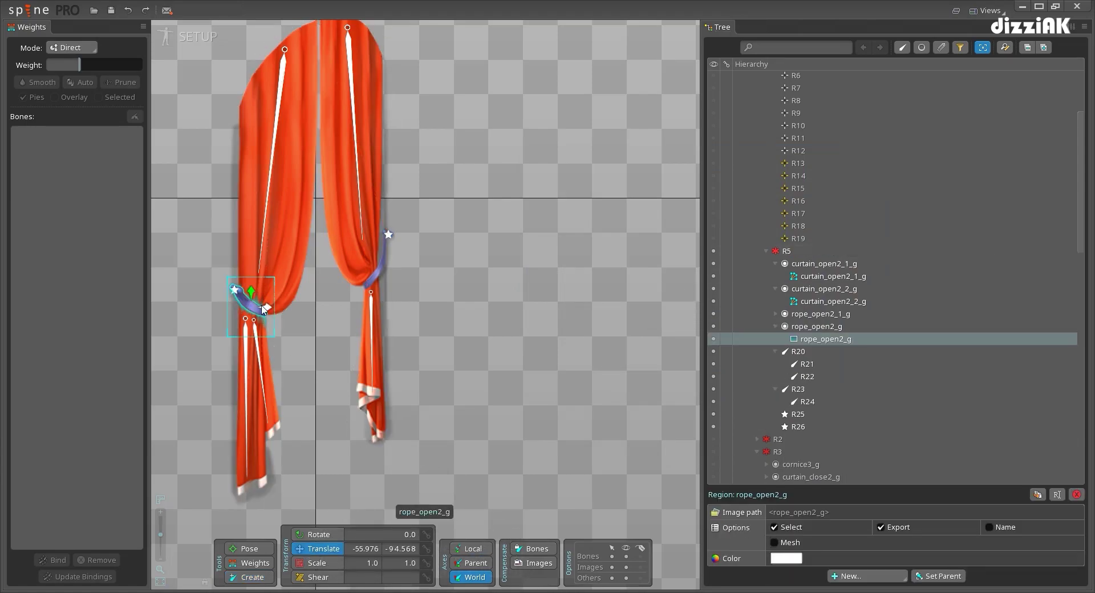
click(802, 328)
key(p)
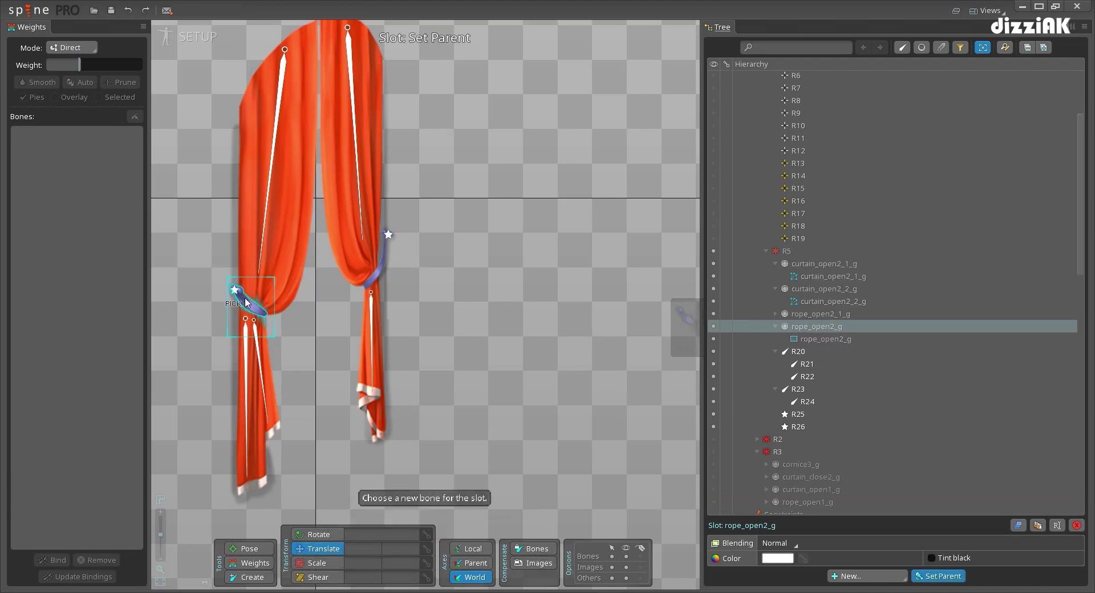
scroll(234, 290, up, 2)
click(234, 290)
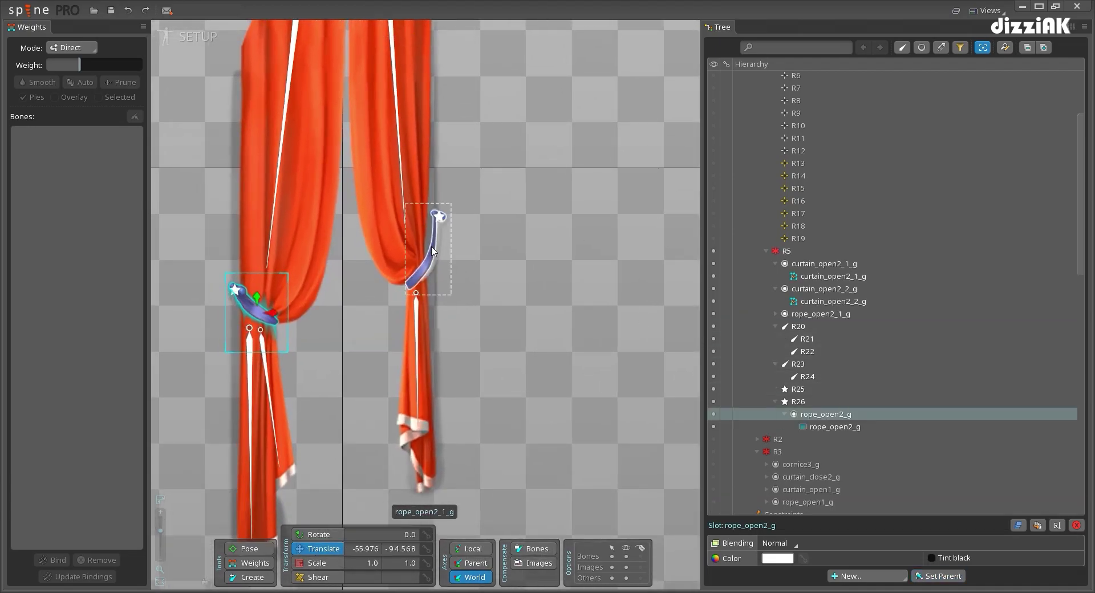
Set bone R25 as the parent of the right rope's slot rope_open2_1_g, deselect it and save the project
click(435, 234)
key(p)
click(439, 217)
click(603, 301)
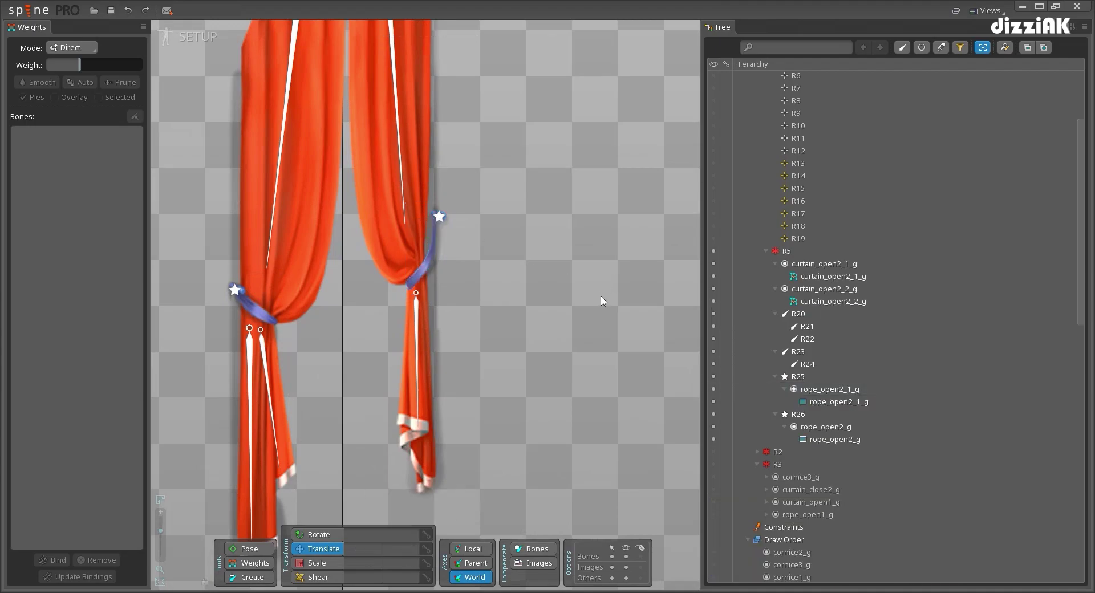
key(ctrl+s)
With bone and image compensation on, move R26 to about -69.3, -78.0 and R25 to about 60.6, -29.4; turn compensation off and save
scroll(224, 290, up, 2)
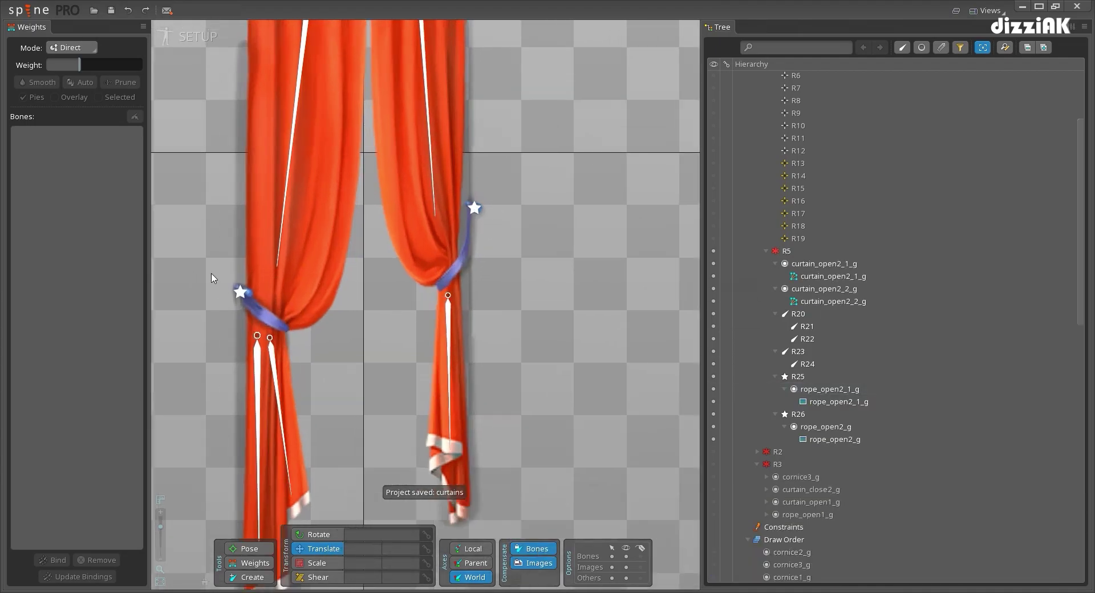
click(238, 287)
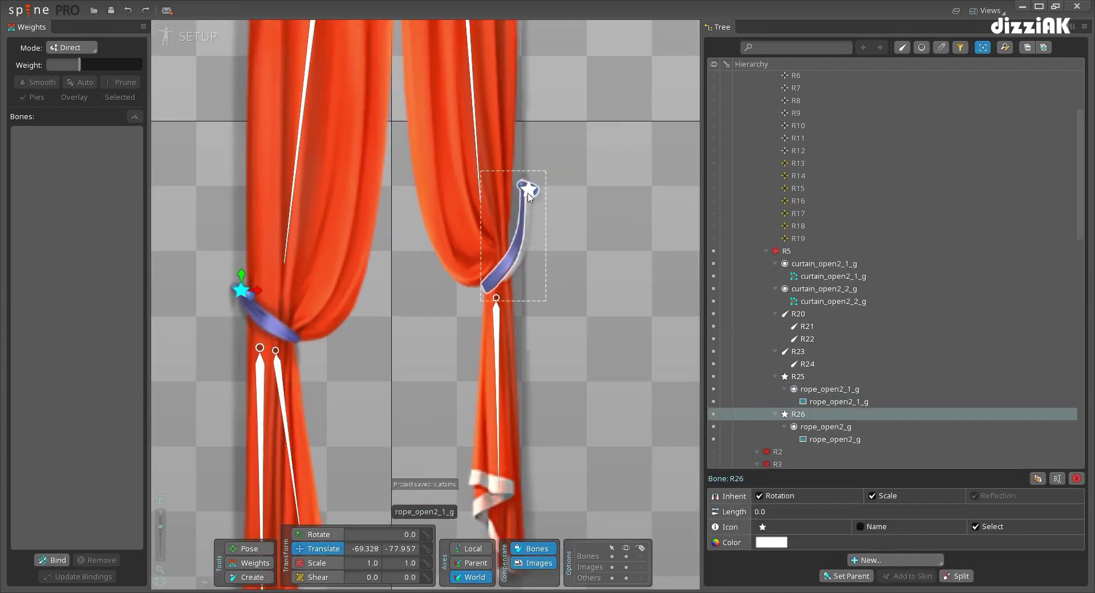
click(528, 189)
click(543, 556)
click(542, 551)
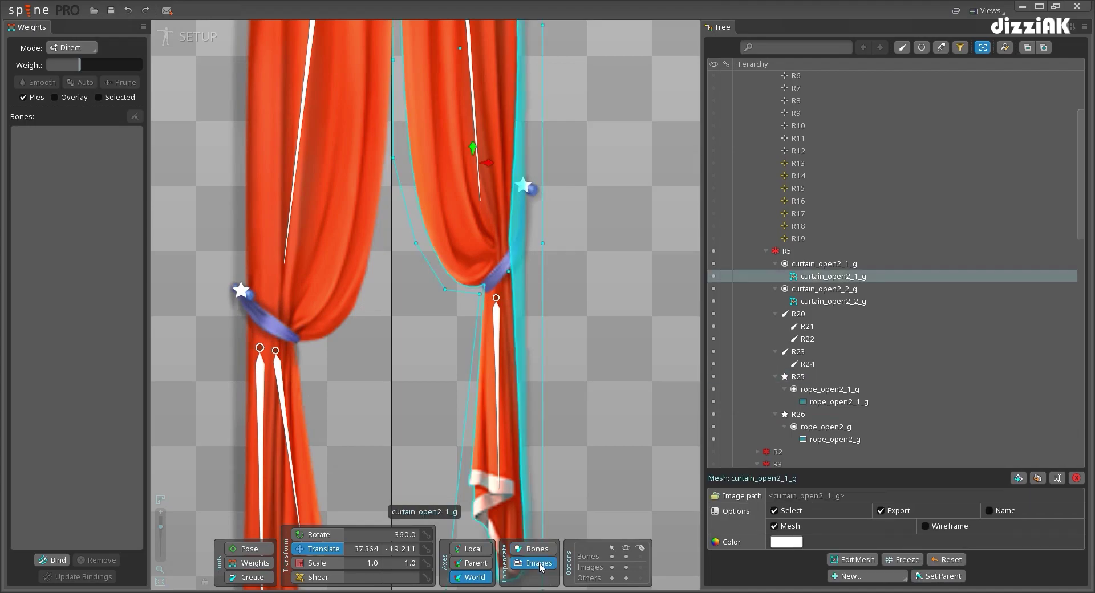
click(541, 564)
click(574, 231)
key(ctrl+s)
Test-move the left rope bone R26 and the right rope bone R25 outward, undoing each move
scroll(575, 234, down, 2)
drag(264, 290, 214, 308)
key(ctrl+z)
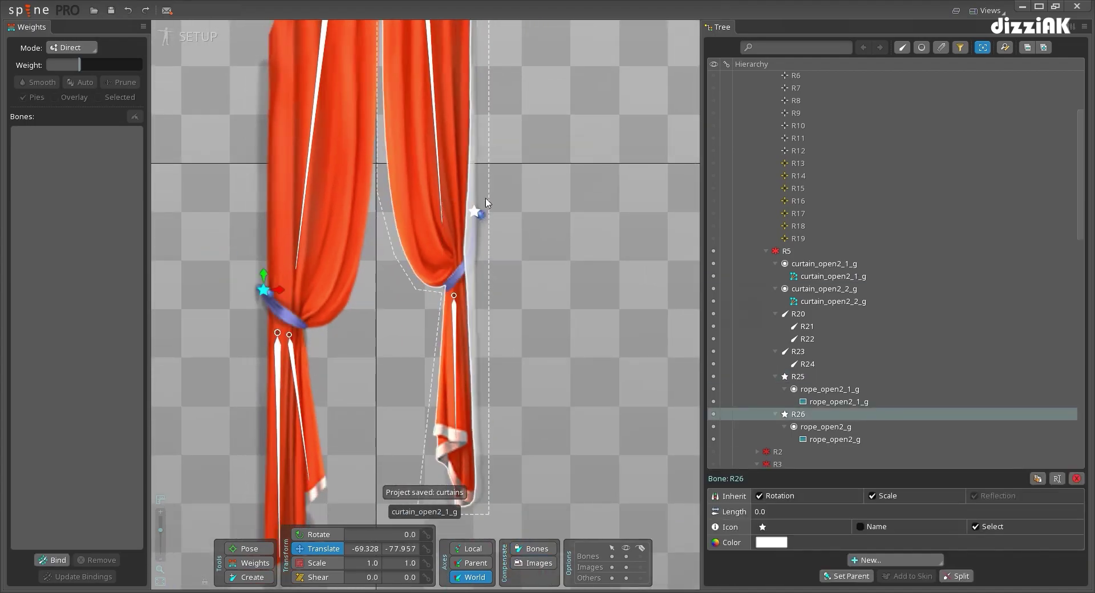
drag(475, 212, 505, 195)
key(ctrl+z)
scroll(513, 268, down, 3)
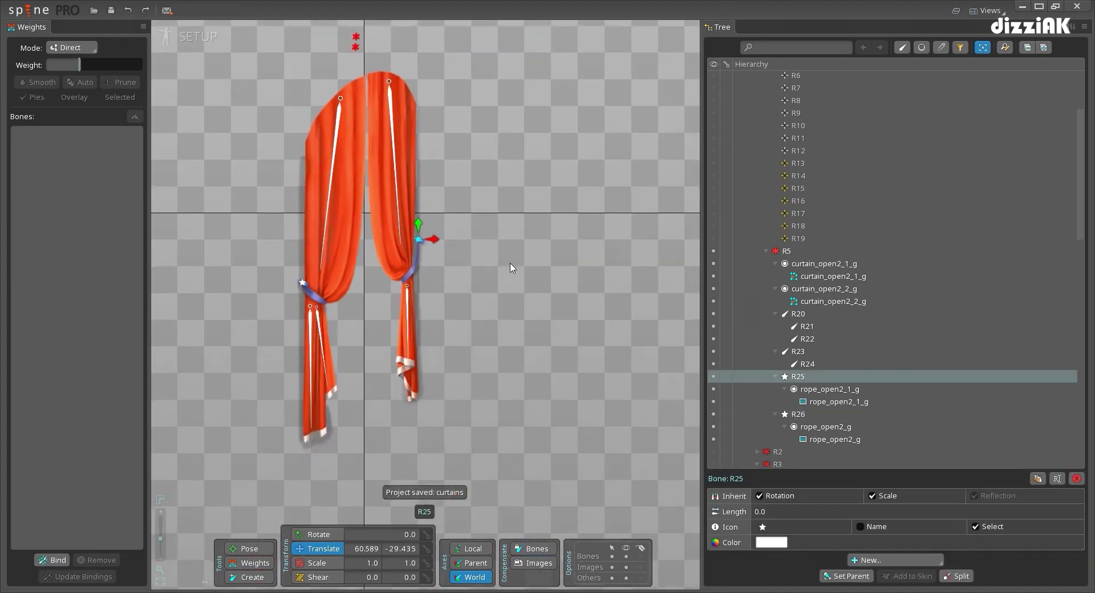
click(188, 36)
scroll(276, 203, down, 3)
drag(276, 204, 306, 179)
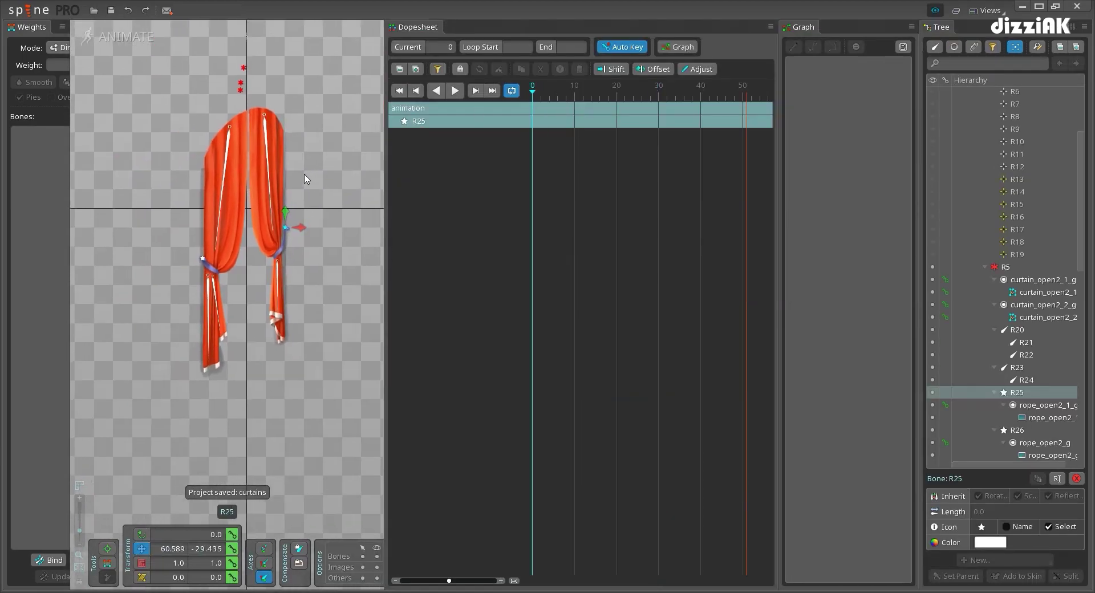
scroll(291, 178, up, 3)
click(122, 36)
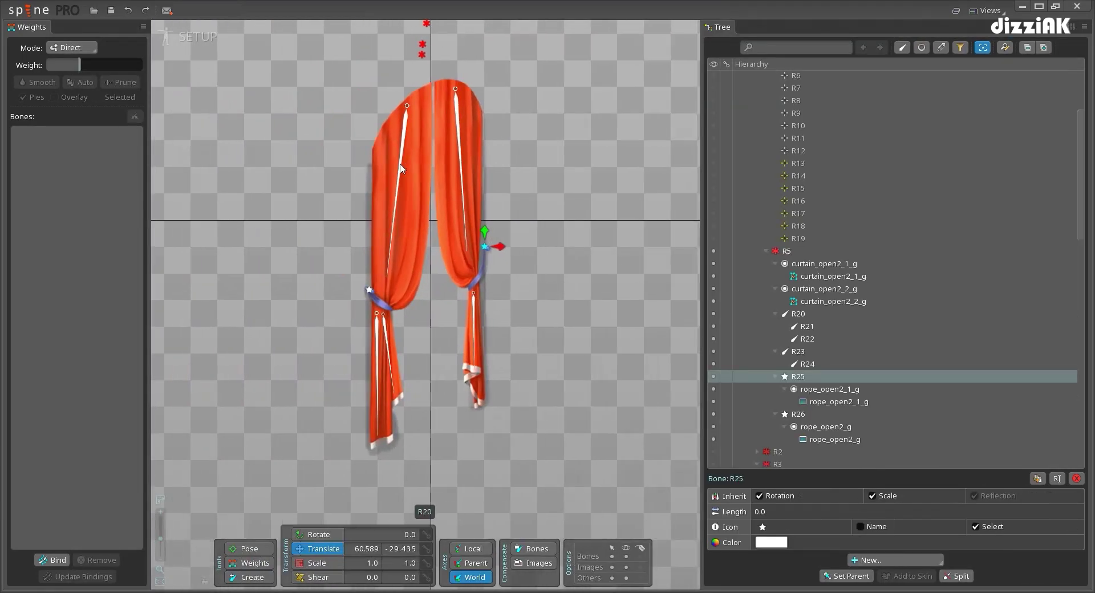
Bind the left curtain's mesh curtain_open2_2_g to bones R20, R21 and R22
click(398, 183)
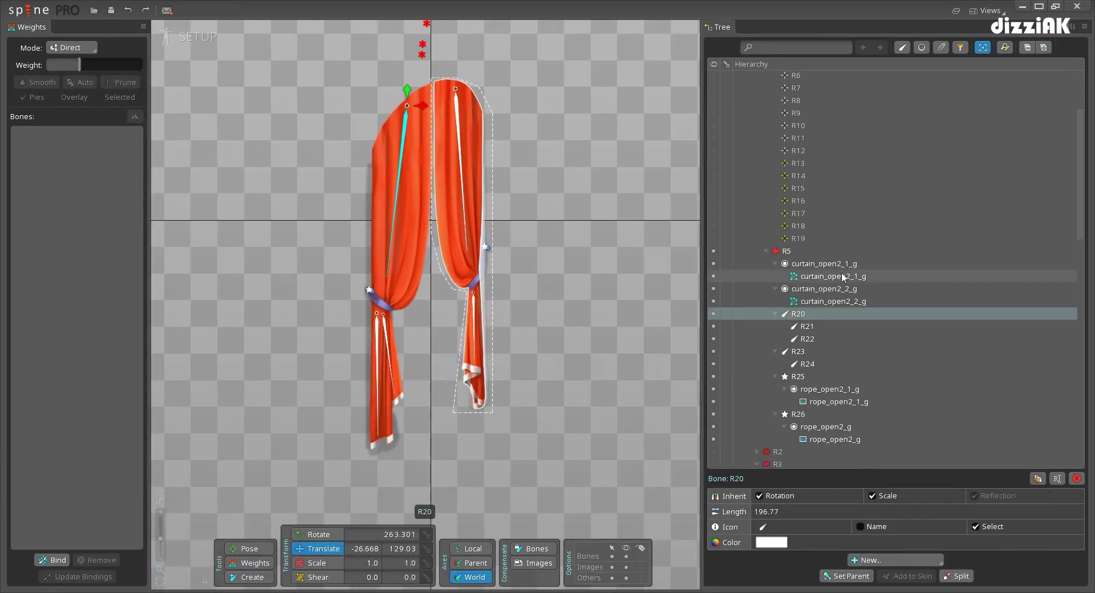
shift+click(805, 337)
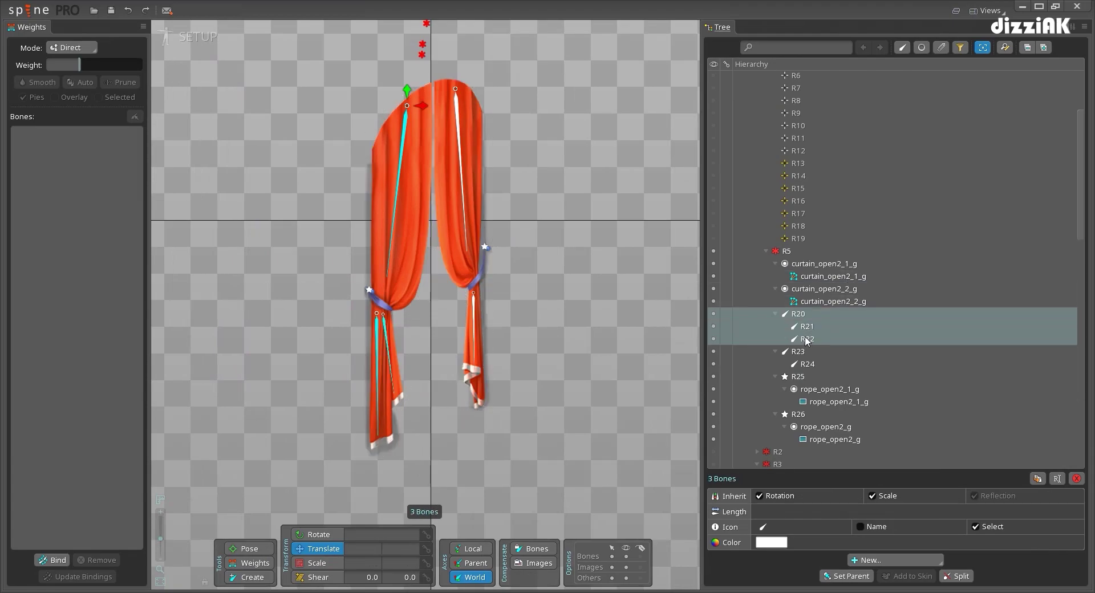
click(57, 561)
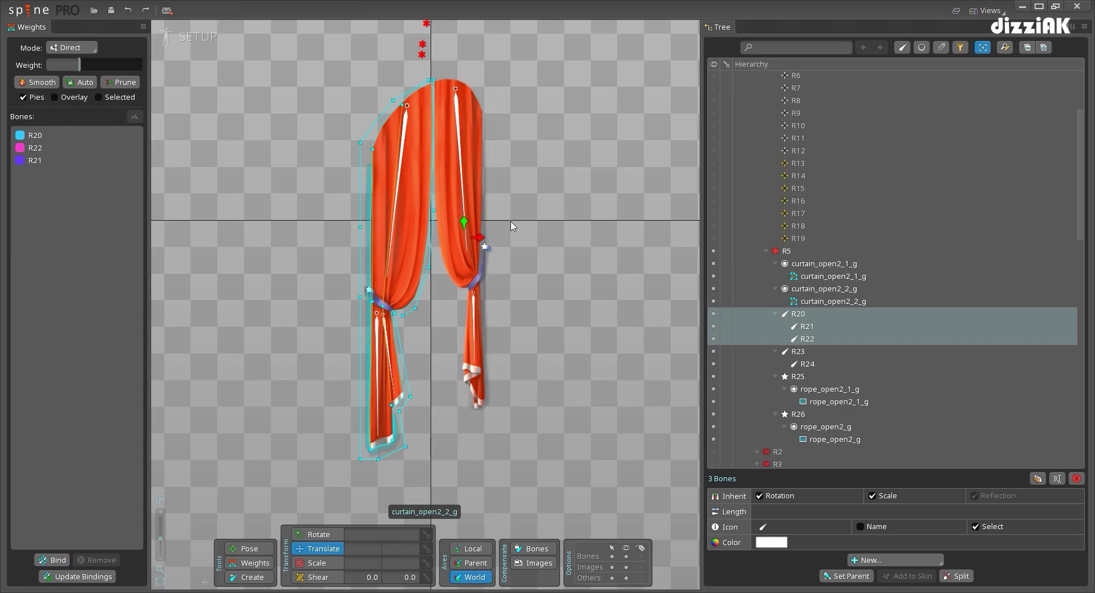
Bind the right curtain's mesh curtain_open2_1_g to bones R23 and R24, then deselect everything
click(805, 356)
shift+click(803, 364)
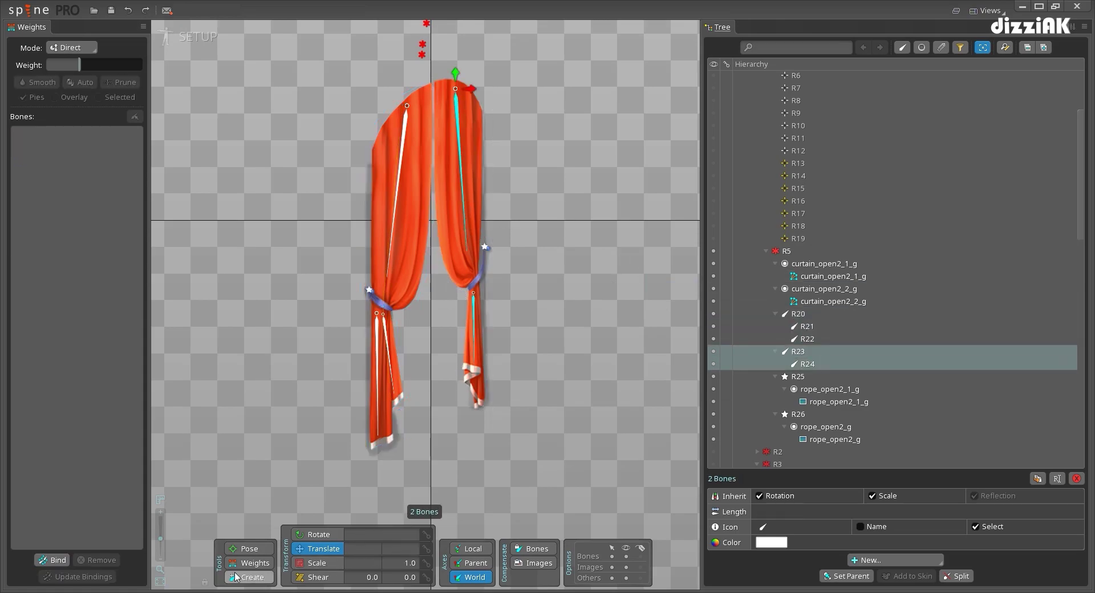
click(56, 561)
click(474, 214)
key(space)
Hide the rope slots rope_open2_g and rope_open2_1_g, clear the selection and save the project
click(407, 114)
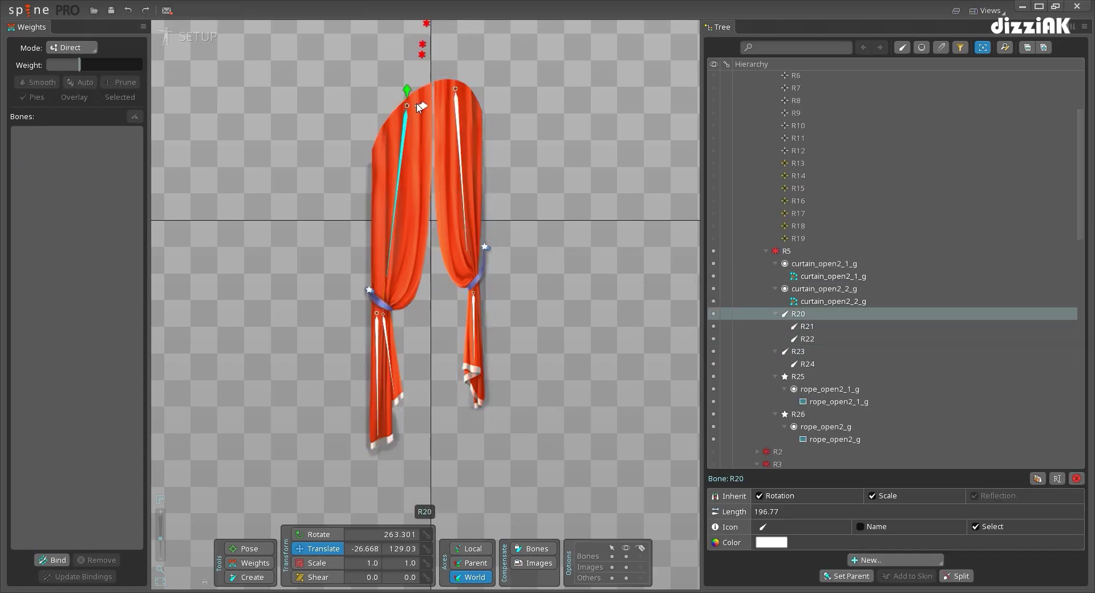
click(378, 303)
click(713, 417)
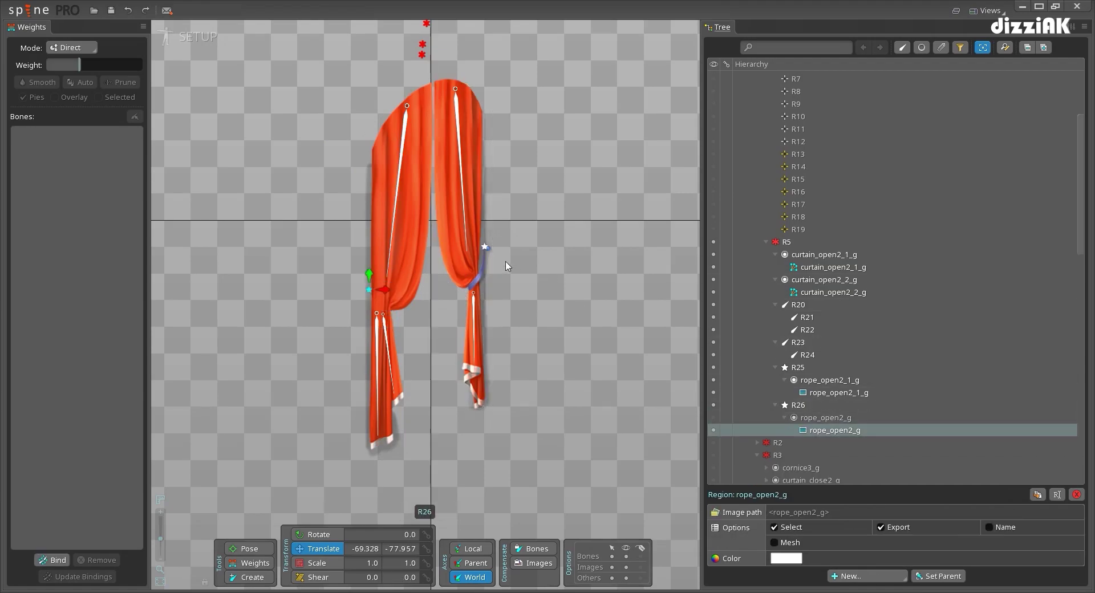
click(478, 268)
click(714, 380)
click(564, 262)
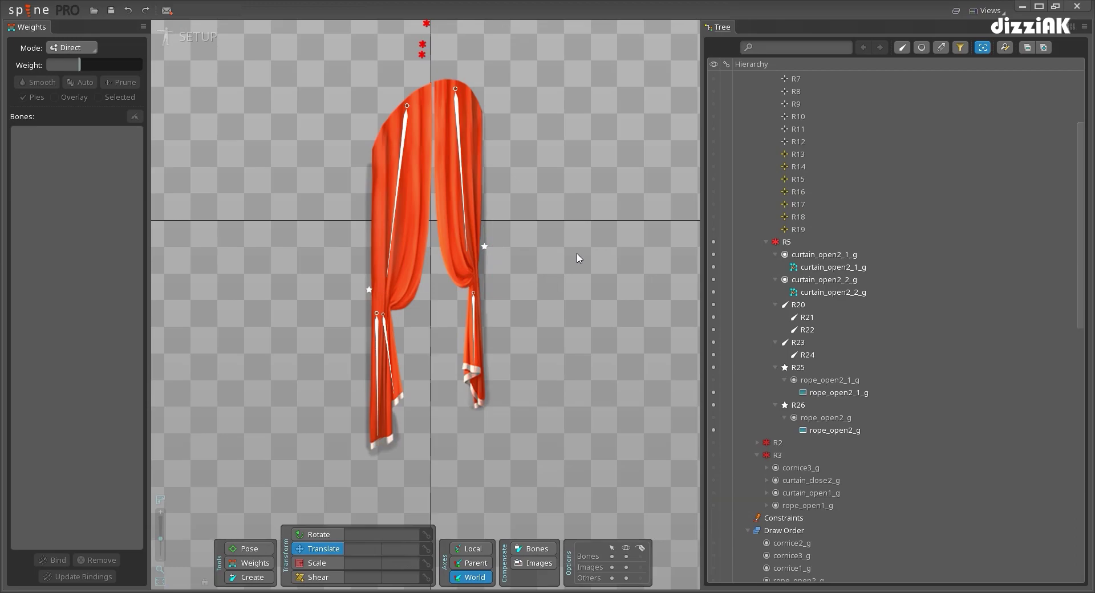
key(ctrl+s)
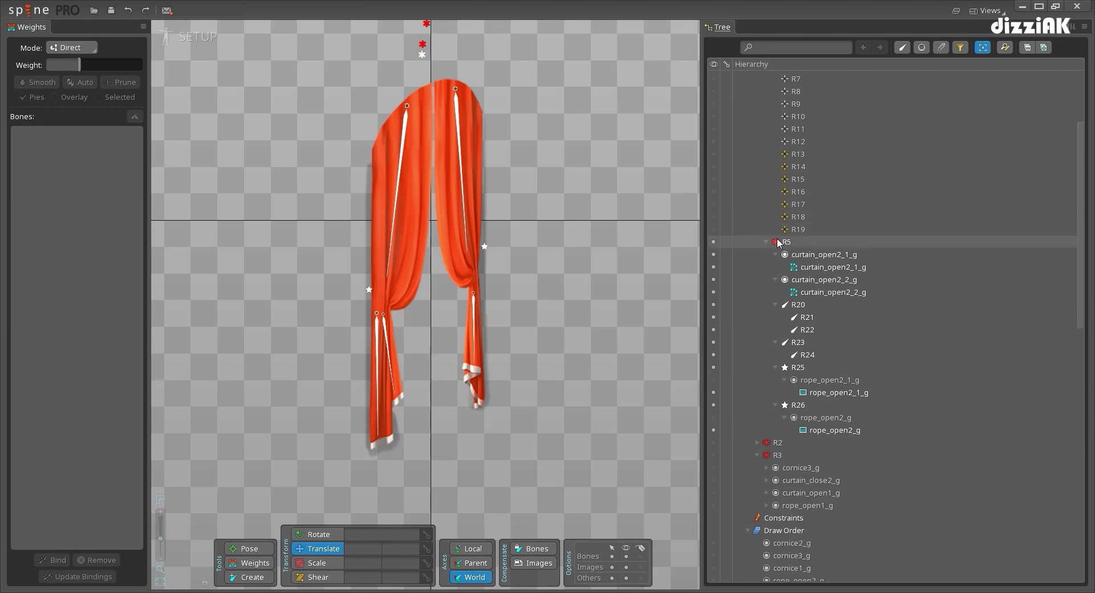
In Animate mode, key translate, scale and shear for the upper curtain bones R20 and R23 at frame 0
scroll(827, 268, down, 1)
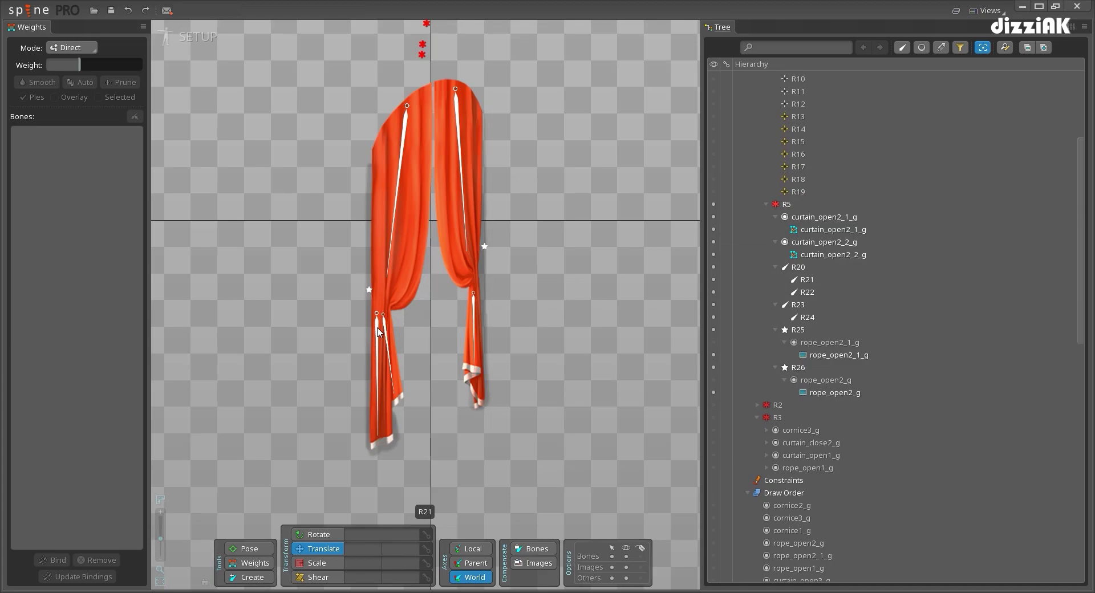
click(182, 39)
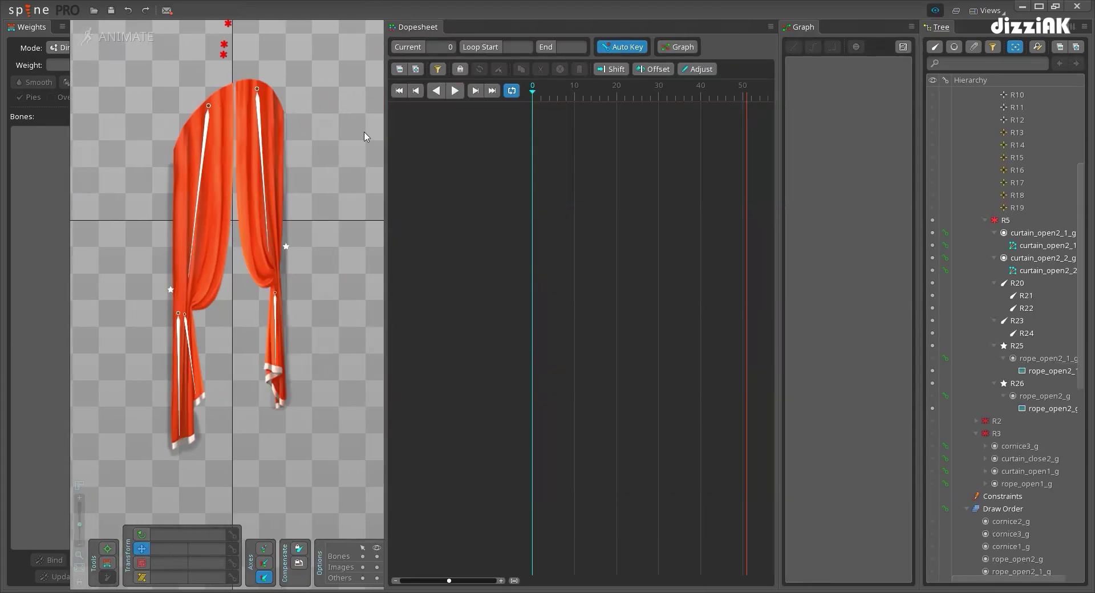
click(200, 183)
ctrl+click(262, 165)
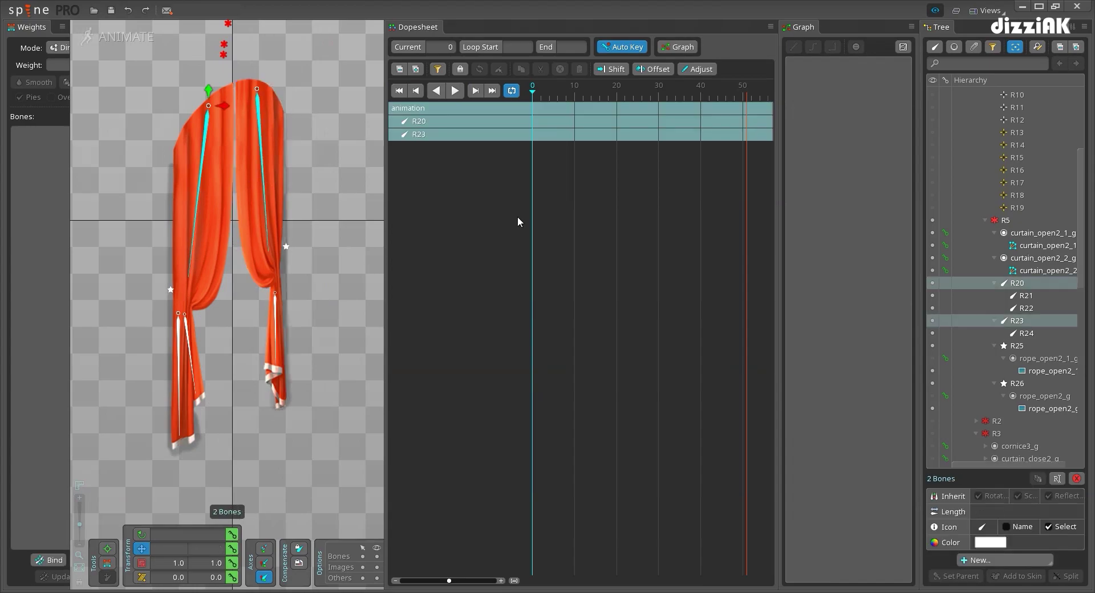
click(231, 549)
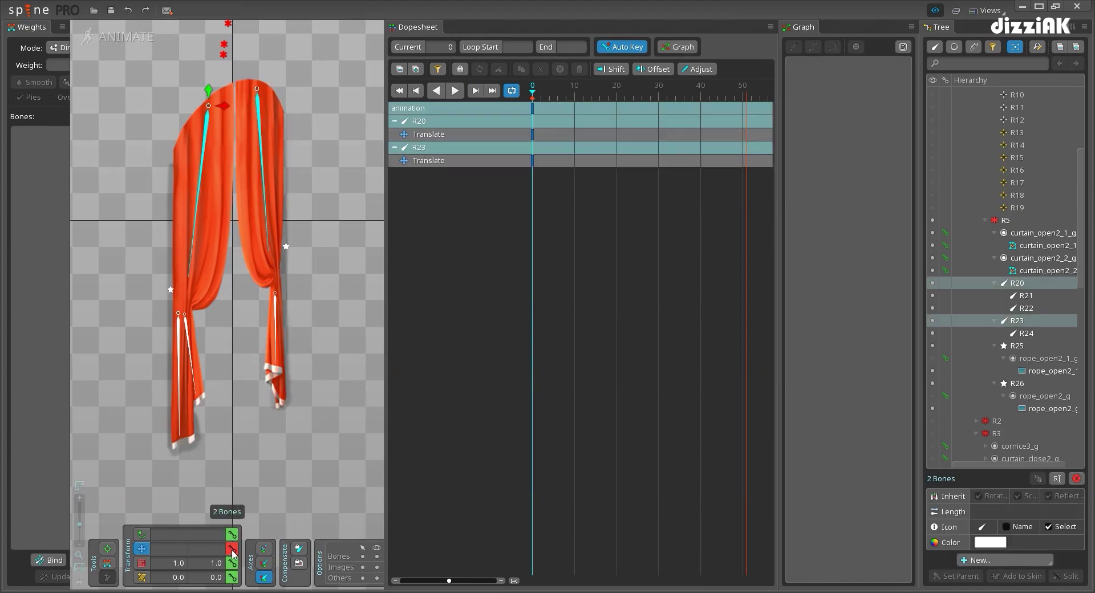
click(232, 564)
click(232, 577)
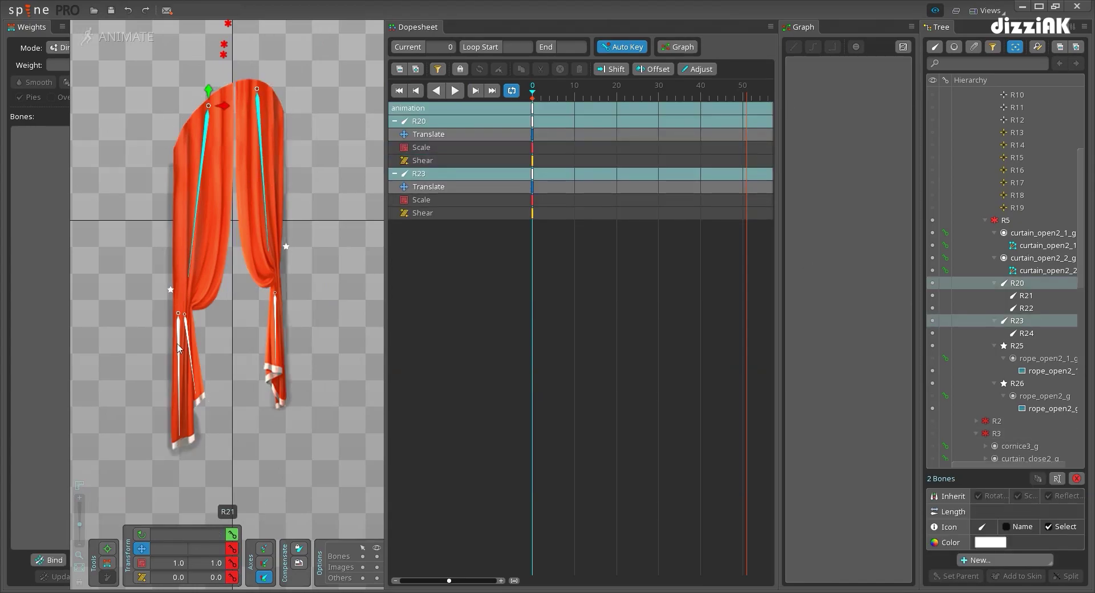
Key translate and rotate for the lower curtain bones R21, R22 and R24 at frame 0, and save the project
click(180, 342)
ctrl+click(193, 345)
ctrl+click(275, 335)
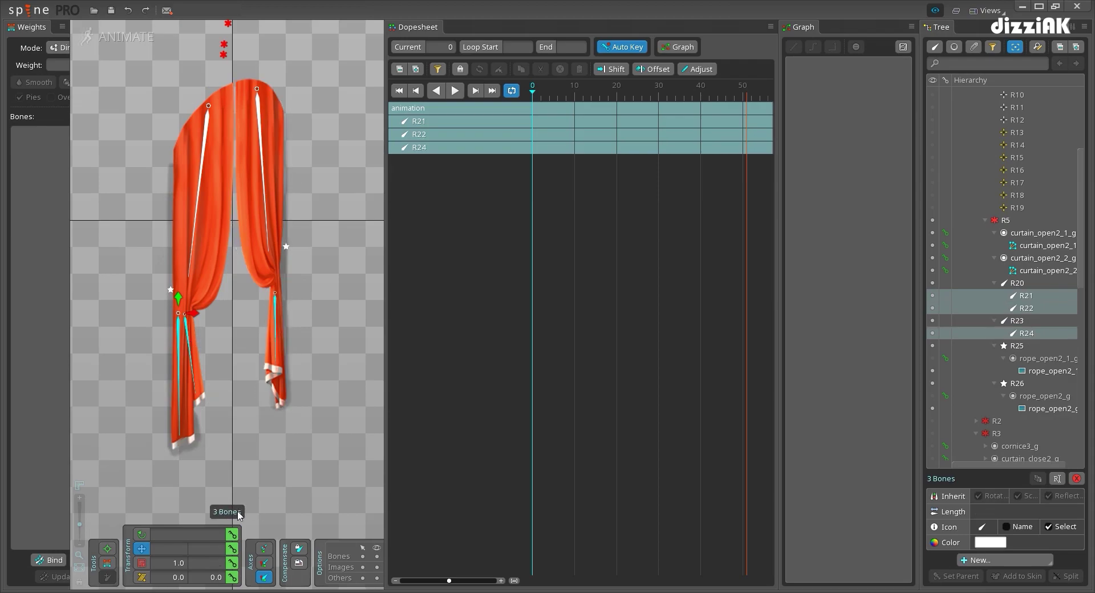
click(232, 549)
click(232, 535)
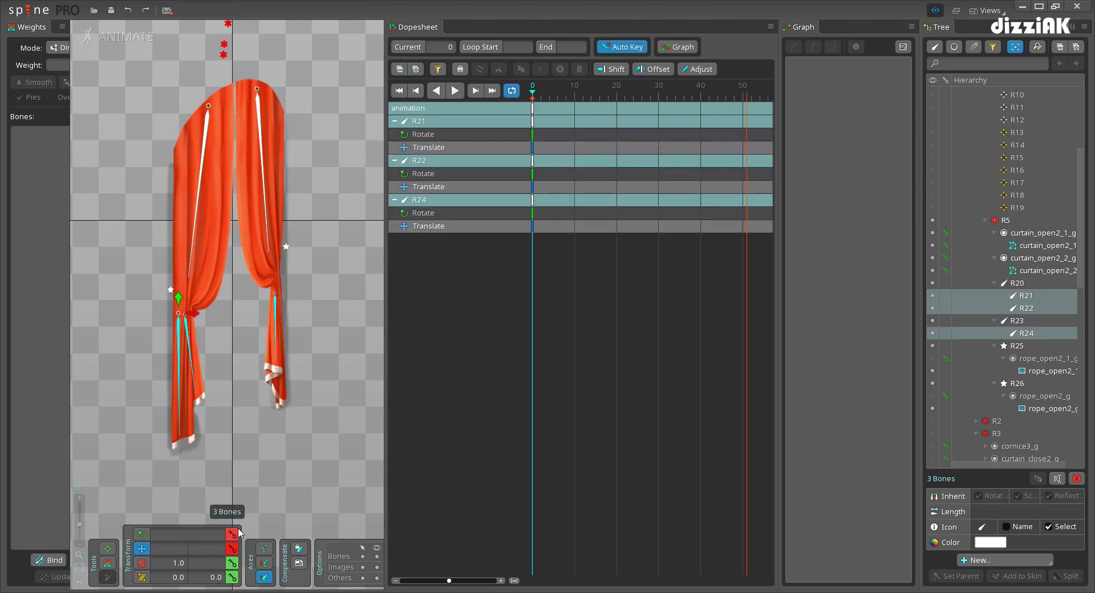
key(ctrl+s)
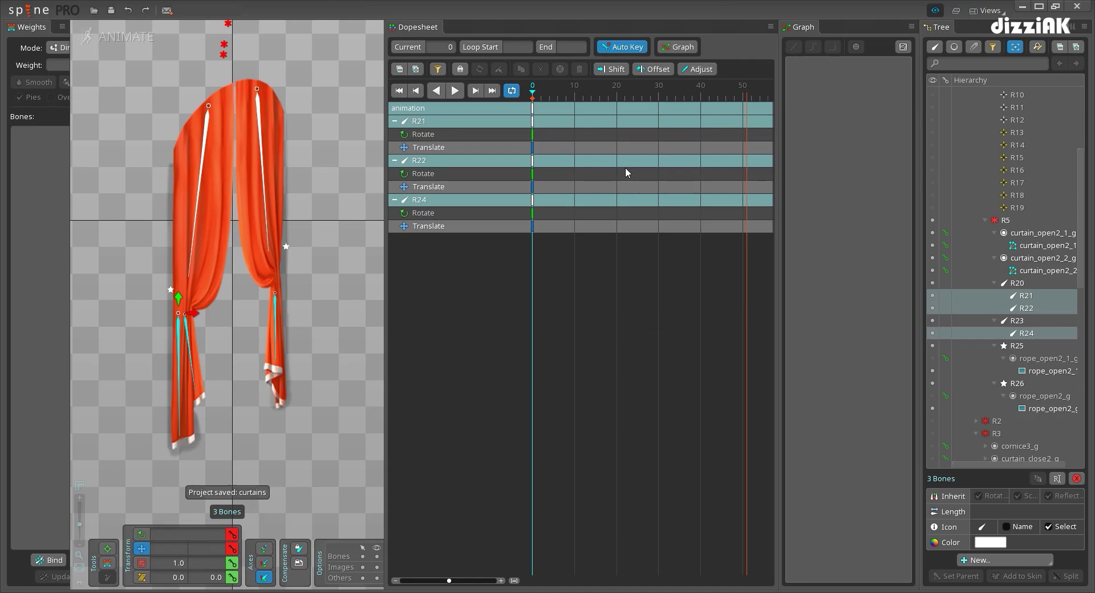
Copy the frame 0 keys of the left curtain bones R20, R21 and R22 to frame 7
drag(544, 91, 563, 95)
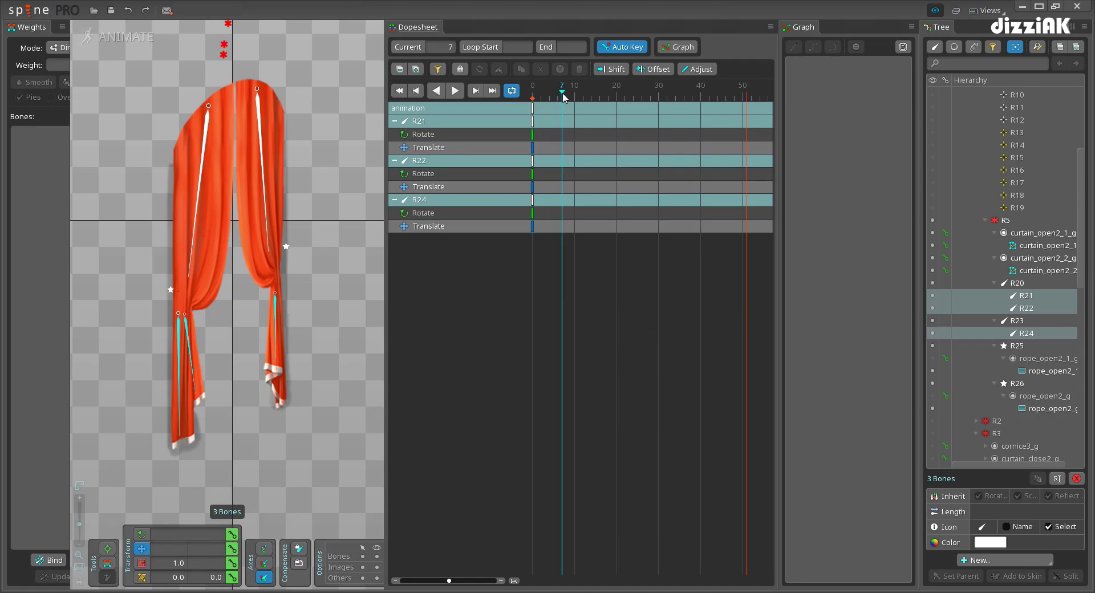
key(space)
click(196, 198)
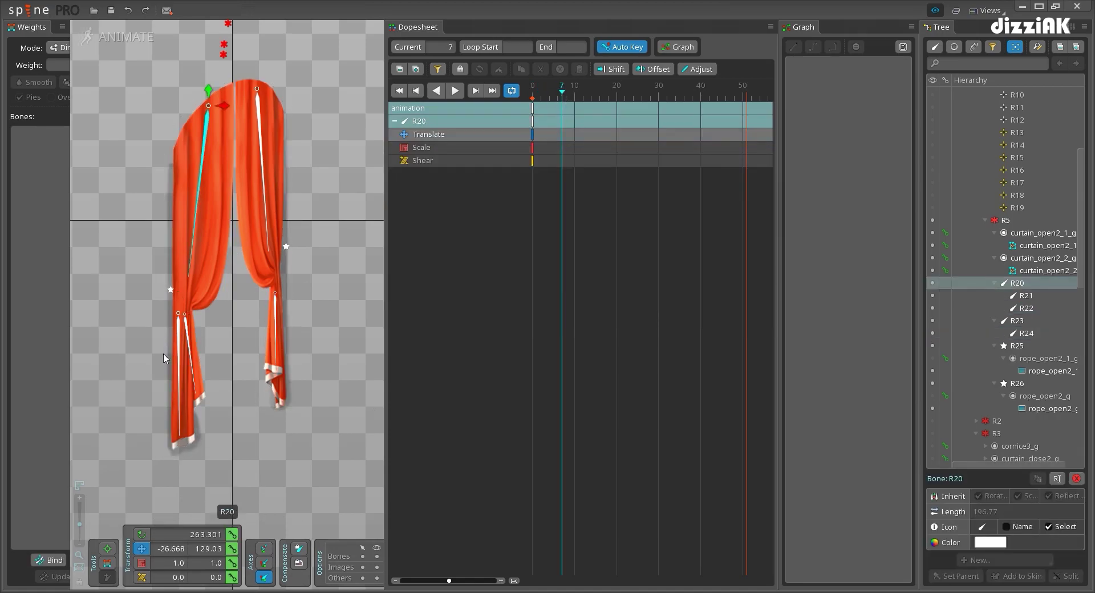
ctrl+click(180, 345)
ctrl+click(190, 348)
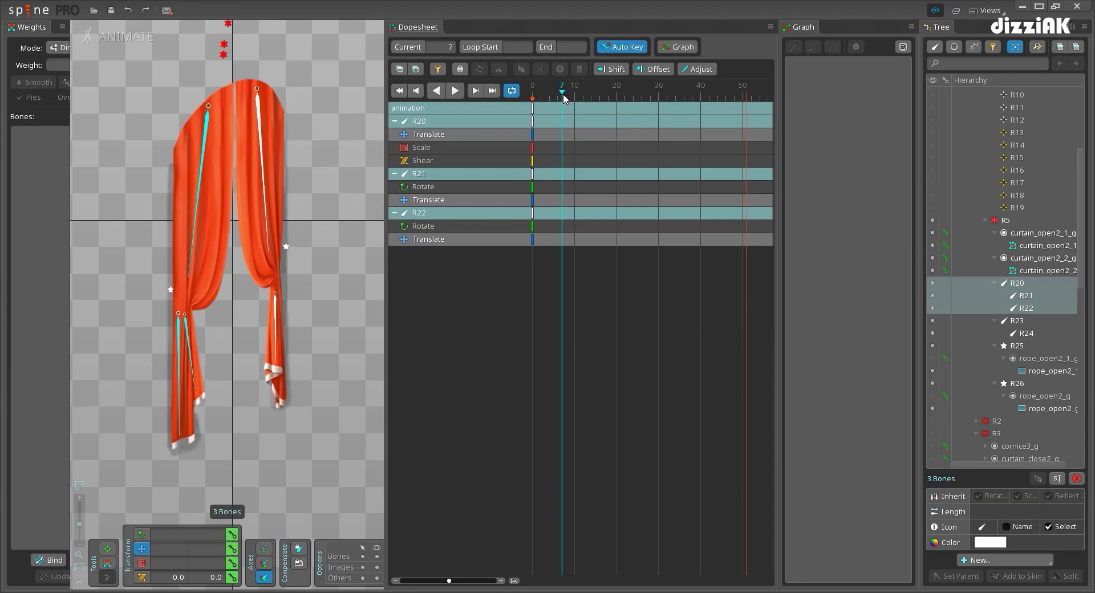
click(531, 108)
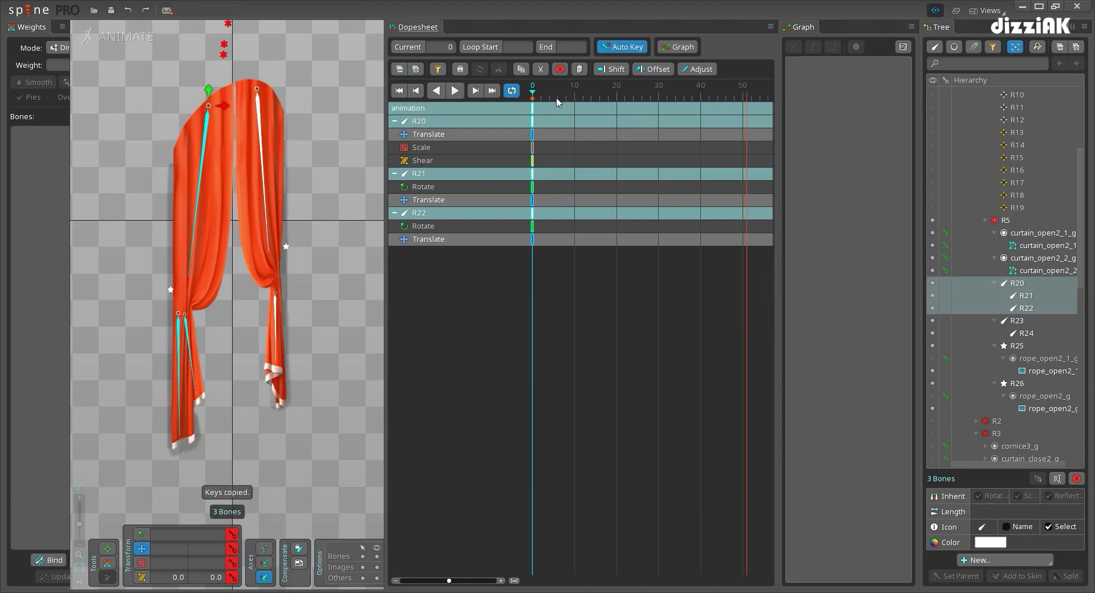
drag(557, 98, 562, 98)
key(ctrl+v)
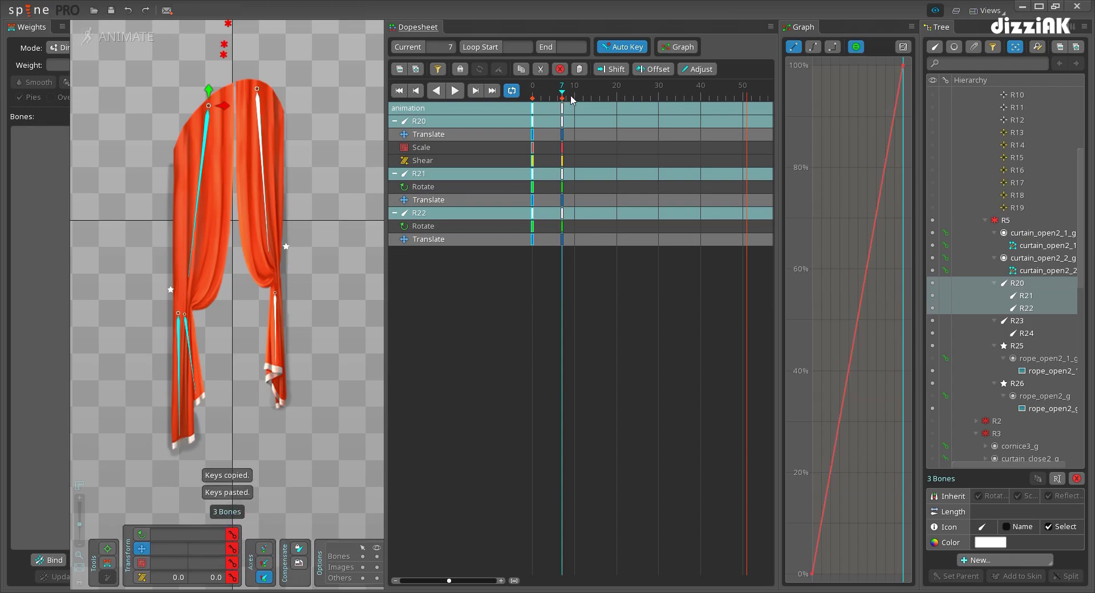
Copy the frame 7 keys of R20, R21 and R22 to frames 14, 20, 26 and 31, and save the project
click(178, 326)
ctrl+click(189, 336)
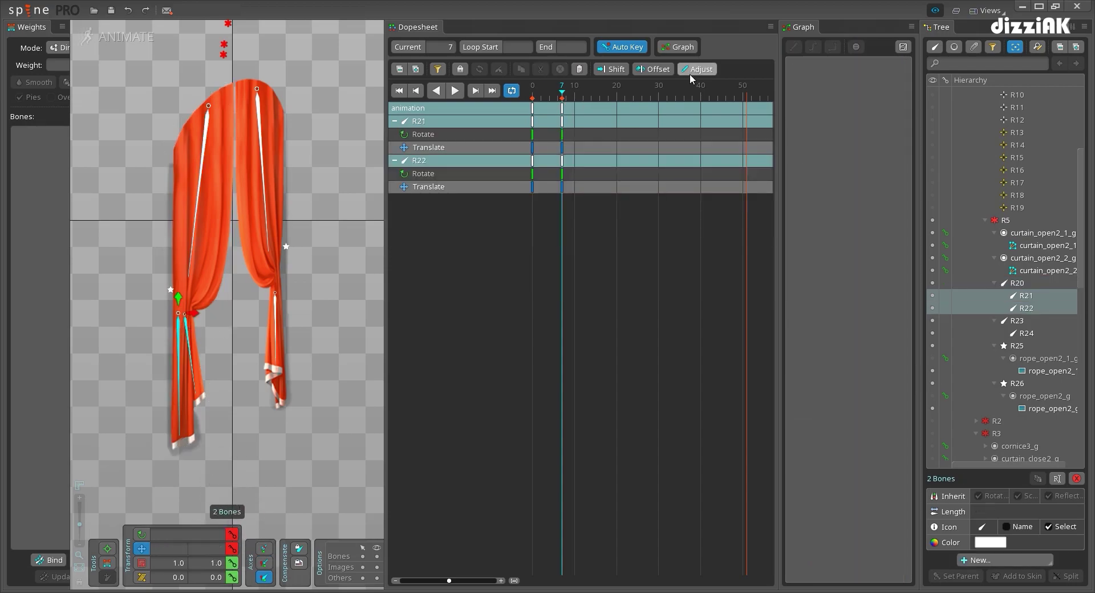
key(ctrl+c)
click(589, 99)
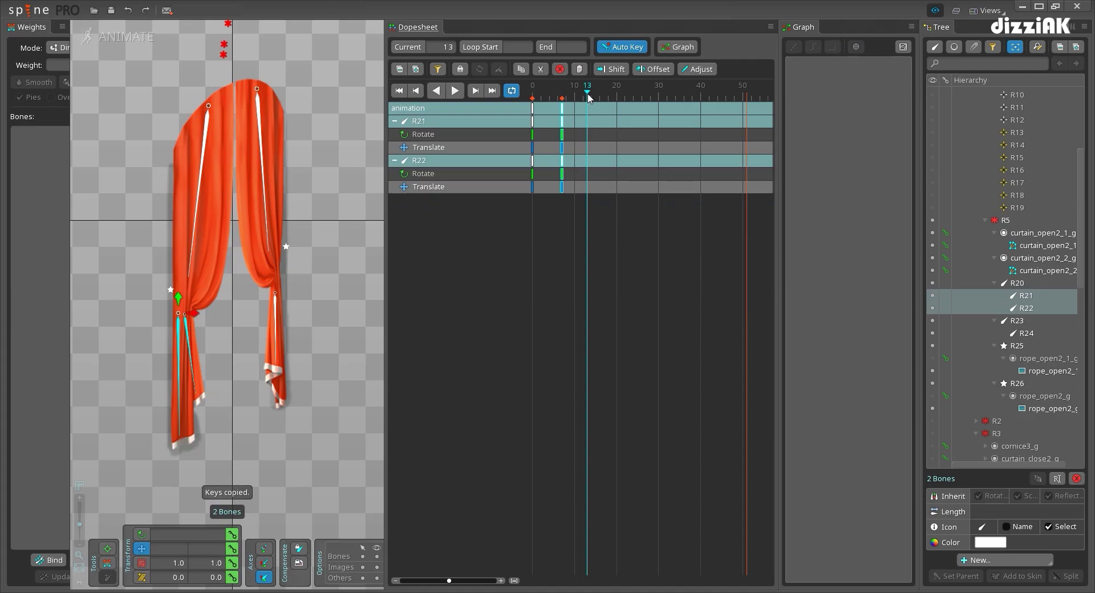
click(560, 98)
ctrl+click(218, 192)
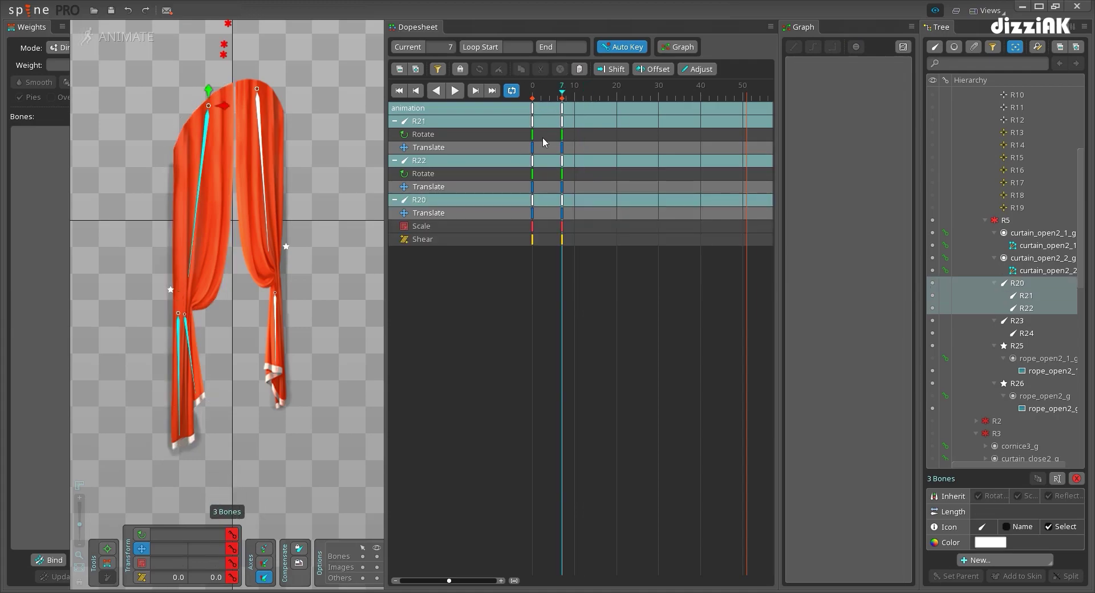
key(ctrl+c)
drag(563, 98, 664, 98)
key(ctrl+v)
key(ctrl+v)
key(ctrl+v)
key(ctrl+v)
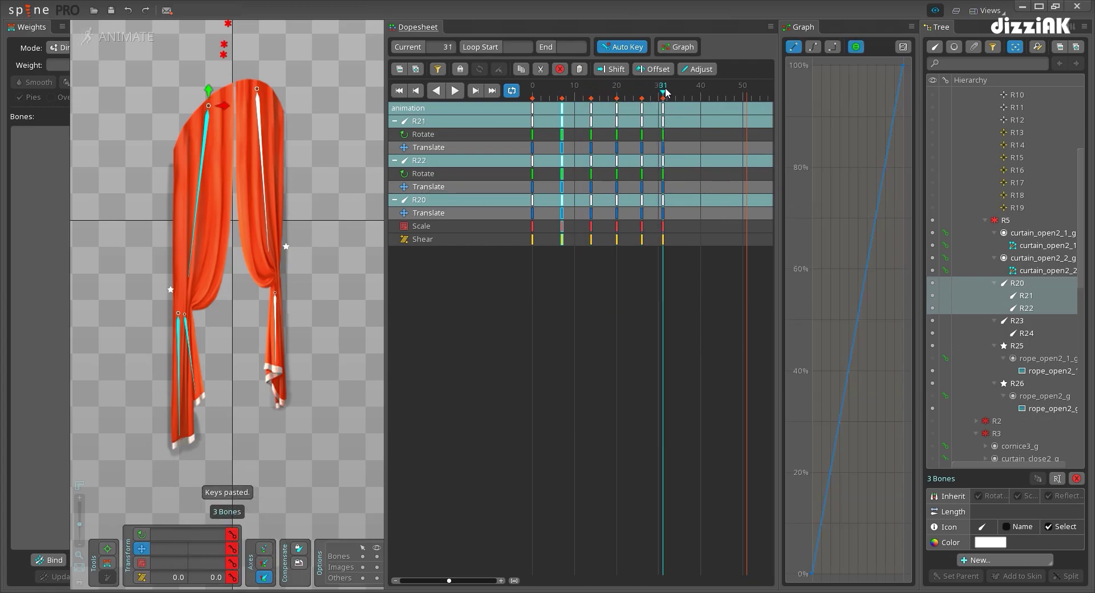
key(ctrl+s)
At frame 0, widen the left curtain by scaling its upper bone R20 to about 1.3 in Y
click(534, 96)
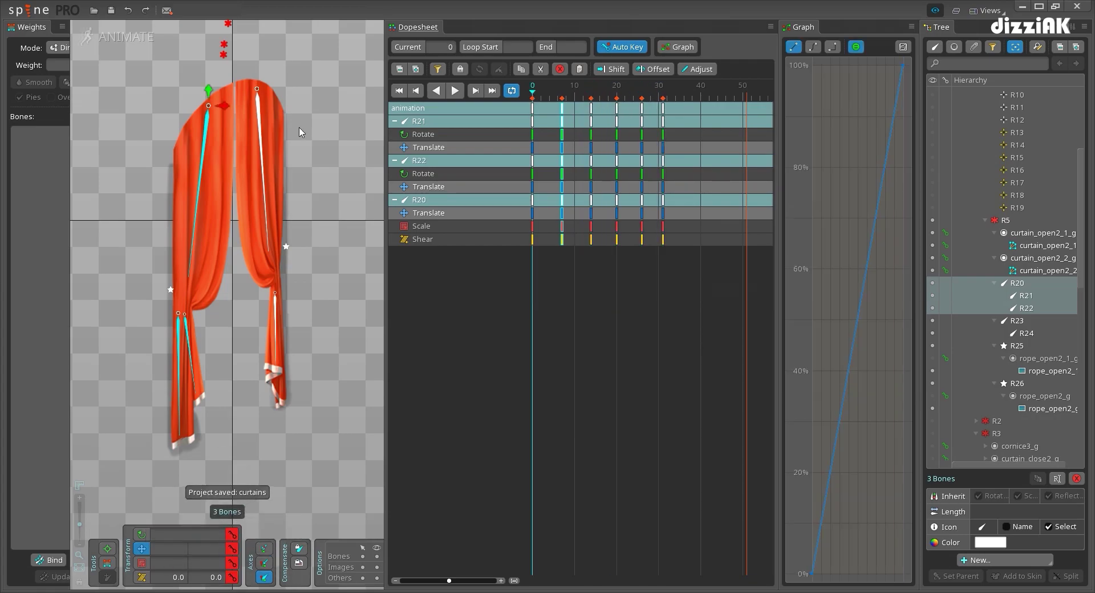
key(space)
click(199, 164)
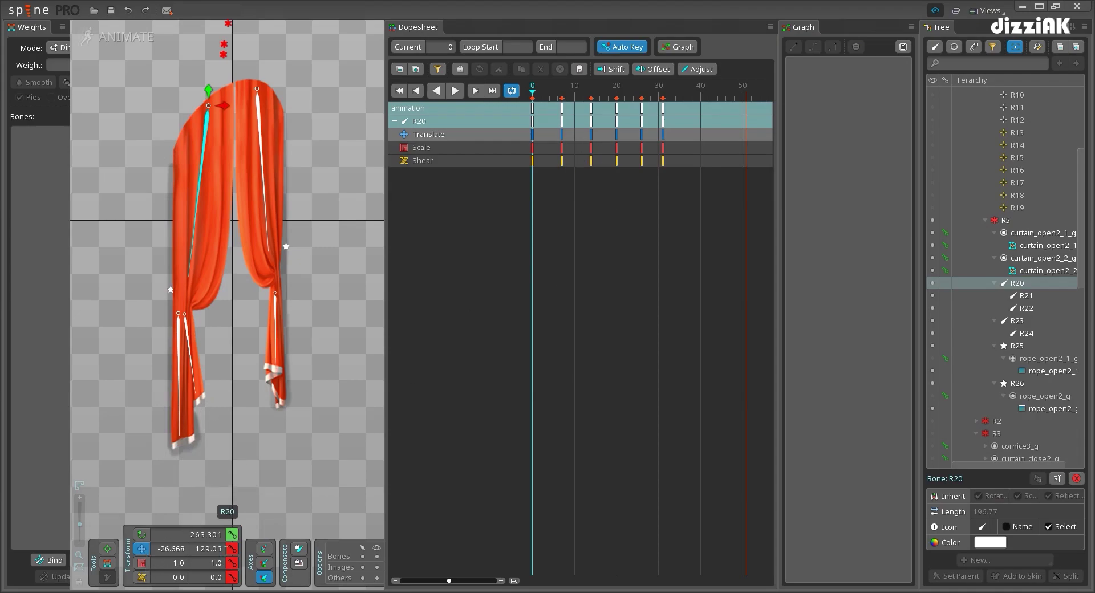
key(b)
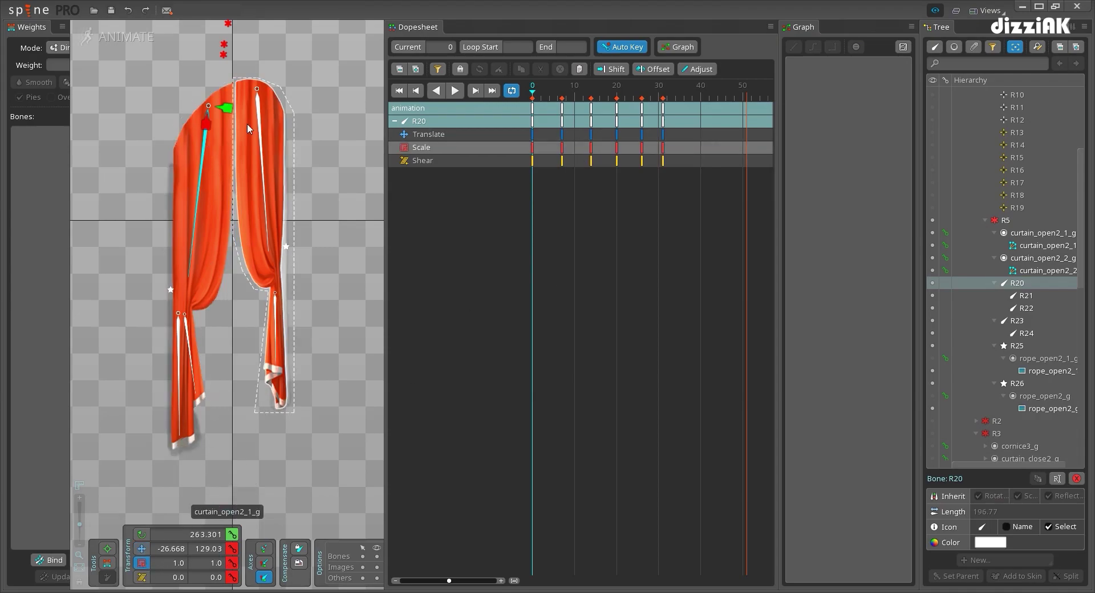
drag(229, 111, 250, 108)
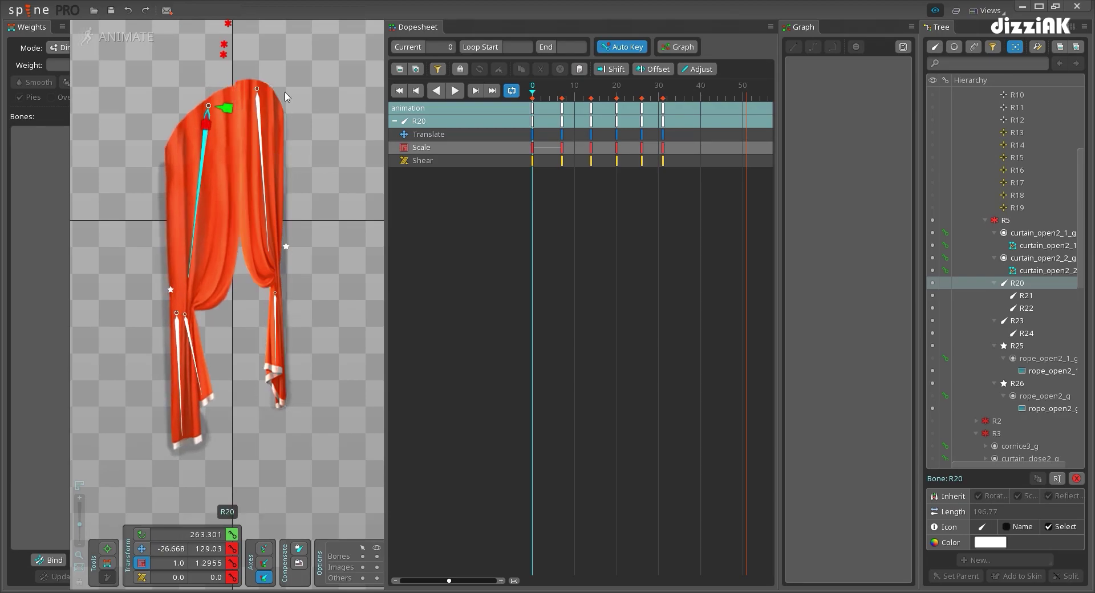
Hide the right curtain's slot curtain_open2_1_g so only the left curtain stays in view
click(121, 37)
click(471, 146)
click(713, 217)
click(196, 39)
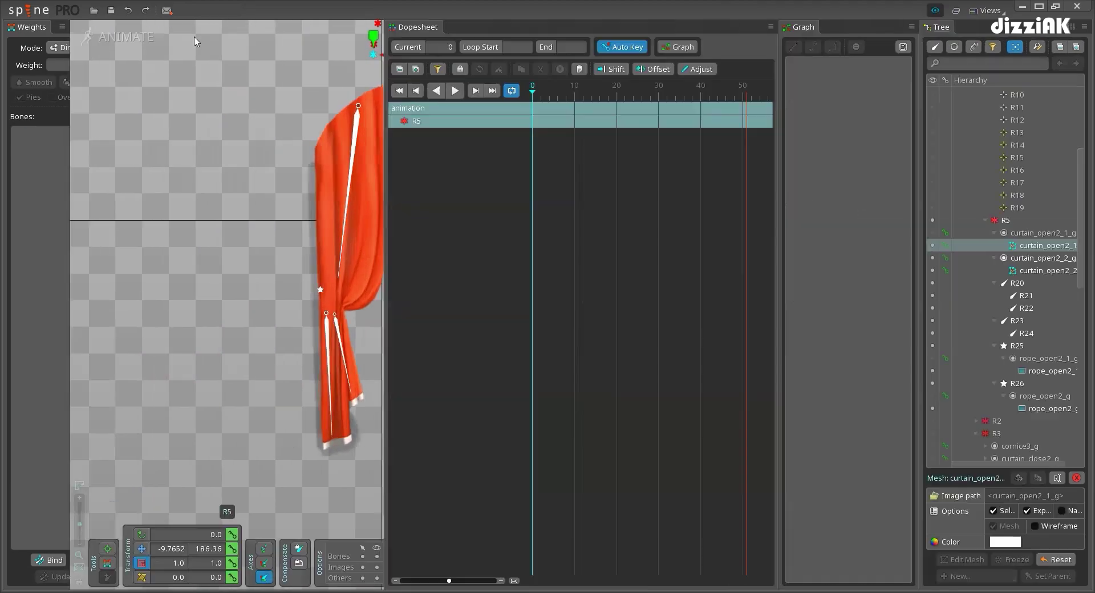
At frame 0, scale bone R20 to about 1.45 in Y and shear it to about 10.7 in Y
click(200, 171)
drag(229, 110, 249, 106)
click(143, 579)
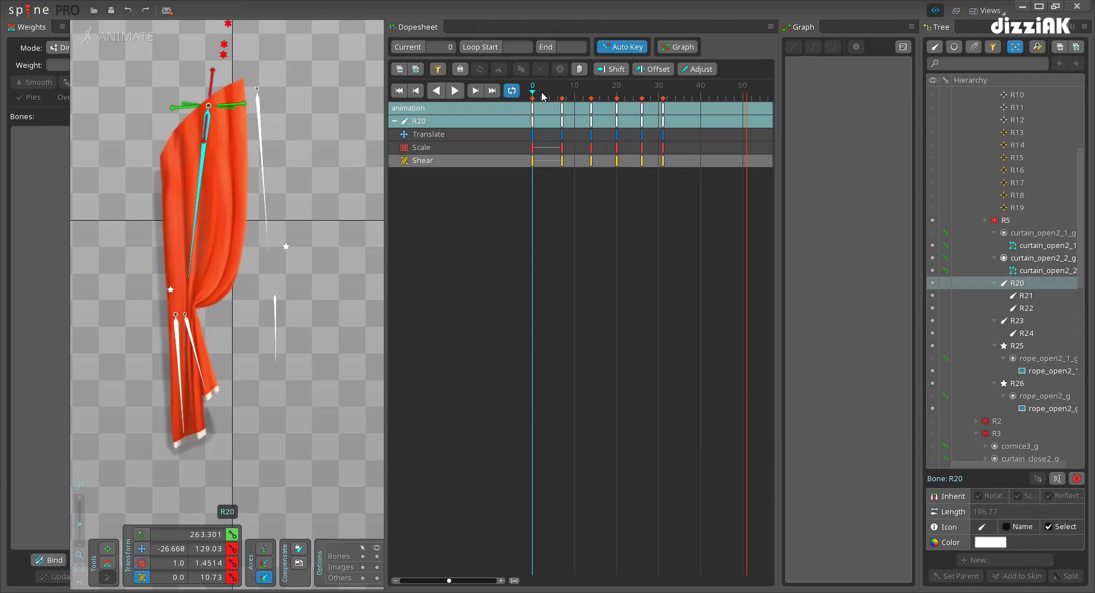
drag(542, 97, 521, 98)
At frame 0, translate the lower inner bone R22 to about X -19.2, Y -94.7 and scrub the motion
click(142, 550)
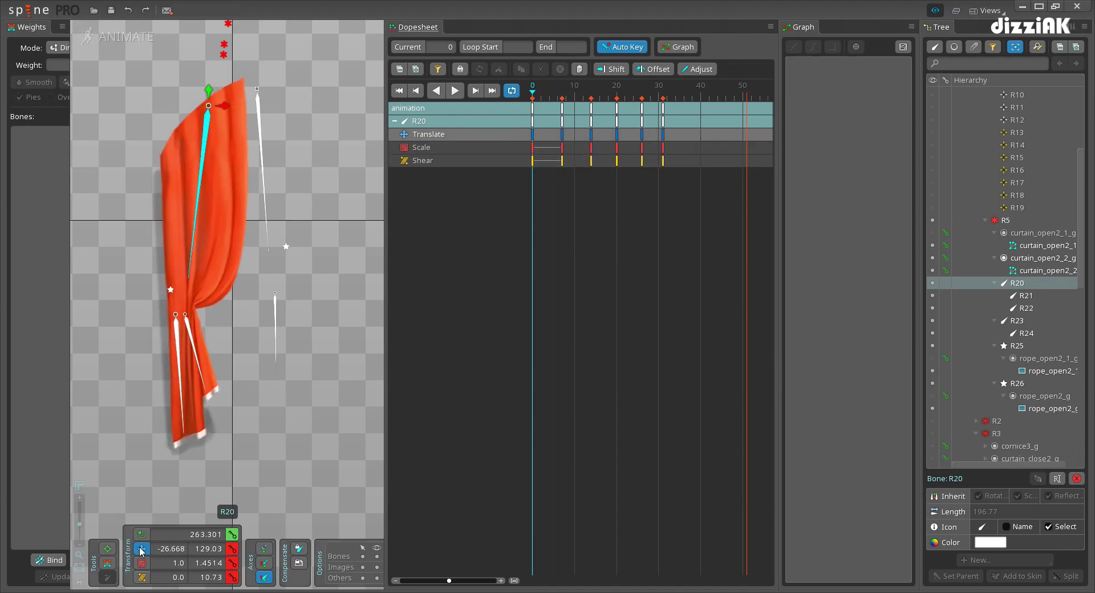
click(188, 324)
drag(192, 327, 222, 322)
drag(540, 91, 512, 108)
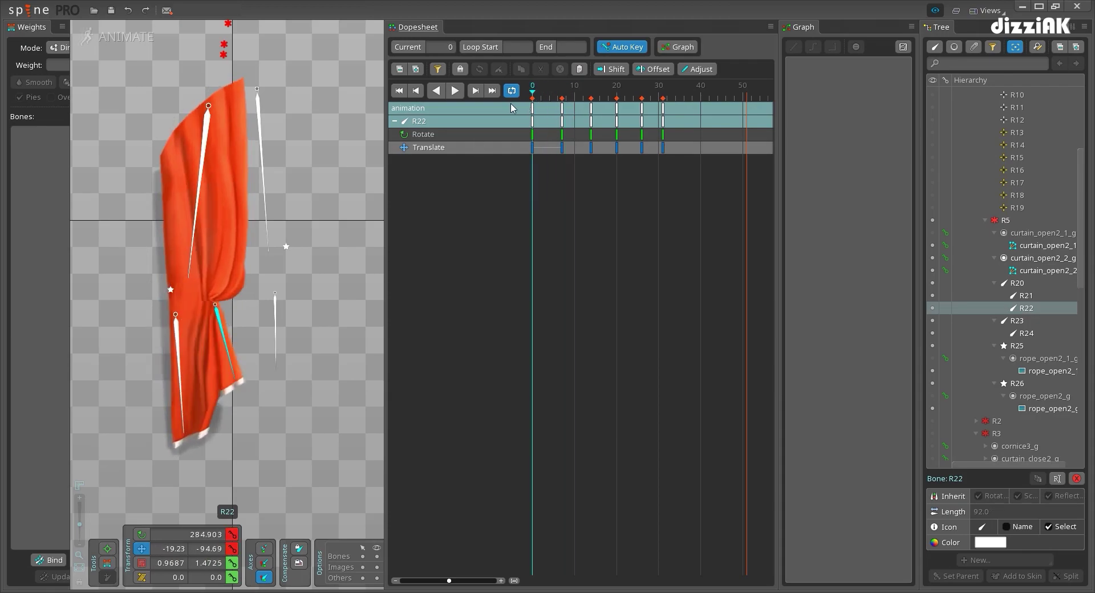
At frame 0, move bone R20 to about X -16.4 and reduce its Y shear to about 9.6
click(208, 133)
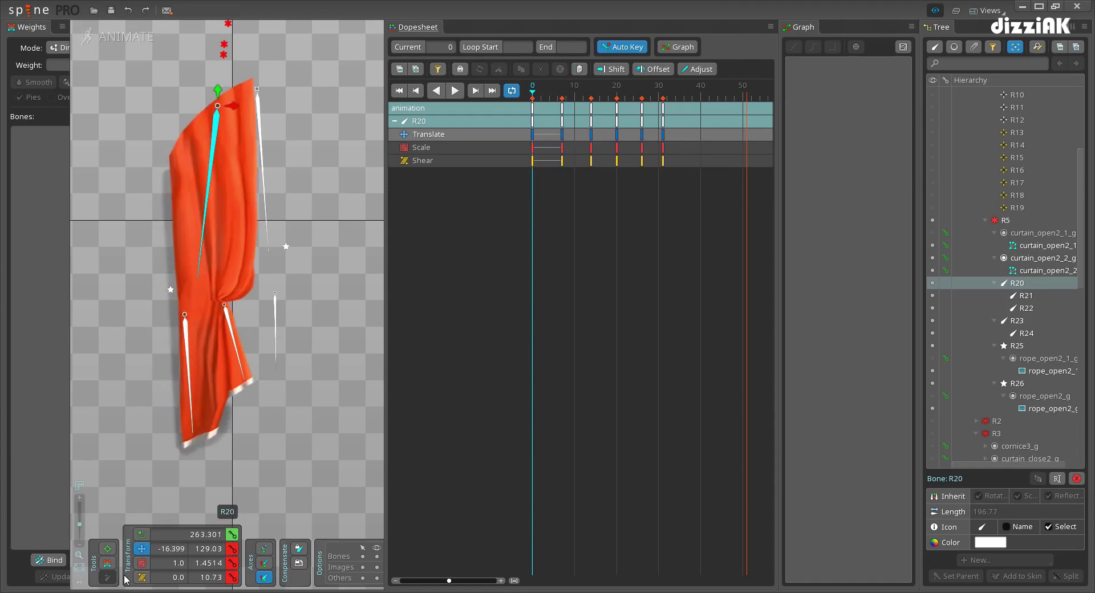
click(142, 577)
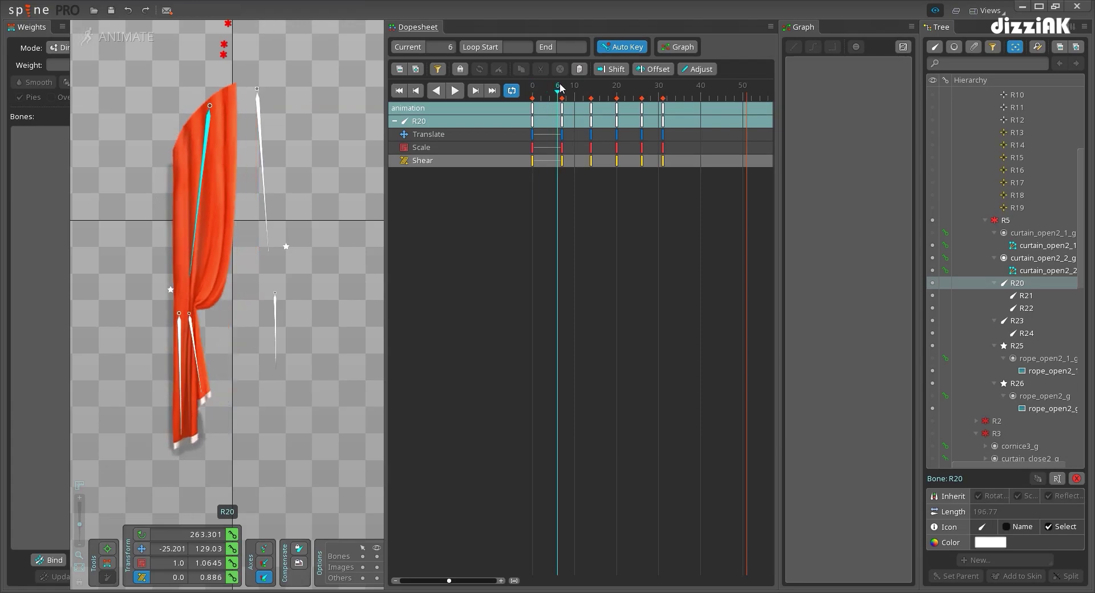
drag(254, 105, 258, 107)
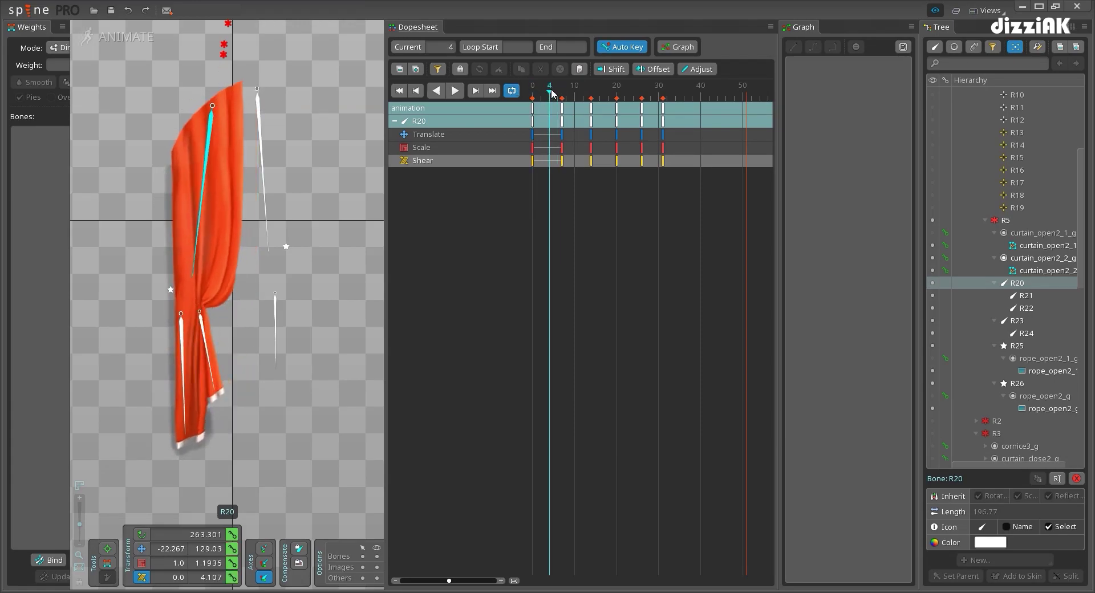
At frame 0, rotate bone R22 to about 285.4° and move it to about X -7.6, Y -87, then preview the animation
click(142, 536)
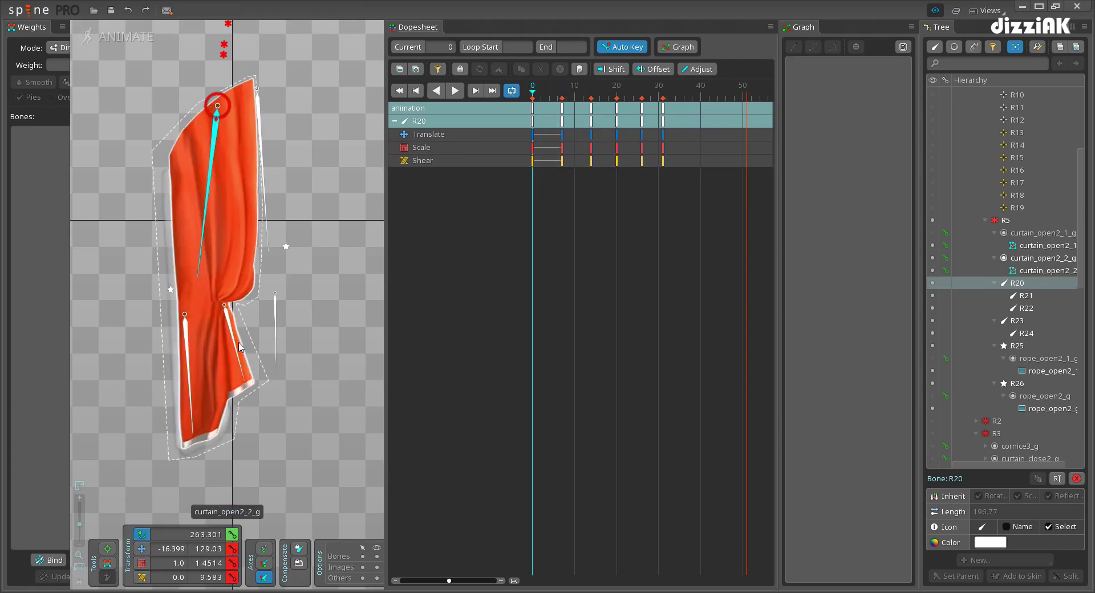
click(235, 344)
click(141, 549)
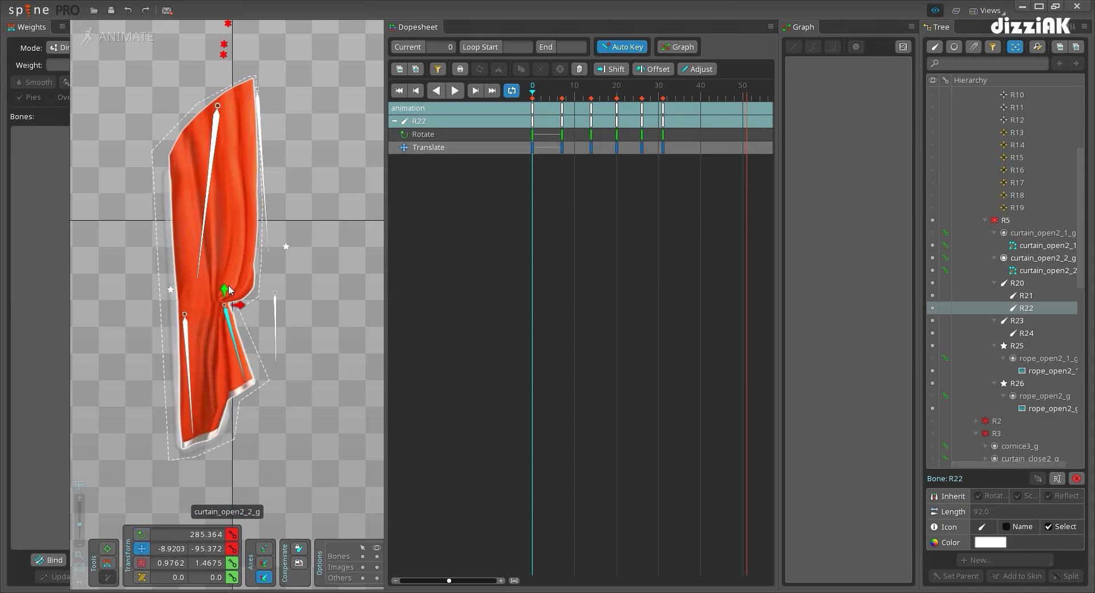
drag(226, 286, 244, 300)
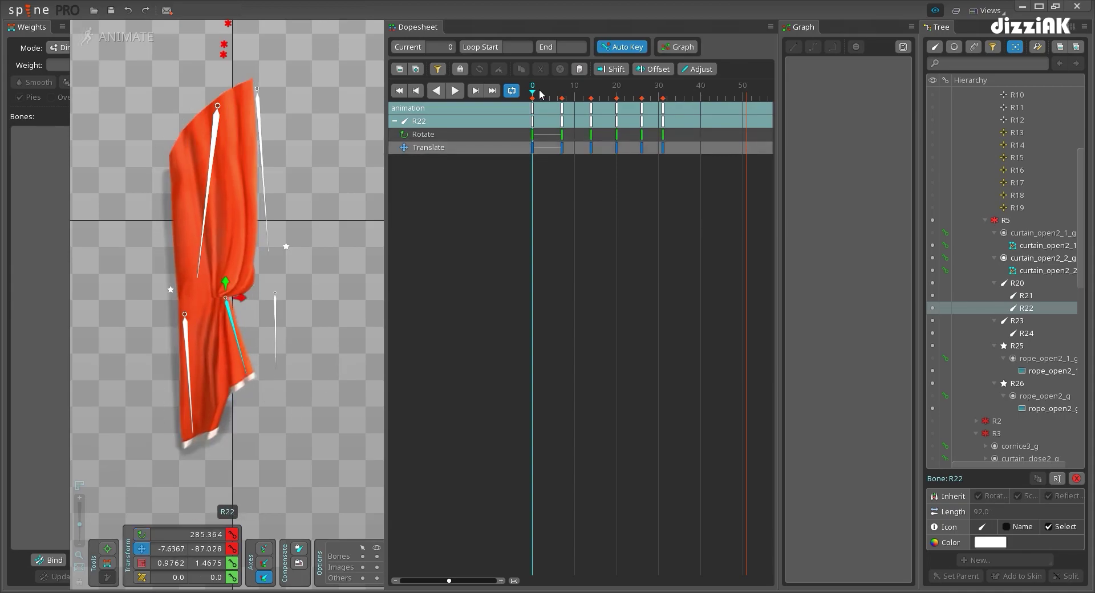
key(d)
key(d)
Return to frame 0 and shift bone R20 further toward the center, to about X -10
drag(559, 95, 519, 88)
click(231, 122)
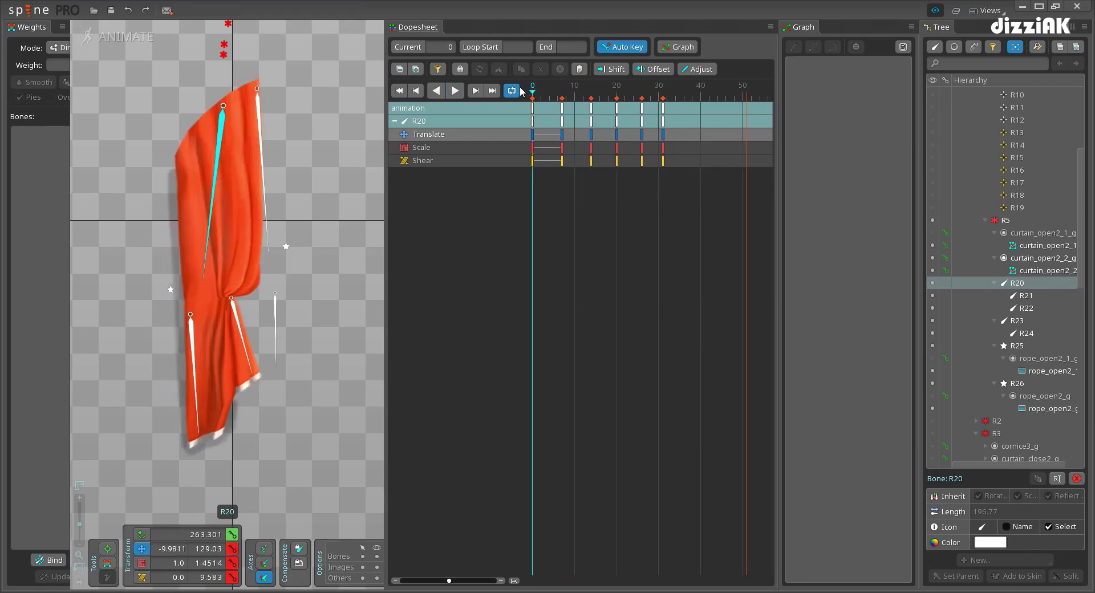
mouse_move(520, 92)
mouse_down()
mouse_move(600, 93)
mouse_move(520, 94)
mouse_up()
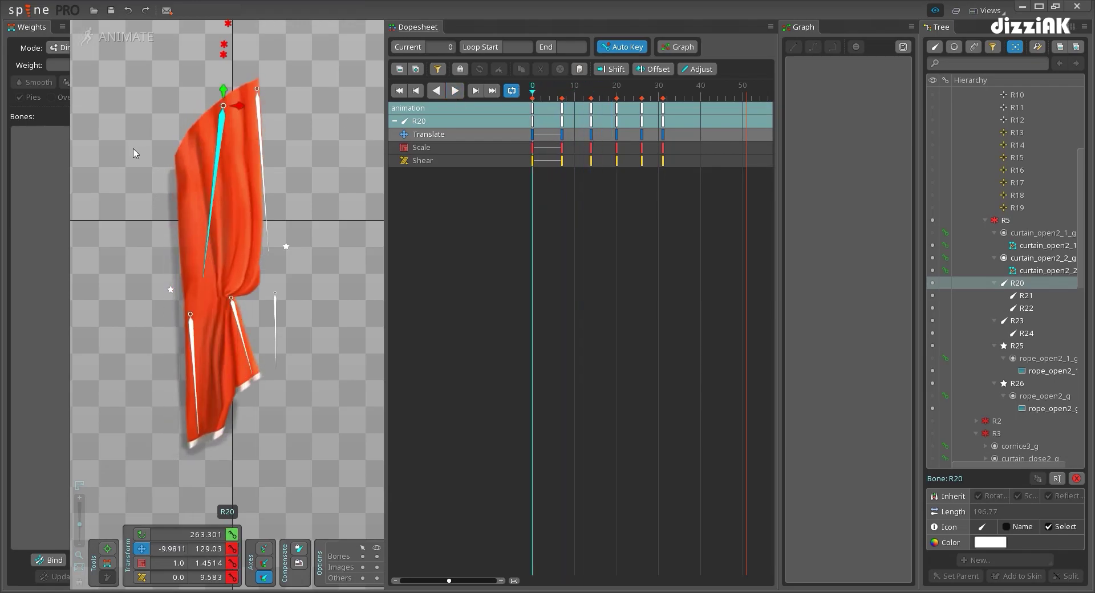
Apply eased Bezier curves to the keys of R20, R21 and R22 at frame 0 and frames 14 to 31, and save the project
shift+click(1026, 308)
click(530, 110)
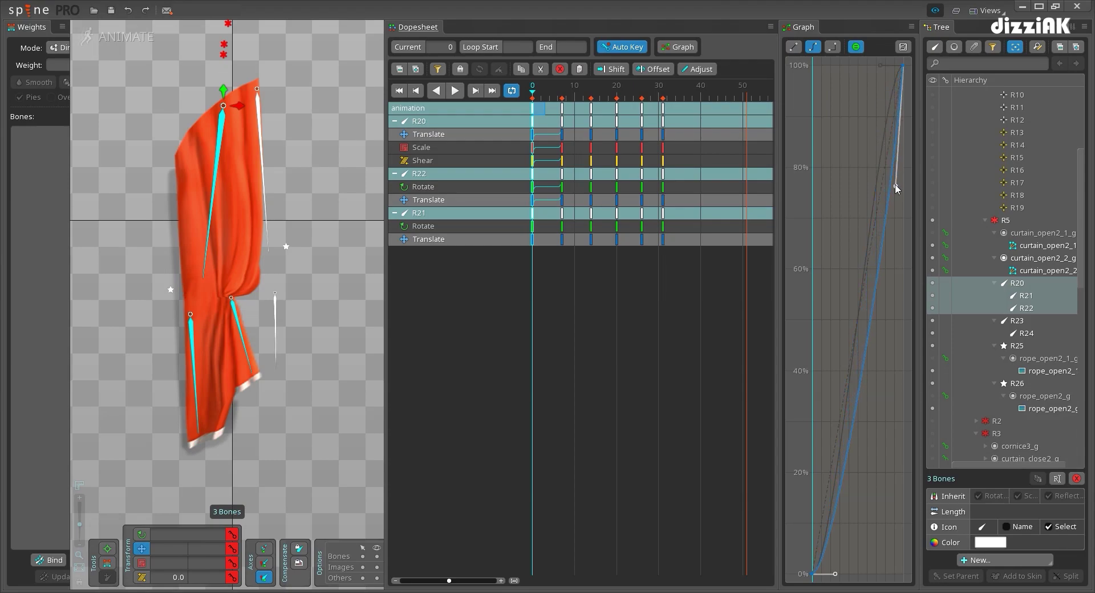
drag(676, 108, 610, 110)
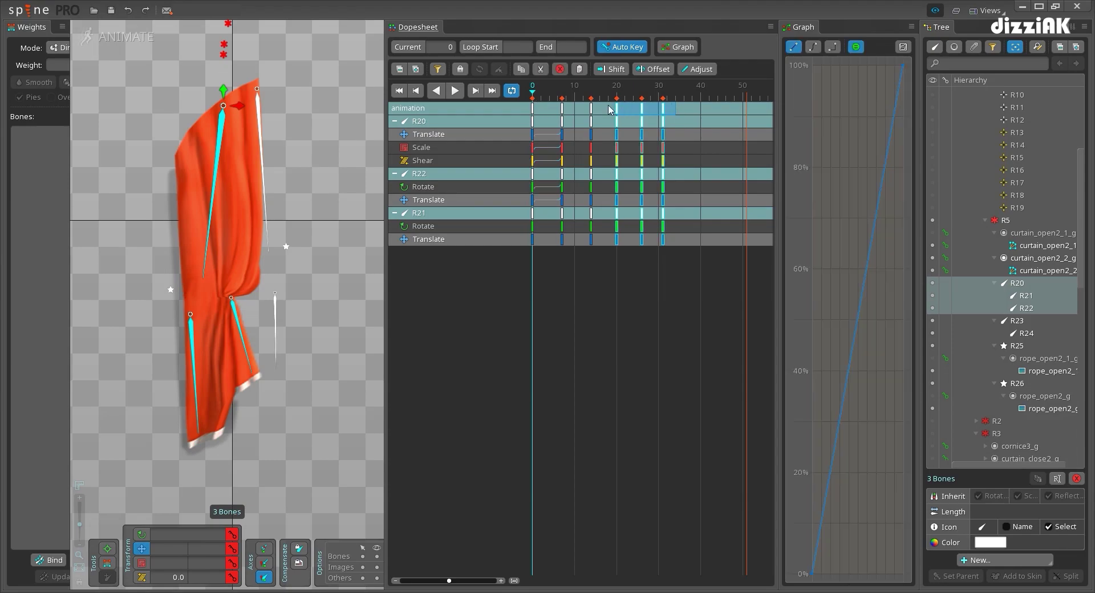
key(ctrl+s)
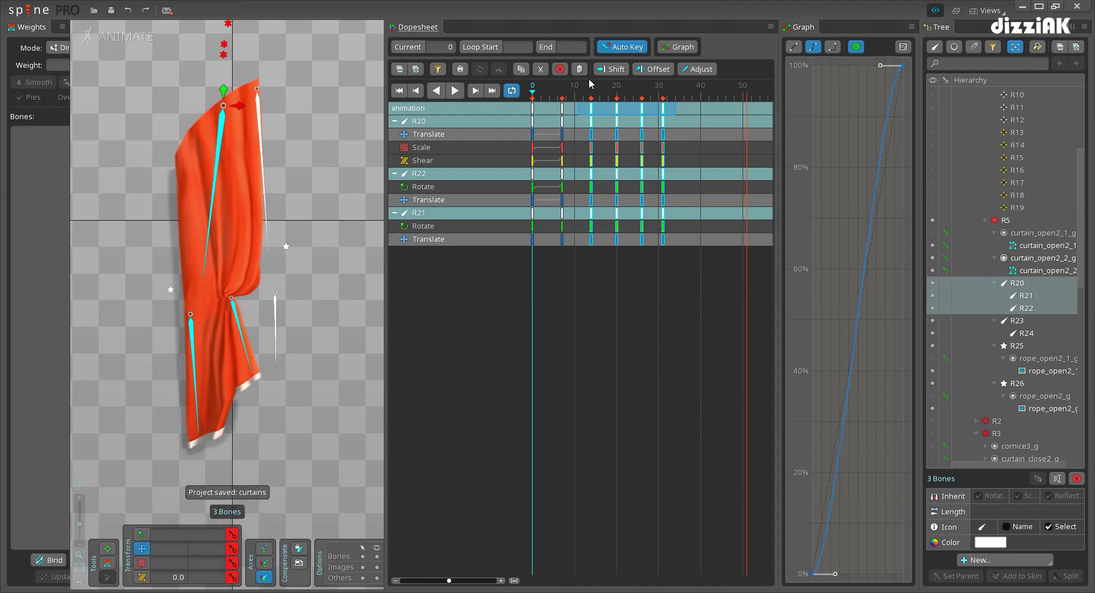
At frame 7, rotate the lower bones R21 and R22 together so the curtain's tail swings to the right
drag(534, 91, 564, 94)
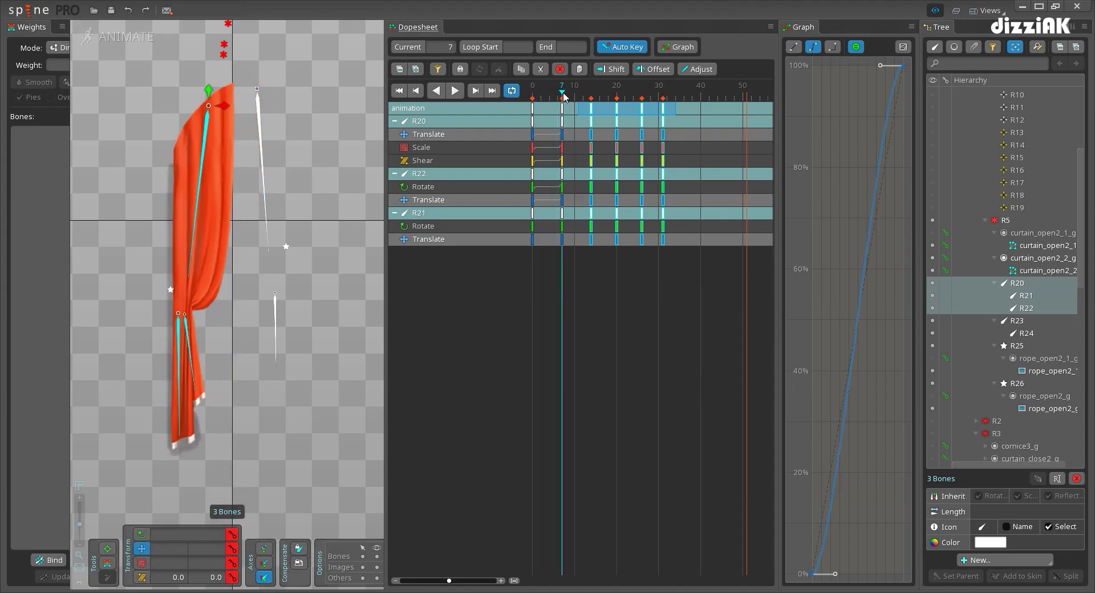
click(186, 337)
click(534, 92)
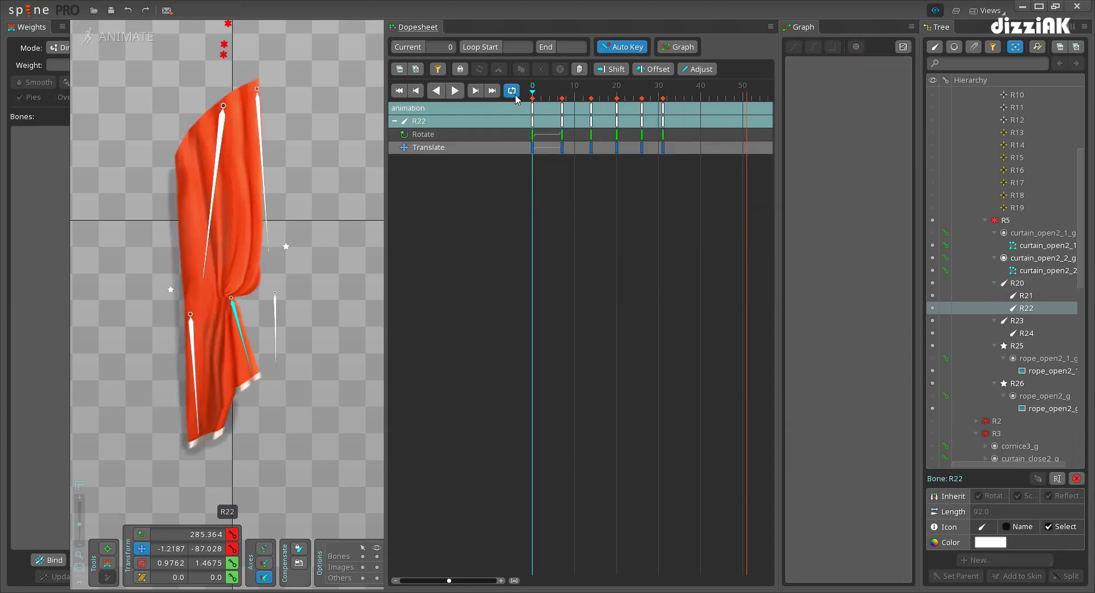
click(193, 336)
ctrl+click(239, 329)
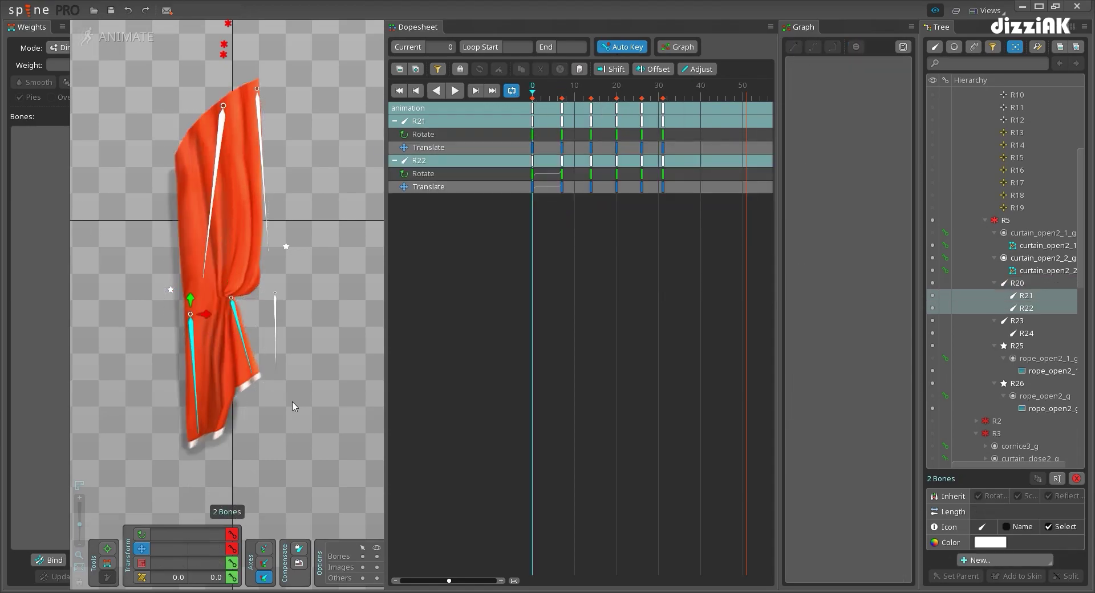
click(562, 96)
click(146, 532)
drag(312, 423, 329, 405)
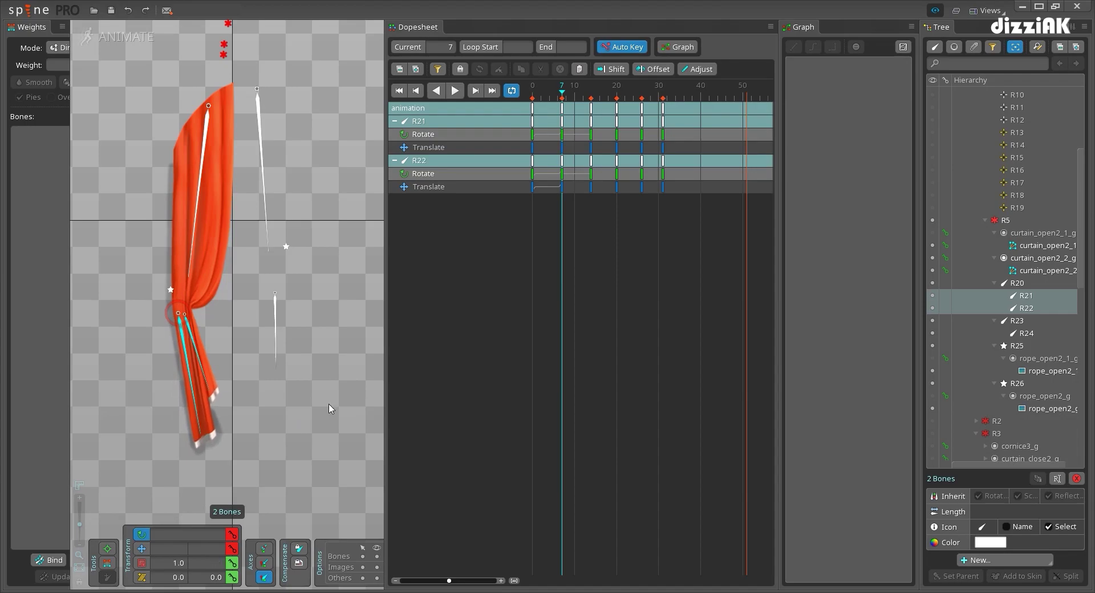
Swing R21 and R22 left at frame 14, key smaller alternating rotations at frames 20 and 26, and play the animation
drag(563, 94, 591, 94)
drag(291, 398, 280, 408)
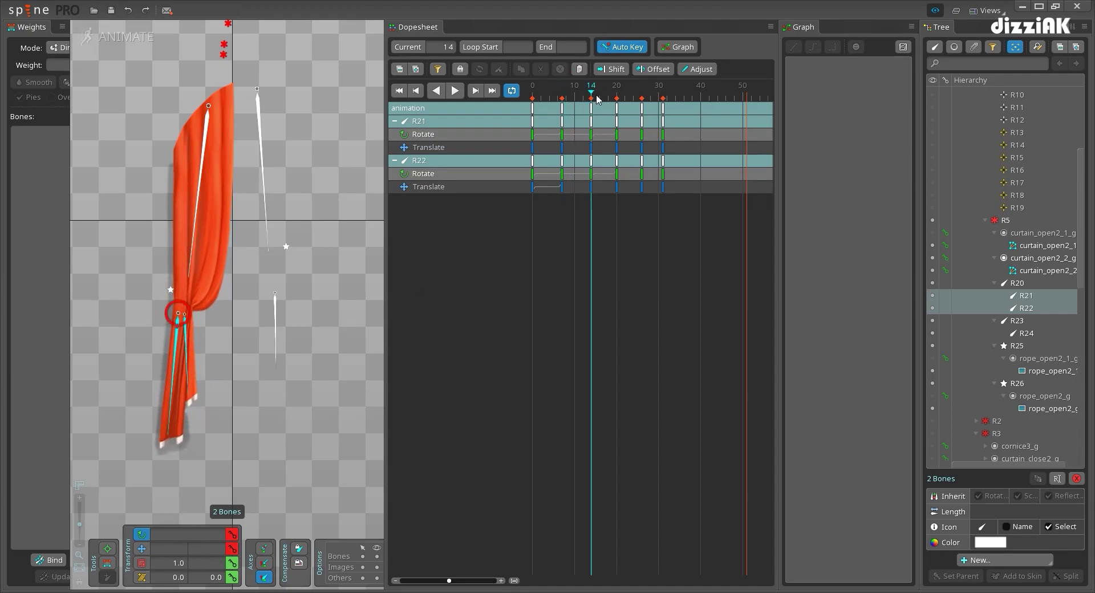
click(617, 97)
drag(295, 371, 304, 365)
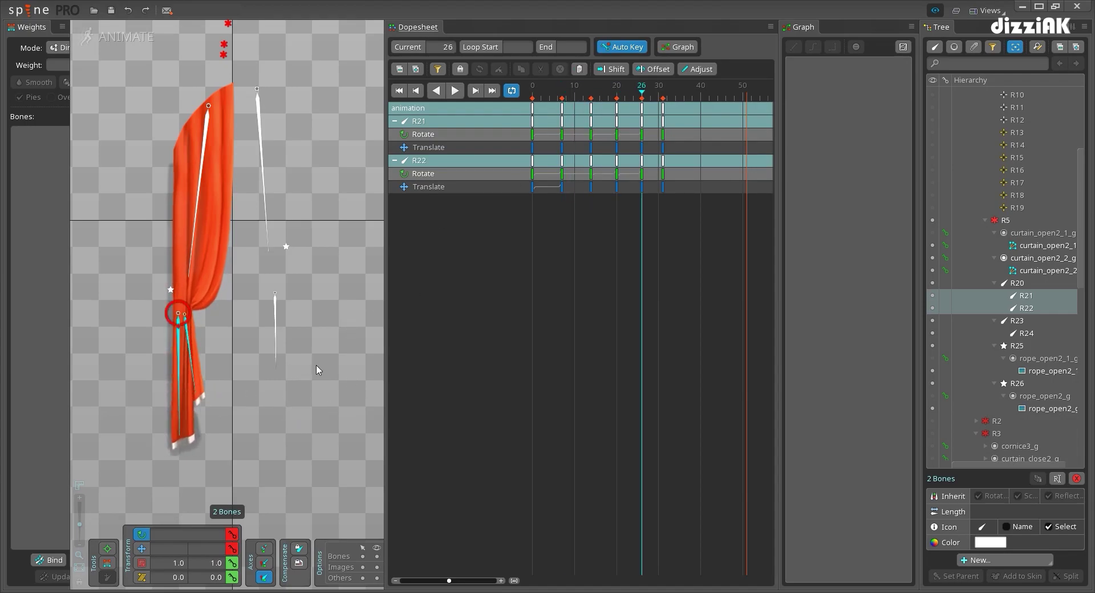
click(454, 90)
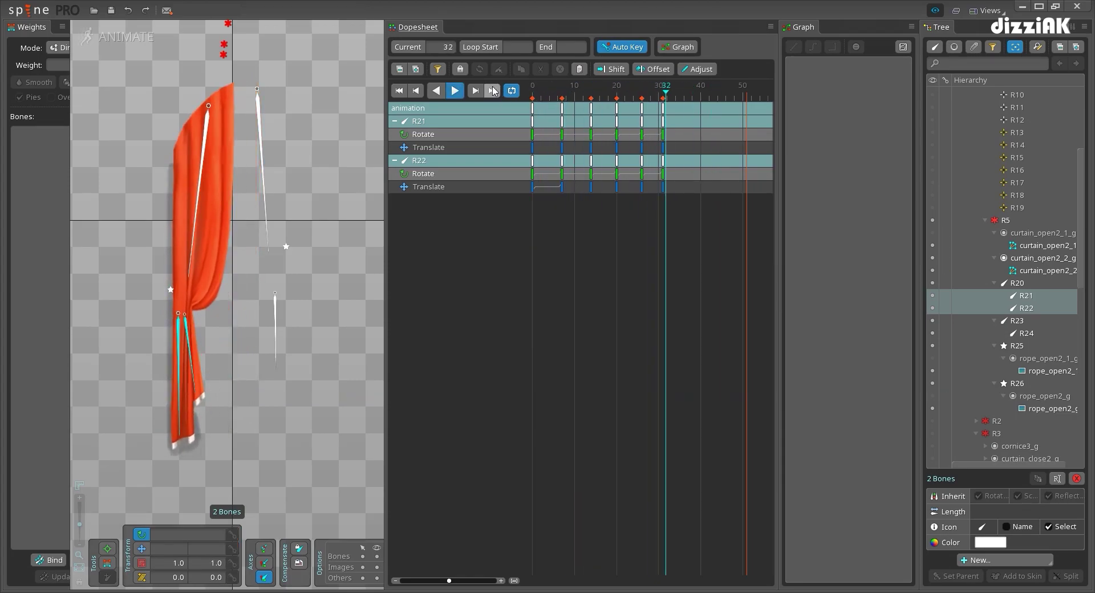
Shift the R21 and R22 keys after frame 0 three frames earlier, play the animation, and save the project
click(700, 95)
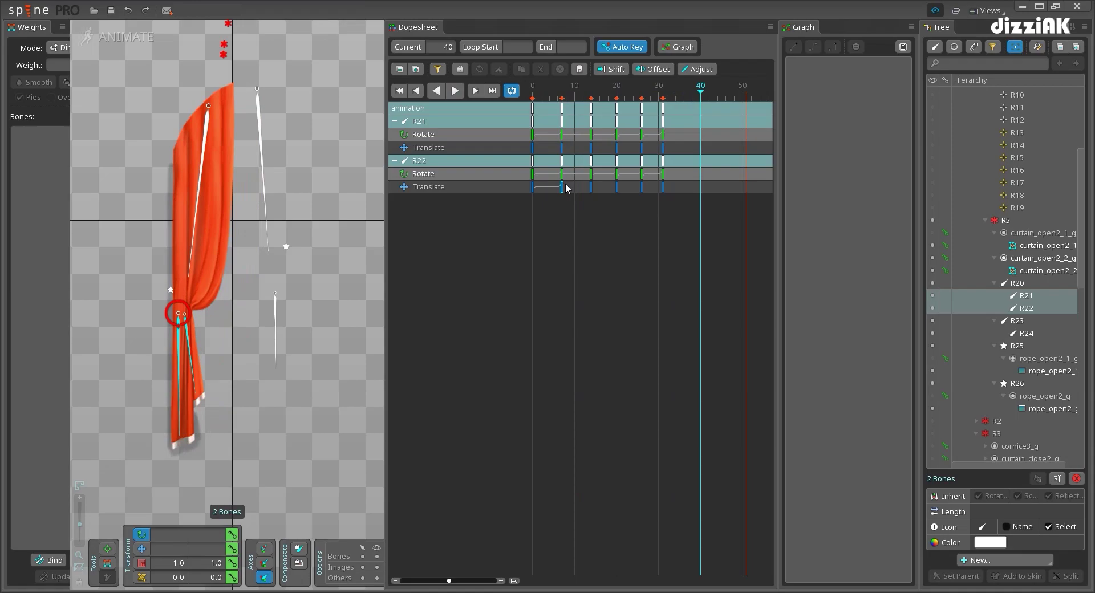
ctrl+click(190, 352)
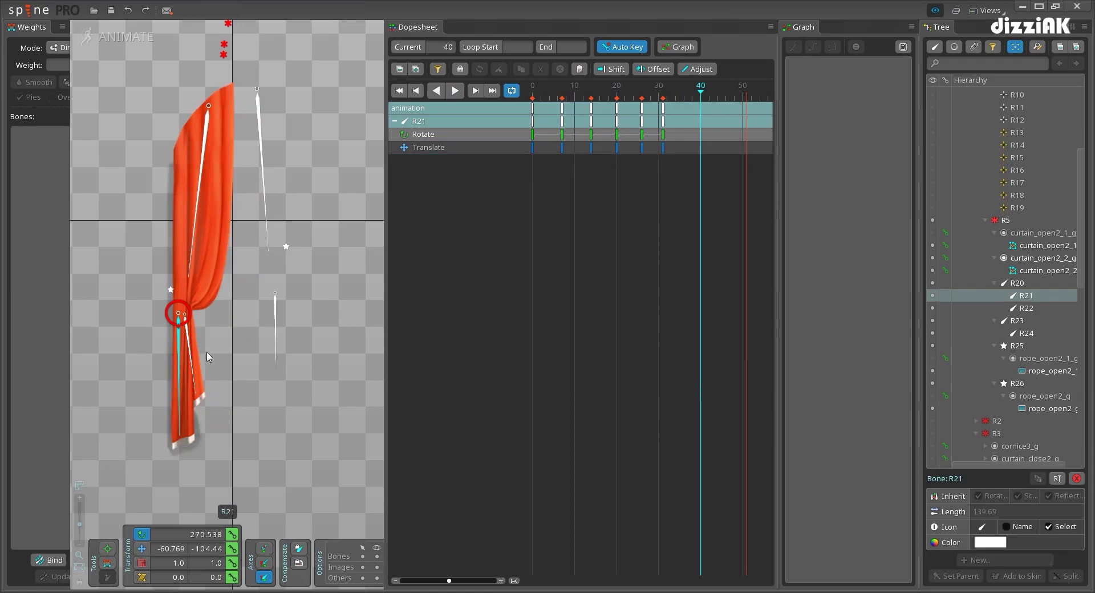
click(189, 351)
ctrl+click(180, 352)
drag(680, 108, 455, 110)
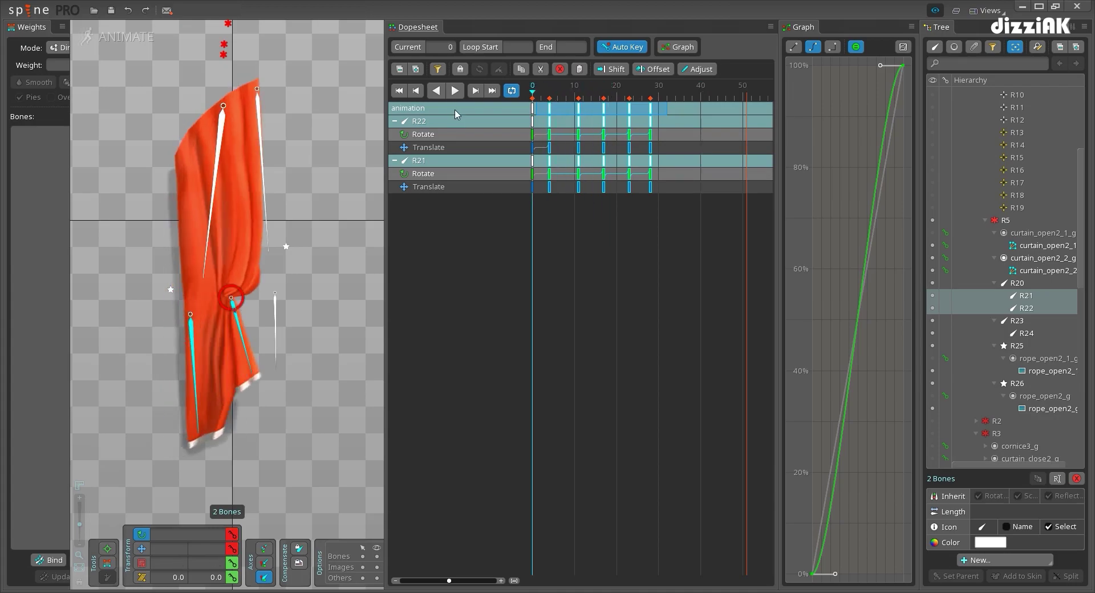
key(space)
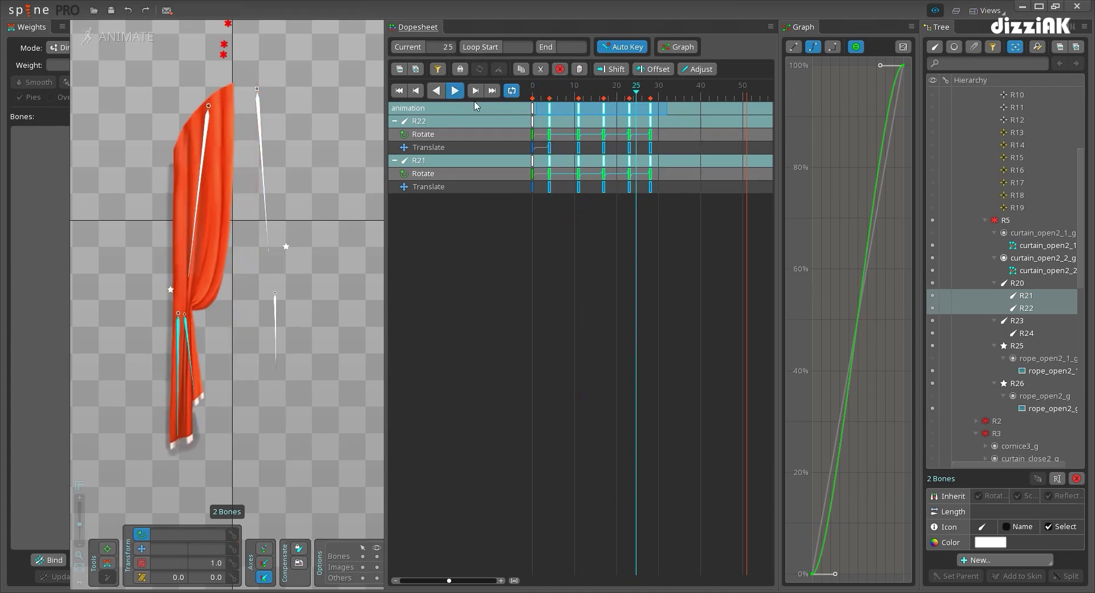
key(space)
key(ctrl+s)
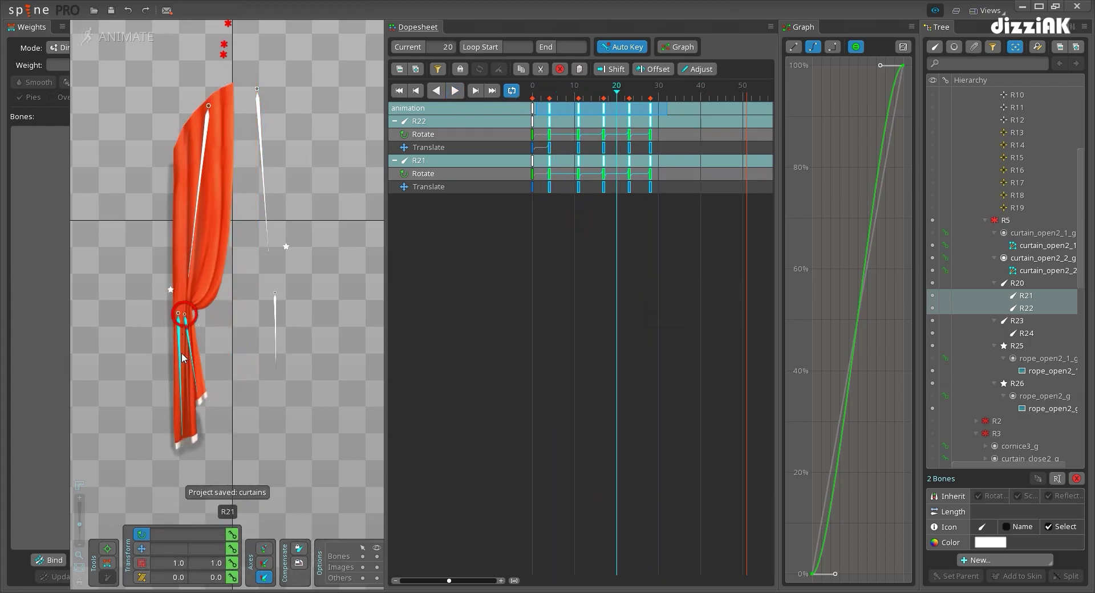
Shift only bone R21's keys from frame 11 onward one frame later to offset it from R22, and play the animation
click(181, 352)
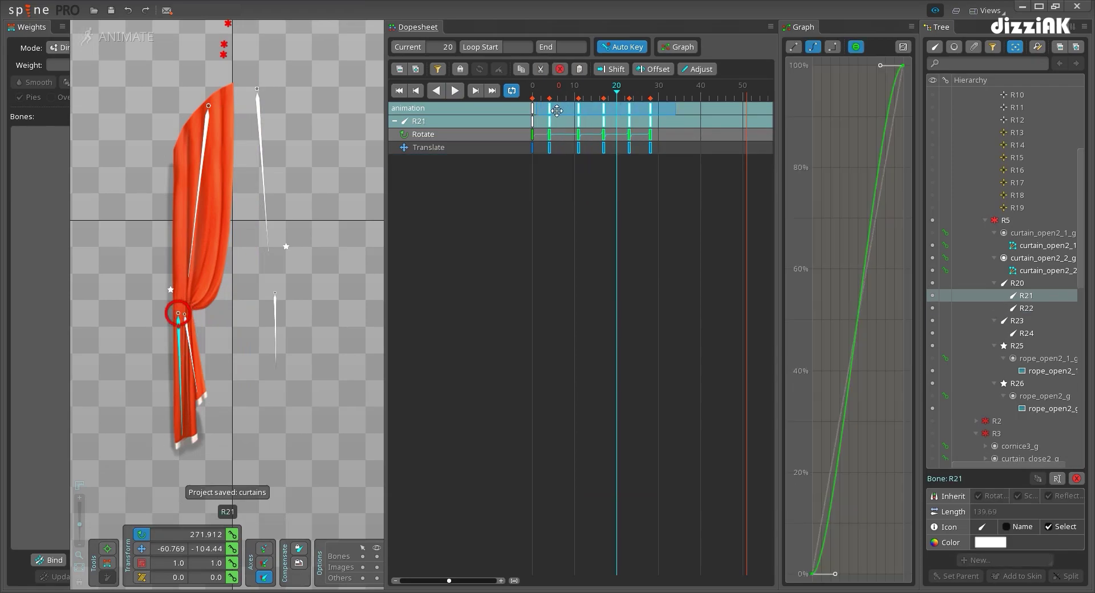
drag(579, 93, 612, 93)
click(595, 109)
key(ctrl+z)
mouse_move(676, 114)
mouse_down()
mouse_move(550, 109)
mouse_move(560, 108)
mouse_up()
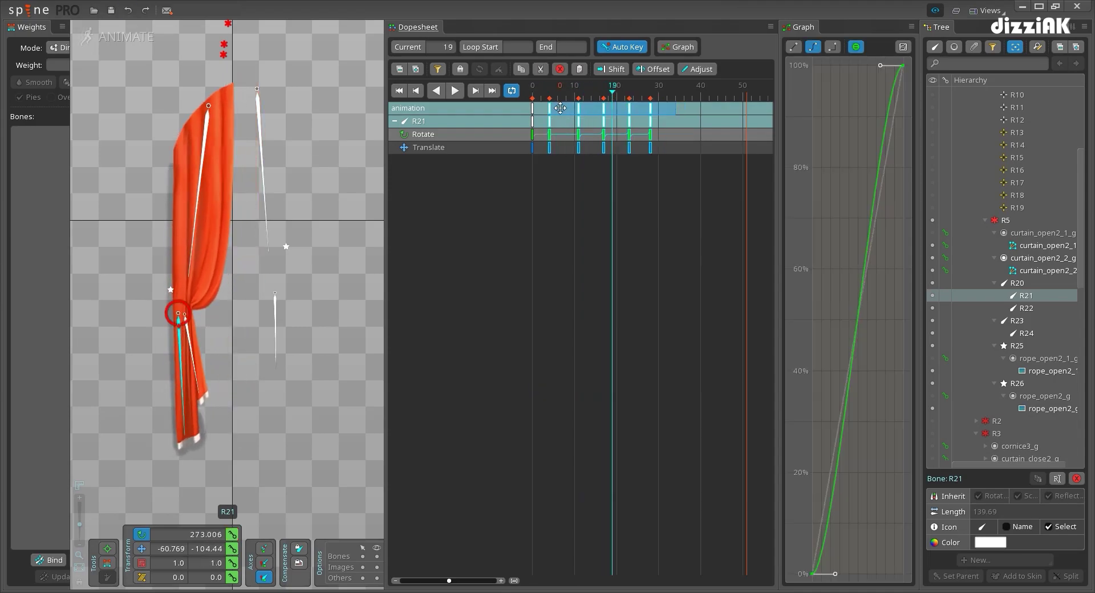
mouse_move(685, 110)
mouse_down()
mouse_move(571, 110)
mouse_move(588, 109)
mouse_up()
mouse_move(547, 93)
mouse_down()
mouse_move(626, 96)
mouse_move(559, 99)
mouse_up()
key(d)
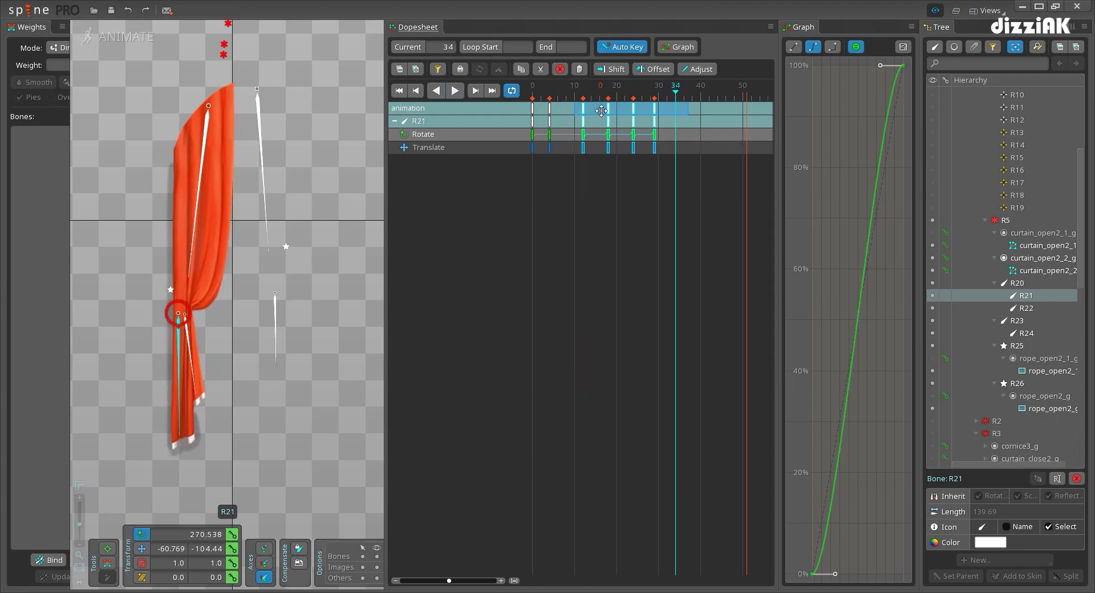
Replay the animation from frame 0 several times to check the offset sway of the left curtain's tail
click(531, 95)
key(d)
key(d)
key(d)
drag(545, 91, 490, 91)
key(d)
key(d)
key(d)
Hide the bones in the viewport, review the curtain's sway in playback, and save the project
click(377, 557)
key(space)
key(d)
key(d)
key(d)
key(d)
key(d)
key(d)
key(ctrl+s)
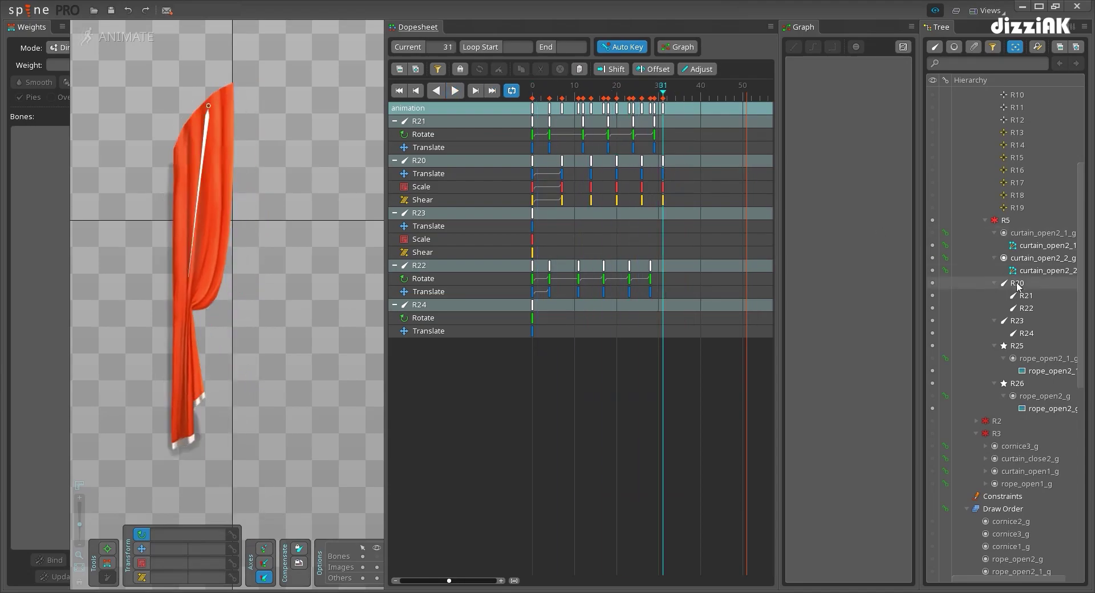
Stretch the keys of R20, R21 and R22 from frame 11 onward so the last one falls on frame 33, and save the project
click(191, 358)
ctrl+click(204, 241)
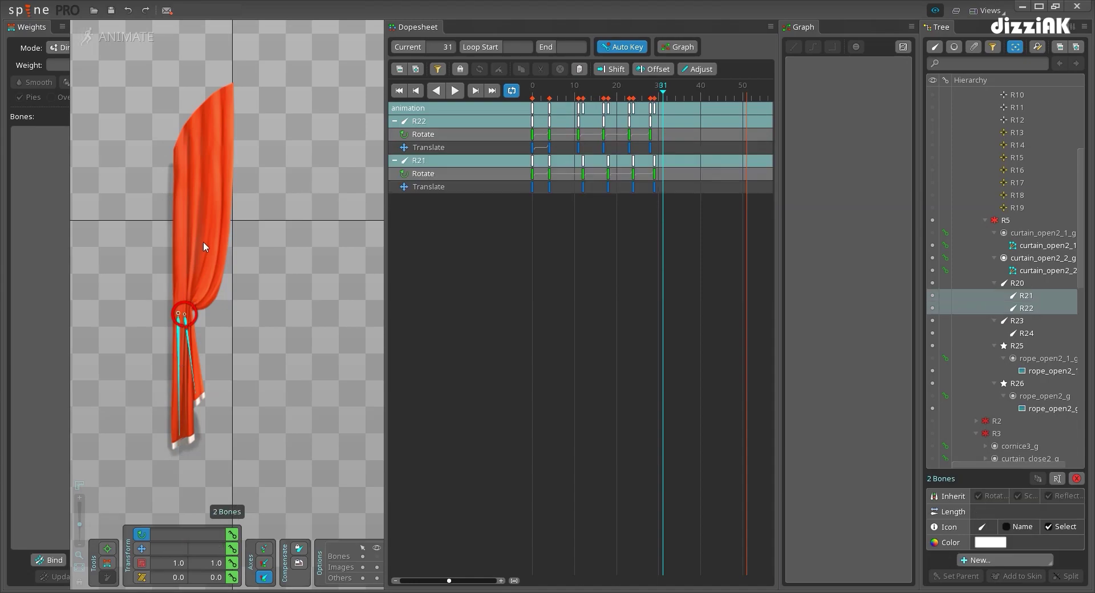
ctrl+click(207, 104)
drag(692, 113, 558, 108)
click(699, 110)
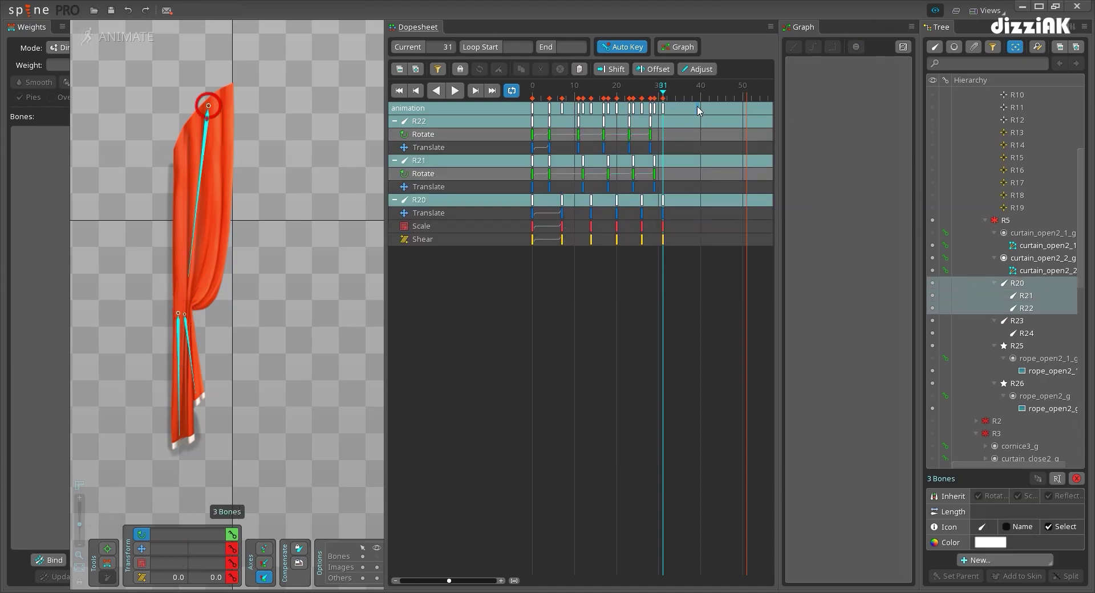
drag(711, 110, 552, 117)
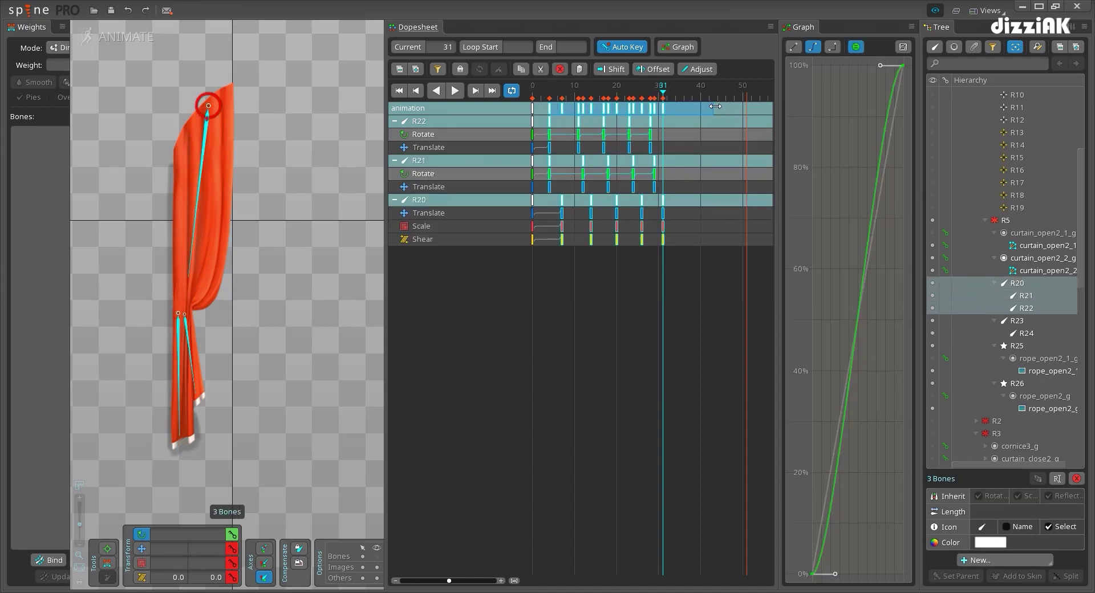
drag(716, 106, 575, 108)
key(d)
key(d)
key(ctrl+z)
drag(705, 108, 718, 109)
key(space)
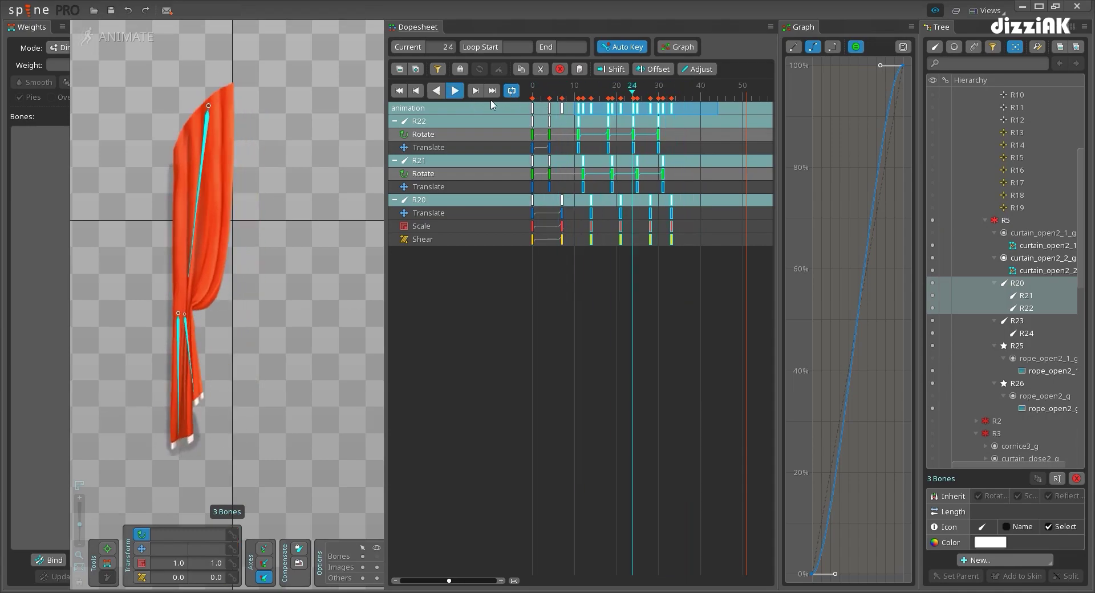
key(ctrl+s)
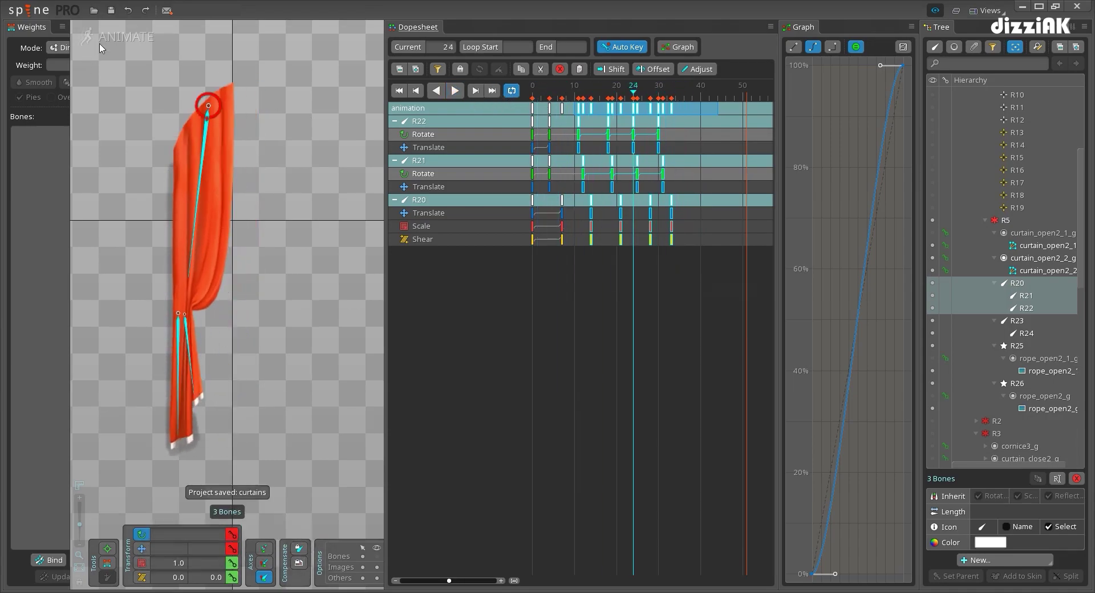
In setup mode, show curtain_open2_1_g and hide curtain_open2_2_g, then return to frame 0 in animate mode with bones shown
click(119, 34)
click(713, 217)
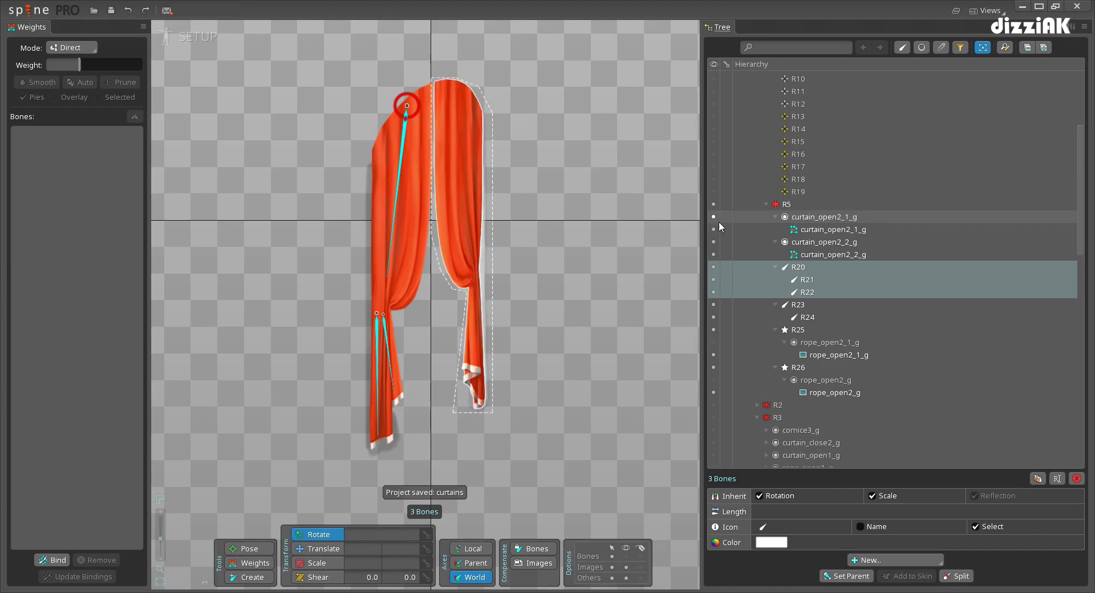
click(713, 242)
click(204, 38)
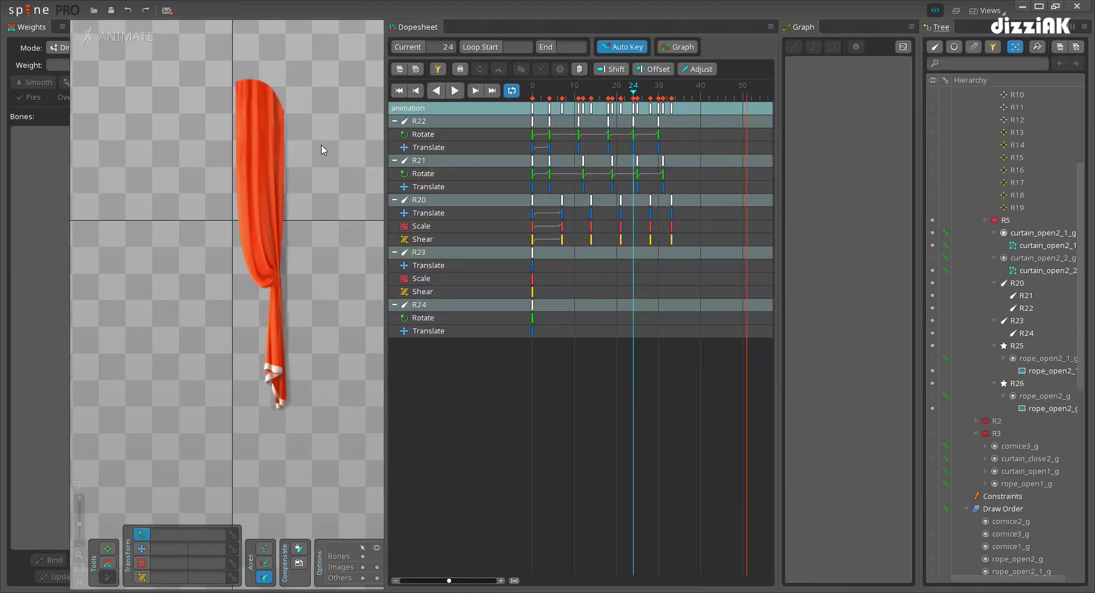
click(374, 559)
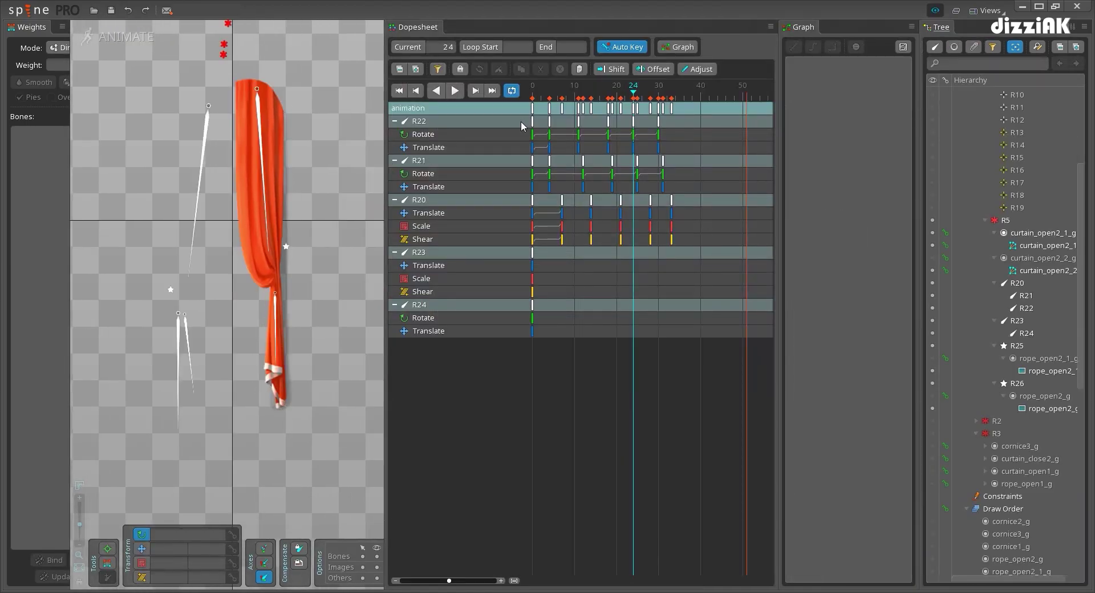
drag(540, 92, 522, 94)
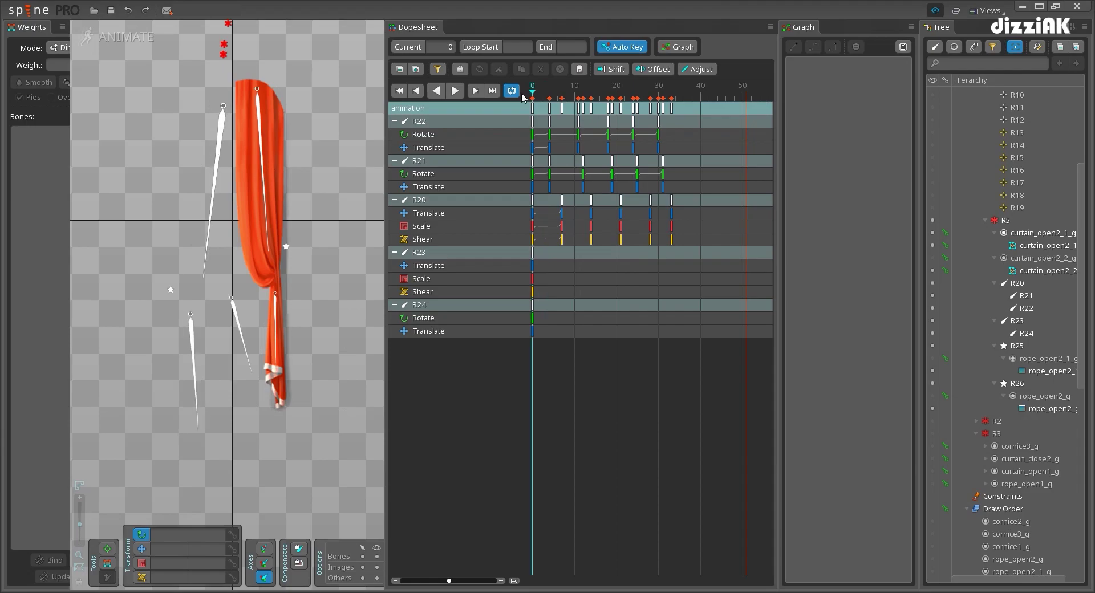
Copy the frame 0 keys of bones R23 and R24 to frames 7, 12, 19, 25 and 31, and save the project
click(263, 158)
ctrl+click(276, 326)
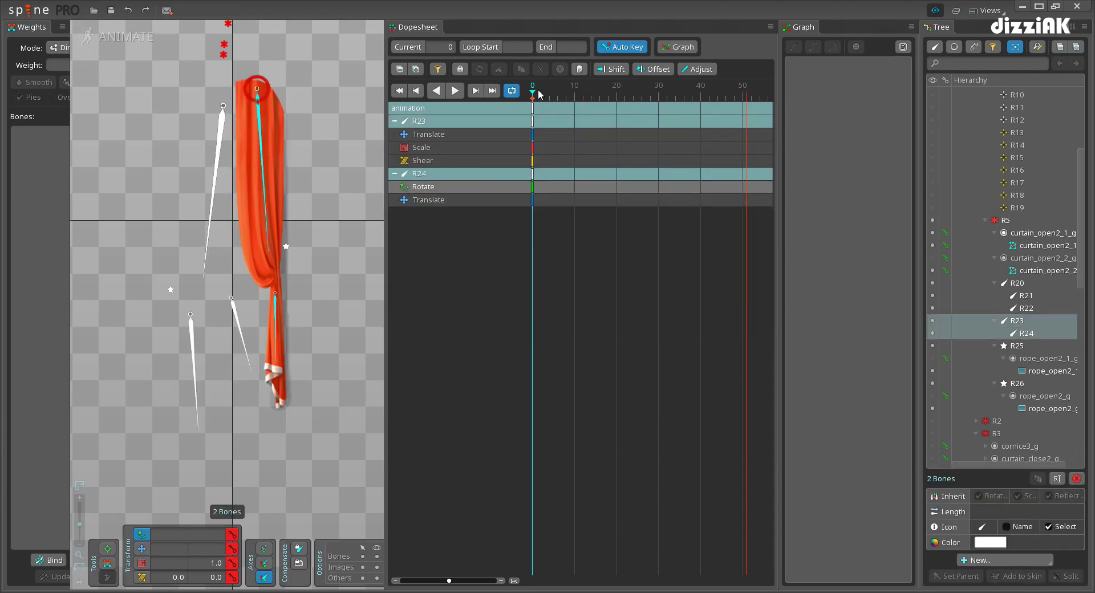
mouse_move(539, 91)
mouse_down()
mouse_move(669, 97)
mouse_move(537, 95)
mouse_up()
click(533, 117)
key(ctrl+v)
key(ctrl+v)
key(ctrl+v)
key(ctrl+v)
key(ctrl+s)
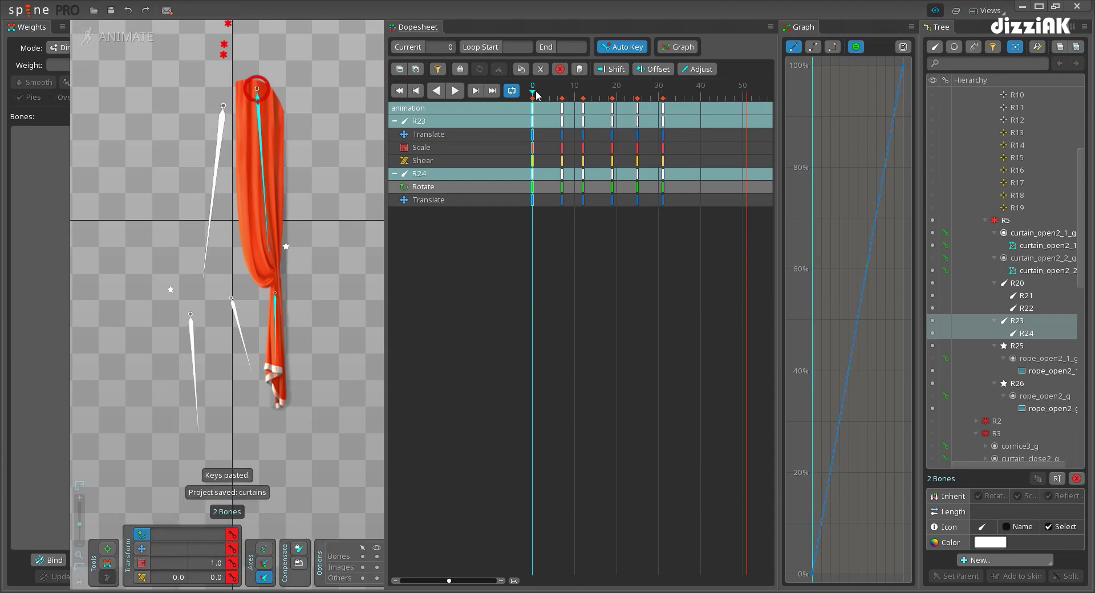
At frame 0, scale R23 and R24 wider and move them left toward the center
click(141, 564)
drag(276, 90, 316, 83)
click(142, 549)
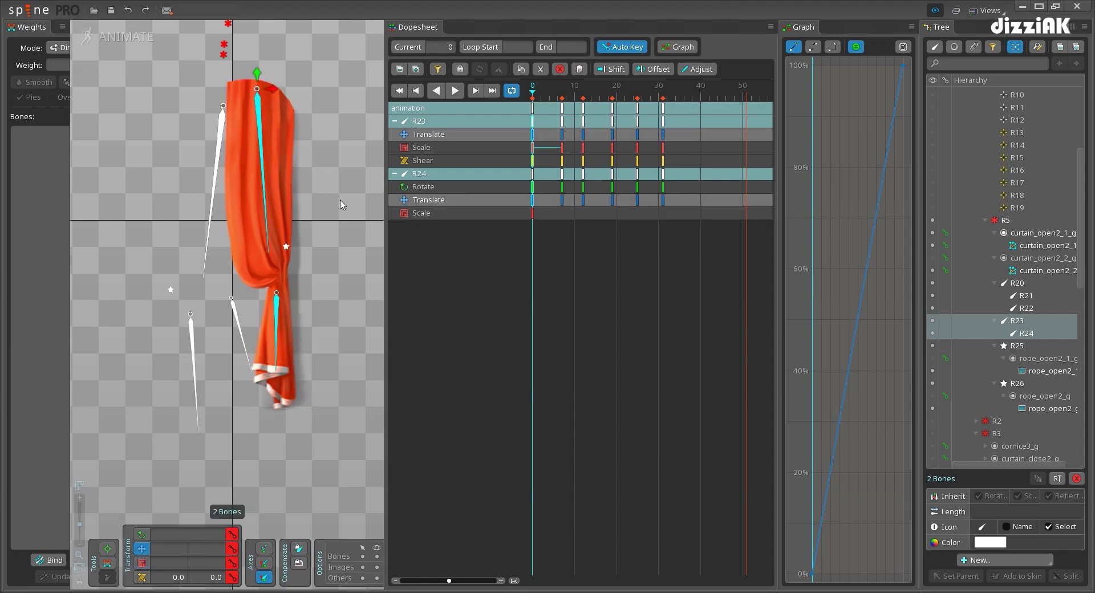
drag(341, 202, 339, 184)
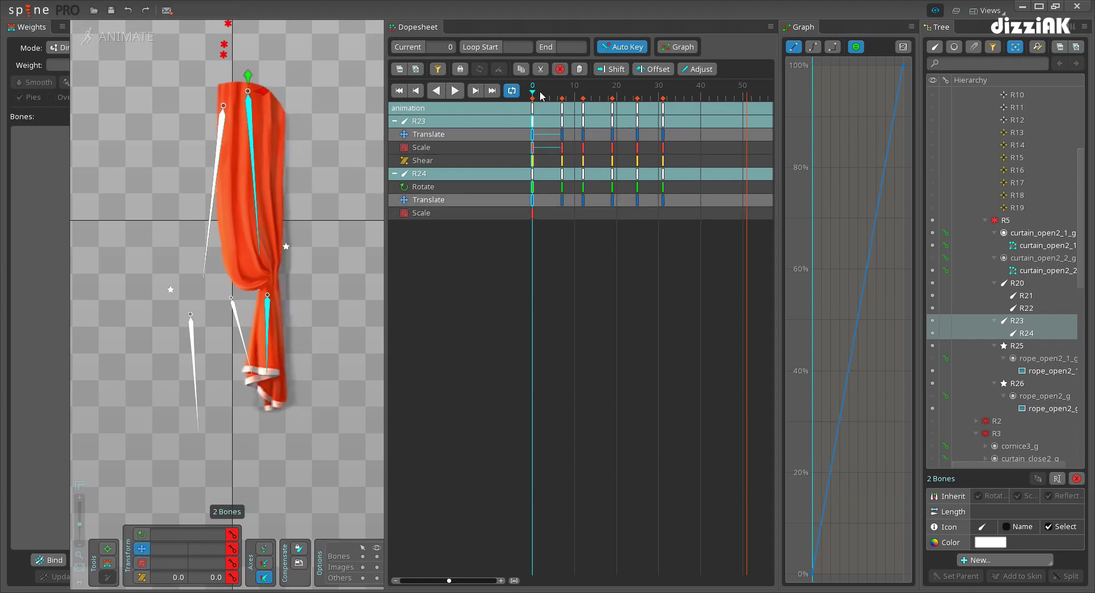
Shear R23 and R24 to about -1.88 on Y at frame 0, widen them further, and ease the frame 0 keys with a Bezier curve
drag(540, 92, 524, 100)
click(141, 563)
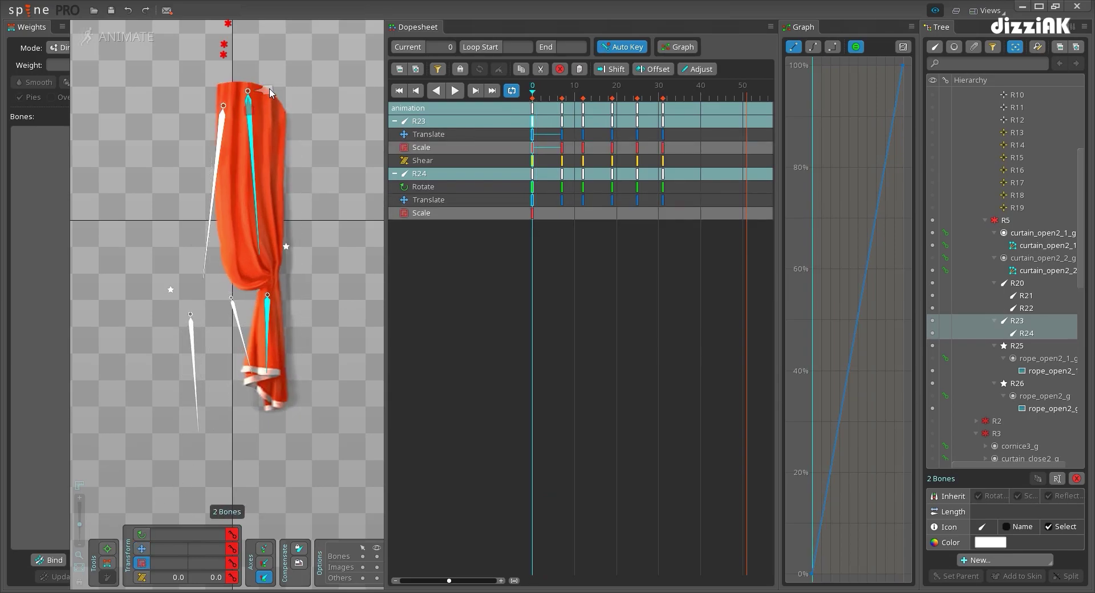
click(141, 578)
drag(288, 95, 285, 94)
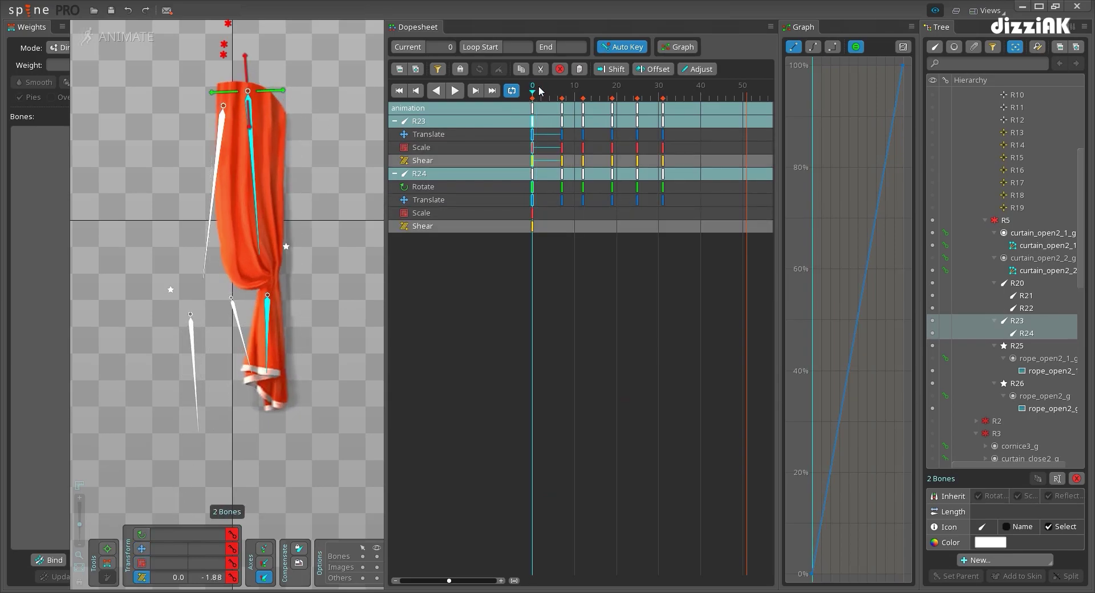
drag(539, 87, 523, 89)
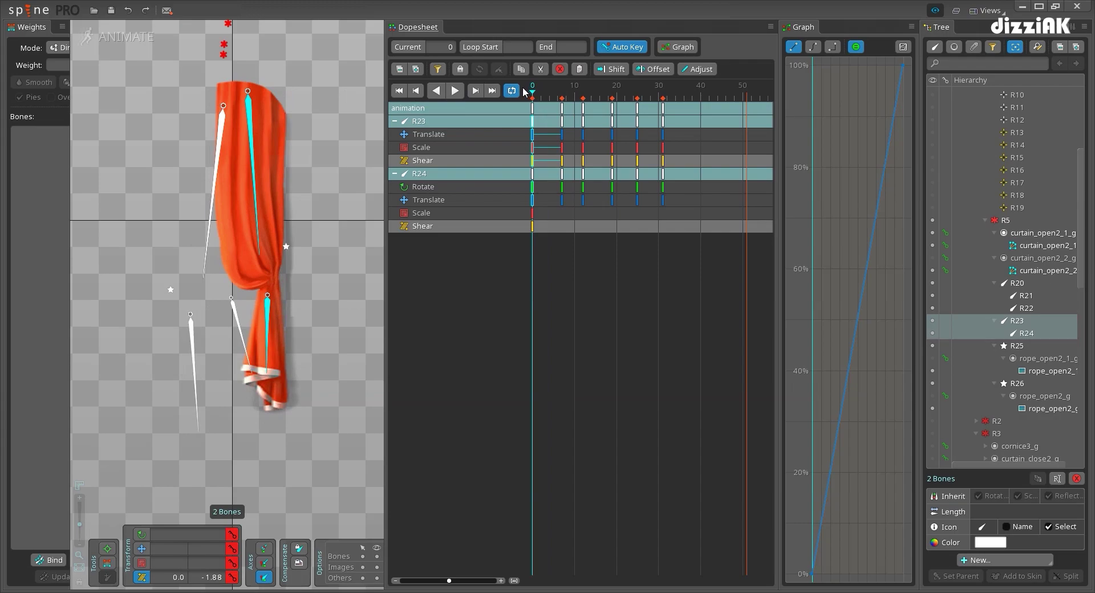
click(145, 560)
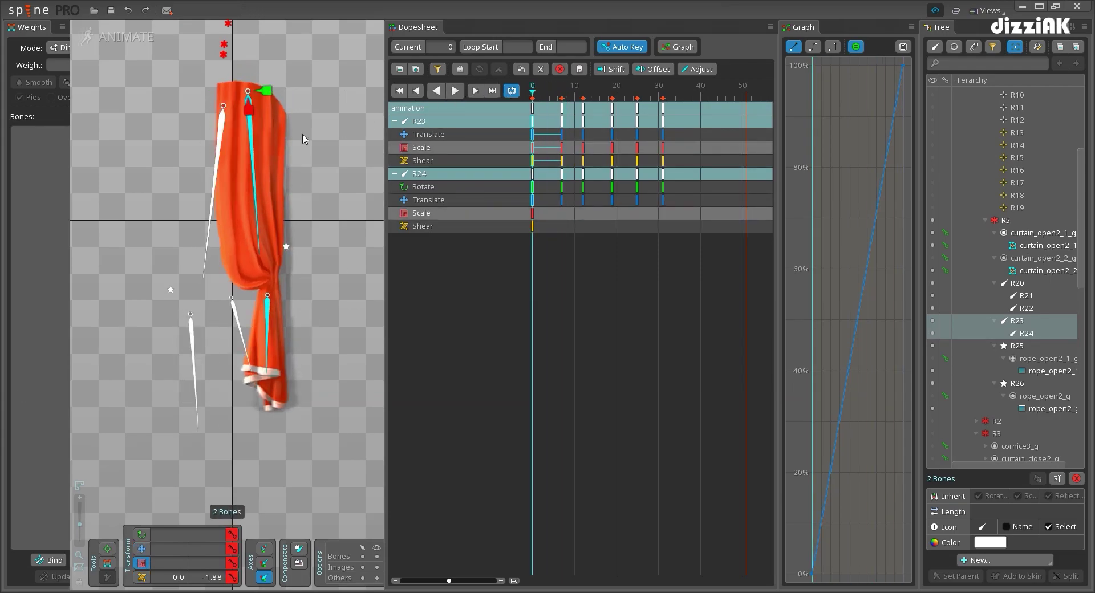
key(v)
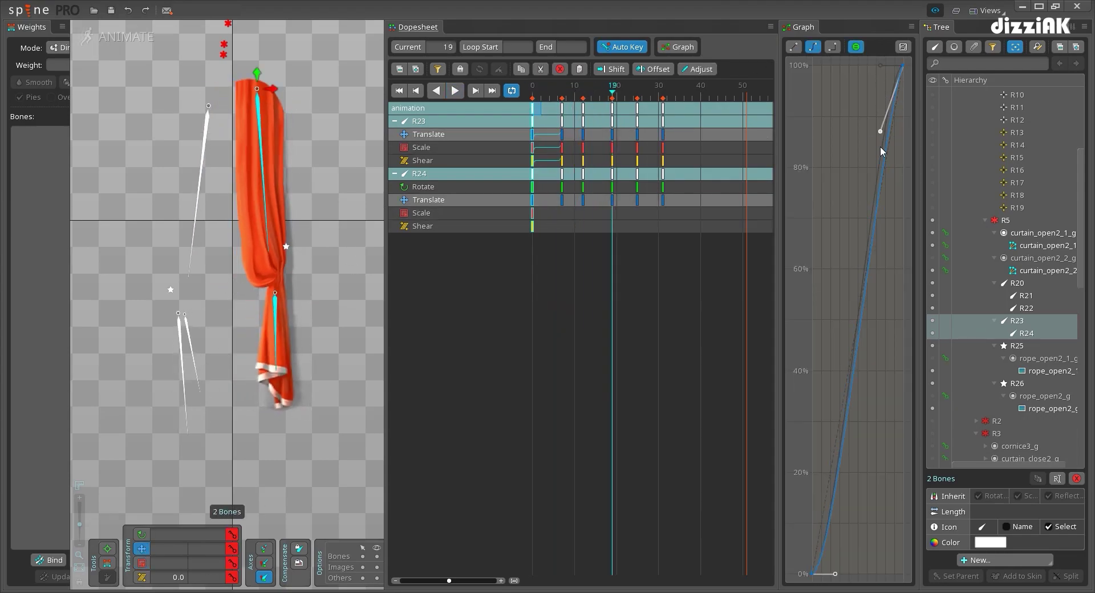
Apply the eased Bezier curve to the R23 and R24 keys at frames 12 to 31, and play the animation
drag(693, 103, 588, 110)
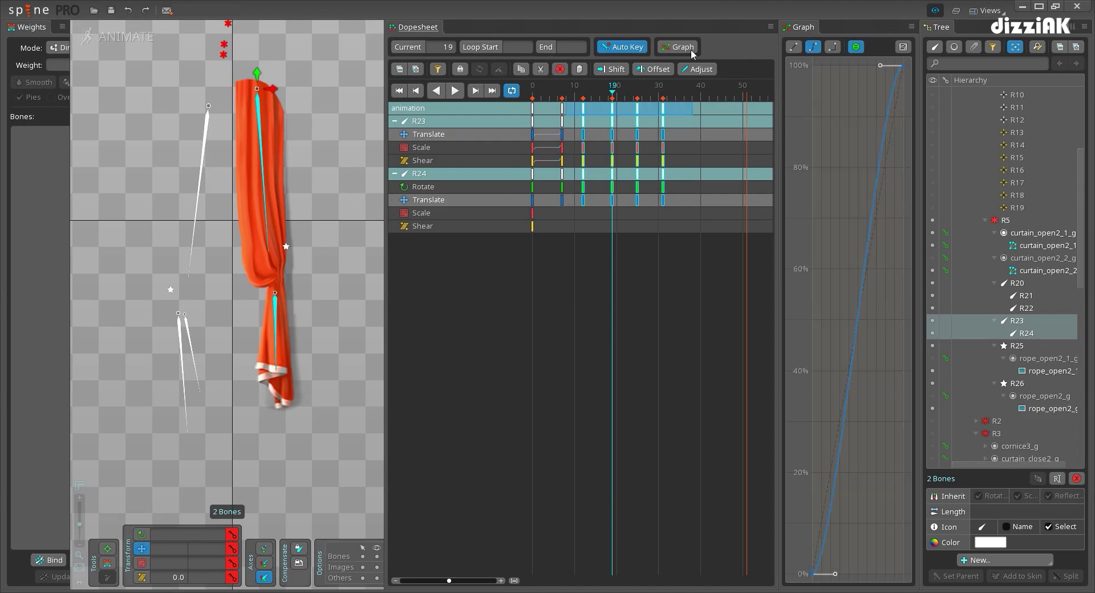
click(561, 91)
key(d)
key(d)
click(549, 89)
key(d)
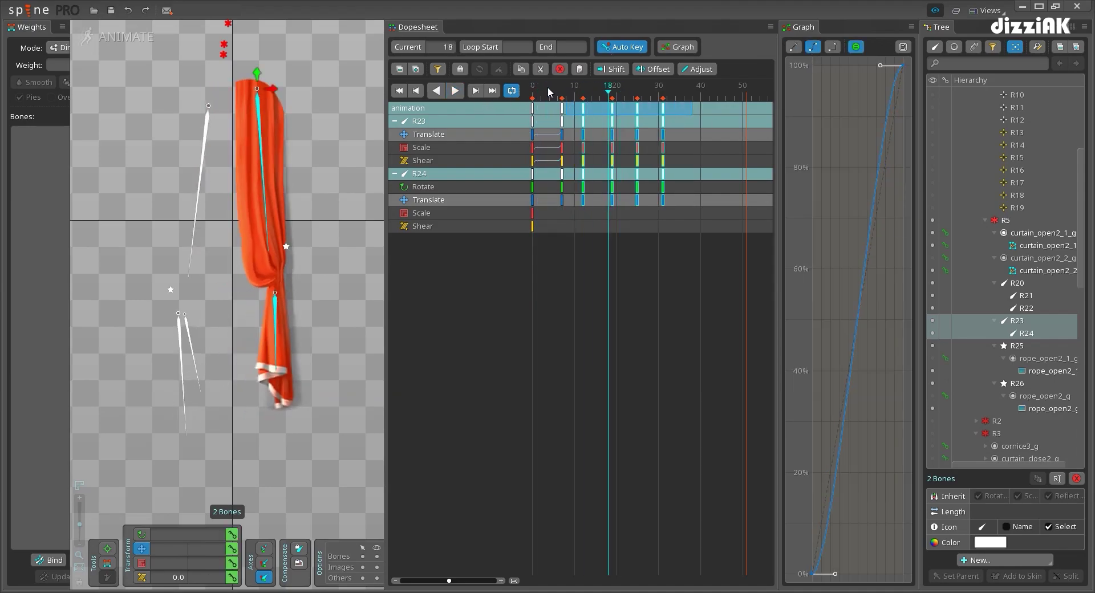
At frame 7, rotate bone R24 to about 260.4 degrees so the right curtain's tail swings left
click(562, 92)
click(278, 316)
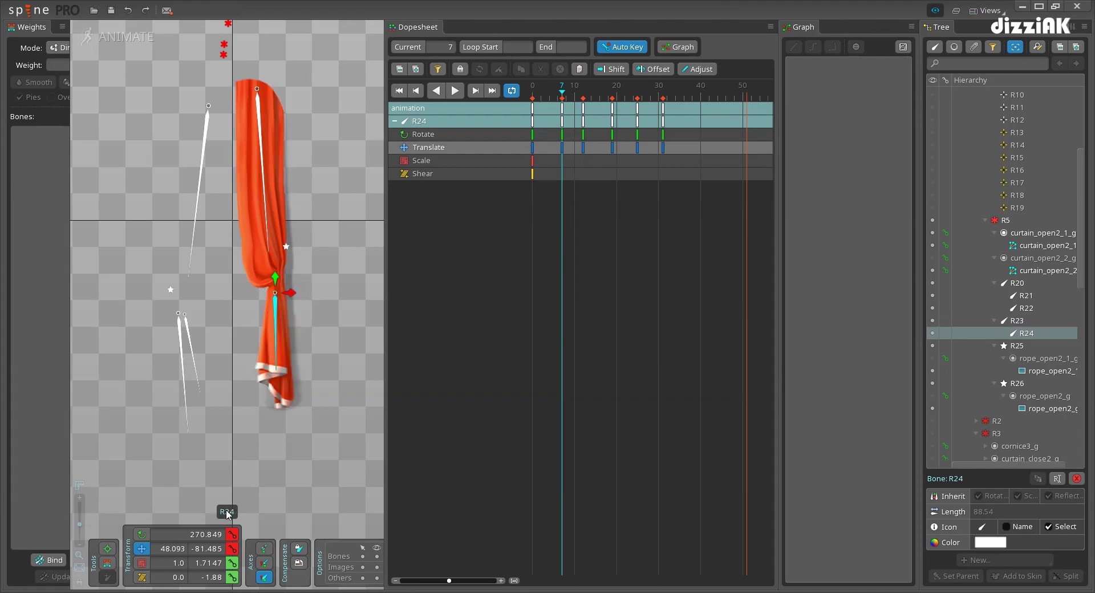
key(c)
drag(388, 357, 342, 376)
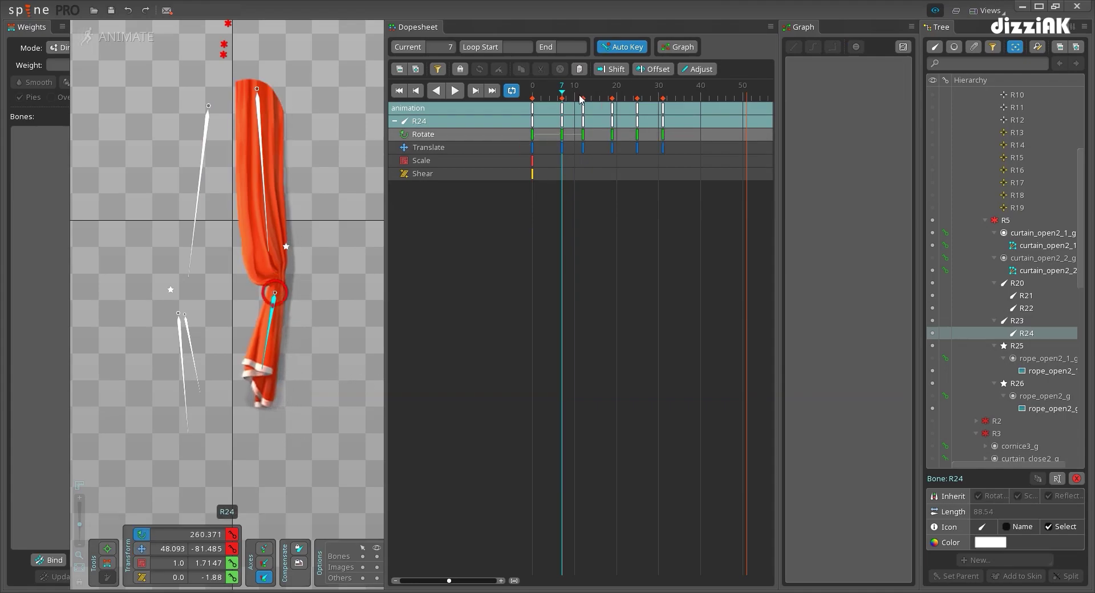
Key alternating, diminishing rotations of R24 at frames 12, 19 and 25, and play the animation
click(582, 96)
mouse_move(359, 311)
mouse_down()
mouse_move(378, 300)
mouse_move(354, 297)
mouse_up()
click(614, 95)
drag(641, 96, 621, 96)
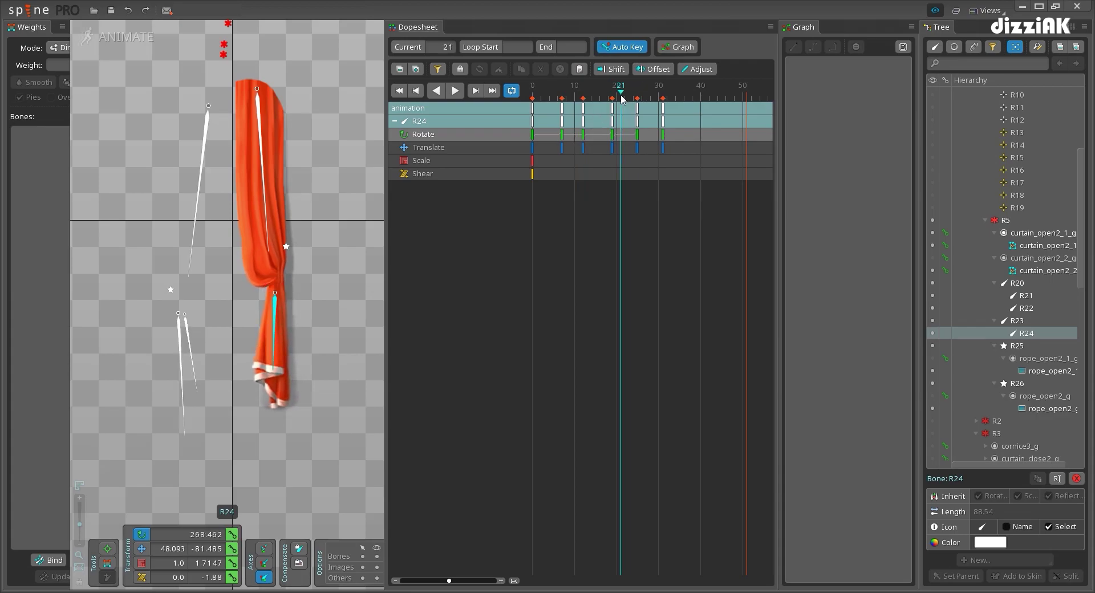
click(612, 98)
click(638, 96)
drag(339, 266, 340, 254)
click(536, 96)
key(d)
key(d)
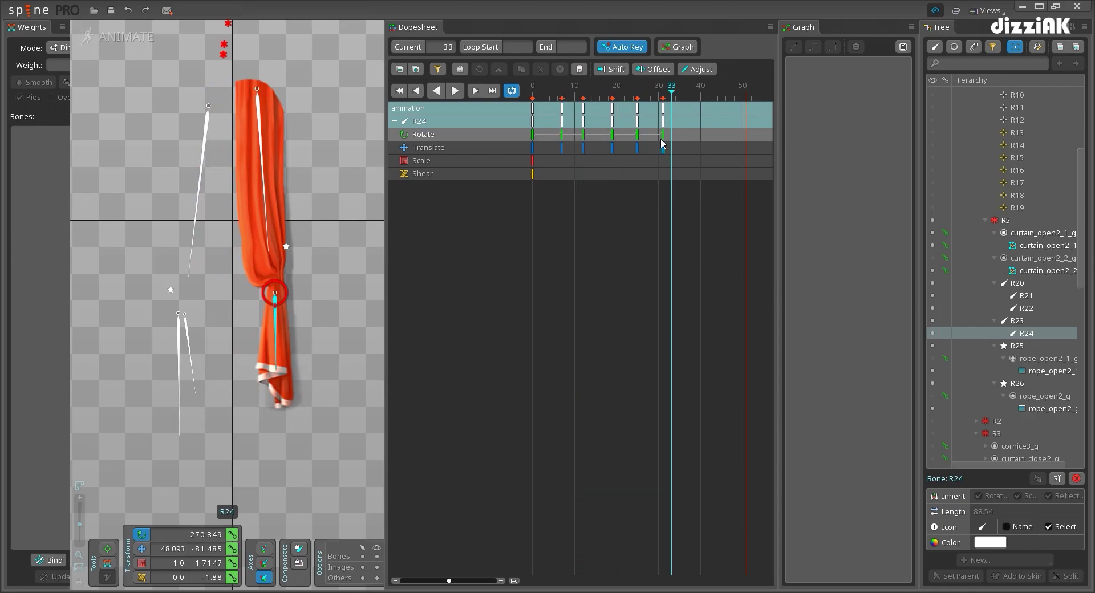
Shift R24's keys after frame 0 three frames earlier, and replay the animation from the start
drag(689, 109, 573, 109)
click(534, 95)
key(d)
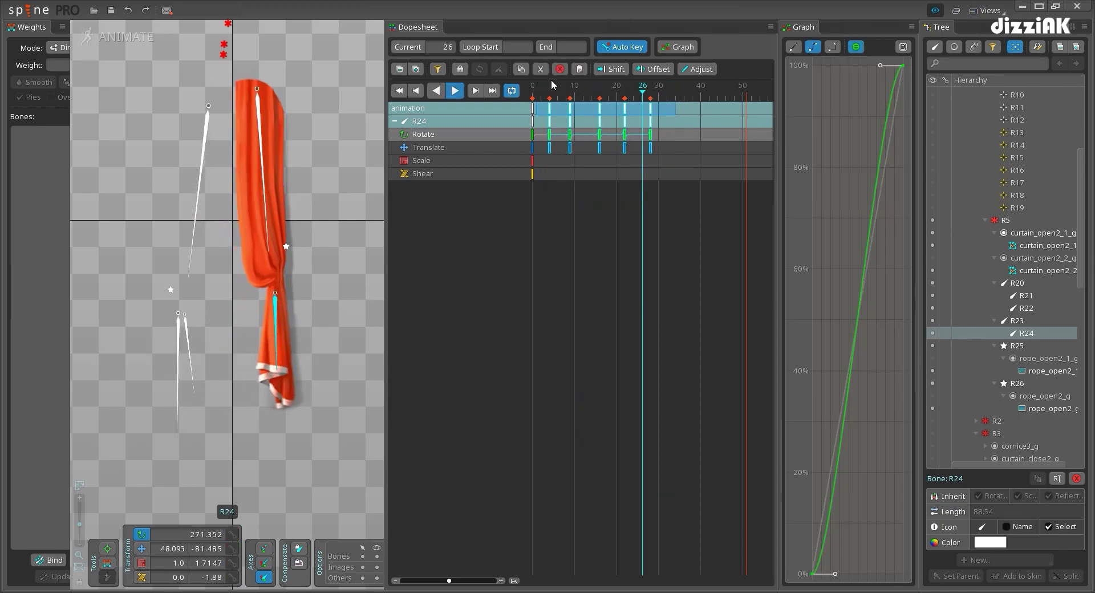
key(d)
click(533, 95)
key(d)
key(d)
click(533, 96)
key(d)
key(d)
click(533, 97)
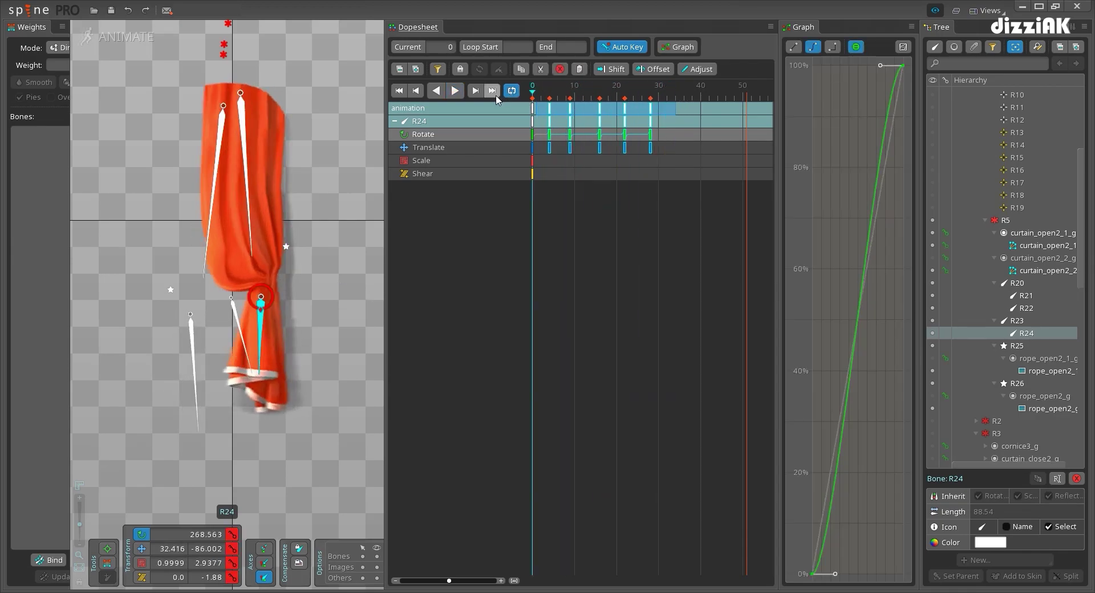
Shift R24's keys from frame 9 onward one frame later and replay the animation
key(d)
key(d)
drag(697, 108, 566, 109)
drag(573, 109, 578, 109)
click(533, 96)
key(d)
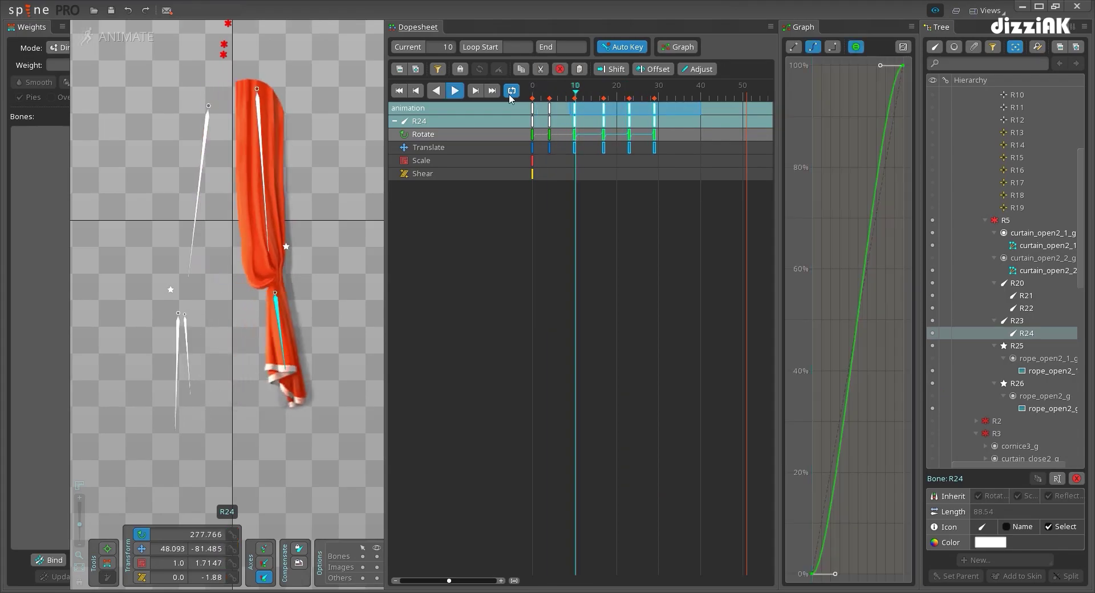
key(space)
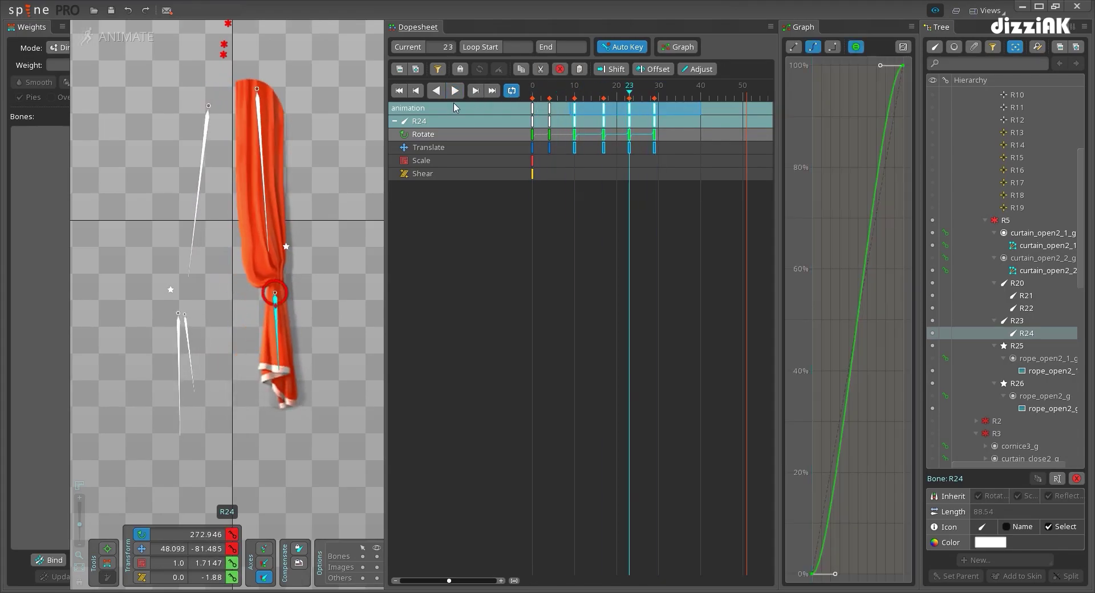
Hide the slots curtain_open2_1_g and curtain_open2_2_g in setup mode, save the project, and return to animate mode
key(ctrl+s)
key(Escape)
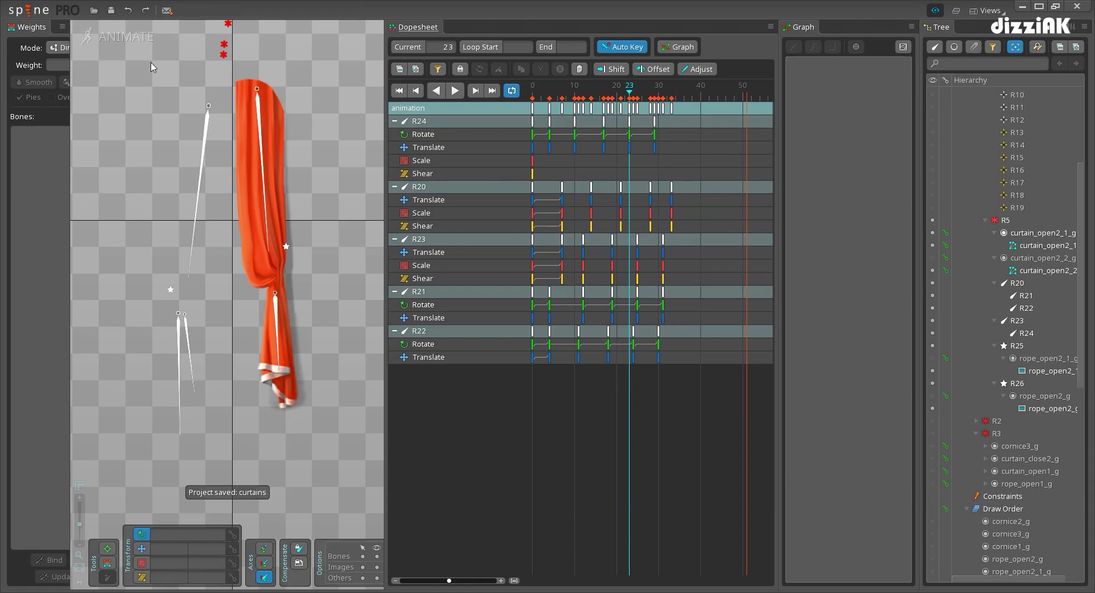
click(130, 39)
click(715, 242)
click(713, 241)
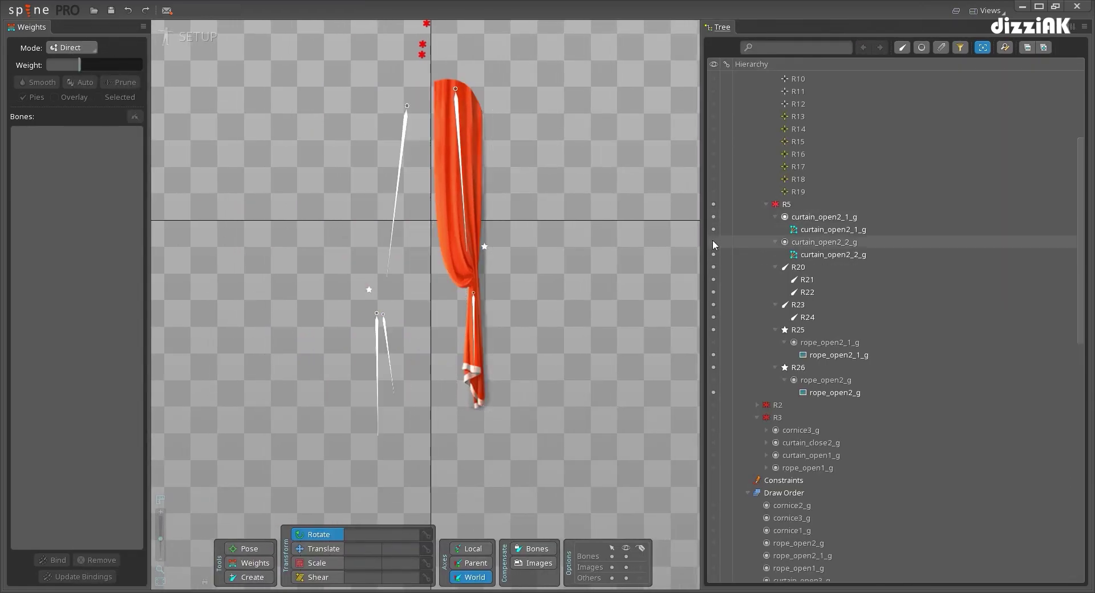
click(714, 216)
key(ctrl+s)
click(188, 36)
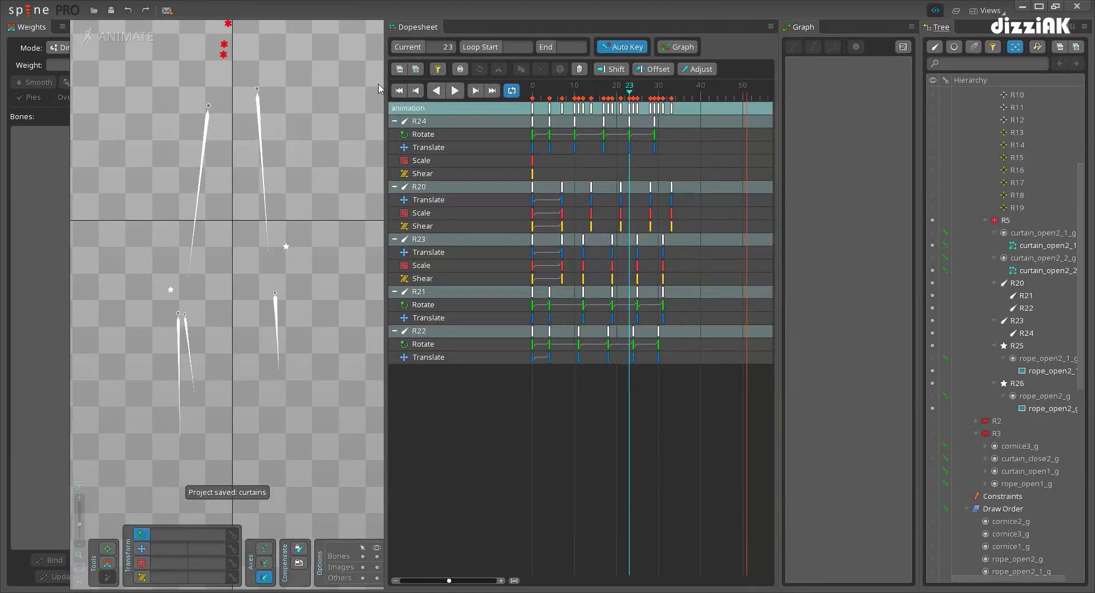
In setup mode, make the slots curtain_close1_g and curtain_close22_g and their meshes visible
click(118, 45)
scroll(837, 155, up, 4)
click(714, 131)
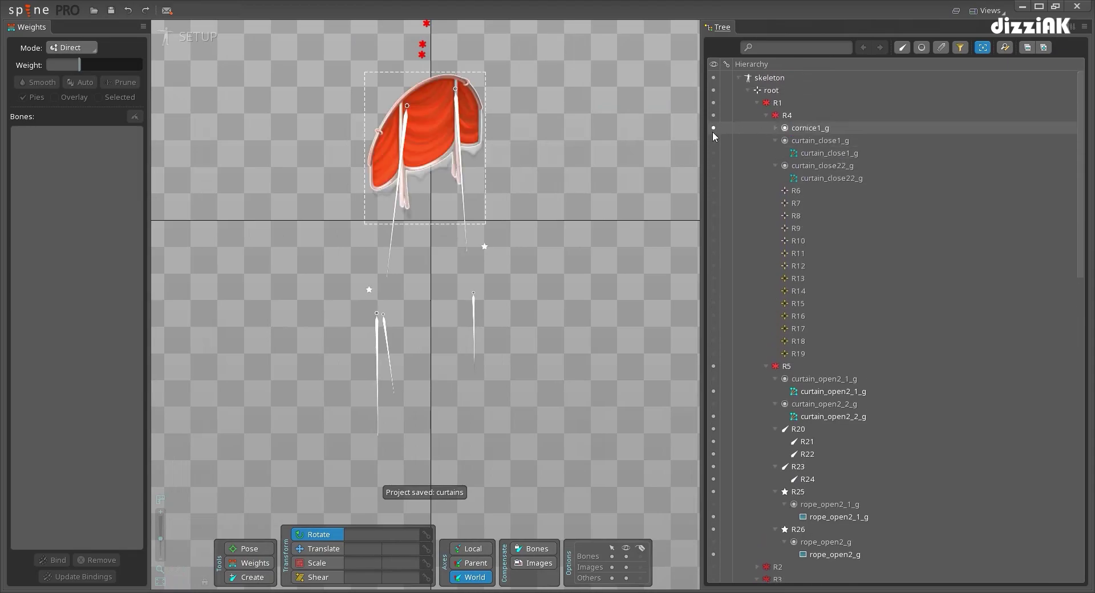
click(713, 132)
click(713, 146)
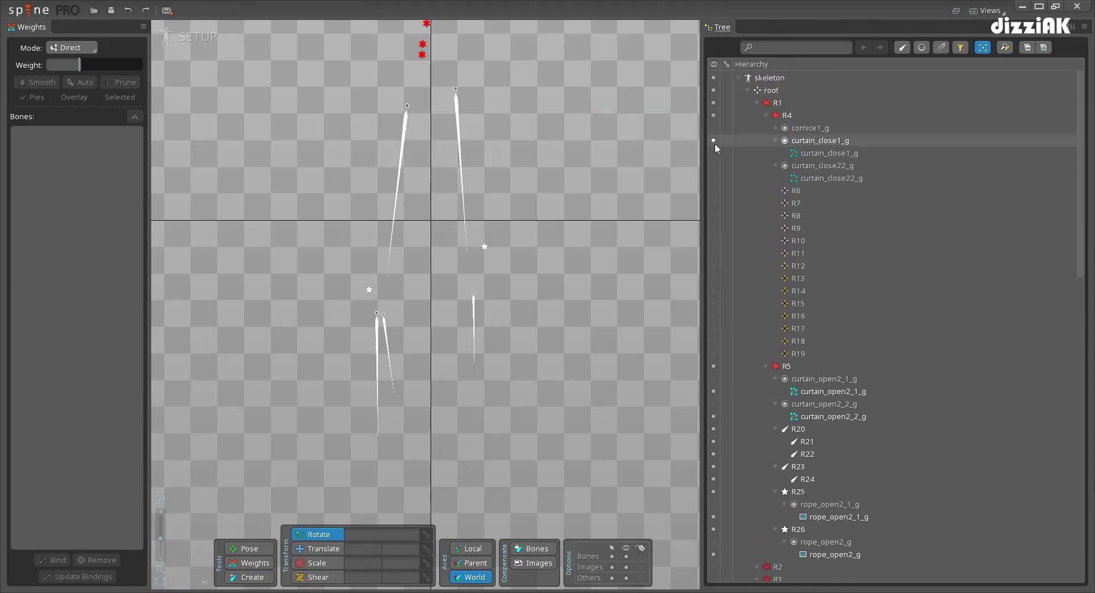
click(717, 140)
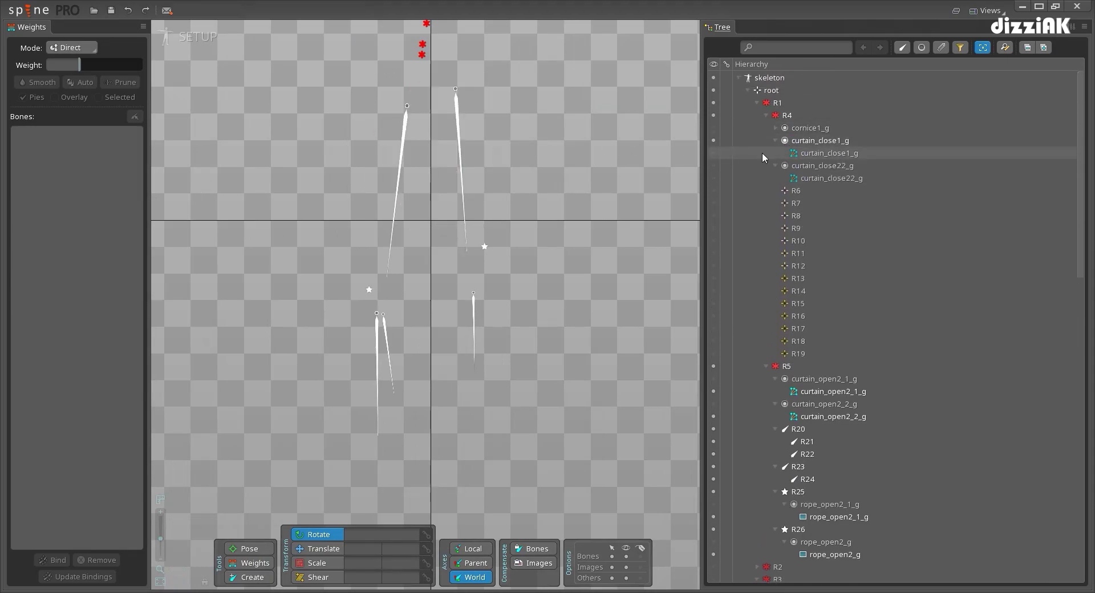
click(714, 167)
scroll(580, 178, down, 3)
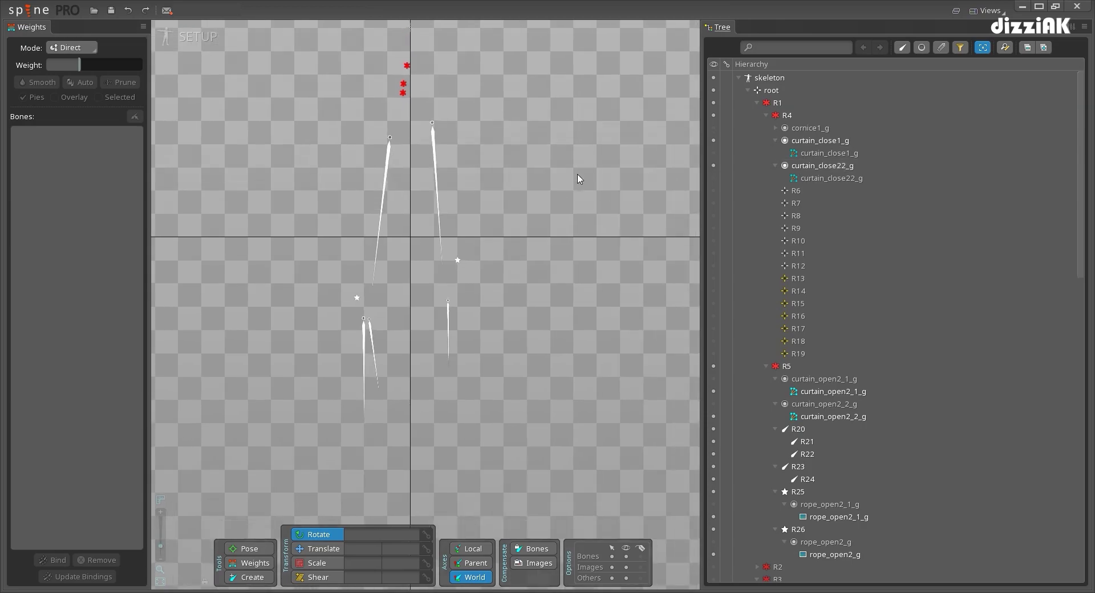
click(714, 178)
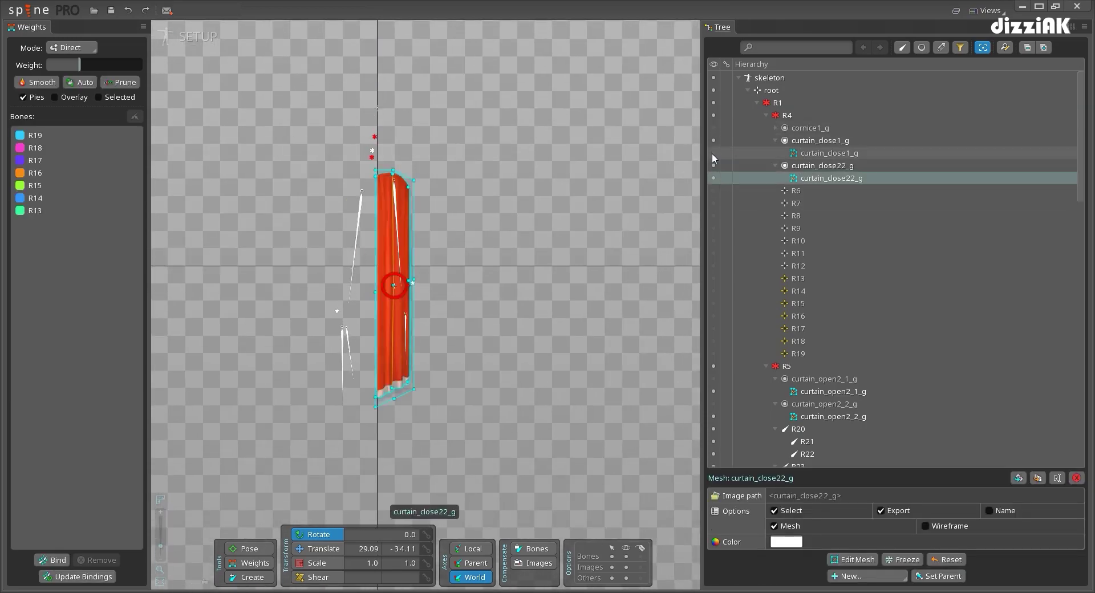
click(713, 153)
Make bones R6 to R19 visible and save the project in animate mode
drag(714, 192, 712, 352)
click(209, 34)
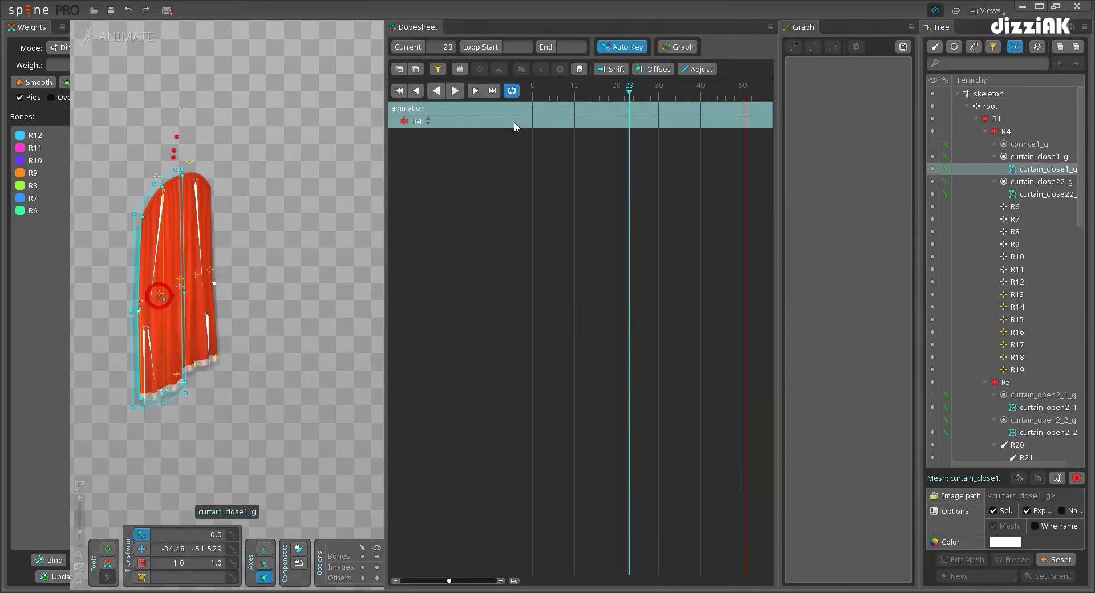
key(ctrl+s)
Play the closed curtains' sway and set the current frame to 51
click(553, 90)
key(d)
scroll(291, 279, up, 3)
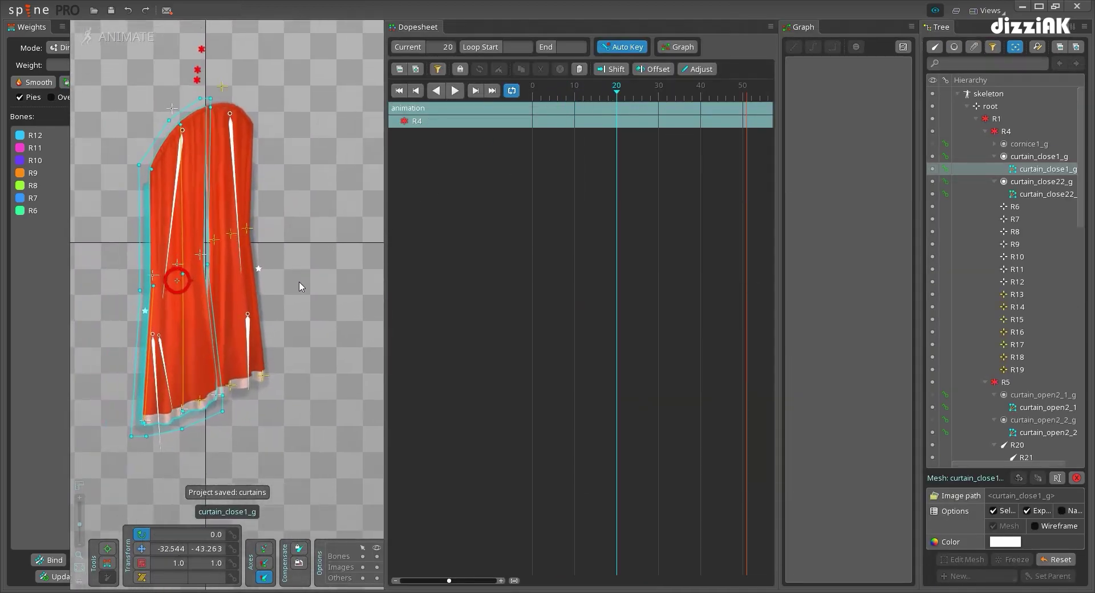
drag(617, 90, 740, 100)
scroll(709, 90, down, 3)
scroll(706, 87, down, 1)
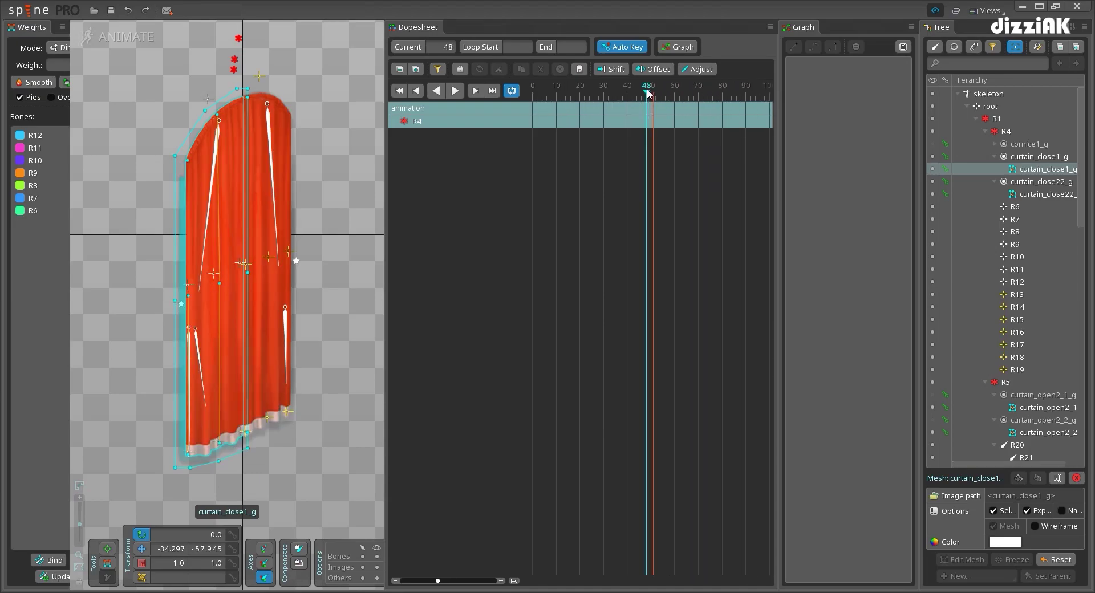
drag(647, 88, 652, 89)
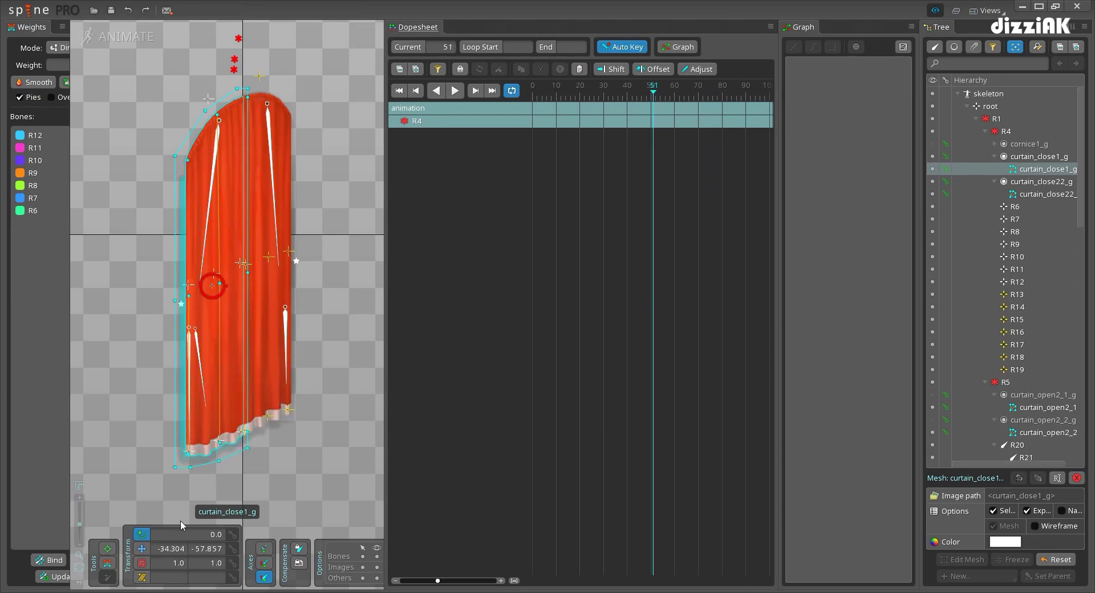
Select bones R8, R9, R11 and R12 in the middle and hem of the left closed curtain
key(space)
click(189, 284)
ctrl+click(215, 274)
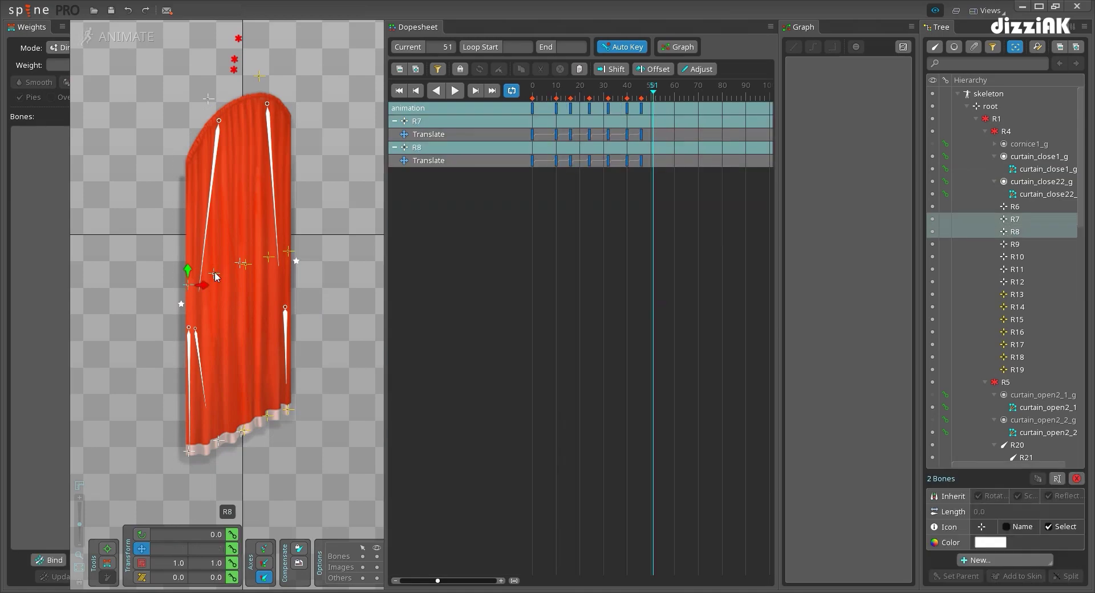
ctrl+click(239, 264)
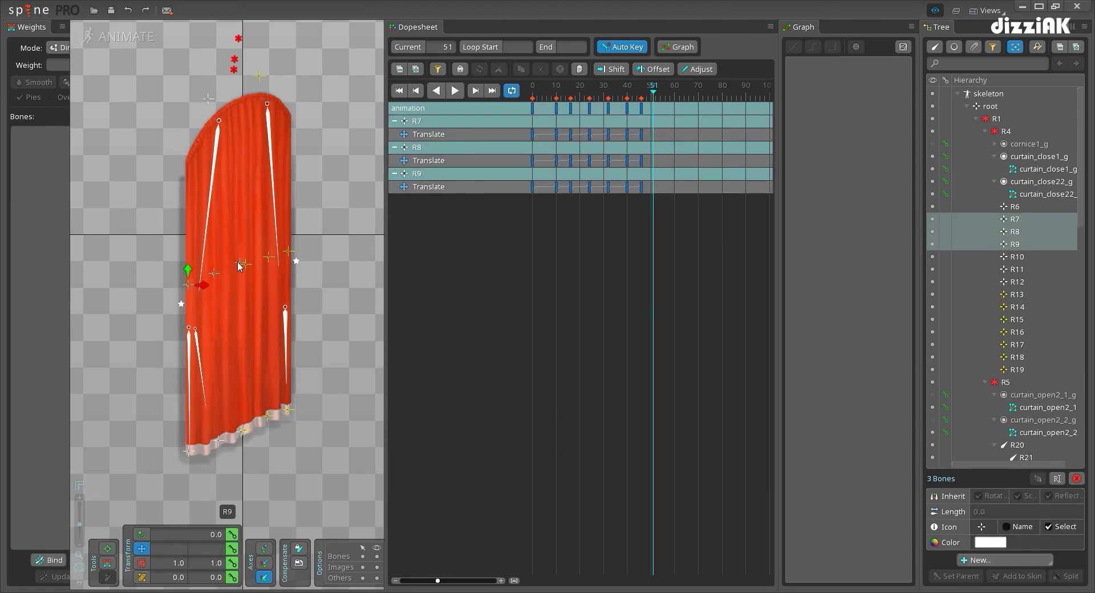
ctrl+click(214, 272)
ctrl+click(218, 441)
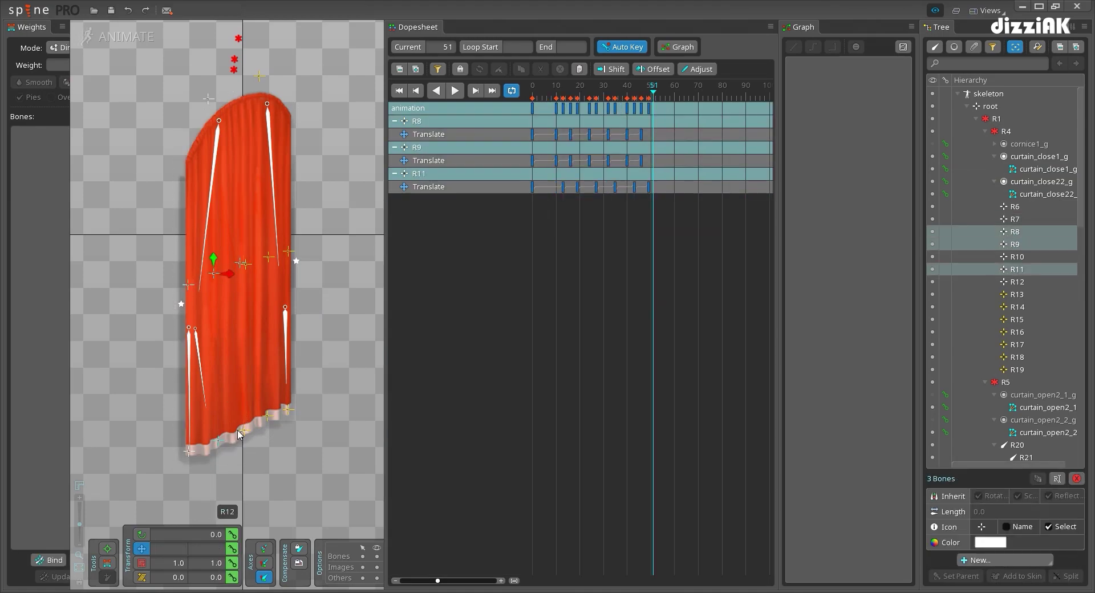
ctrl+click(239, 432)
scroll(327, 276, up, 2)
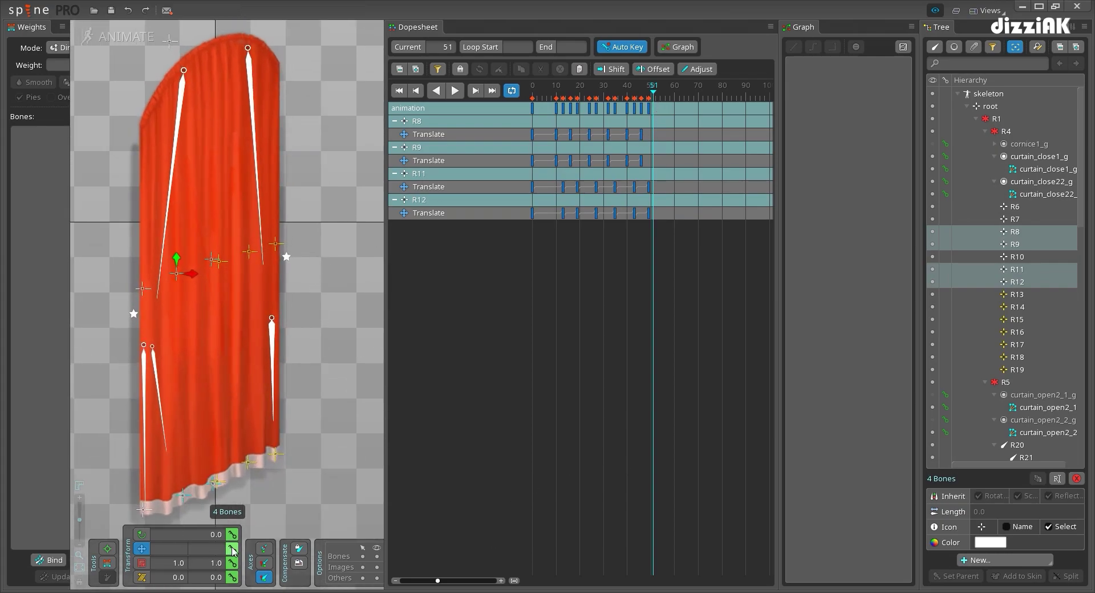
Extend the selection with the right closed curtain's bones R14, R15, R17 and R18, keeping R9 included
ctrl+click(217, 259)
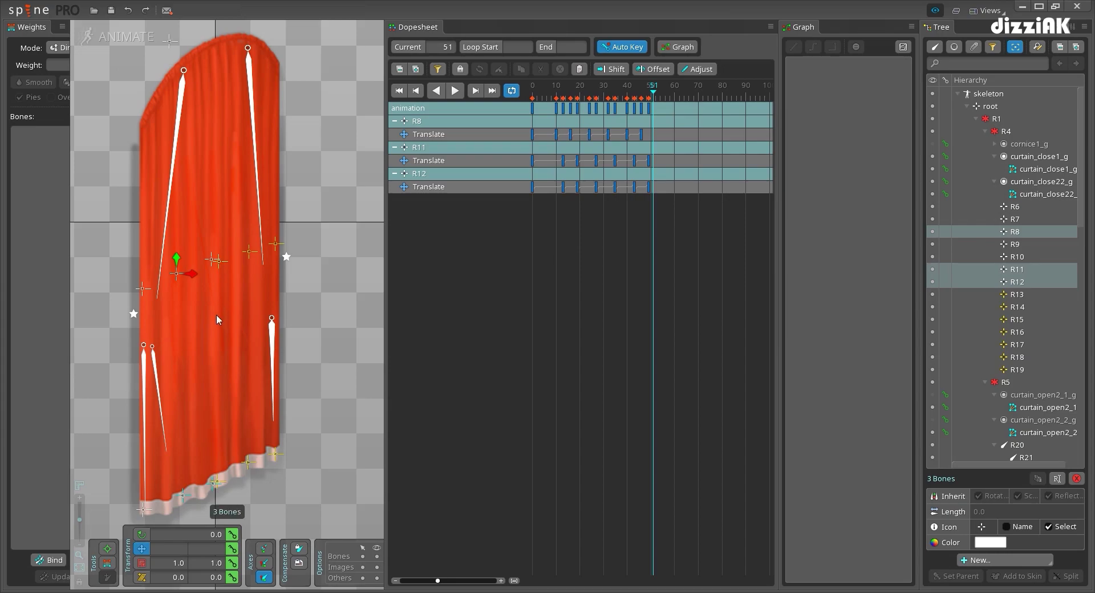
scroll(217, 271, up, 3)
ctrl+click(205, 251)
ctrl+click(218, 254)
ctrl+click(274, 237)
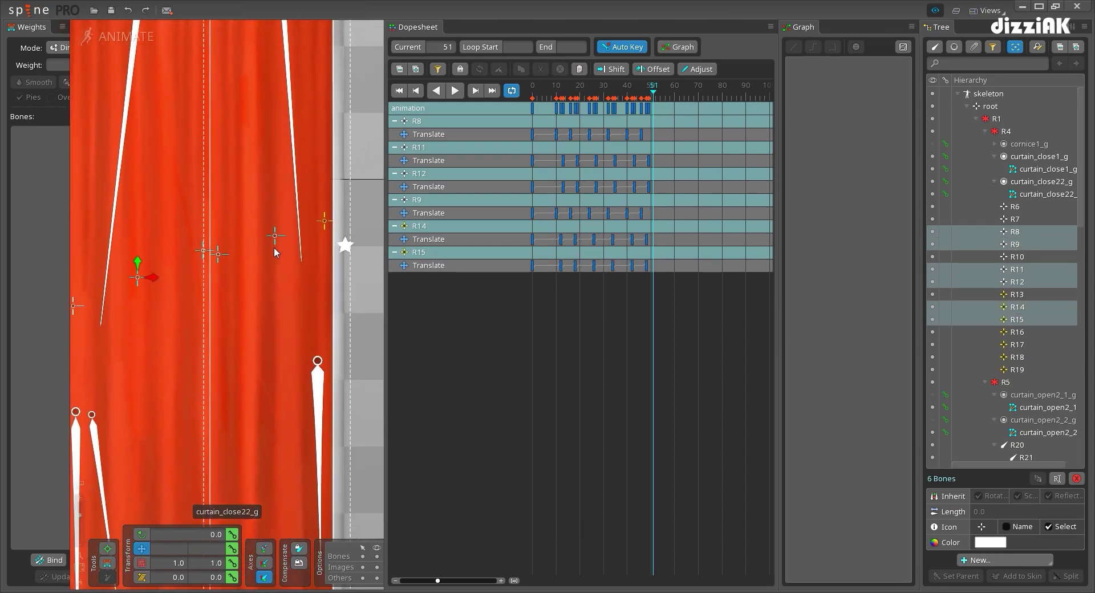
scroll(274, 252, down, 3)
scroll(224, 436, up, 4)
ctrl+click(209, 454)
ctrl+click(274, 412)
Key the translation of the eight selected bones at frames 51 and 56, and save the project
scroll(256, 374, down, 2)
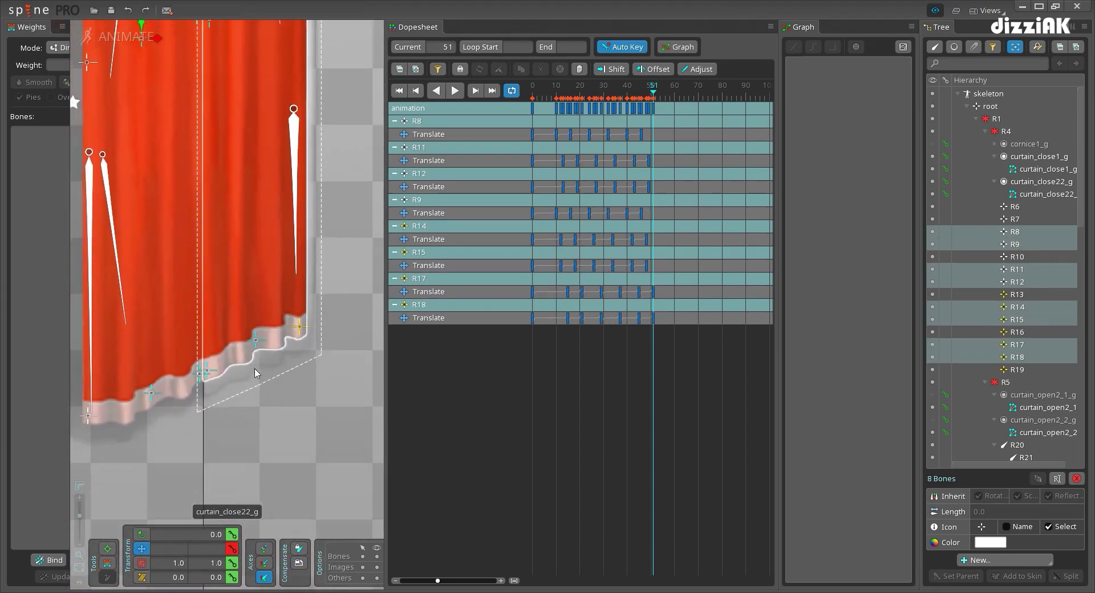
scroll(337, 297, down, 2)
scroll(695, 99, up, 2)
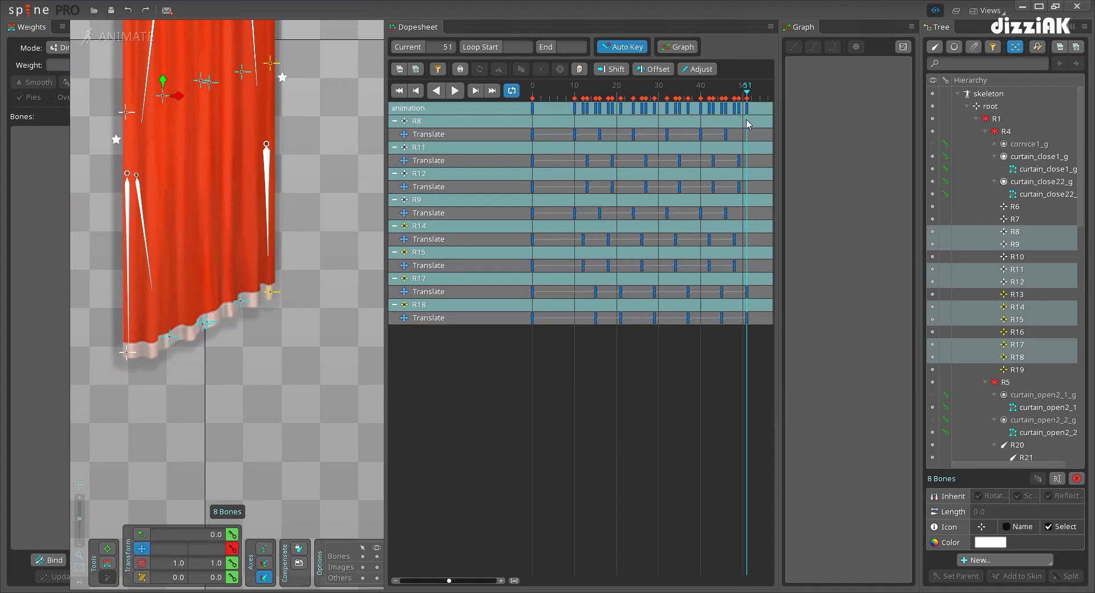
scroll(700, 95, down, 2)
mouse_move(653, 92)
mouse_down()
mouse_move(666, 93)
mouse_move(636, 92)
mouse_move(674, 92)
mouse_up()
scroll(703, 200, up, 2)
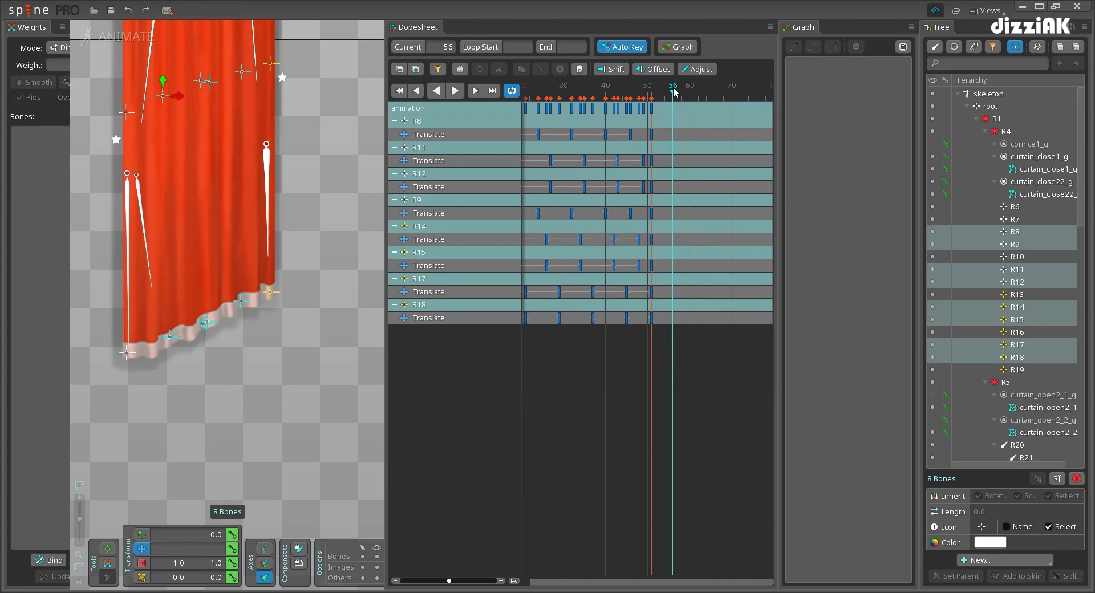
key(ctrl+s)
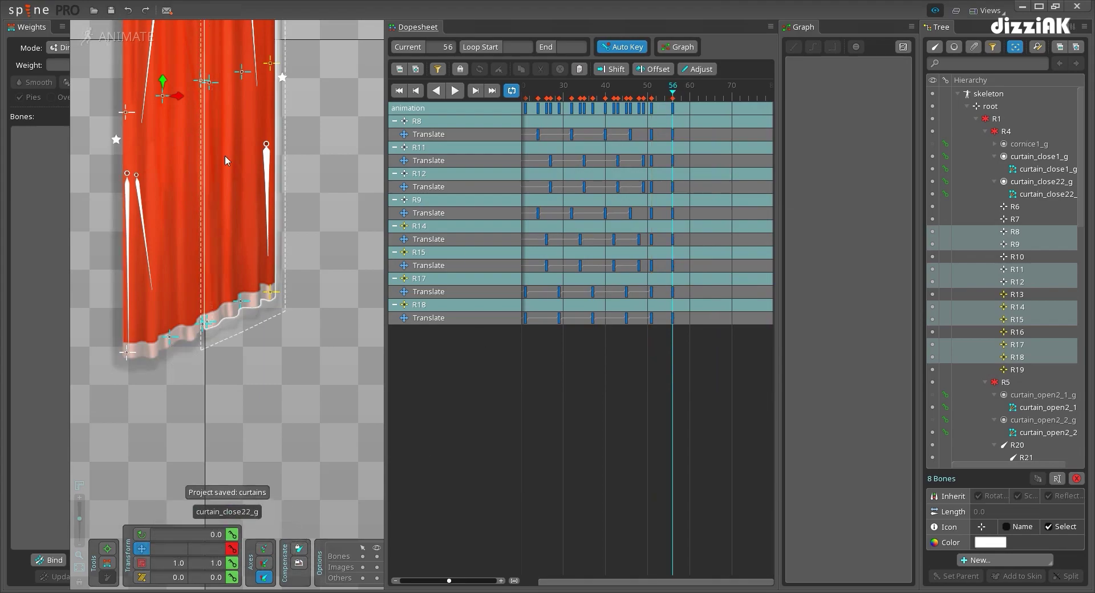
At frame 56, move bones R14, R15, R17 and R18 together to the right to gather the right closed curtain
drag(229, 131, 224, 279)
scroll(224, 277, down, 1)
click(347, 149)
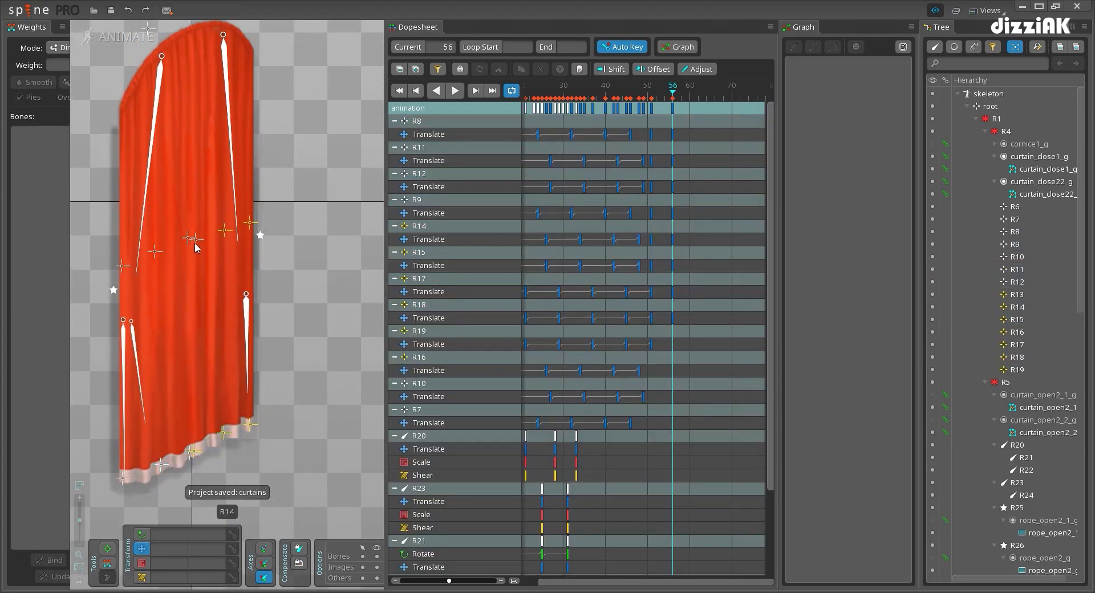
scroll(194, 240, up, 2)
click(193, 241)
ctrl+click(231, 228)
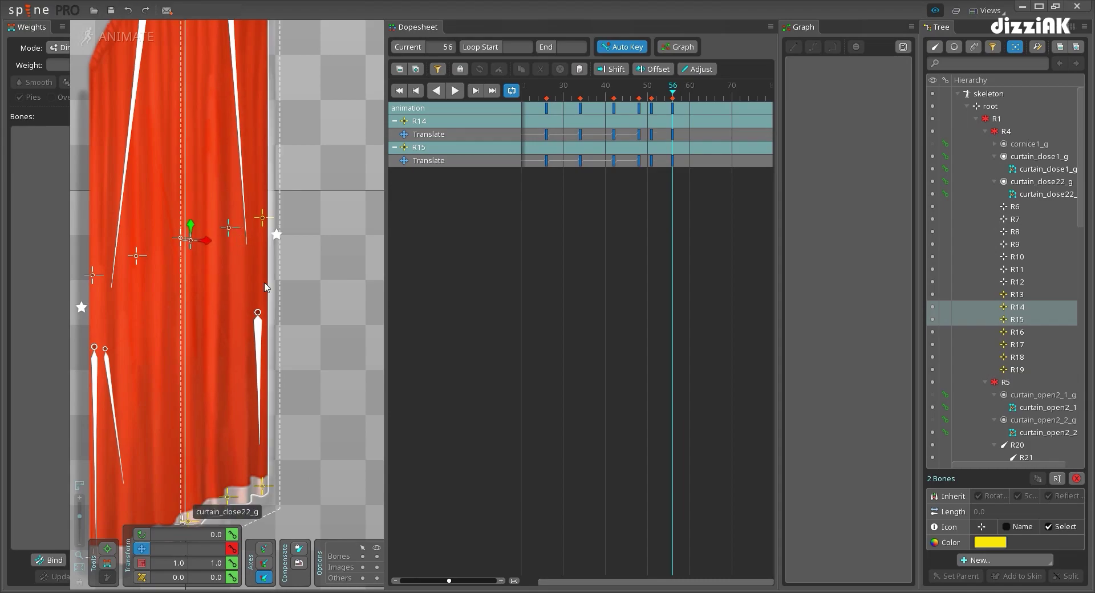
drag(219, 495, 269, 422)
ctrl+click(197, 458)
ctrl+click(236, 433)
drag(292, 361, 281, 412)
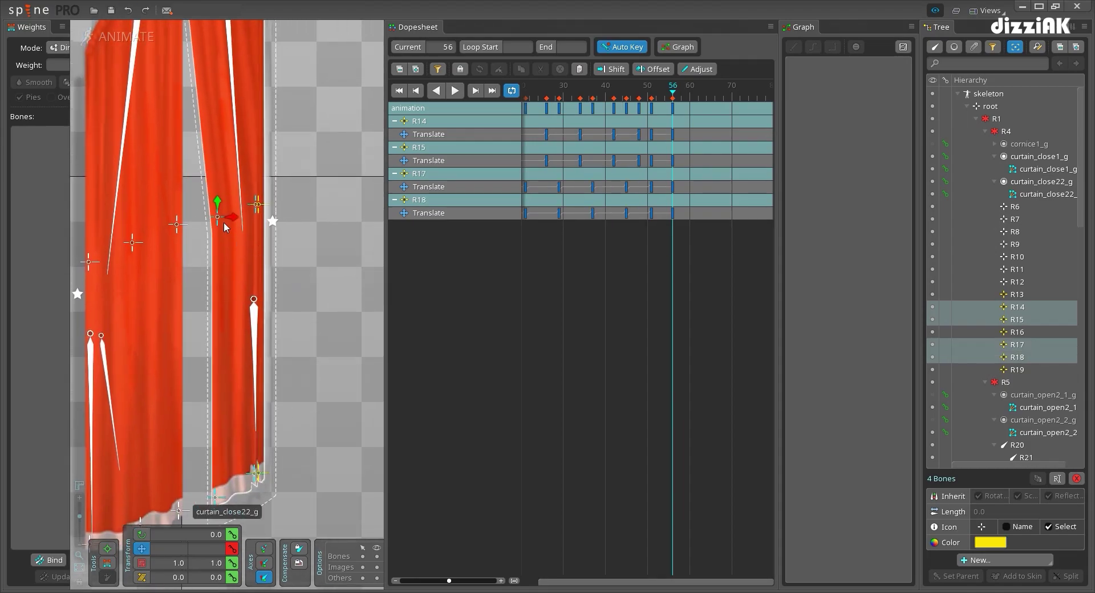
Separate the gathered middle bones, raising R15 slightly and moving R14 to about X 42.6, Y -9.3
click(294, 234)
drag(225, 213, 252, 158)
scroll(252, 199, up, 2)
click(257, 207)
key(space)
click(256, 208)
click(223, 198)
drag(223, 198, 244, 187)
Adjust hem bone R18's height and move hem bone R17 to about X 45.7, Y -201.4 at the gathered edge
drag(280, 397, 281, 257)
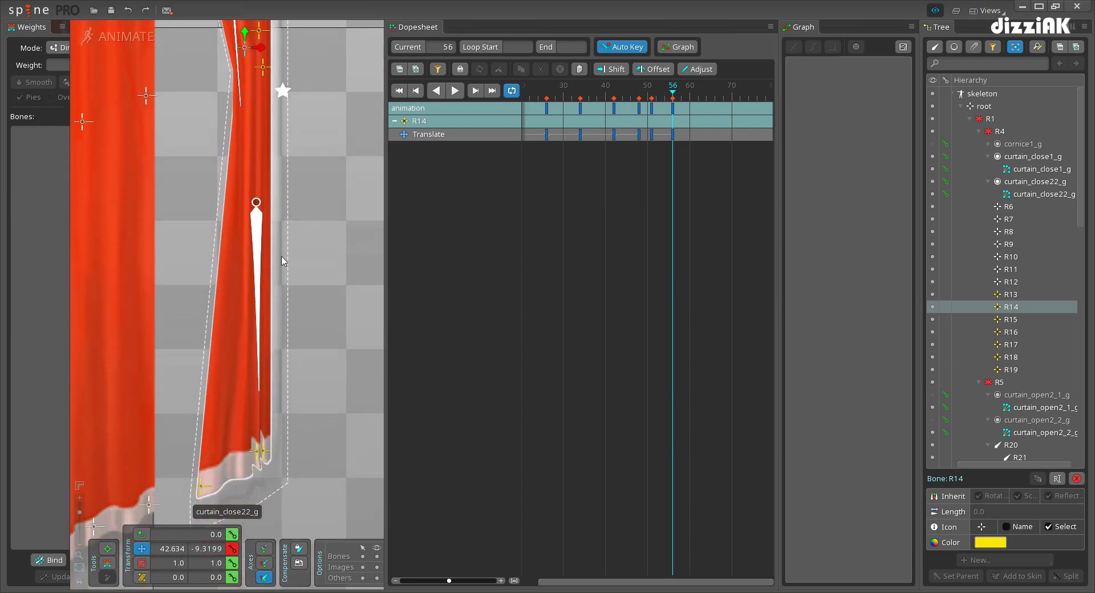
click(257, 450)
click(258, 446)
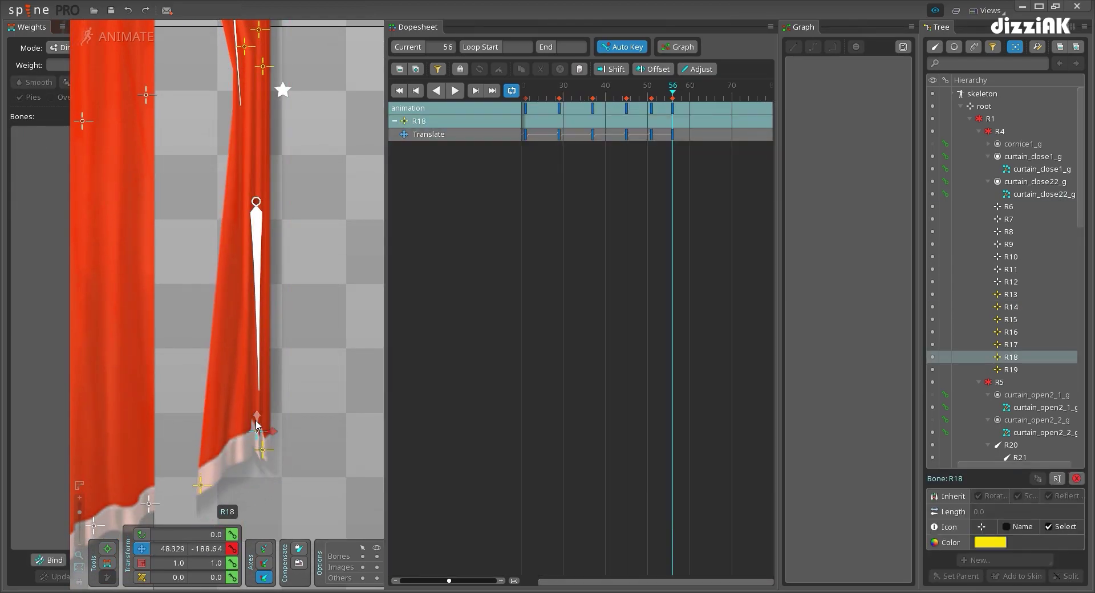
drag(256, 422, 256, 441)
click(202, 488)
key(space)
click(202, 486)
drag(202, 487, 257, 456)
scroll(251, 279, down, 2)
drag(290, 97, 279, 309)
scroll(261, 272, down, 1)
drag(677, 98, 674, 101)
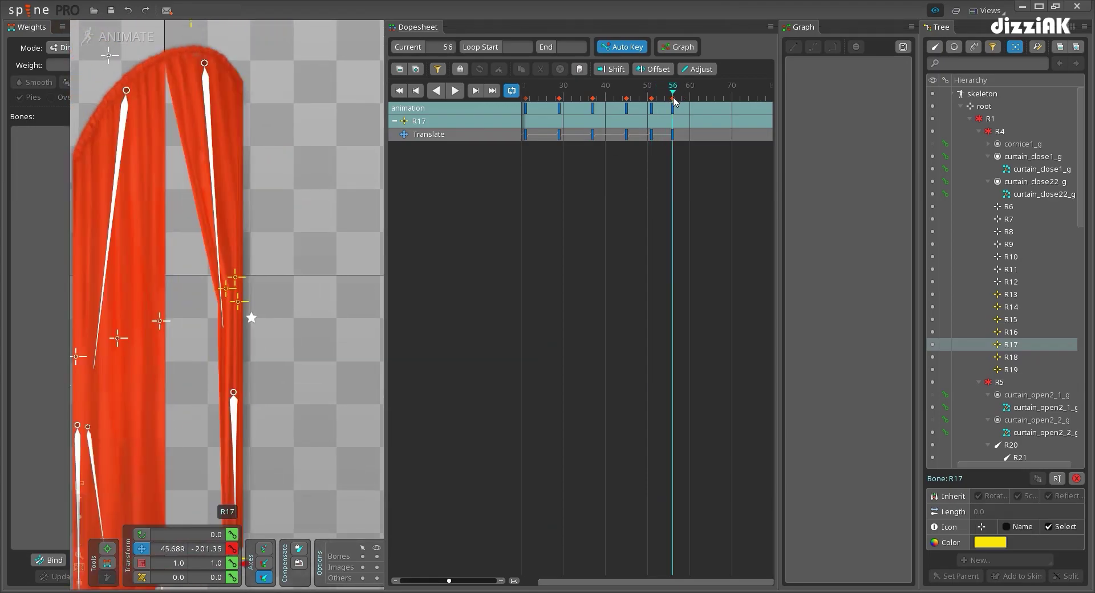
Copy R16's translate key from frame 48 to frame 120 and save the project
click(239, 302)
click(639, 109)
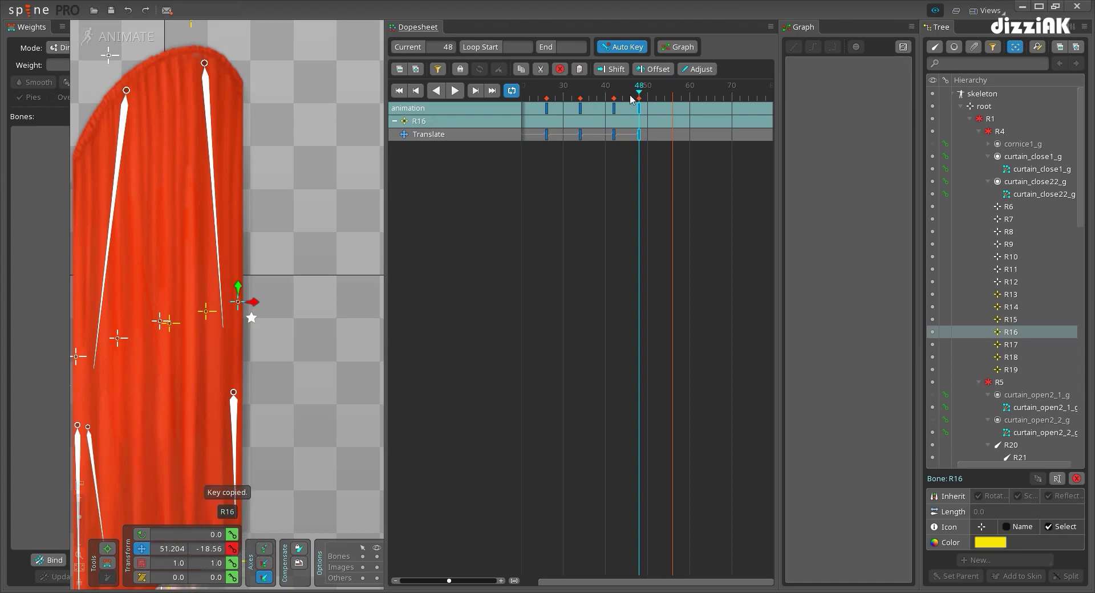
scroll(632, 100, down, 3)
click(703, 94)
click(734, 95)
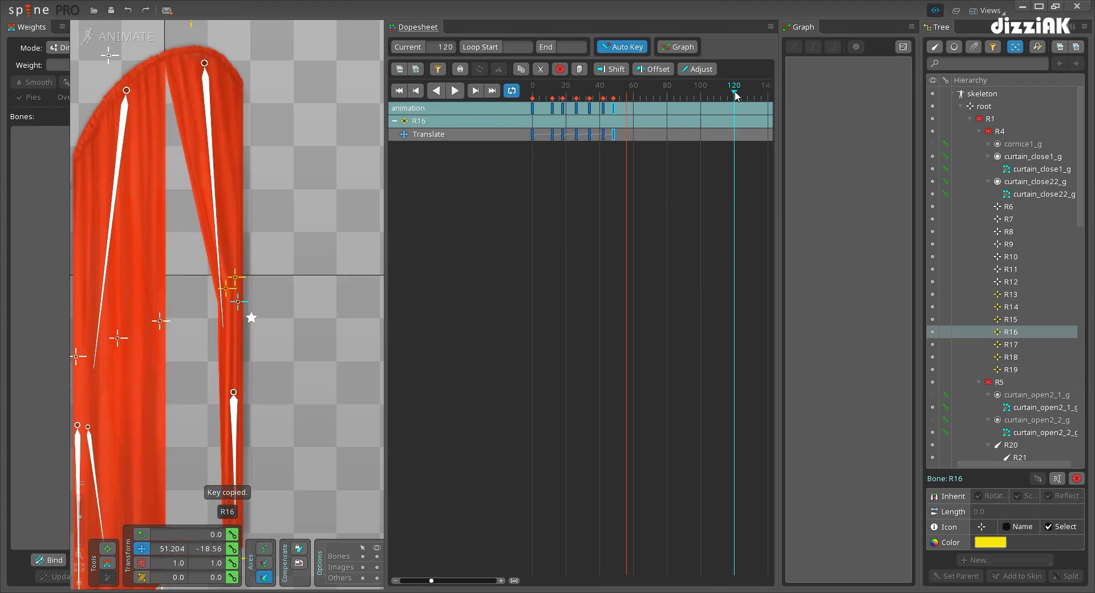
key(ctrl+v)
key(ctrl+s)
Play the extended animation and set the current frame to 60
key(space)
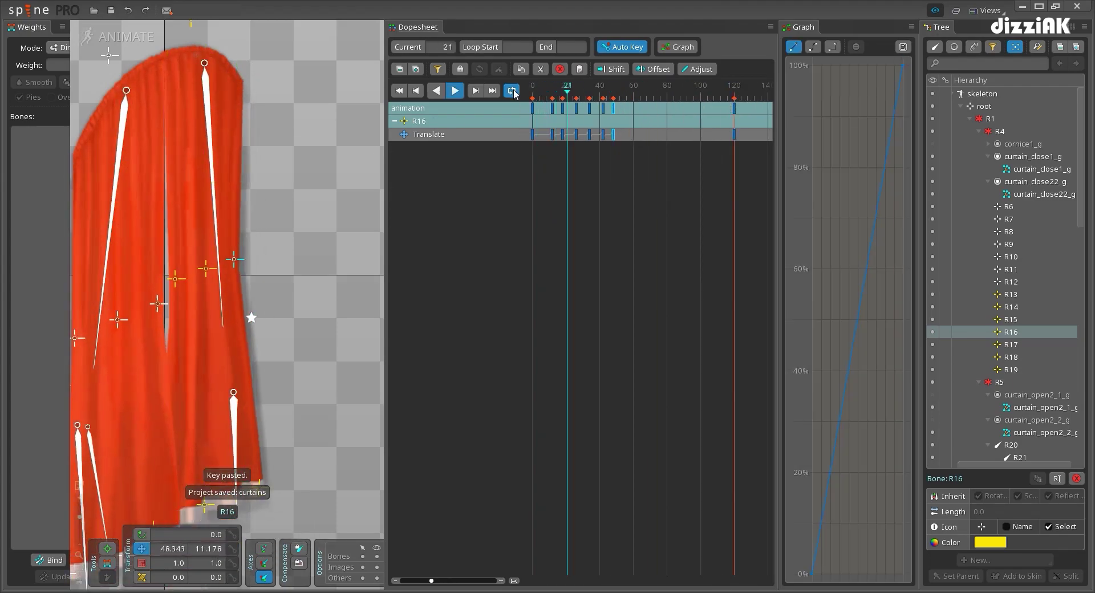
key(space)
click(599, 96)
key(space)
key(space)
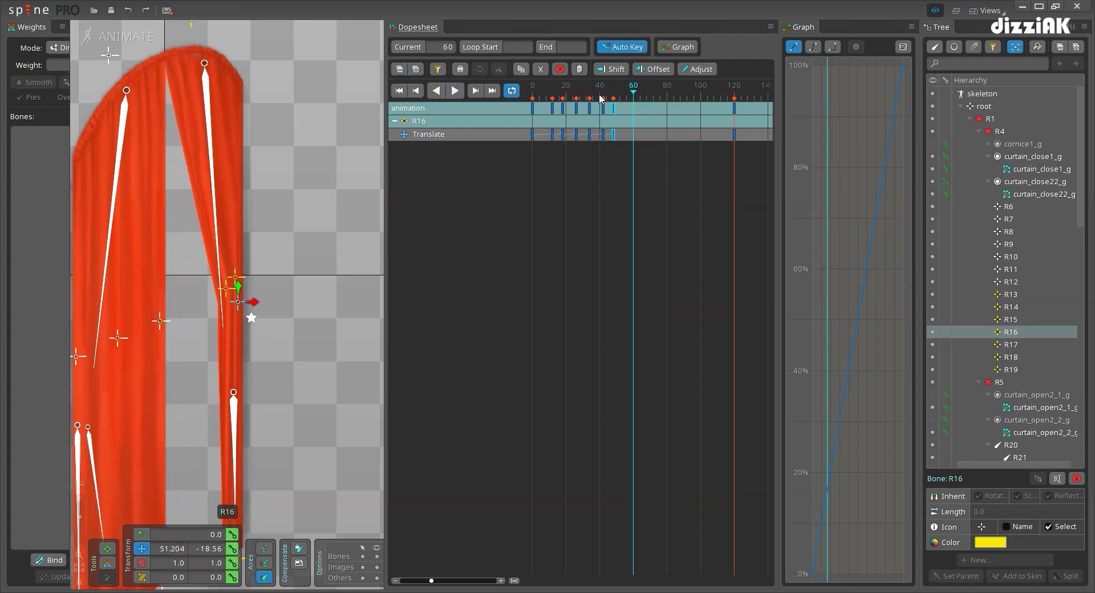
scroll(303, 181, up, 3)
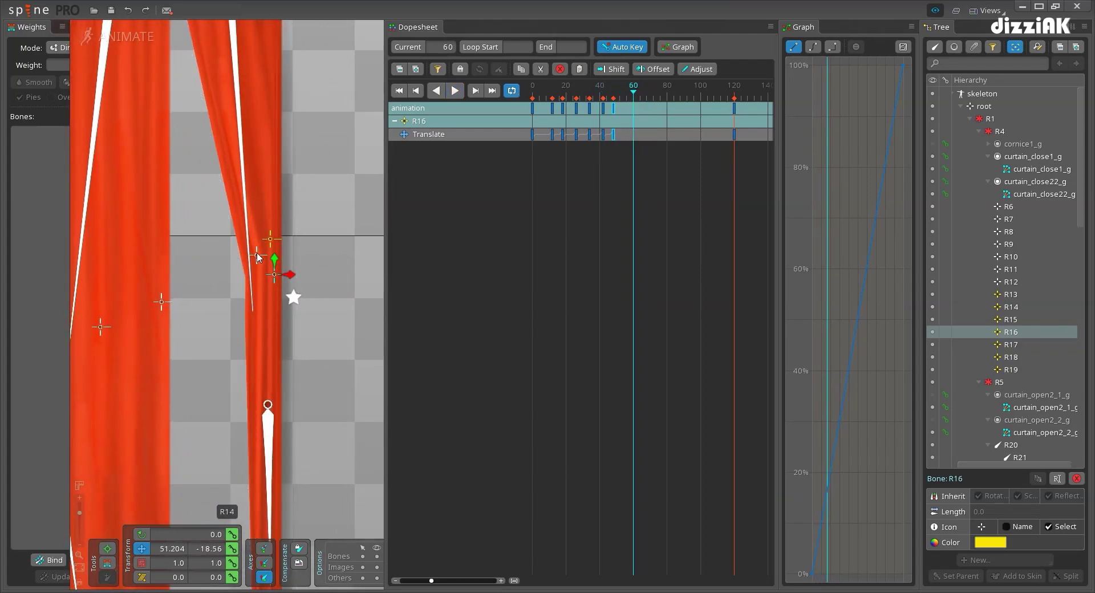
Move bone R14 to about X 46.8, Y -8.8 at frame 60 and add R16 to the selection
drag(260, 252, 269, 249)
drag(312, 500, 301, 303)
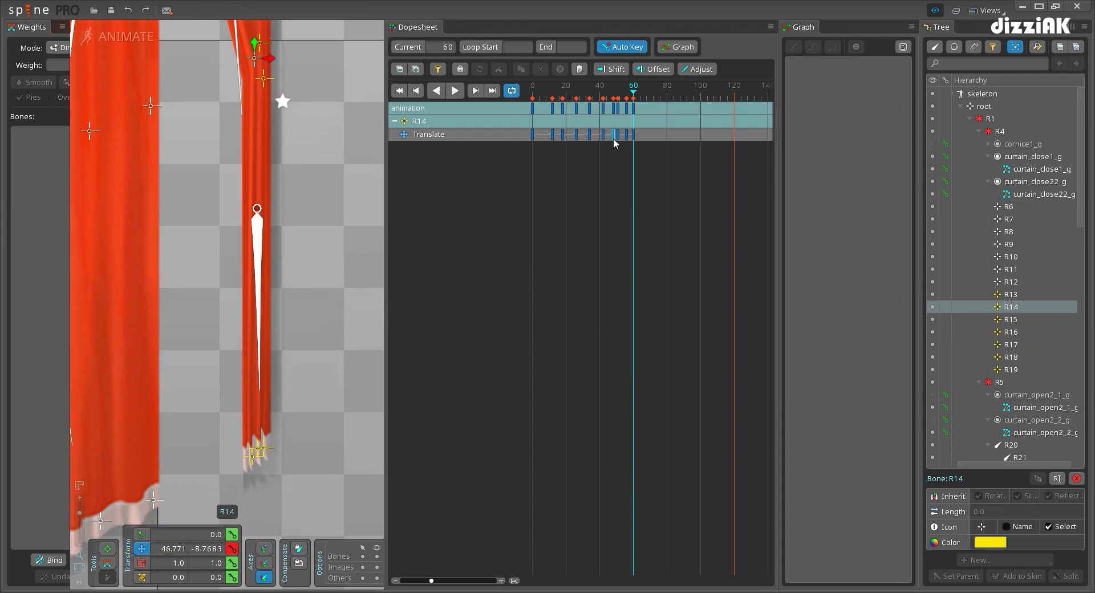
scroll(674, 94, up, 2)
ctrl+click(274, 88)
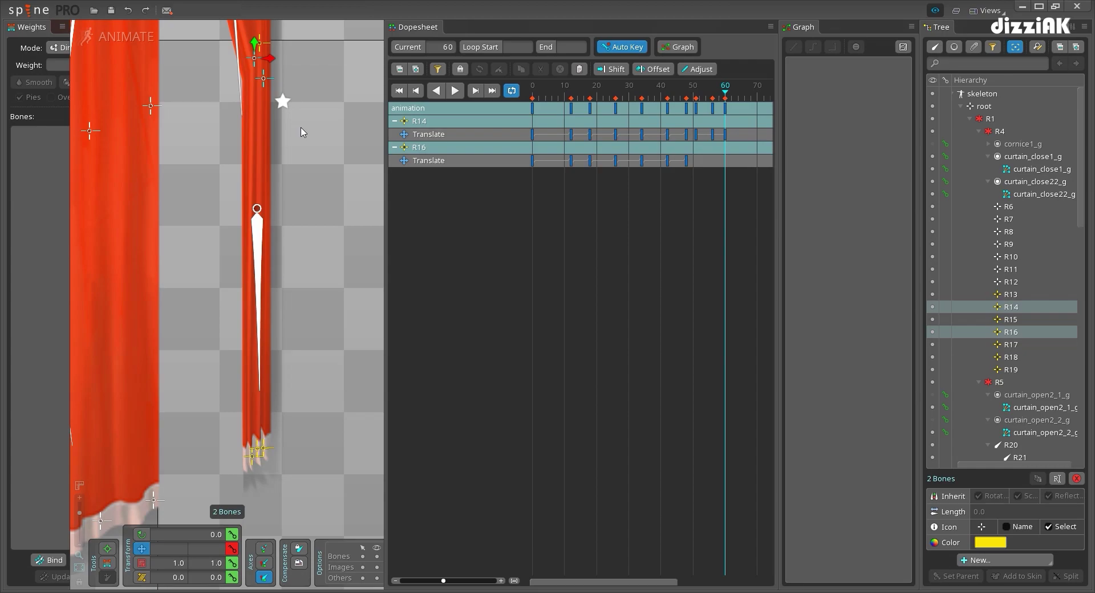
scroll(221, 241, down, 3)
drag(303, 159, 298, 283)
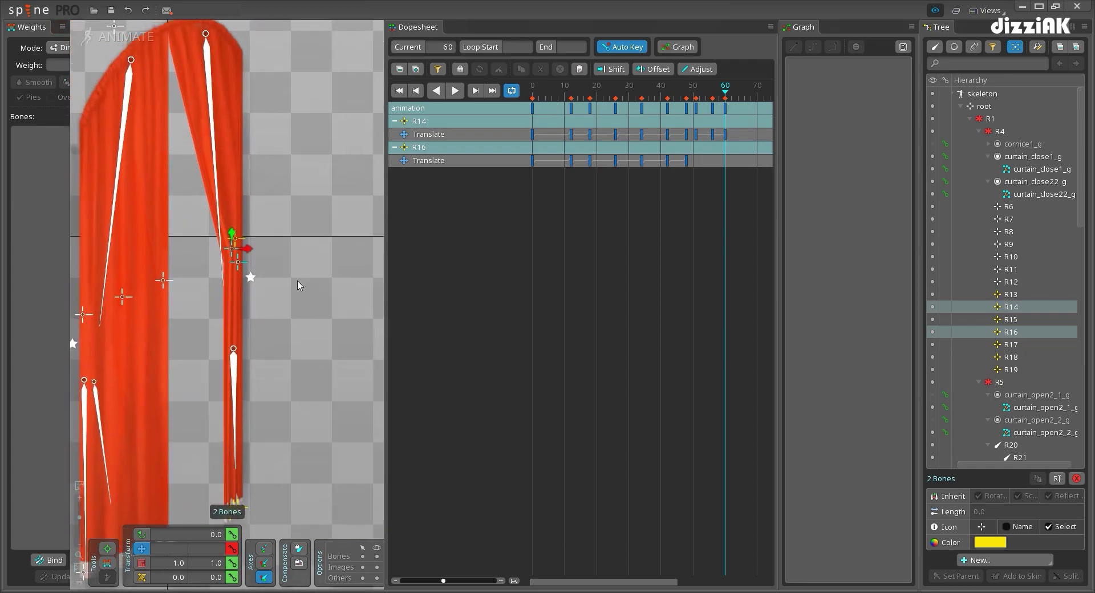
scroll(294, 277, down, 2)
scroll(234, 212, up, 4)
Try to raise the selected middle bones at the curtain's gathered edge
ctrl+click(216, 262)
drag(217, 261, 214, 223)
key(ctrl+z)
Remove the frame 60 keys of R14 and R15, raise both bones slightly at frame 56, and save the project
key(space)
click(214, 261)
ctrl+click(210, 274)
scroll(214, 204, up, 3)
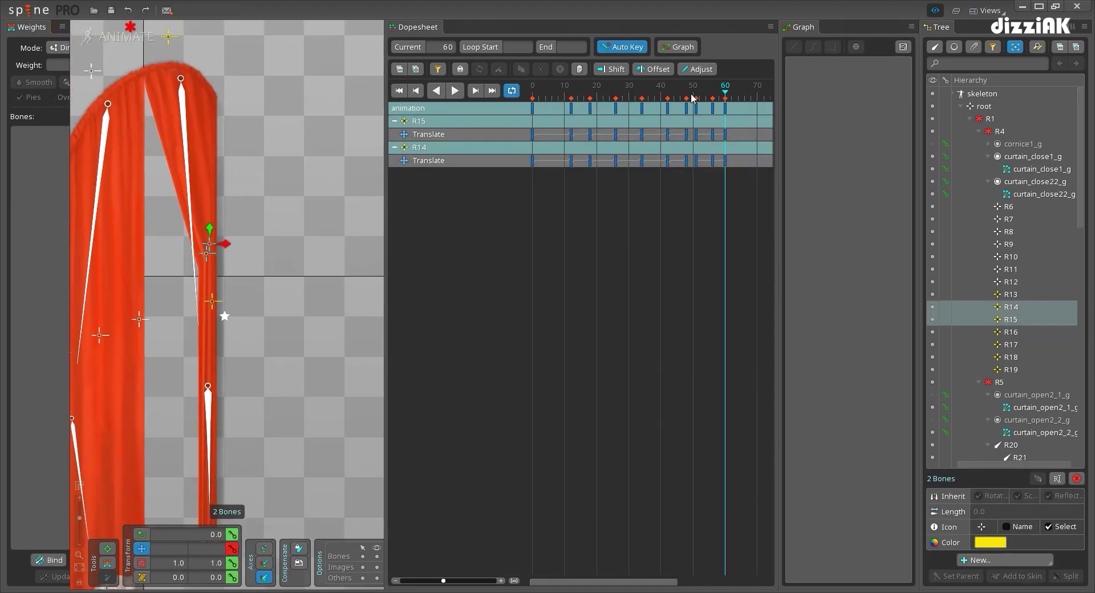
mouse_move(725, 95)
mouse_down()
mouse_move(700, 100)
mouse_move(713, 100)
mouse_up()
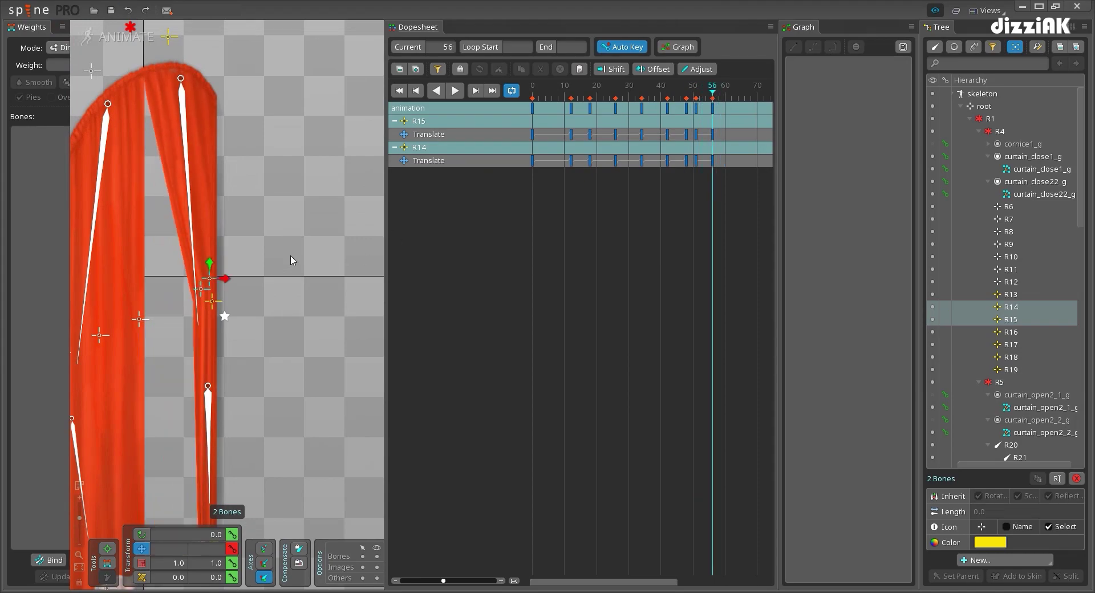
drag(210, 266, 210, 249)
key(ctrl+s)
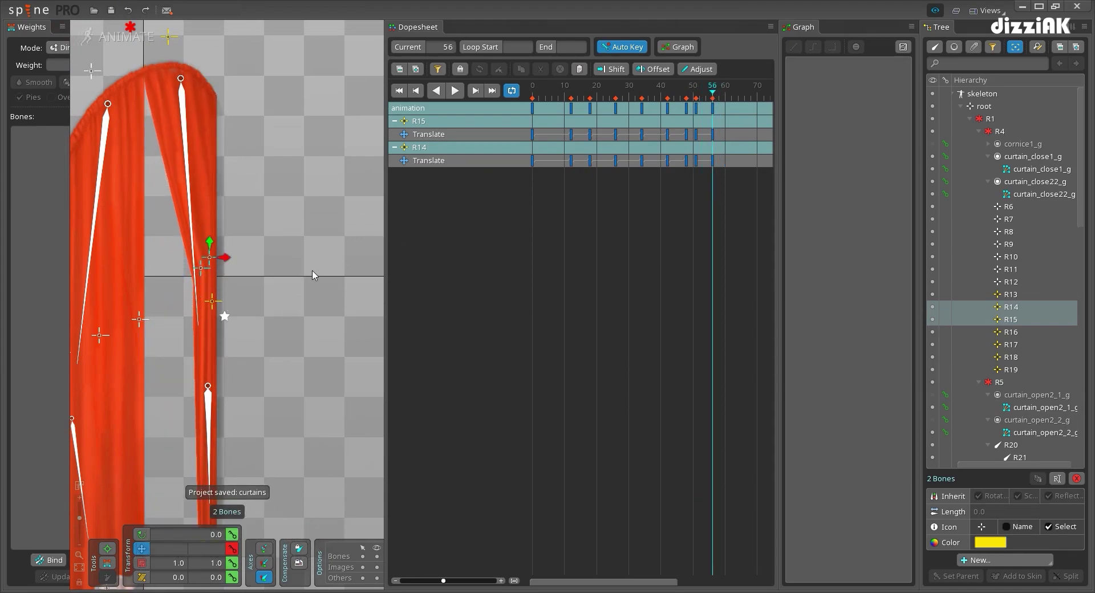
Compare the curtain pose at frames 51 and 56 and review the keys of bones R14 to R19
scroll(308, 288, down, 2)
drag(307, 293, 338, 278)
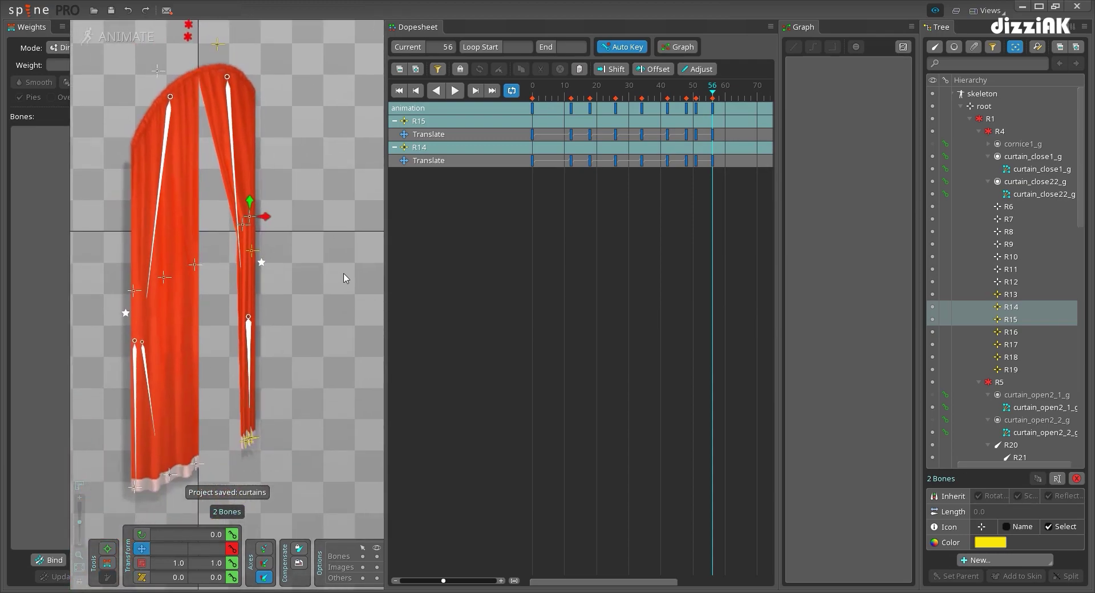
click(697, 109)
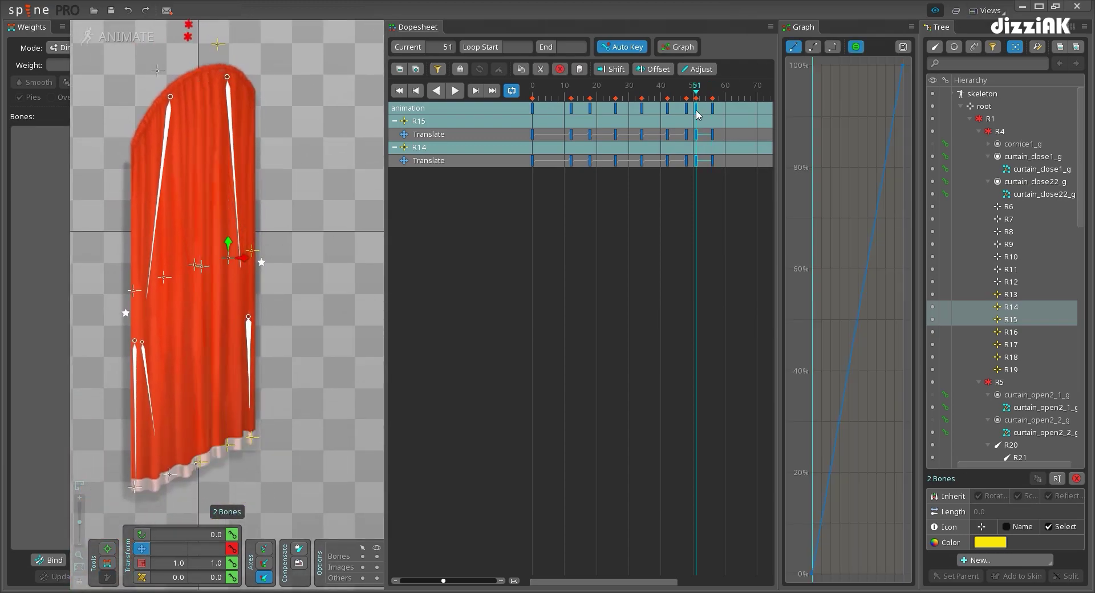
click(1010, 308)
shift+click(1011, 370)
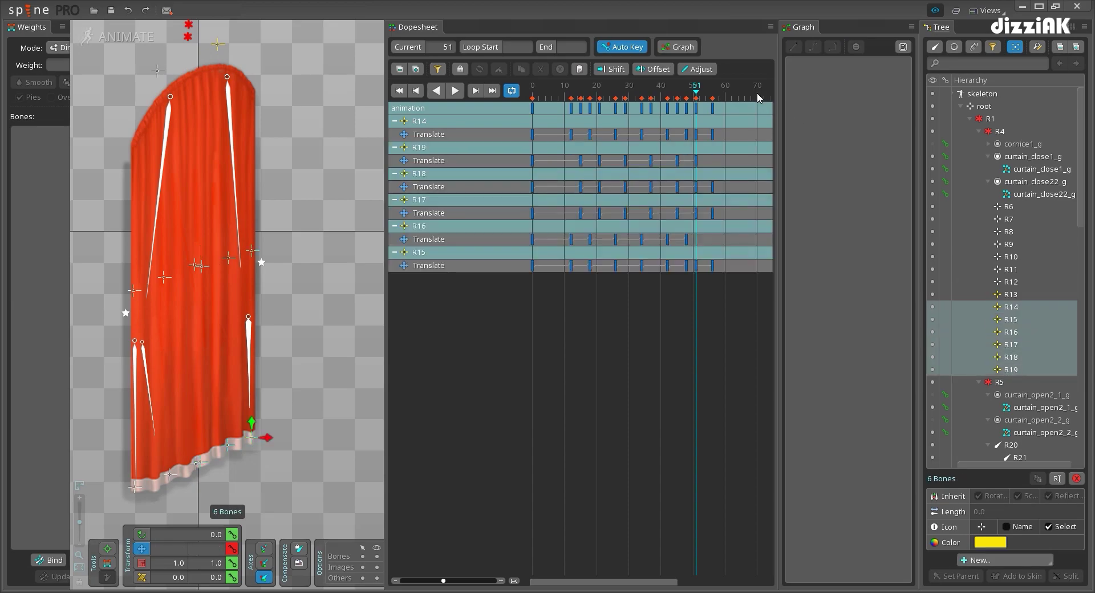
click(714, 98)
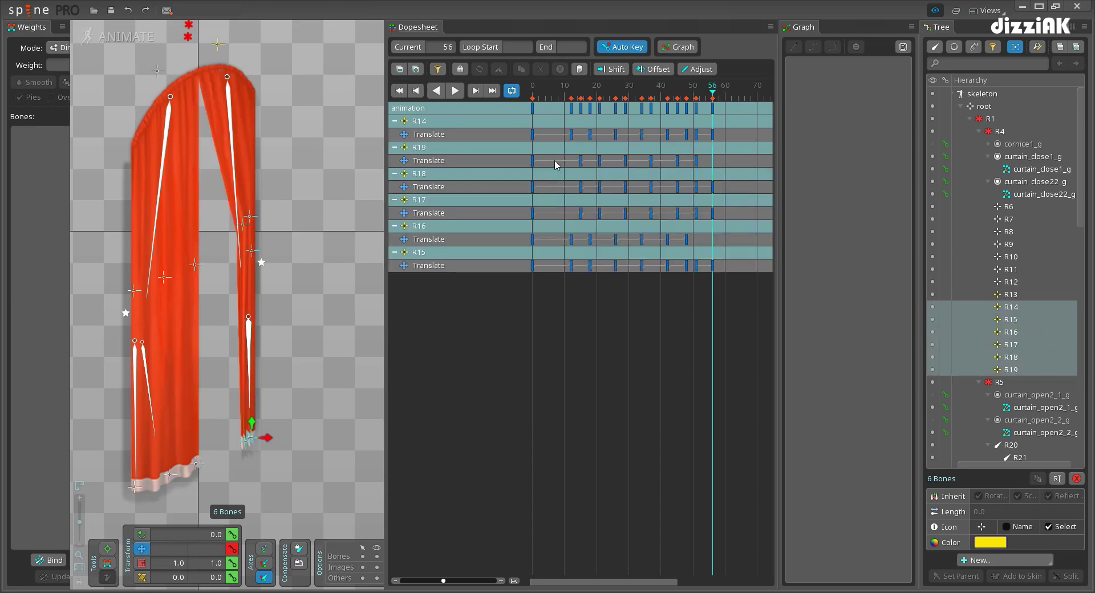
Apply an accelerating Bezier curve to the frame 51 translate keys of bones R14, R15, R17 and R18
scroll(241, 245, up, 3)
key(space)
click(245, 207)
ctrl+click(257, 195)
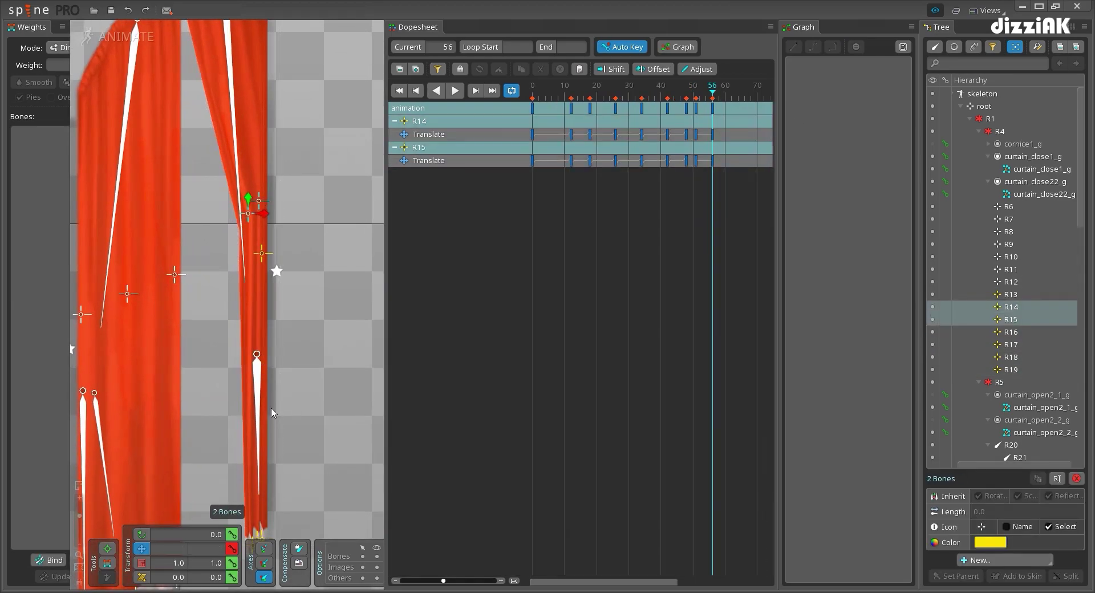
scroll(268, 196, down, 3)
scroll(281, 430, up, 3)
scroll(262, 424, up, 2)
ctrl+click(246, 402)
ctrl+click(254, 395)
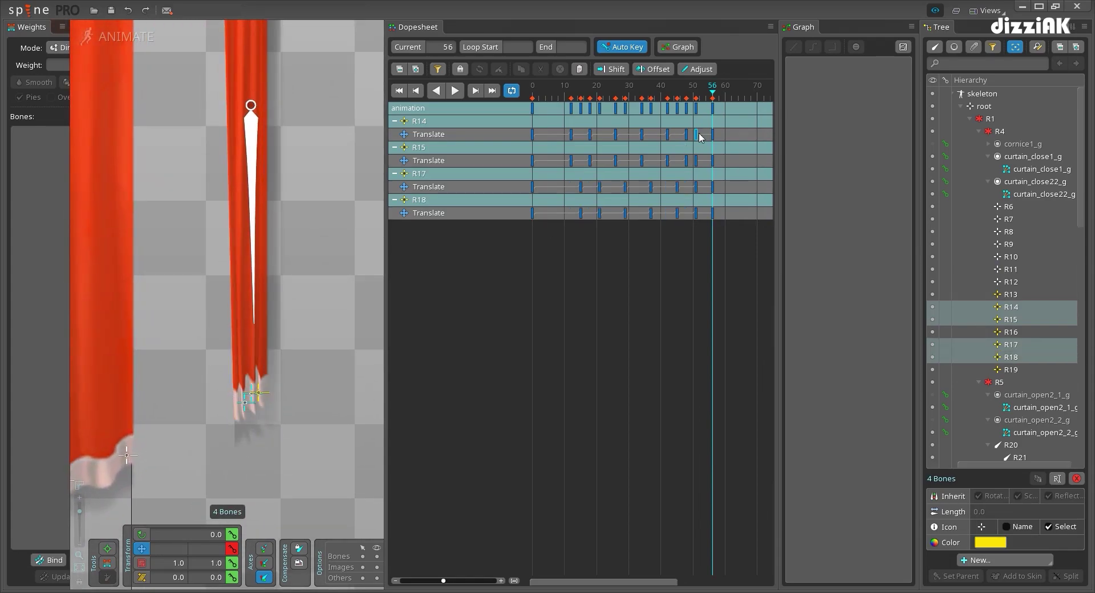
double_click(696, 108)
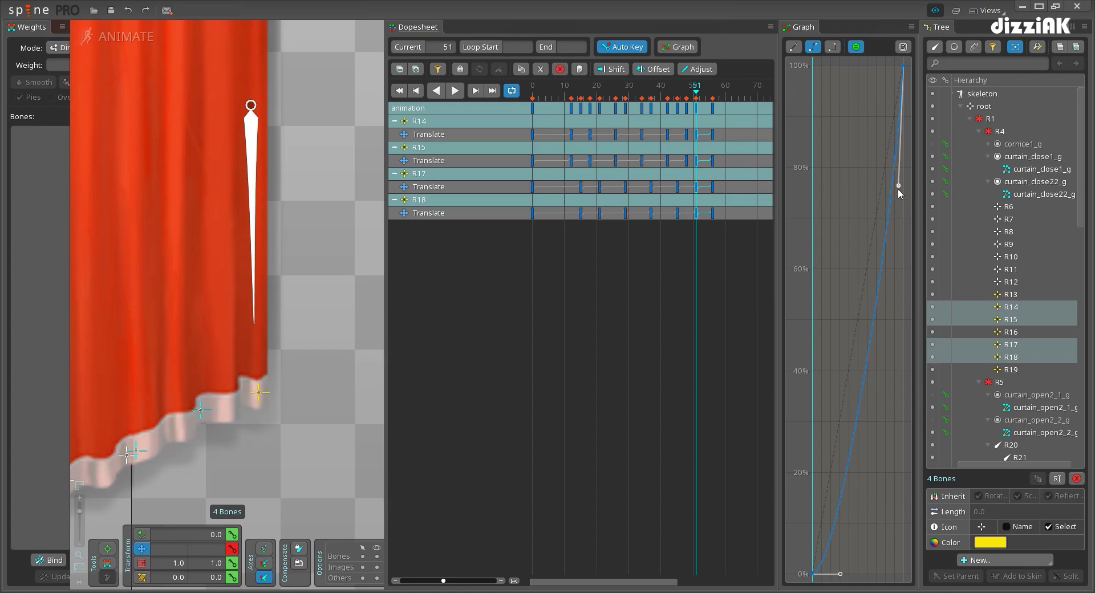
drag(898, 188, 899, 192)
Scrub through the end of the opening movement, return to frame 56, and save the project
drag(705, 94, 716, 93)
scroll(282, 208, down, 3)
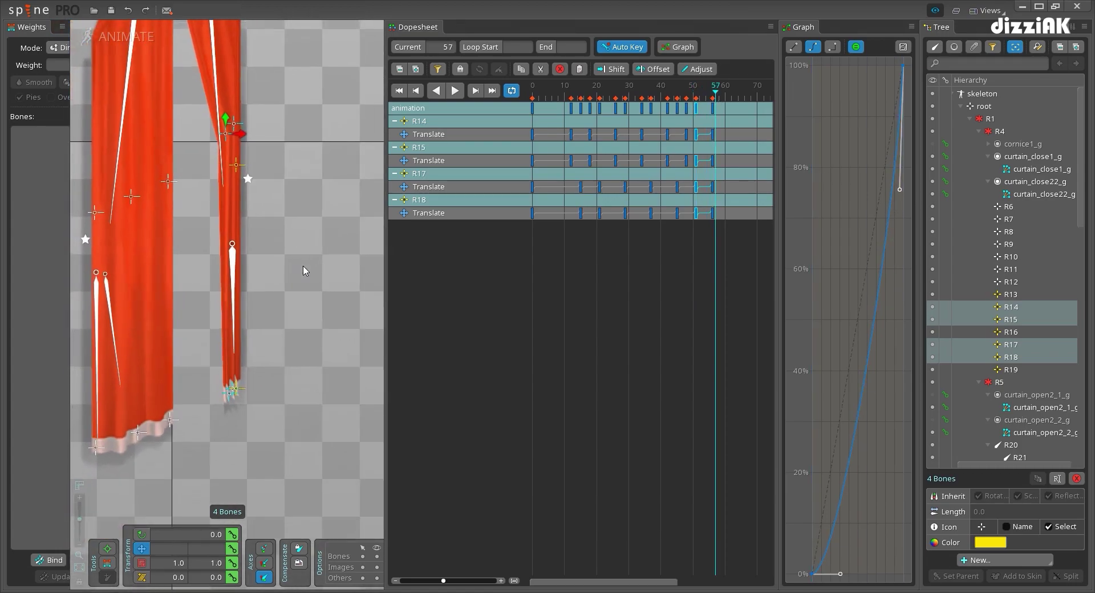
drag(306, 272, 314, 300)
mouse_move(712, 94)
mouse_down()
mouse_move(691, 97)
mouse_move(723, 104)
mouse_up()
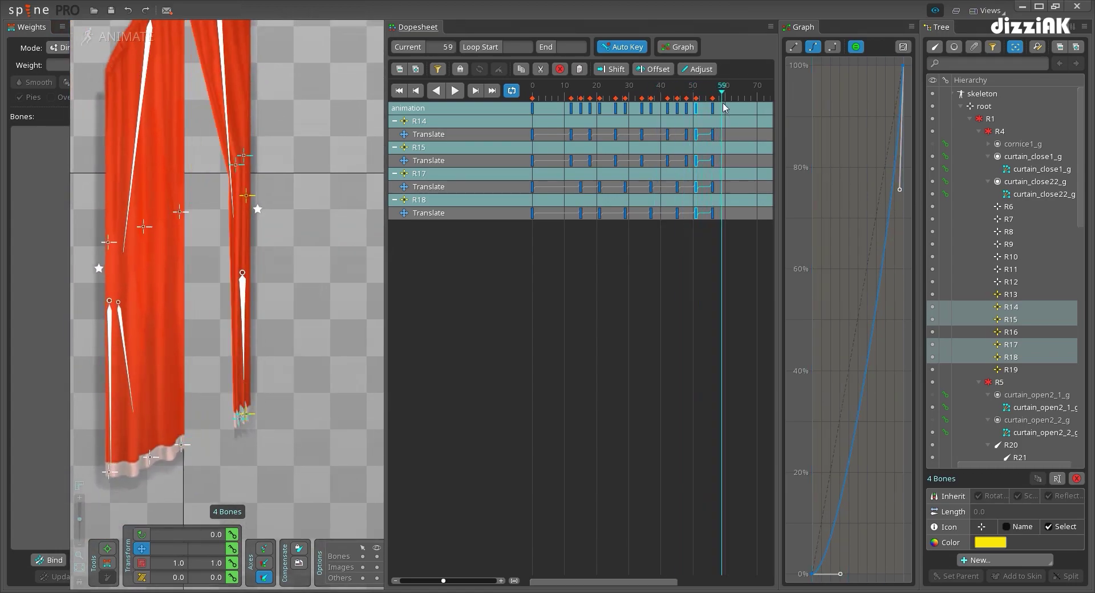
click(714, 107)
Gather bones R8, R9, R11 and R12 toward the outer edge of the other curtain at frame 56
drag(234, 224, 289, 188)
click(234, 178)
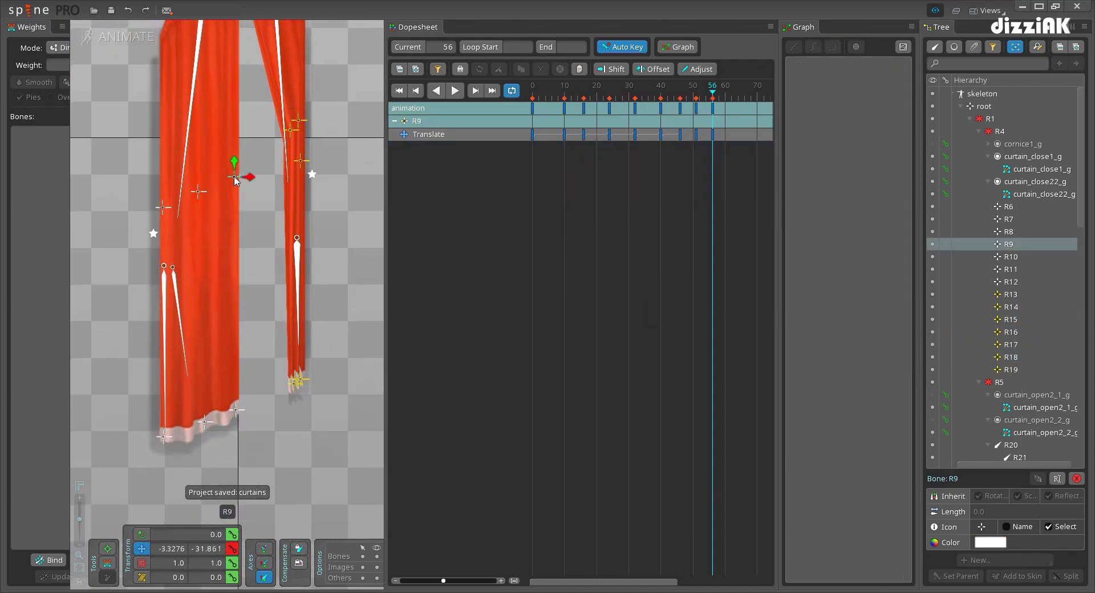
ctrl+click(198, 191)
ctrl+click(236, 410)
ctrl+click(204, 422)
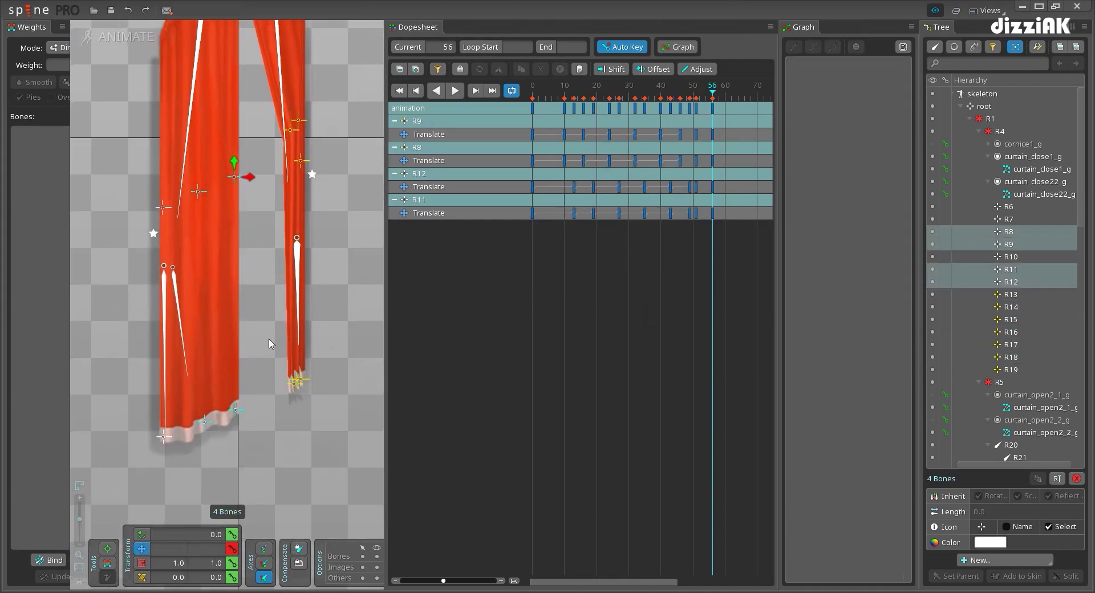
scroll(261, 282, down, 2)
drag(339, 261, 315, 266)
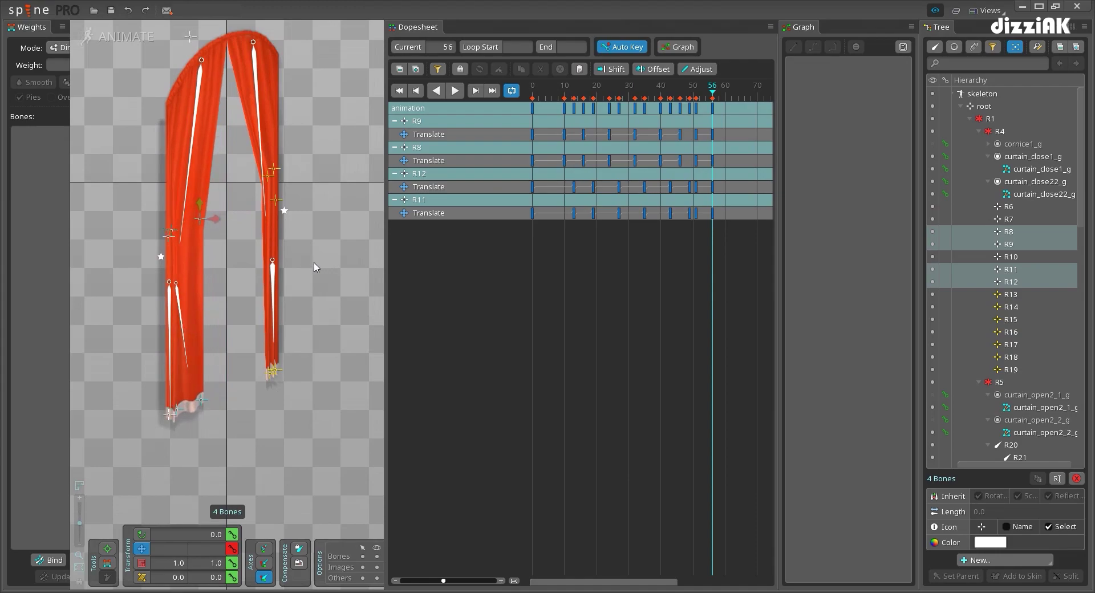
Move bones R9 and R12 farther toward the curtain's outer edge to narrow the gathered cloth
key(space)
click(198, 220)
ctrl+click(199, 396)
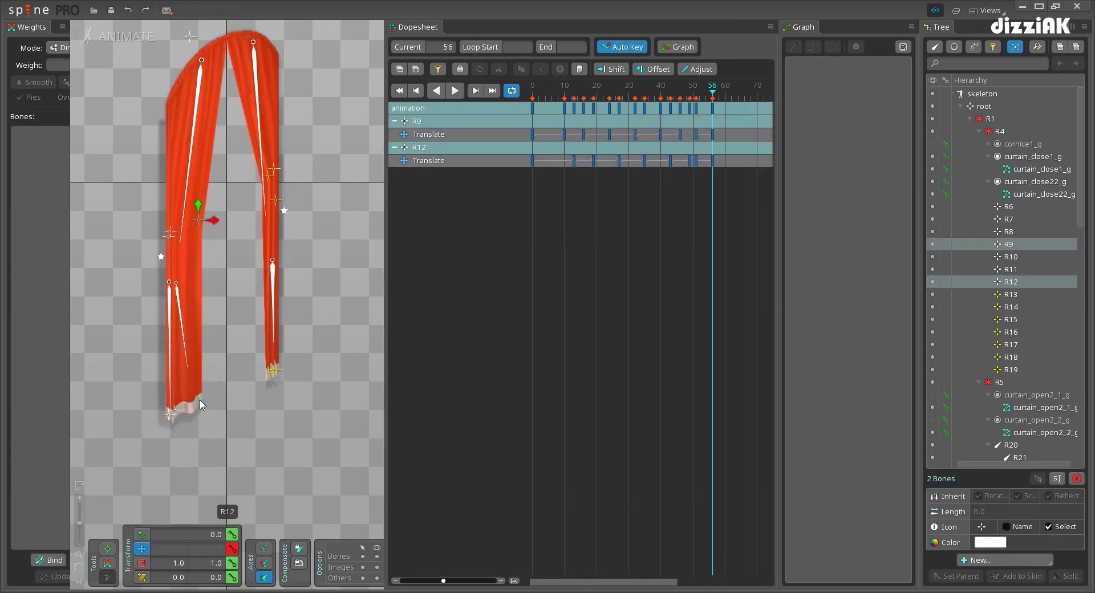
drag(199, 395, 177, 414)
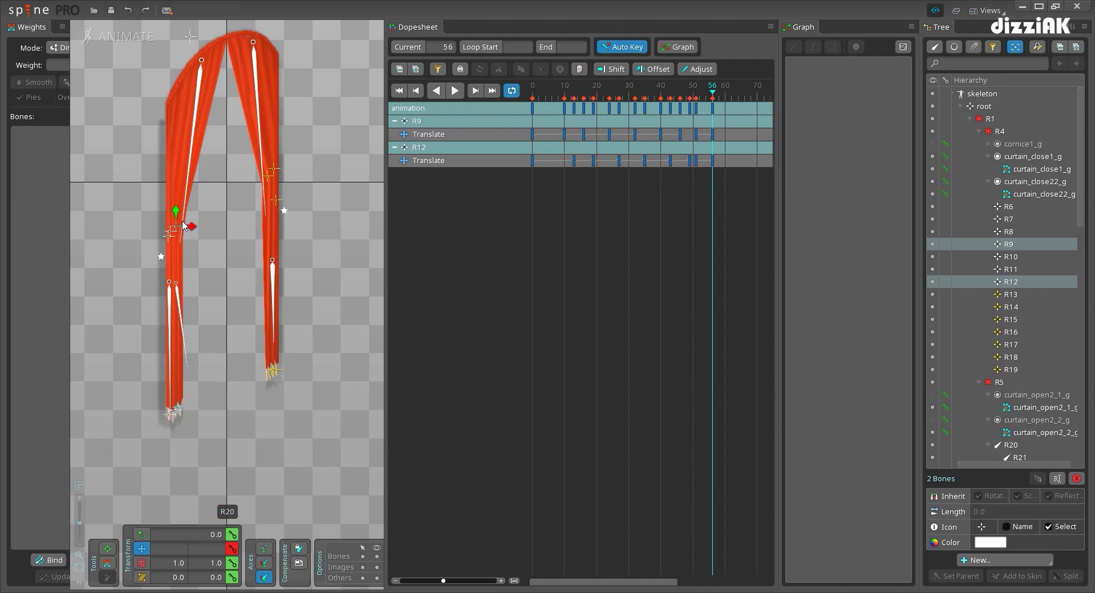
Raise middle bones R9 and R8 at frame 56, placing R8 at about X -60.0, Y -38.6
key(Escape)
click(179, 197)
click(170, 232)
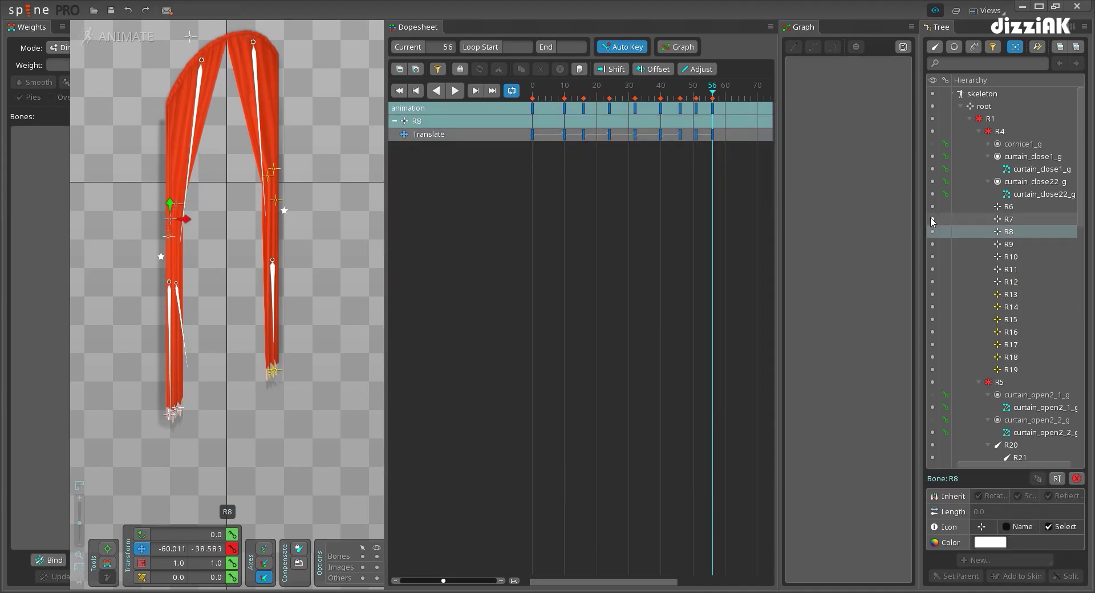
Apply an accelerating Bezier curve to the frame 51 keys of R8, R9, R11 and R12, and save the project
scroll(172, 213, up, 3)
ctrl+click(179, 200)
drag(203, 316, 225, 184)
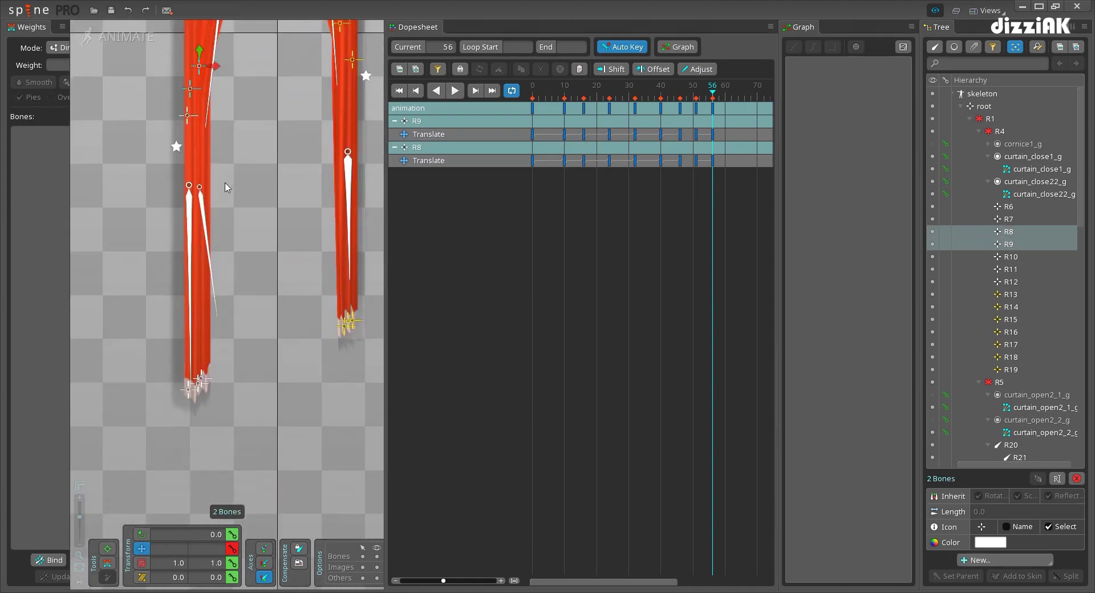
scroll(203, 348, up, 3)
ctrl+click(199, 348)
ctrl+click(194, 358)
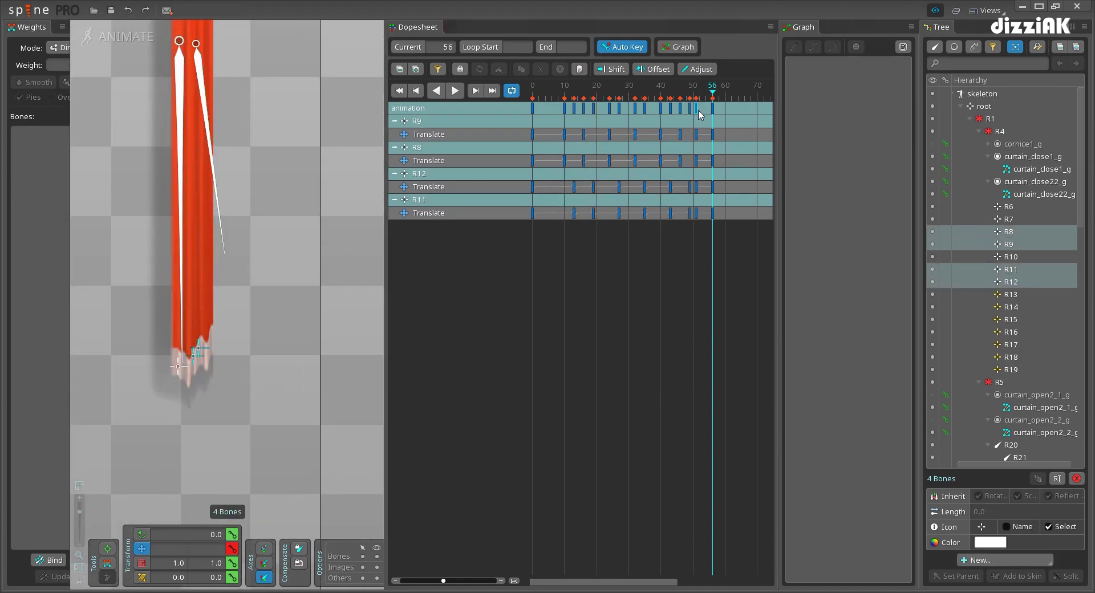
click(697, 109)
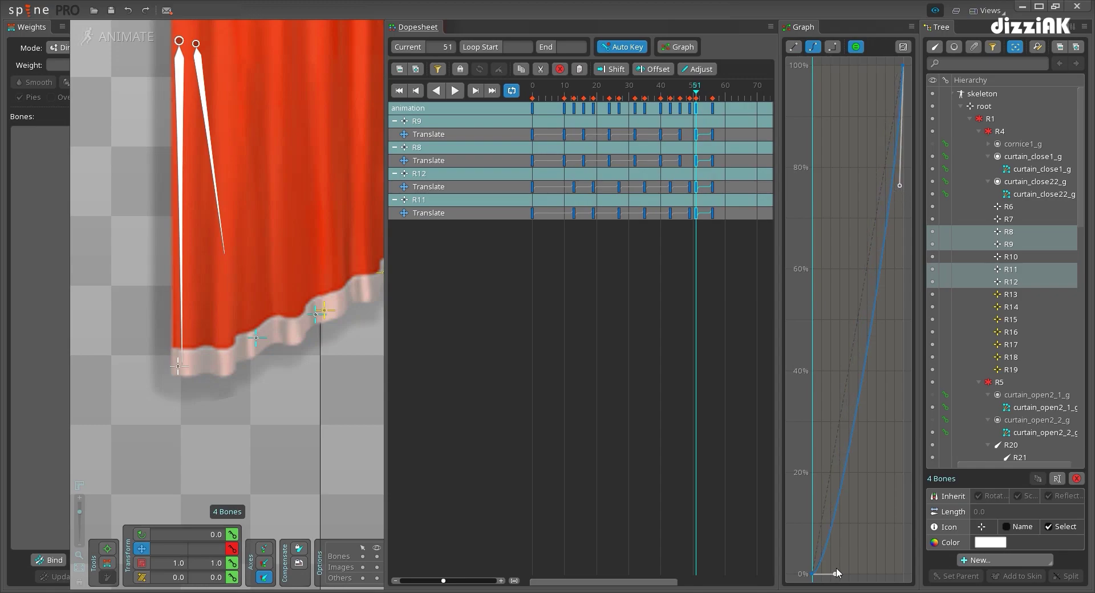
scroll(262, 238, down, 3)
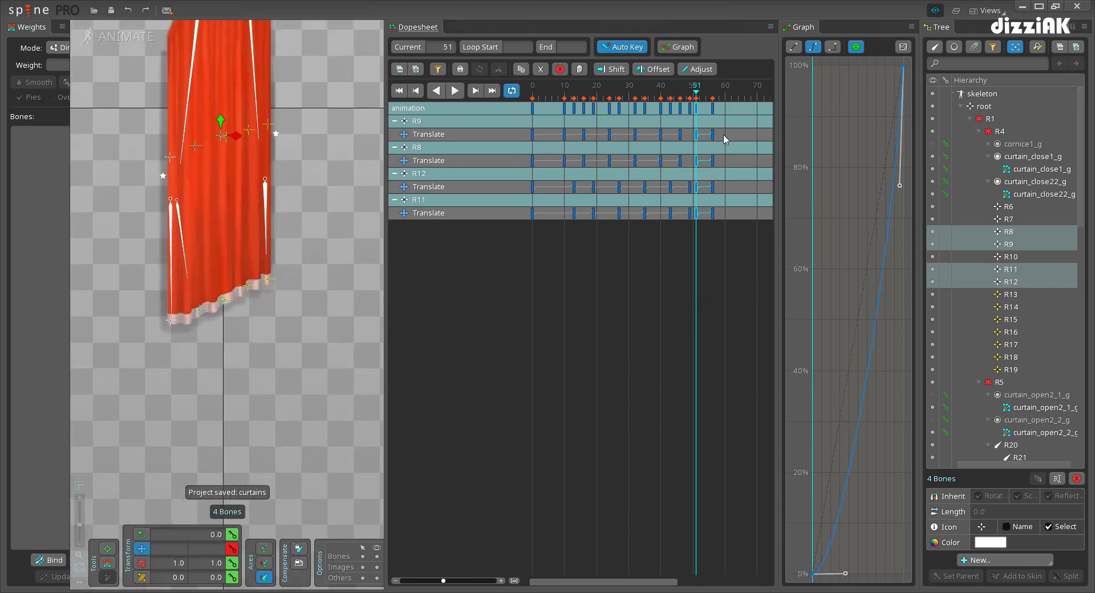
Play the curtain opening animation, save the project, and clear the bone selection
drag(287, 291, 289, 297)
key(d)
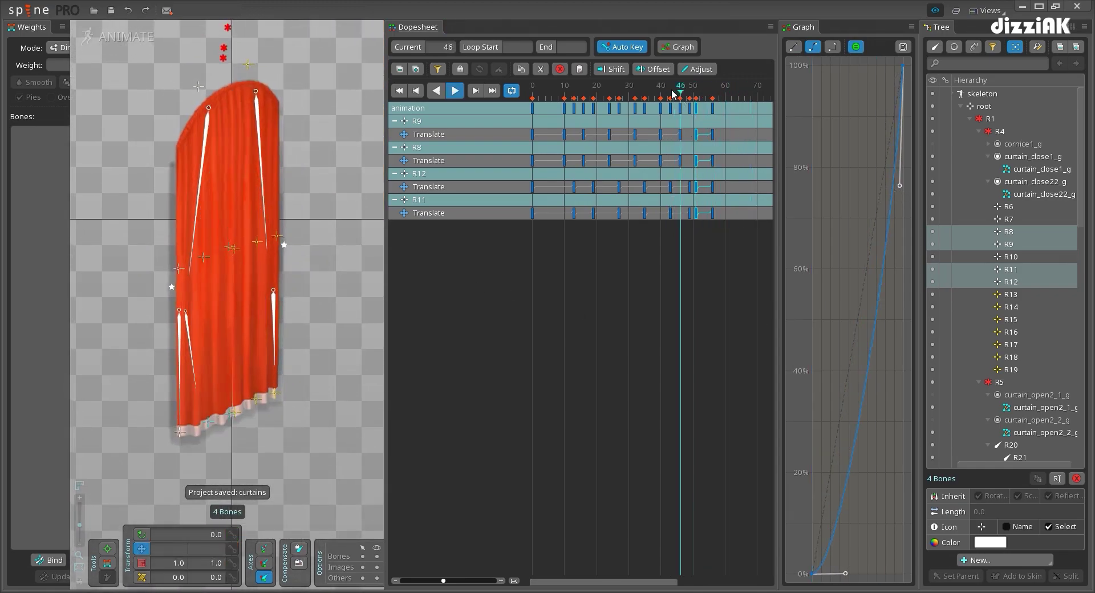
key(d)
key(ctrl+s)
key(space)
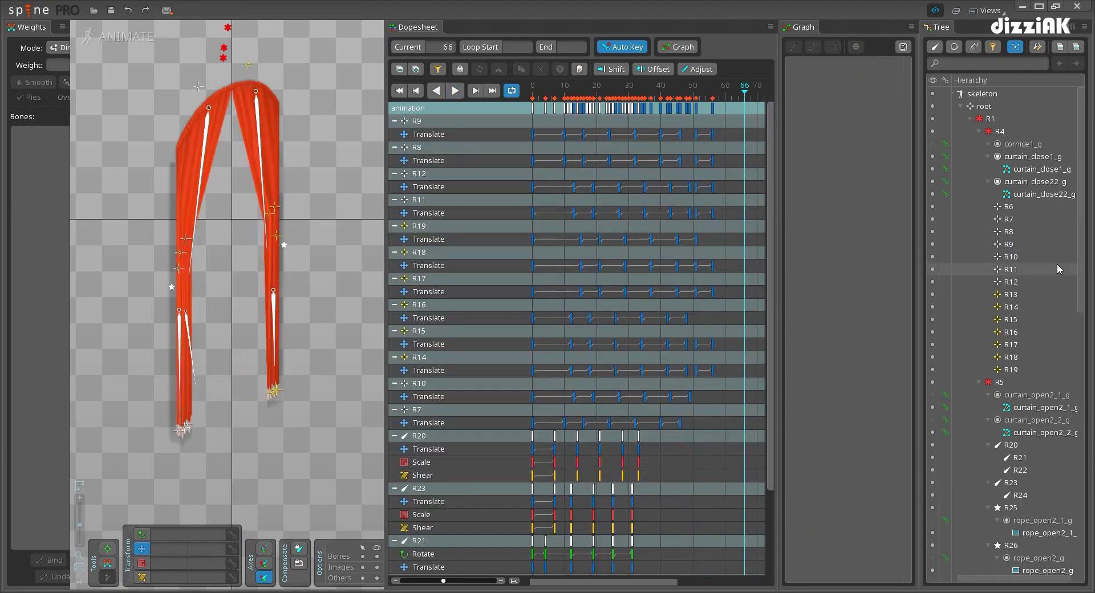
Make the curtain_open2_1_g and curtain_open2_2_g slots visible in Setup mode and return to Animate mode
click(120, 37)
scroll(870, 278, down, 6)
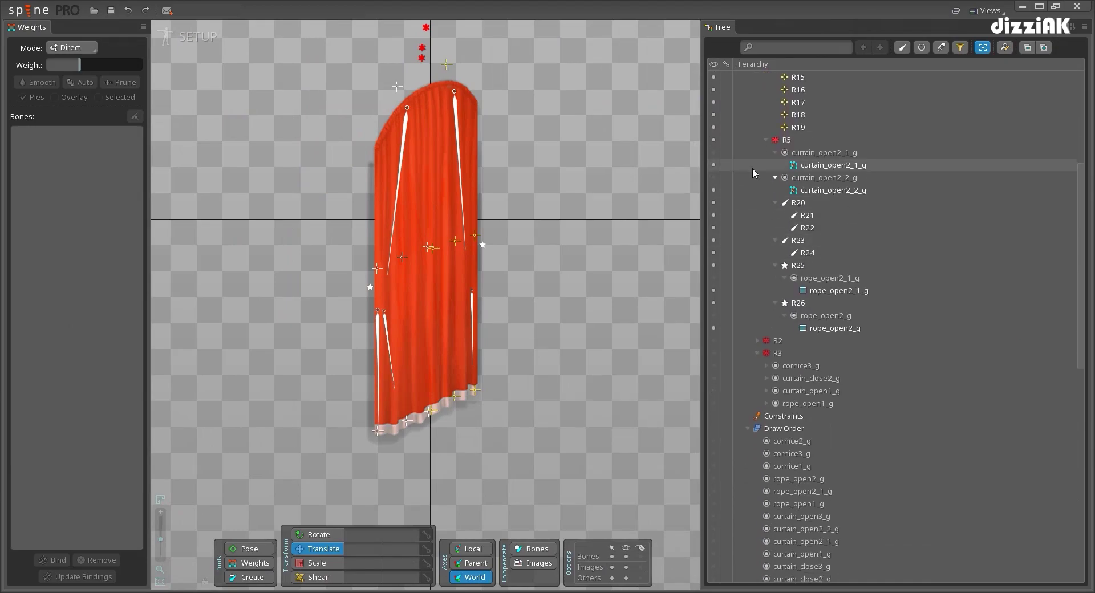
click(714, 152)
click(713, 177)
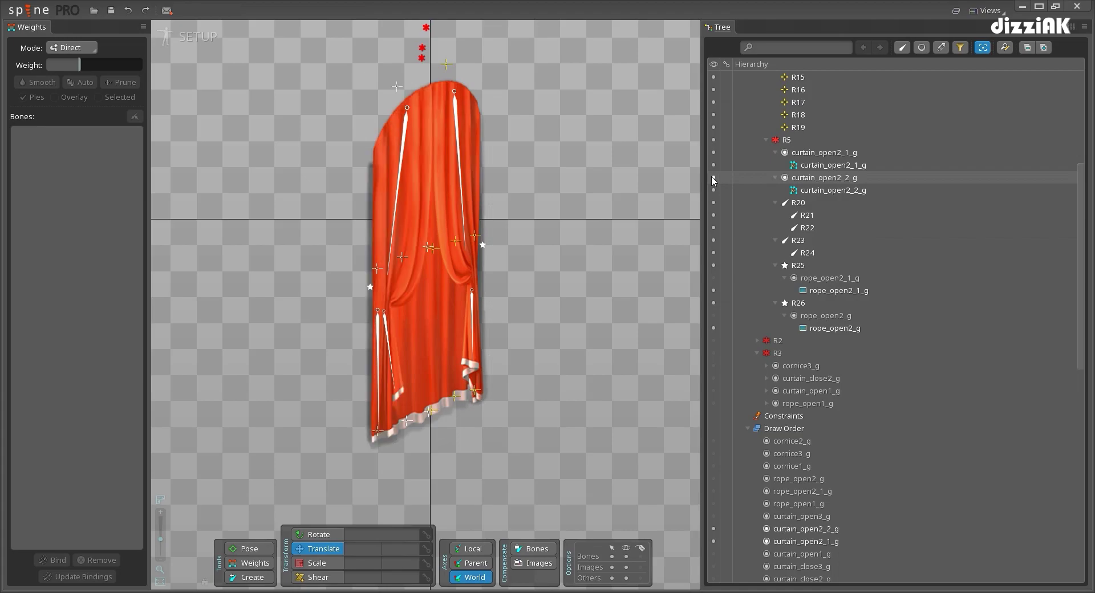
click(713, 278)
click(197, 37)
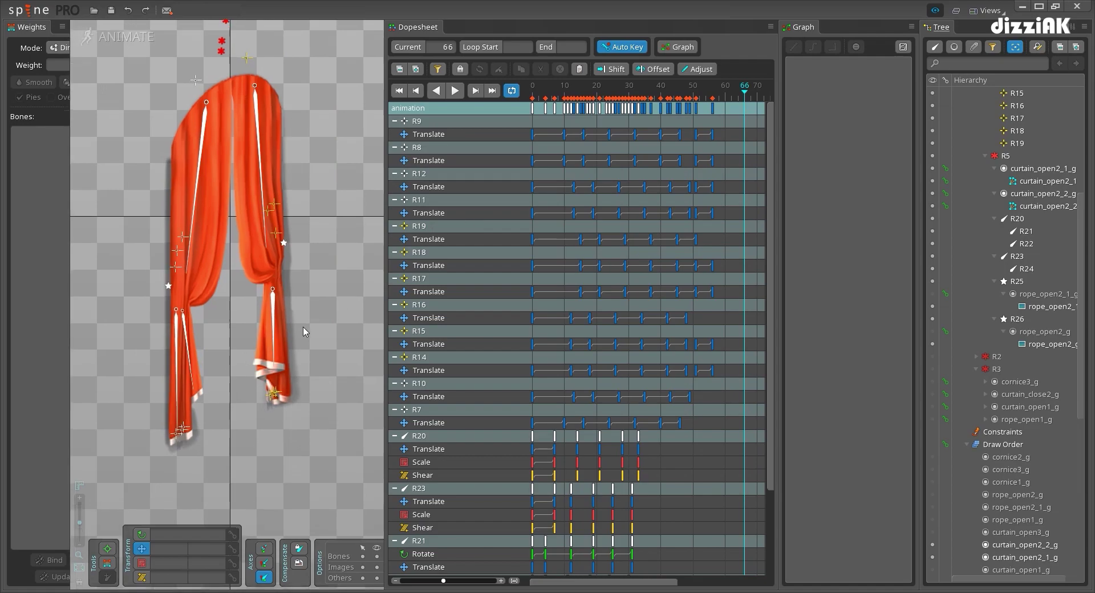
Shift all keys of bones R20 to R24 so they start at about frame 53, and save the project
click(166, 161)
ctrl+click(225, 159)
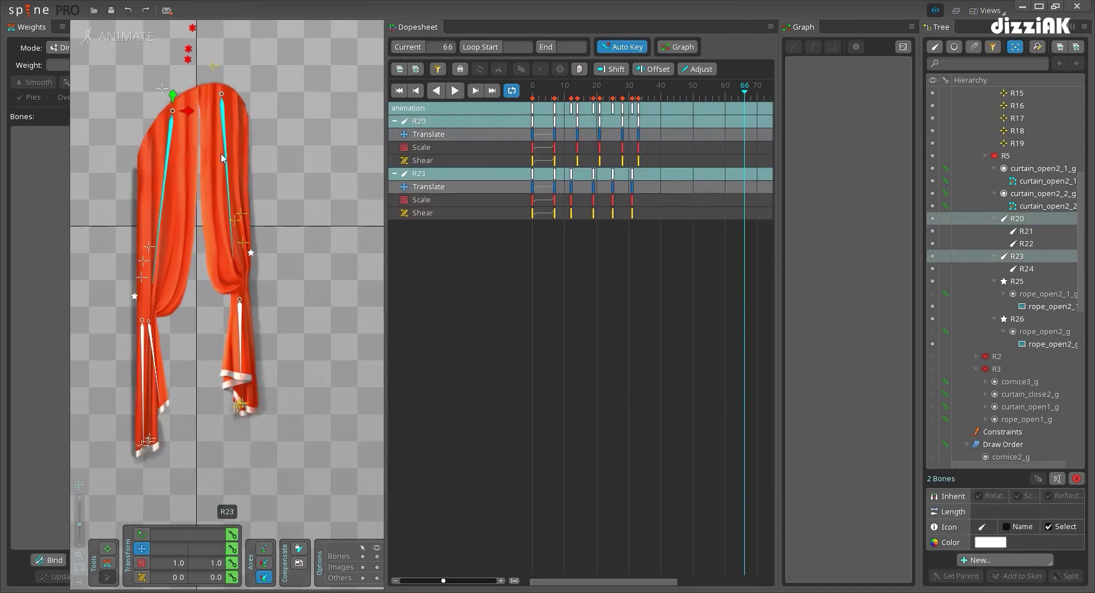
ctrl+click(143, 349)
ctrl+click(152, 345)
ctrl+click(240, 319)
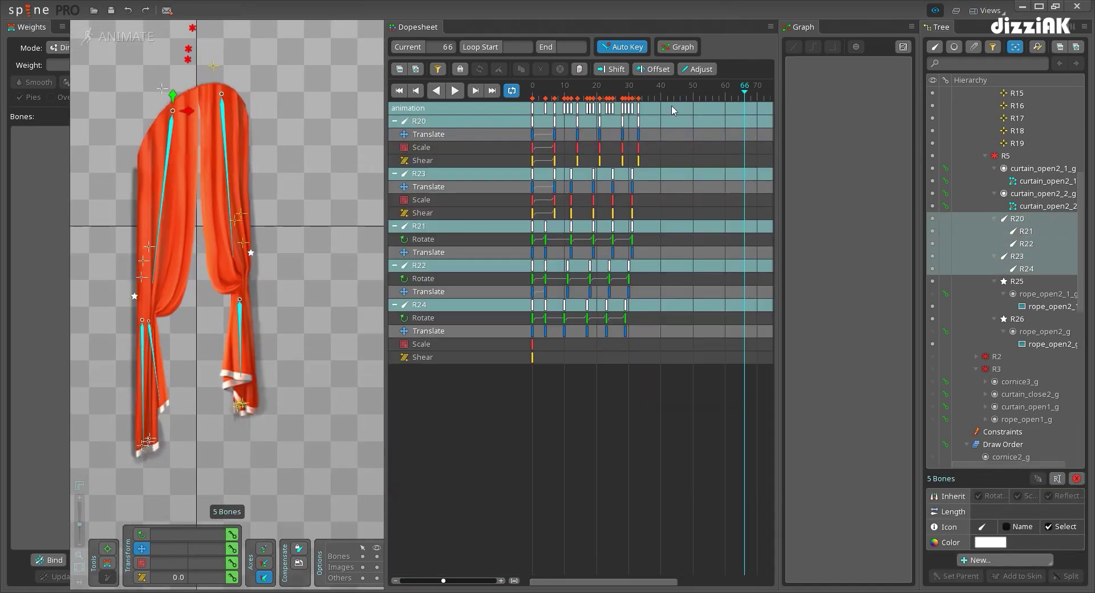
drag(671, 106, 633, 108)
scroll(605, 97, down, 2)
drag(599, 95, 639, 99)
key(d)
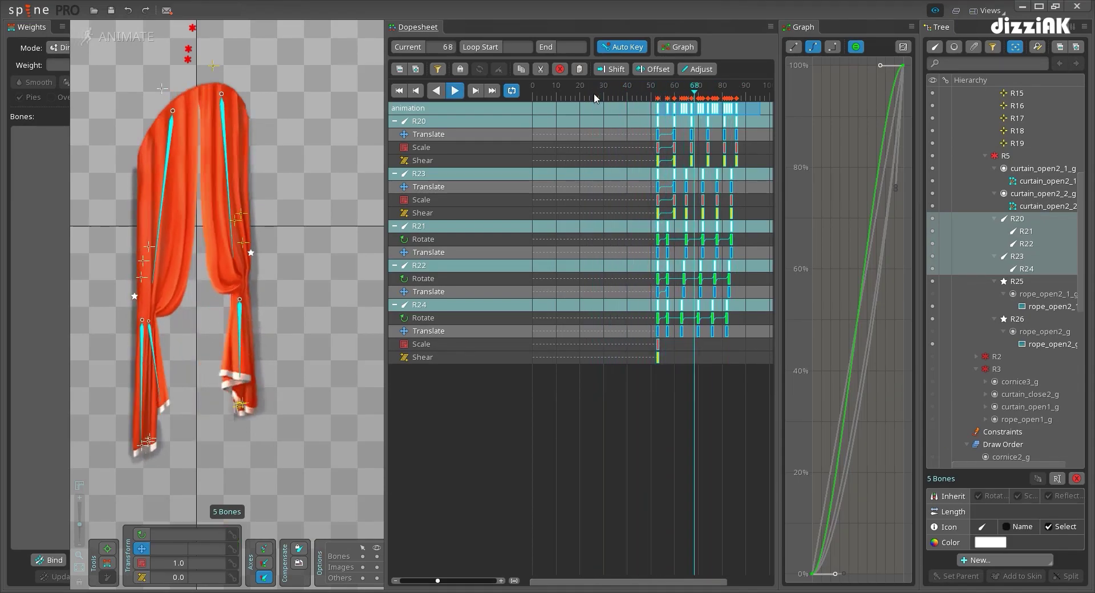
key(ctrl+s)
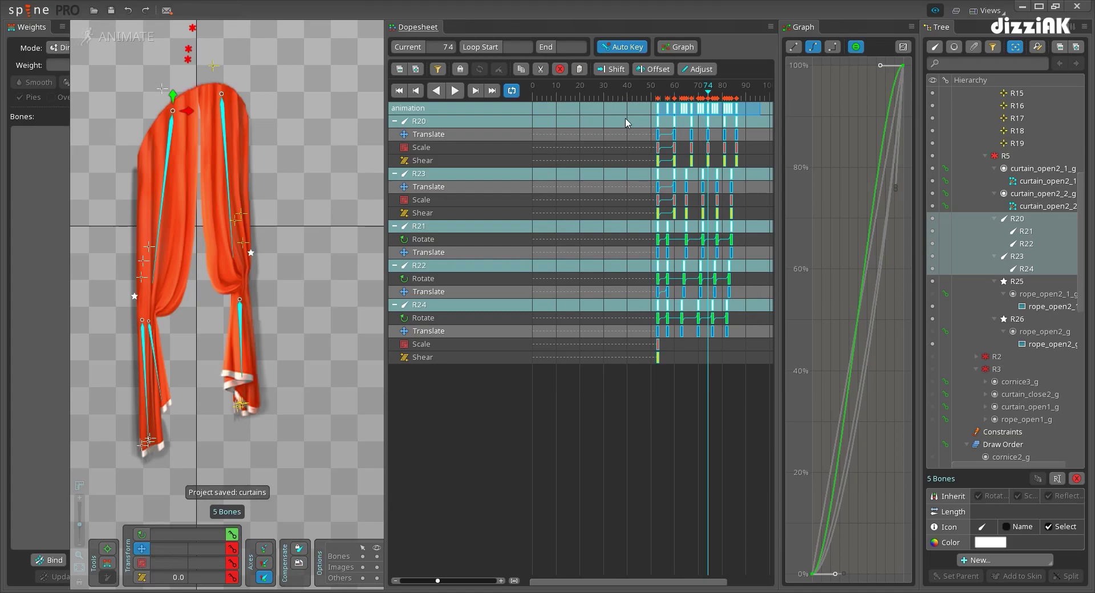
Copy the frame 53 keys of bones R20 to R24 to frame 0 and save the project
key(space)
click(165, 192)
ctrl+click(230, 228)
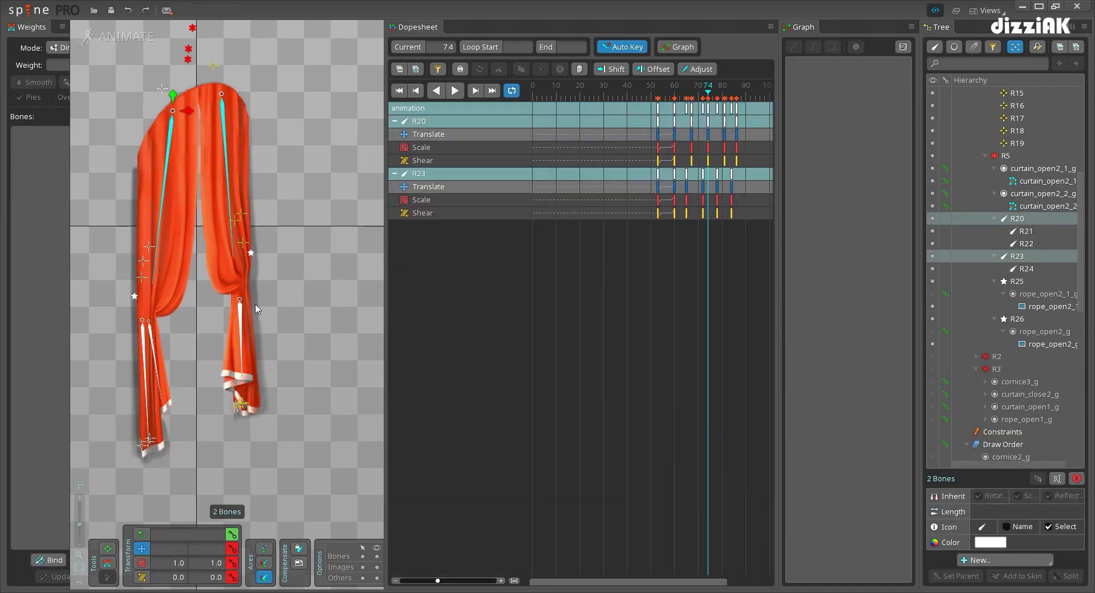
ctrl+click(242, 327)
ctrl+click(153, 342)
ctrl+click(144, 341)
click(658, 108)
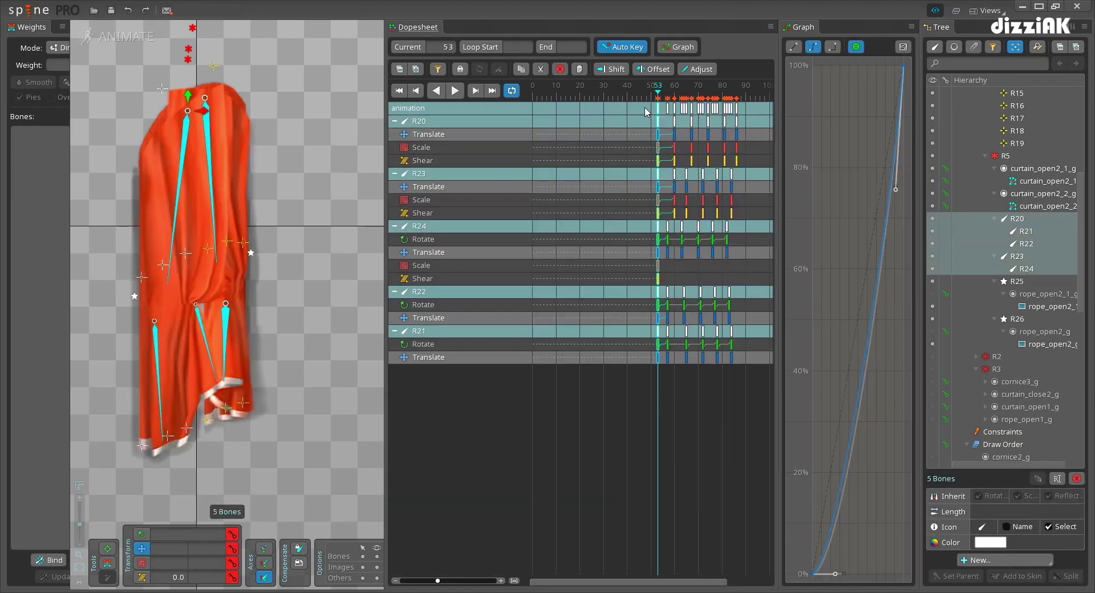
key(ctrl+c)
key(Home)
key(ctrl+v)
key(ctrl+s)
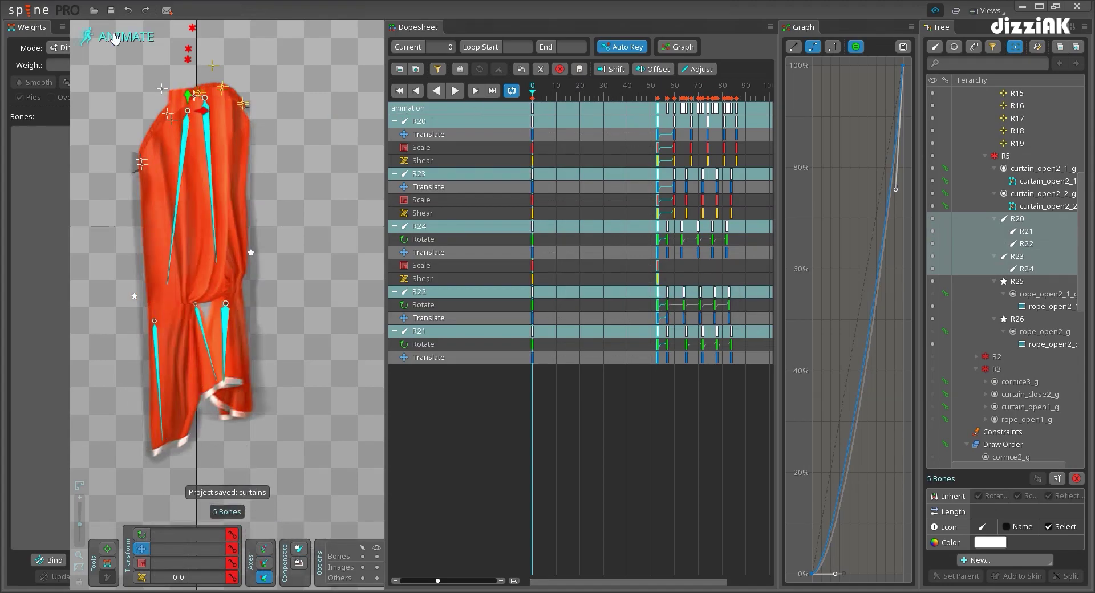
Key the curtain_close1_g and curtain_close22_g slot colors at frames 0 and 54, fade both to fully transparent at frame 56, and save
key(space)
scroll(1049, 171, up, 5)
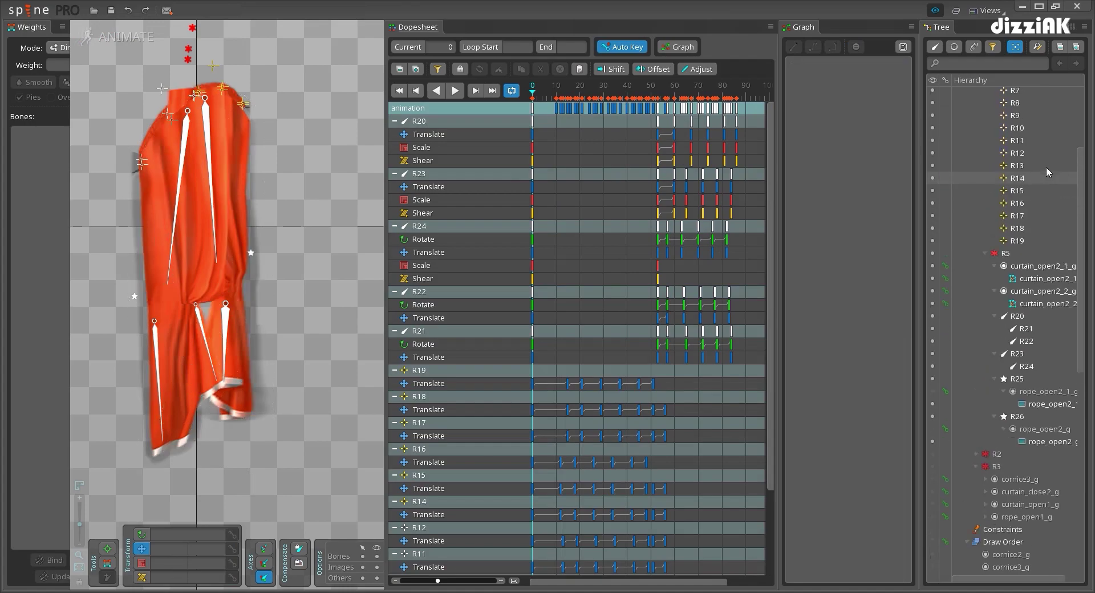
click(1015, 162)
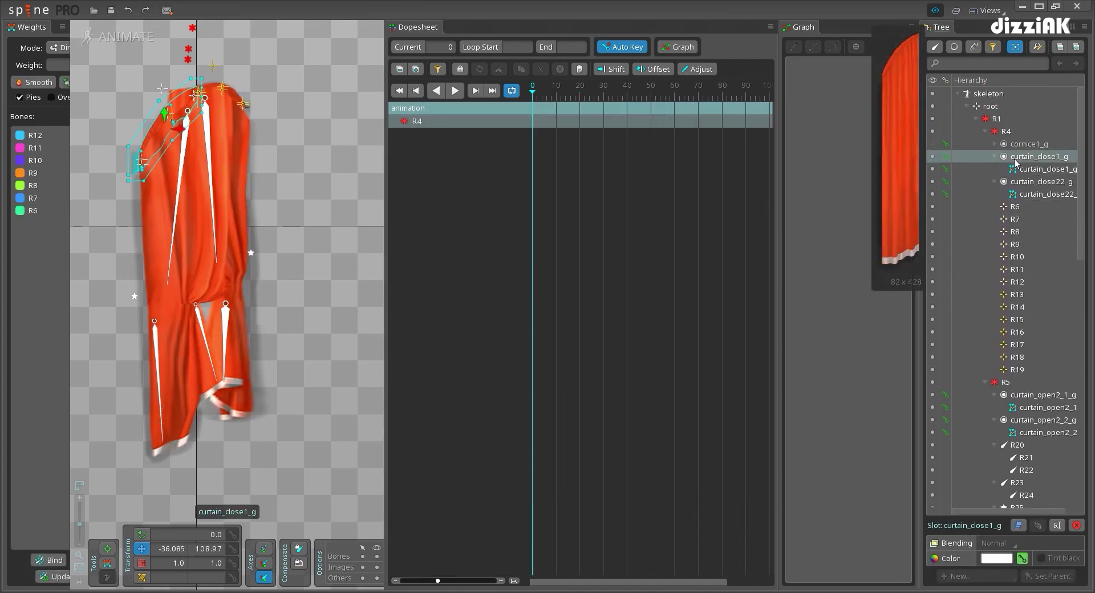
ctrl+click(1026, 182)
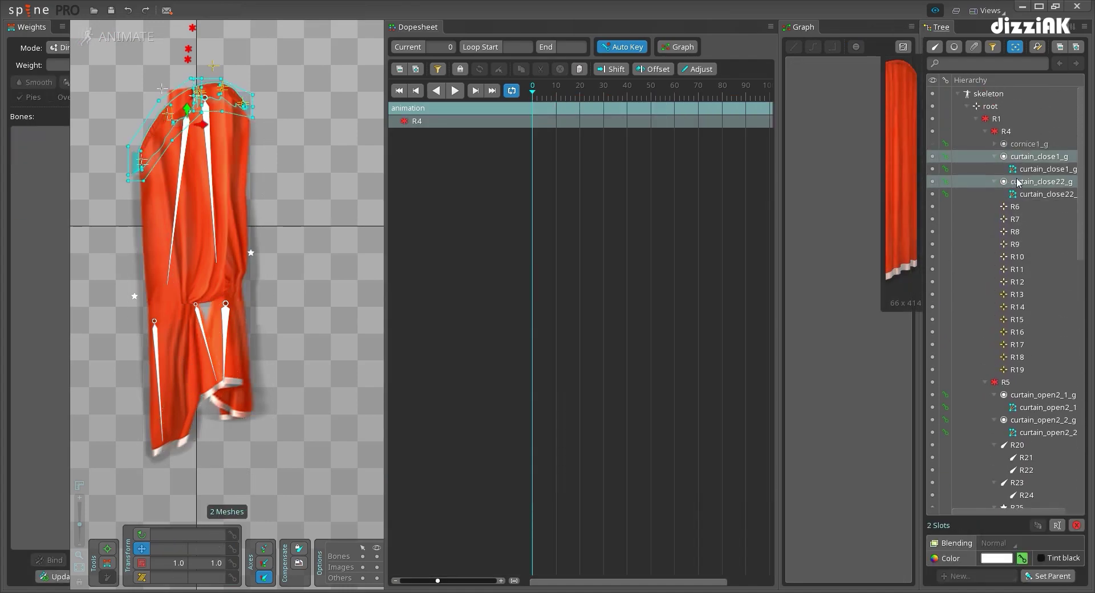
click(1023, 559)
drag(538, 94, 668, 95)
click(1022, 559)
click(997, 559)
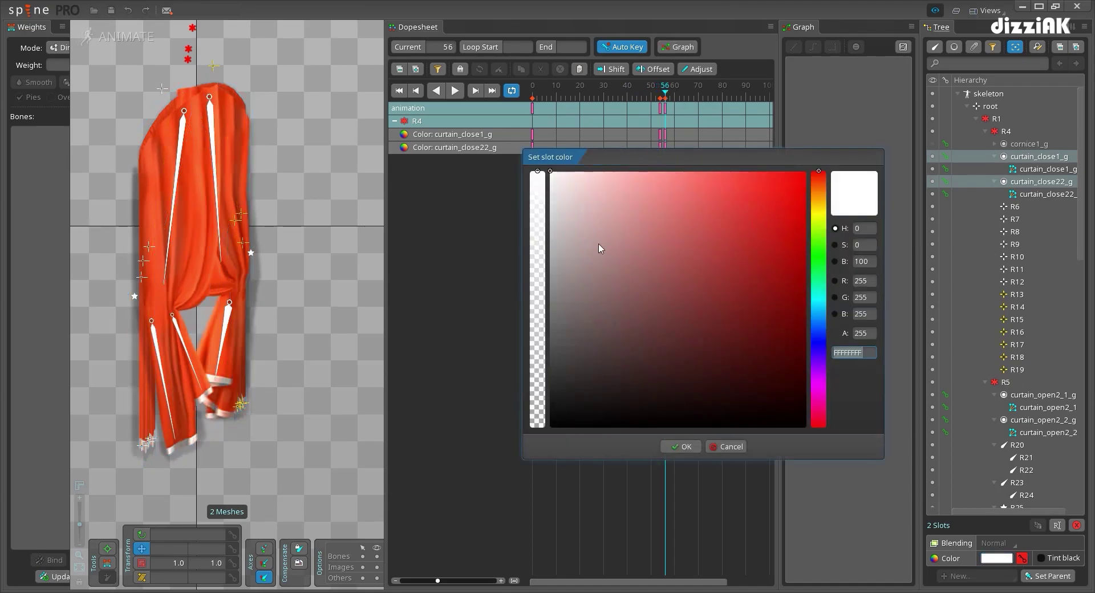
drag(538, 233, 526, 536)
click(684, 446)
mouse_move(656, 102)
mouse_down()
mouse_move(678, 103)
mouse_move(662, 107)
mouse_up()
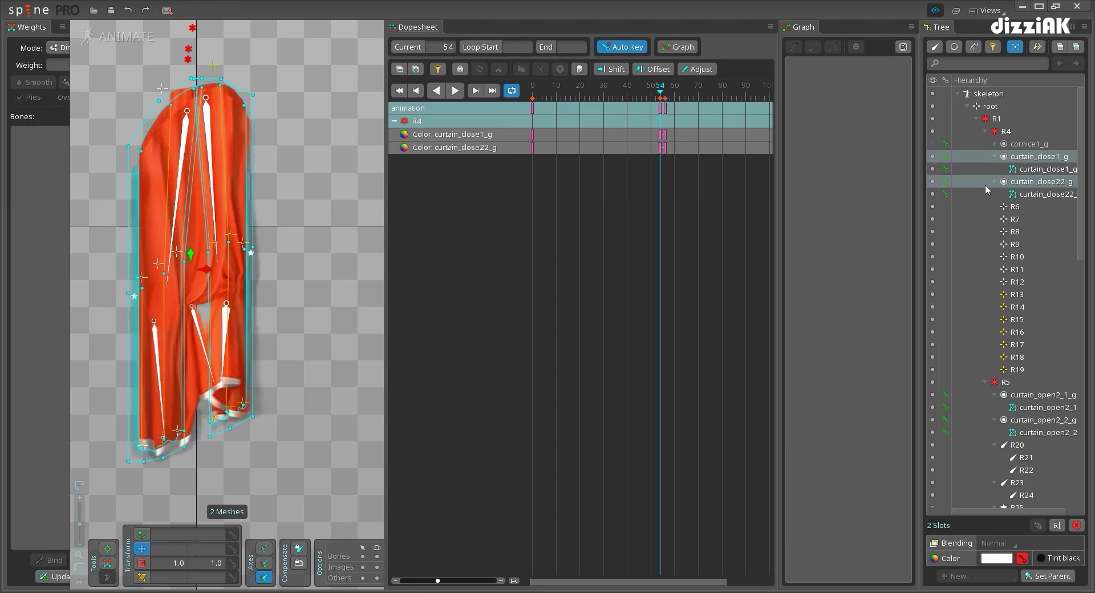
key(ctrl+s)
Key the colors of the curtain_open2_1_g and curtain_open2_2_g slots as fully transparent at frame 0
scroll(1004, 228, down, 7)
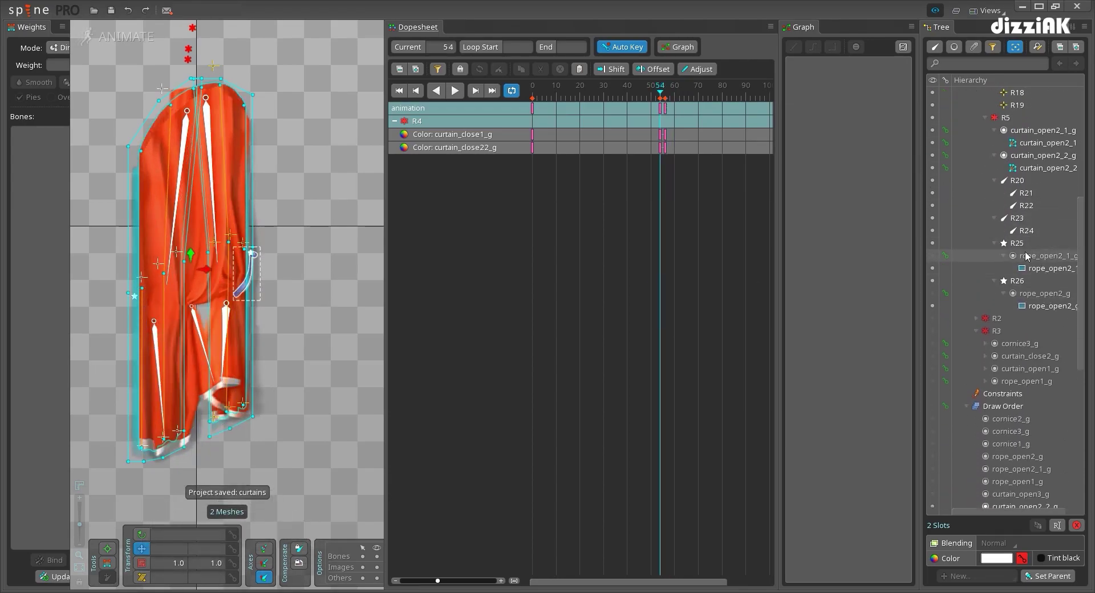
scroll(1023, 255, up, 1)
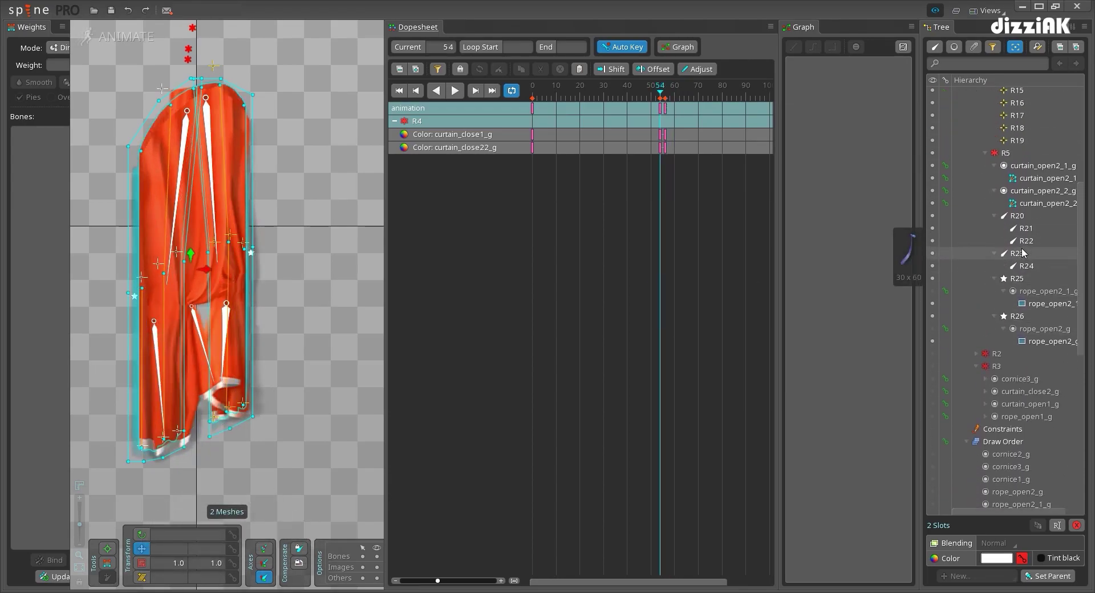
click(1013, 169)
ctrl+click(1015, 193)
click(533, 98)
click(1022, 558)
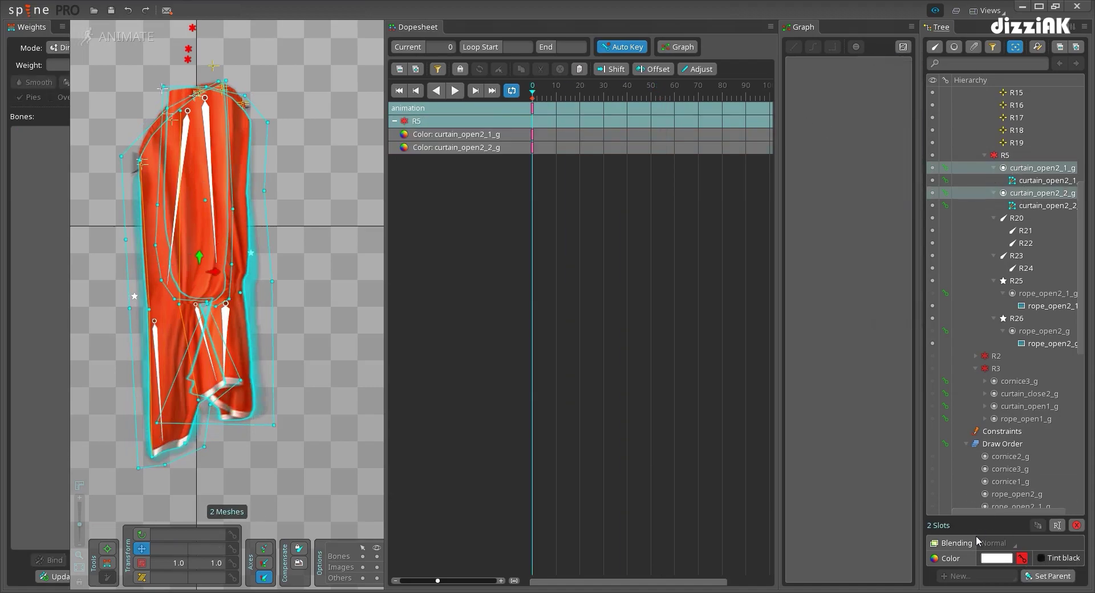
click(1004, 561)
drag(538, 353, 548, 448)
click(680, 448)
Key both curtain_open2 slots as transparent at frame 54 and fully opaque white at frame 57
drag(609, 94, 670, 98)
click(996, 558)
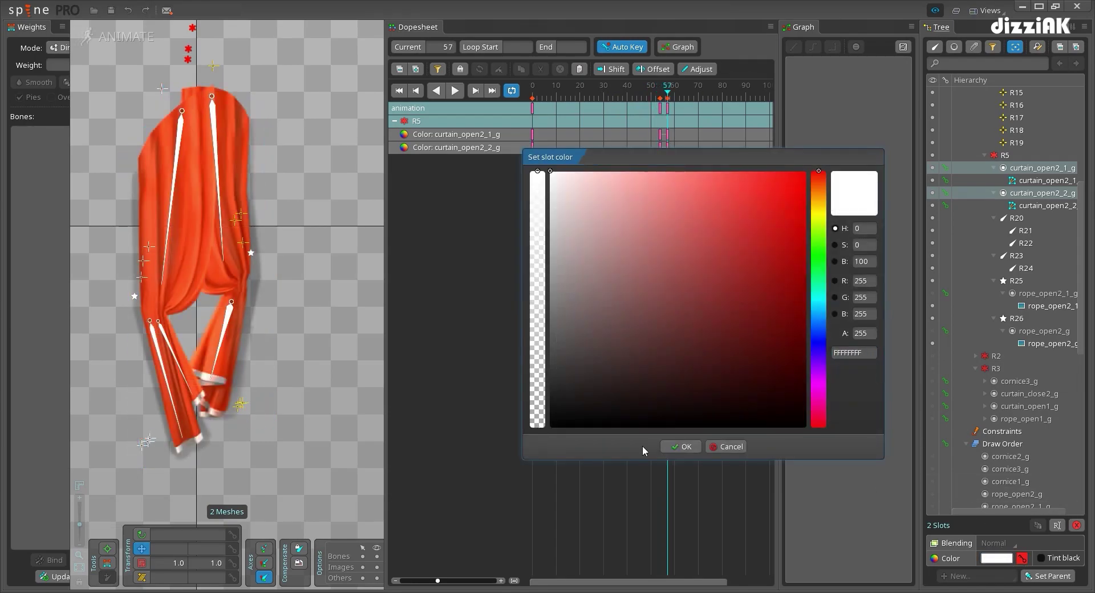
click(679, 447)
Move the fade-in color keys of both curtain_open2 slots to frames 52 and 56 and check the transition
click(661, 108)
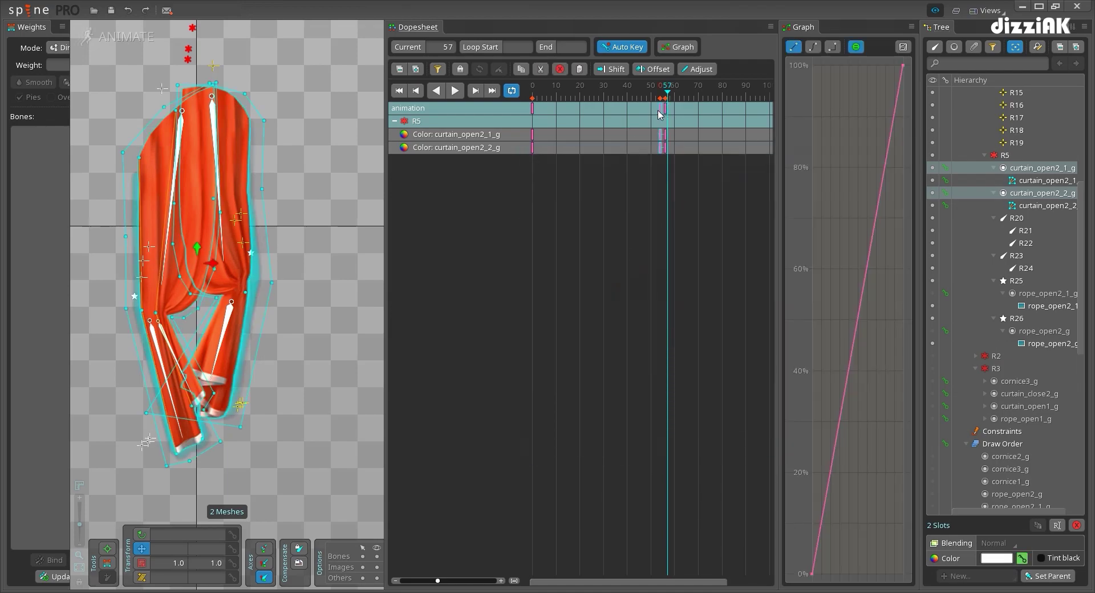
drag(661, 107, 662, 108)
drag(665, 99, 645, 96)
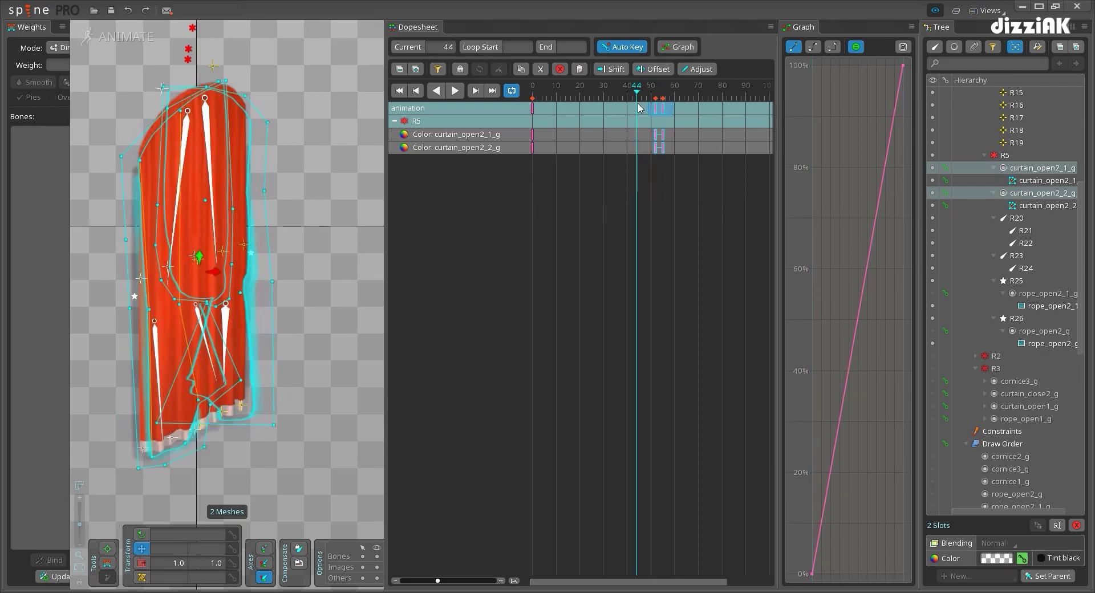
key(space)
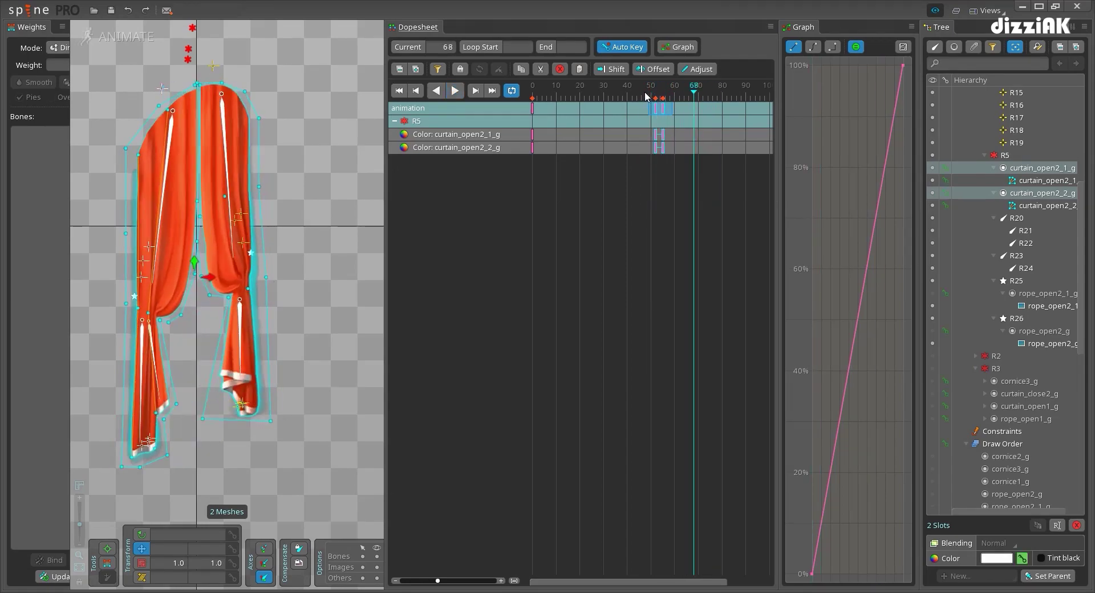
click(664, 97)
click(665, 116)
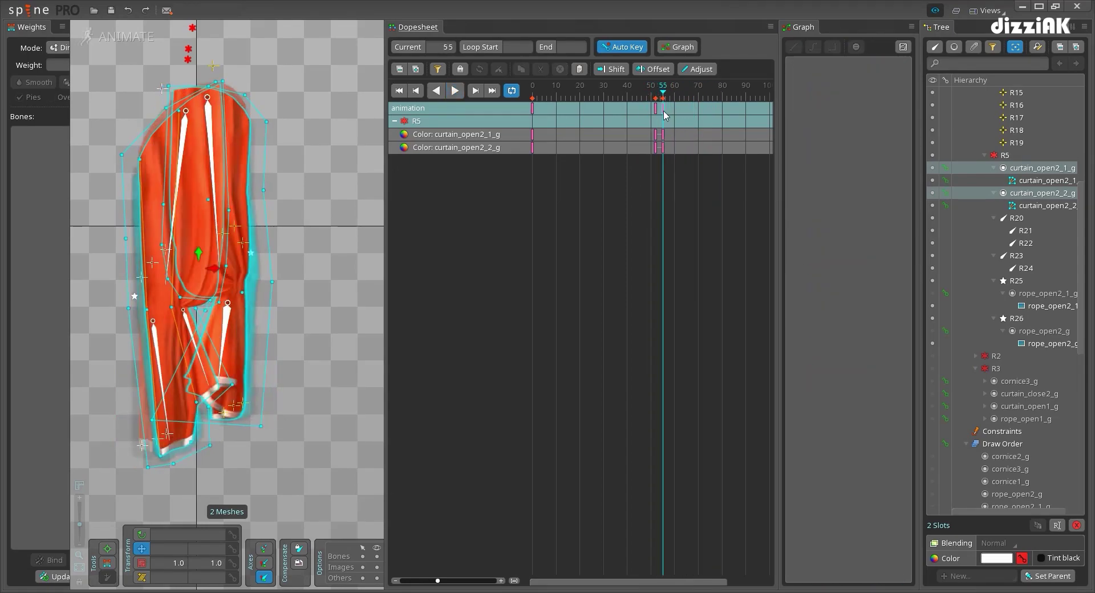
drag(643, 101, 662, 103)
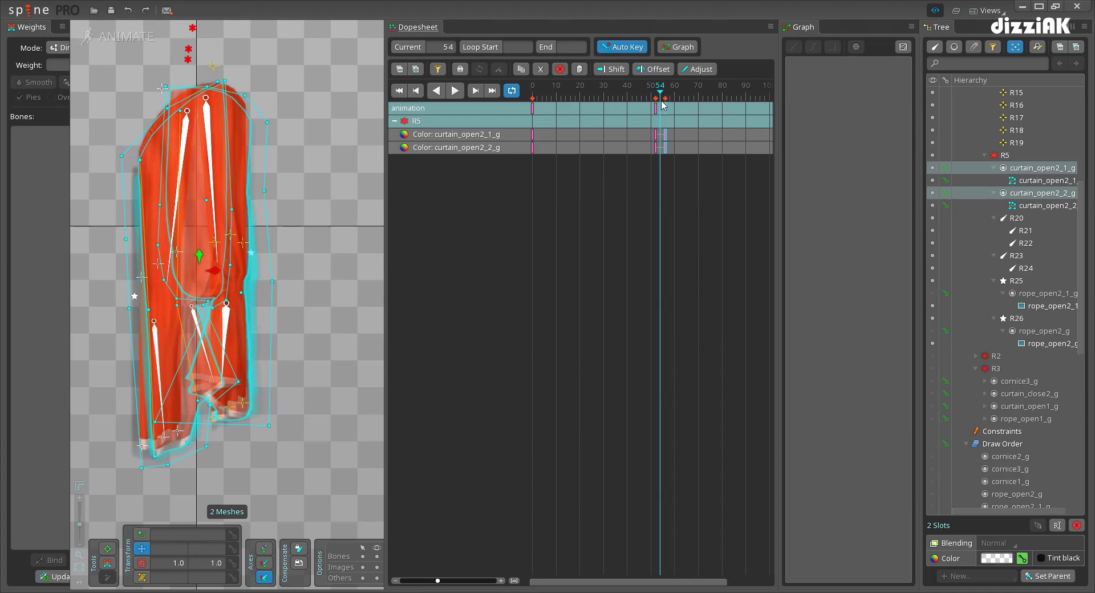
scroll(269, 263, up, 1)
drag(269, 263, 318, 241)
drag(649, 102, 668, 109)
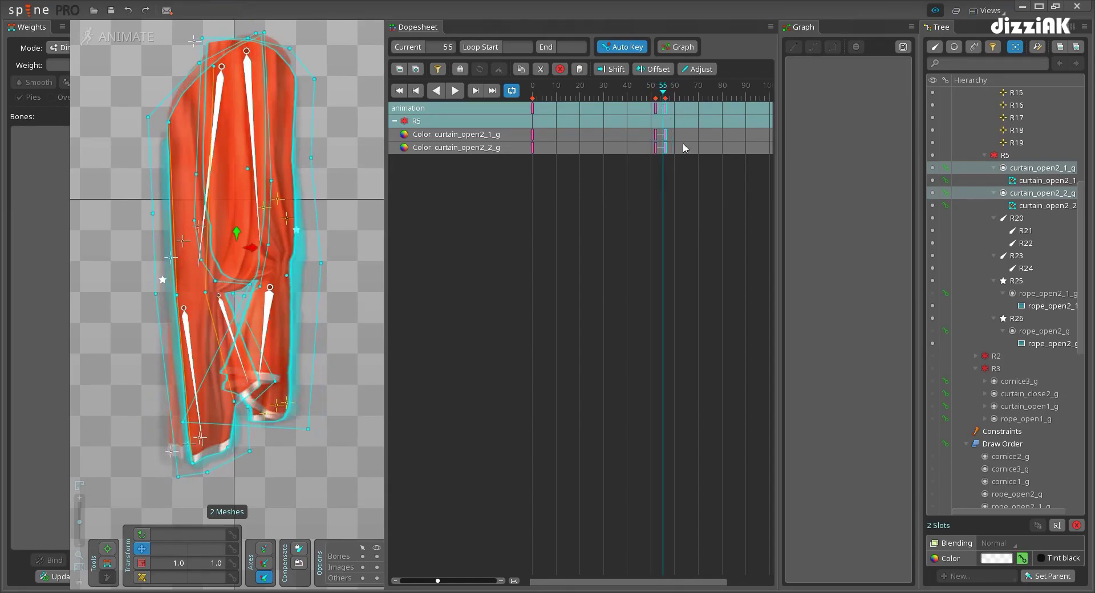
Check the fade-out color keys of the curtain_close1_g and curtain_close22_g slots and play the animation with the bones hidden
click(660, 110)
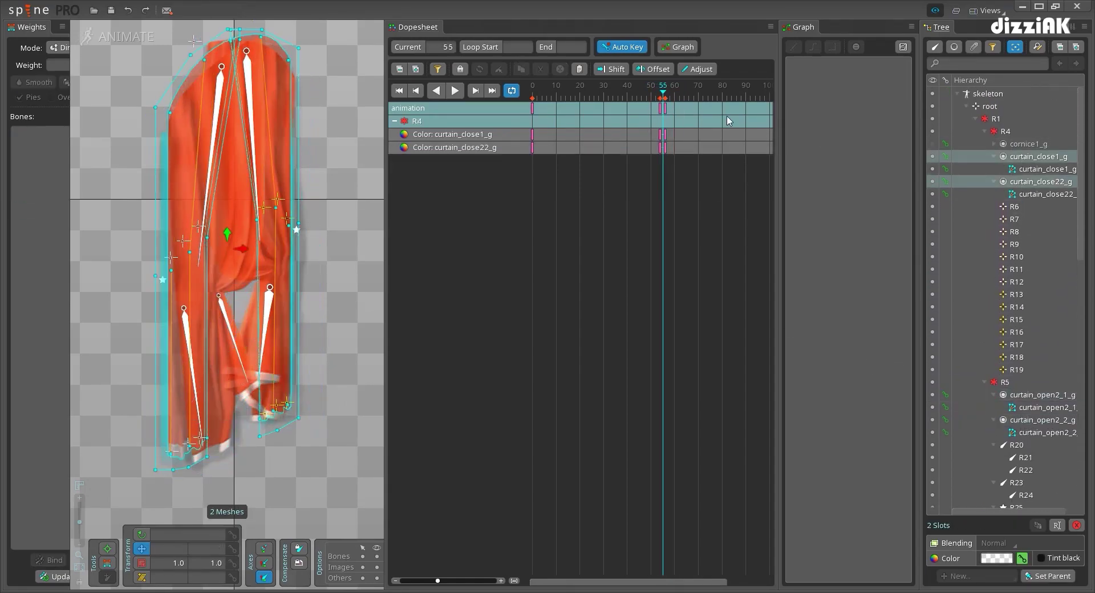
click(696, 110)
mouse_move(670, 114)
mouse_down()
mouse_move(670, 101)
mouse_move(660, 106)
mouse_up()
mouse_move(672, 99)
mouse_down()
mouse_move(621, 101)
mouse_move(663, 98)
mouse_up()
key(d)
key(d)
click(378, 556)
key(space)
click(608, 101)
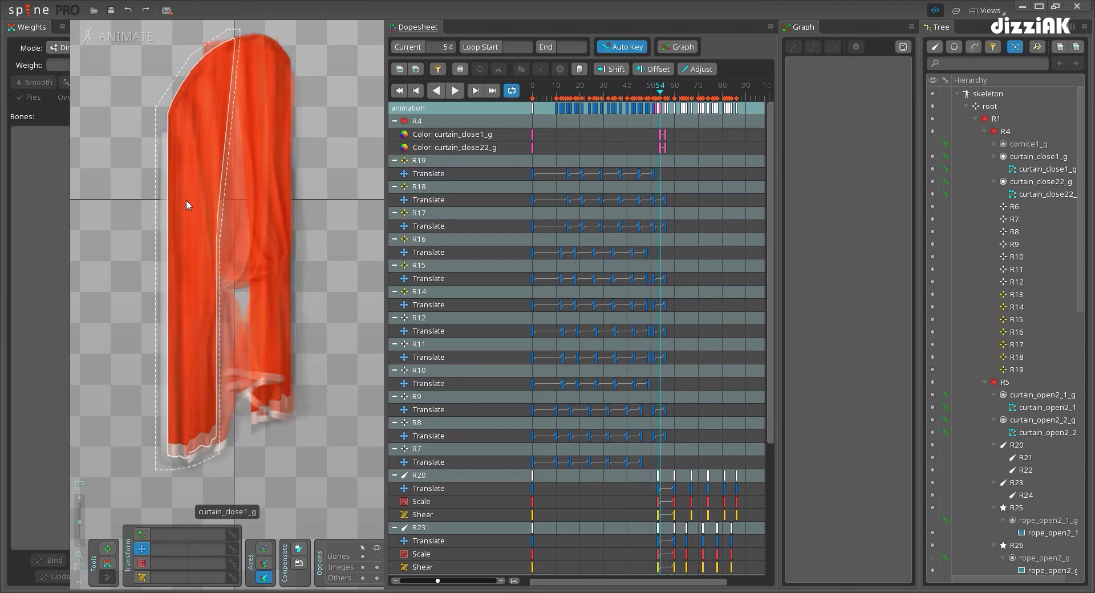
Shift the opening keys of bones R20 to R24 and the color keys of both curtain_open2 slots one frame earlier, leaving frame 0
click(377, 556)
click(214, 154)
ctrl+click(189, 360)
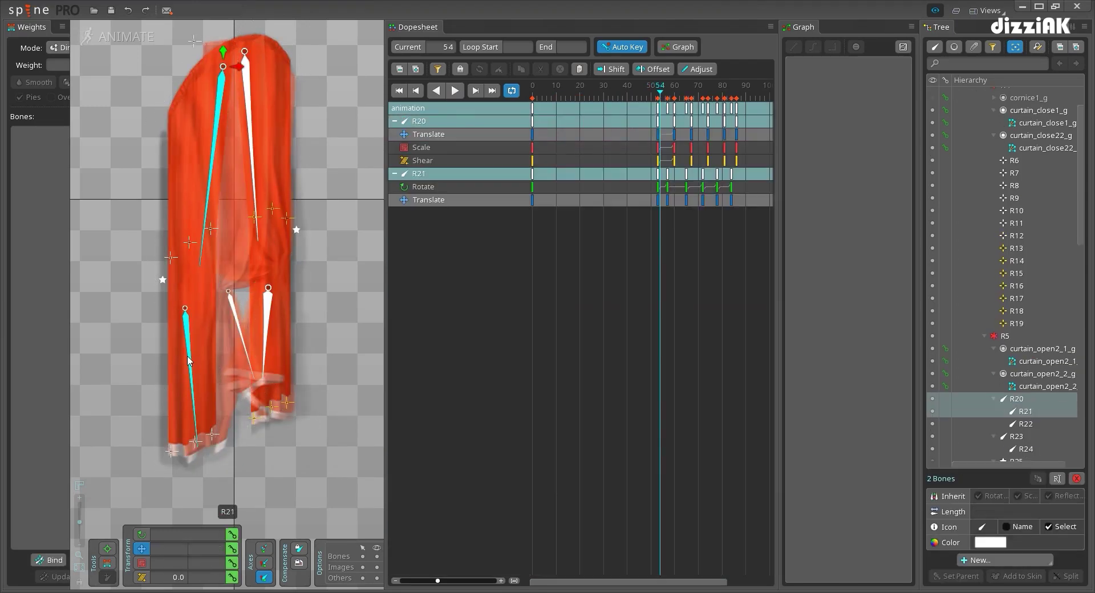
ctrl+click(237, 318)
ctrl+click(266, 322)
ctrl+click(257, 204)
drag(753, 105, 659, 97)
key(ctrl+z)
drag(757, 111, 645, 114)
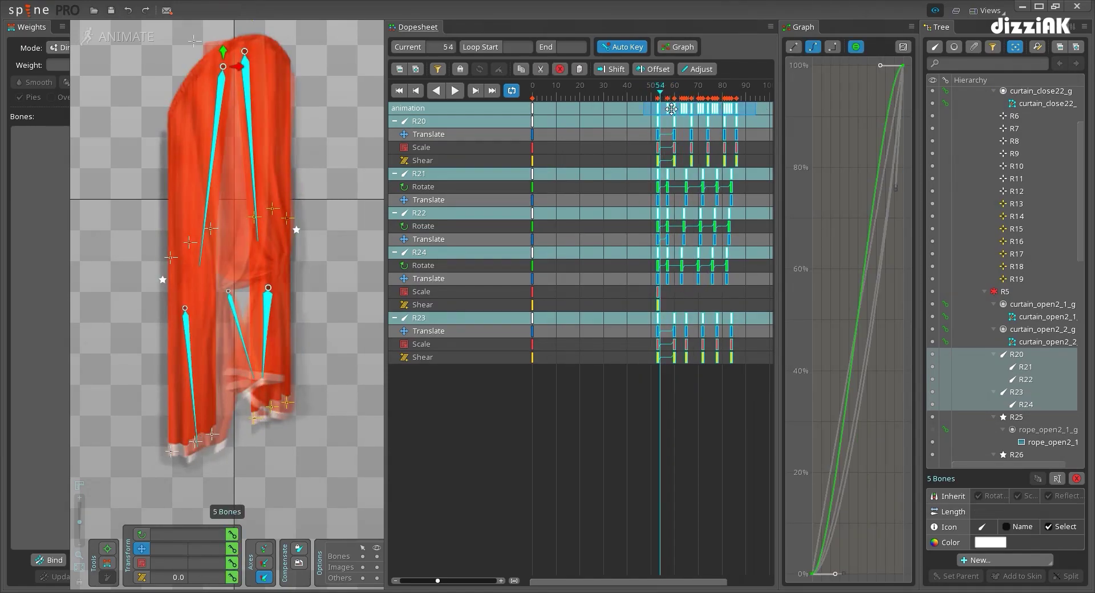
ctrl+click(1015, 307)
ctrl+click(1018, 330)
drag(750, 108, 629, 94)
Play the animation, clear the selection, save the project, and inspect the curtain transition around frame 53 with the bones hidden
key(d)
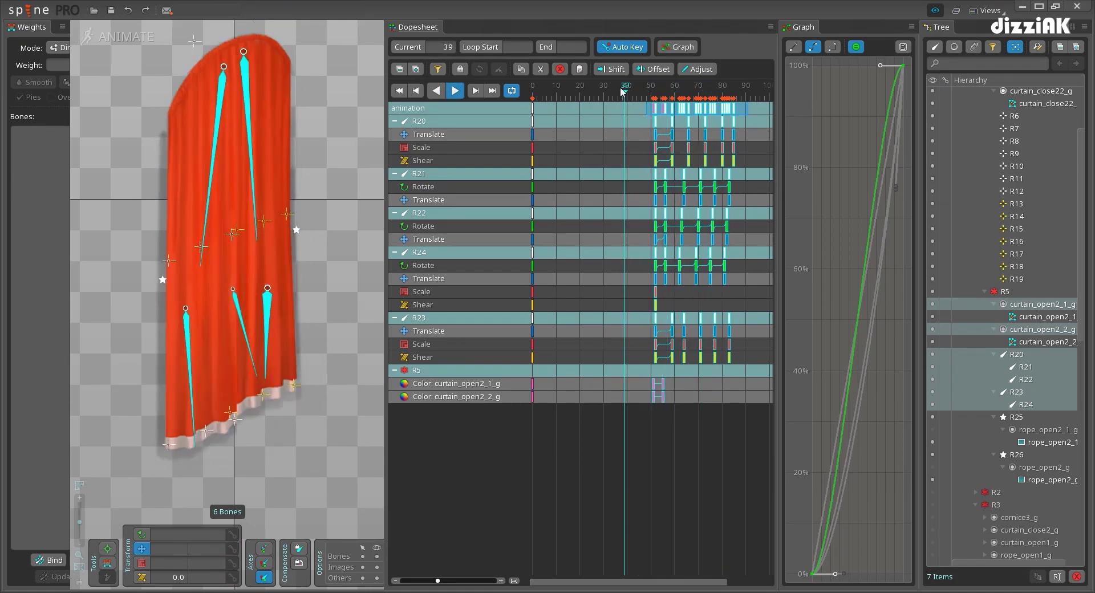
drag(534, 91, 545, 91)
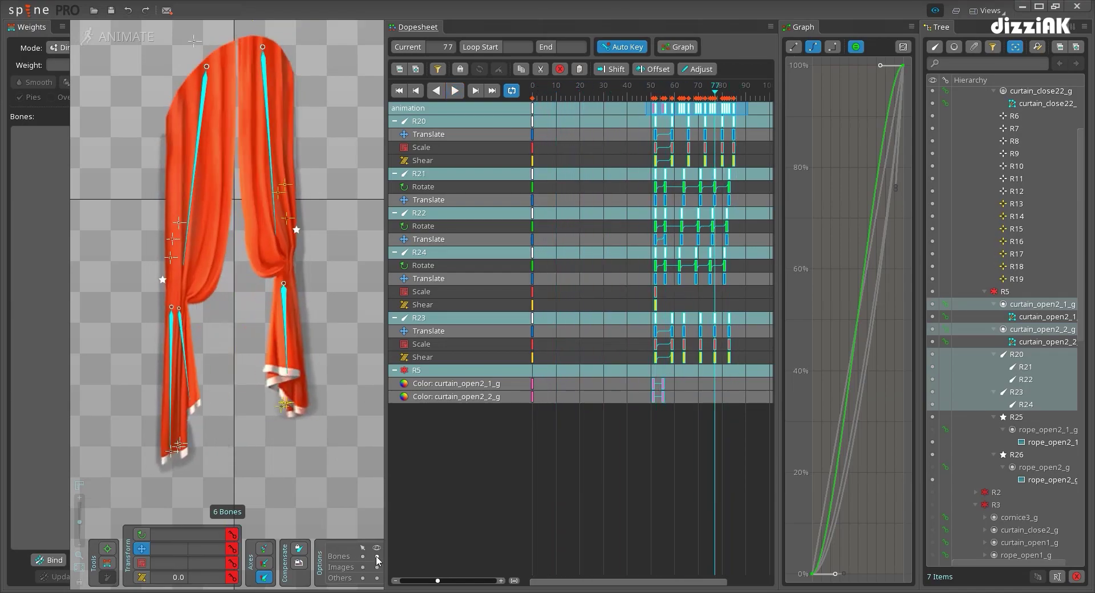
click(345, 379)
key(ctrl+s)
drag(558, 87, 661, 94)
click(970, 352)
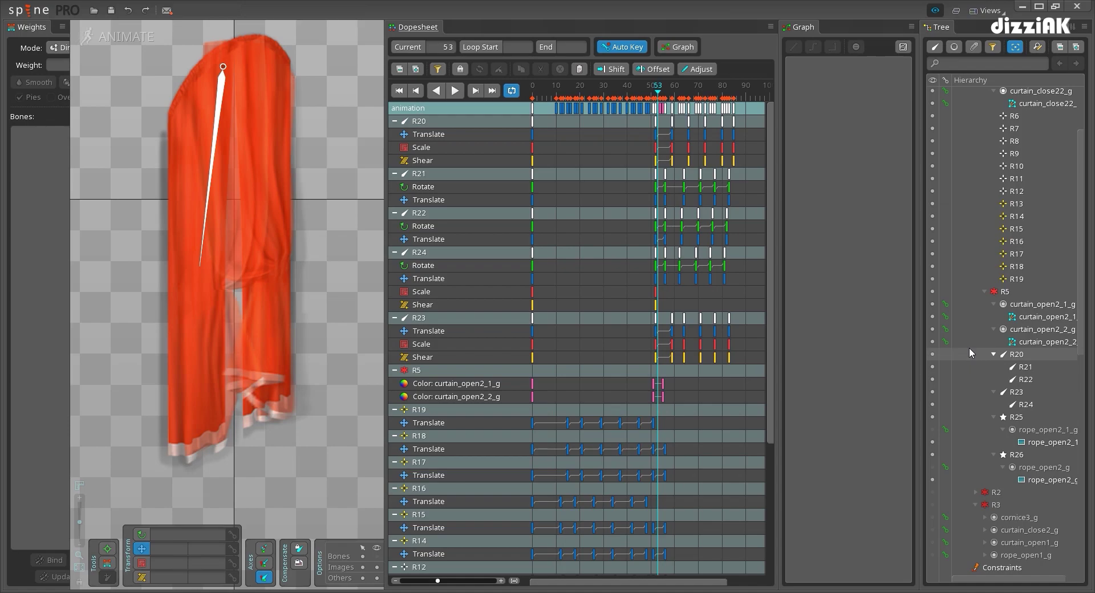
drag(659, 96, 669, 110)
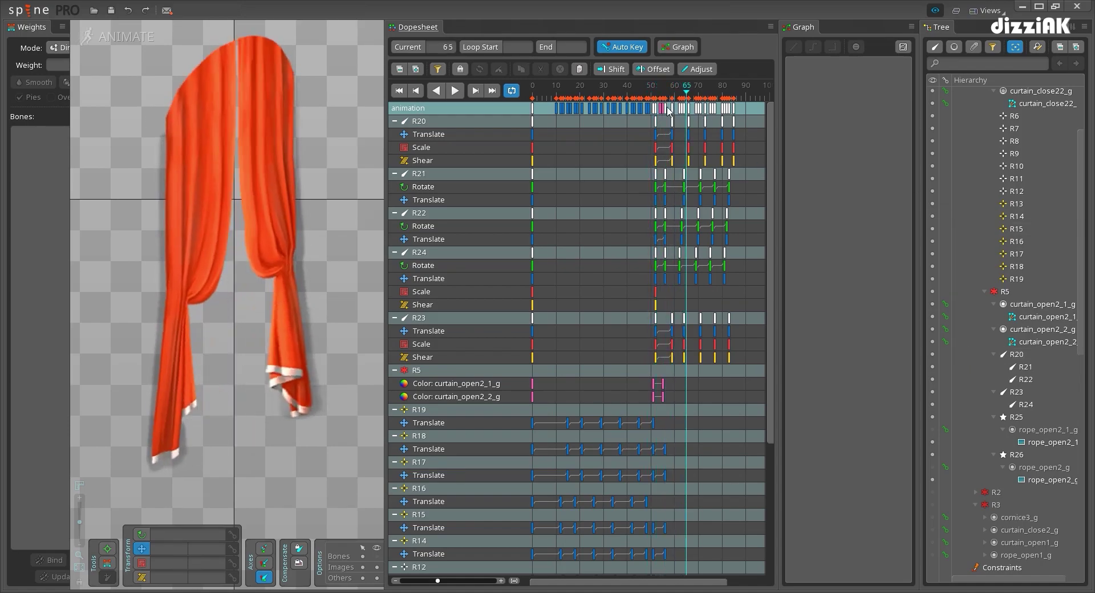
Make the cornice1_g slot visible in Setup mode, return to Animate mode, and check the animation up to frame 52
click(123, 37)
scroll(834, 162, up, 3)
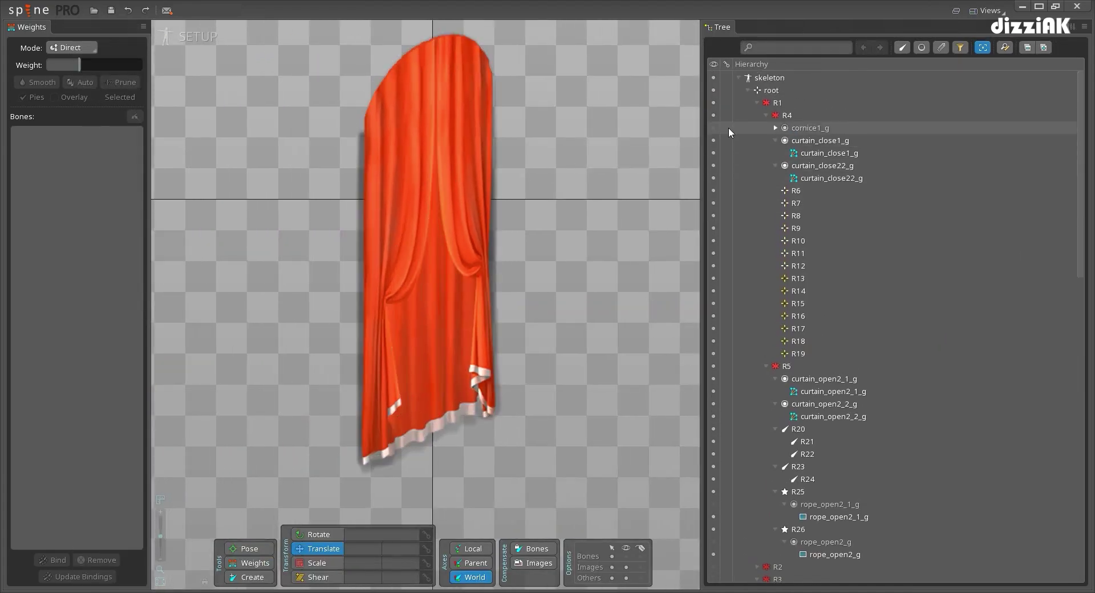
click(197, 36)
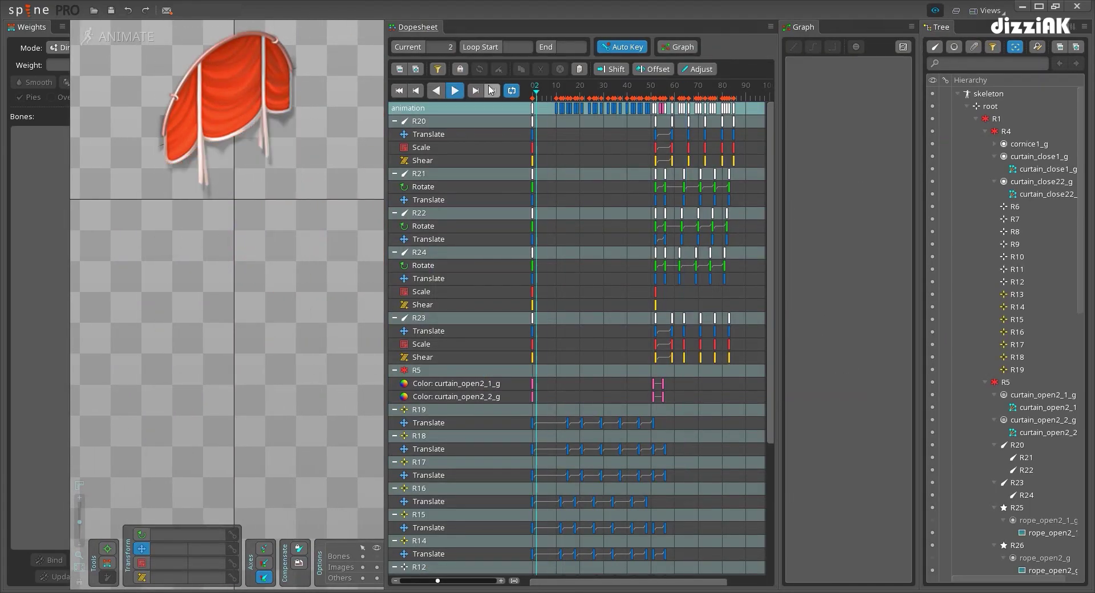
drag(545, 94, 656, 100)
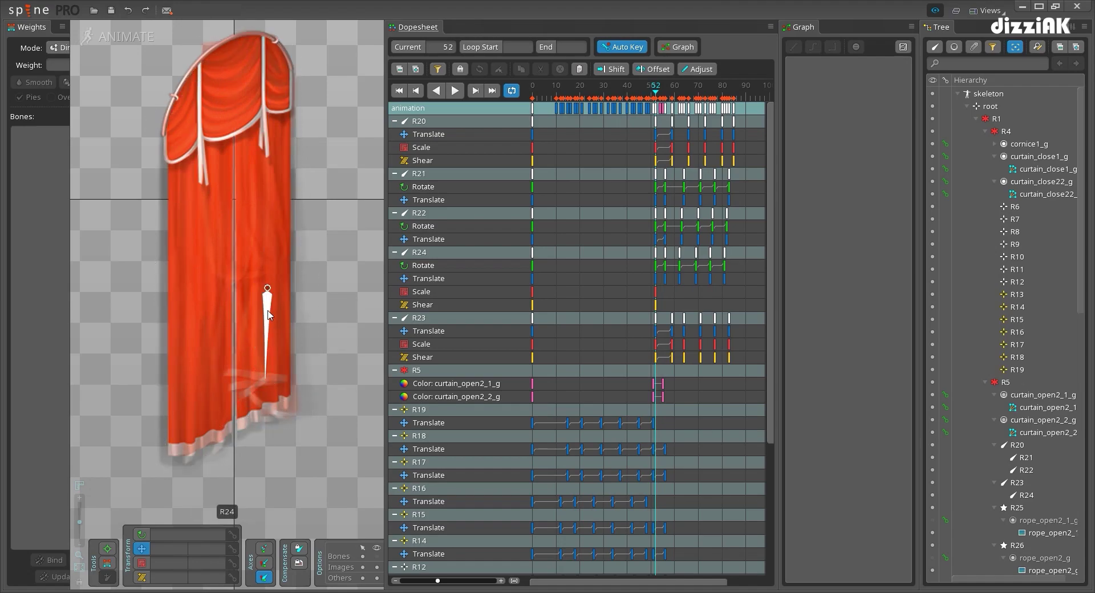
Add deform keys to the curtain_open2_1_g mesh at frames 0, 51 and 59
click(247, 297)
drag(656, 97, 526, 91)
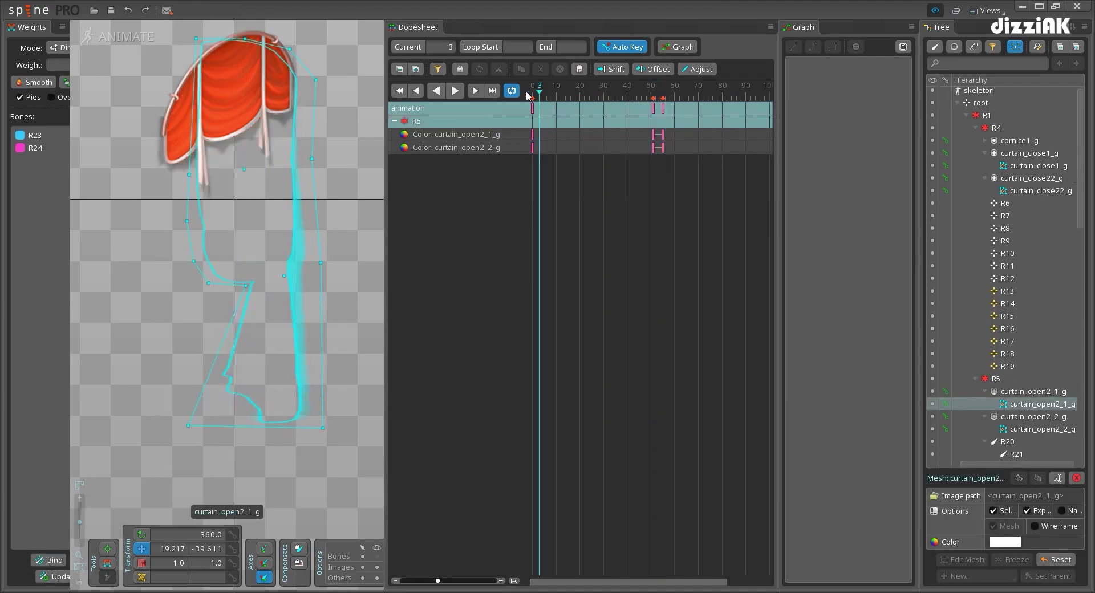
click(940, 406)
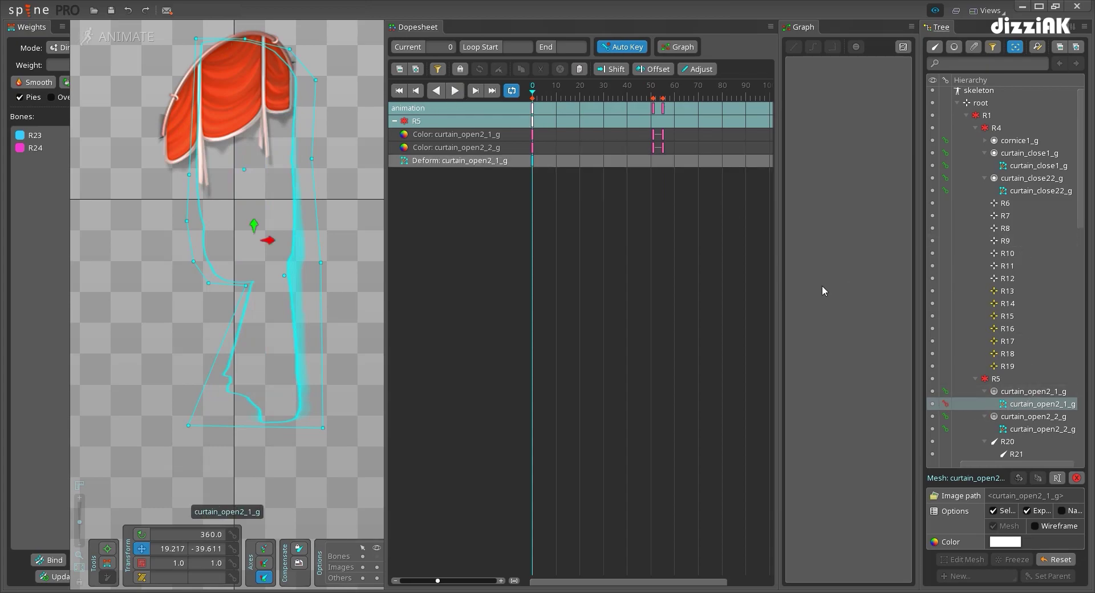
click(654, 96)
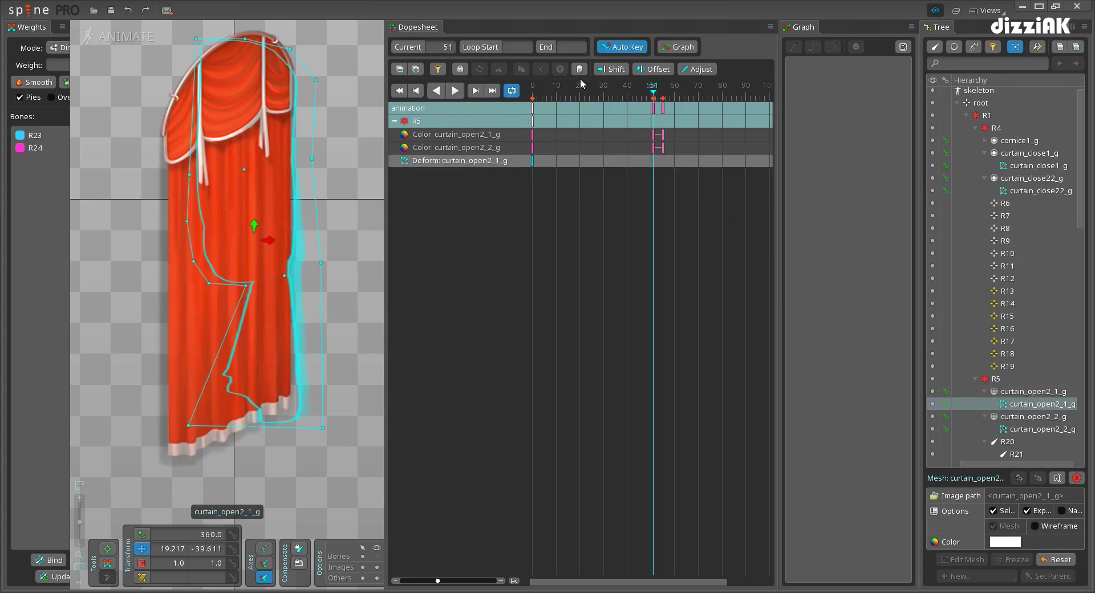
drag(551, 90, 673, 93)
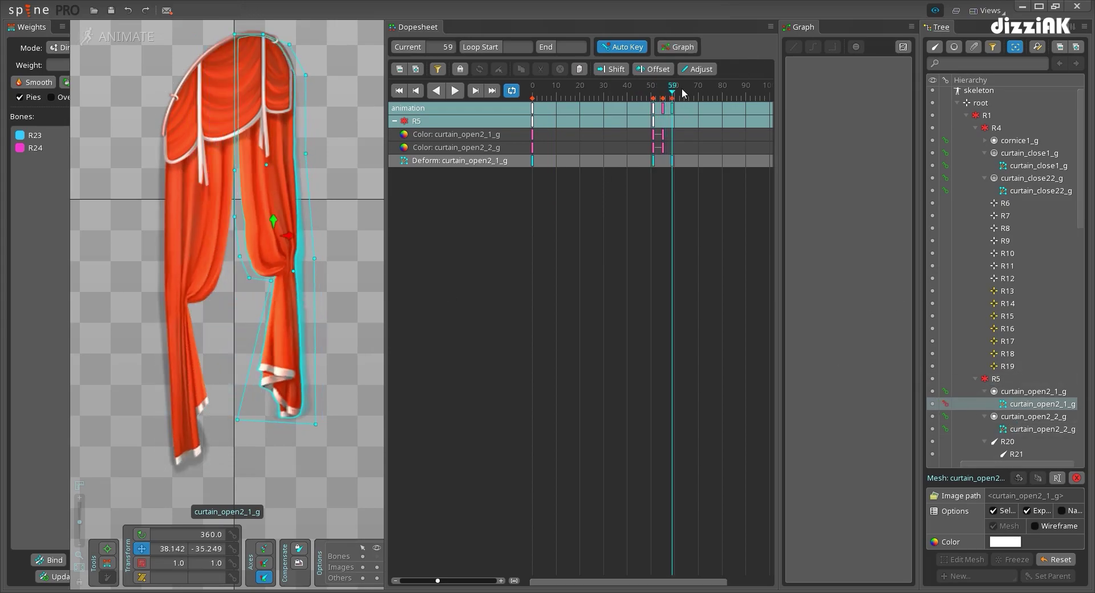
Copy the curtain_open2_1_g deform key from frame 51 to frame 0
click(654, 91)
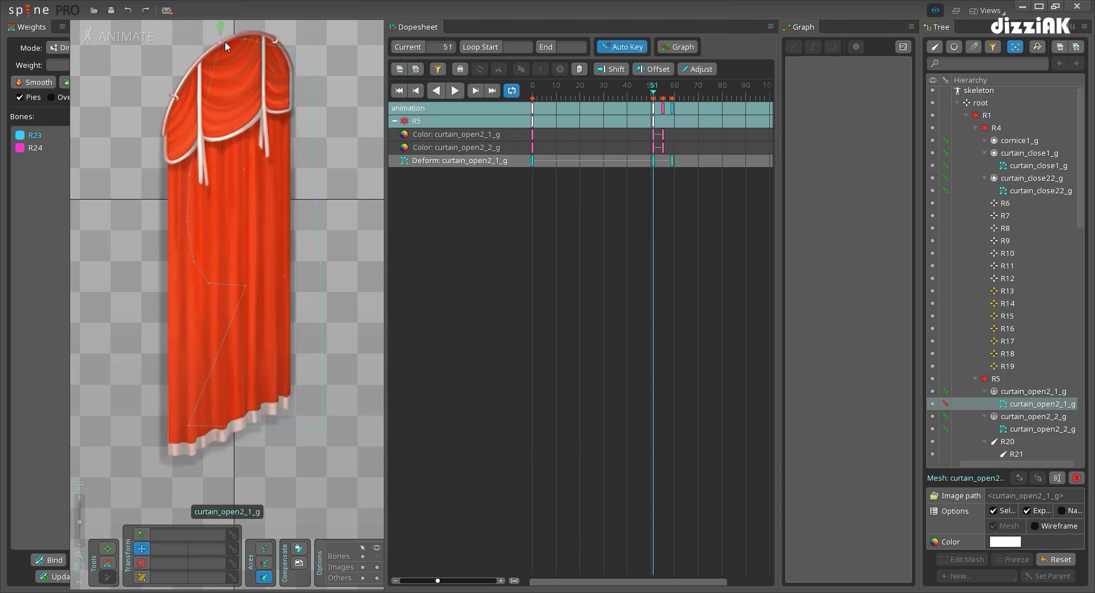
click(654, 161)
key(ctrl+c)
click(532, 91)
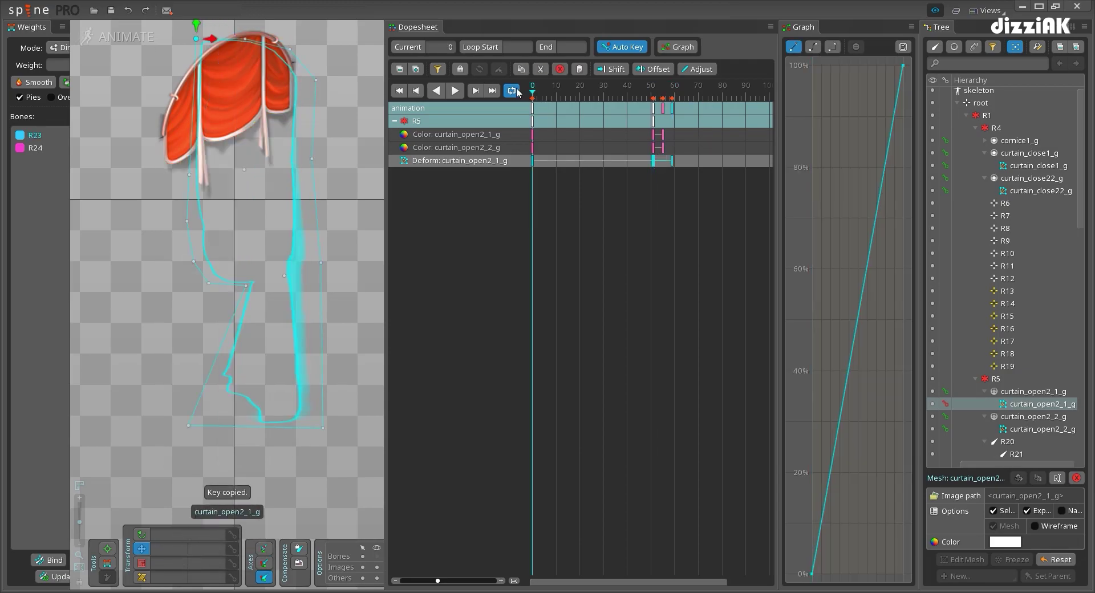
key(ctrl+v)
Give the curtain_open2_1_g deform key at frame 51 a Bezier curve and check the transition between frames 52 and 61
mouse_move(650, 95)
mouse_down()
mouse_move(675, 96)
mouse_move(662, 95)
mouse_up()
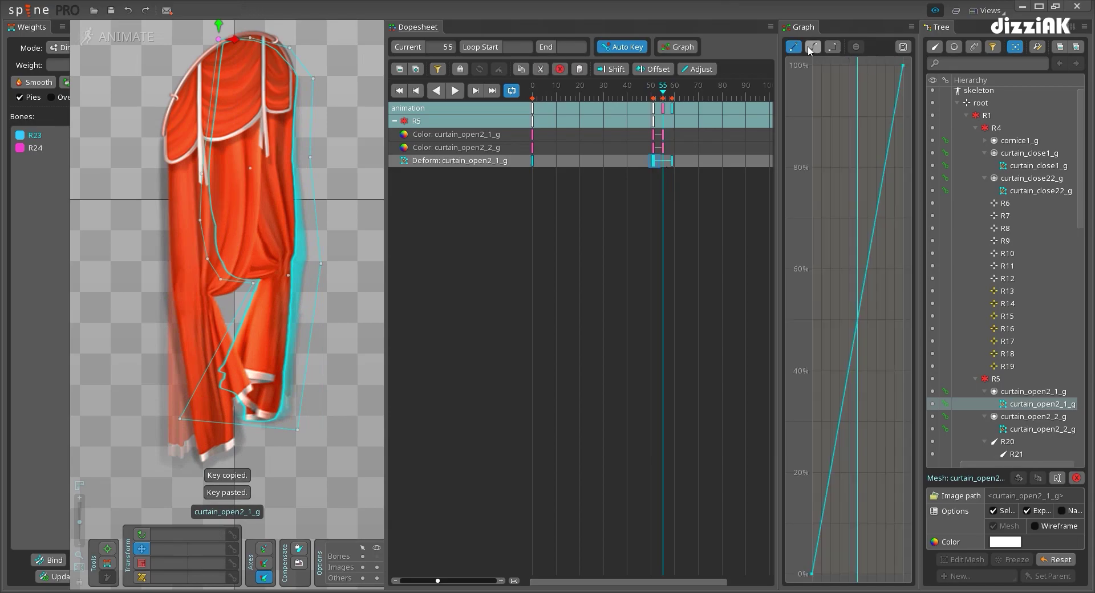
click(813, 47)
click(677, 90)
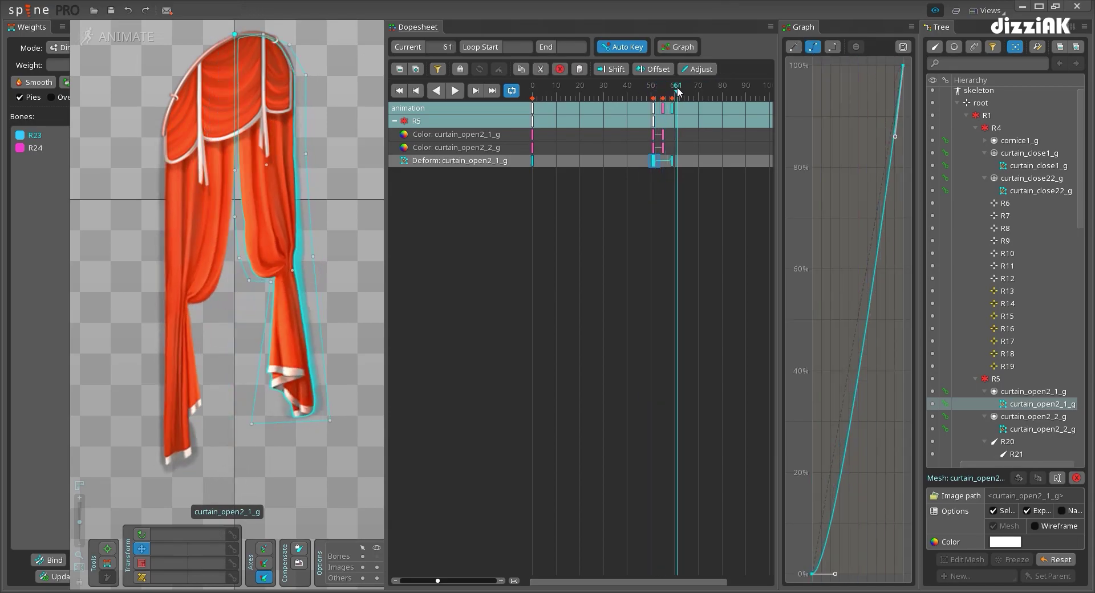
drag(677, 90, 656, 90)
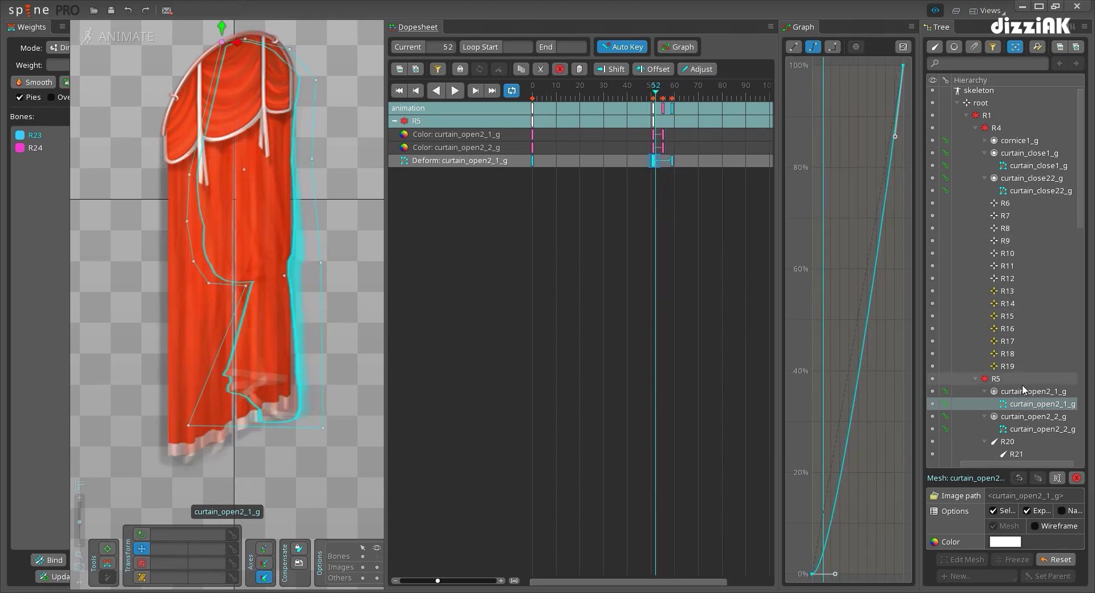
Reshape the Bezier curve of bones R20 to R24 at frame 52 to start steeply and ease out toward the following keys
scroll(1023, 388, down, 3)
click(1015, 330)
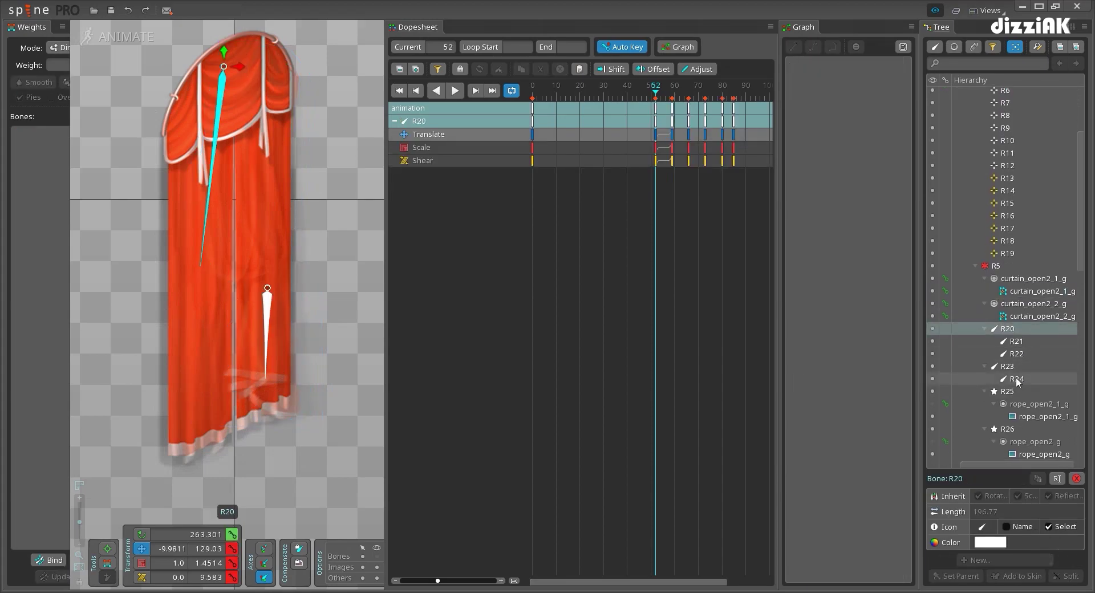
shift+click(1017, 380)
click(657, 108)
drag(896, 191, 854, 156)
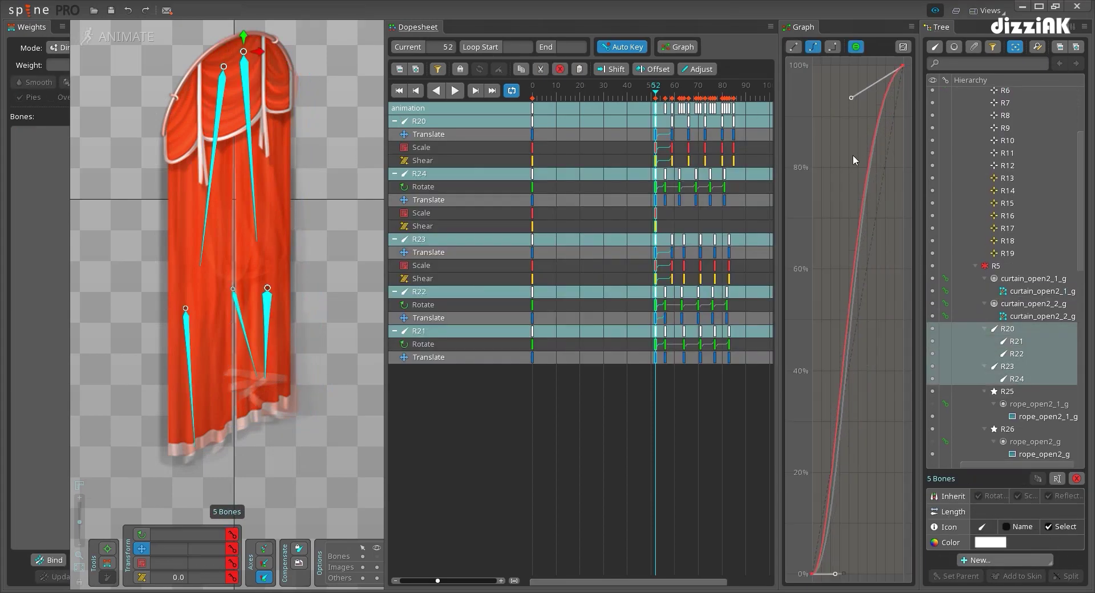
drag(838, 575, 818, 495)
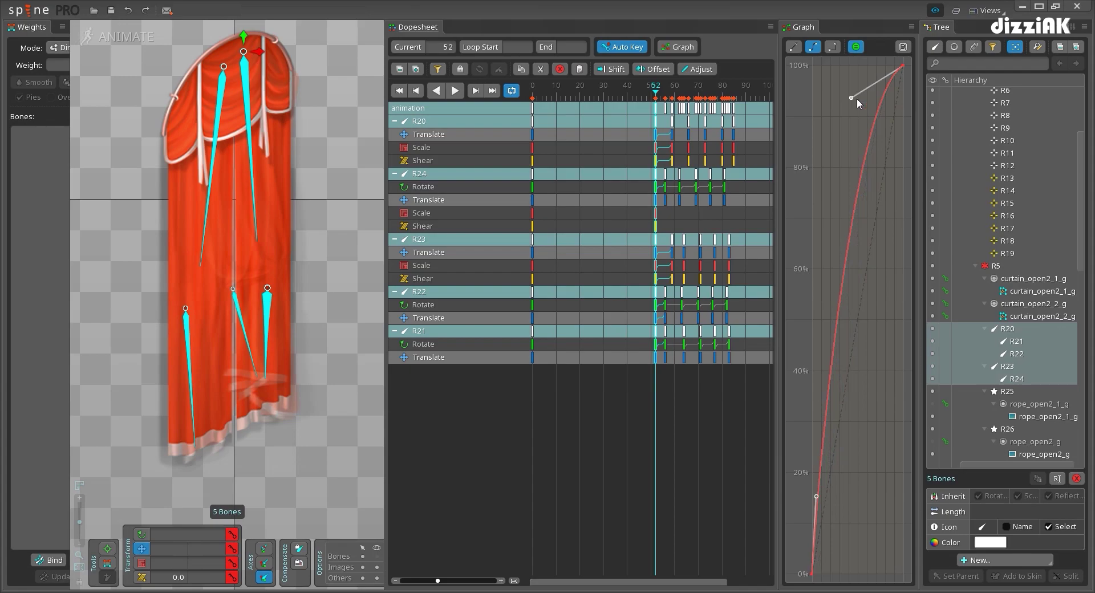
drag(857, 98, 858, 66)
Play the animation with the selection cleared and the bones hidden to inspect the curtain opening
click(663, 93)
key(space)
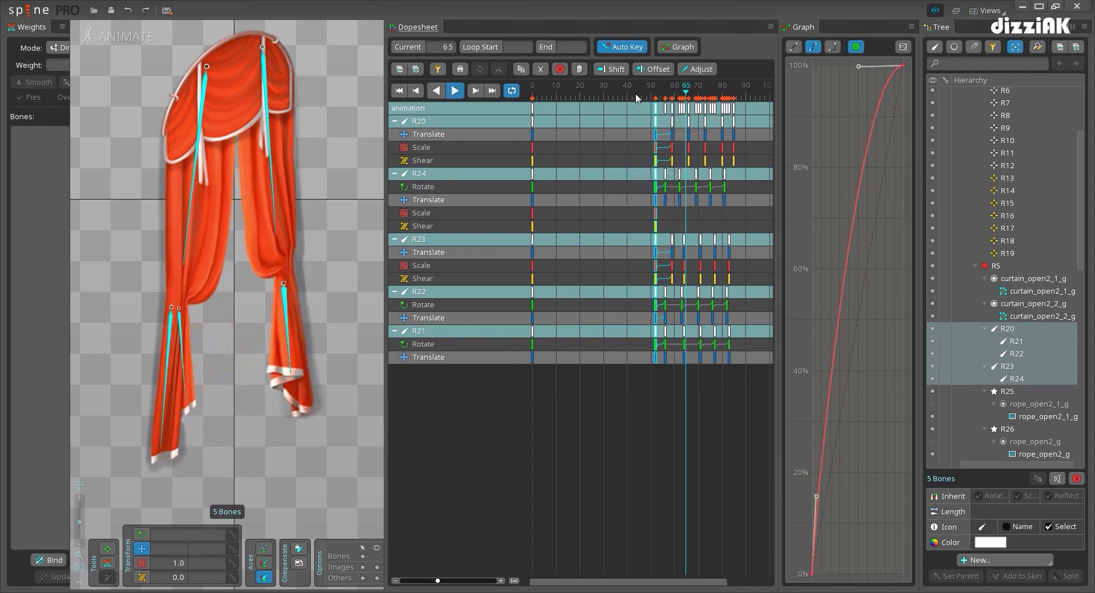
key(Escape)
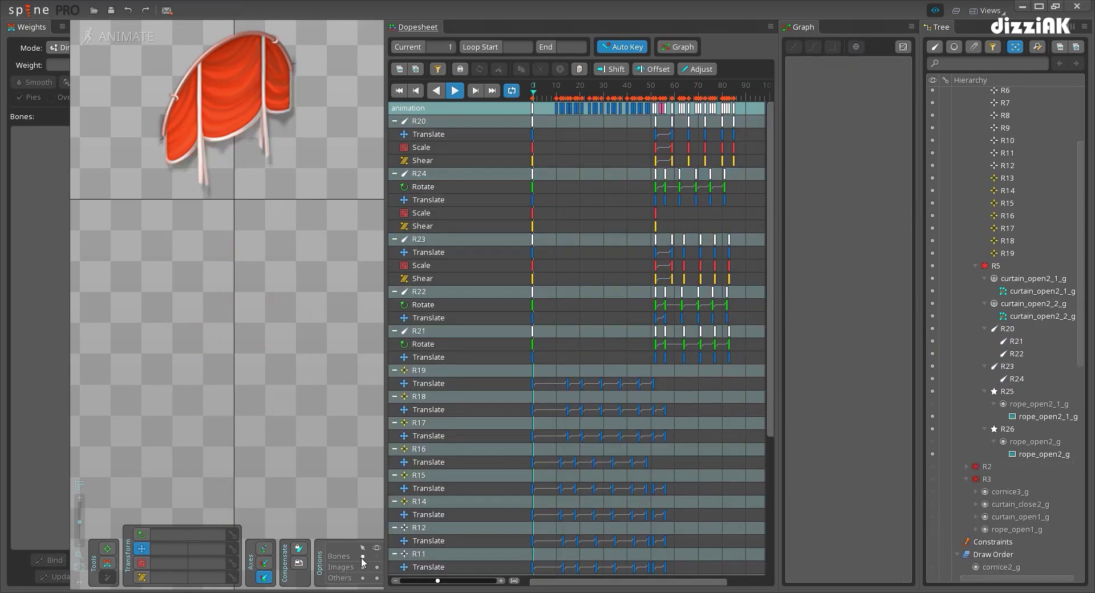
scroll(274, 405, down, 3)
scroll(235, 388, up, 1)
drag(234, 395, 262, 430)
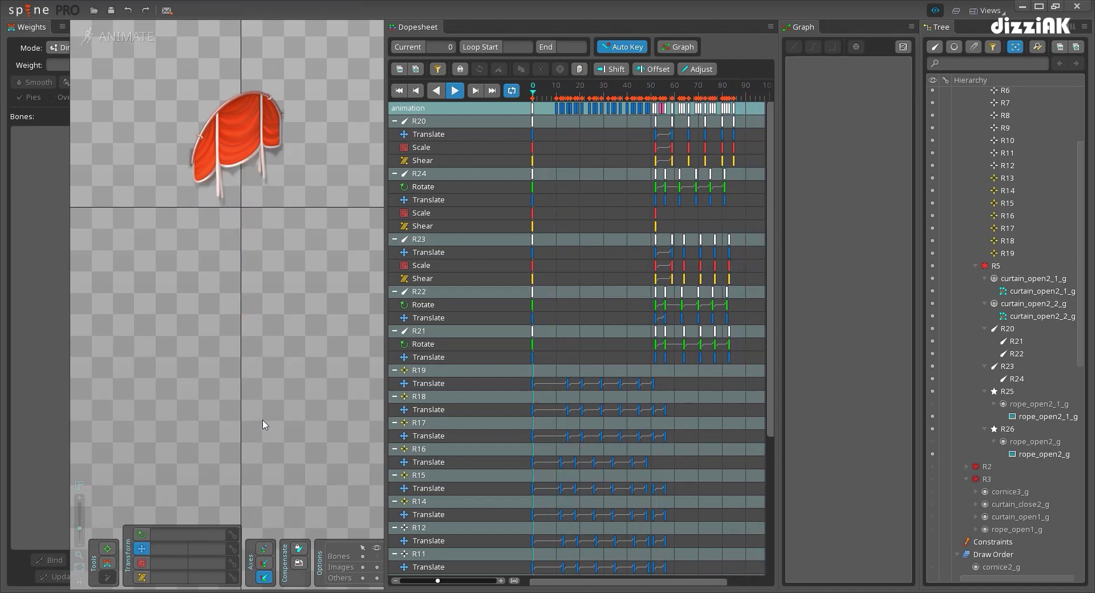
scroll(313, 212, up, 2)
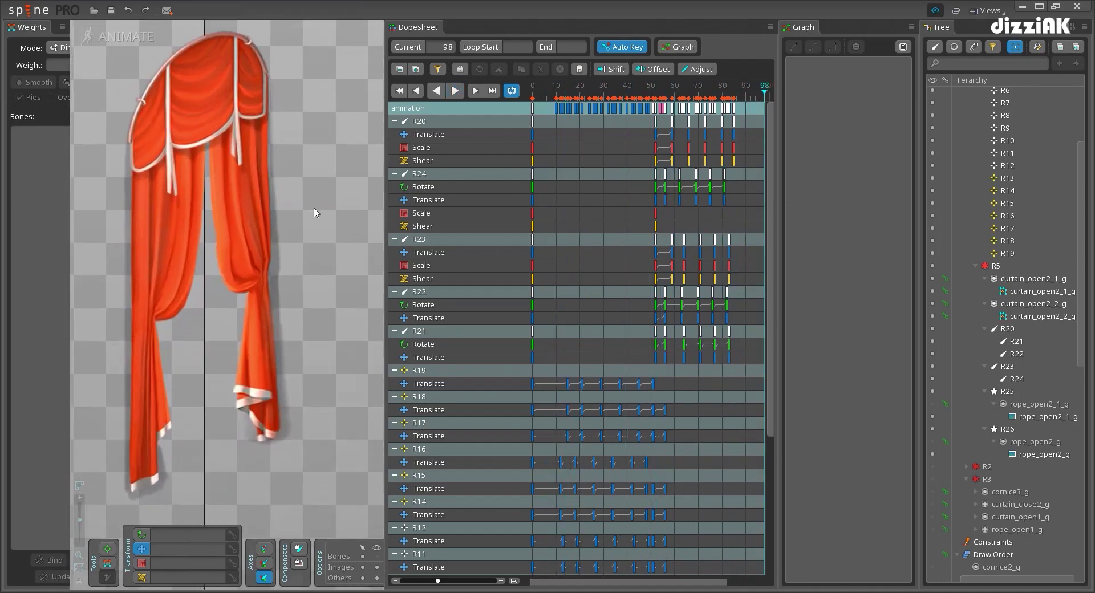
Select the curtain_open2_1_g mesh, save the project, and compare its Setup pose with the animated pose
click(254, 253)
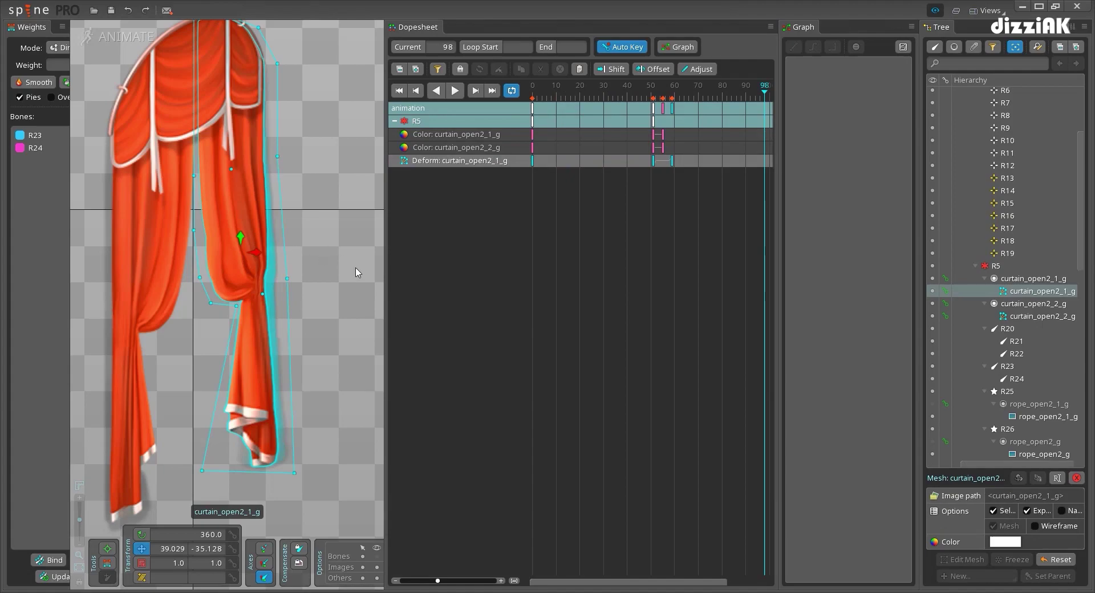
key(ctrl+s)
key(ctrl+Tab)
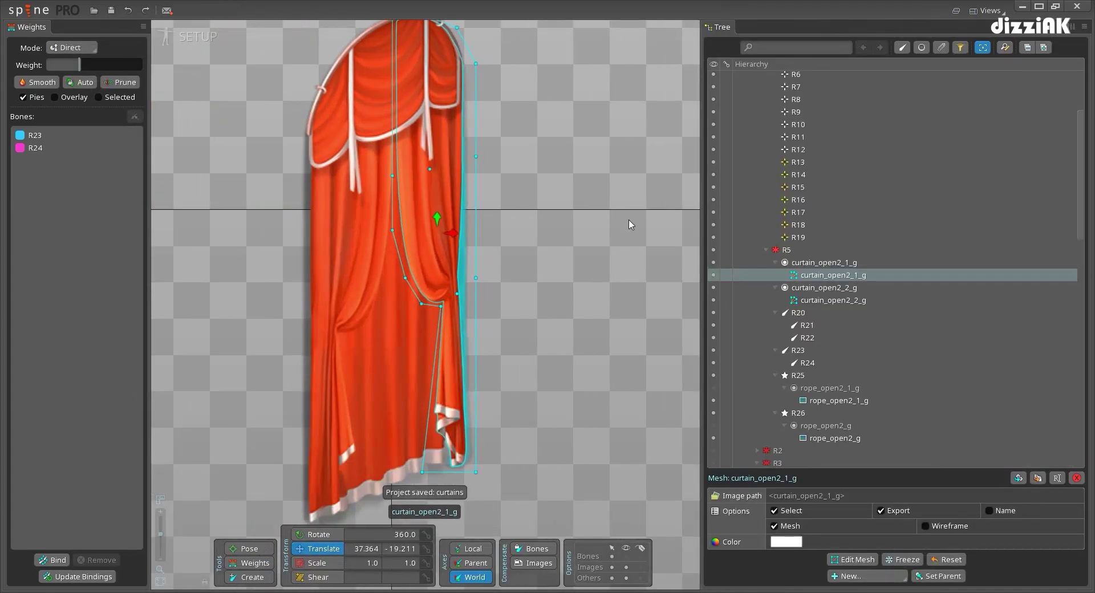
click(174, 36)
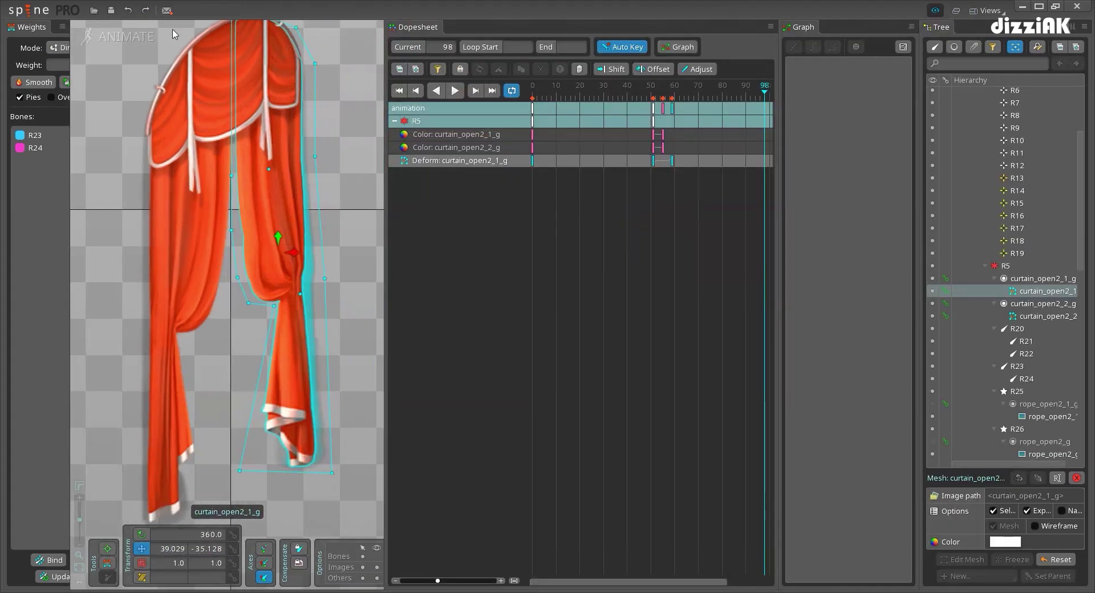
Inspect the open curtains up to frame 91 and check bone R23 at its last keys on frame 83
drag(675, 95, 750, 103)
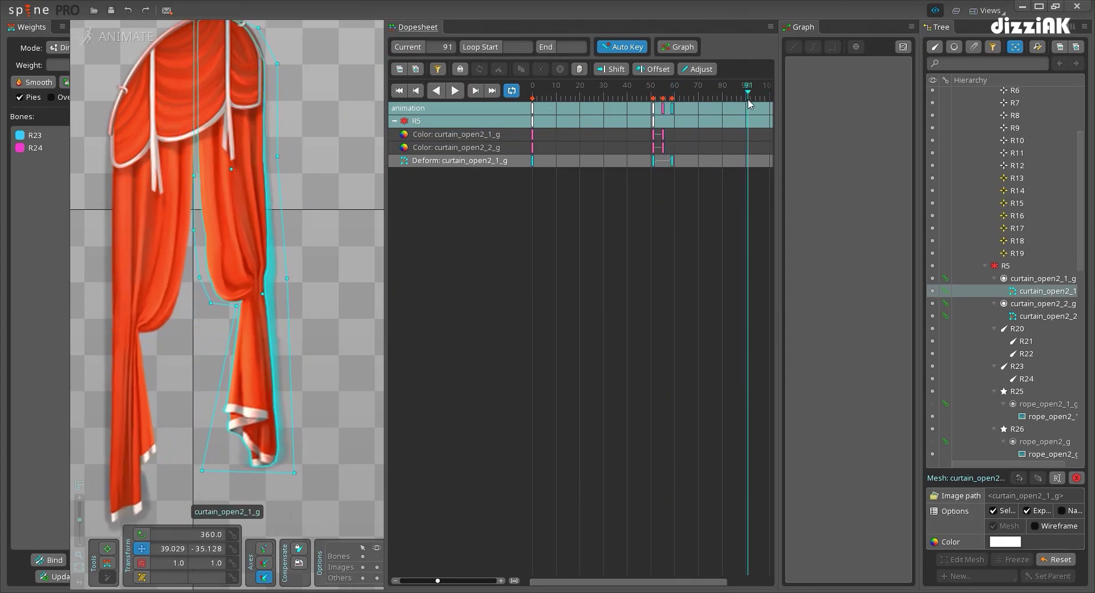
drag(228, 226, 256, 296)
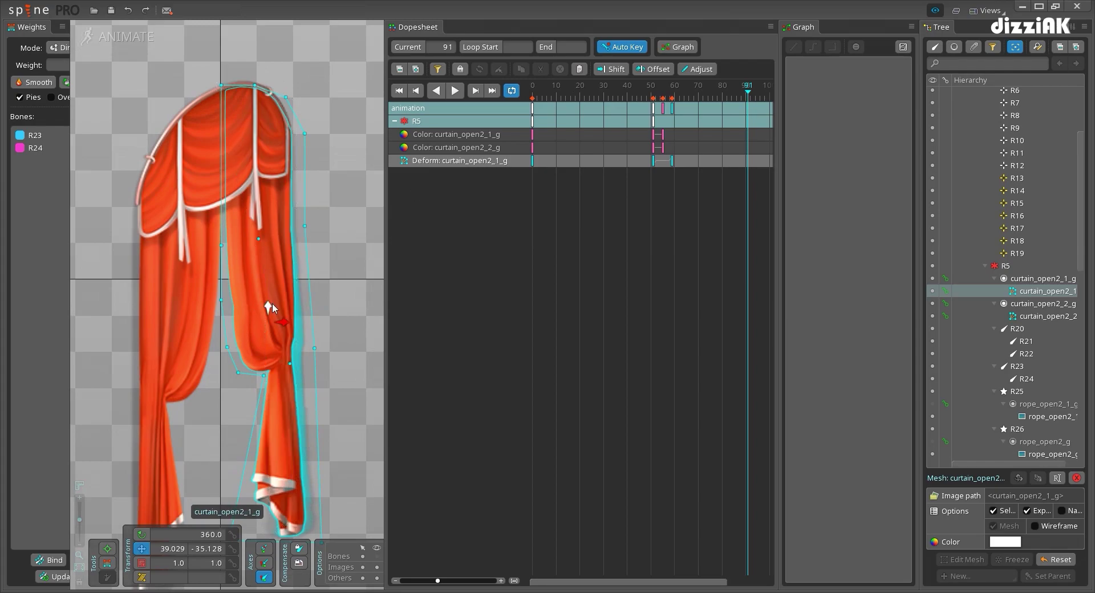
click(266, 251)
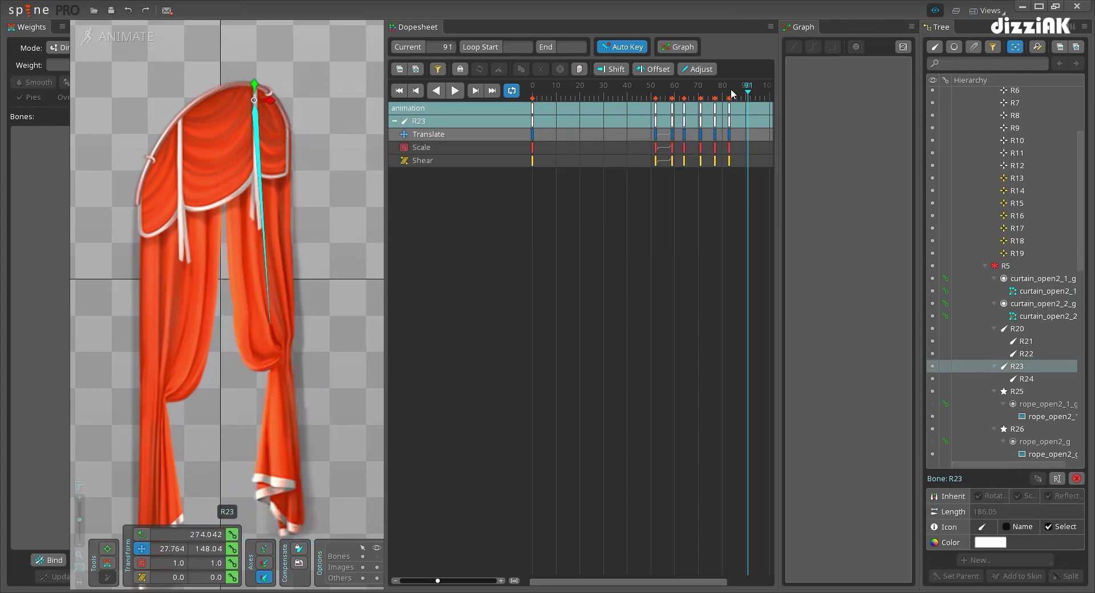
mouse_move(733, 94)
mouse_down()
mouse_move(640, 97)
mouse_move(730, 101)
mouse_up()
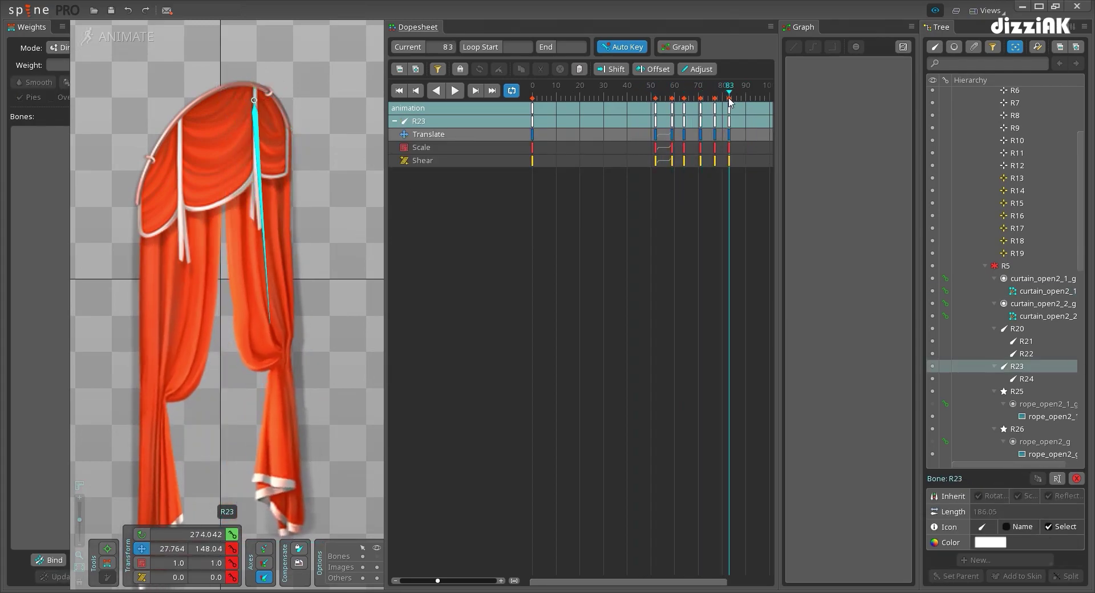
View the curtains in Setup mode, select the curtain_open2_1_g mesh for comparison, and return to Animate mode
click(126, 36)
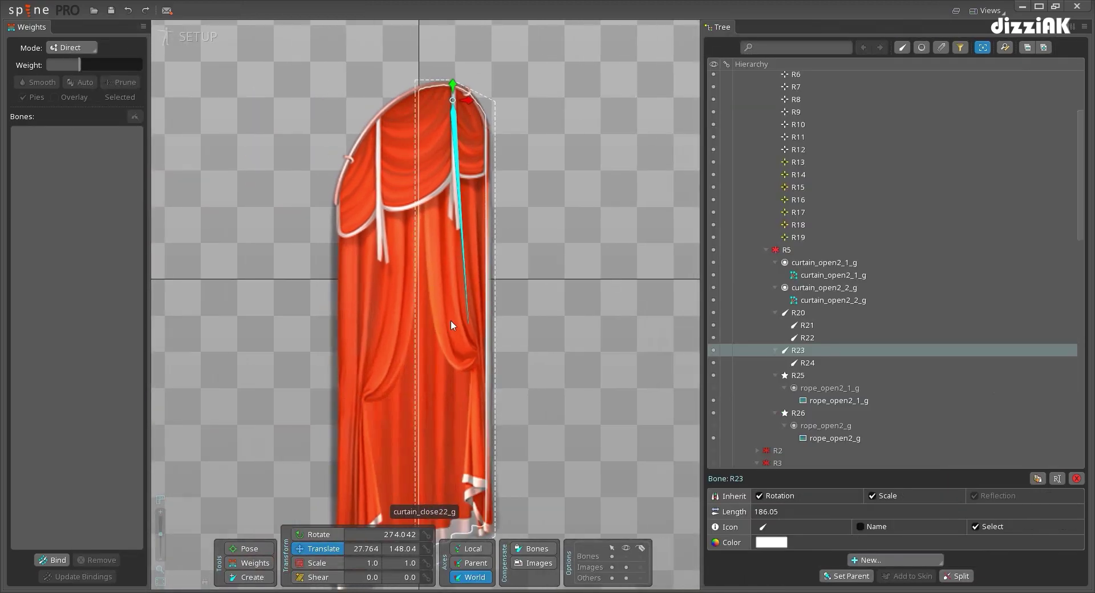
click(427, 297)
drag(529, 298, 534, 243)
key(space)
click(489, 219)
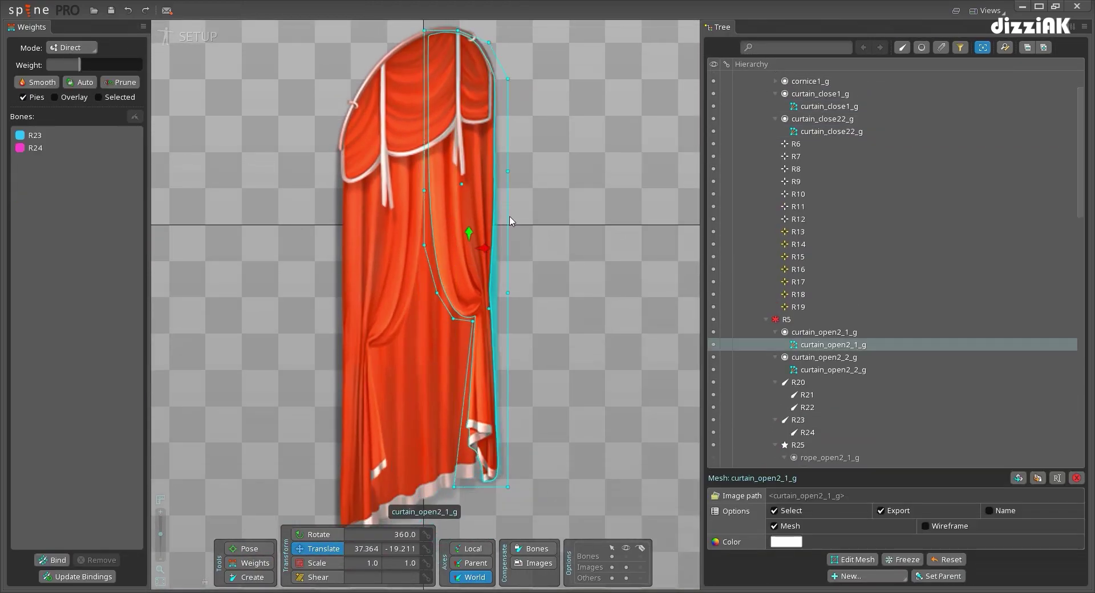
click(188, 37)
Check the curtain_open2_1_g mesh and the keys of bones R24 and R23 at frames 59, 81 and 82
drag(678, 92, 672, 92)
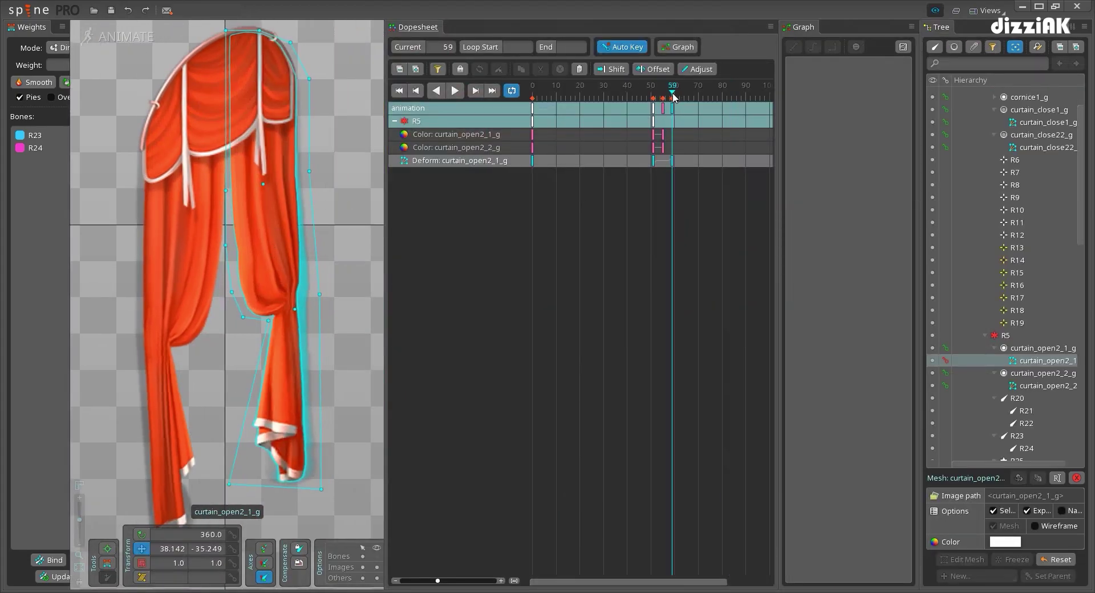
drag(223, 246, 220, 247)
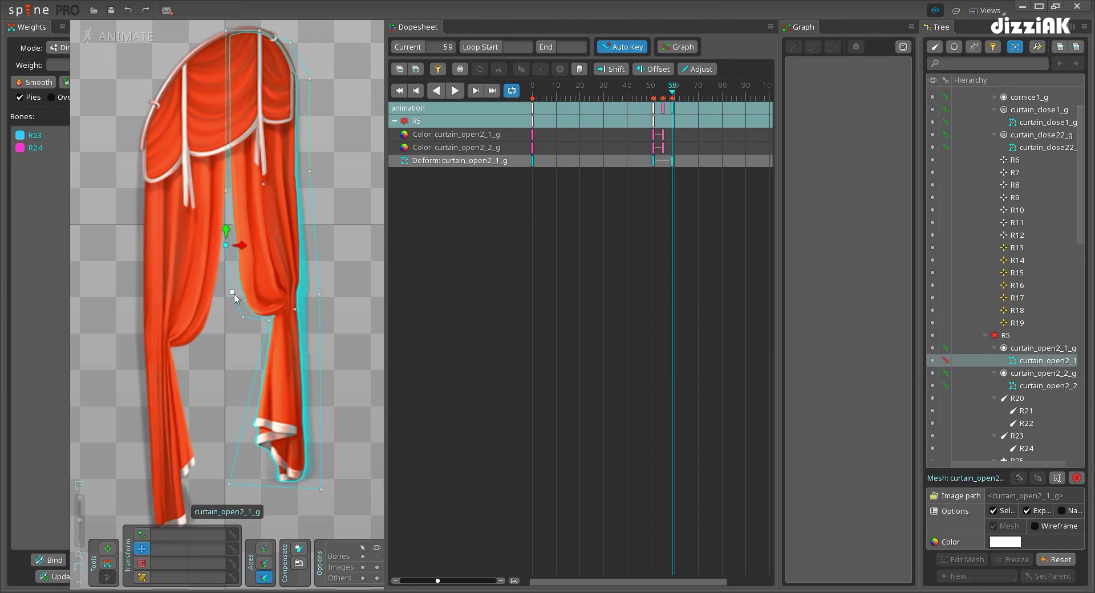
drag(698, 90, 728, 96)
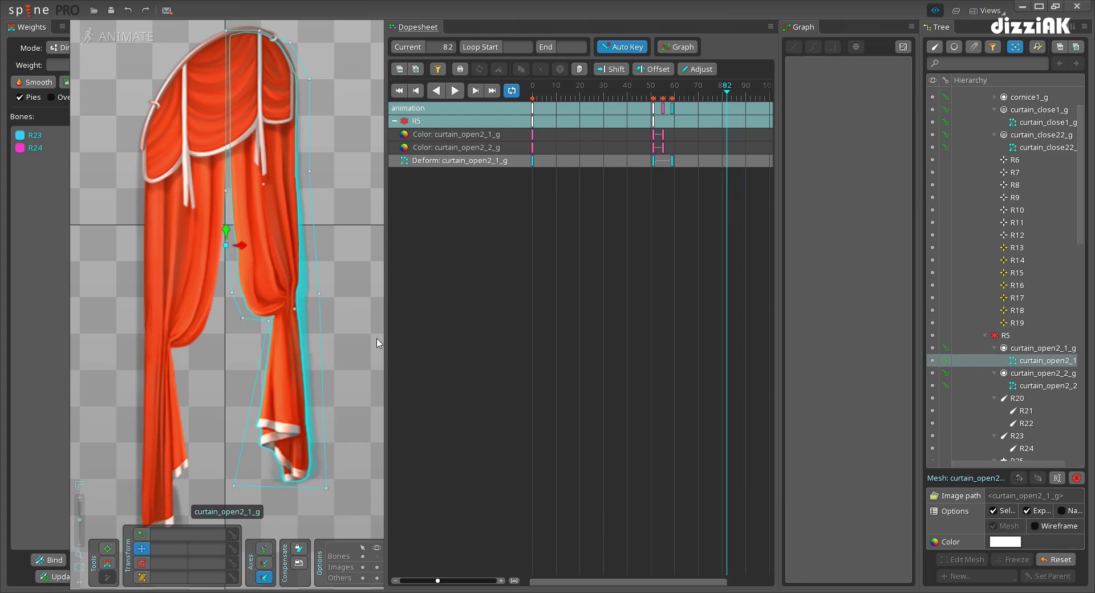
click(283, 359)
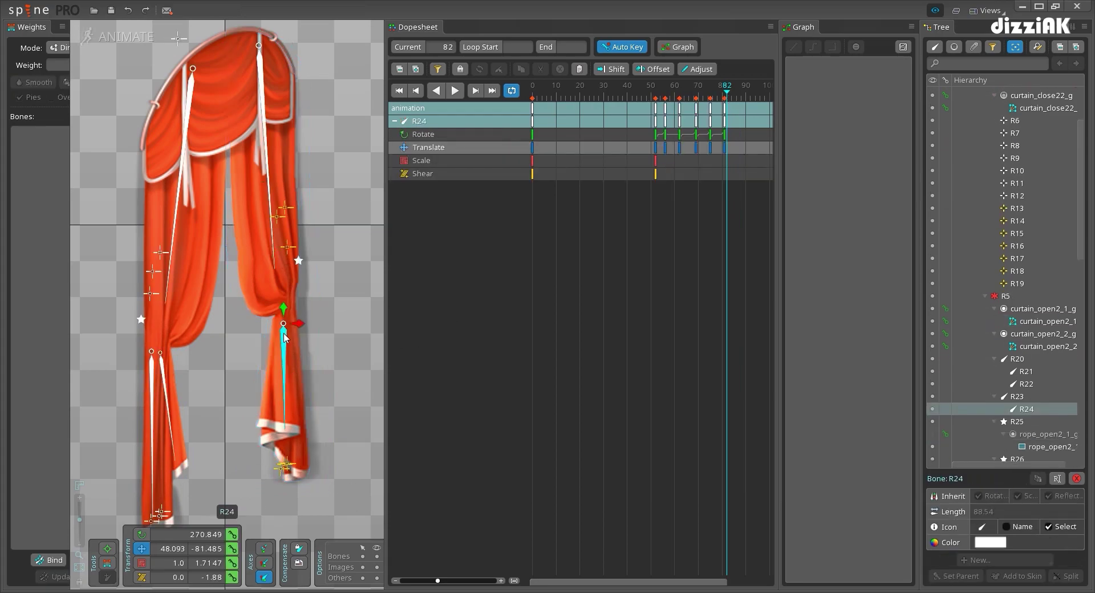
click(724, 93)
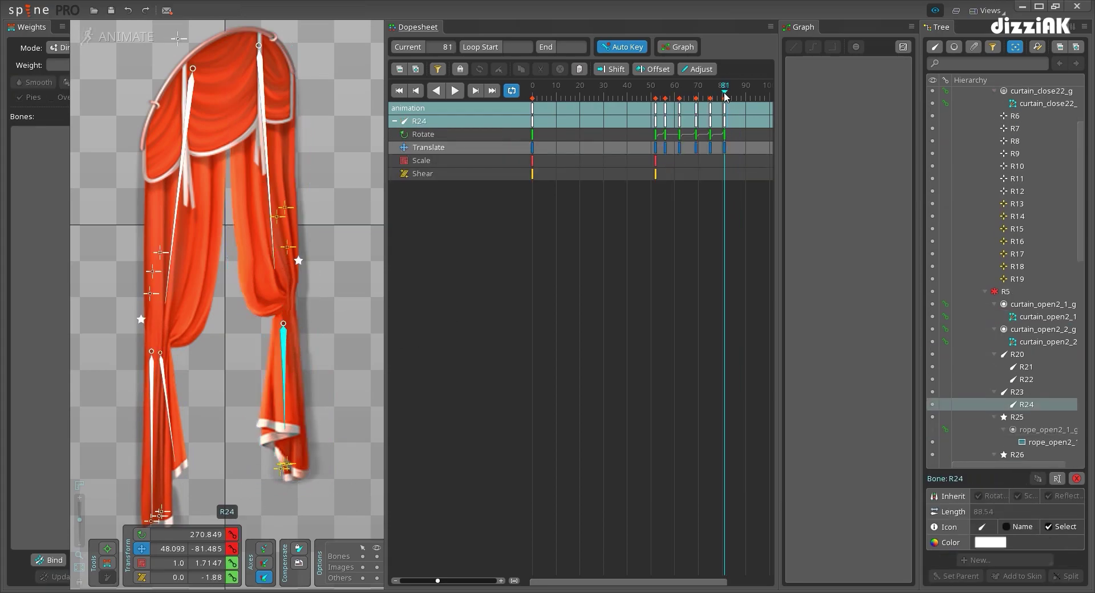
click(269, 171)
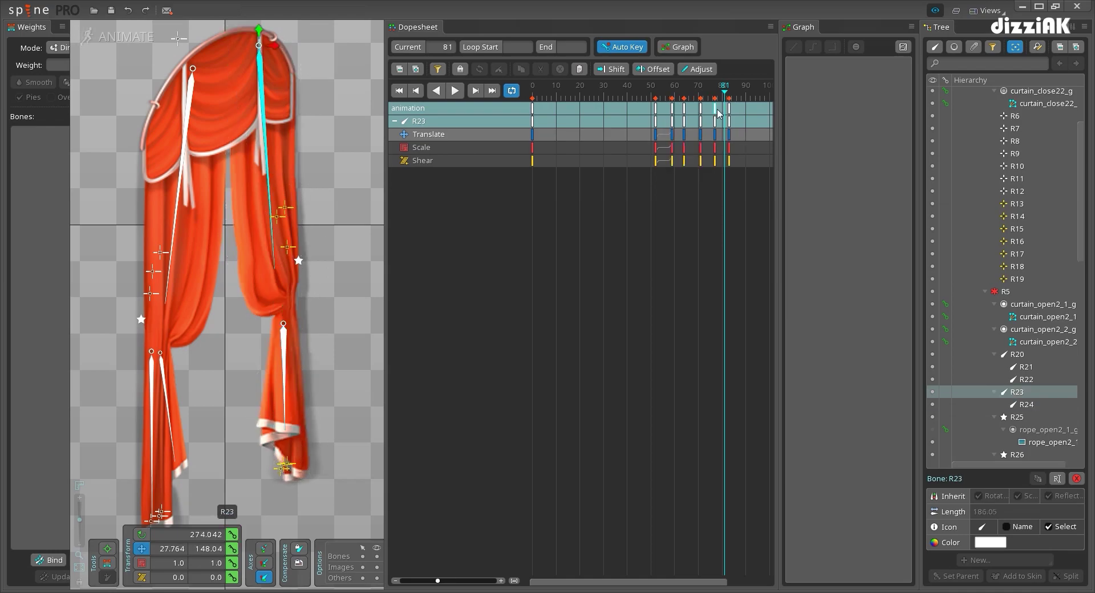
click(667, 91)
mouse_move(675, 91)
mouse_down()
mouse_move(731, 87)
mouse_move(674, 92)
mouse_up()
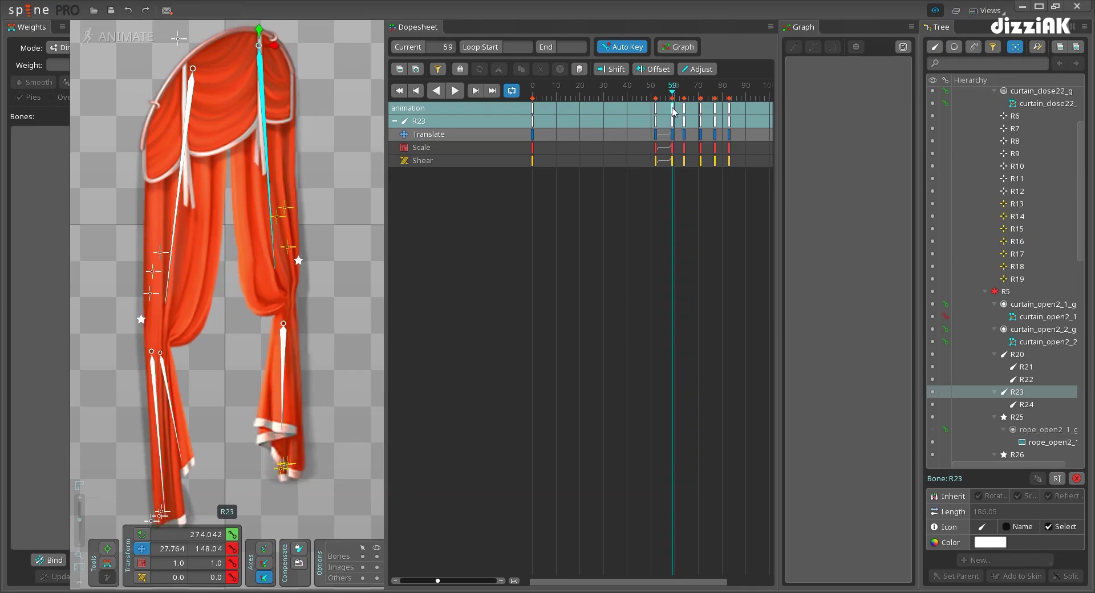
Key bone R24's scale at 1 on frame 56 and move that scale key to frame 59
click(284, 360)
drag(672, 91, 666, 90)
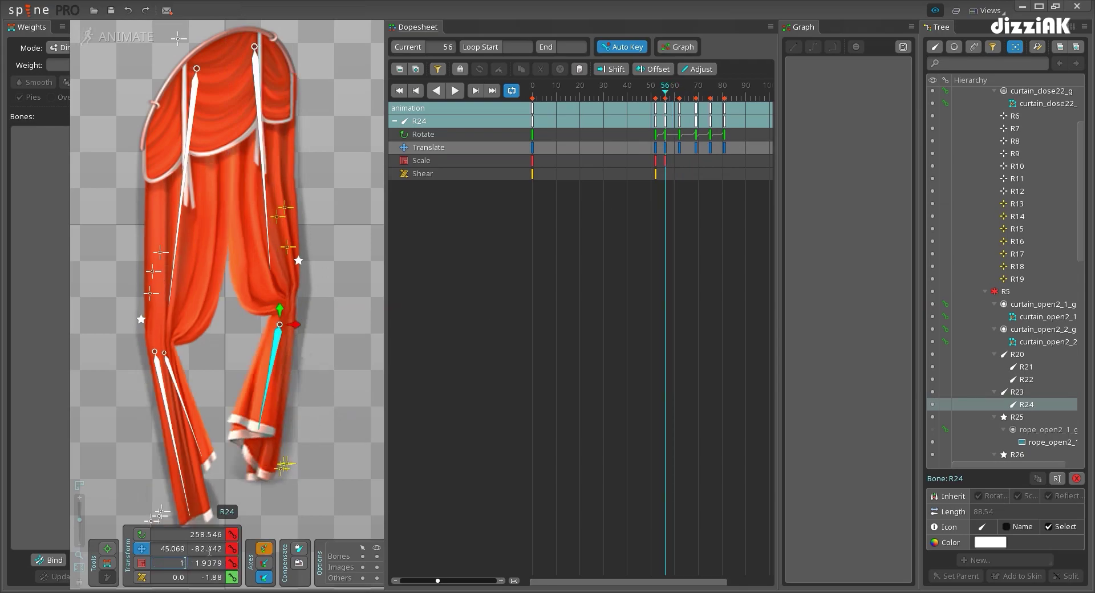
click(196, 564)
text(1)
drag(653, 96, 686, 110)
drag(666, 161, 674, 161)
Give bone R24's scale key at frame 52 a Bezier curve with a steep start and a soft end
mouse_move(656, 94)
mouse_down()
mouse_move(700, 96)
mouse_move(656, 98)
mouse_up()
click(657, 161)
click(812, 48)
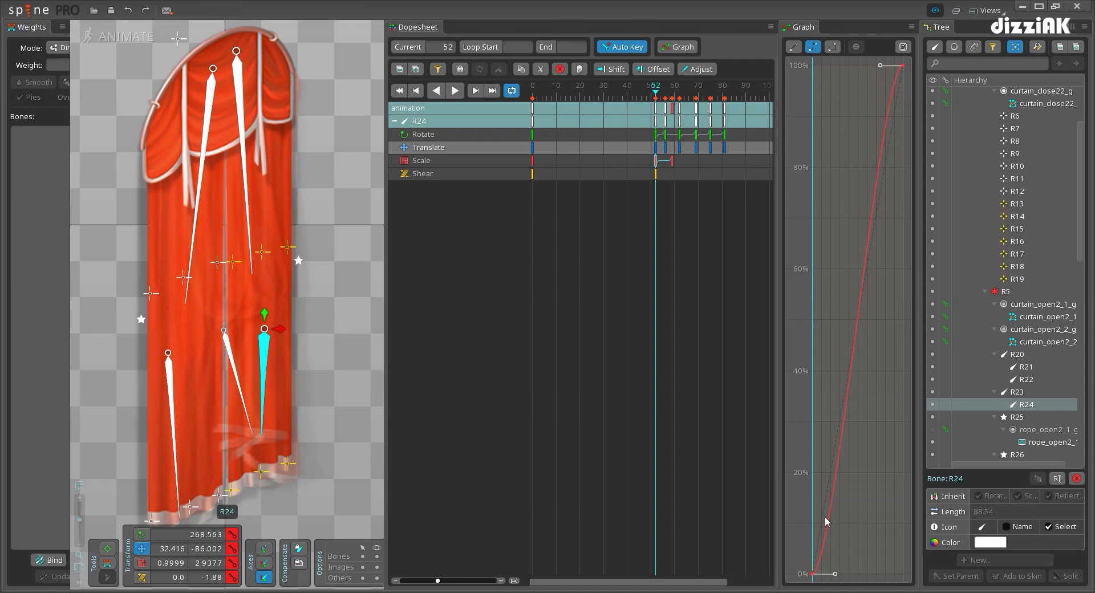
drag(835, 573, 832, 498)
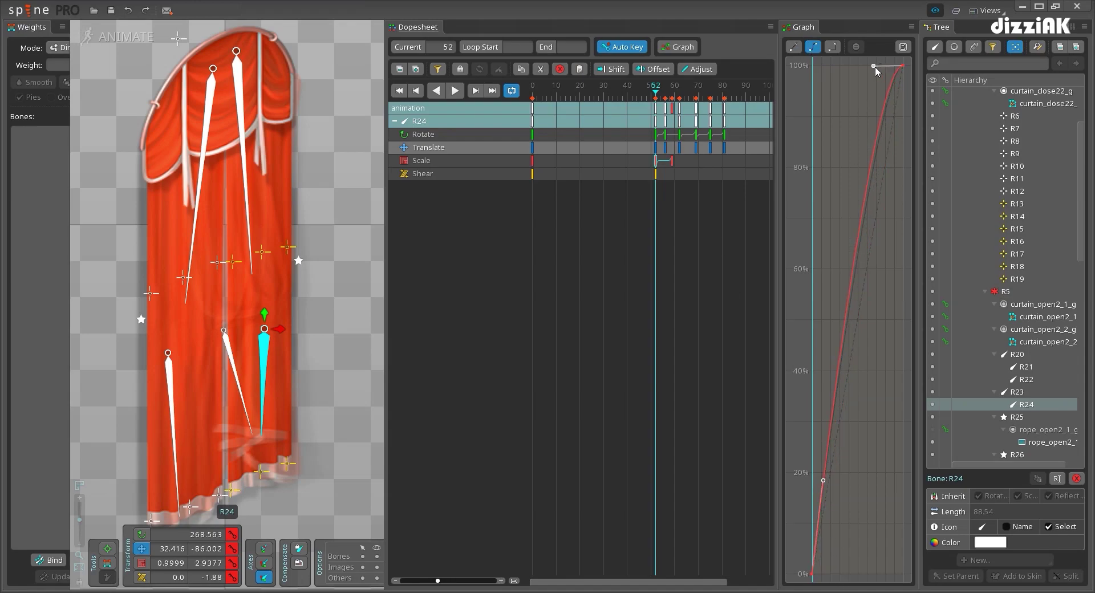
Play the animation, clear the selection, save the project, and inspect the curtains with the bones hidden
click(455, 90)
key(Escape)
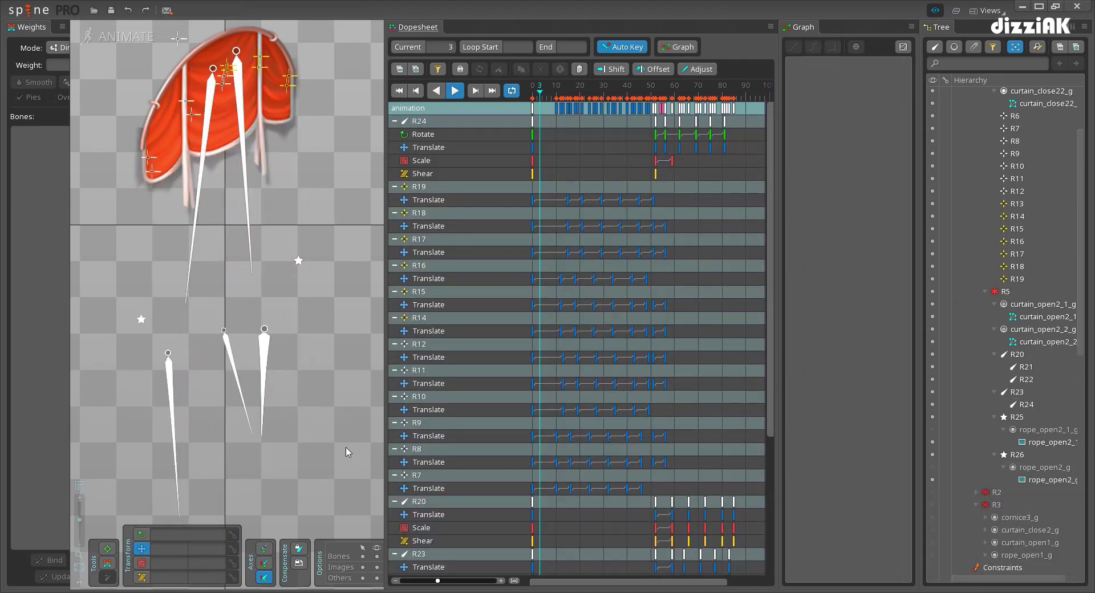
key(ctrl+s)
click(376, 556)
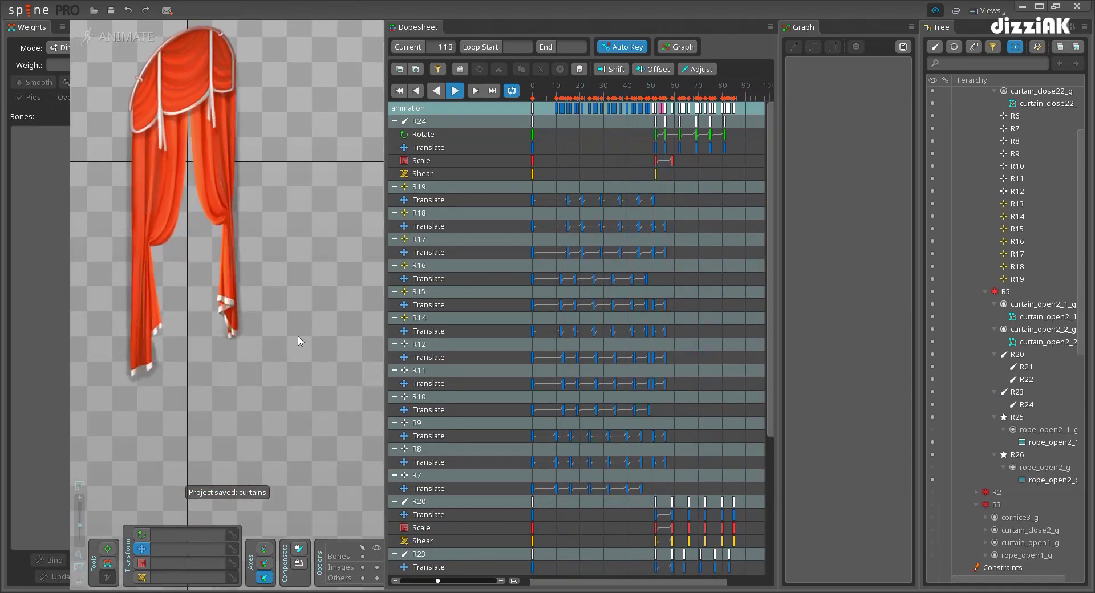
drag(297, 338, 317, 387)
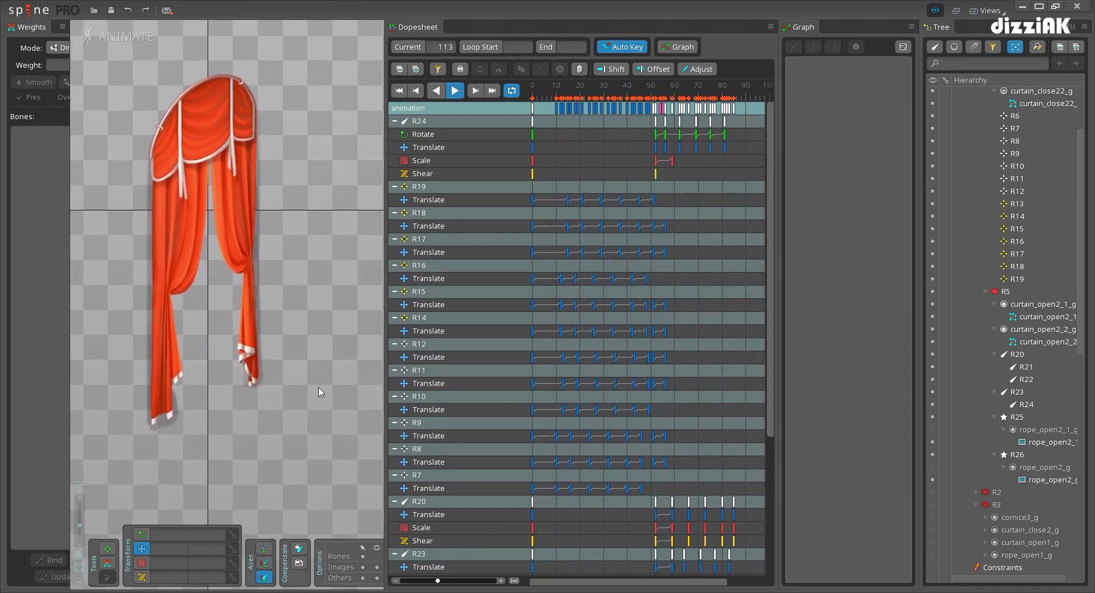
key(d)
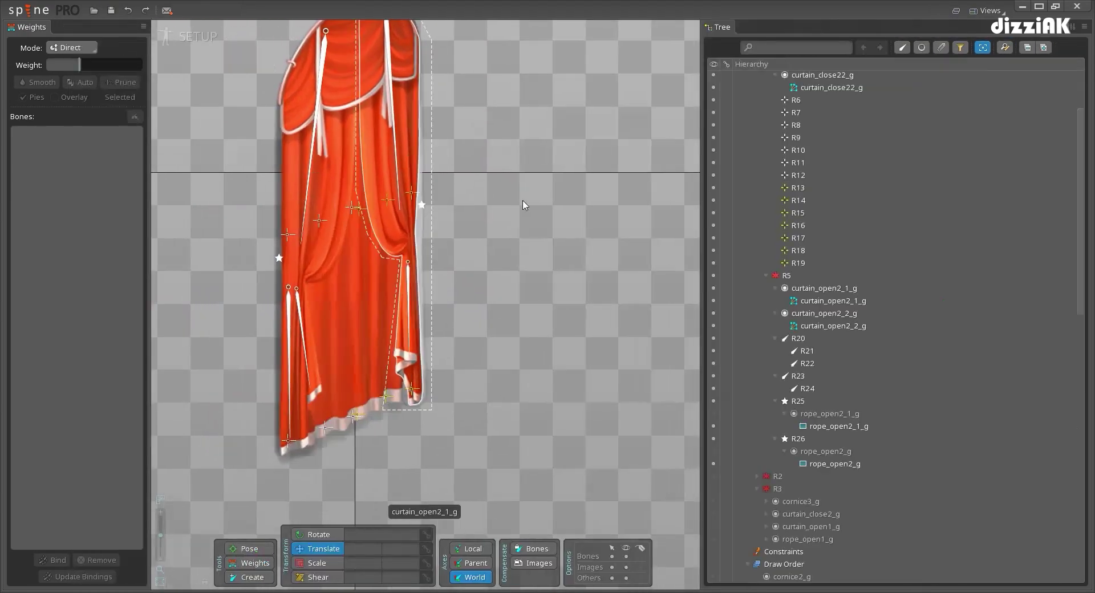
Show the rope_open2_1_g and rope_open2_g slots in the setup pose and check the animated curtain transition at frames 47 and 52
click(785, 186)
click(799, 304)
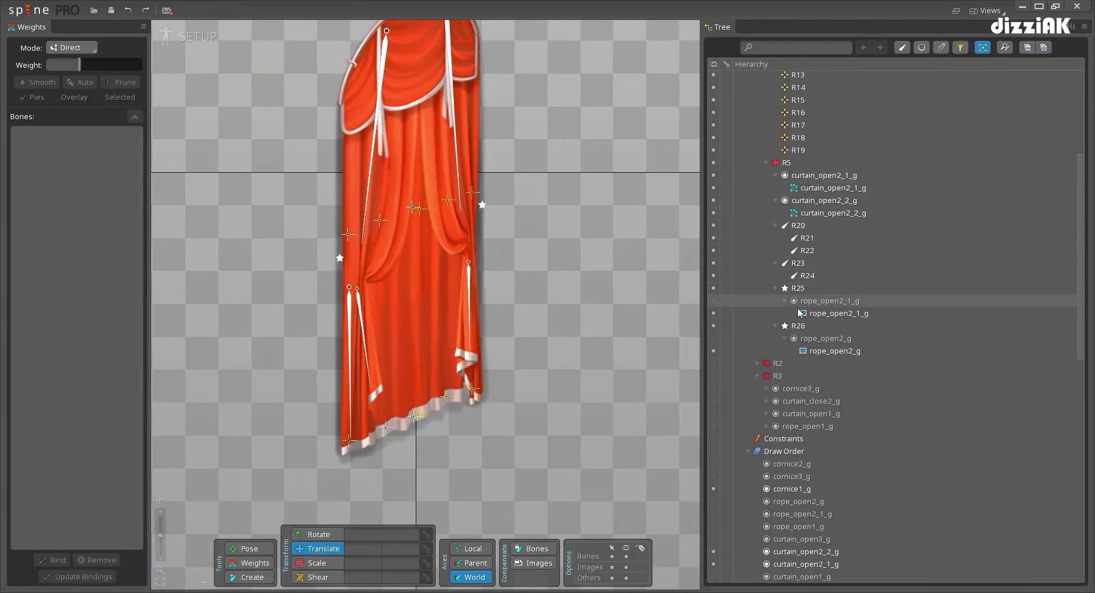
click(713, 301)
click(713, 339)
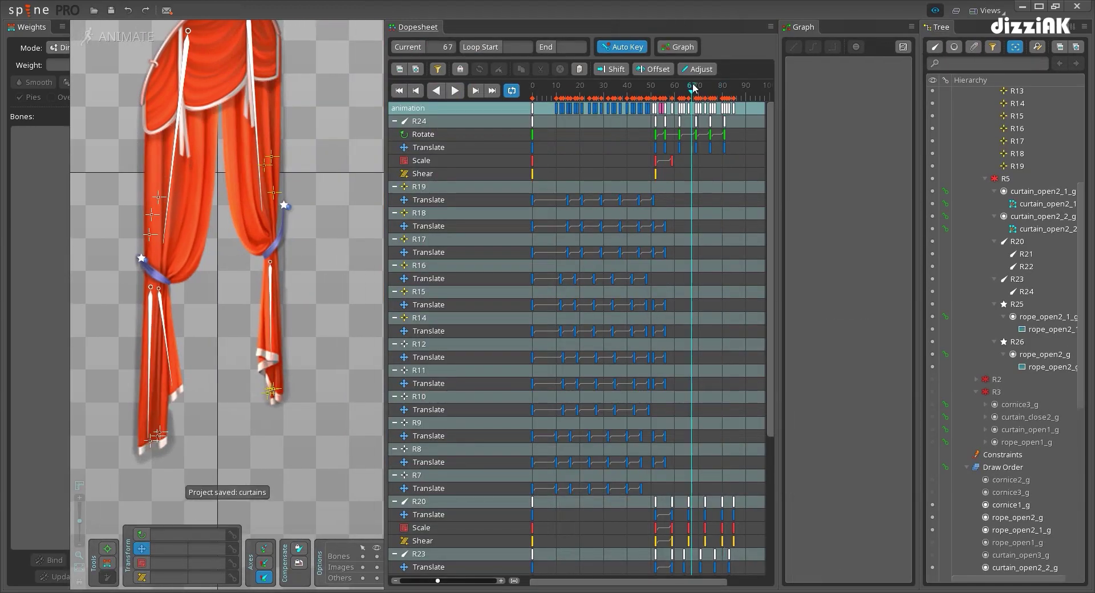
click(644, 87)
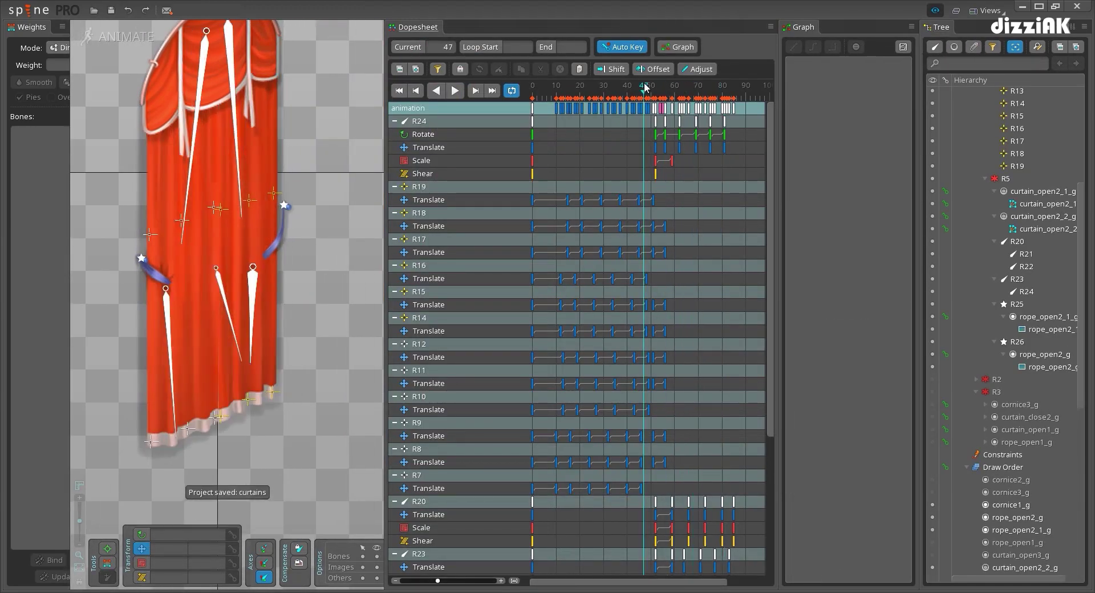
click(658, 88)
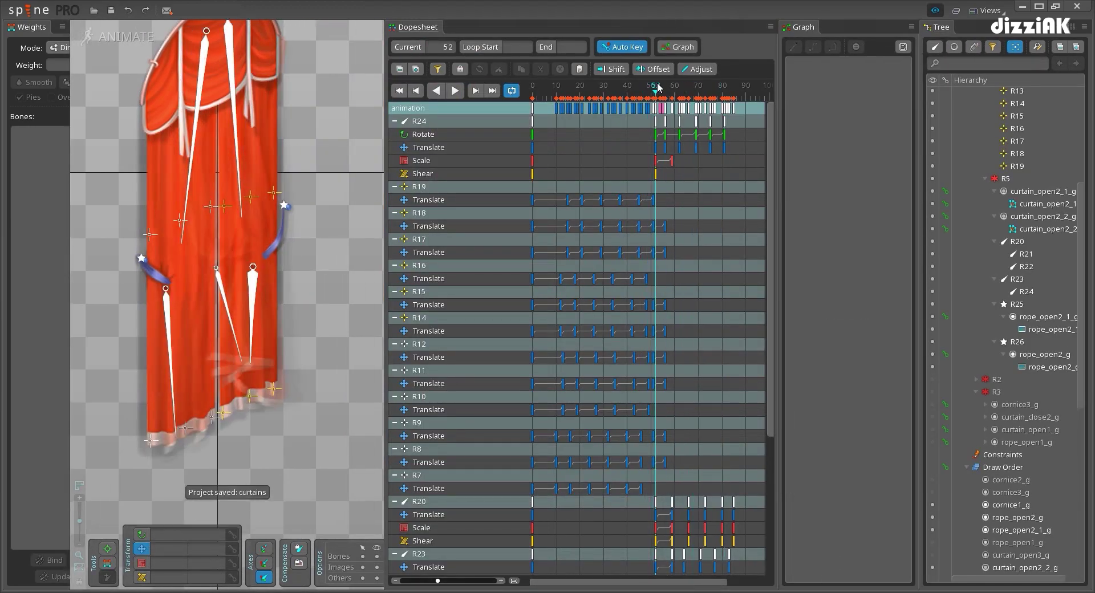
Key the rotation, translation, scale and shear of rope bones R25 and R26 at frame 51
click(285, 206)
ctrl+click(142, 259)
click(662, 90)
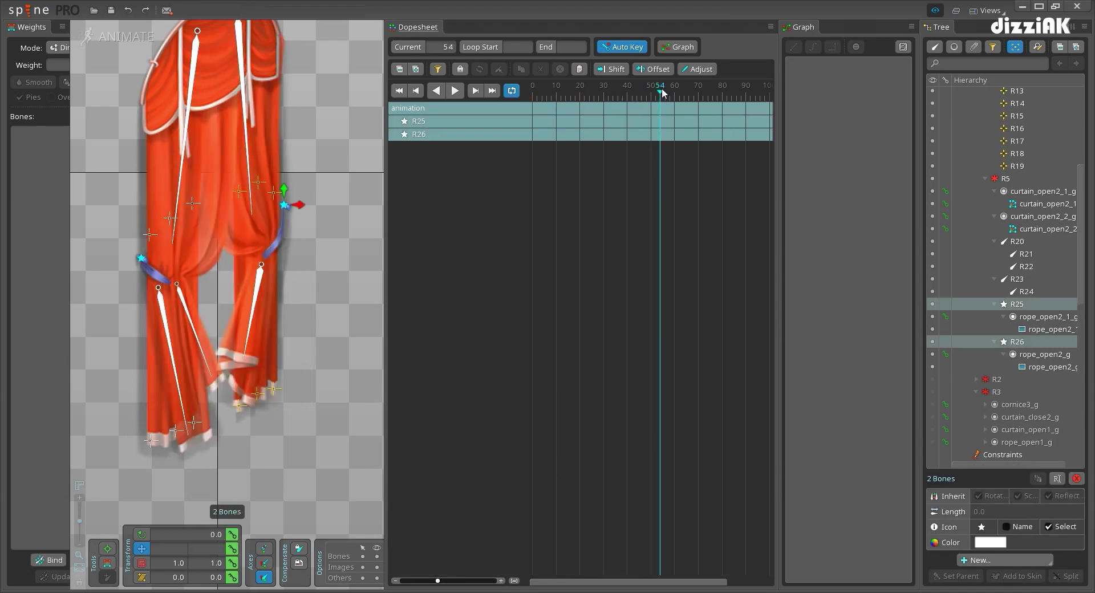
click(658, 96)
click(654, 94)
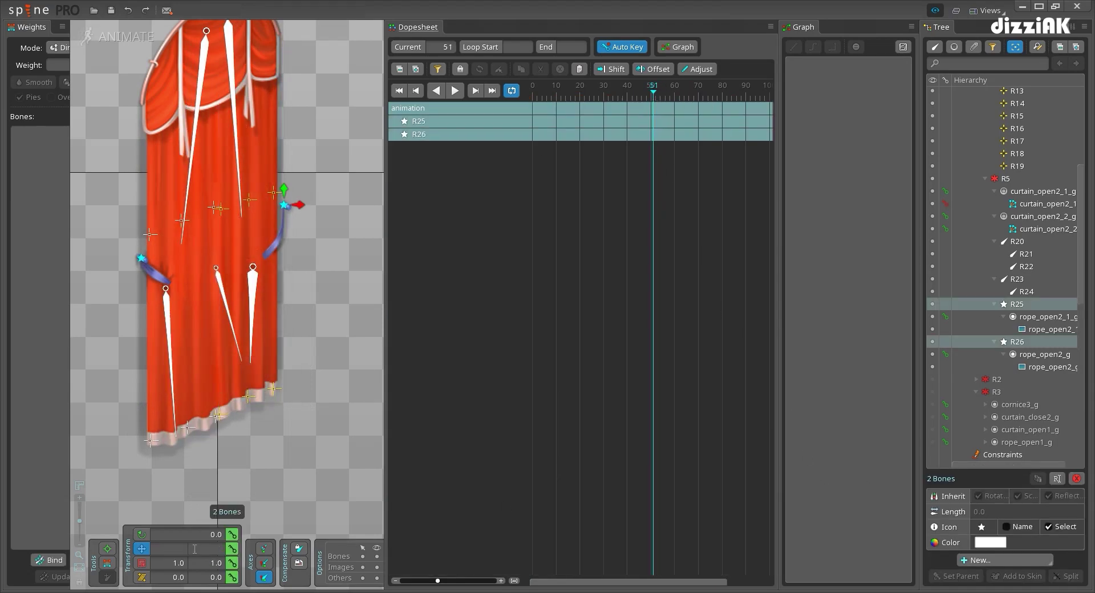
click(232, 549)
click(232, 535)
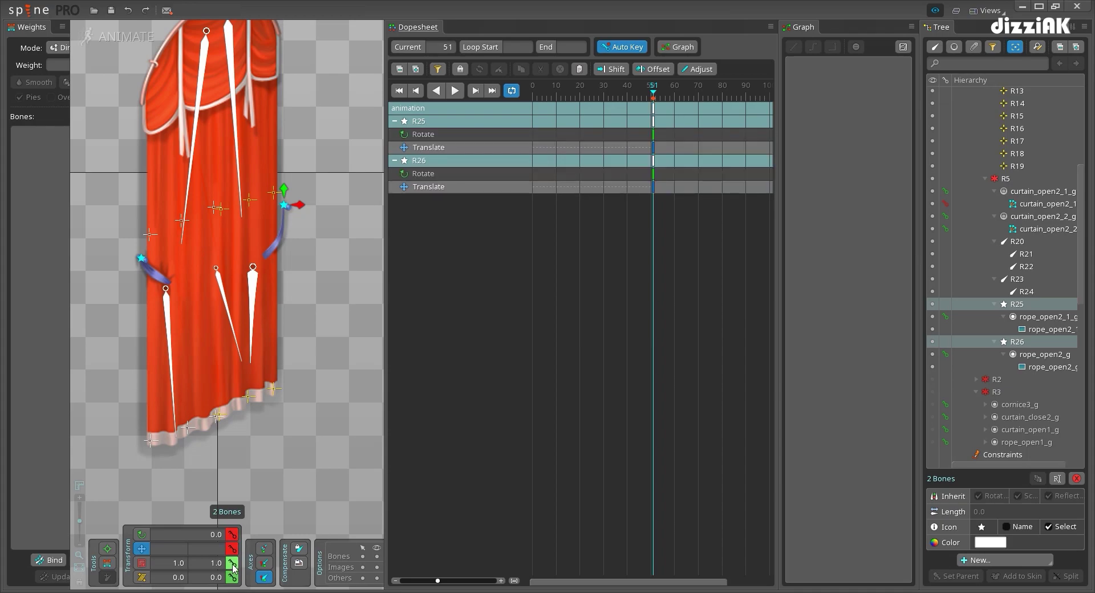
click(232, 563)
click(232, 578)
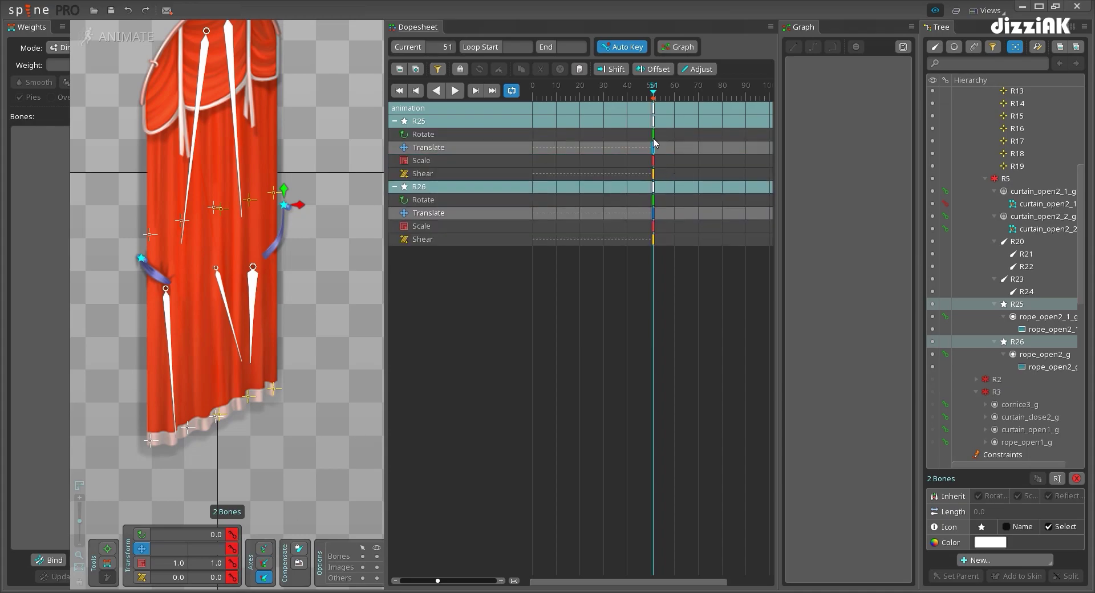
Copy the frame 51 keys of R25 and R26 to frames 0 and 57, and clear the selection at frame 51
key(ctrl+c)
drag(654, 93, 470, 94)
key(ctrl+v)
mouse_move(668, 93)
mouse_down()
mouse_move(661, 100)
mouse_move(671, 100)
mouse_up()
key(ctrl+v)
click(653, 101)
key(space)
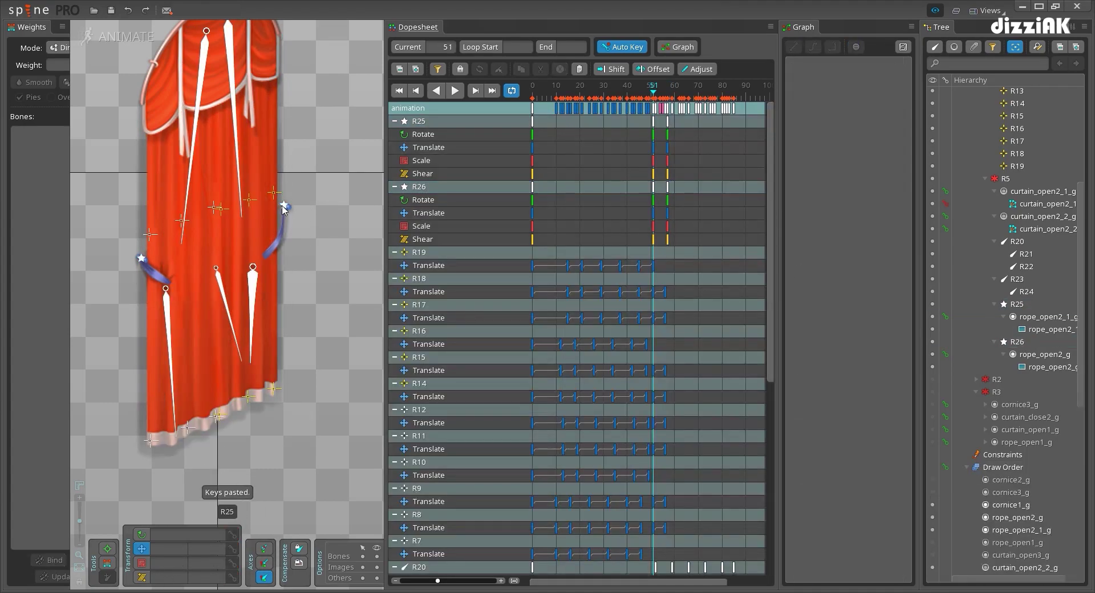
At frame 51, stretch bone R25 to about 1.61 in X, shear it about 6.2 degrees and move it to X 54.871
click(283, 206)
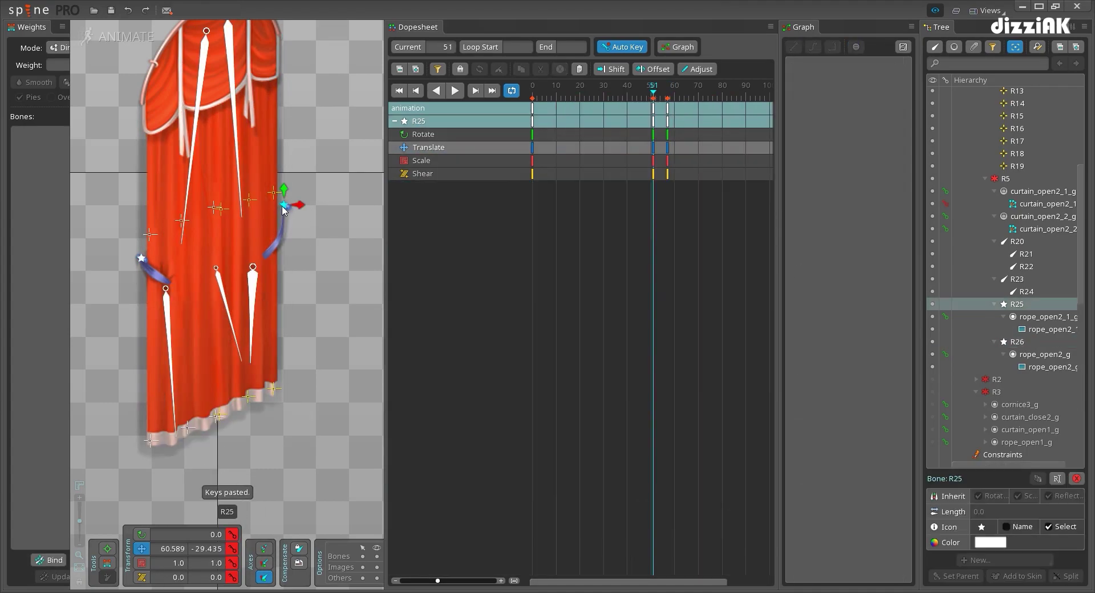
click(142, 564)
drag(303, 204, 321, 203)
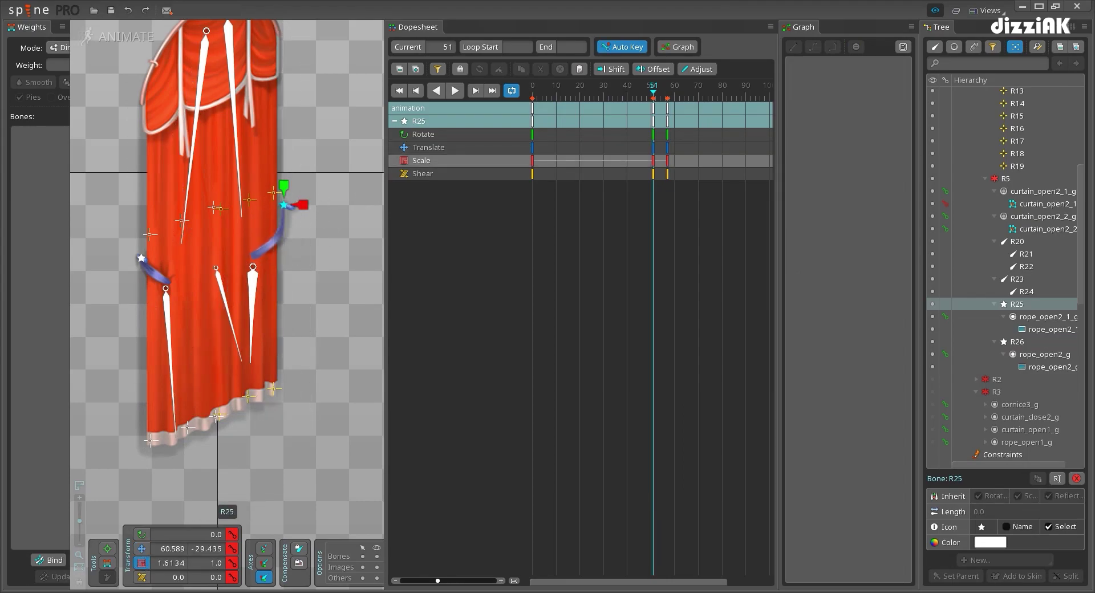
click(142, 577)
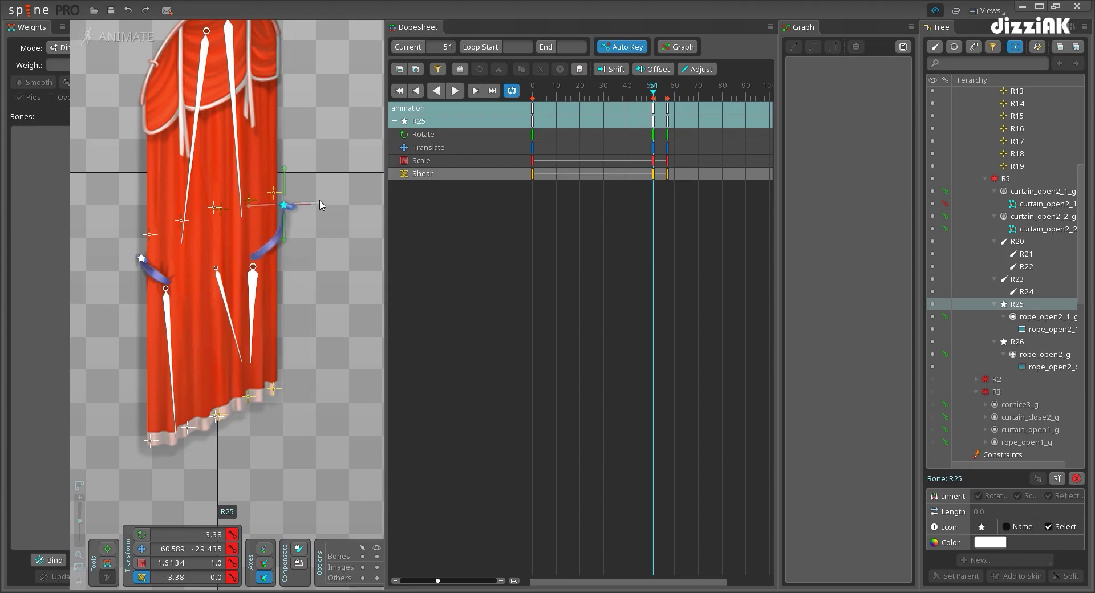
click(143, 549)
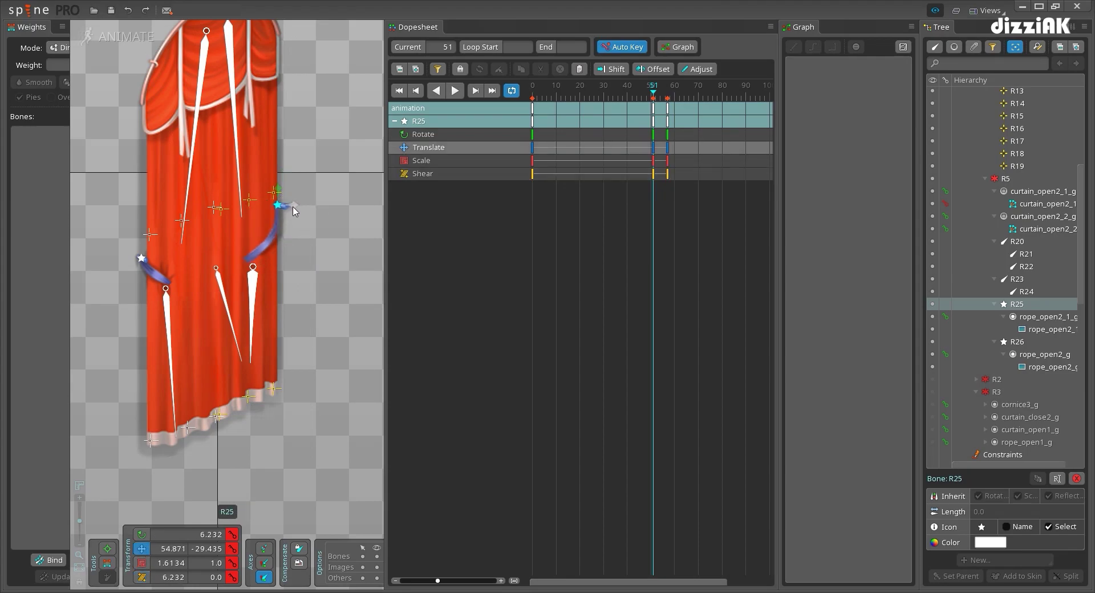
mouse_move(655, 98)
mouse_down()
mouse_move(680, 98)
mouse_move(655, 102)
mouse_up()
Increase R25's X scale to about 2.33 and its shear to about 11.83 at frame 51, check the motion and save the project
click(142, 563)
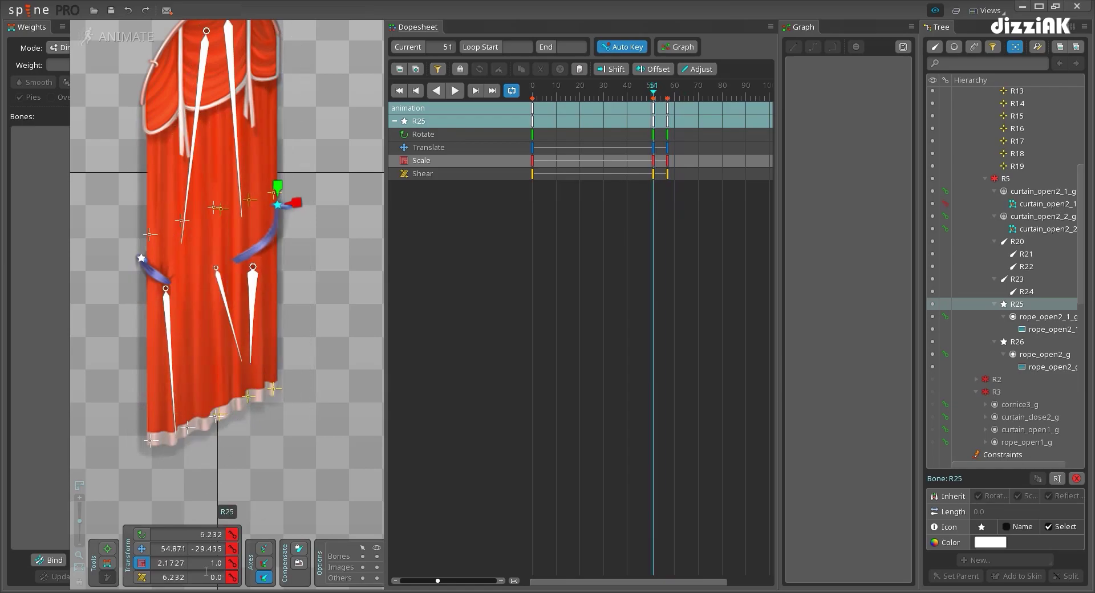
click(142, 577)
drag(656, 95, 654, 95)
drag(244, 209, 244, 210)
drag(656, 96, 655, 95)
key(ctrl+s)
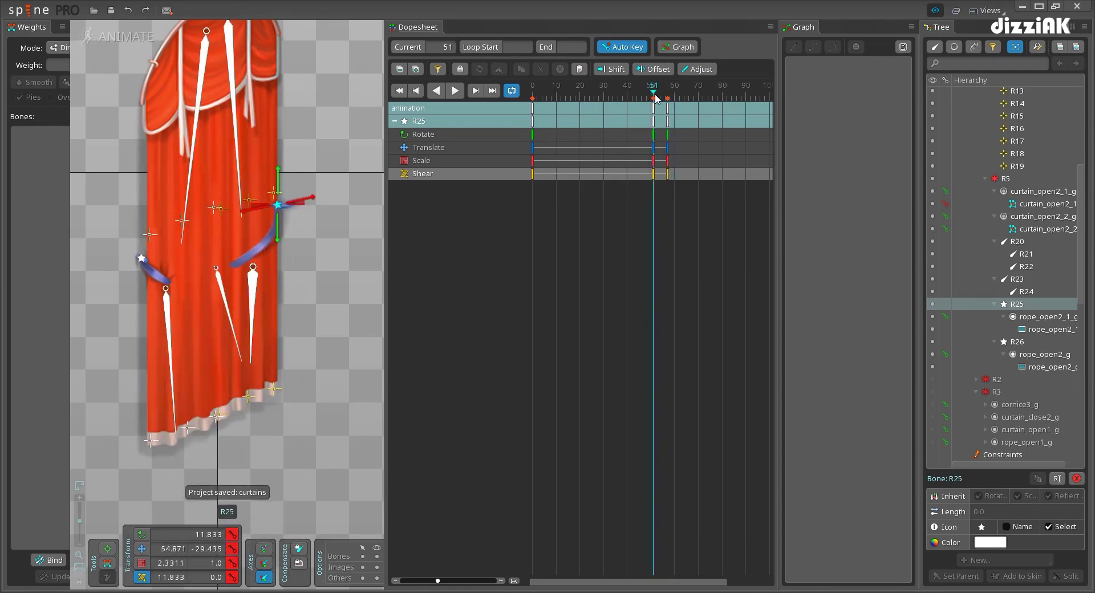
Copy all of R25's frame 51 keys to frame 0 and save the project
click(654, 108)
key(ctrl+c)
click(532, 96)
key(ctrl+v)
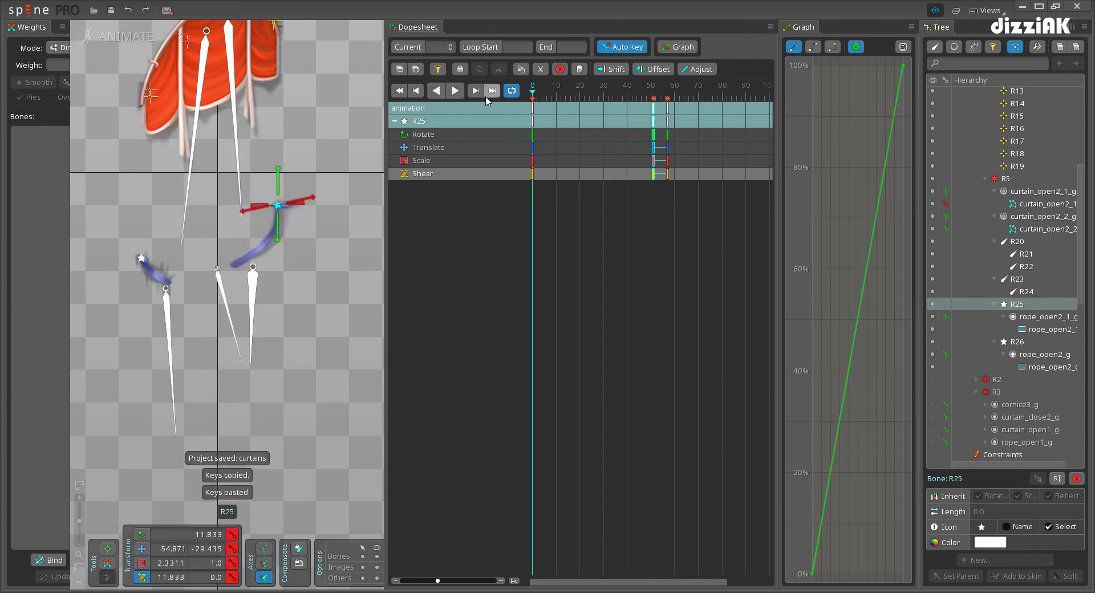
key(ctrl+s)
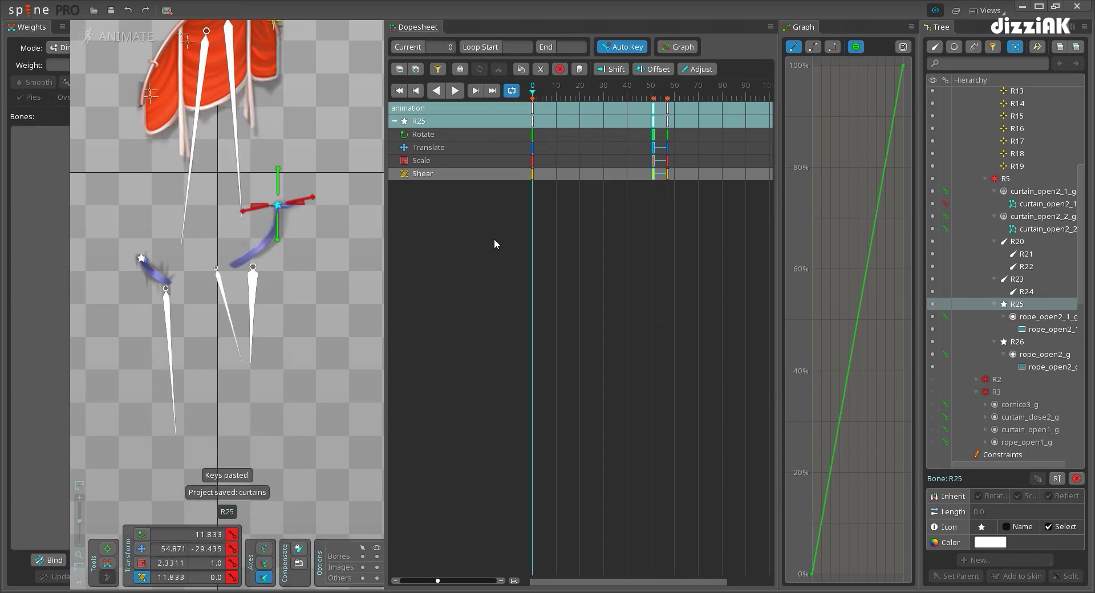
Give R25's keys at frame 51 a Bezier curve with a steep start and a soft end, and save the project
click(654, 98)
click(813, 47)
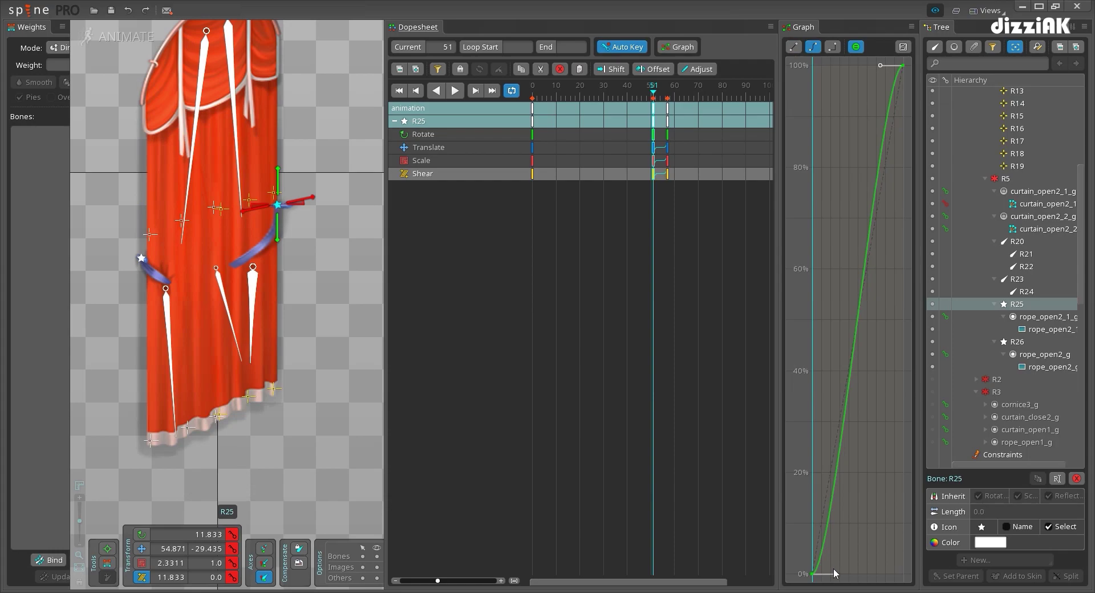
drag(836, 574, 823, 483)
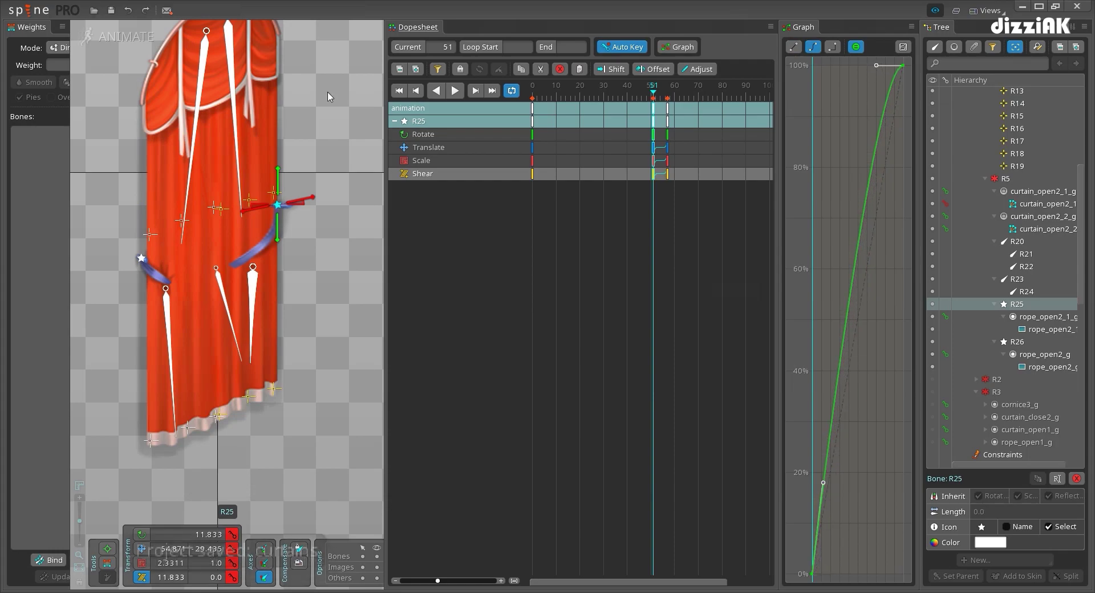
key(ctrl+s)
Stretch bone R26 to about 2.11 in X at frame 51
click(176, 272)
click(141, 564)
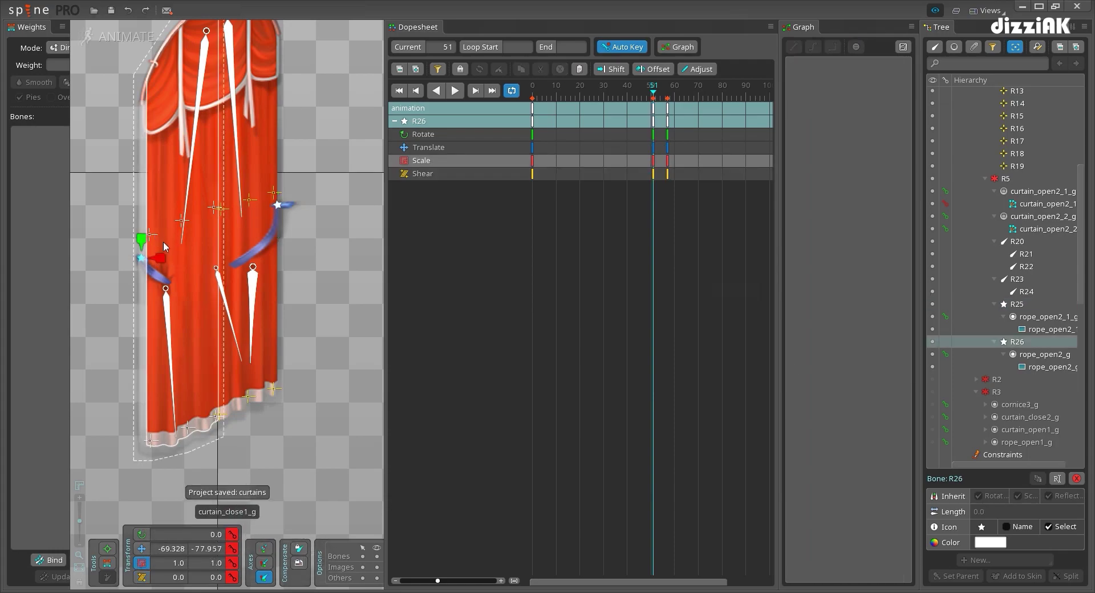
drag(163, 242, 190, 259)
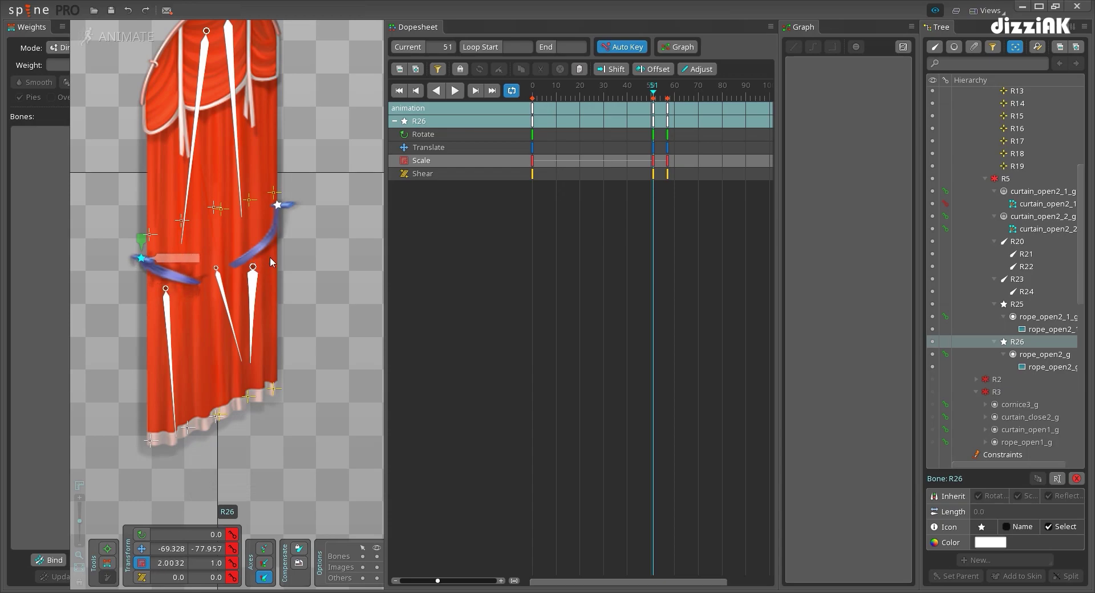
drag(271, 258, 283, 259)
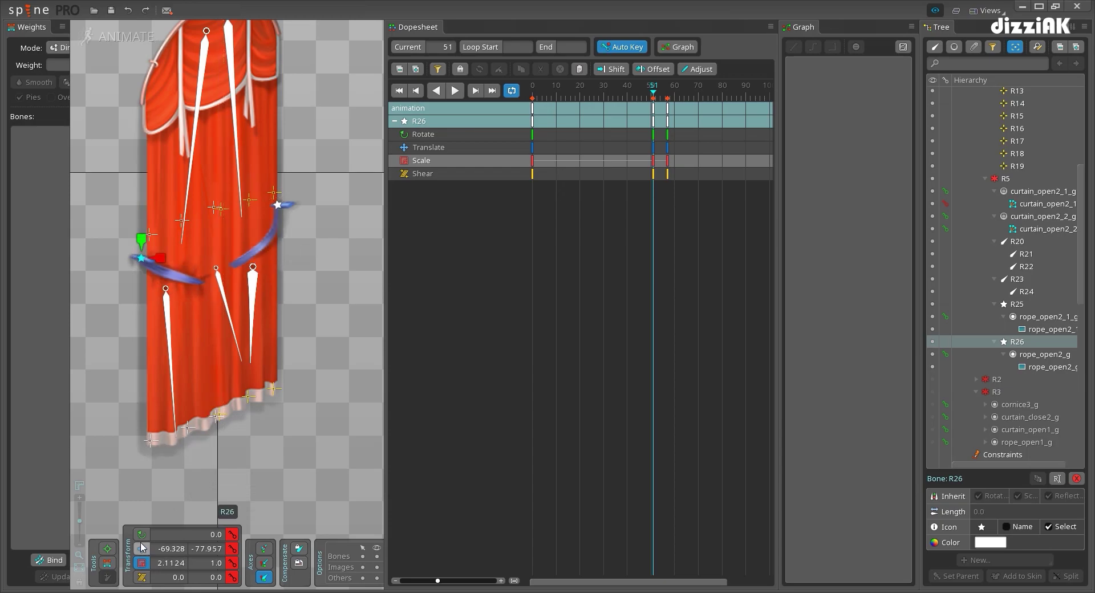
Give R26's keys at frame 51 a Bezier curve with a steep start and soft end, check the transition and save
click(653, 108)
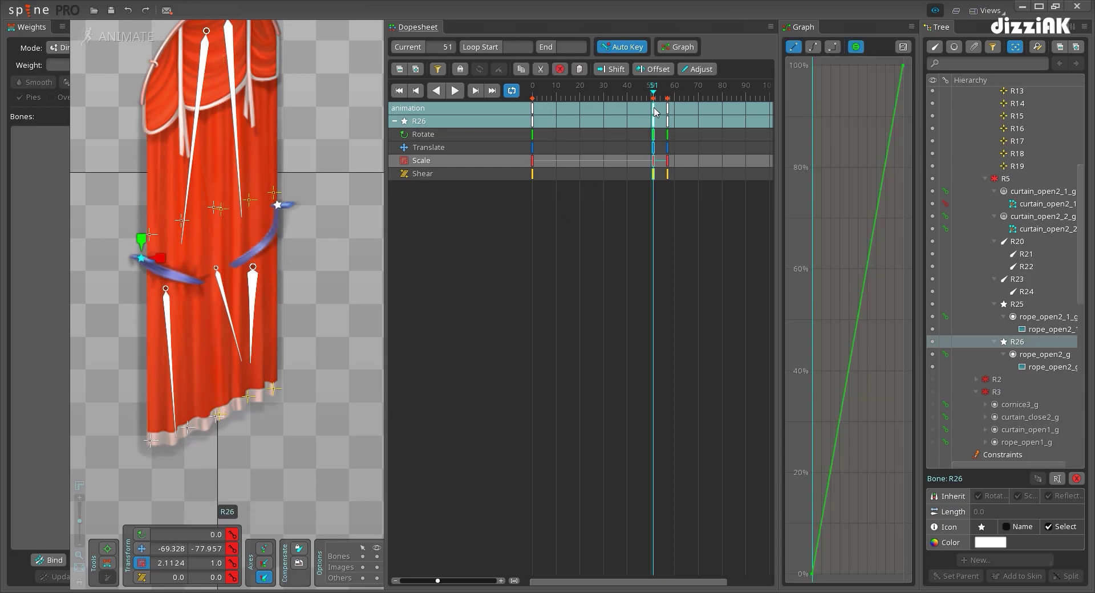
click(814, 47)
drag(837, 574, 823, 476)
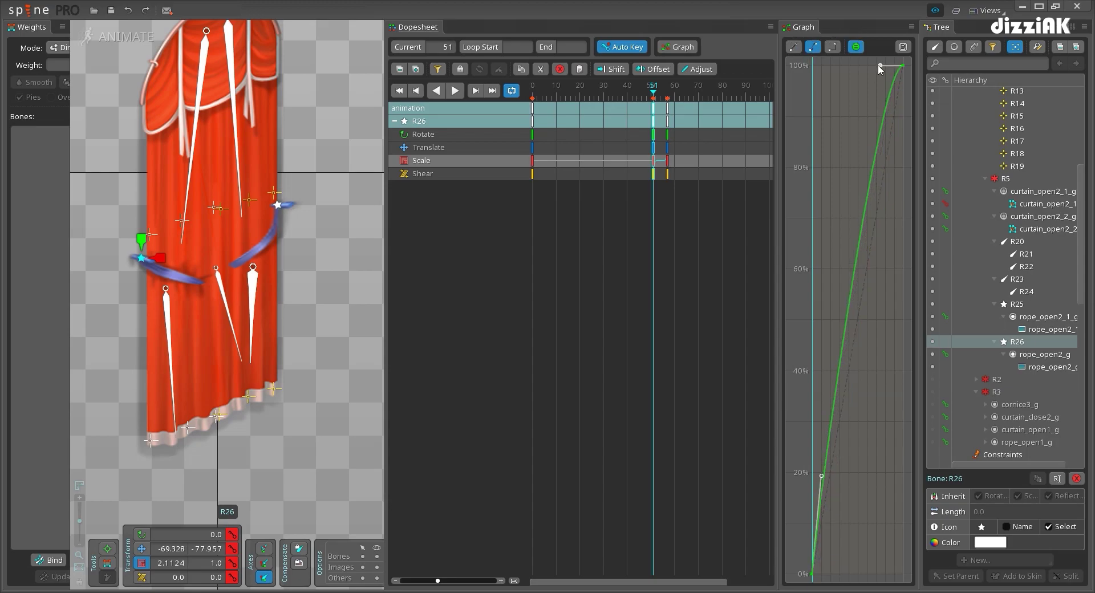
key(ctrl+s)
drag(668, 91, 655, 96)
key(ctrl+s)
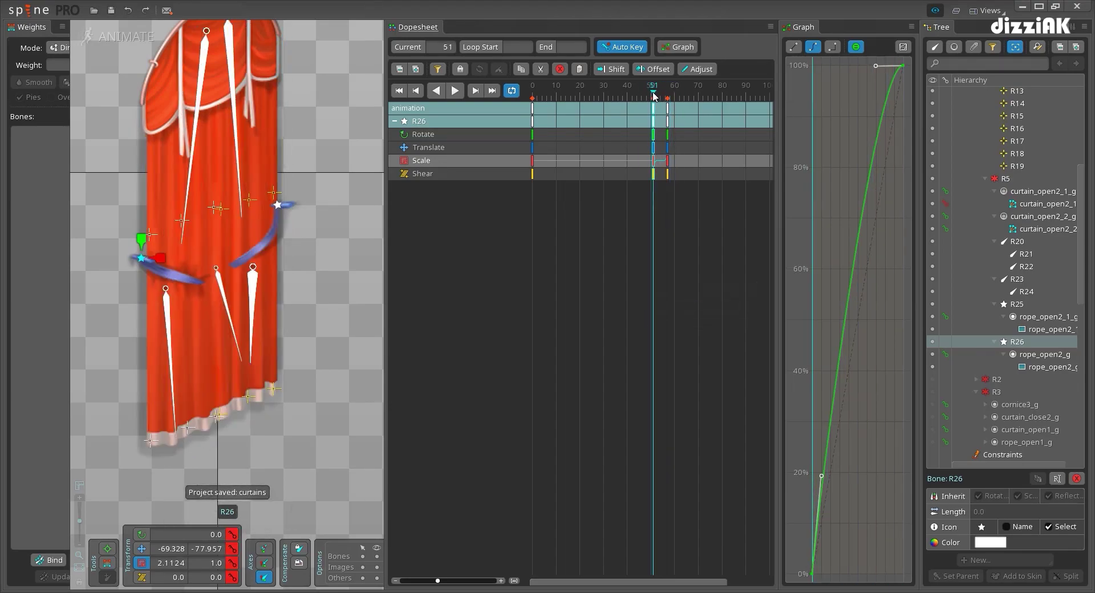
Key the colour of the rope_open2_g and rope_open2_1_g slots at frames 0 and 51
click(1022, 354)
ctrl+click(1044, 317)
click(454, 91)
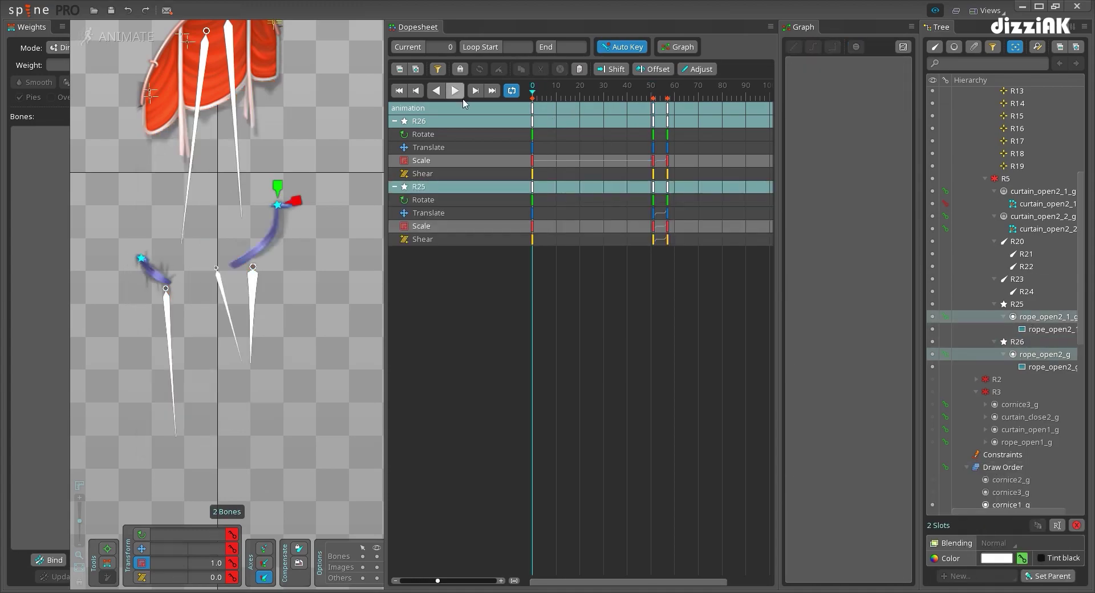
click(1024, 560)
drag(657, 93, 654, 93)
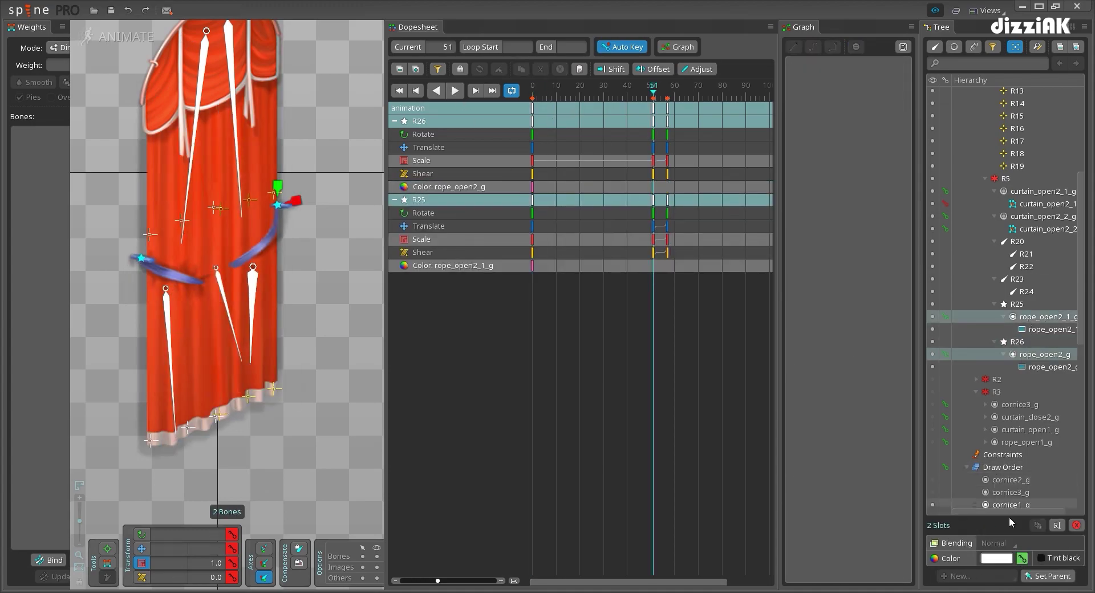
Set the alpha of both rope slots to 0 at frame 0
click(533, 93)
click(997, 559)
drag(538, 319, 537, 434)
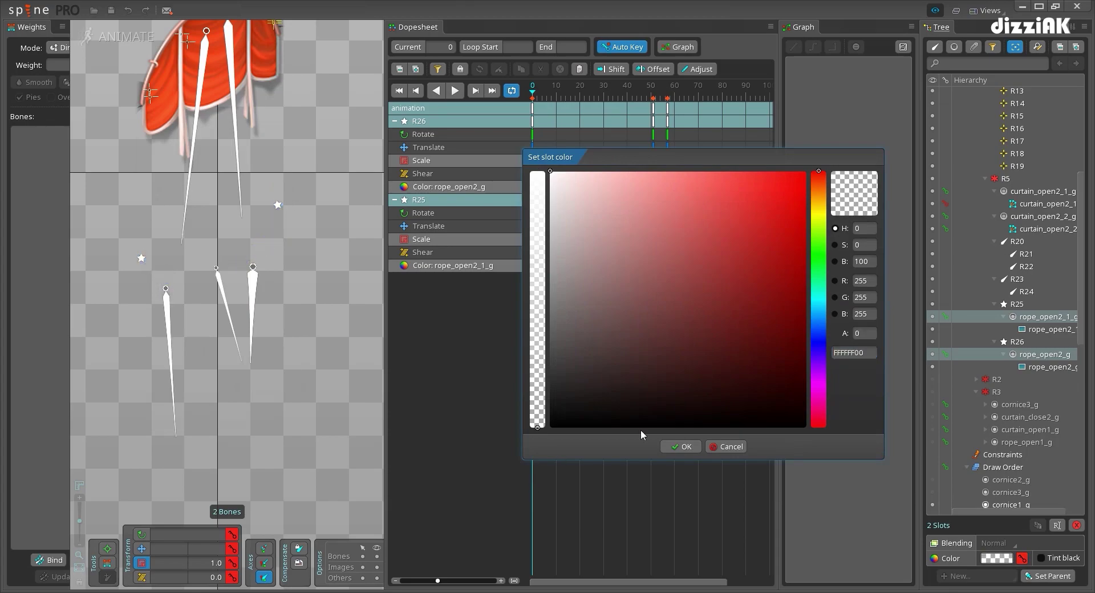
click(683, 447)
Copy the transparent colour keys of both rope slots from frame 0 to frame 51
click(532, 187)
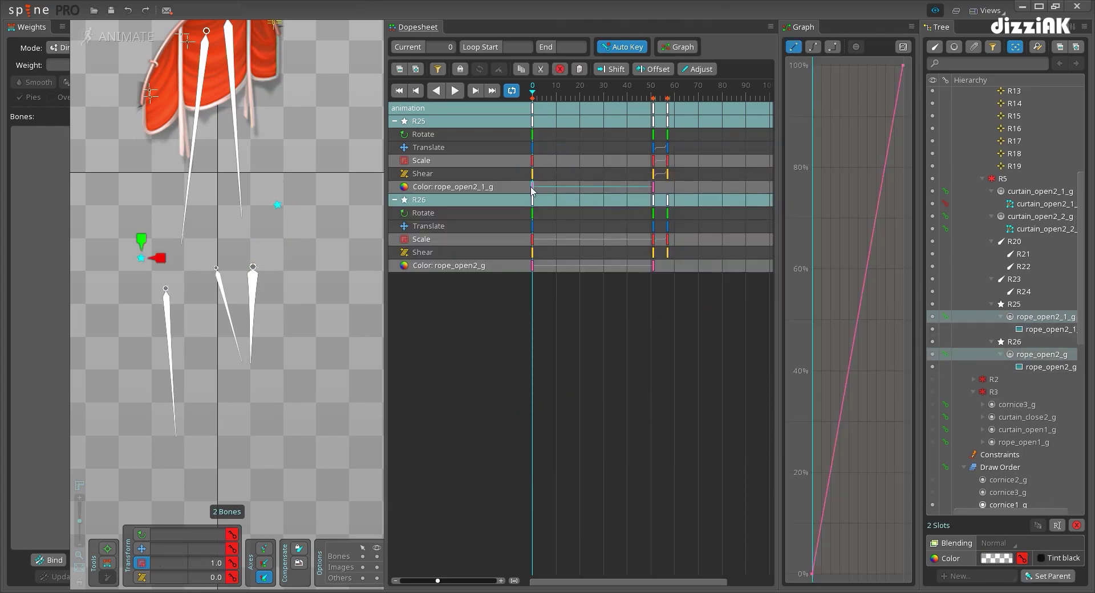
key(ctrl+c)
click(656, 92)
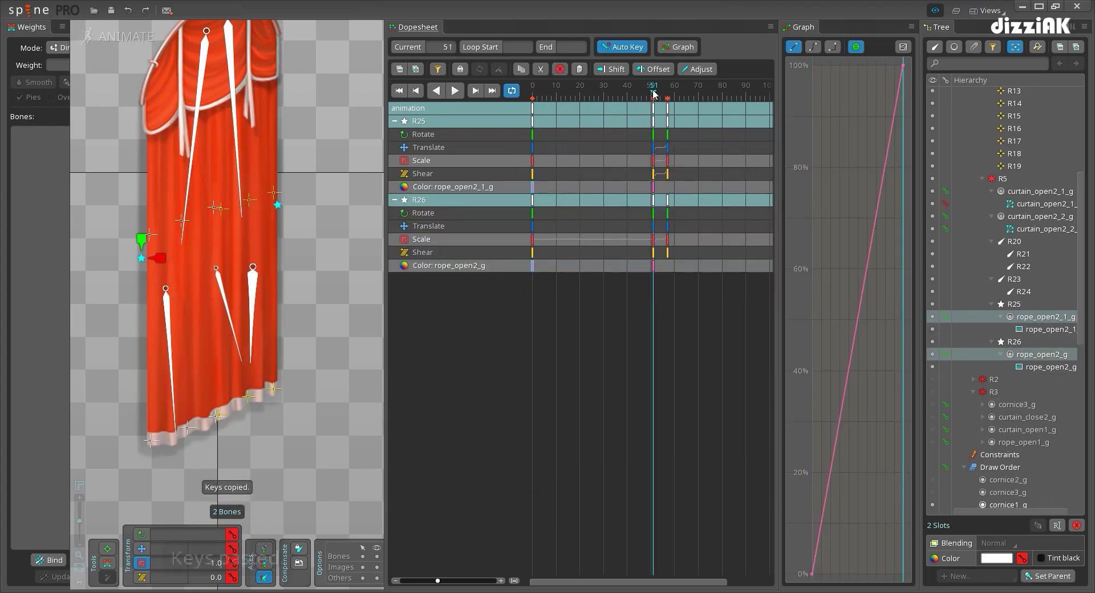
key(ctrl+v)
Key both rope slots fully opaque at frame 53 and save the project
click(659, 95)
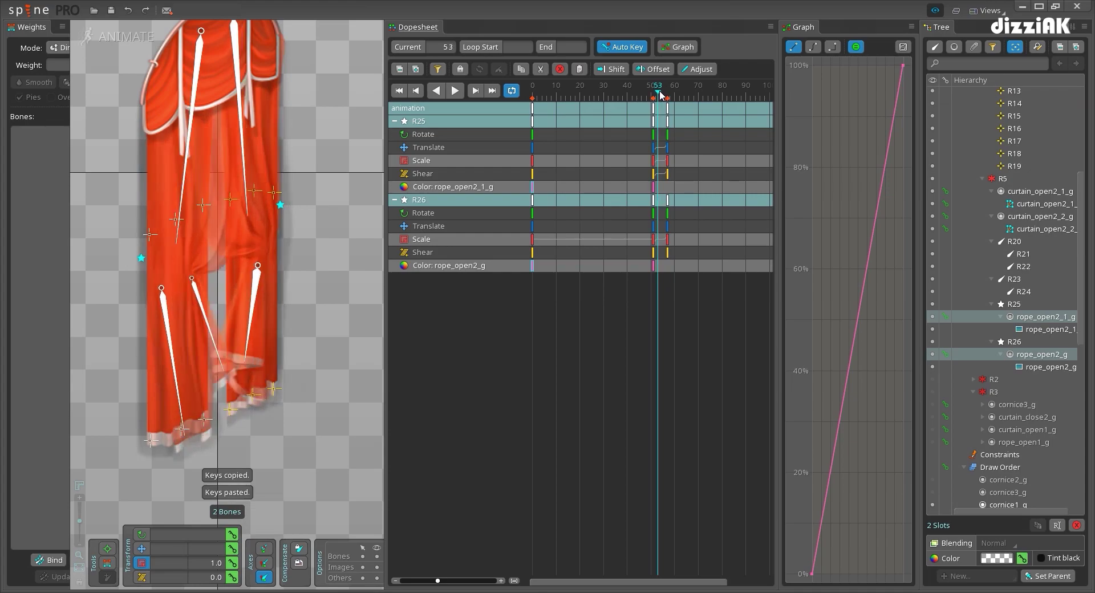
click(1005, 563)
click(681, 447)
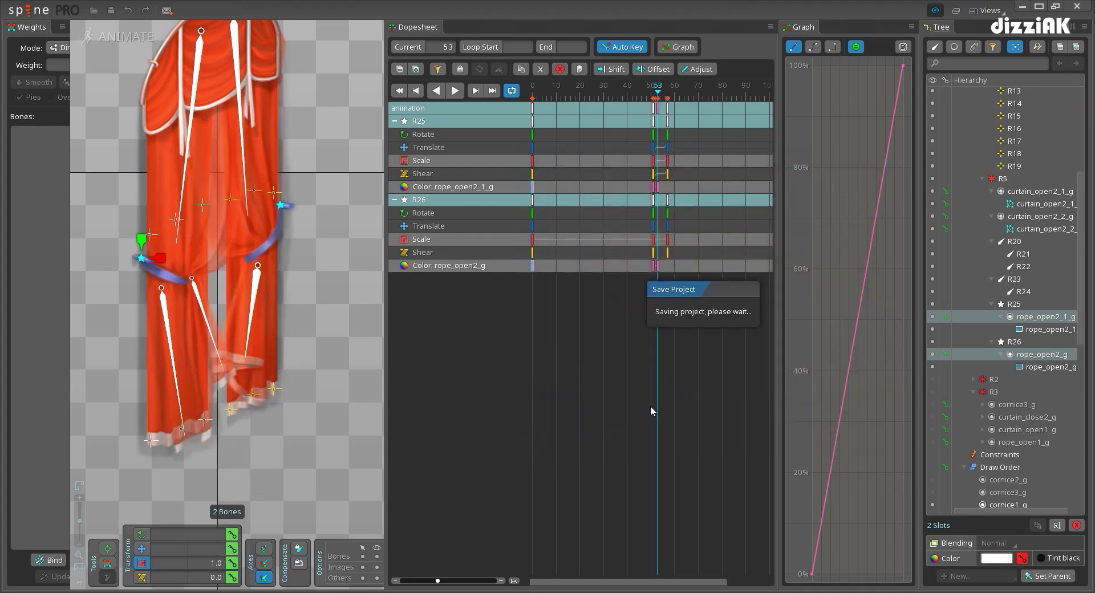
key(ctrl+s)
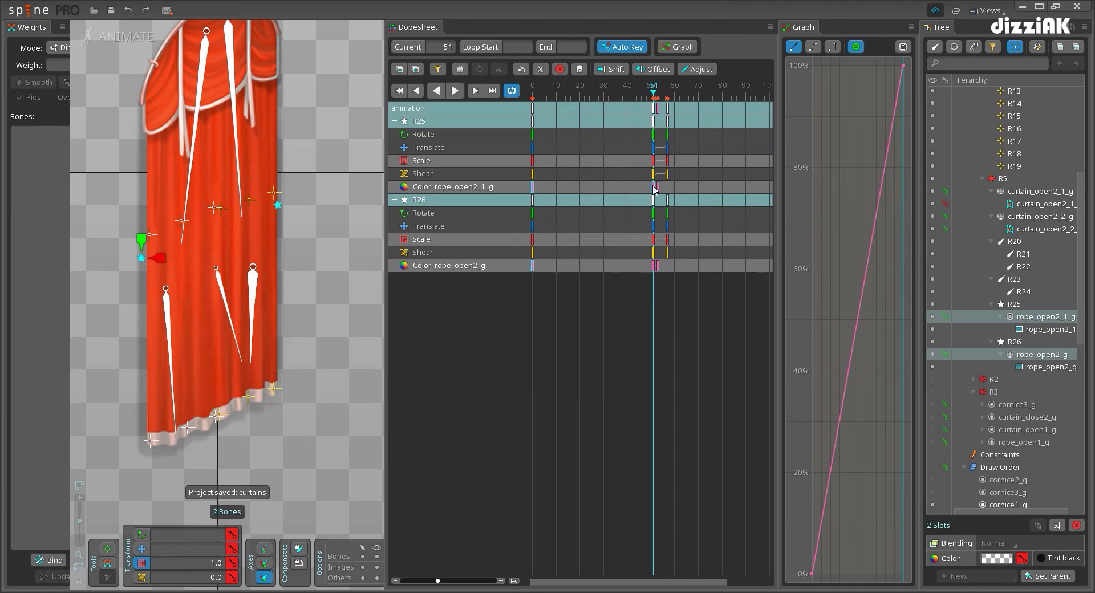
Move both rope slots' colour keys from frame 51 to frame 50, then scrub through the fade and play the animation
click(654, 187)
ctrl+click(655, 268)
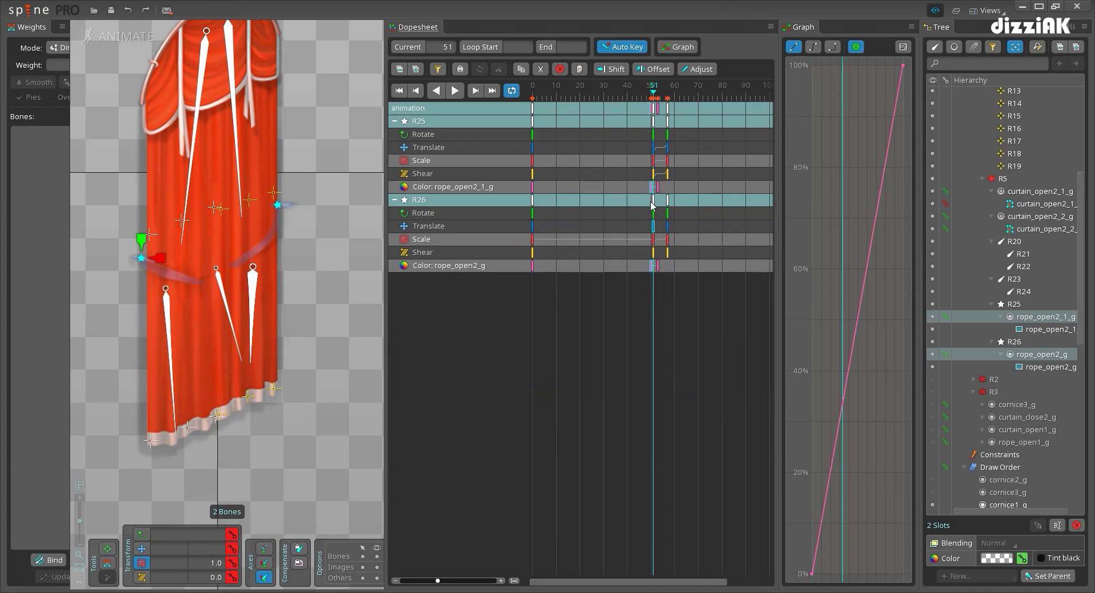
drag(648, 97, 675, 98)
key(space)
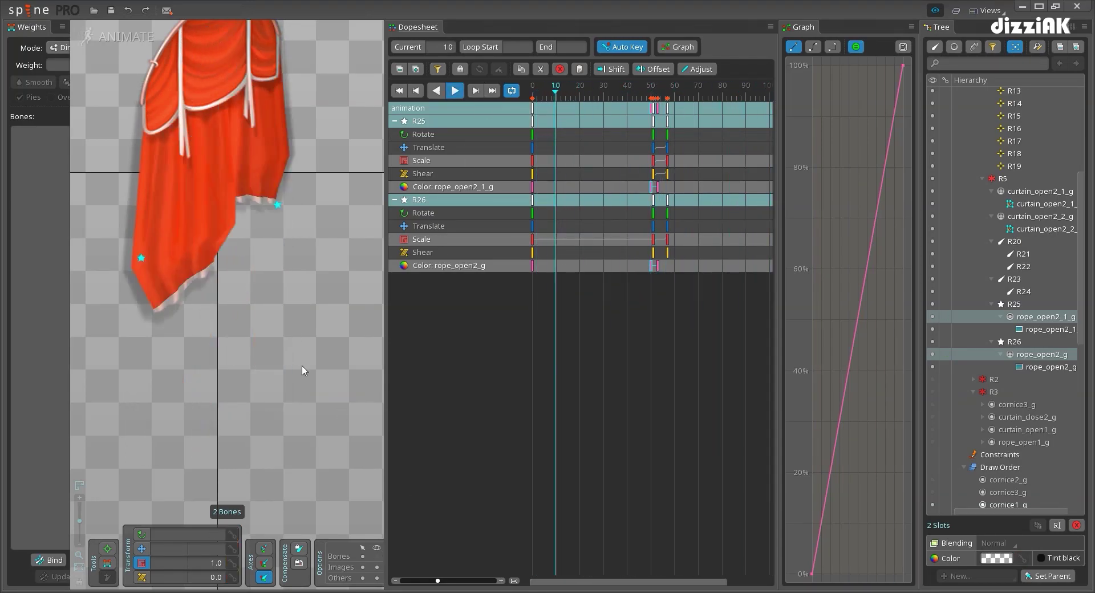
Clear the rope slot selection and inspect the orange, green and red curtain sets of the complete project in setup mode
click(303, 462)
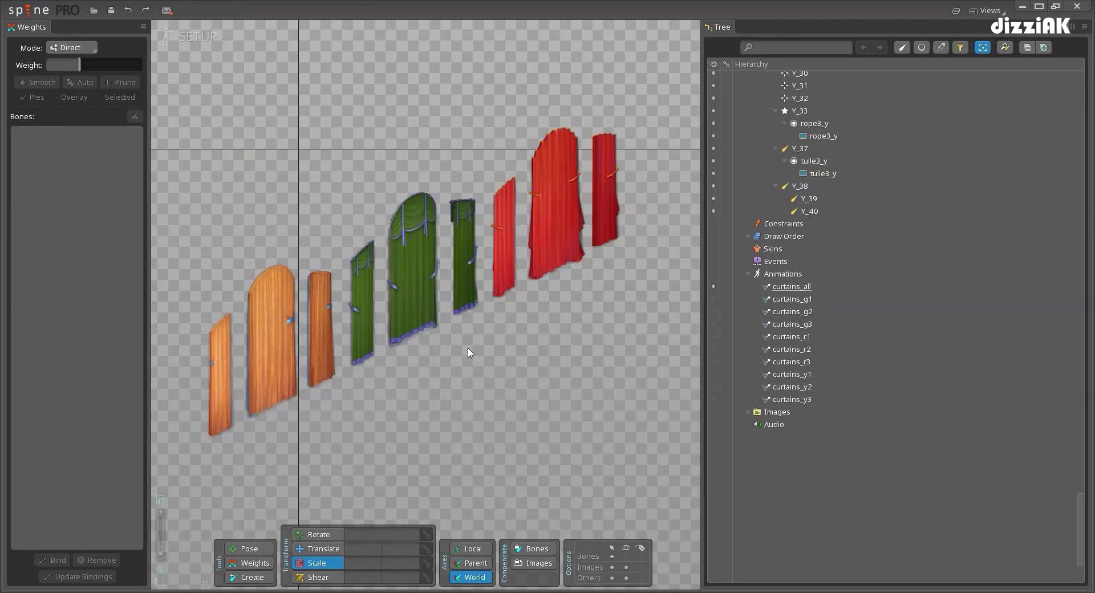
scroll(477, 354, up, 3)
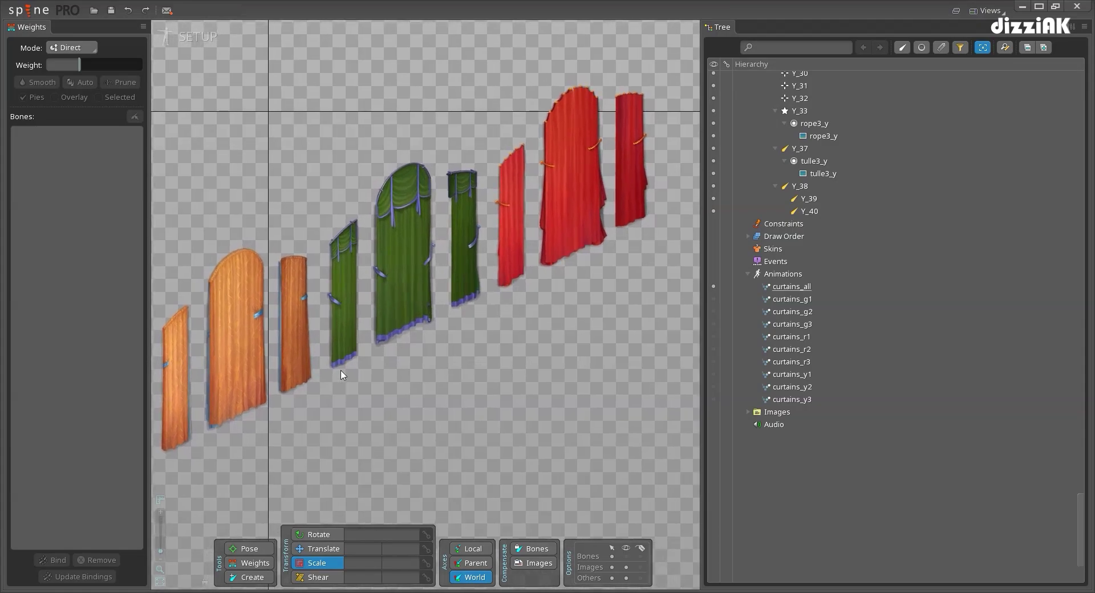
scroll(328, 378, up, 3)
drag(315, 394, 278, 443)
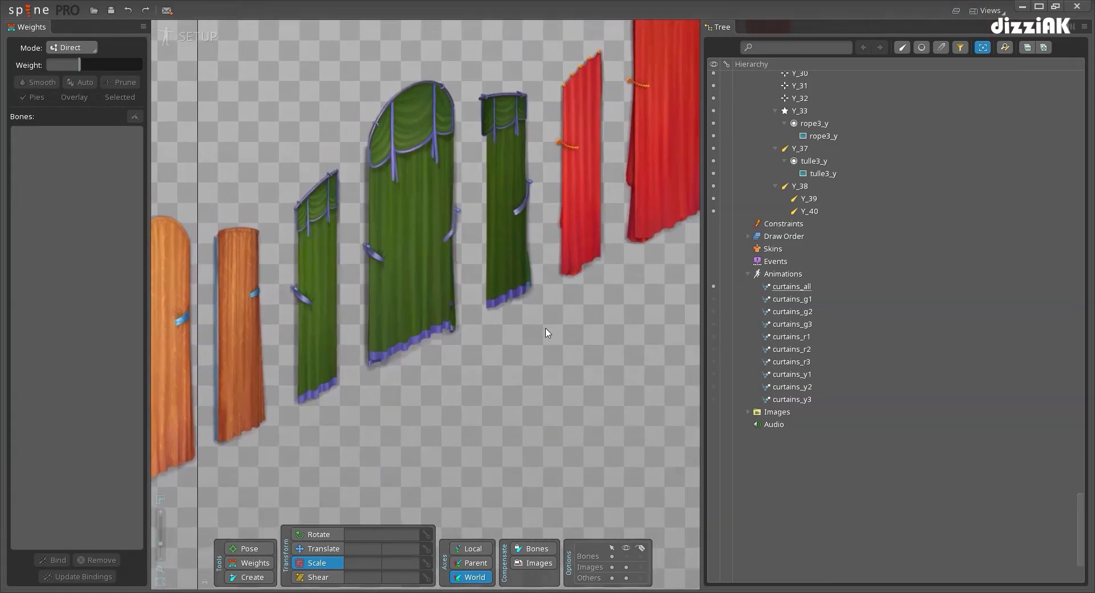
drag(548, 332, 517, 325)
scroll(517, 325, down, 2)
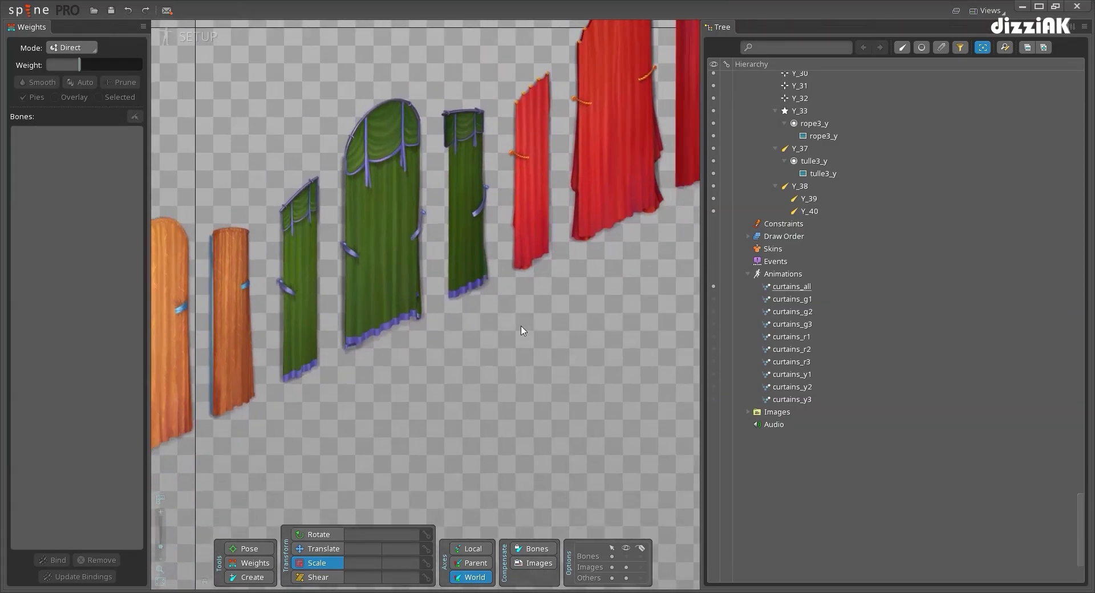
Switch to animate mode and play the curtains_all animation from frame 0 to review the green and orange curtains
click(206, 38)
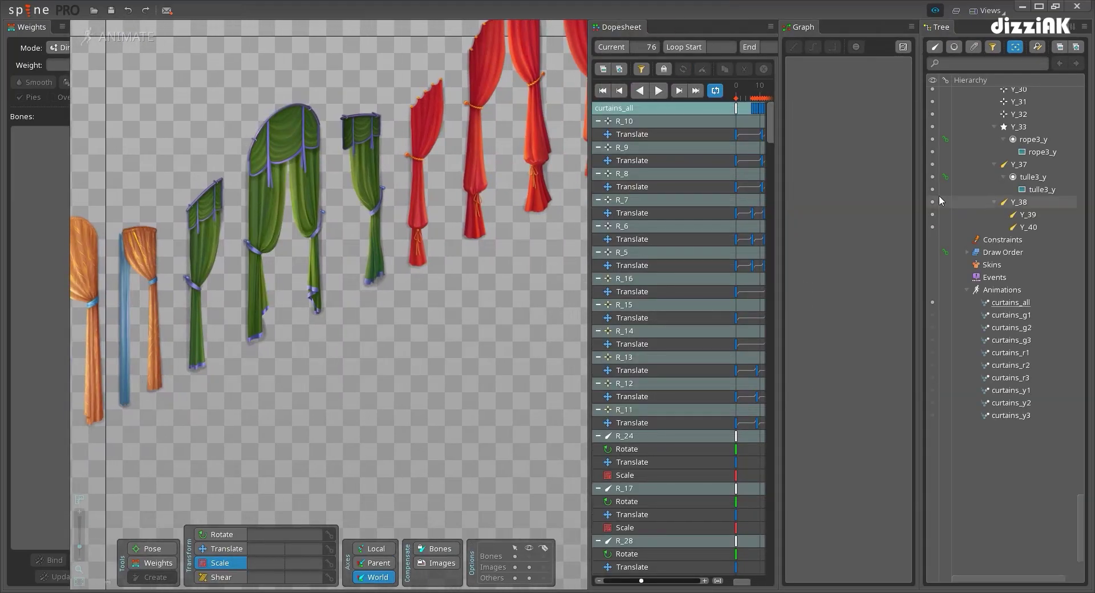
click(737, 88)
key(d)
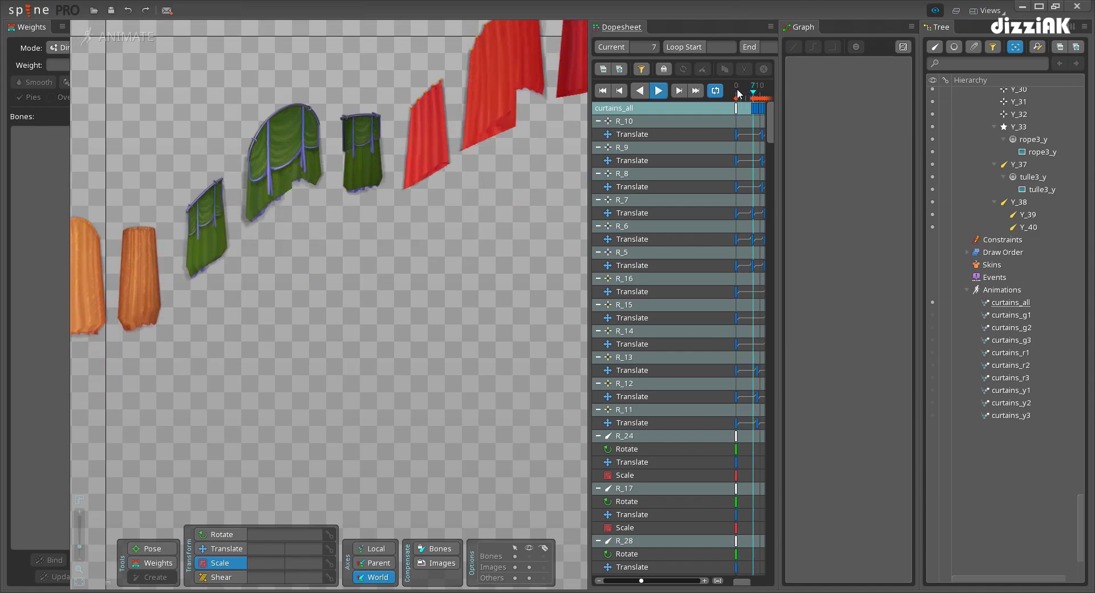
drag(290, 384, 495, 320)
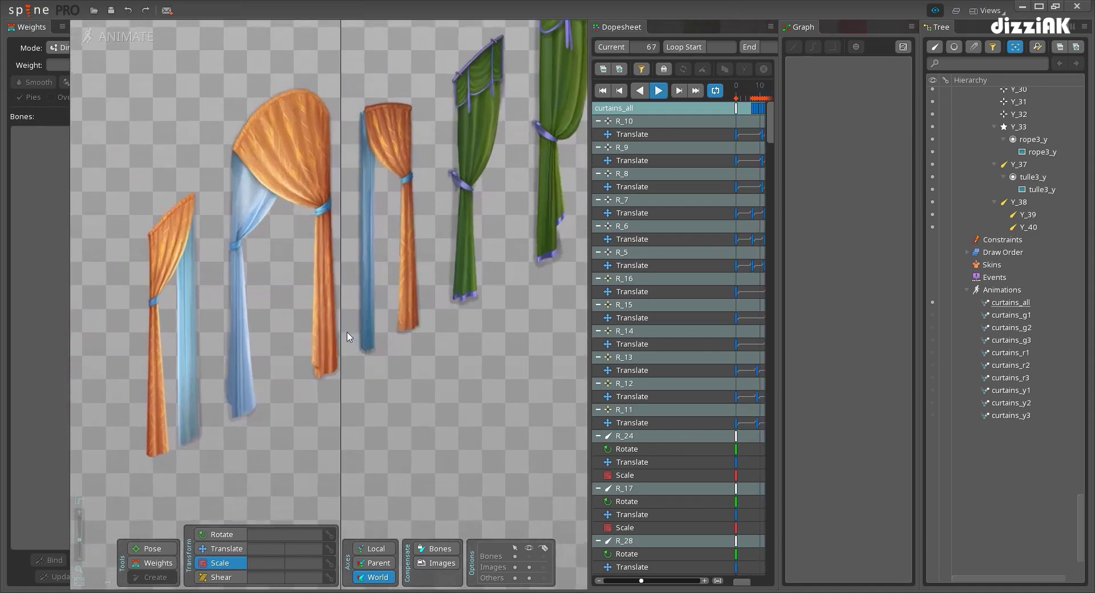